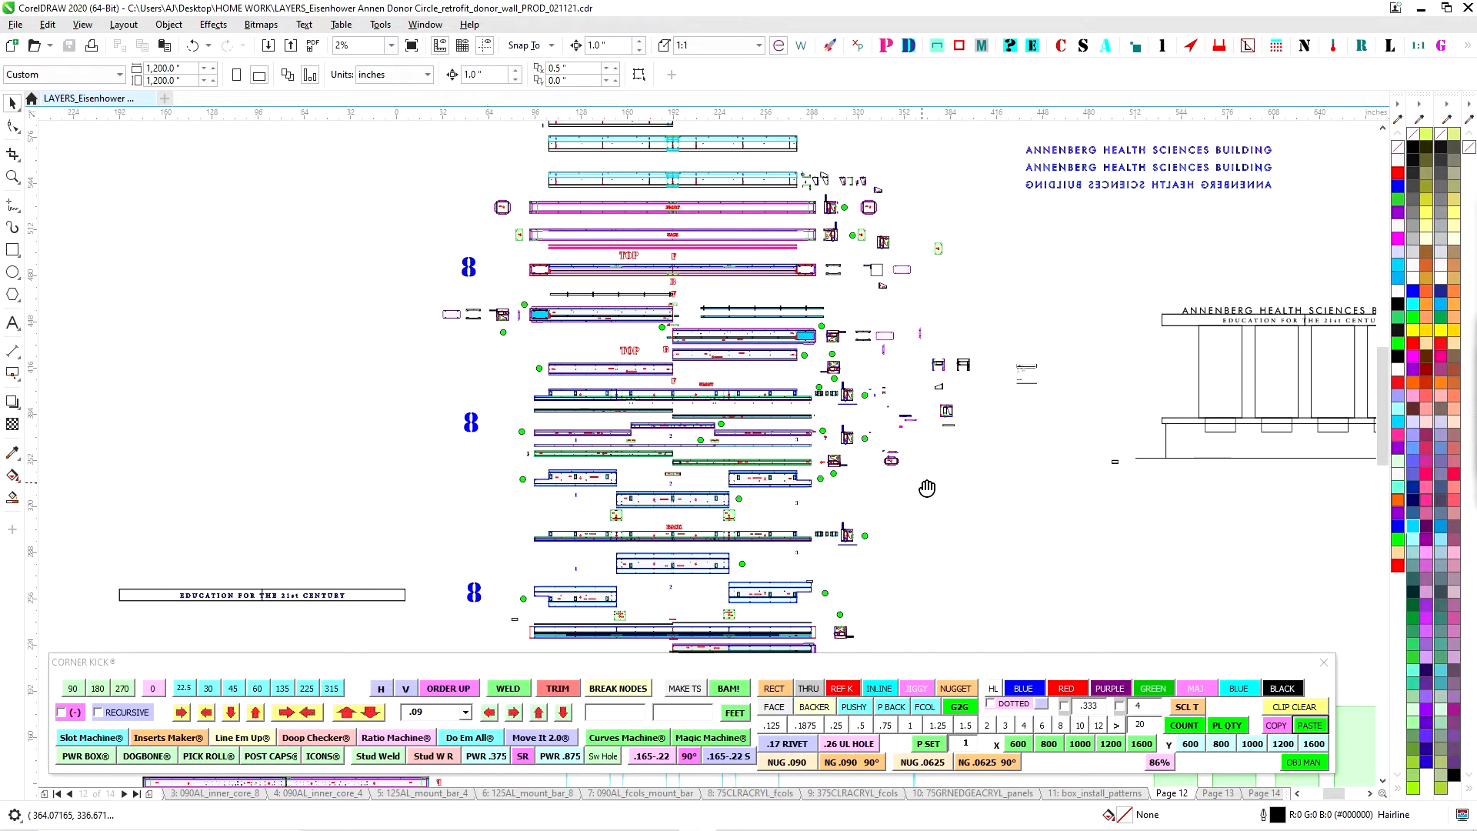
# Examine the stacked part layouts and side sections of the donor wall on Page 12
pyautogui.scroll(-2, 806, 462)
pyautogui.scroll(-2, 923, 461)
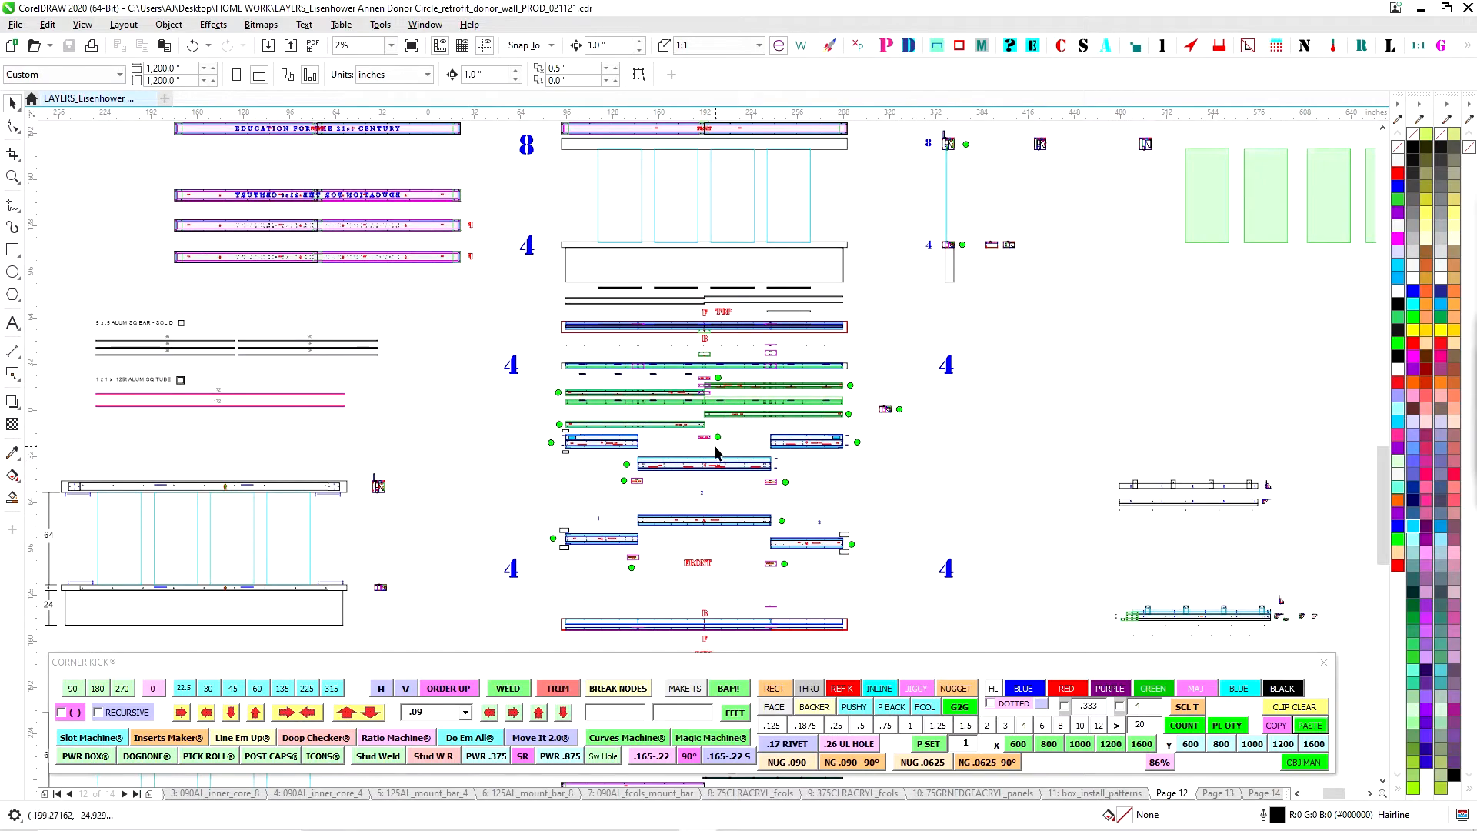
pyautogui.scroll(2, 782, 343)
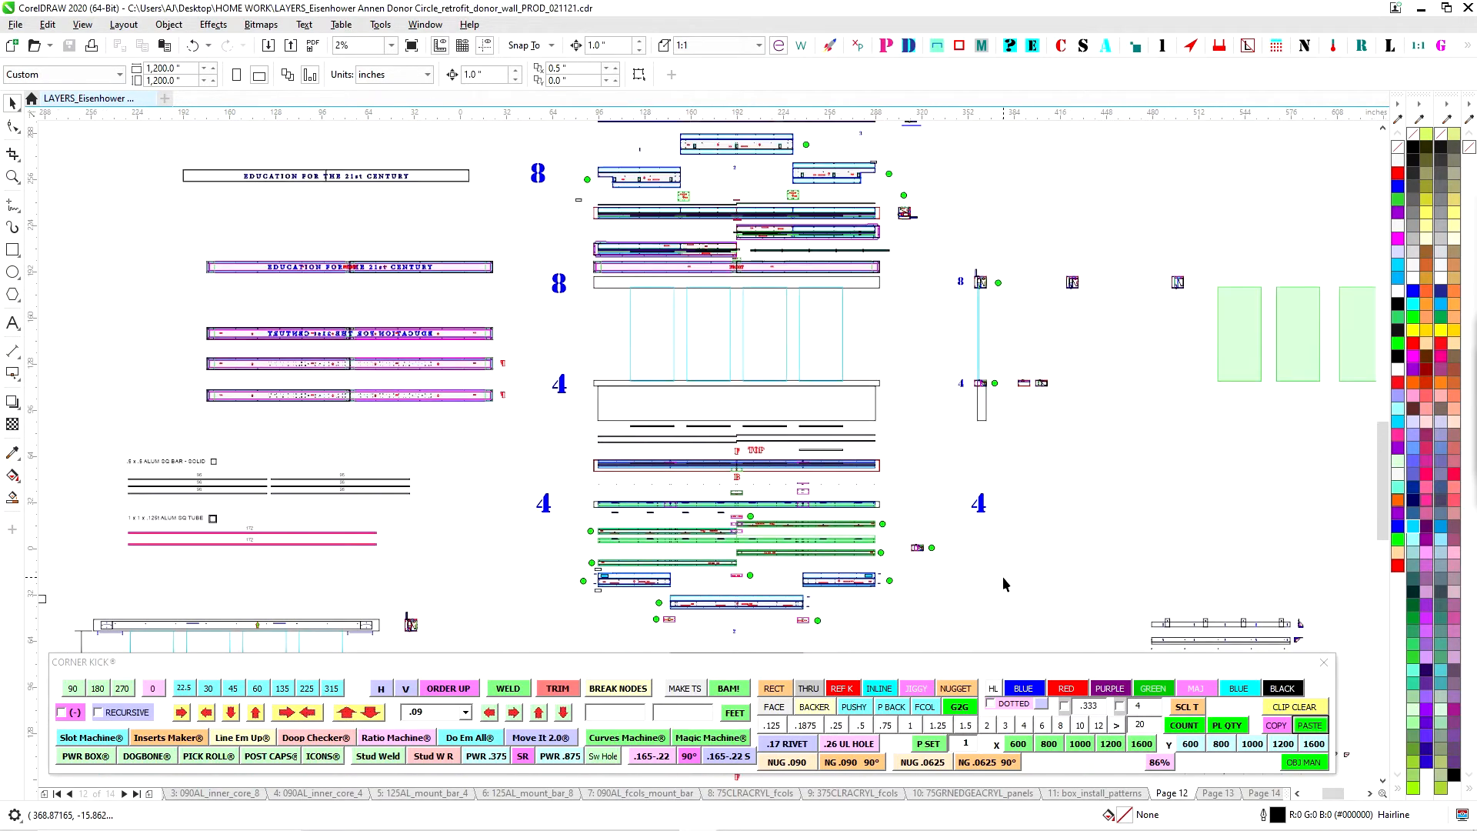
pyautogui.scroll(3, 811, 344)
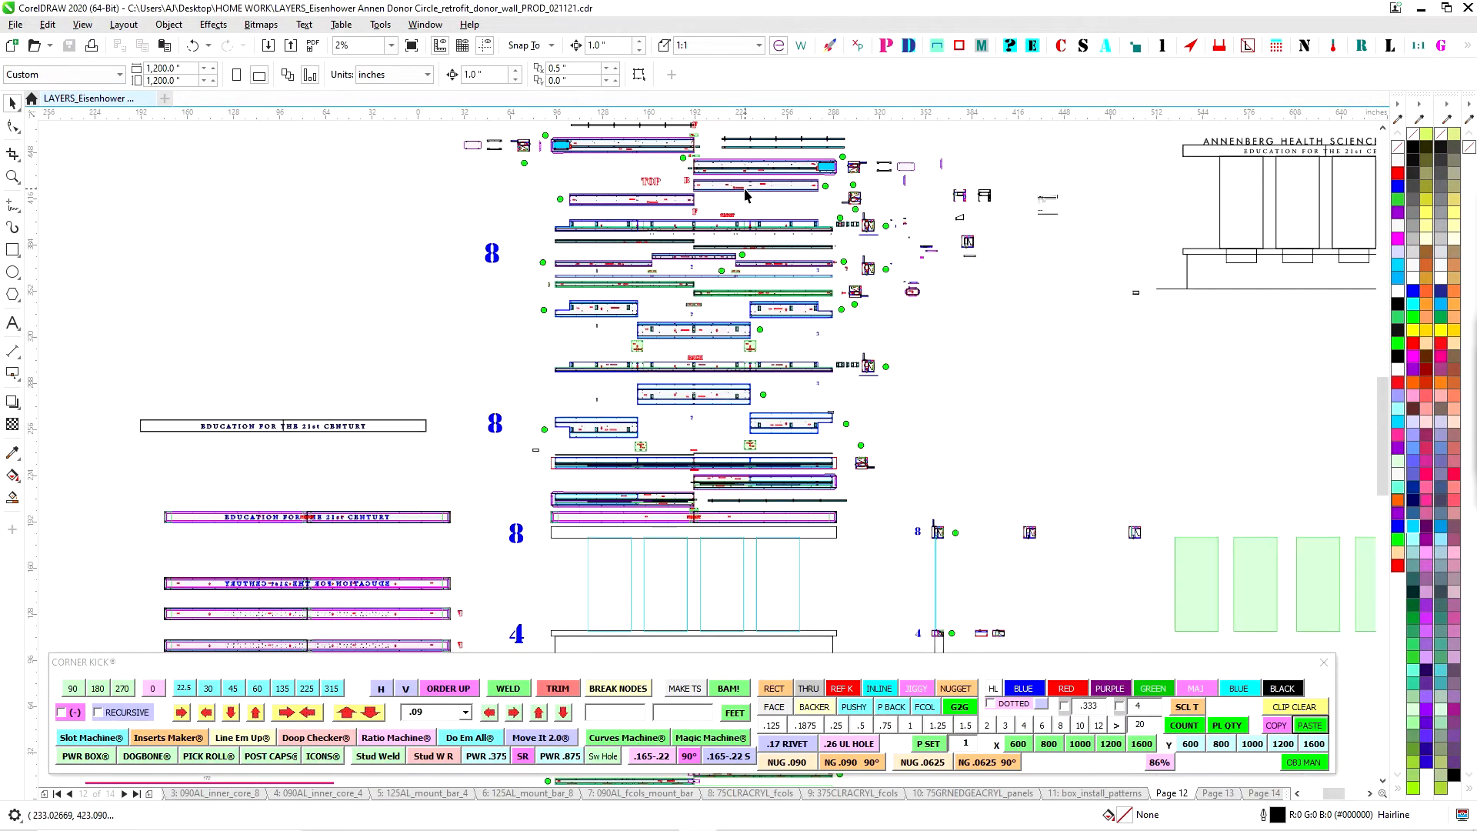
pyautogui.moveTo(442, 220); pyautogui.dragTo(683, 244)
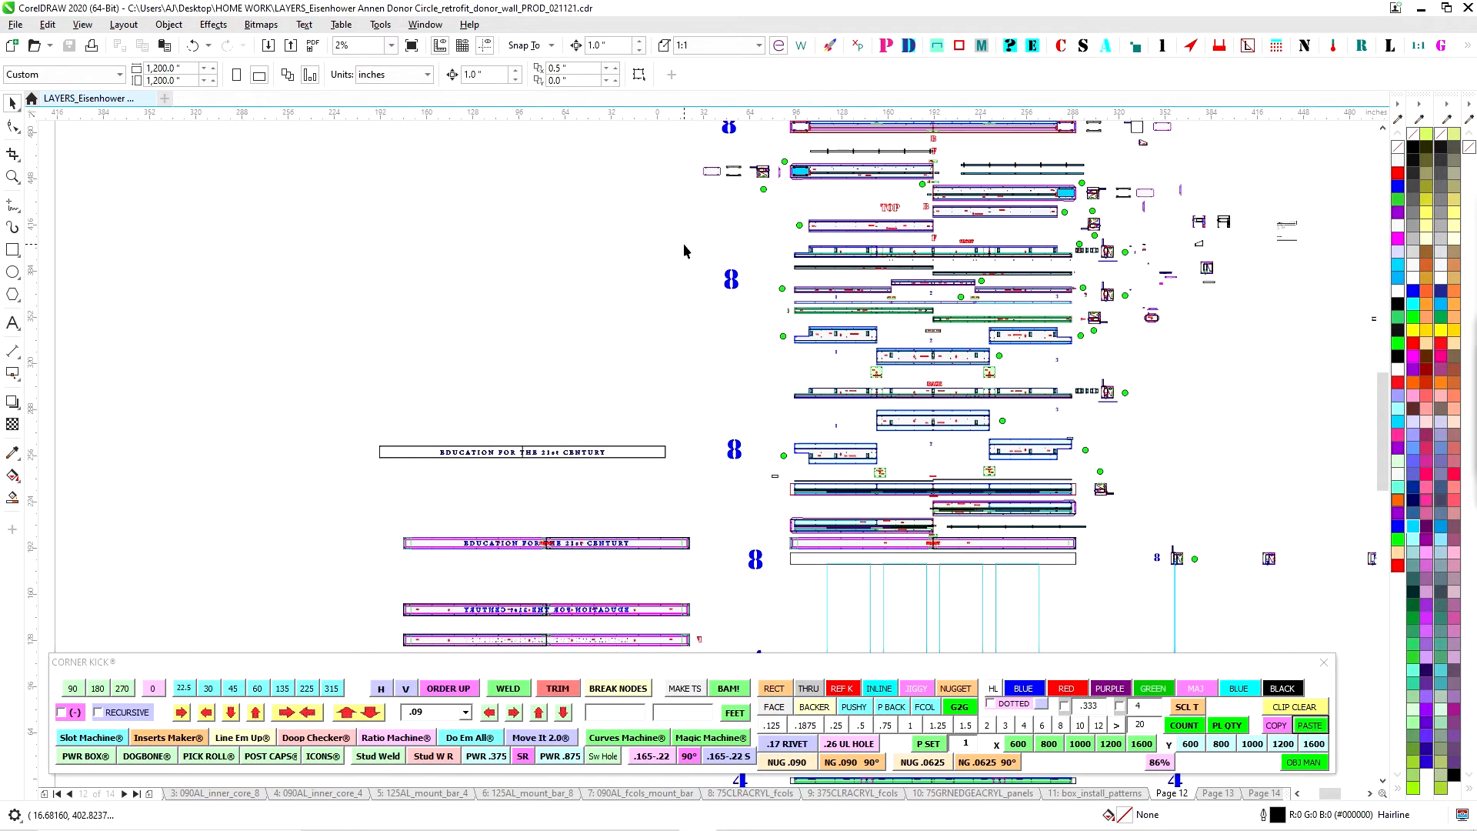
pyautogui.moveTo(741, 382); pyautogui.dragTo(641, 307)
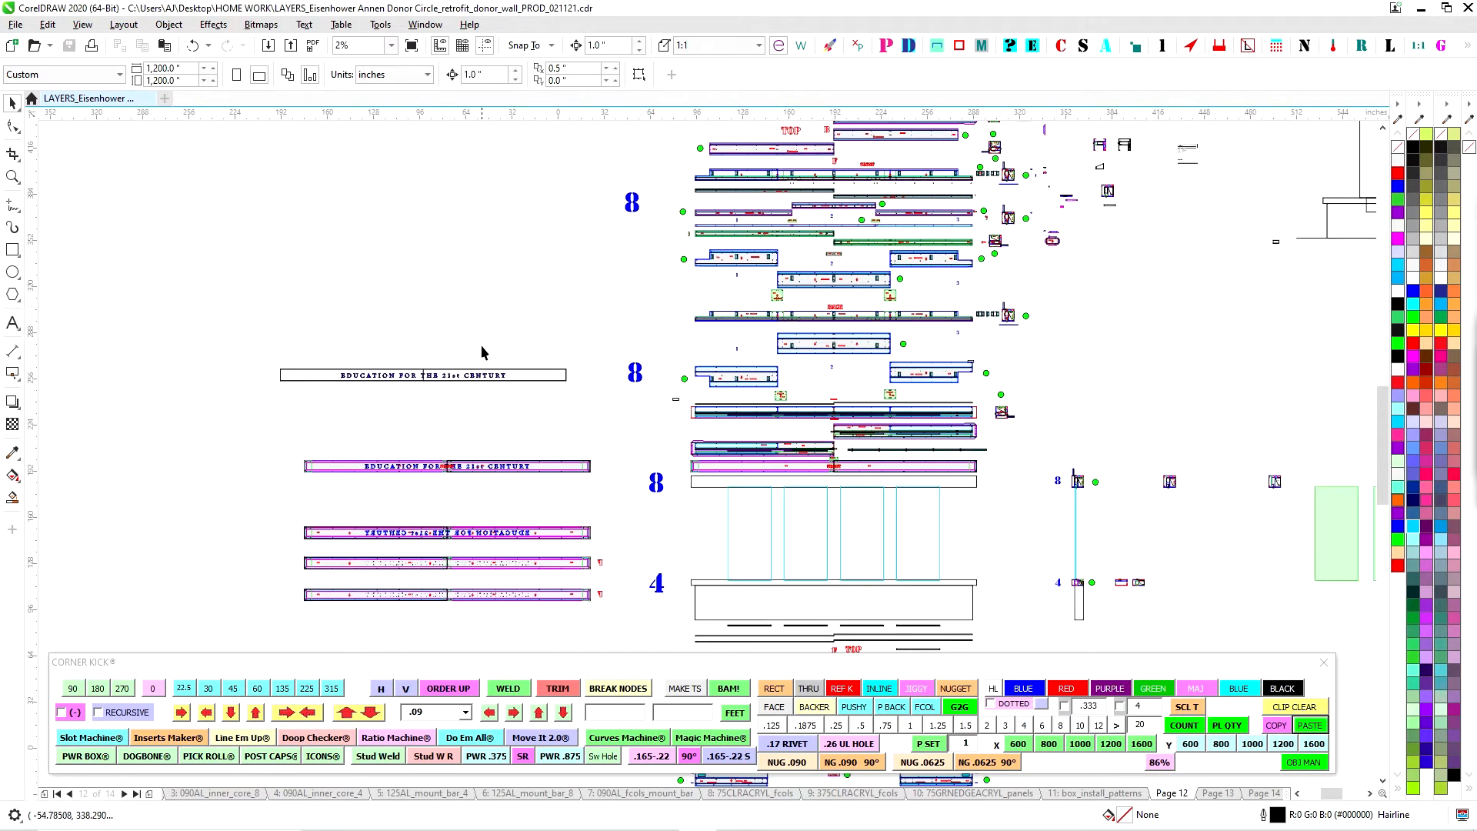
# Review the .090" aluminum outer shell parts on the pages 090AL_outer_shell_4 and 090AL_outer_shell_8
pyautogui.click(58, 794)
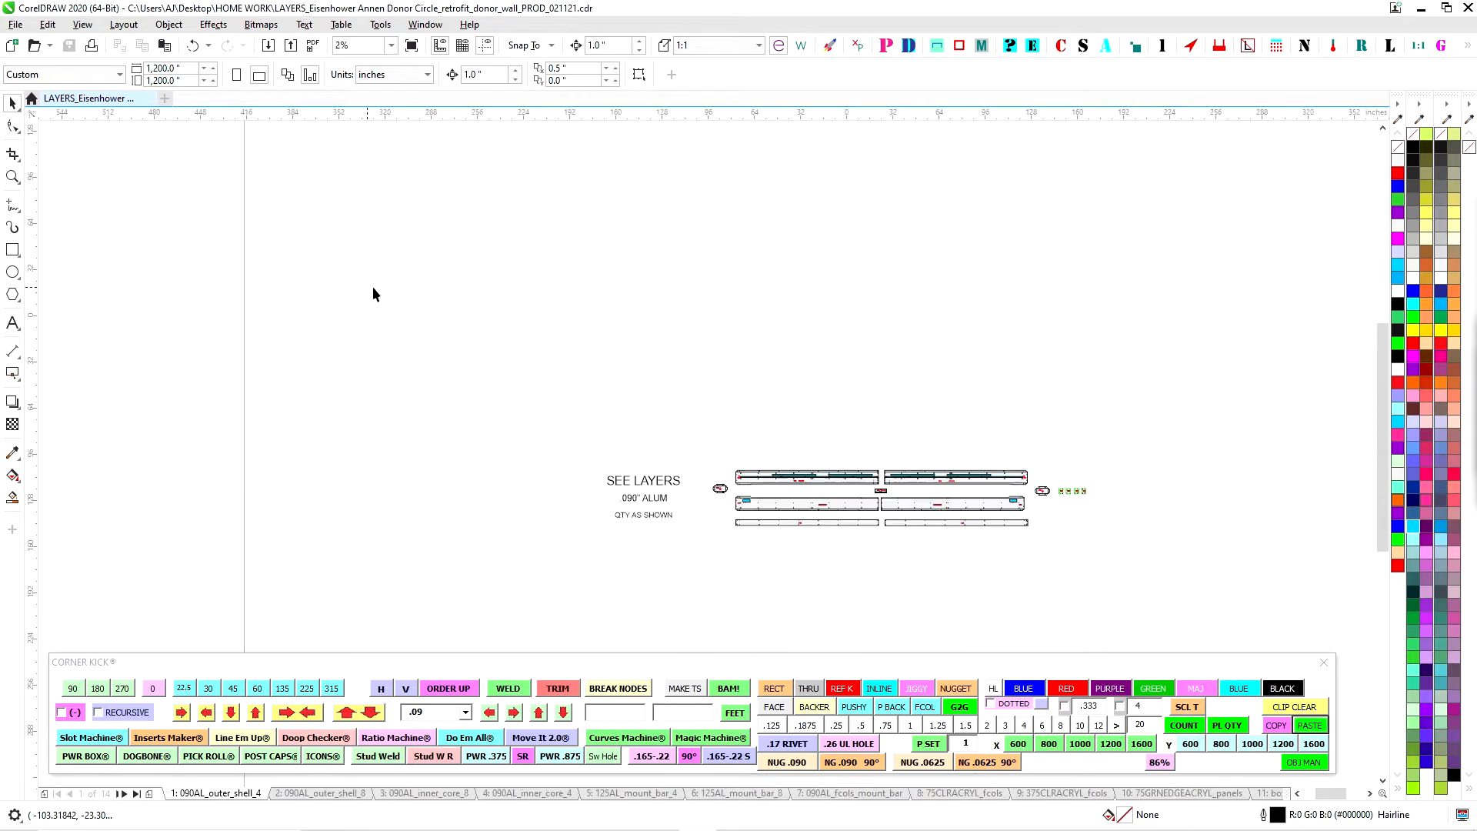
pyautogui.press('F4')
pyautogui.moveTo(623, 353); pyautogui.dragTo(566, 297)
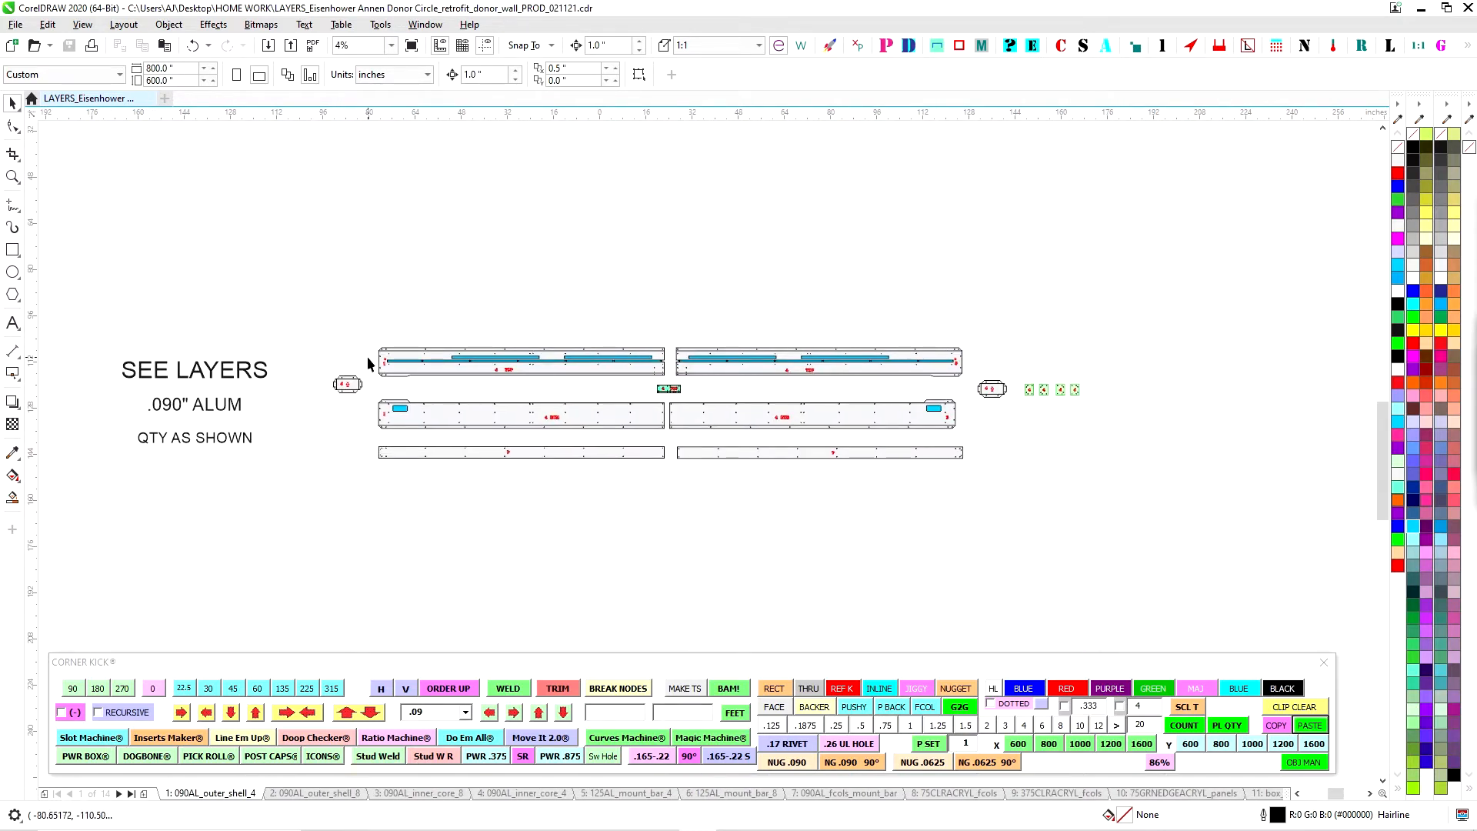
pyautogui.click(334, 796)
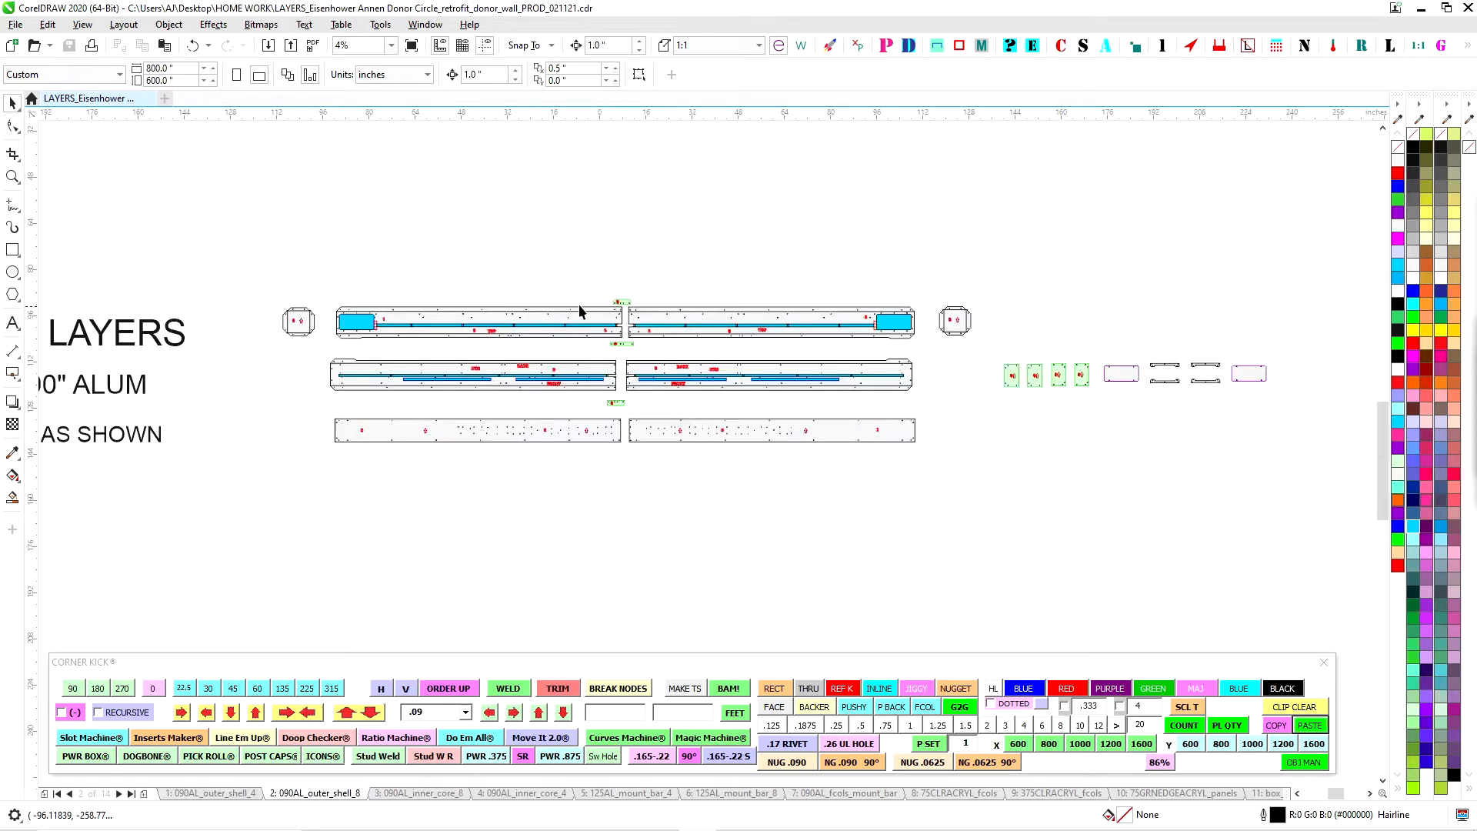
pyautogui.moveTo(1020, 449); pyautogui.dragTo(837, 446)
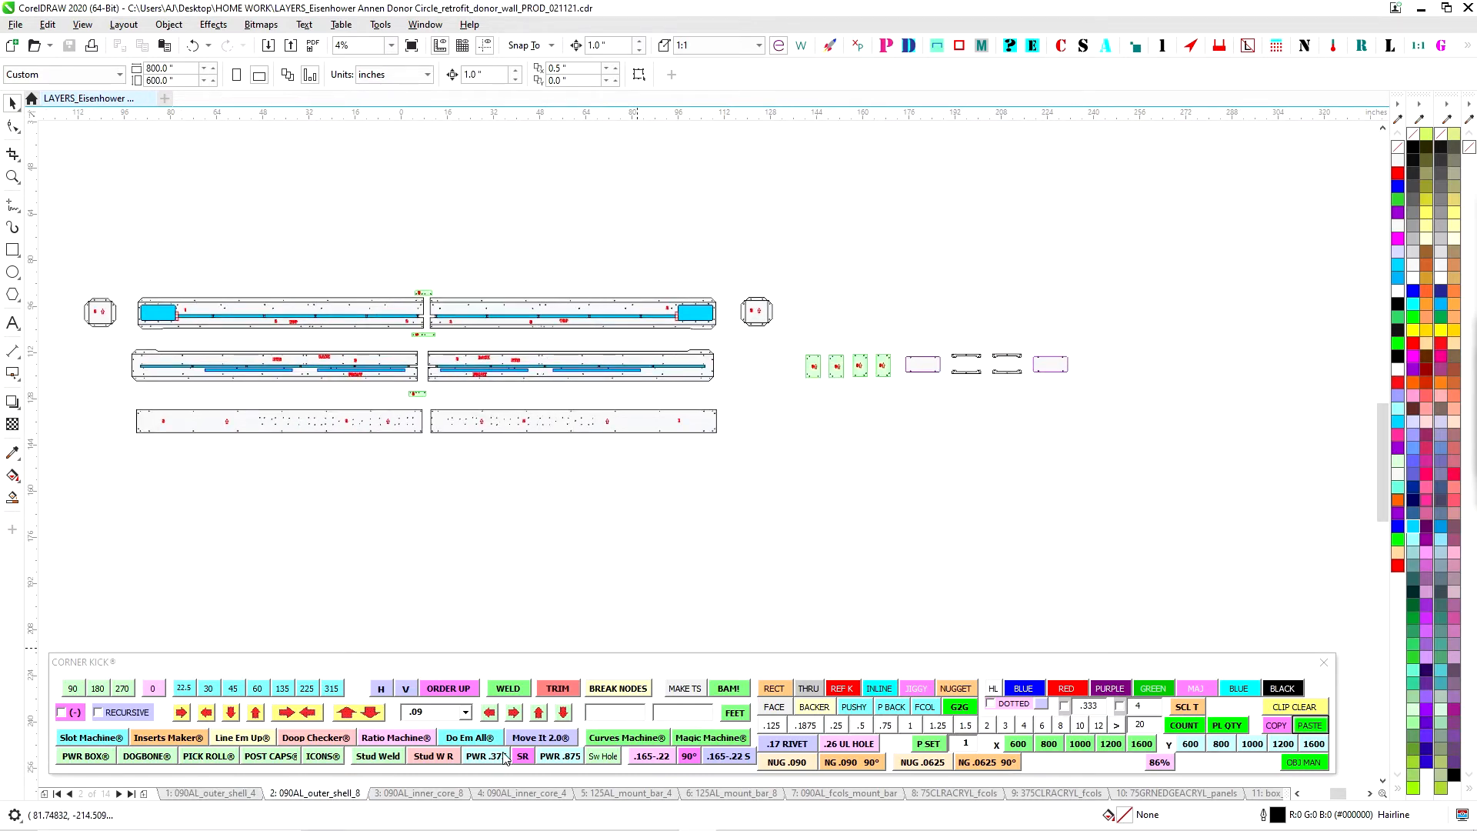
# Review the inner core parts on the pages 090AL_inner_core_8 and 090AL_inner_core_4
pyautogui.click(419, 793)
pyautogui.moveTo(705, 329); pyautogui.dragTo(1114, 290)
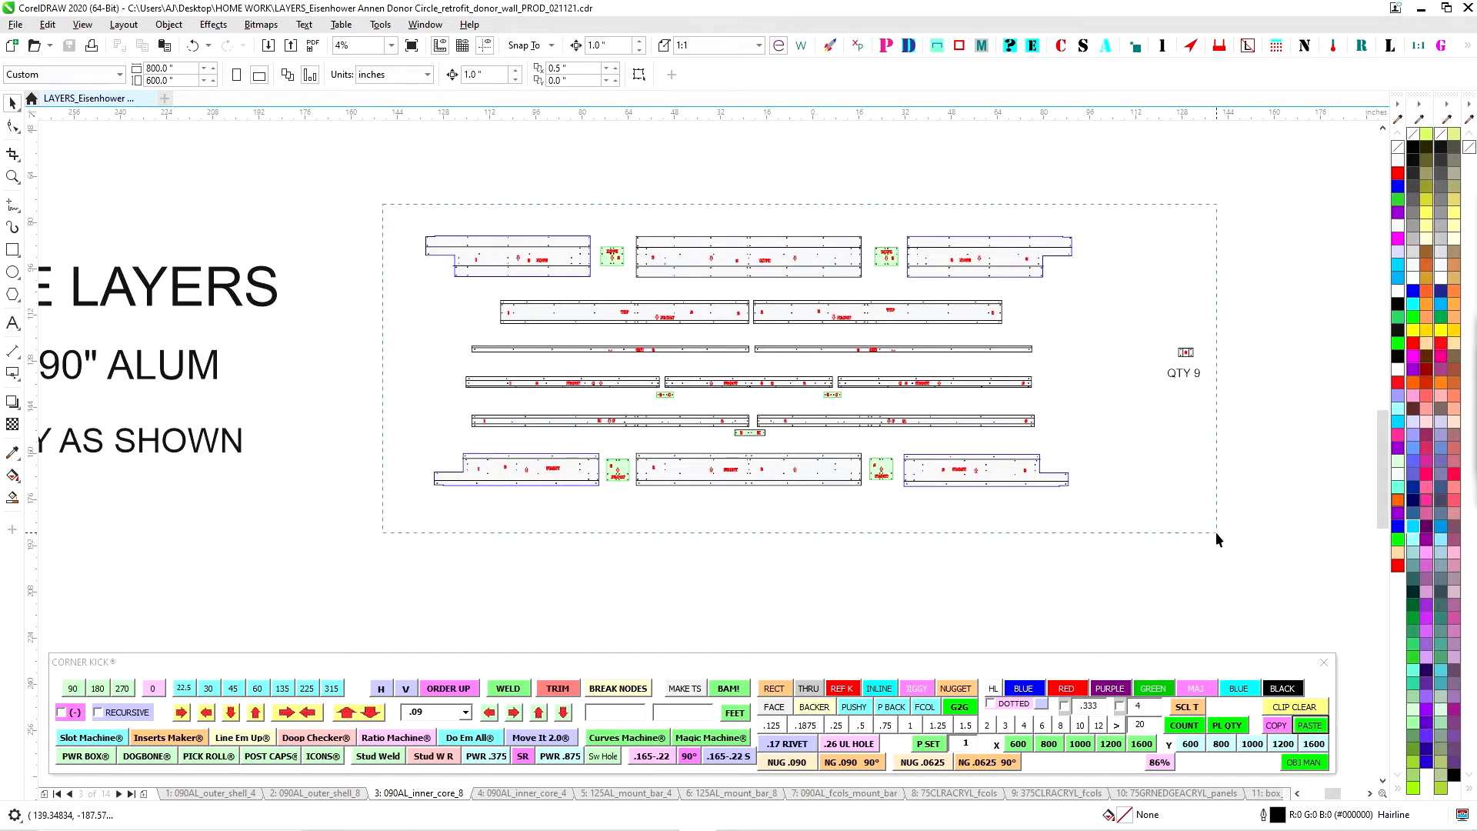
pyautogui.hotkey('ctrl', 'a')
pyautogui.click(521, 793)
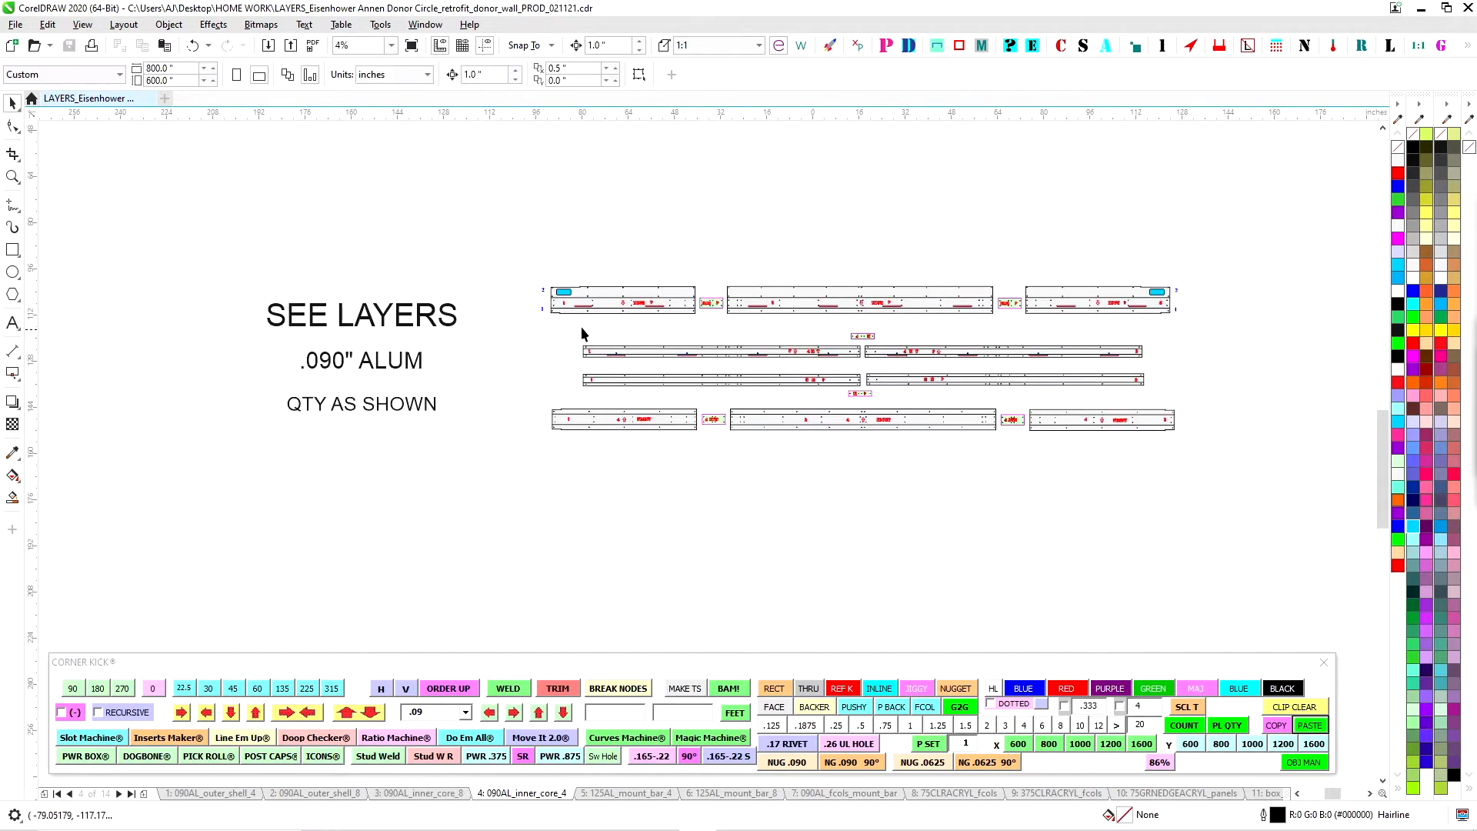
pyautogui.moveTo(683, 227); pyautogui.dragTo(579, 256)
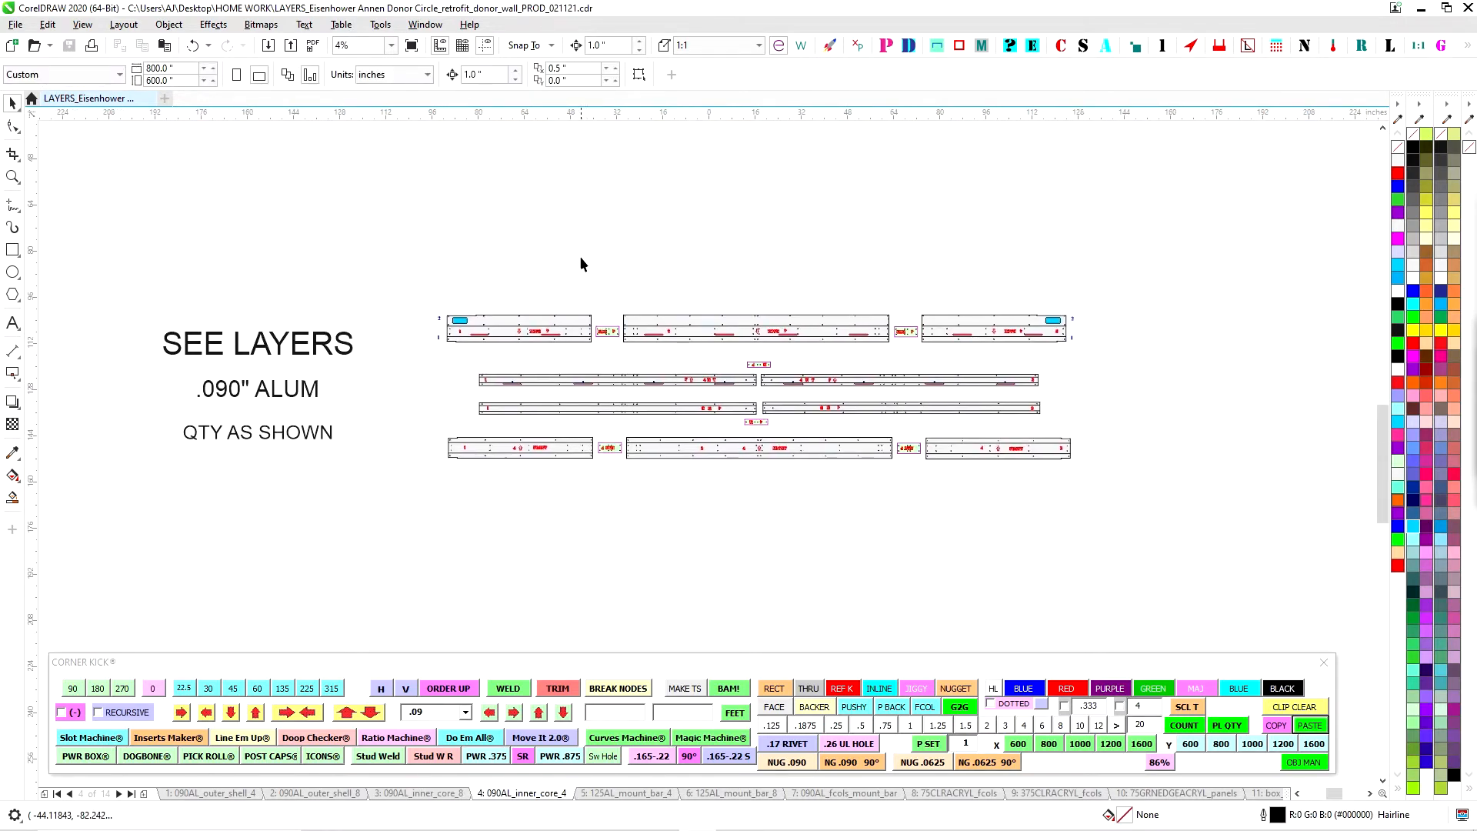
# Inspect the .125" aluminum mounting bars on the pages 125AL_mount_bar_4 and 125AL_mount_bar_8
pyautogui.click(625, 793)
pyautogui.scroll(2, 623, 391)
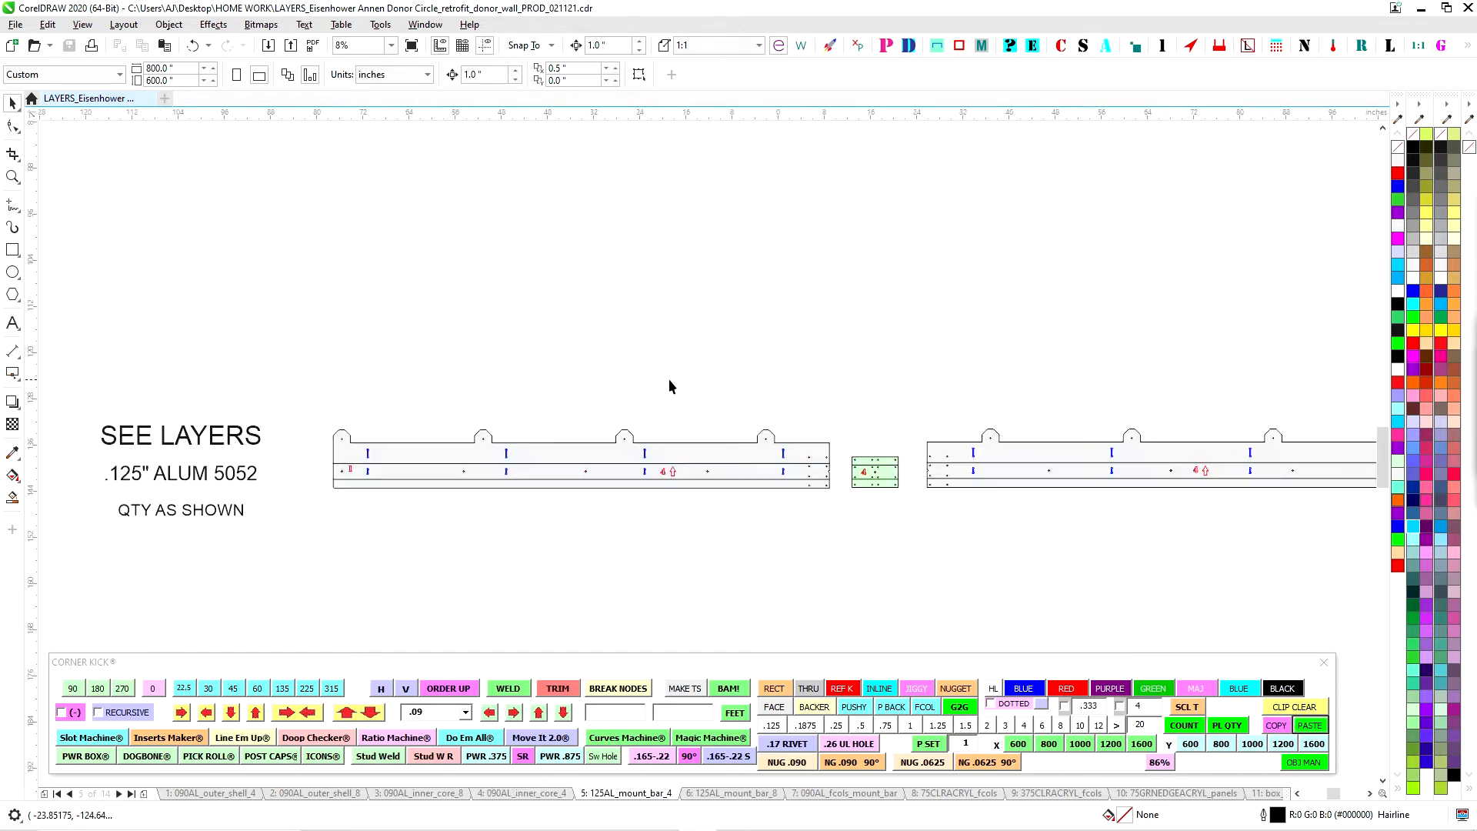
pyautogui.moveTo(916, 381); pyautogui.dragTo(697, 369)
pyautogui.click(720, 792)
pyautogui.moveTo(754, 316); pyautogui.dragTo(952, 315)
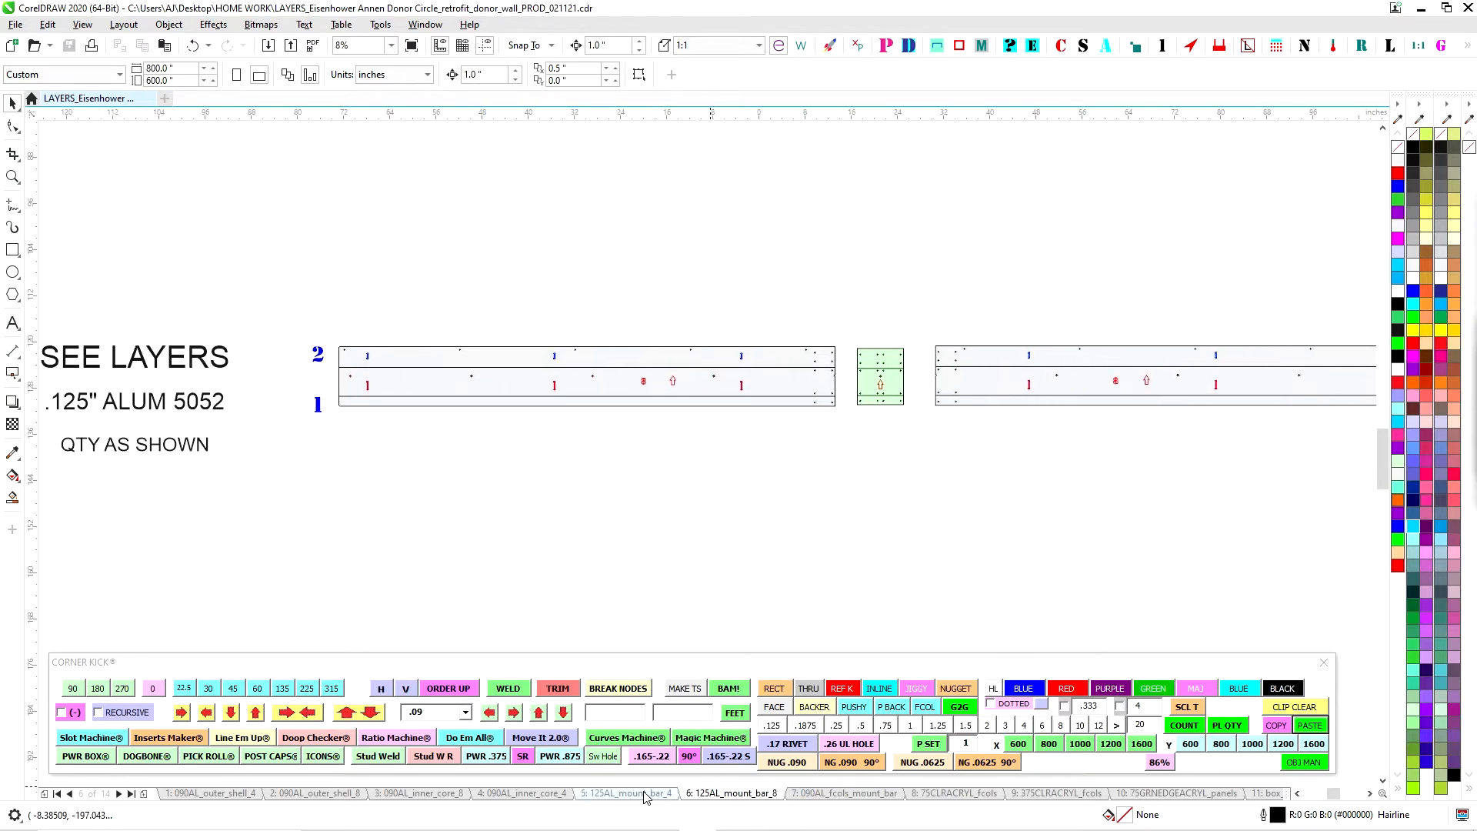
# Inspect the mirrored lettering and its mounting bars up close on the 090AL_fcols_mount_bar page
pyautogui.click(863, 794)
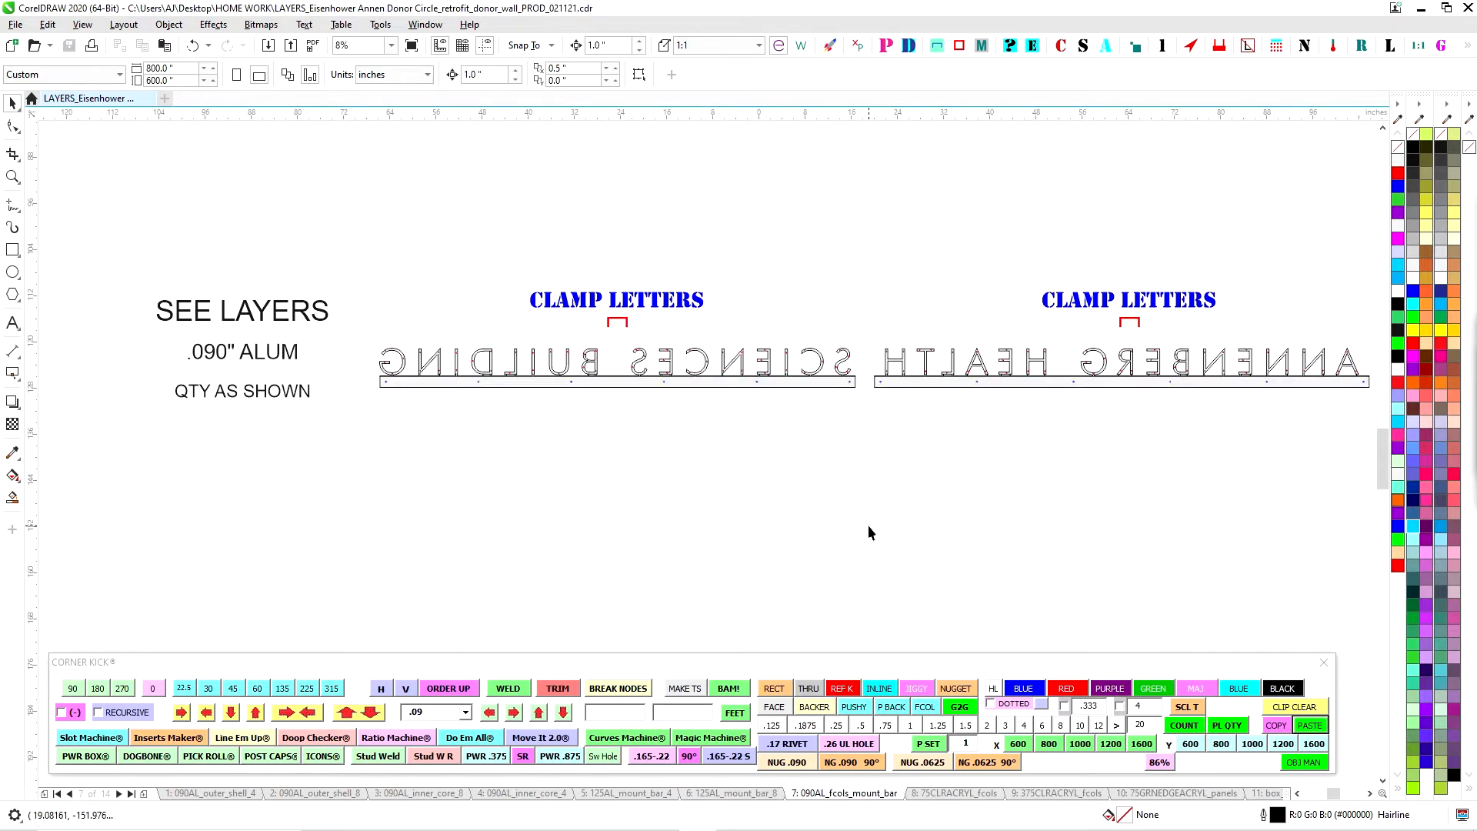
pyautogui.moveTo(868, 525); pyautogui.dragTo(681, 538)
pyautogui.scroll(2, 733, 385)
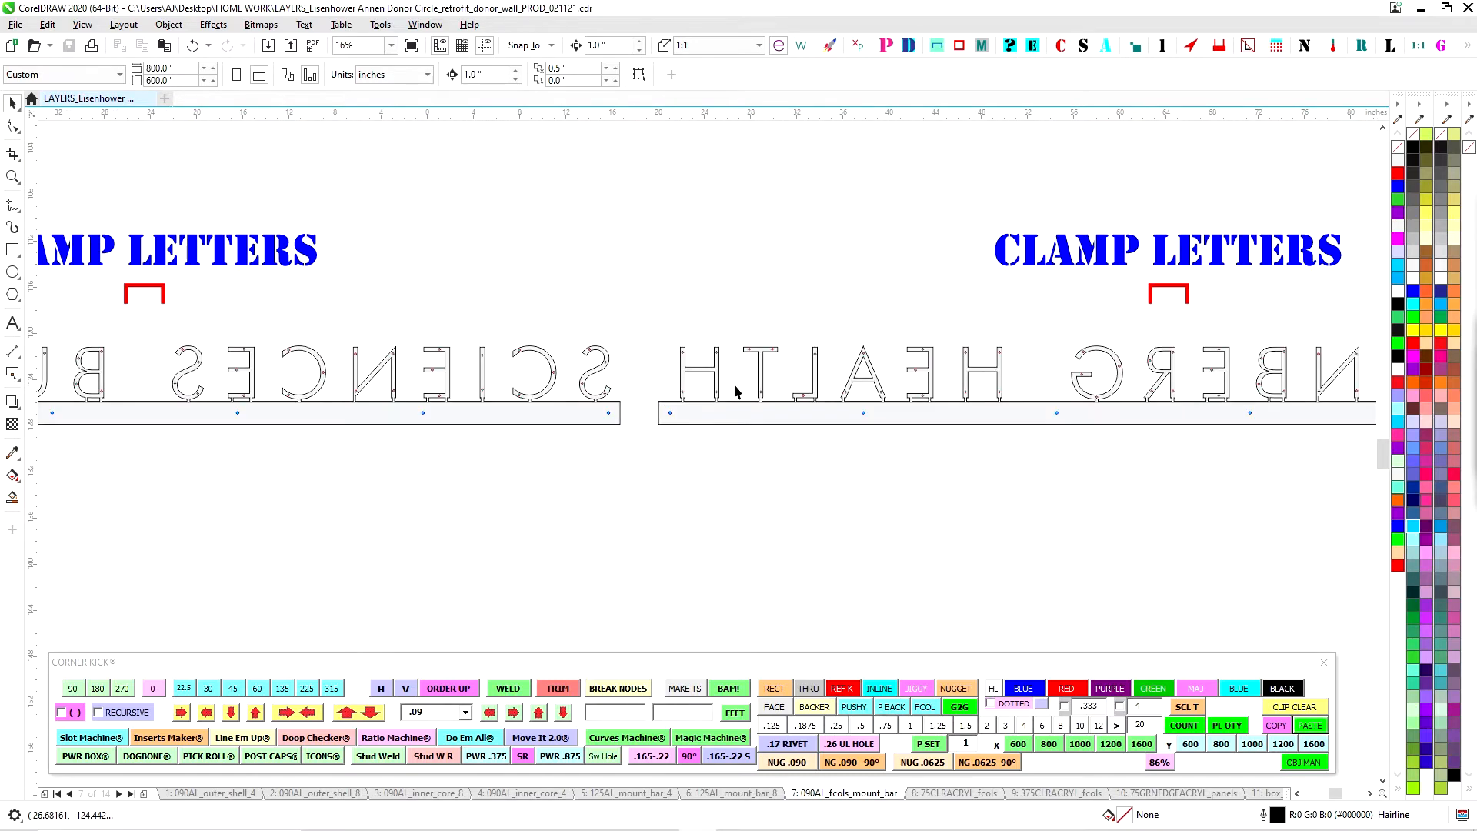
pyautogui.scroll(-2, 1135, 306)
pyautogui.scroll(2, 576, 338)
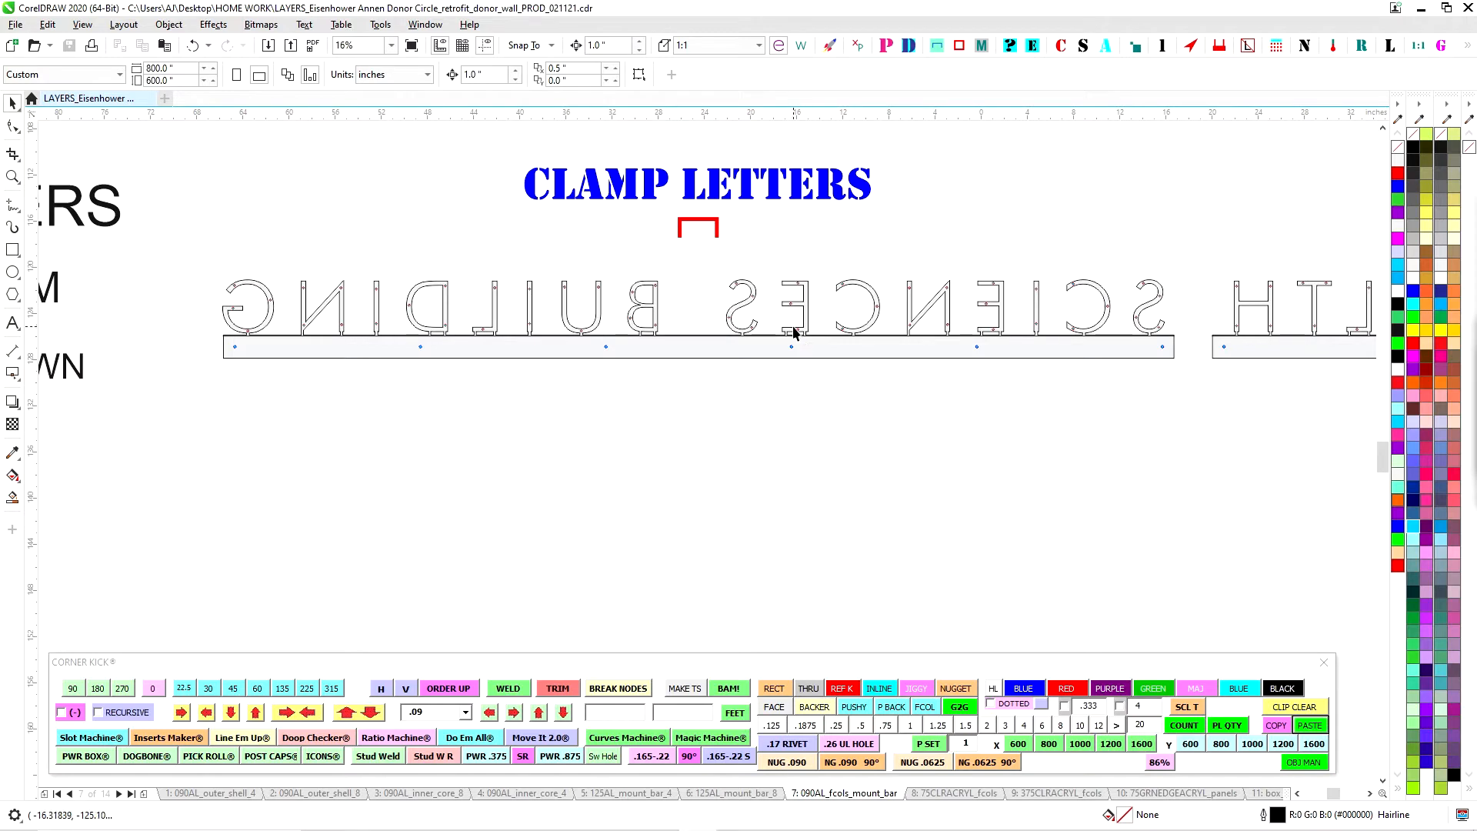
pyautogui.scroll(-2, 569, 437)
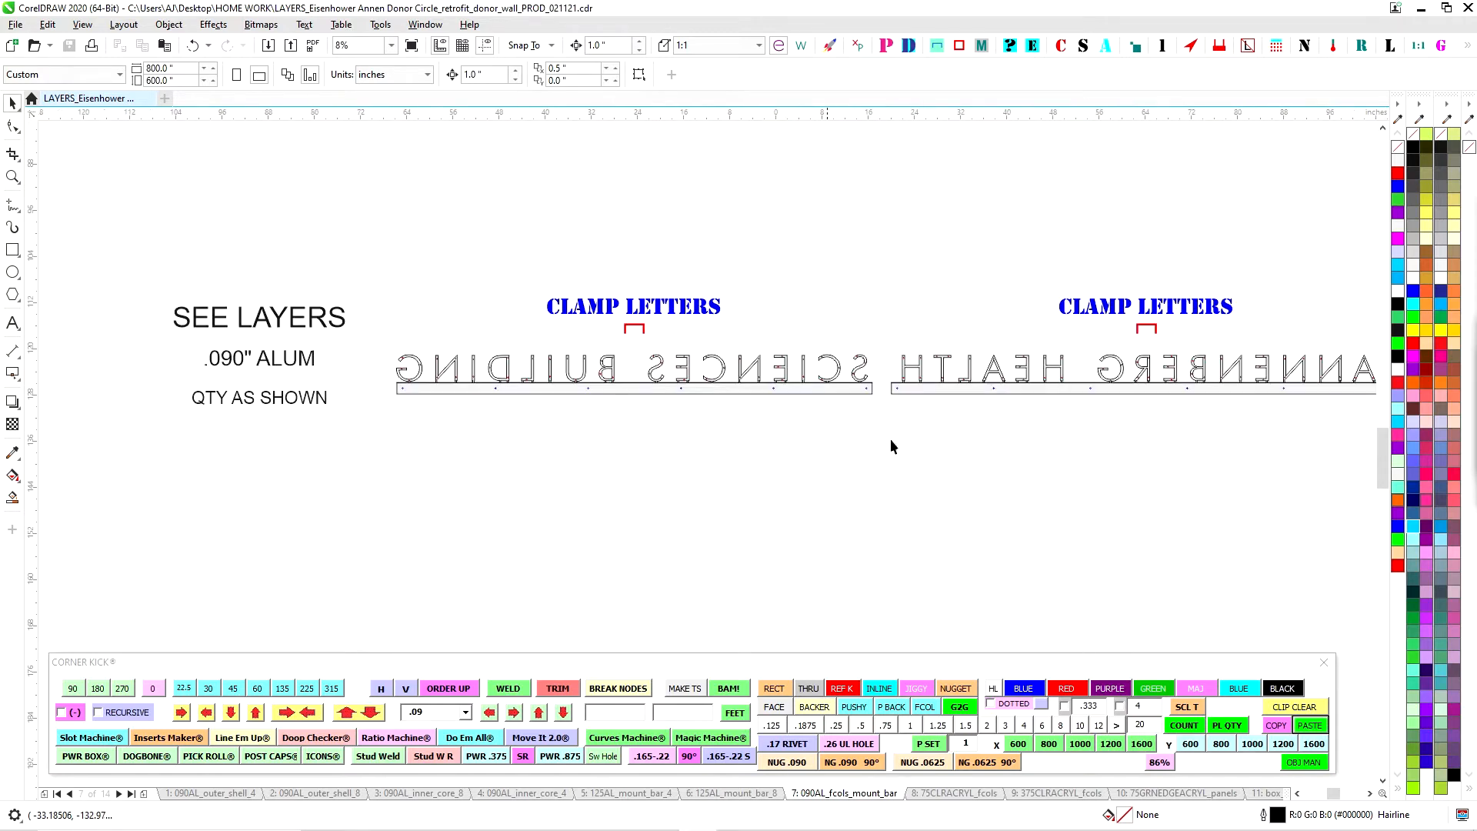
# Inspect the mirrored clear acrylic letters and their holes on the pages 75CLRACRYL_fcols and 375CLRACRYL_fcols
pyautogui.click(935, 788)
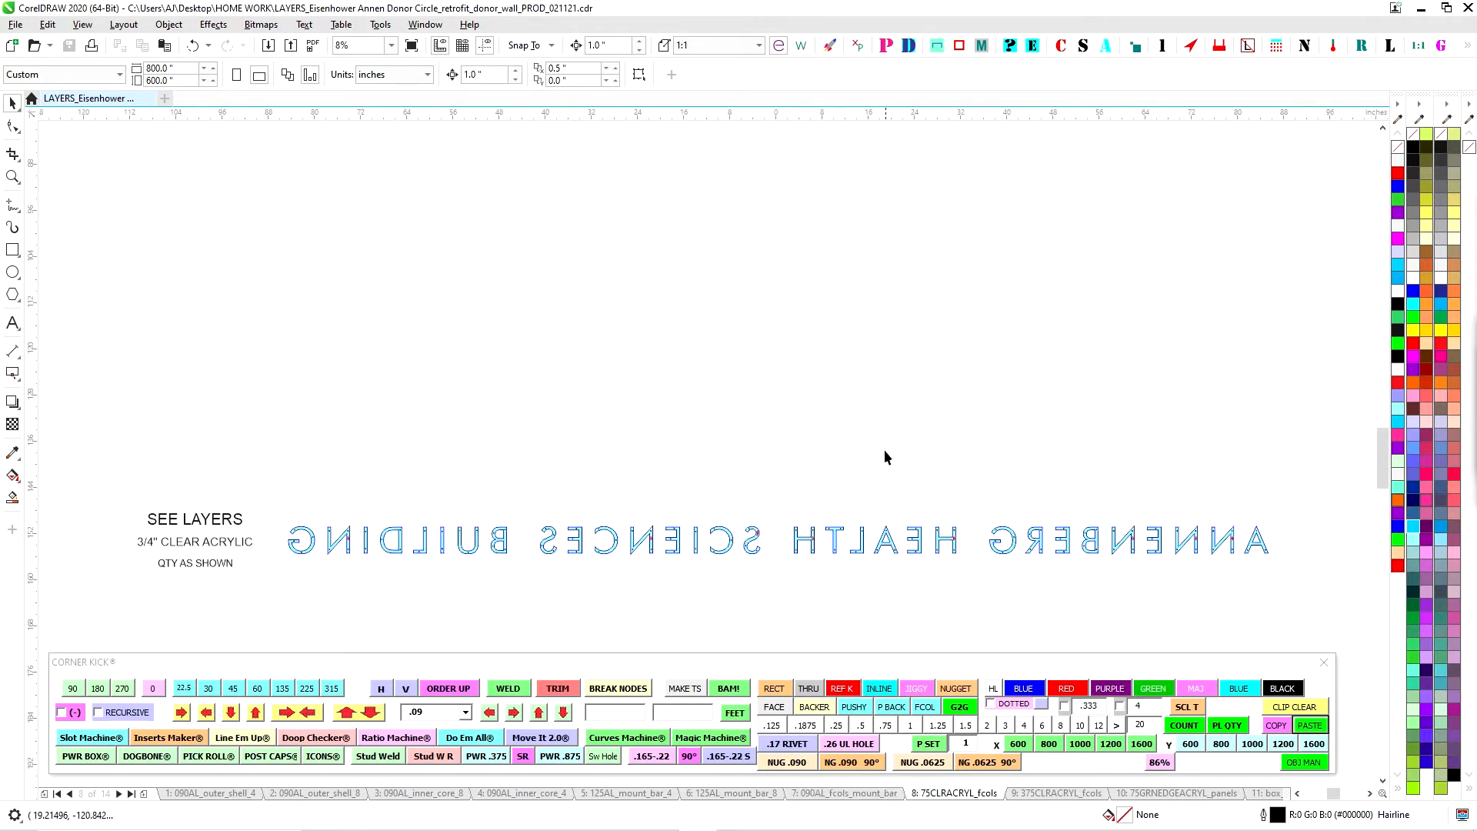
pyautogui.scroll(4, 1249, 380)
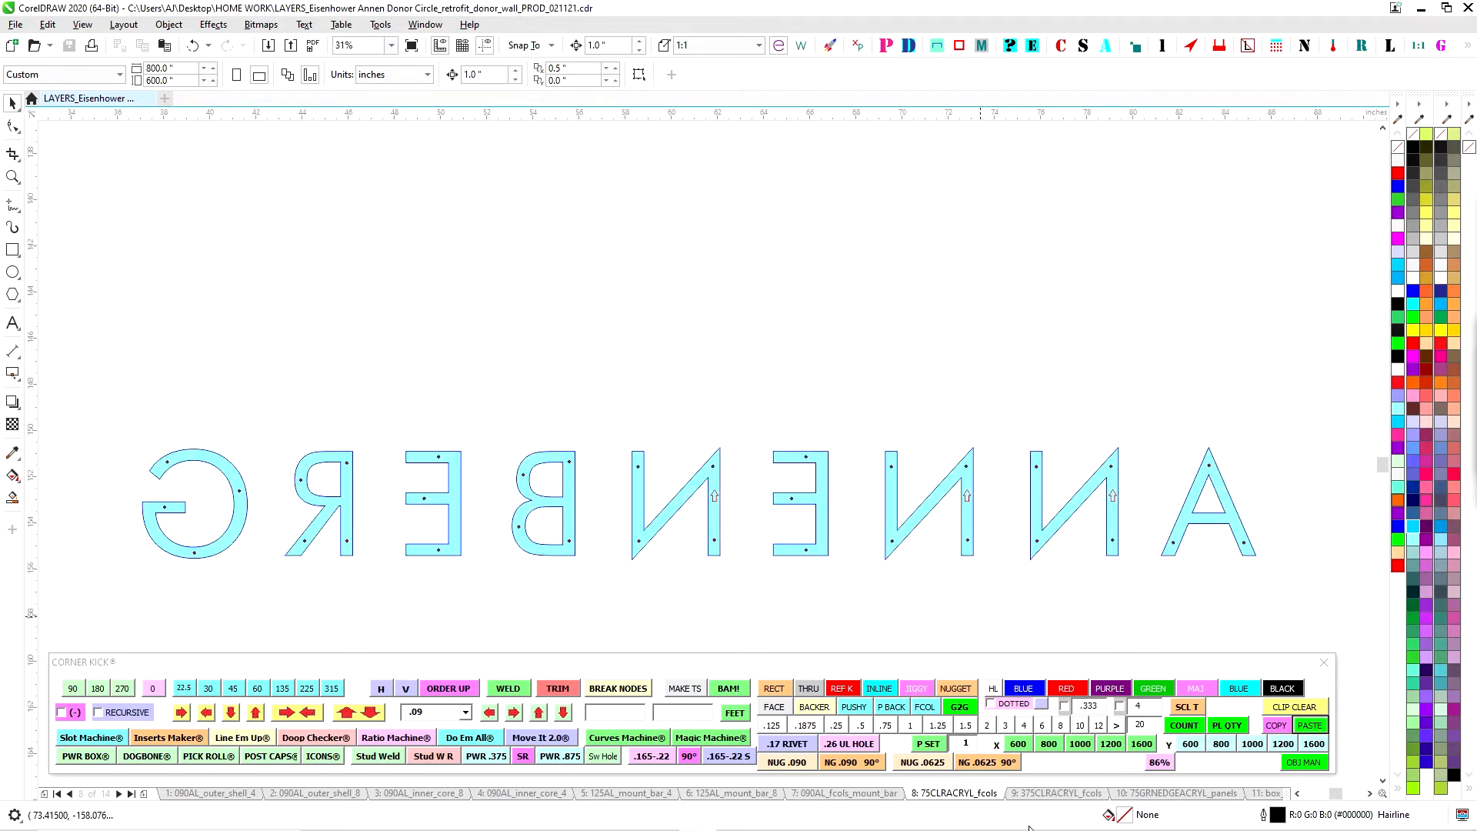
pyautogui.scroll(-2, 961, 468)
pyautogui.click(1042, 794)
pyautogui.scroll(-1, 885, 419)
pyautogui.scroll(6, 864, 361)
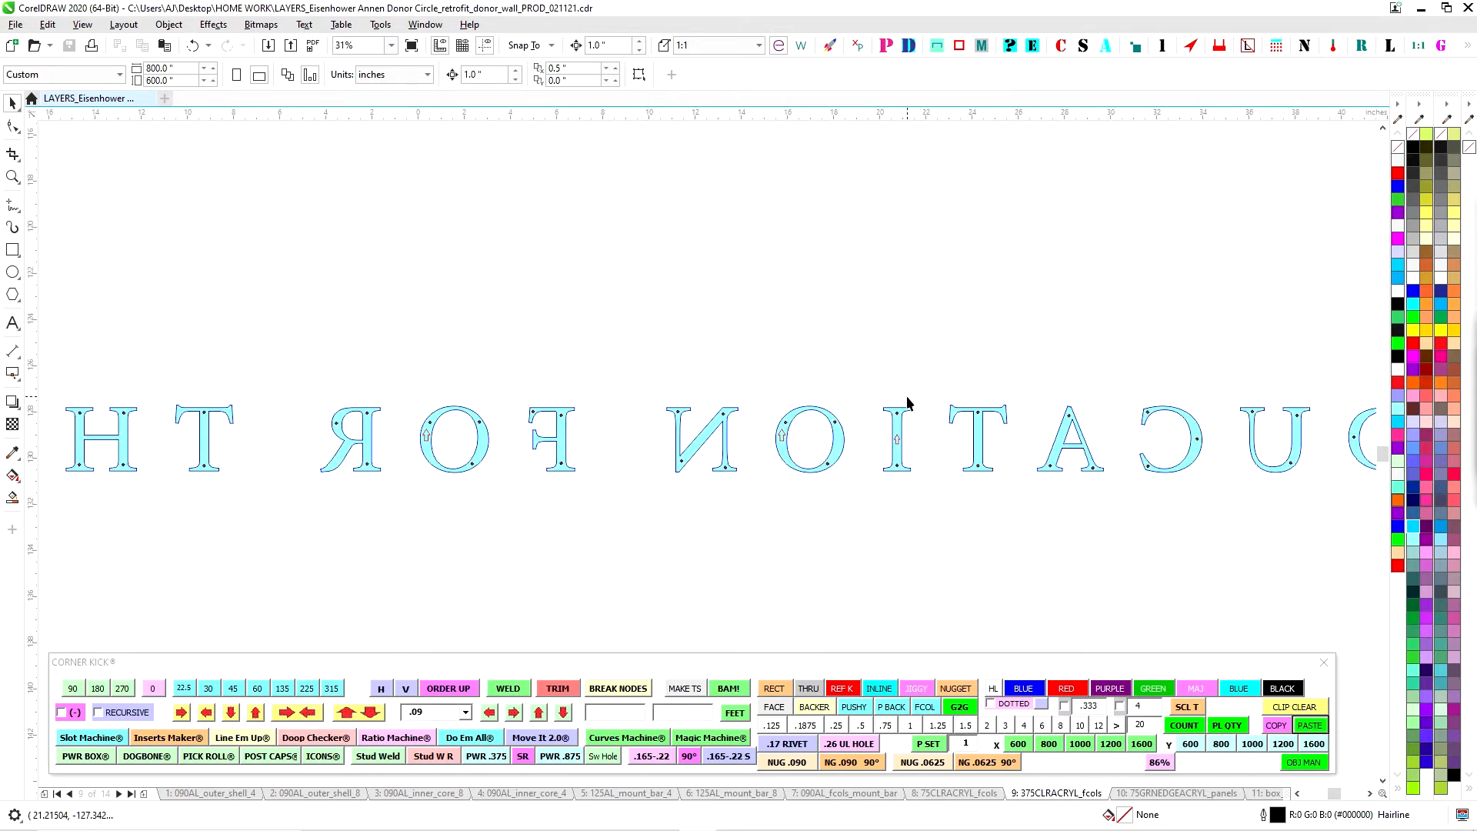
pyautogui.scroll(-2, 906, 372)
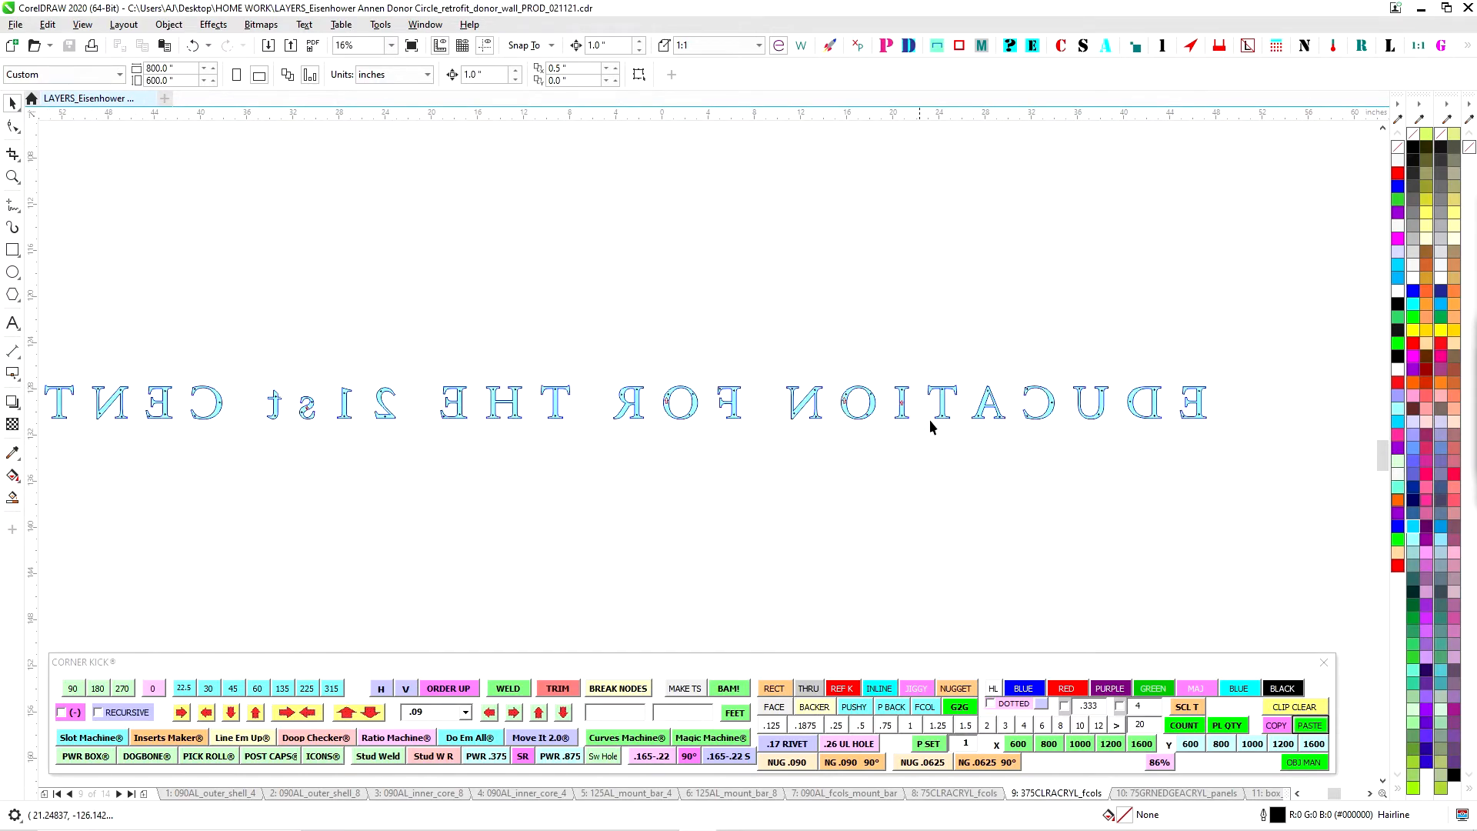
# View the four green edge acrylic panels on the 75GRNEDGEACRYL_panels page
pyautogui.click(1146, 793)
pyautogui.scroll(-3, 1070, 344)
pyautogui.moveTo(1077, 352); pyautogui.dragTo(859, 369)
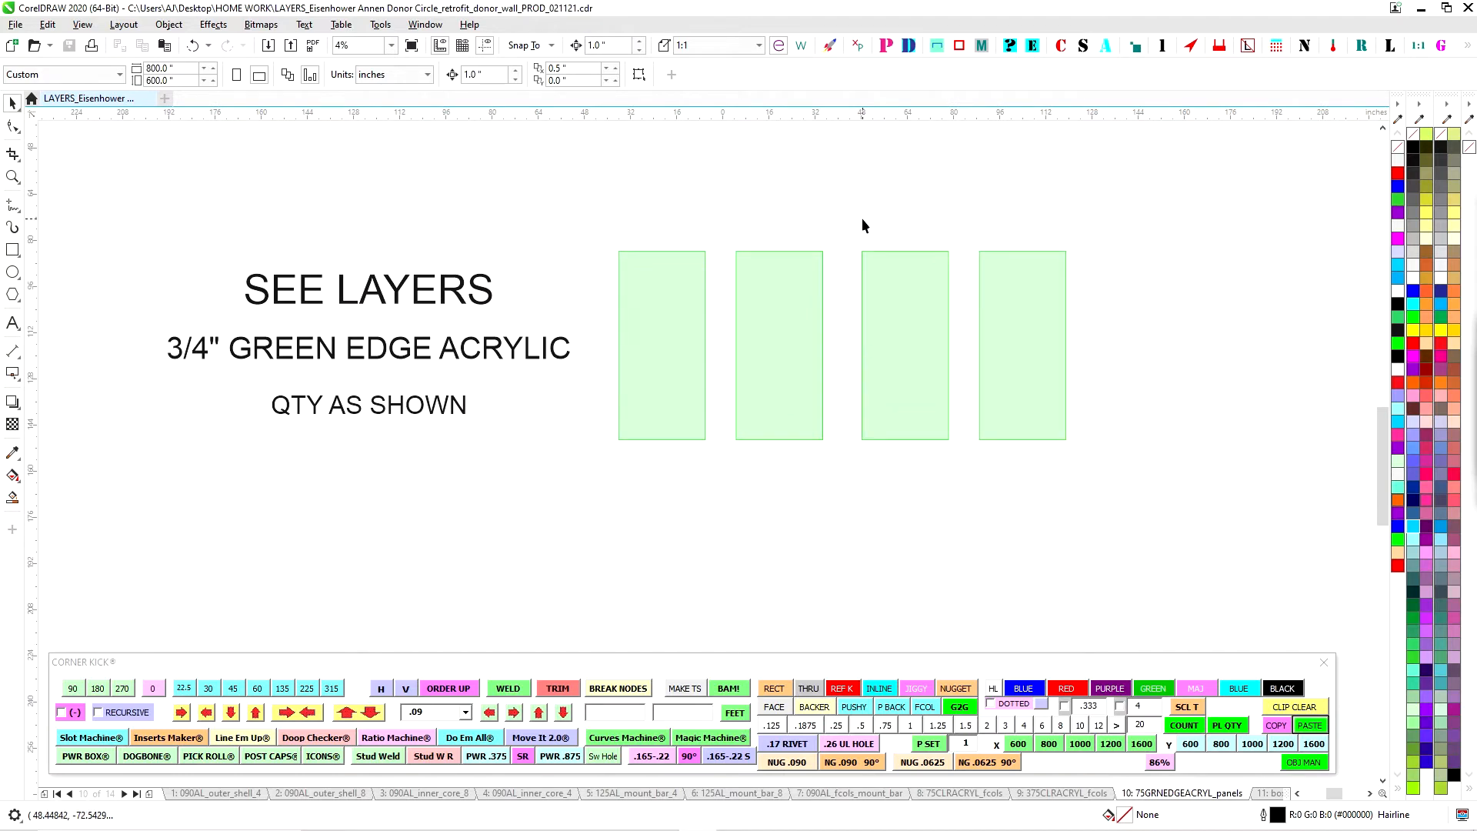
# Examine both installation patterns on the box_install_patterns page
pyautogui.click(1268, 793)
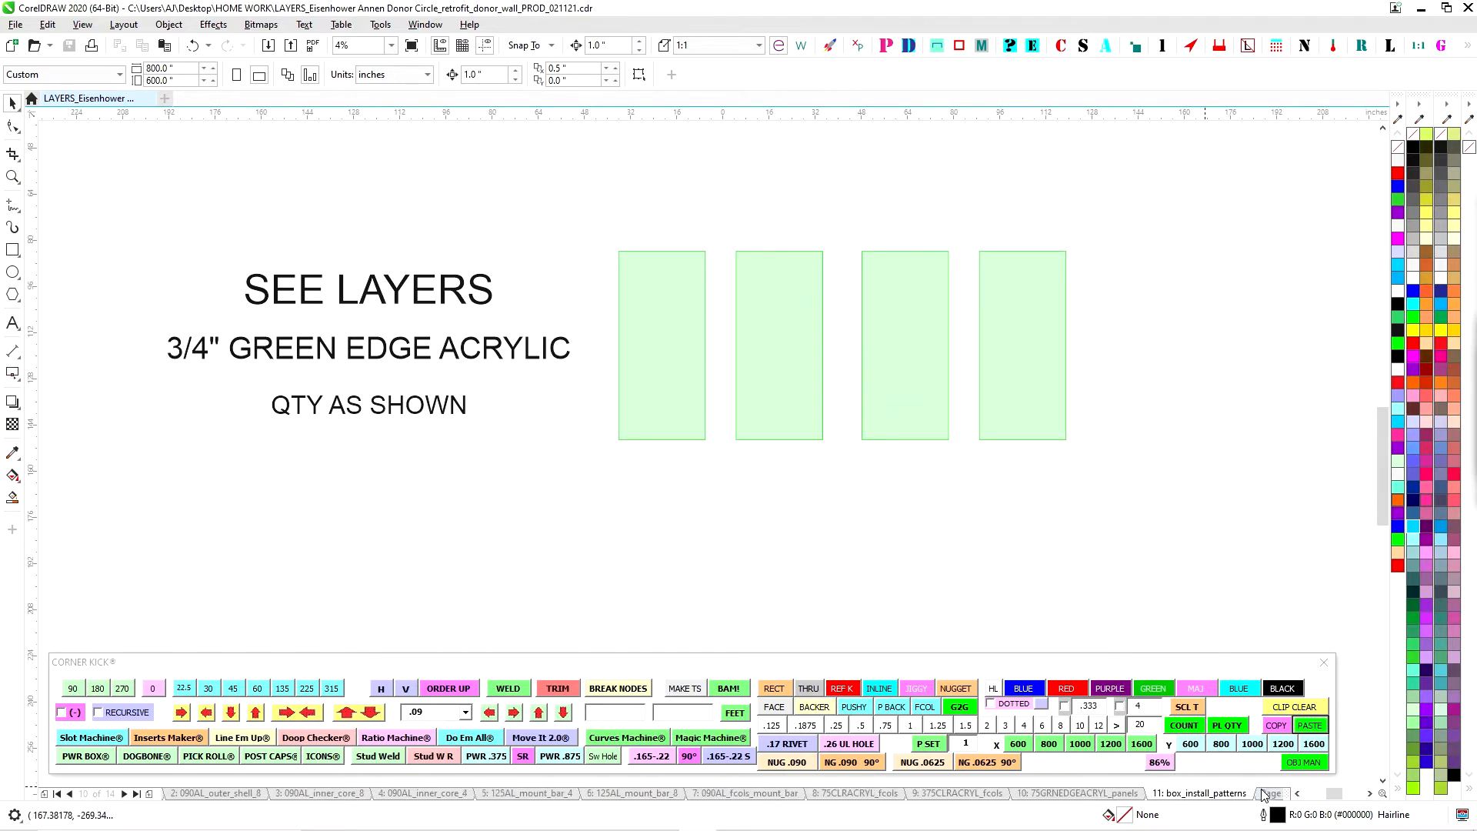
pyautogui.scroll(-2, 896, 232)
pyautogui.scroll(2, 690, 381)
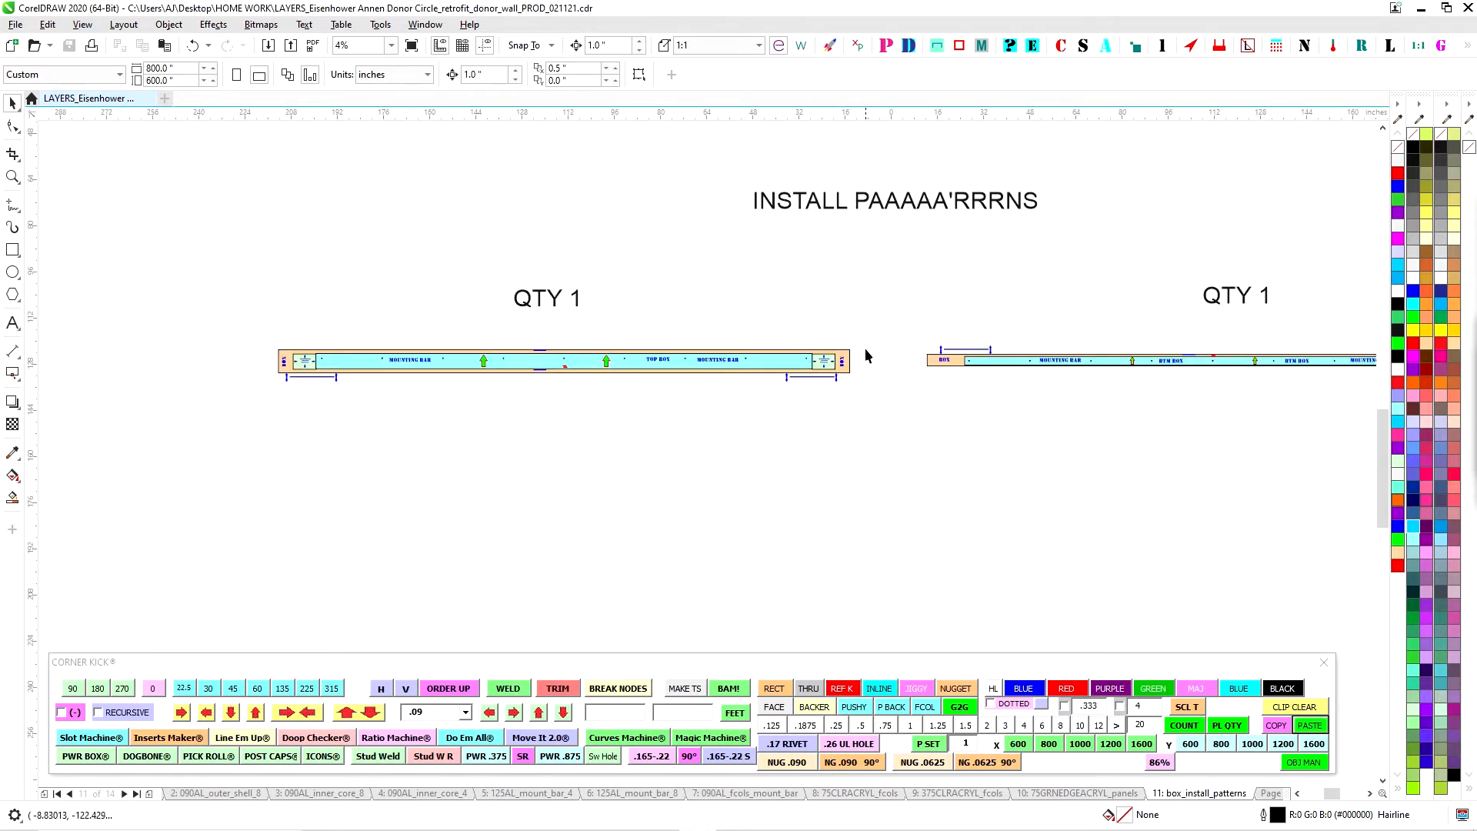
pyautogui.scroll(1, 883, 358)
pyautogui.scroll(-2, 580, 389)
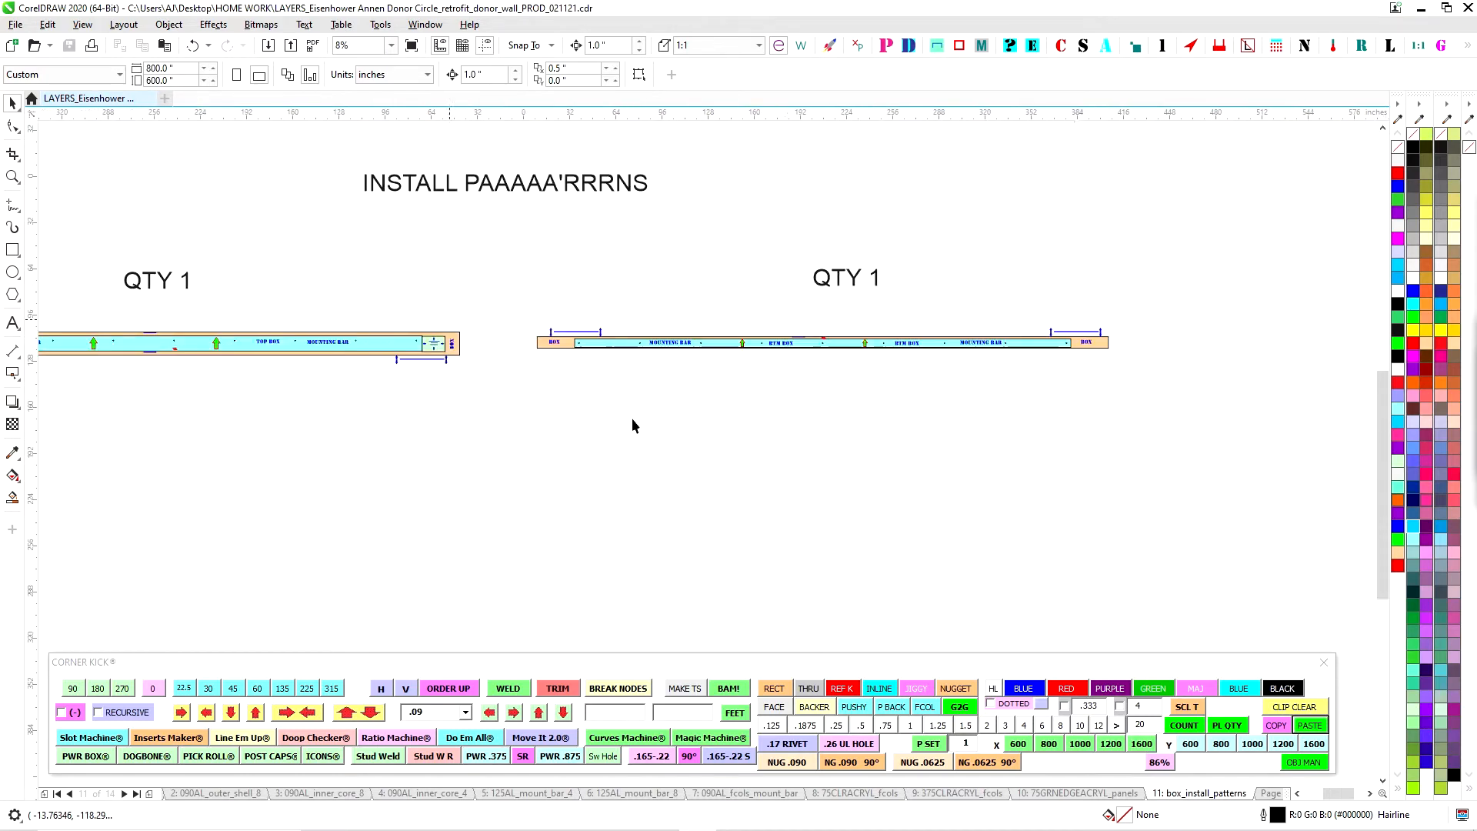
# Return to Page 12 and examine the full layout, comparing the part stacks marked 8 and 4
pyautogui.click(1271, 792)
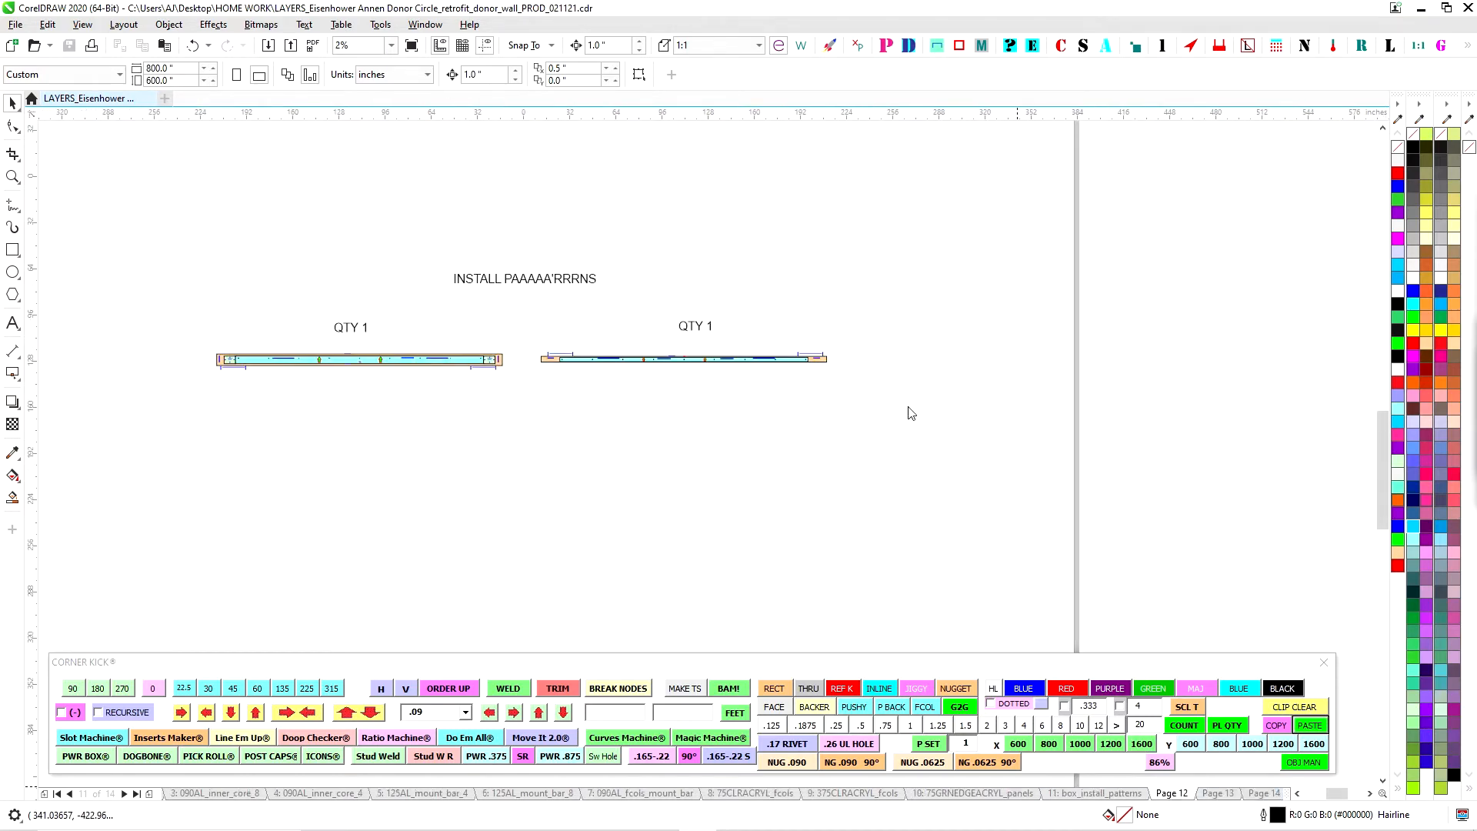
pyautogui.moveTo(712, 307); pyautogui.dragTo(964, 268)
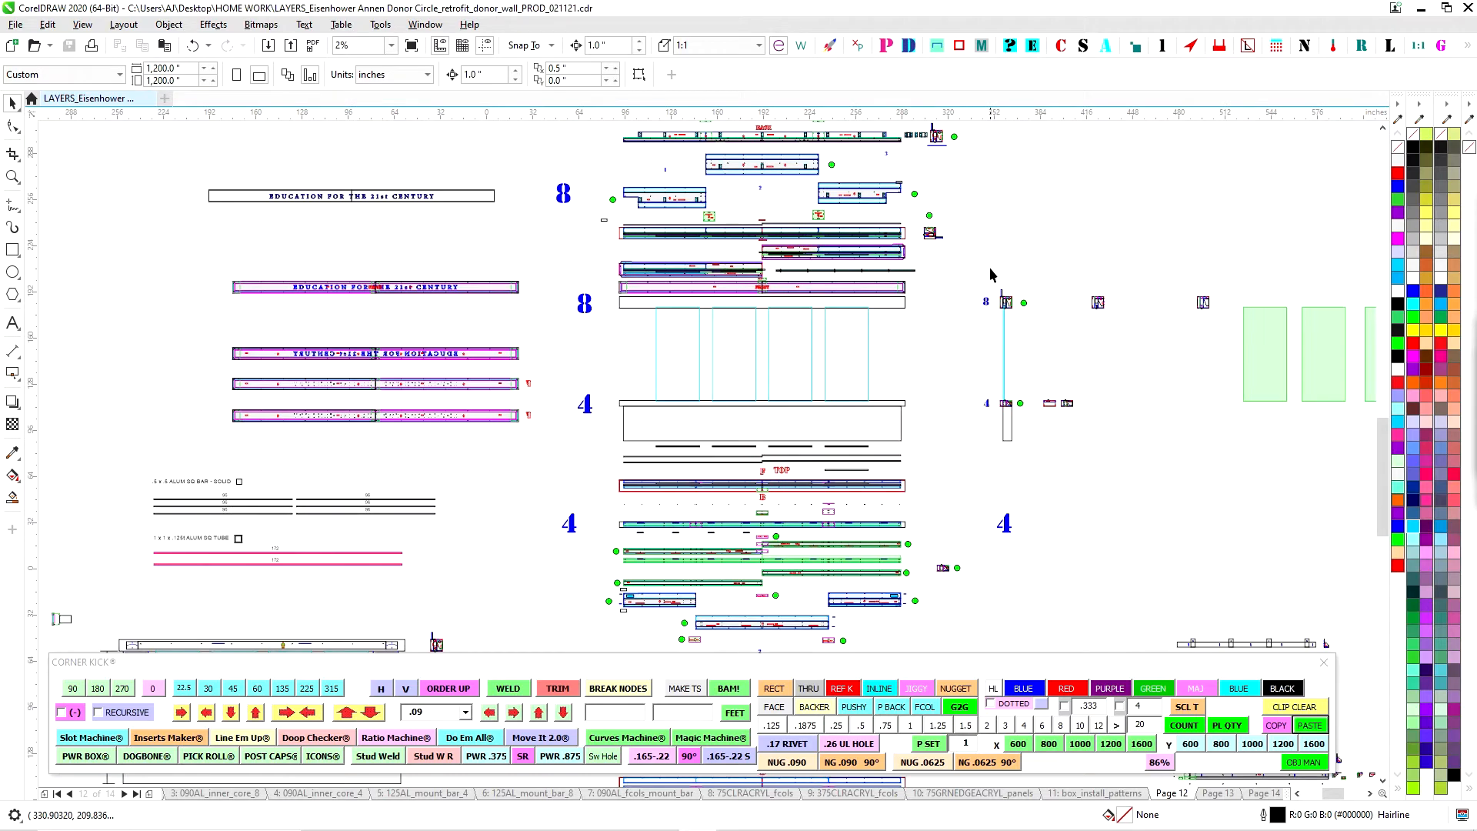
pyautogui.scroll(-1, 939, 429)
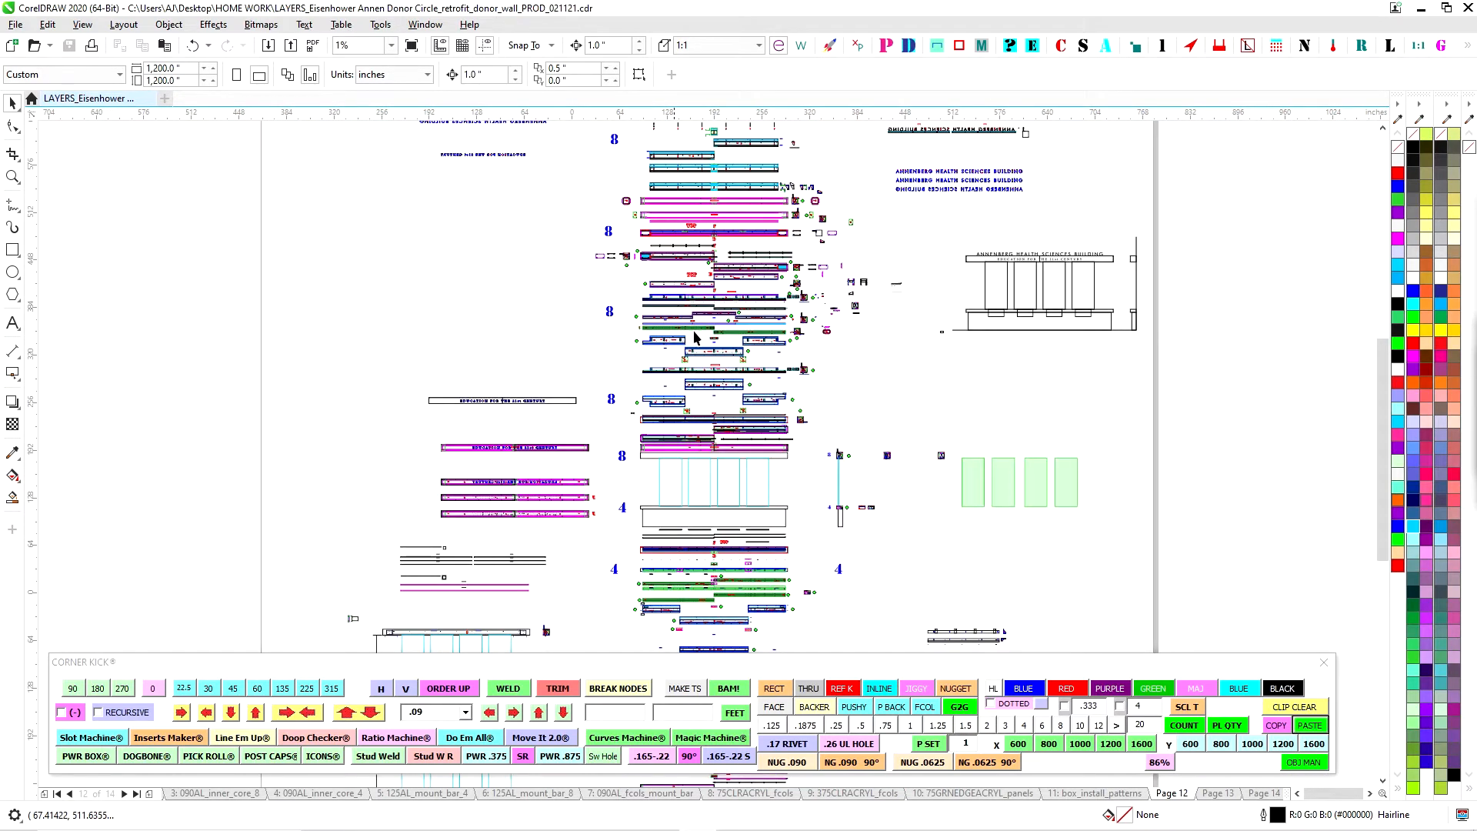
pyautogui.scroll(1, 638, 533)
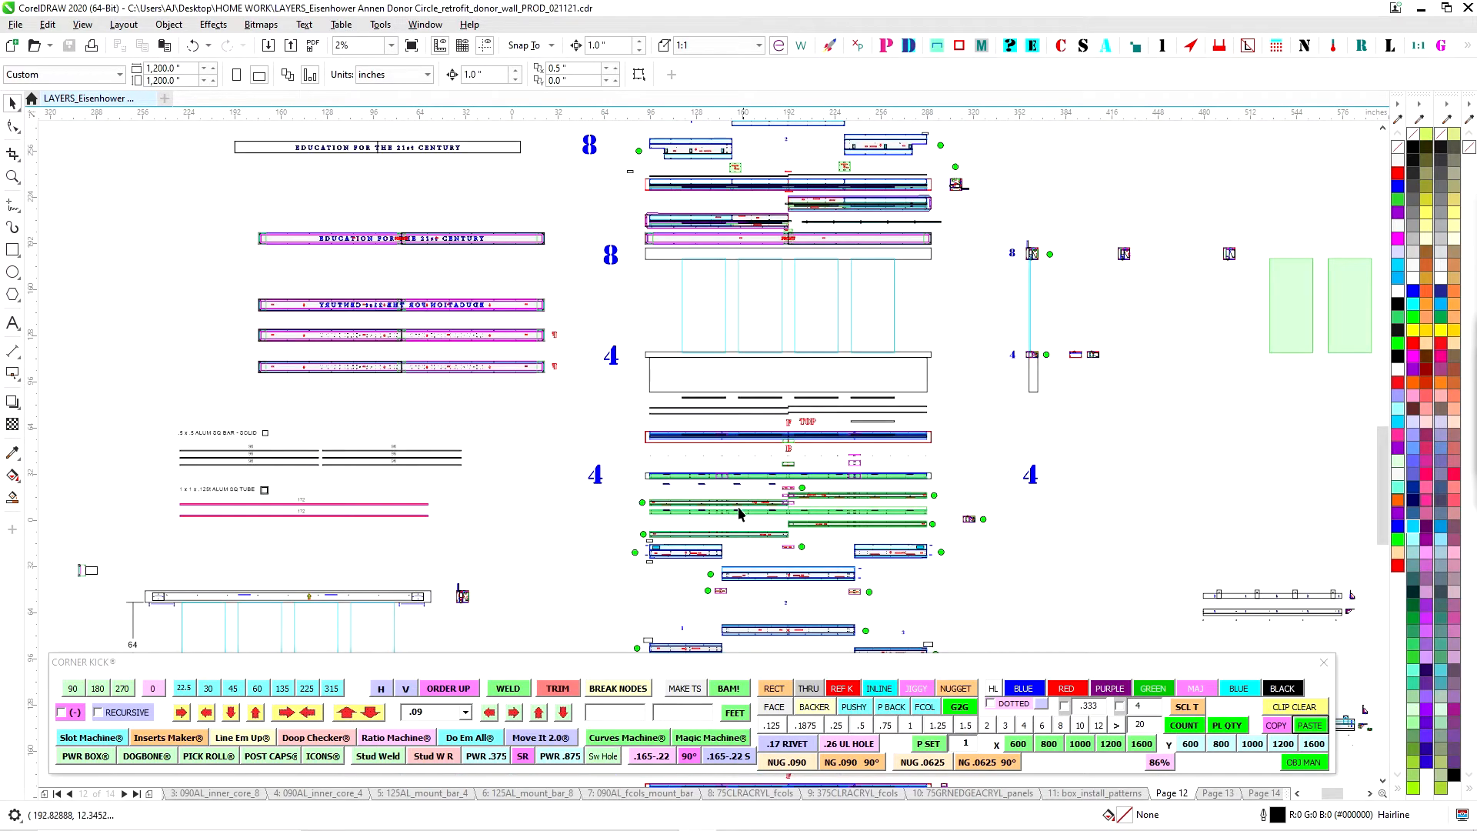
pyautogui.scroll(3, 770, 427)
pyautogui.scroll(3, 777, 353)
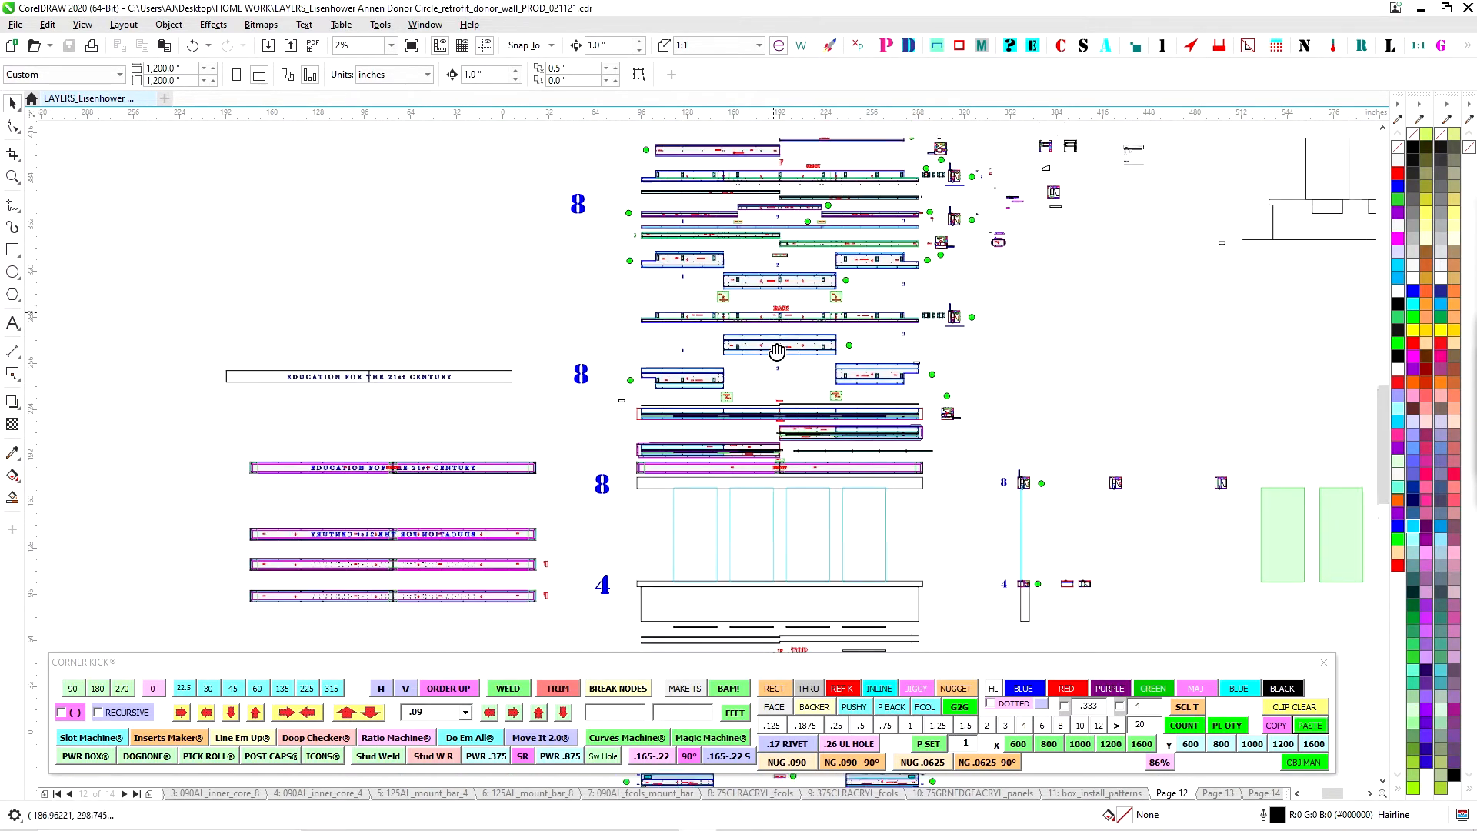
pyautogui.scroll(2, 758, 266)
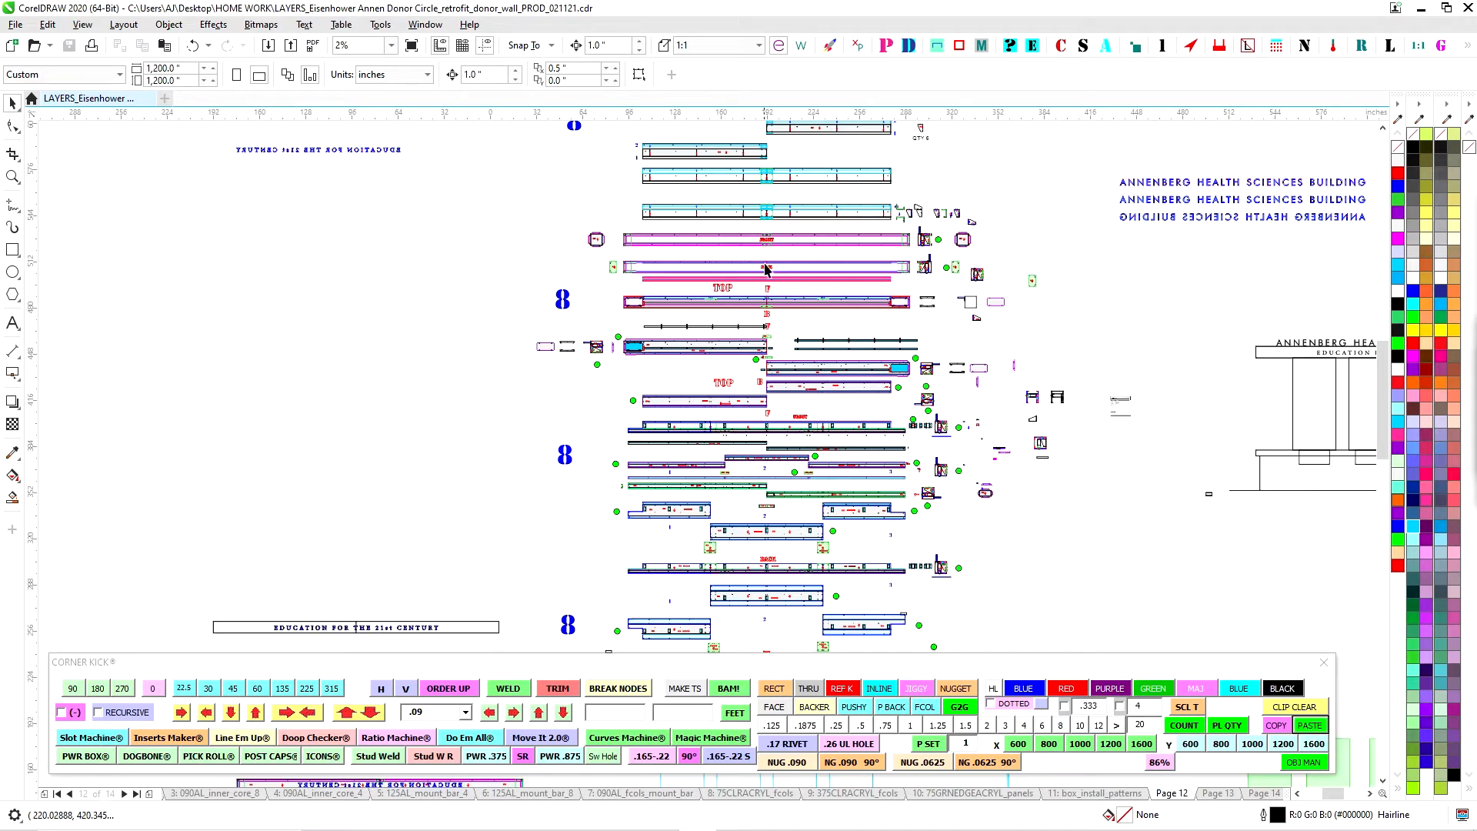
pyautogui.scroll(-4, 787, 475)
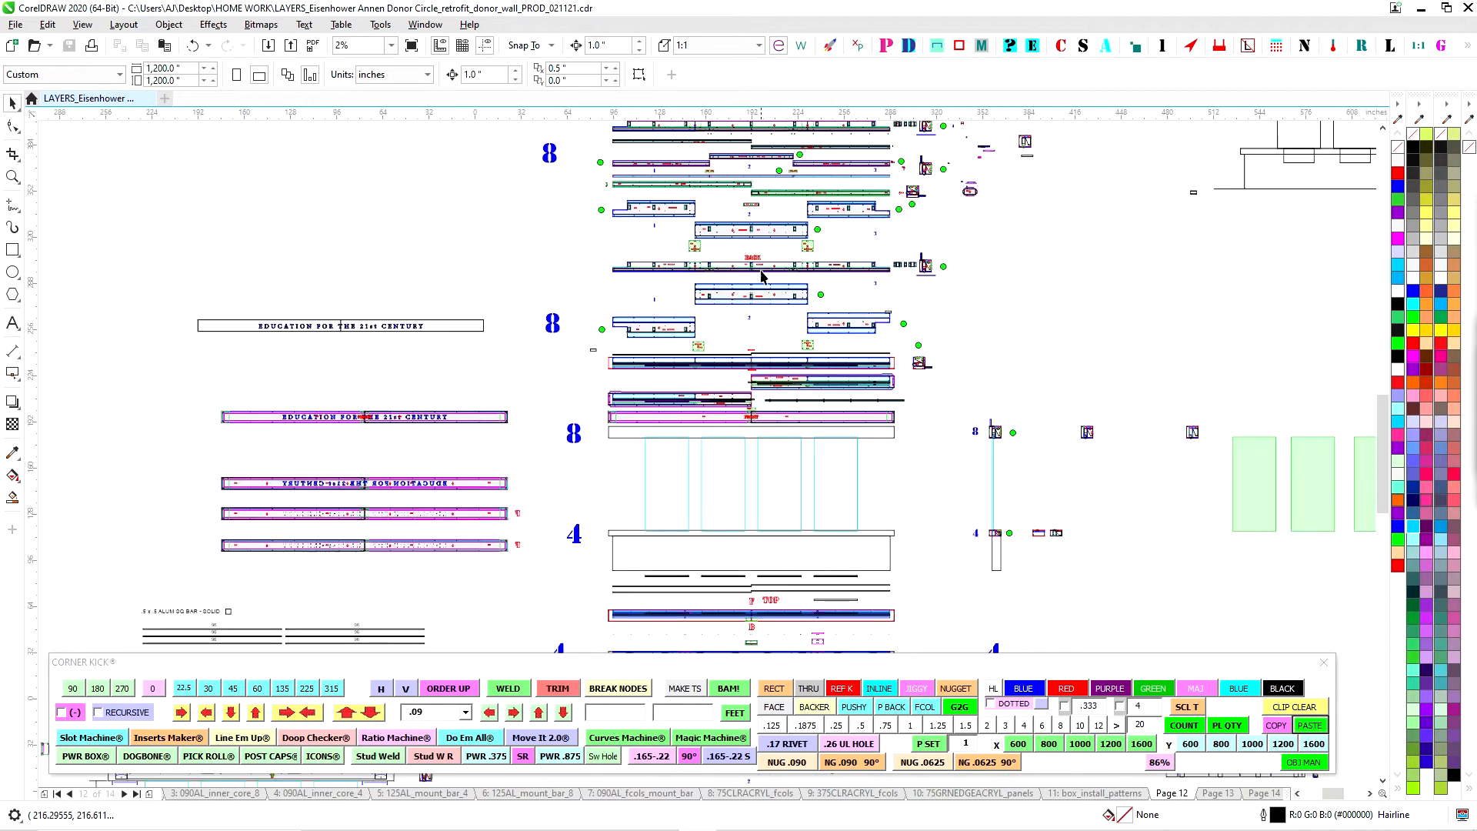
pyautogui.scroll(2, 780, 418)
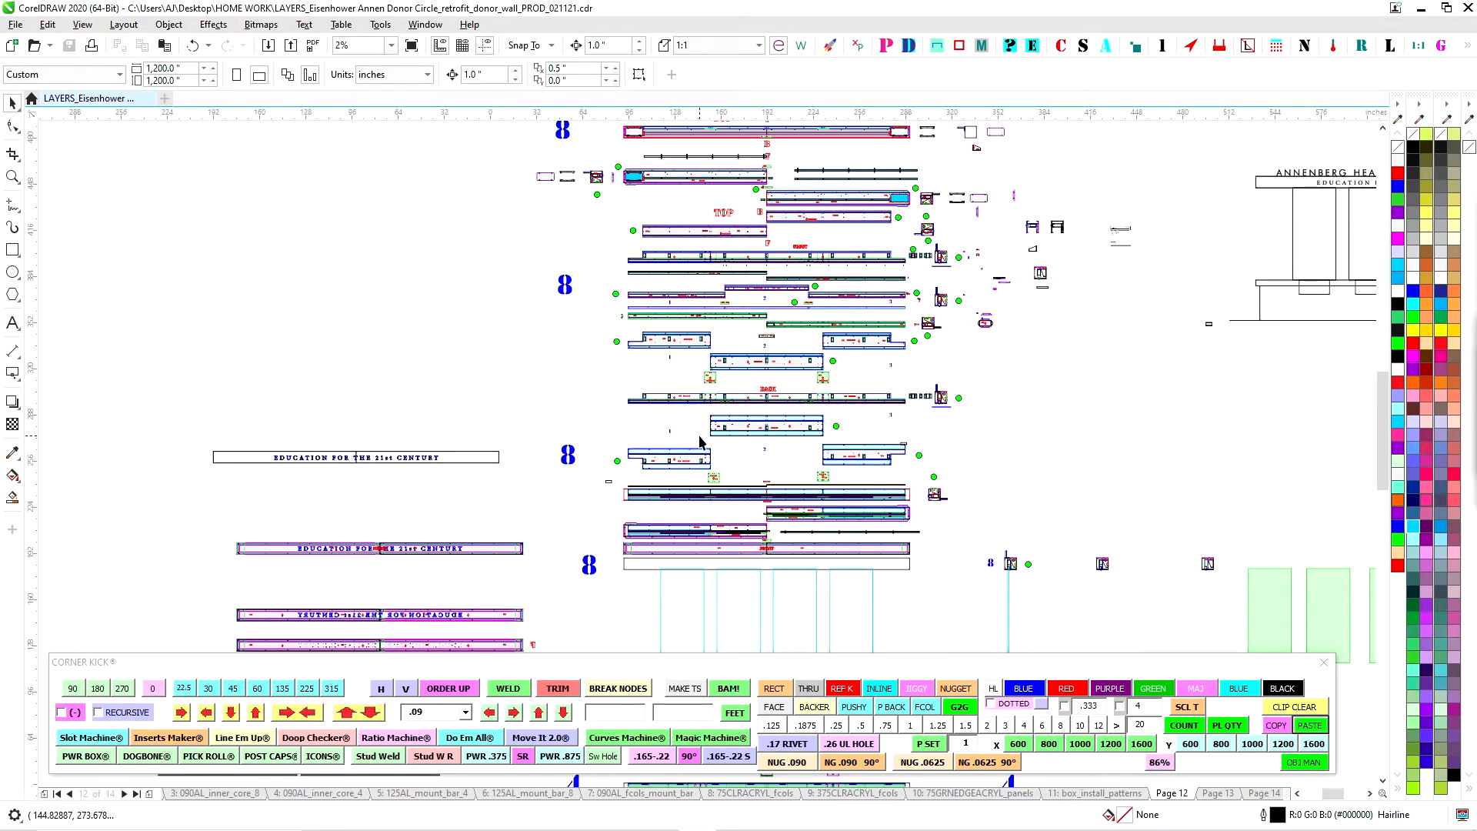
pyautogui.scroll(1, 588, 353)
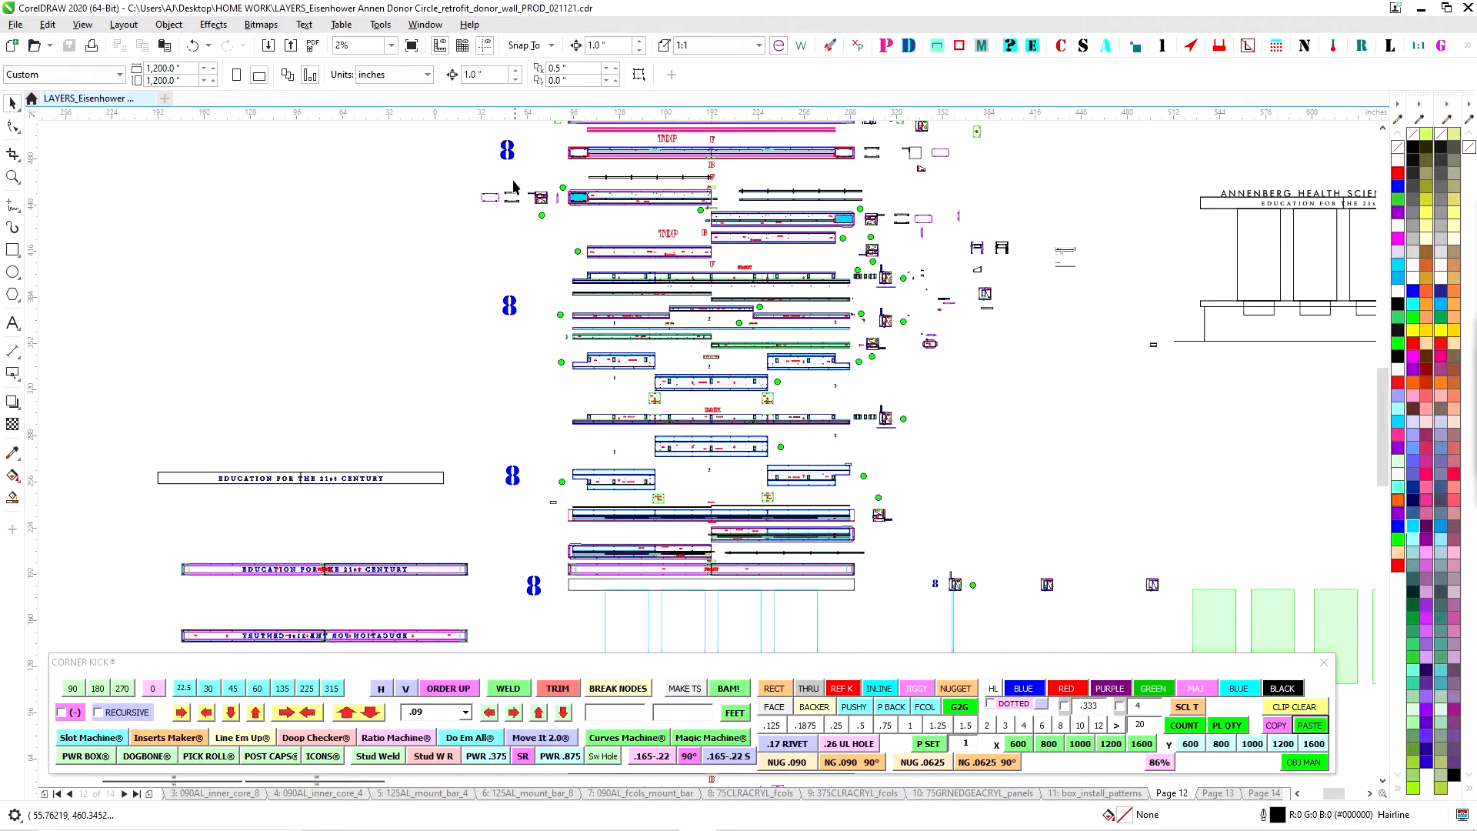
# Examine the part stack marked 4 on Page 12, including the parts engraved 4 M T and their small splice plate
pyautogui.scroll(-1, 620, 450)
pyautogui.scroll(-3, 669, 462)
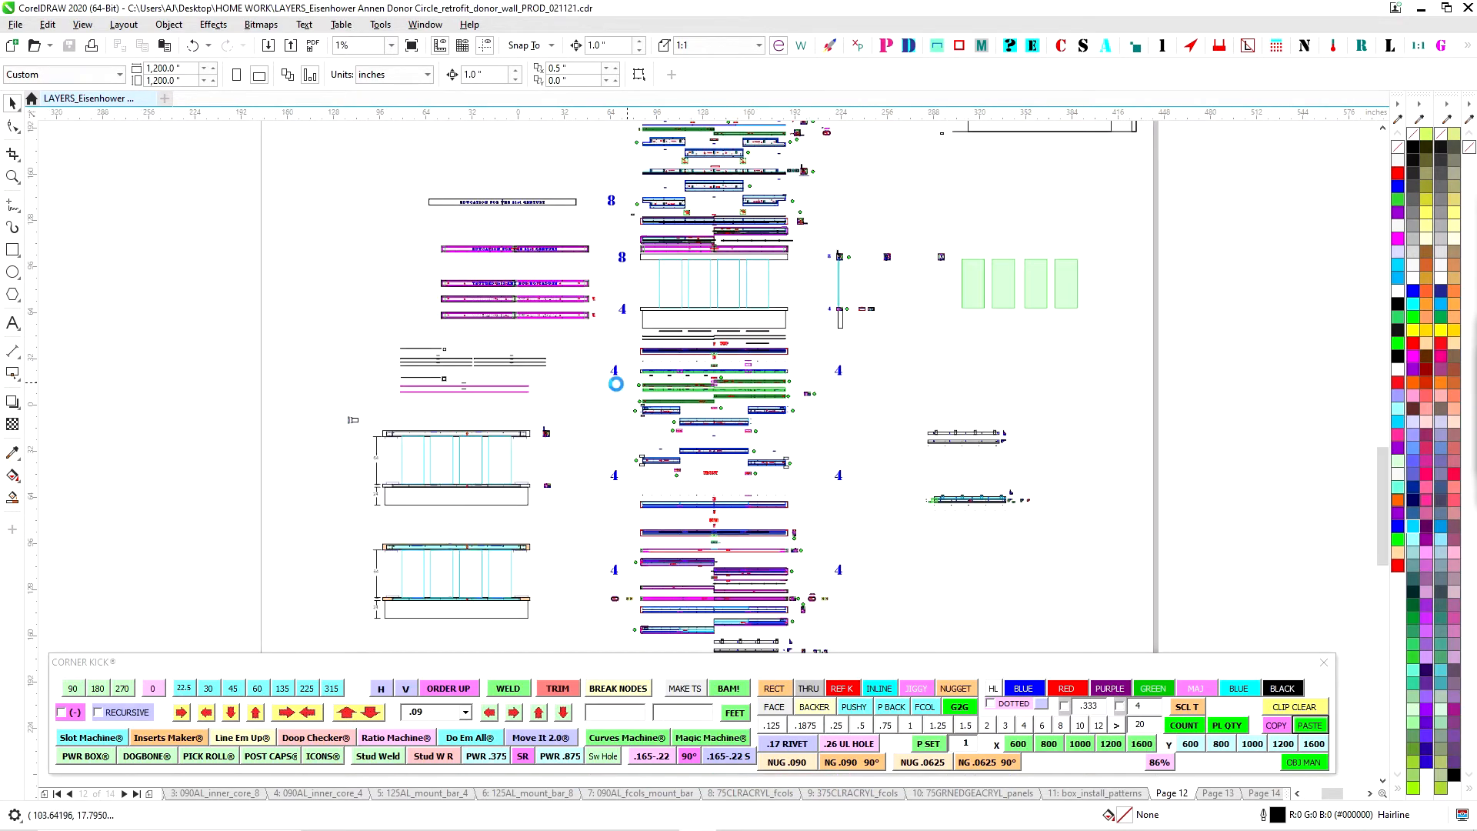
pyautogui.scroll(2, 628, 391)
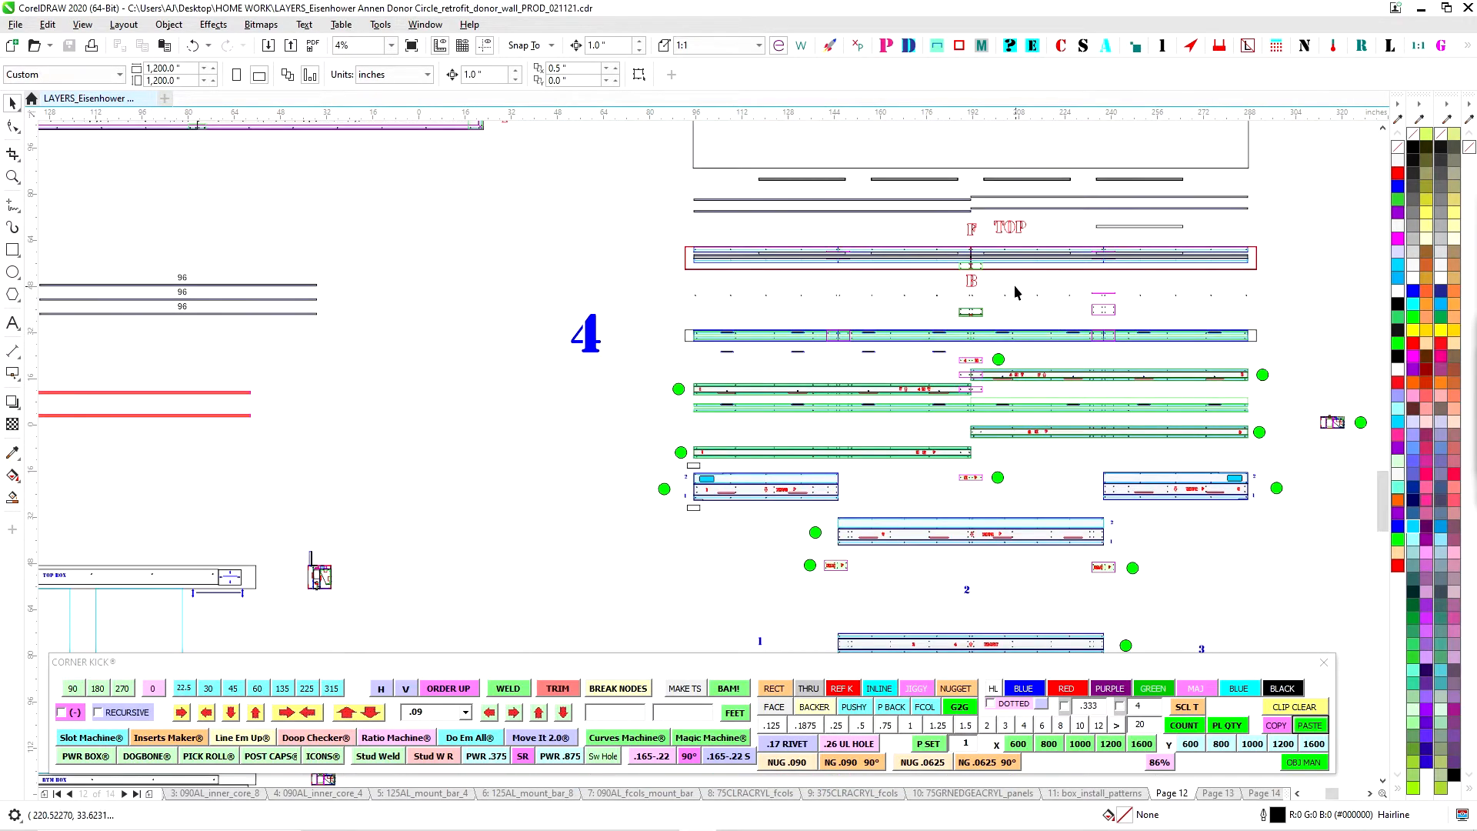
pyautogui.scroll(2, 838, 369)
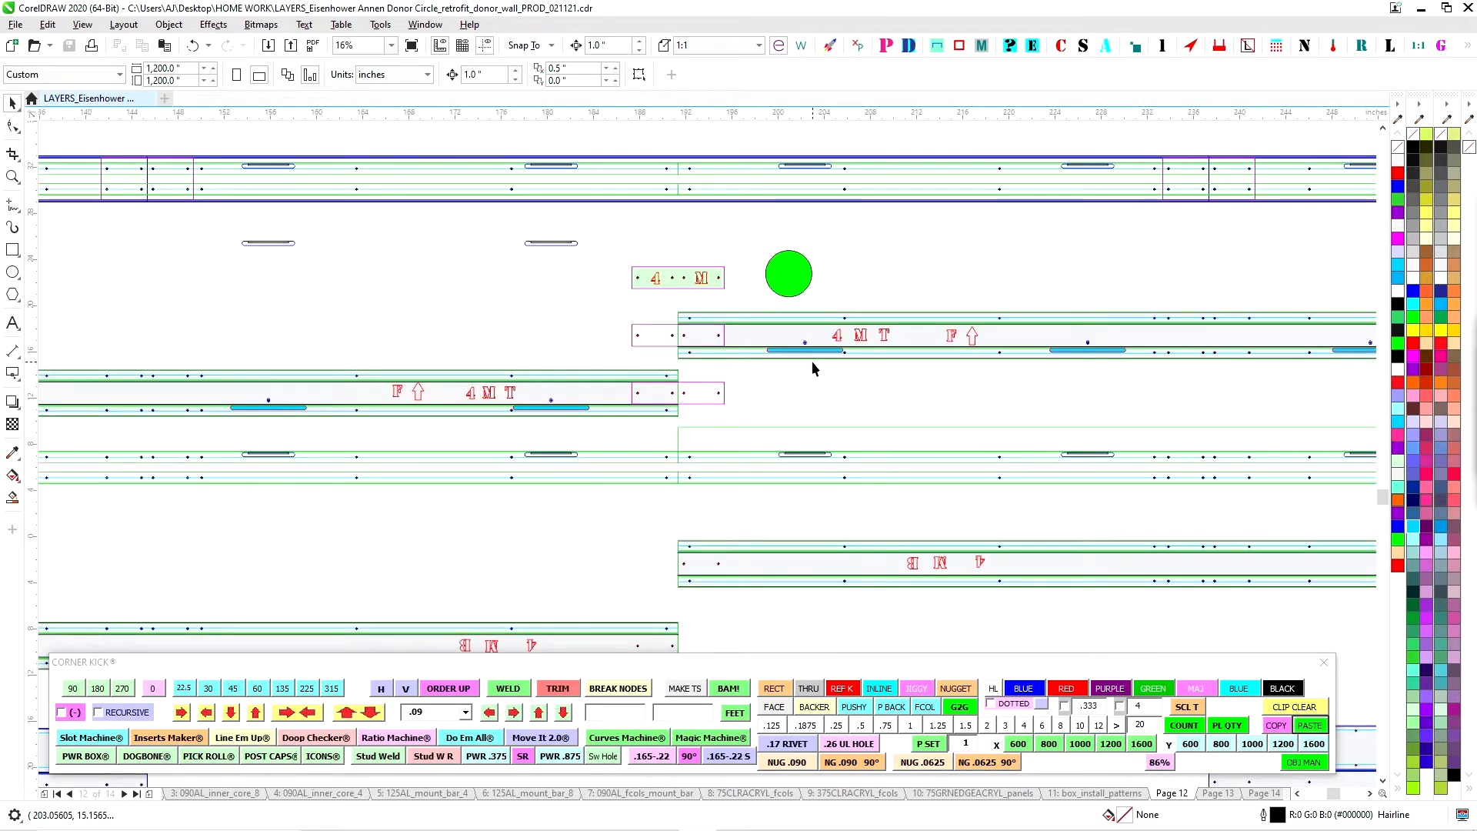
pyautogui.scroll(-3, 811, 362)
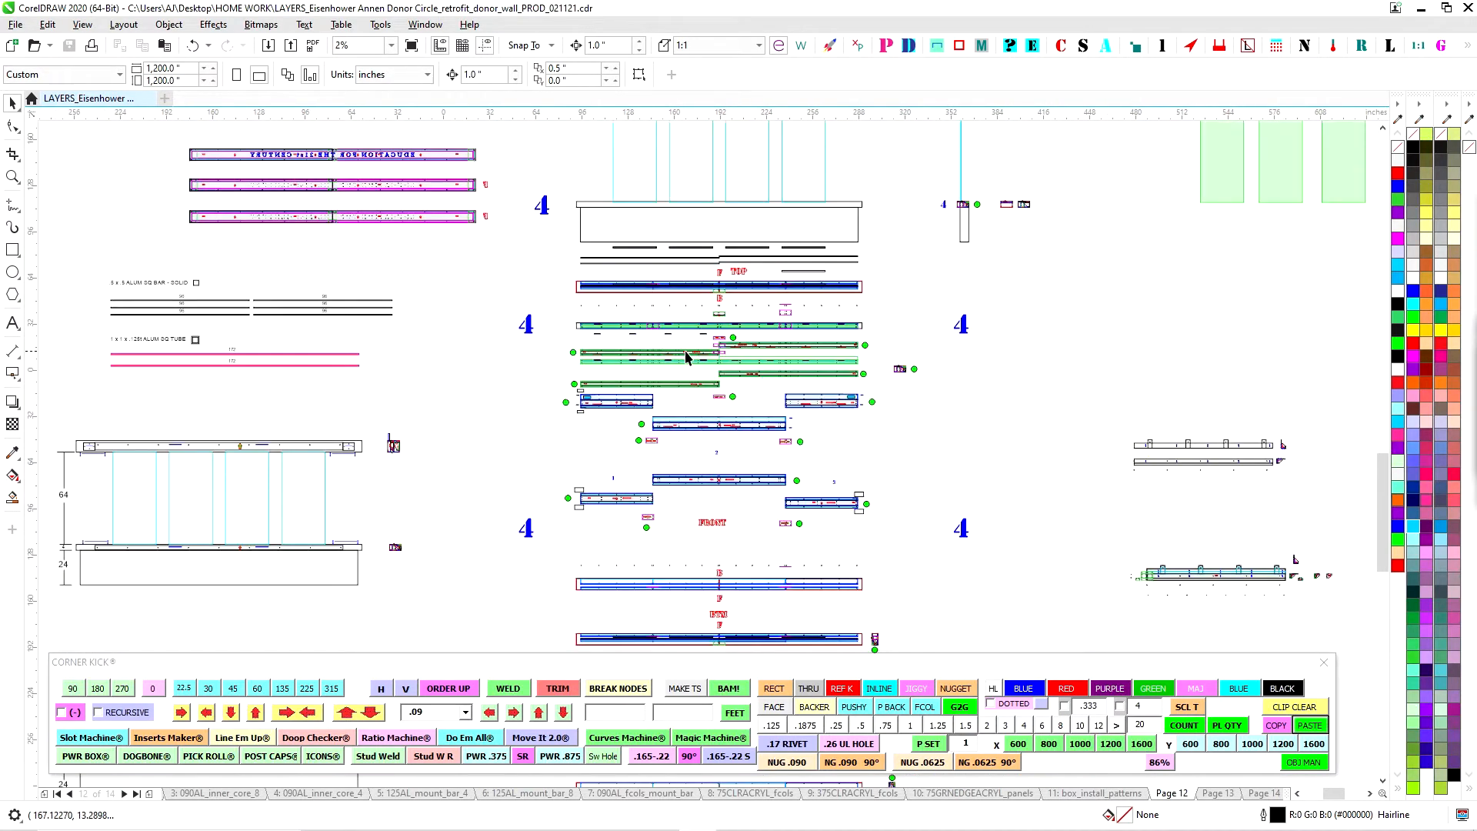
# Select the end-view cross-section marked 4, and select the one marked 8 above it, to inspect both box profiles
pyautogui.scroll(2, 862, 282)
pyautogui.scroll(1, 625, 339)
pyautogui.moveTo(547, 309); pyautogui.dragTo(711, 398)
pyautogui.scroll(-2, 712, 393)
pyautogui.moveTo(708, 220); pyautogui.dragTo(707, 370)
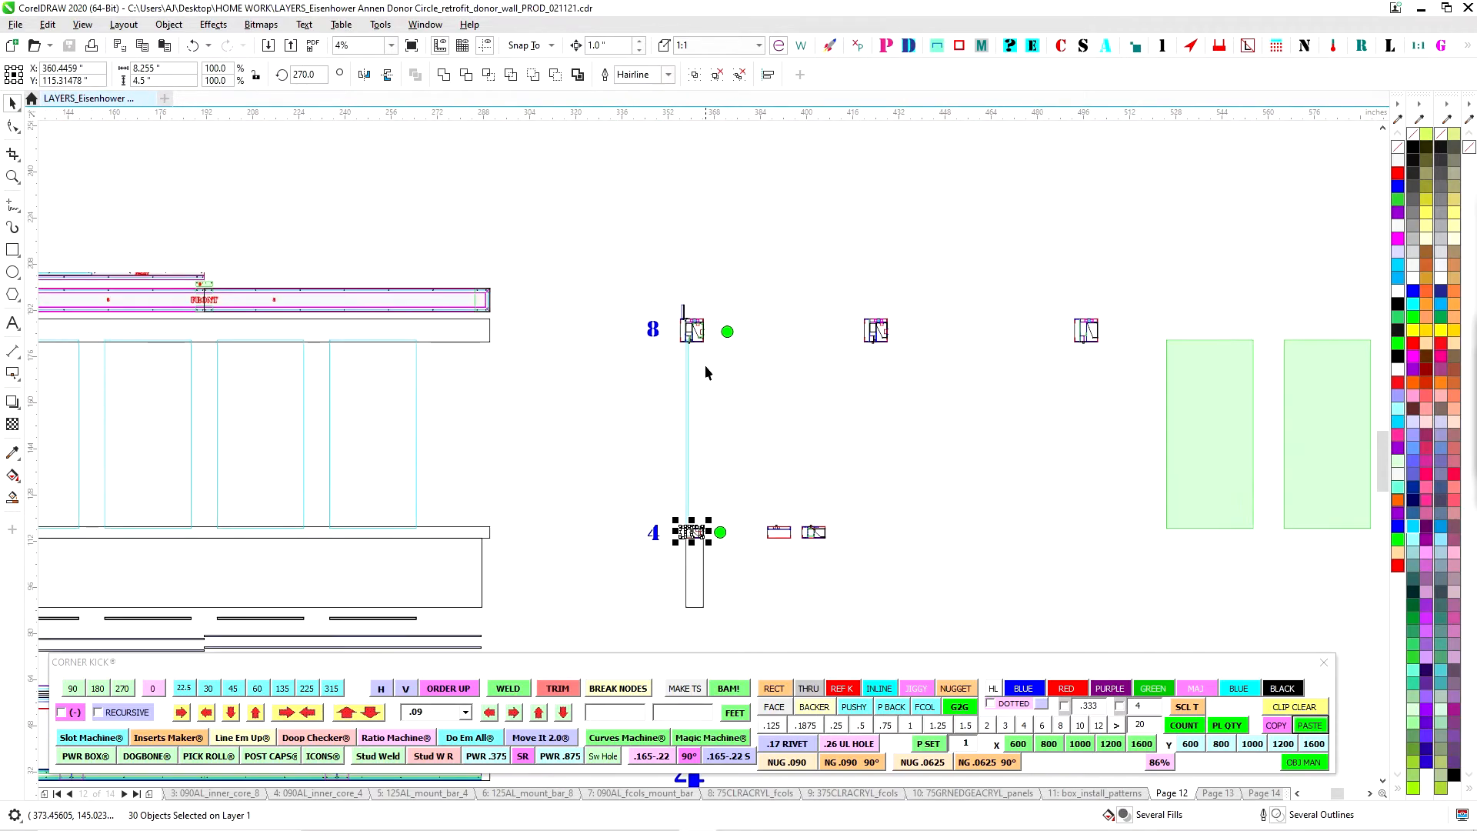
pyautogui.scroll(1, 706, 368)
pyautogui.moveTo(646, 244); pyautogui.dragTo(741, 365)
pyautogui.scroll(1, 703, 296)
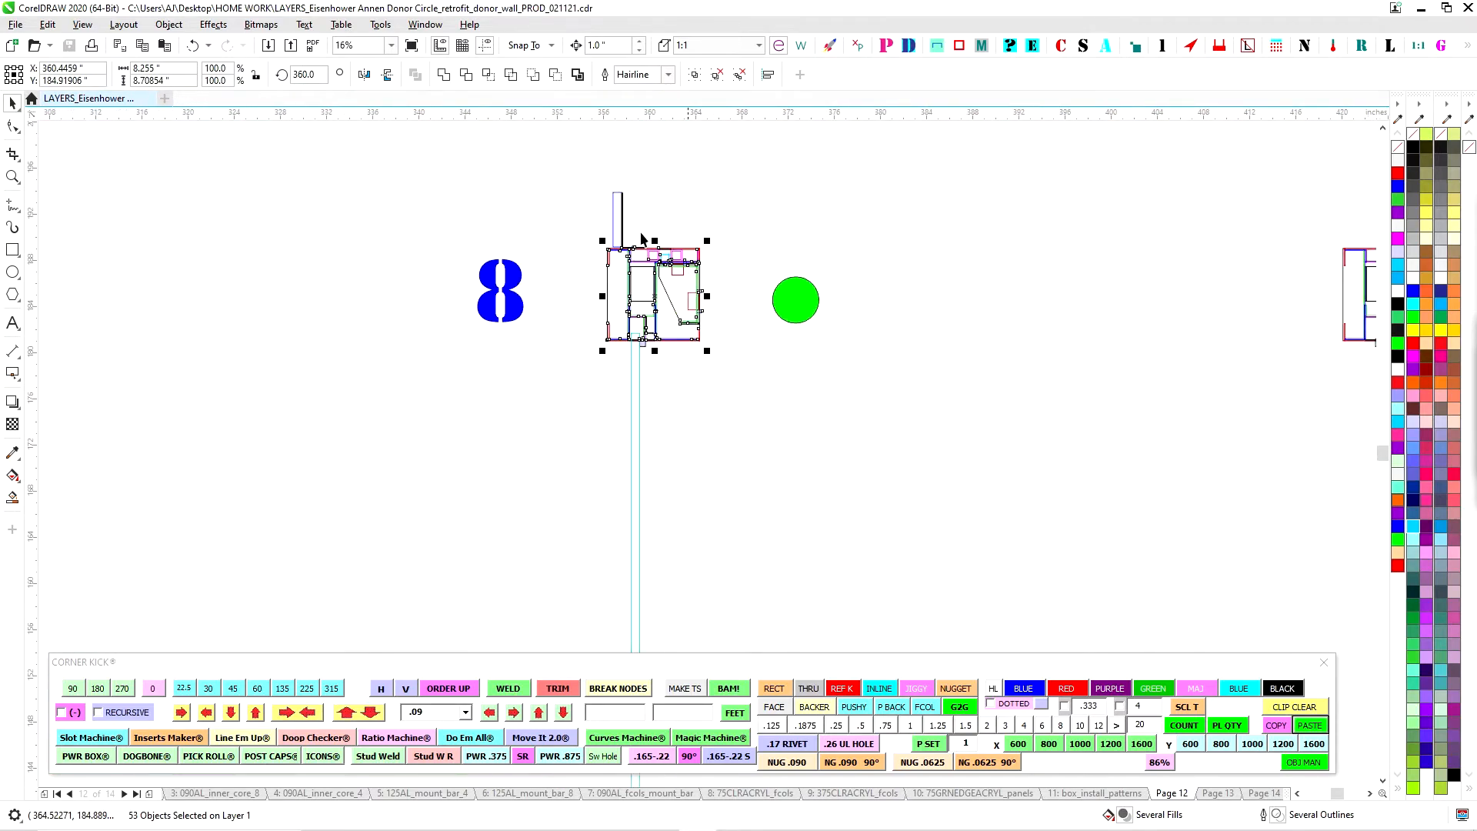
# Examine the part stack marked 8 on Page 12, including its front and back rows and the PART LABELS cross-sections
pyautogui.scroll(-3, 642, 239)
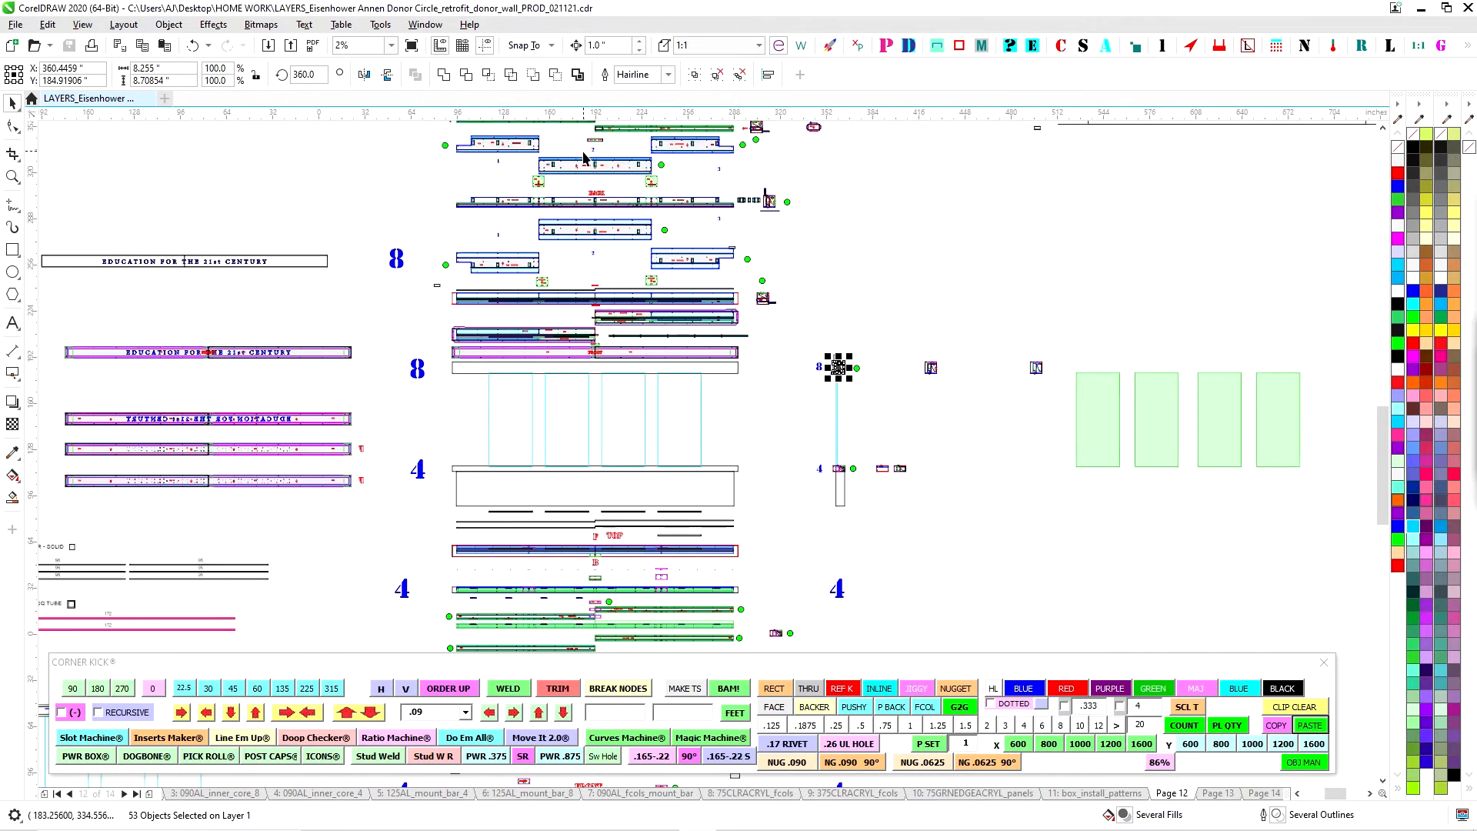
pyautogui.moveTo(553, 349); pyautogui.dragTo(531, 500)
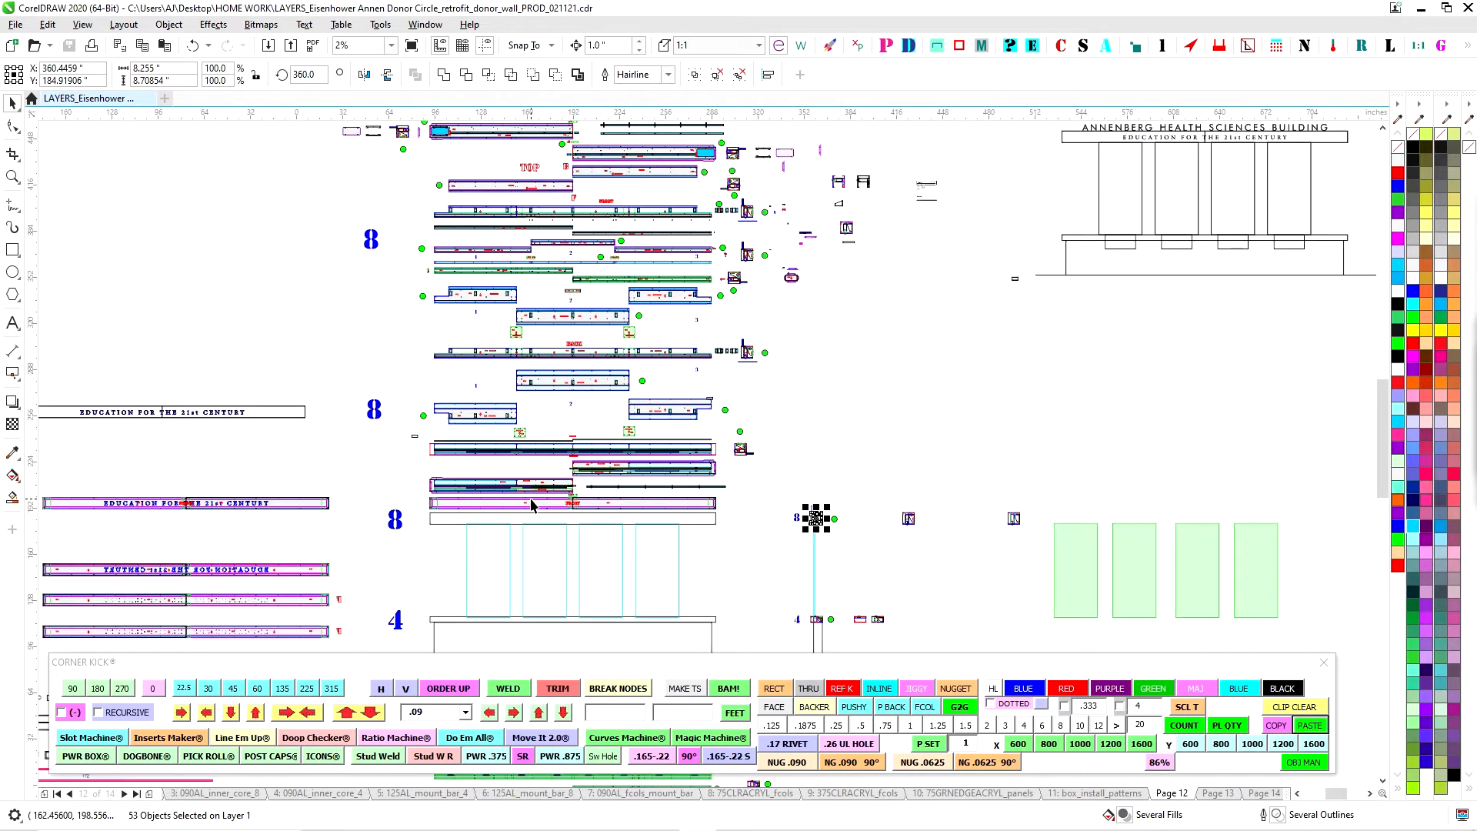
pyautogui.scroll(3, 561, 317)
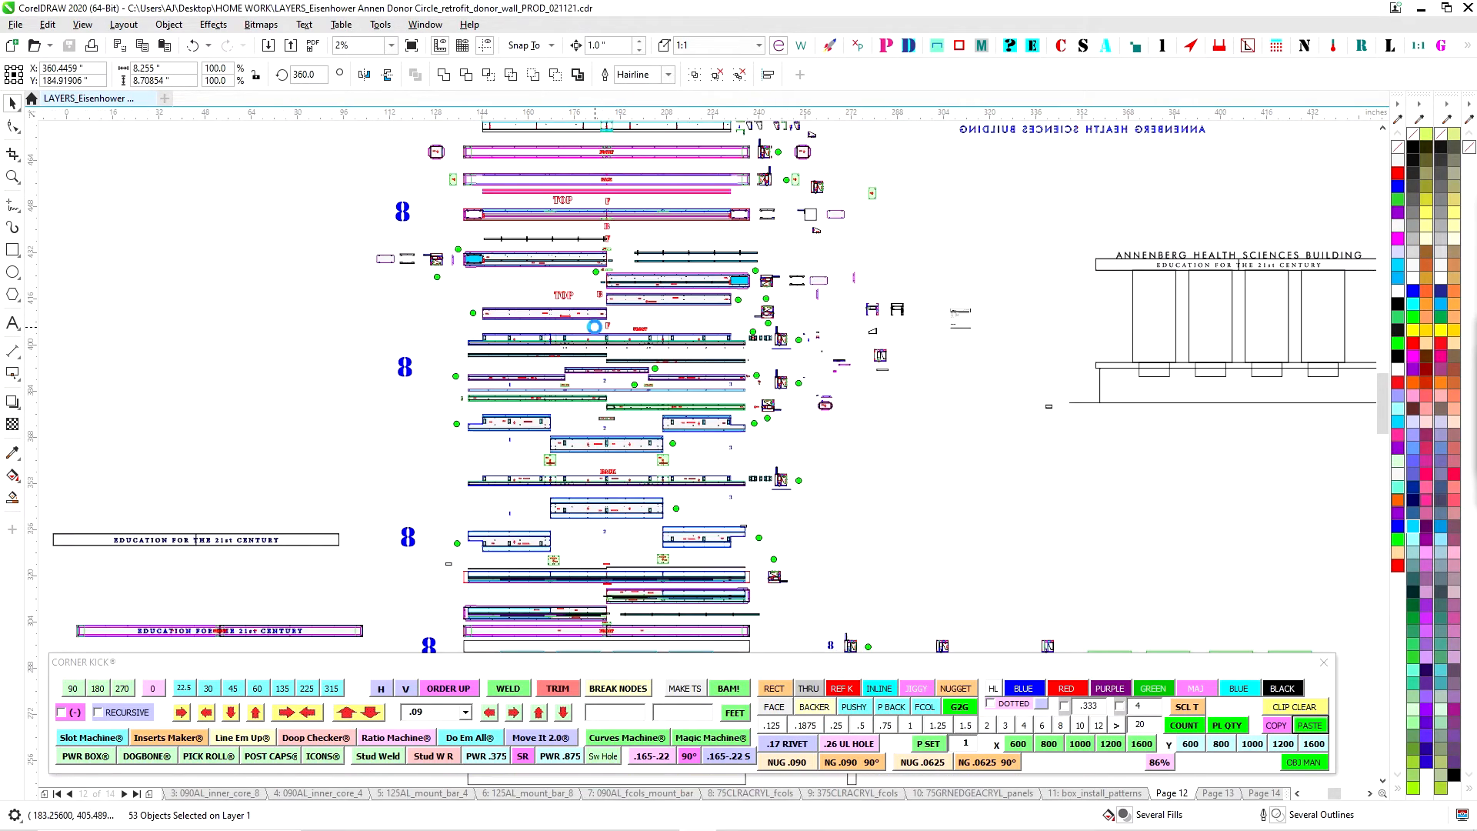
pyautogui.moveTo(969, 333); pyautogui.dragTo(638, 274)
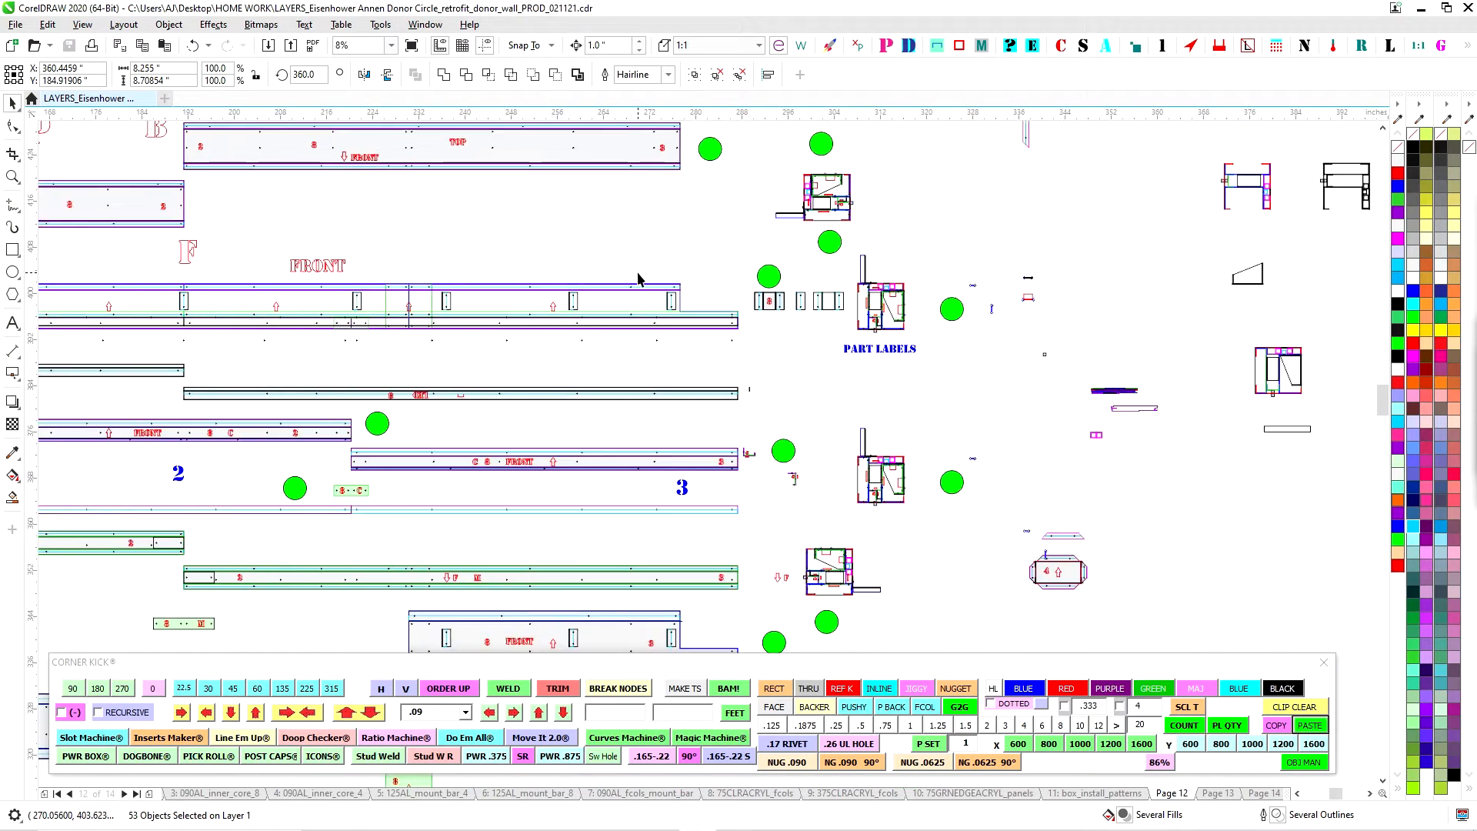
pyautogui.moveTo(486, 493); pyautogui.dragTo(908, 363)
pyautogui.scroll(-1, 904, 370)
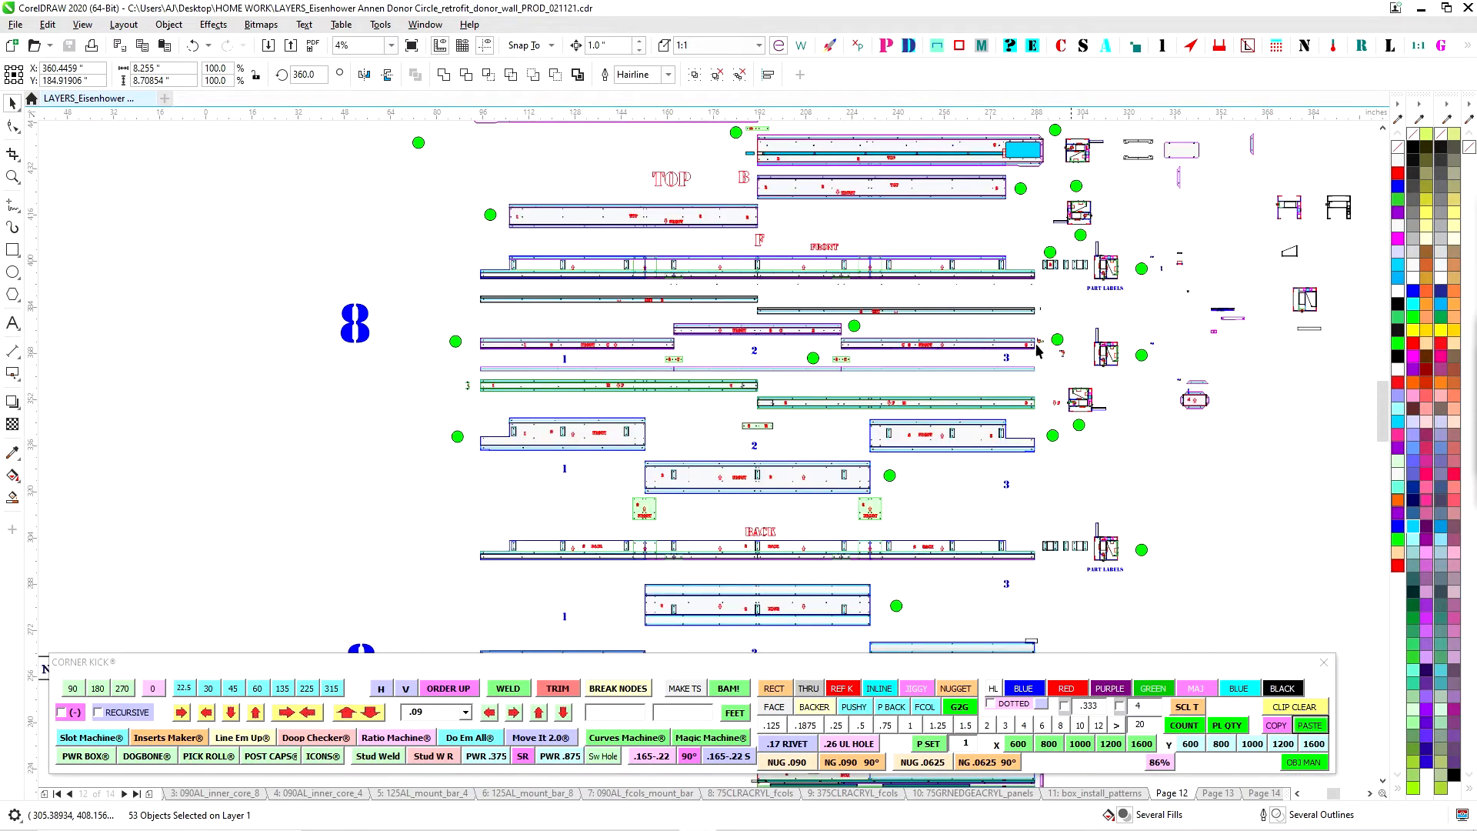
# View the separated parts marked 4 on Page 13 and the separated parts marked 8 on Page 14
pyautogui.click(1230, 793)
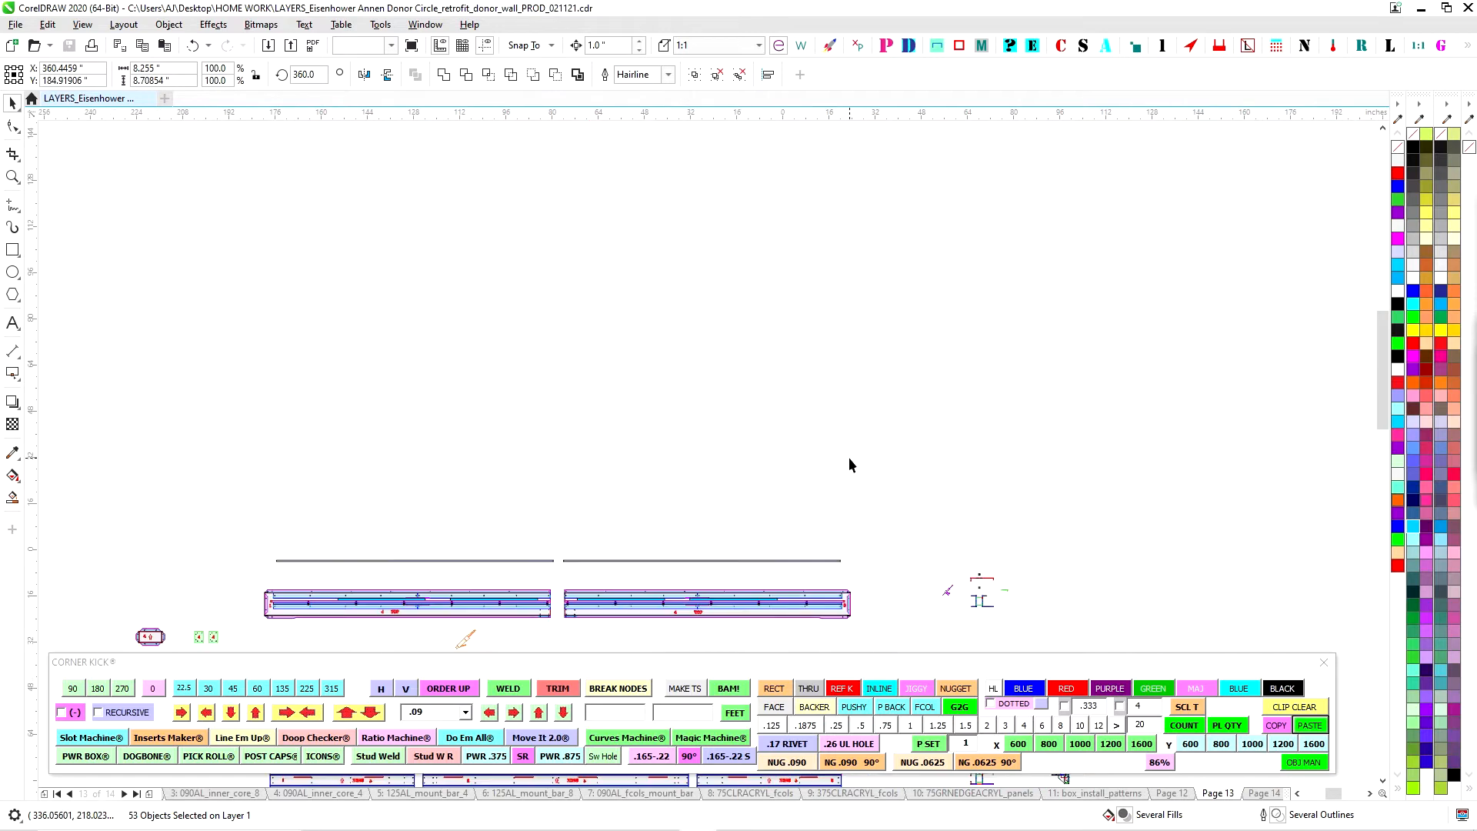
pyautogui.scroll(-2, 833, 439)
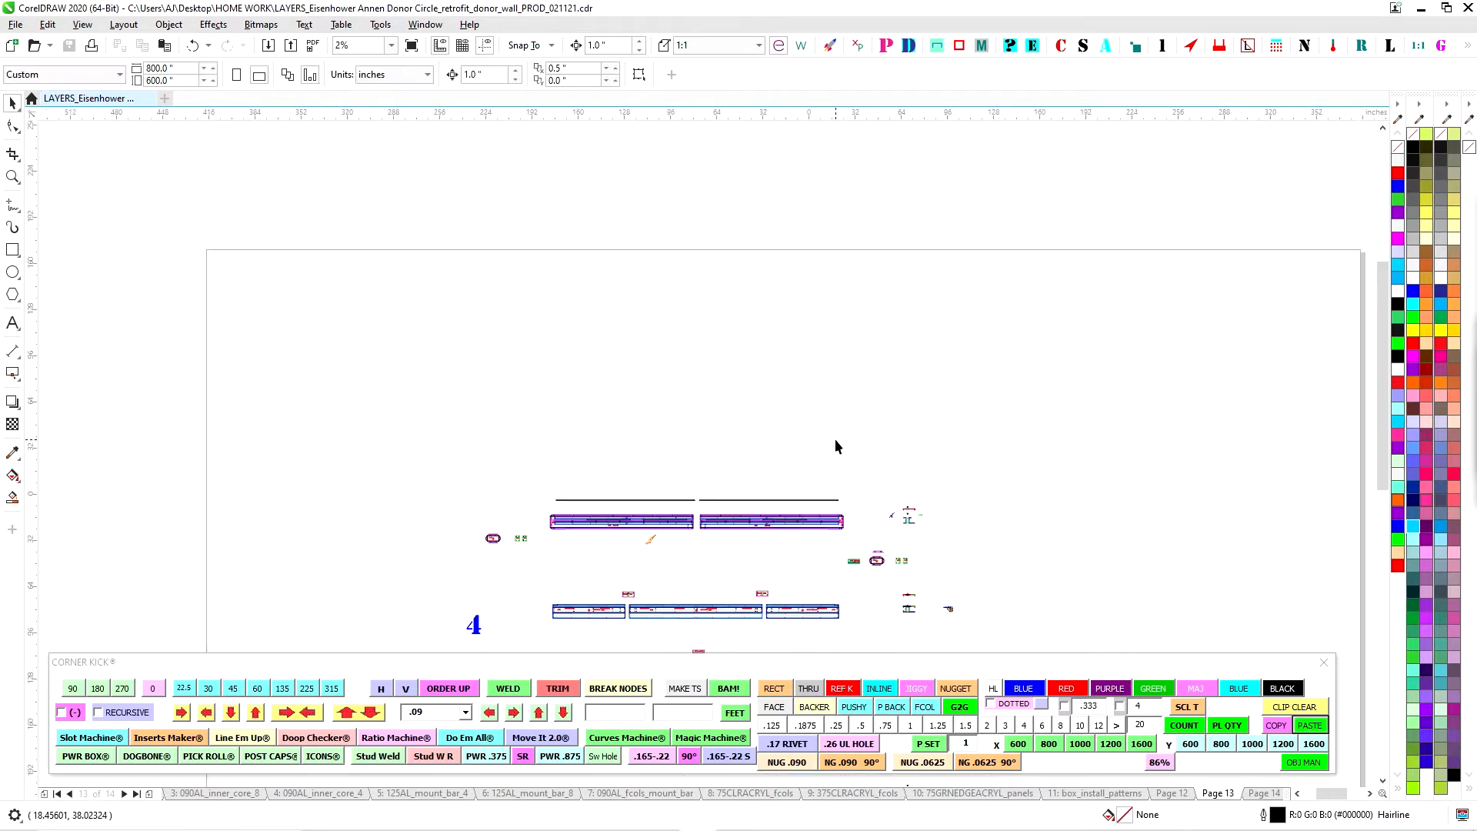
pyautogui.click(1259, 797)
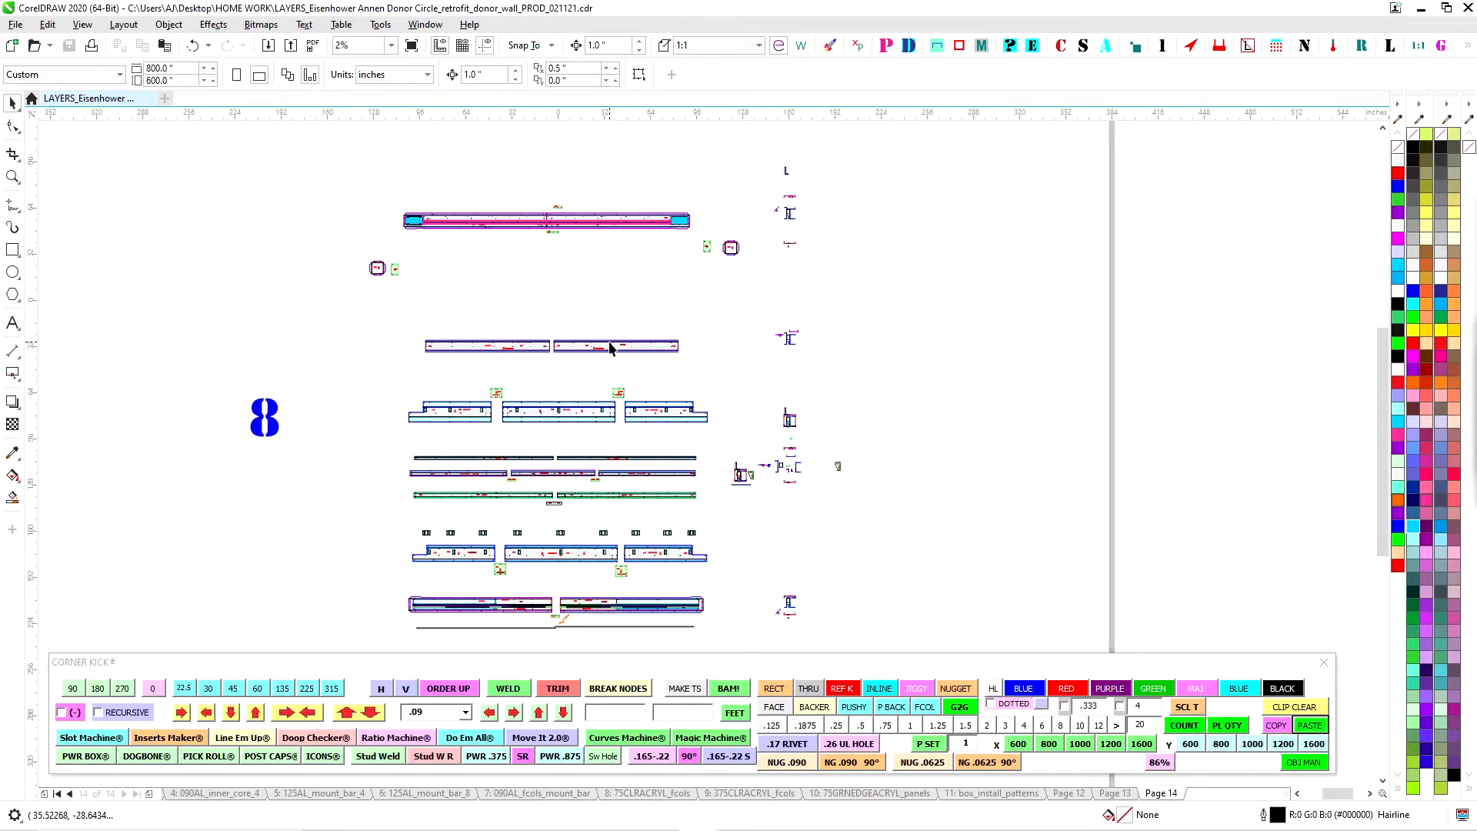
pyautogui.moveTo(611, 311); pyautogui.dragTo(567, 286)
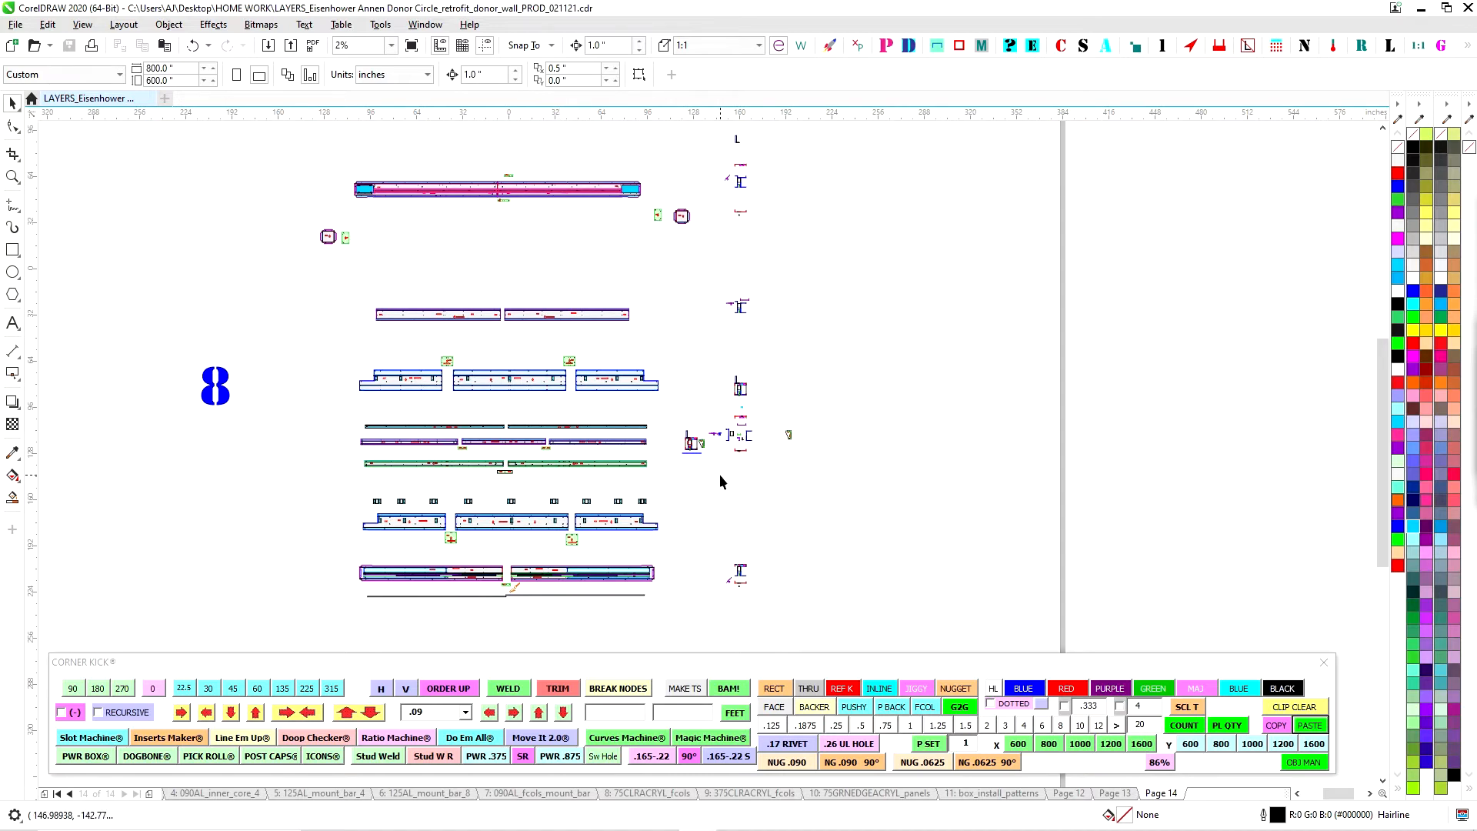
pyautogui.scroll(1, 701, 454)
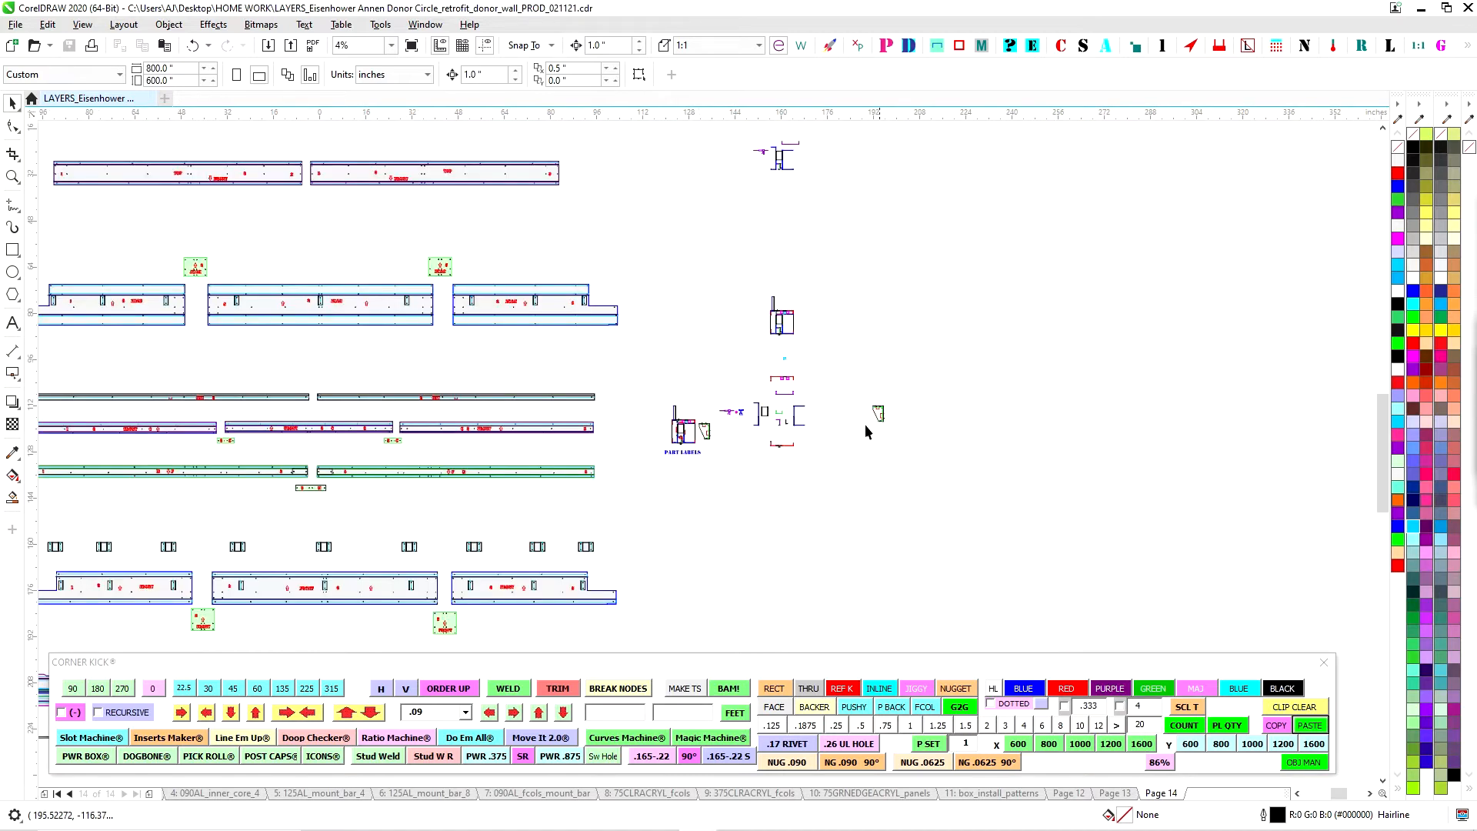
pyautogui.moveTo(642, 431); pyautogui.dragTo(992, 355)
pyautogui.moveTo(990, 290); pyautogui.dragTo(680, 279)
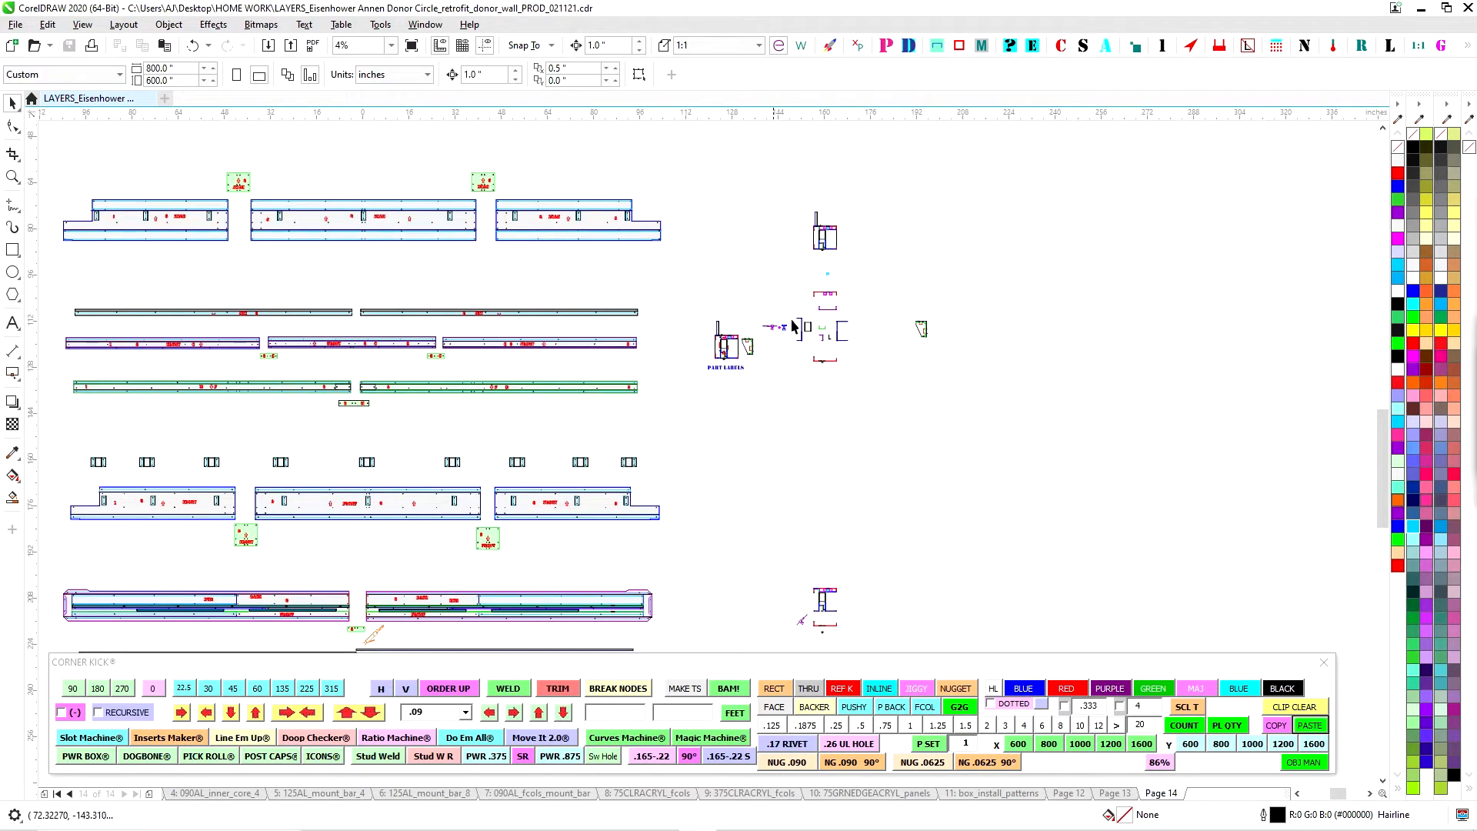
# Inspect the PART LABELS cross-section on Page 14, reading its TOP, FRONT, BACK, M and C labels
pyautogui.scroll(2, 717, 327)
pyautogui.scroll(3, 730, 327)
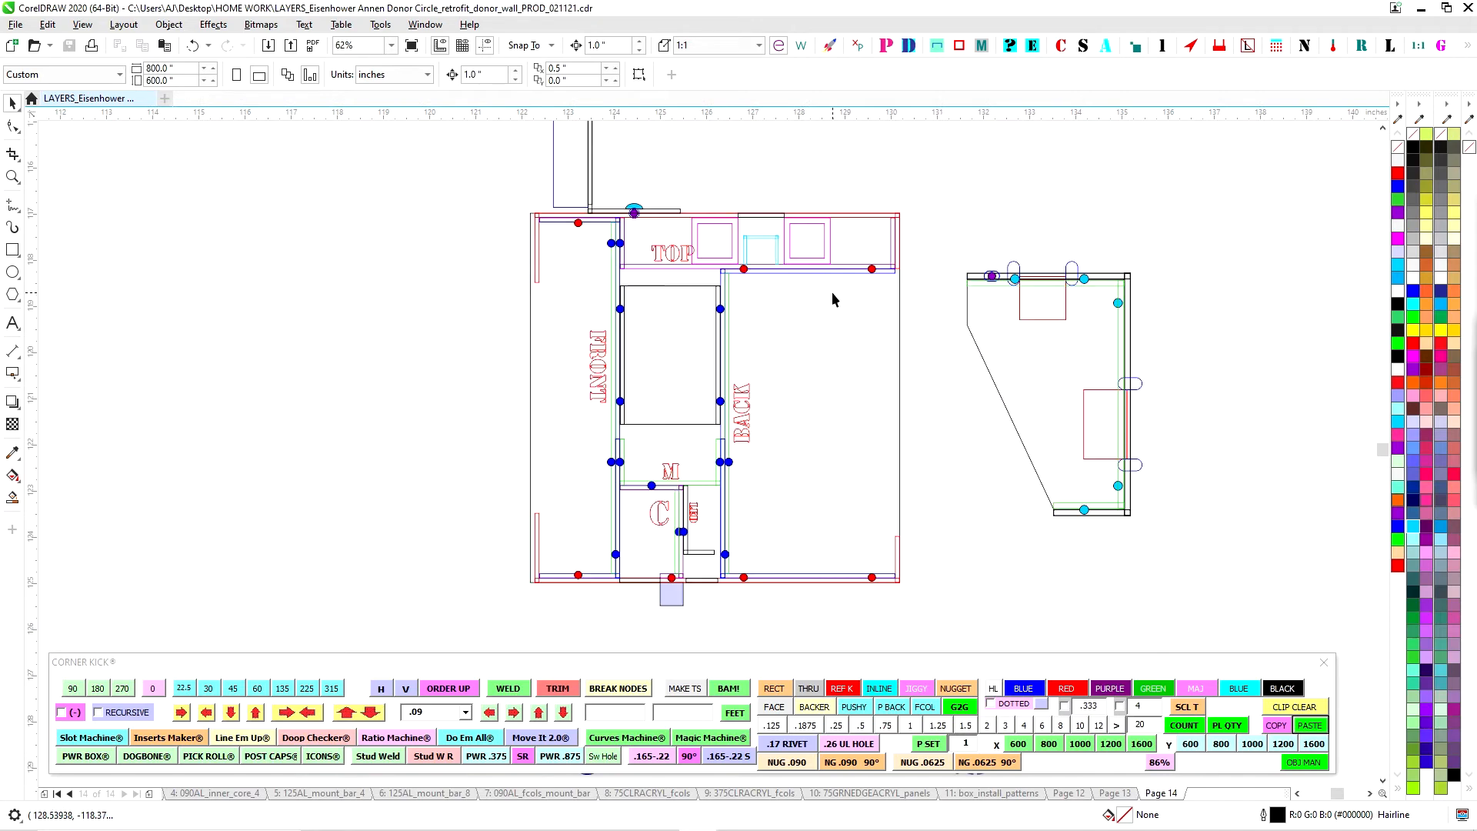
pyautogui.scroll(-1, 871, 267)
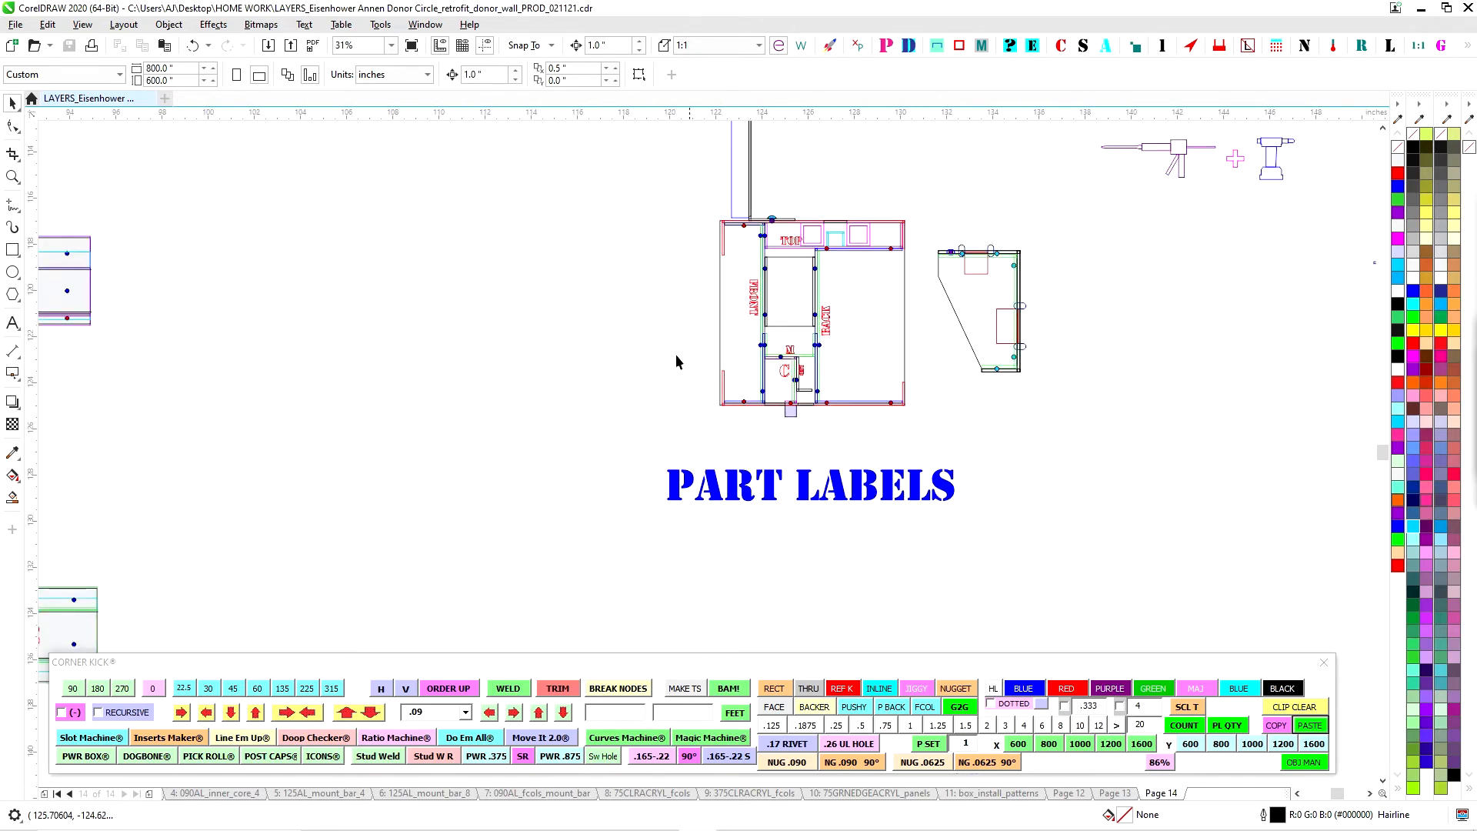
pyautogui.scroll(-1, 828, 356)
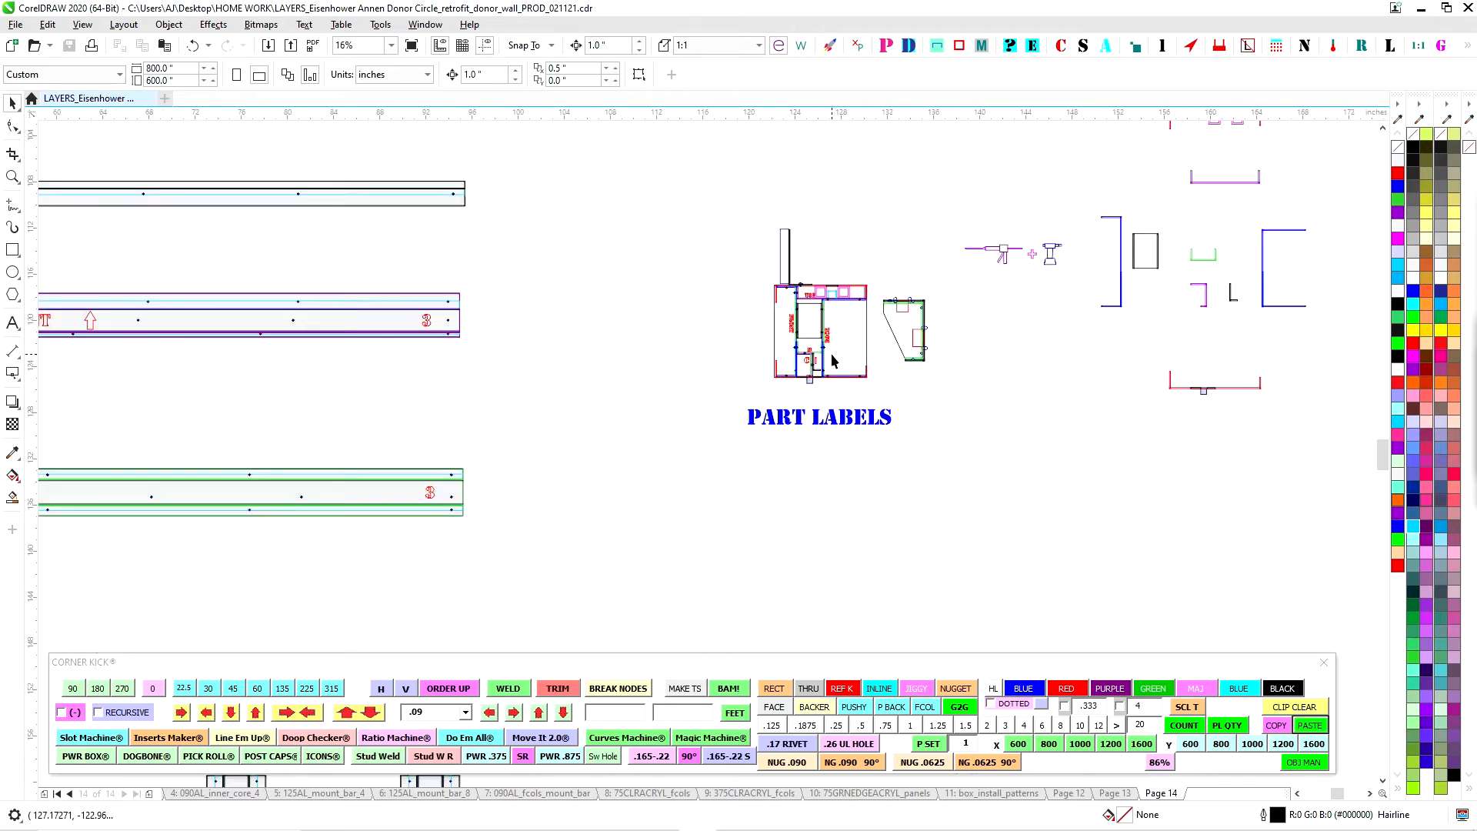
pyautogui.scroll(1, 818, 356)
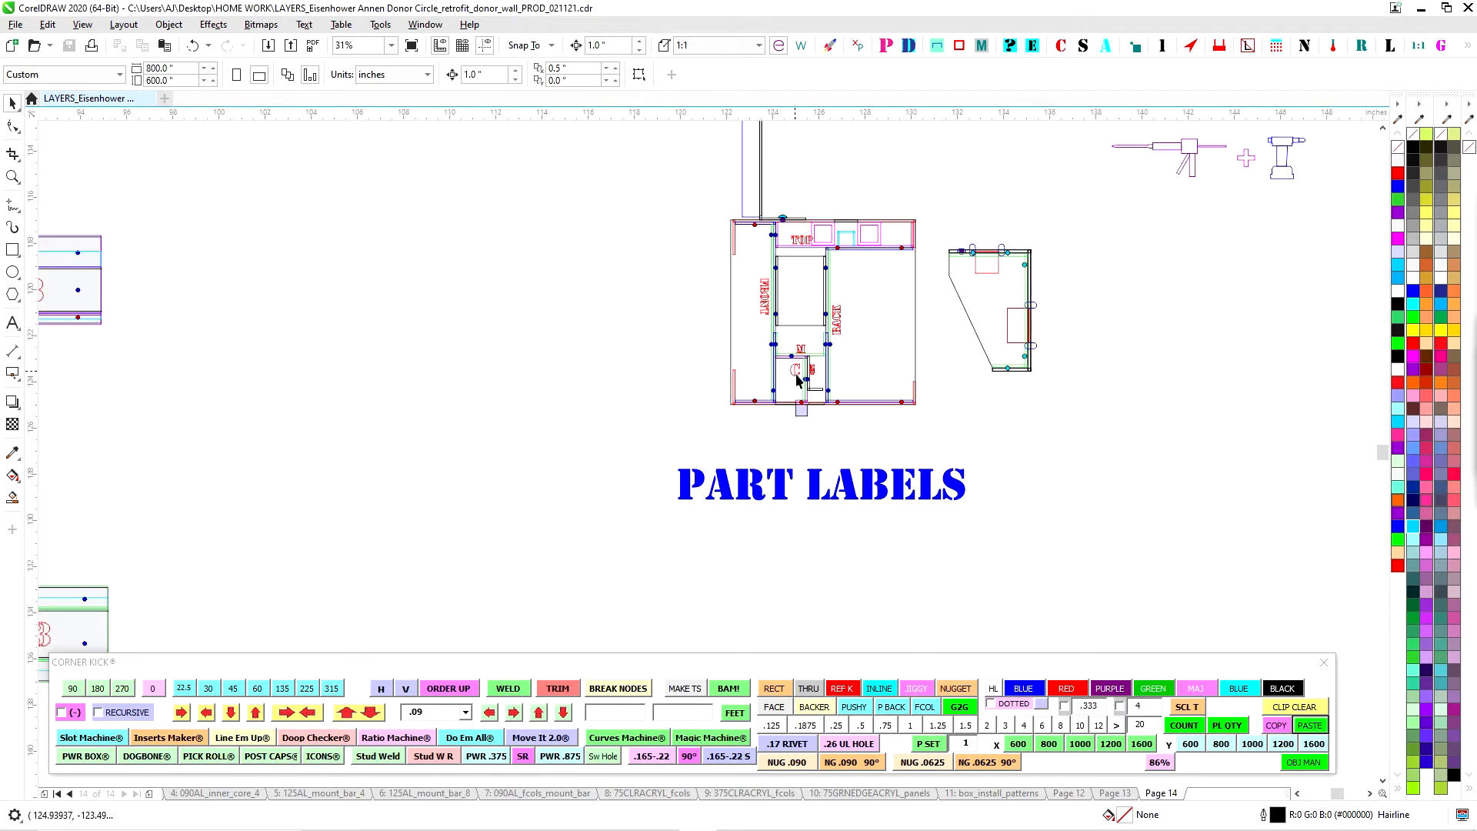
pyautogui.scroll(1, 793, 367)
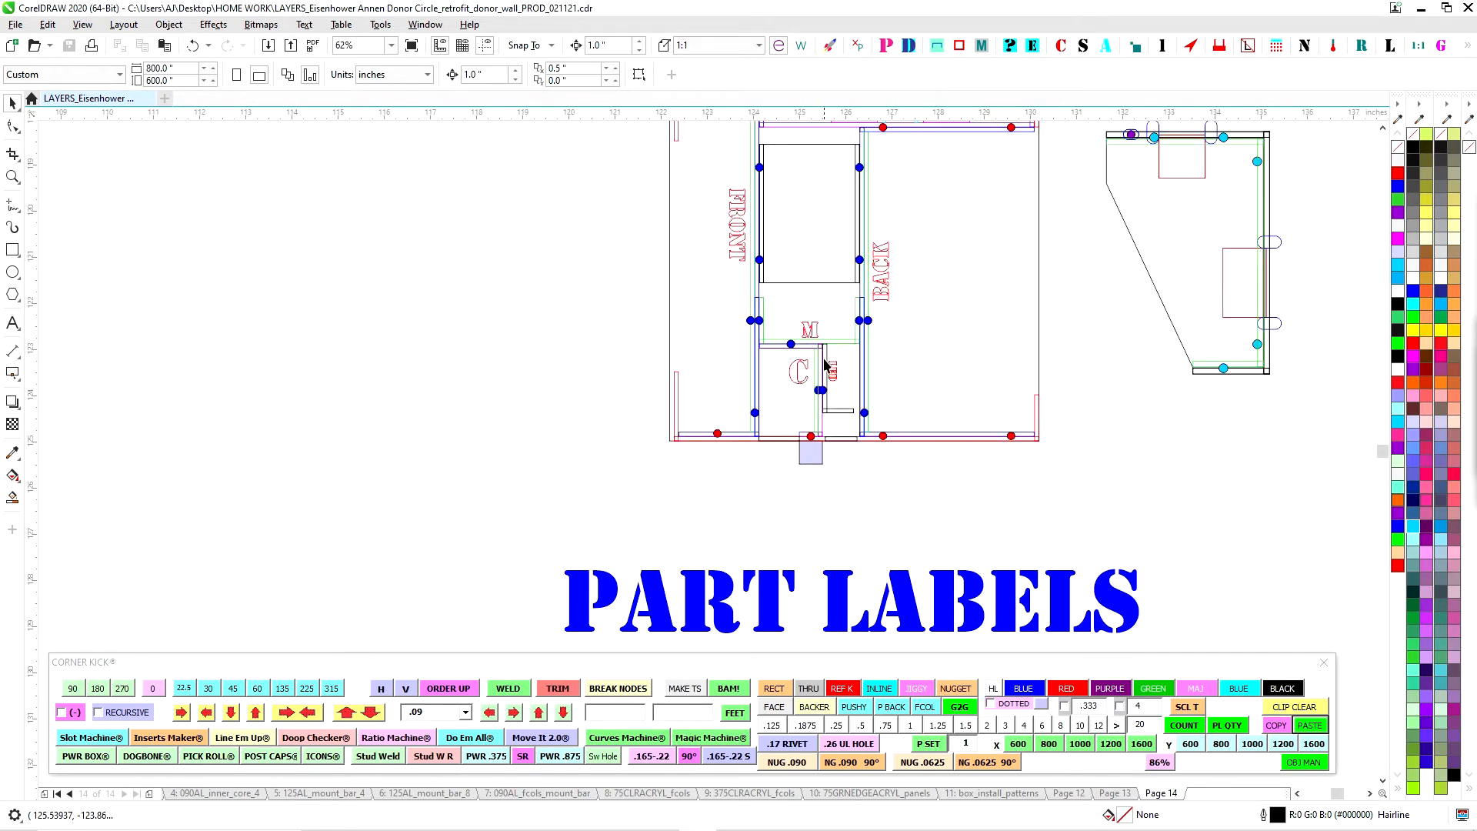
pyautogui.scroll(-1, 750, 385)
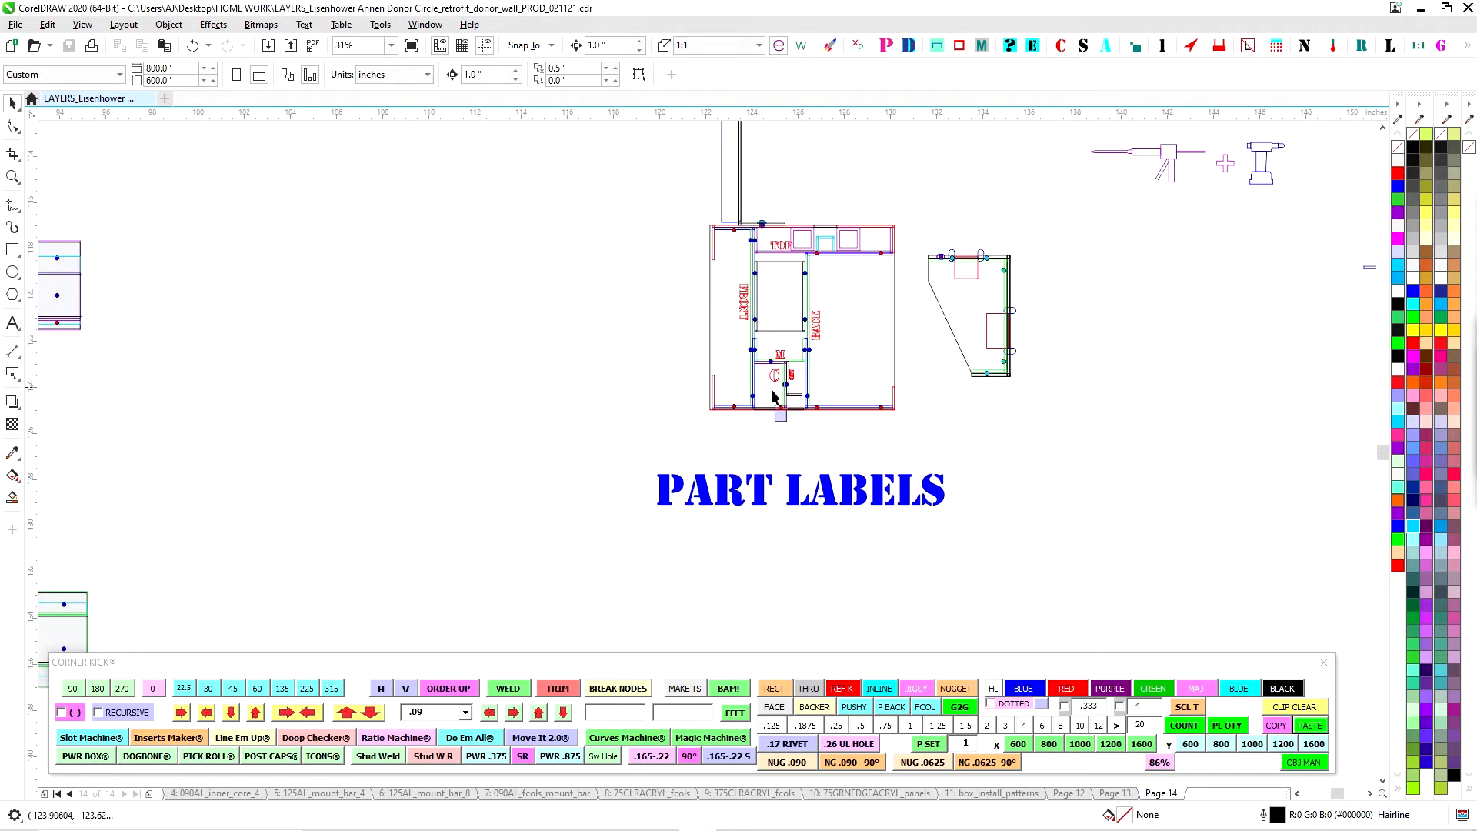
# Compare the assembled PART LABELS cross-section with the surrounding parts and the exploded profile pieces beside it
pyautogui.scroll(-2, 764, 398)
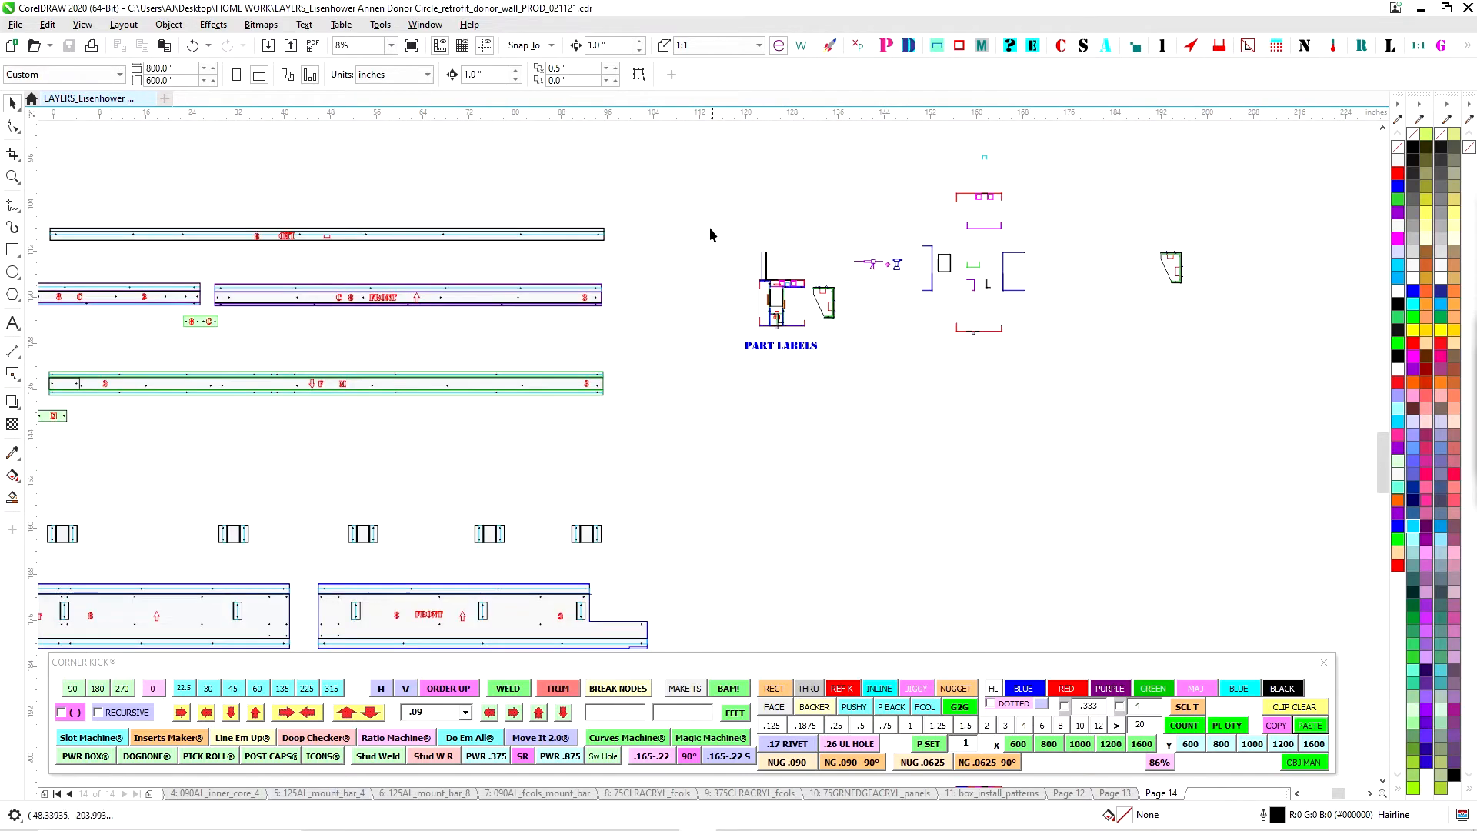
pyautogui.scroll(1, 764, 269)
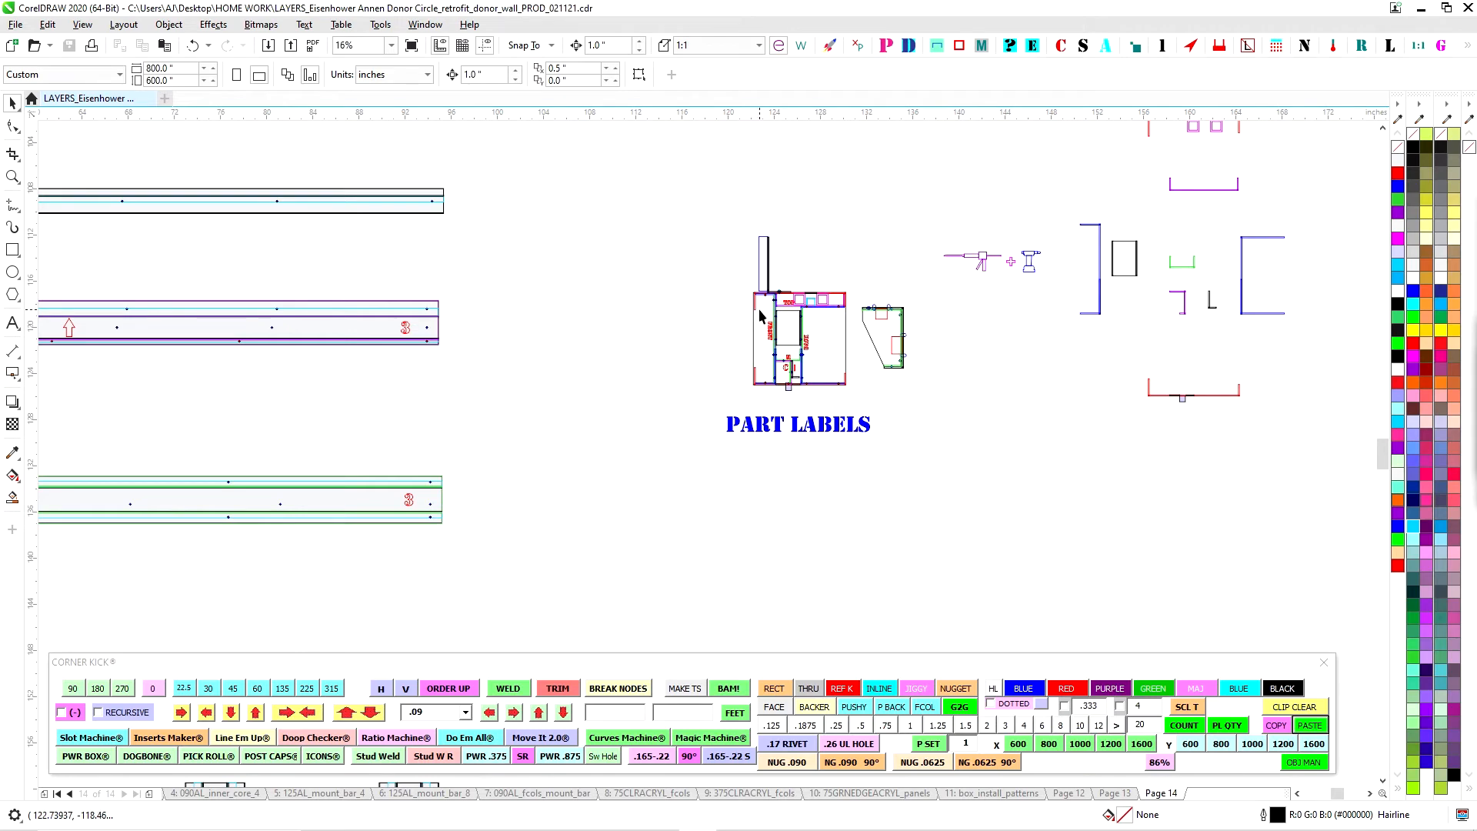
pyautogui.scroll(2, 843, 306)
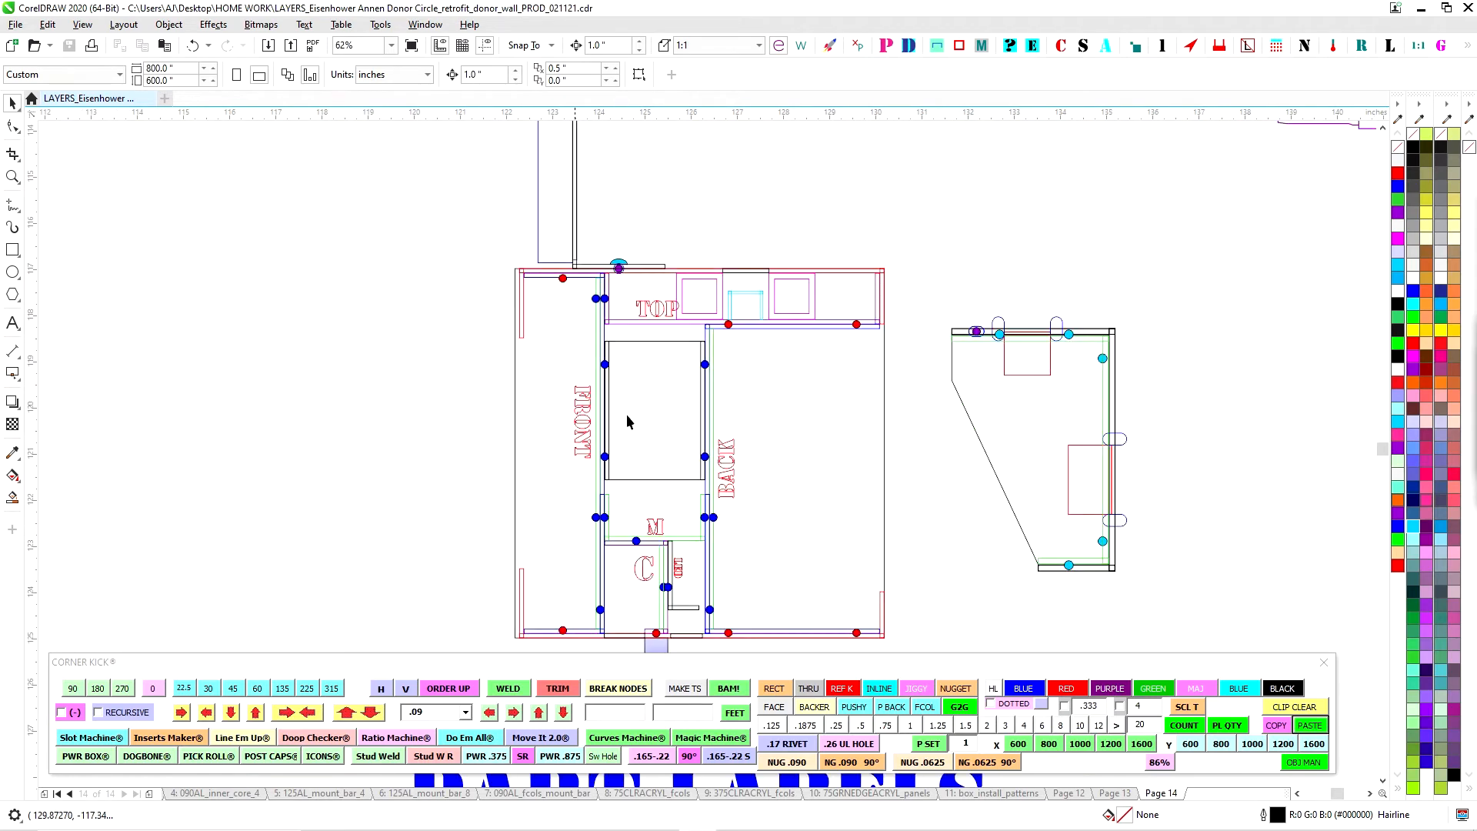
pyautogui.scroll(-1, 702, 329)
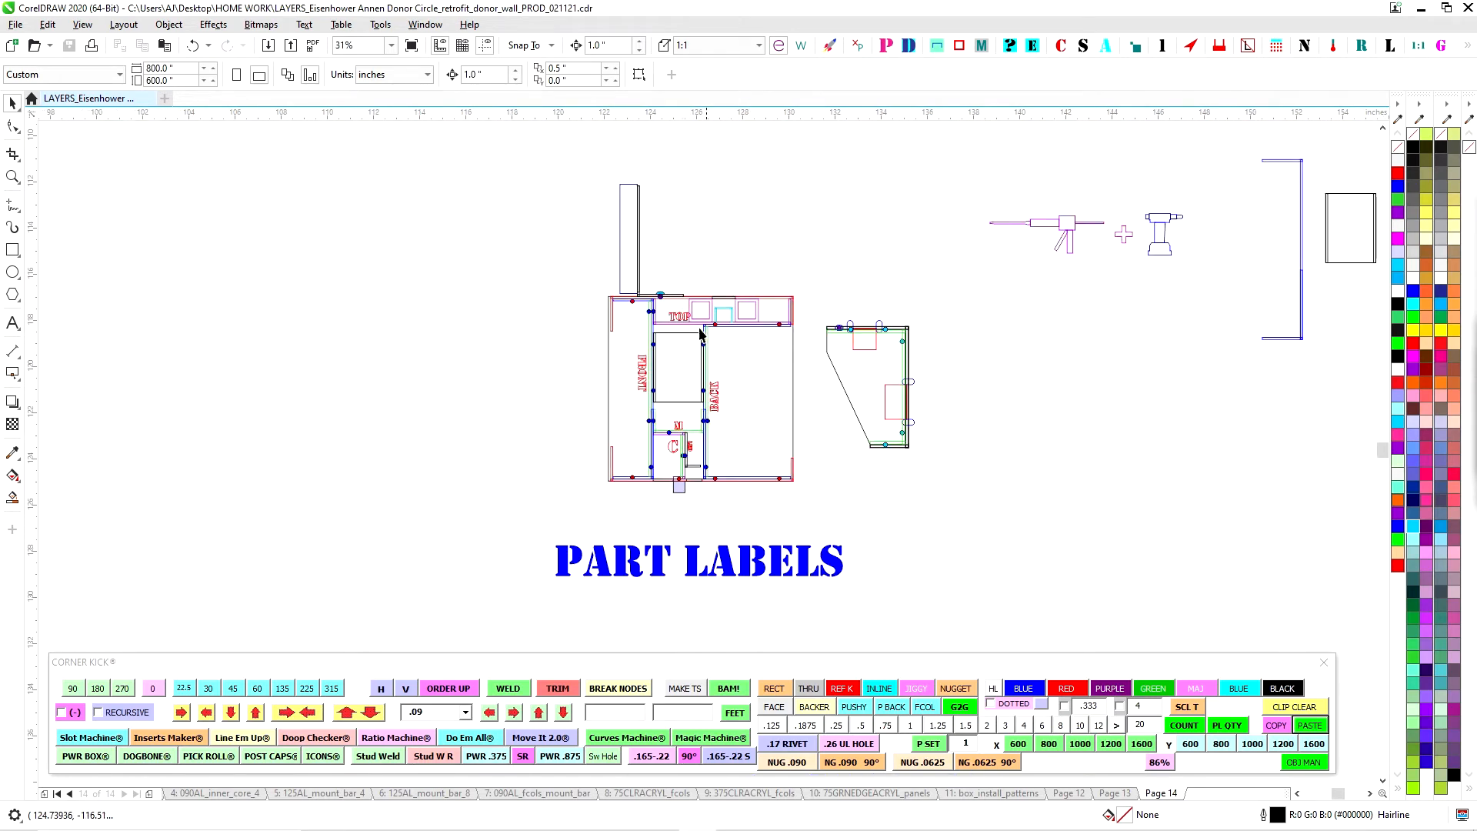
pyautogui.scroll(-2, 602, 480)
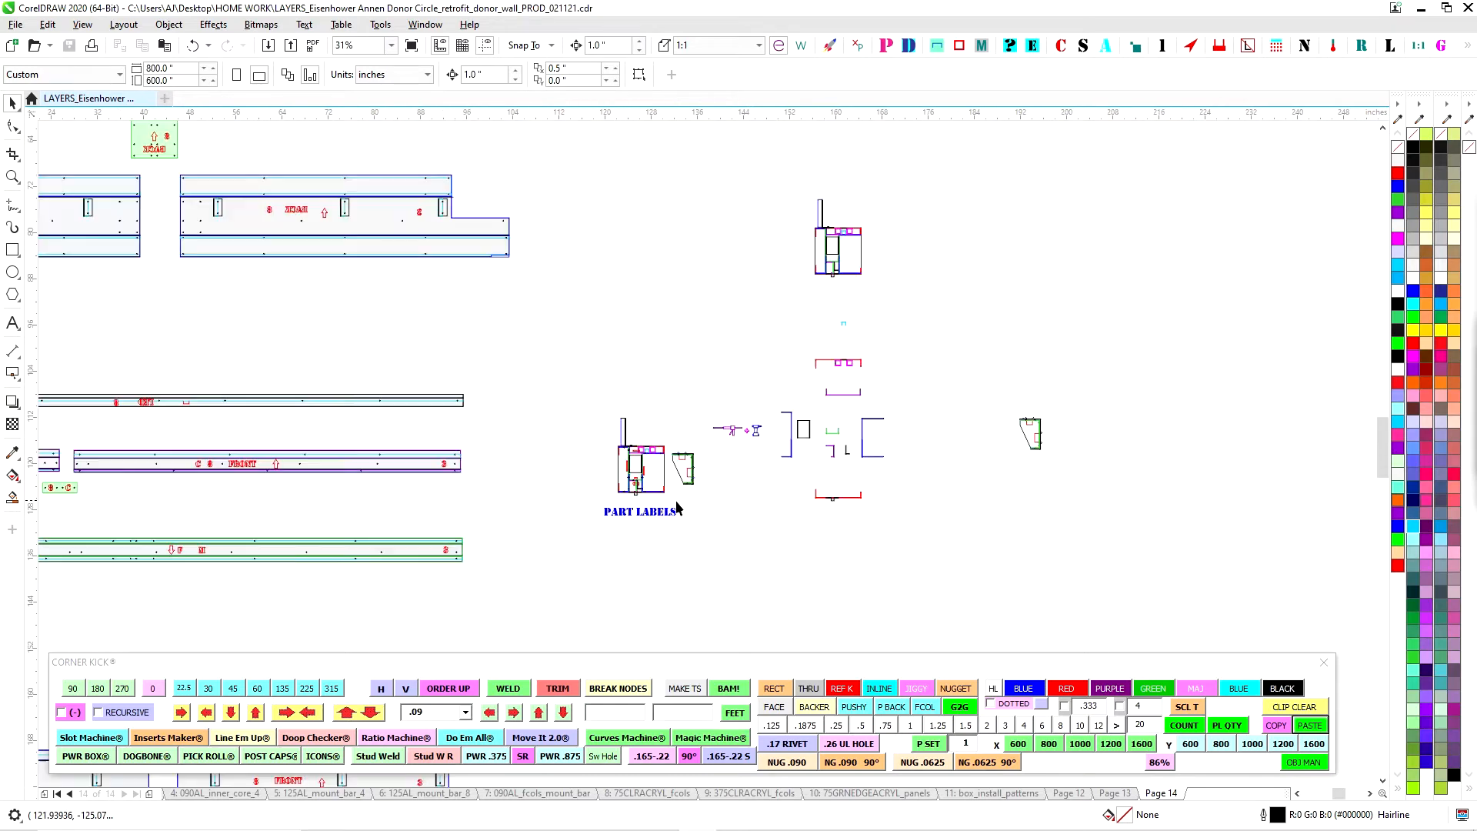
pyautogui.scroll(2, 893, 397)
pyautogui.scroll(-2, 634, 507)
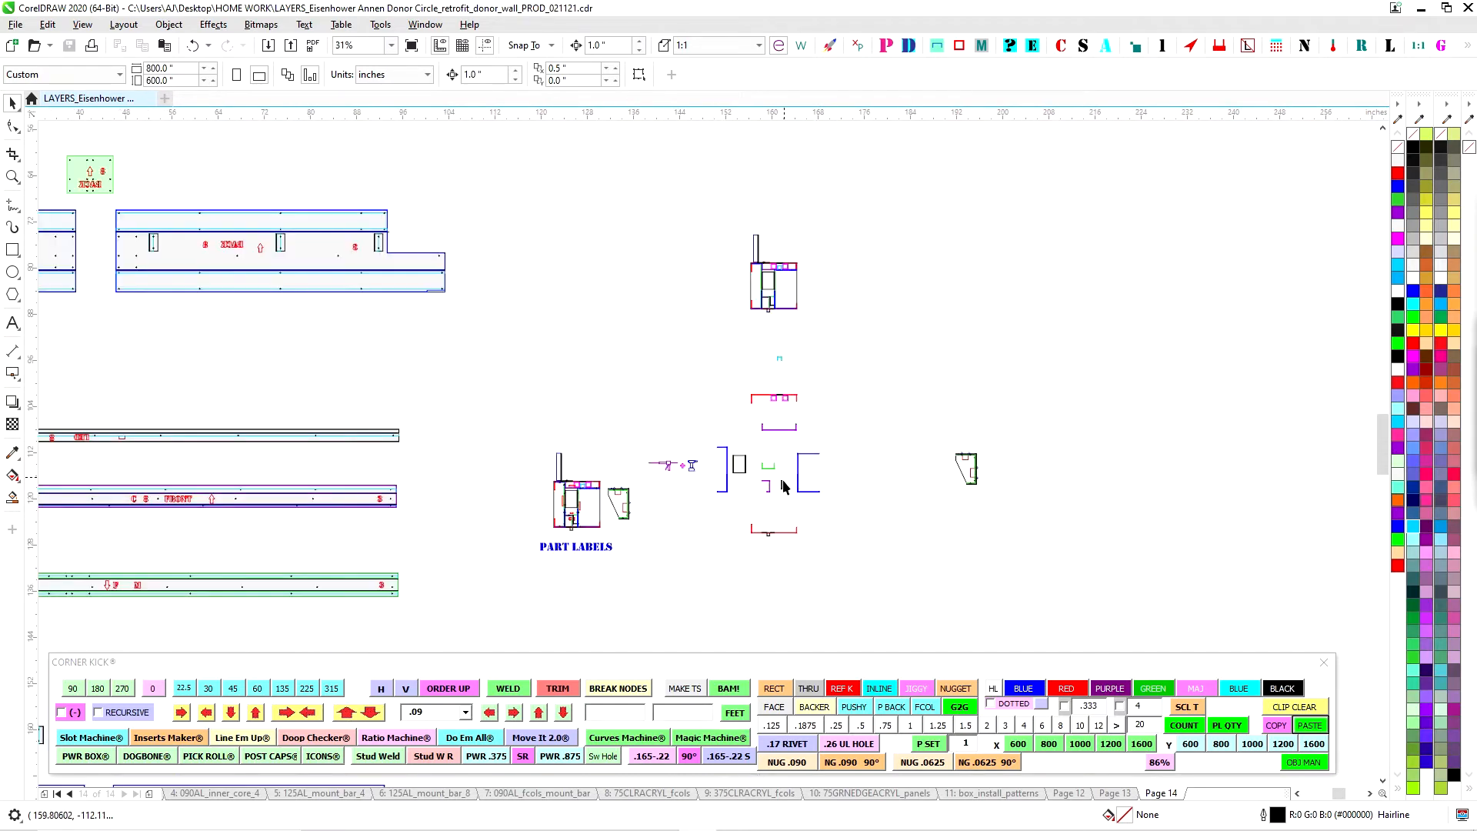
# Examine the separated C and M part rows on Page 14, including their splice plates, engraved numbers and direction arrows
pyautogui.scroll(-1, 639, 438)
pyautogui.scroll(3, 559, 473)
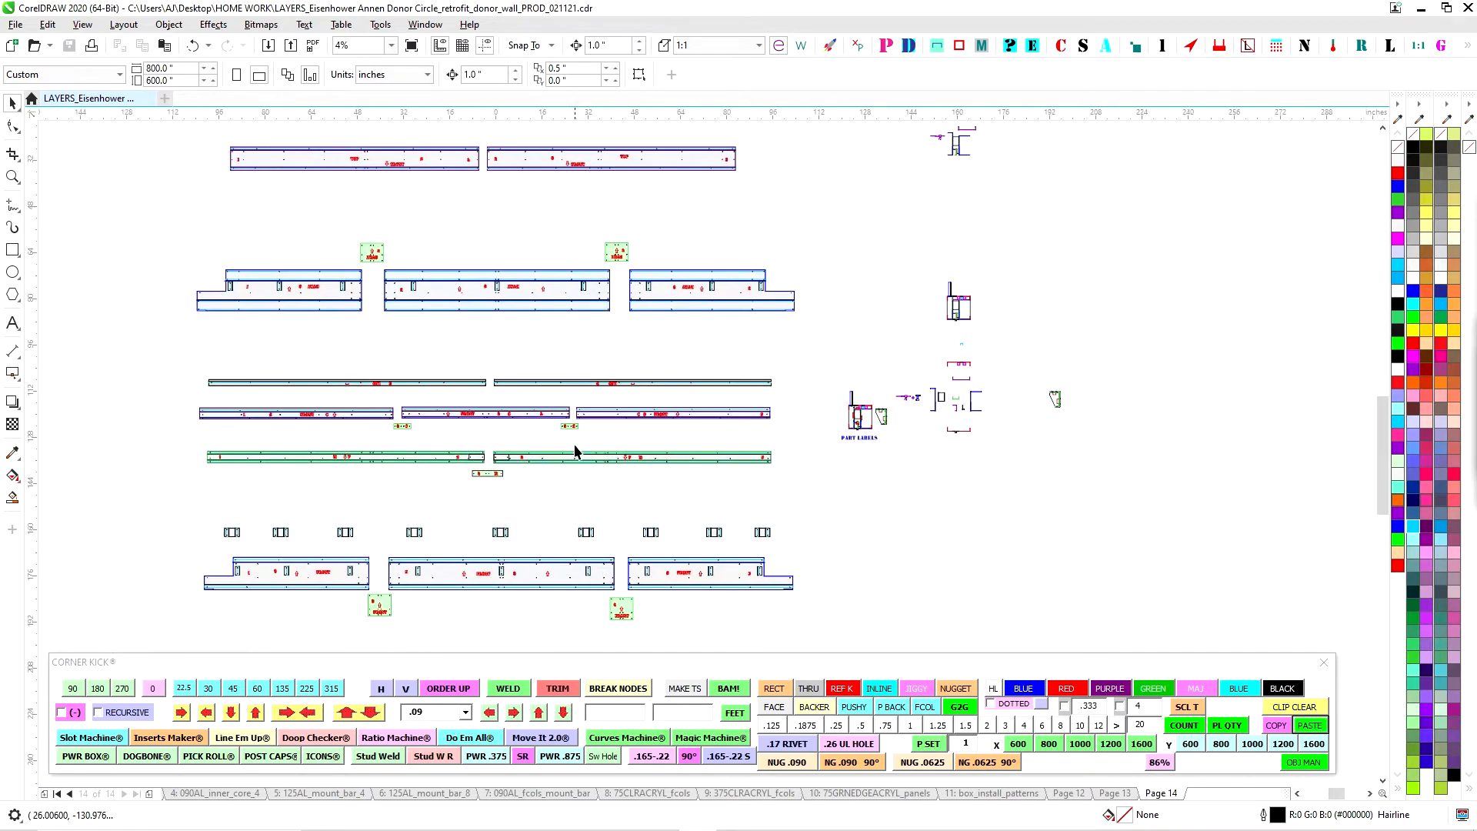
pyautogui.scroll(-4, 847, 426)
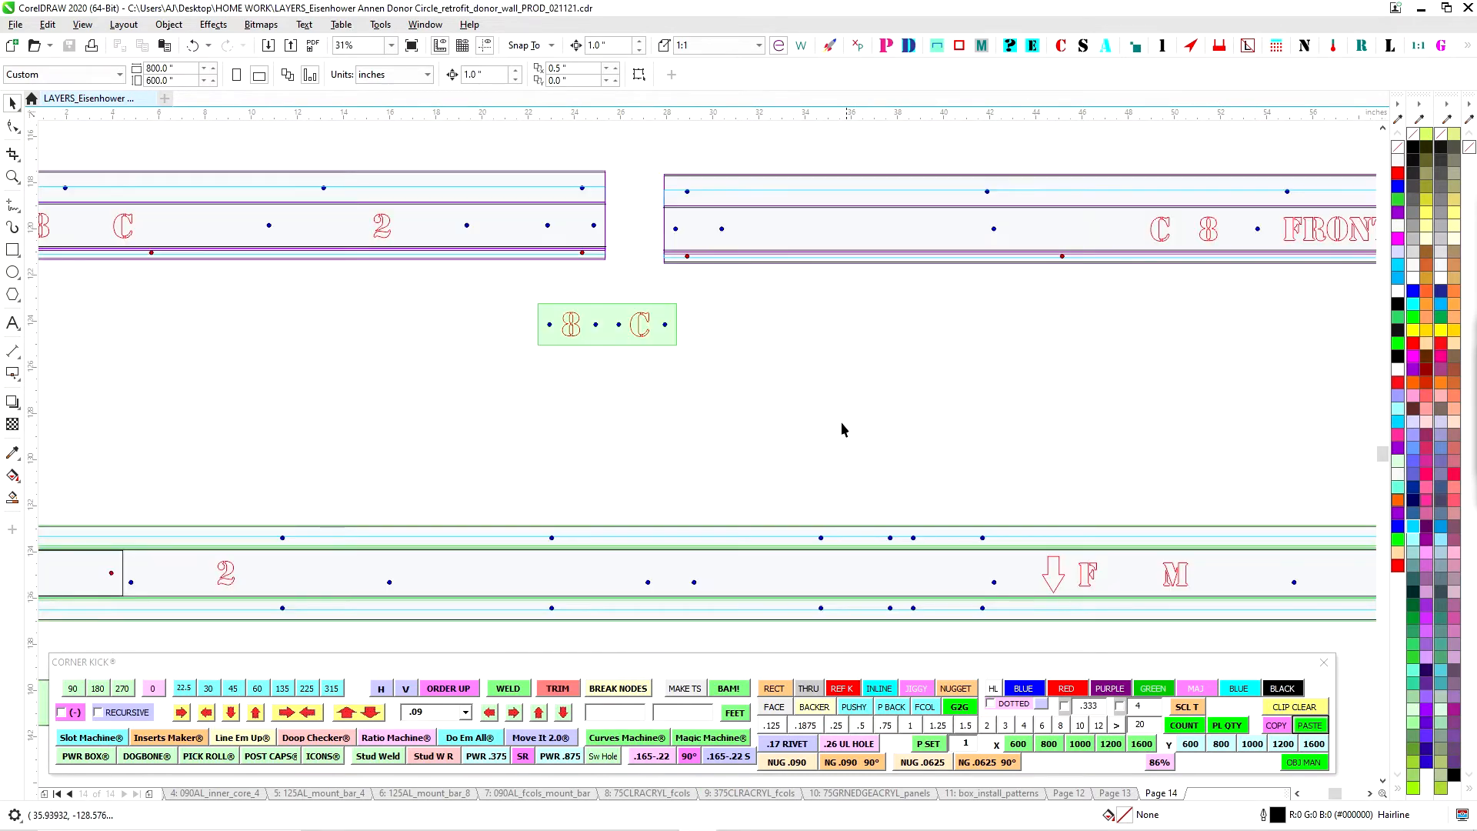
pyautogui.scroll(2, 666, 446)
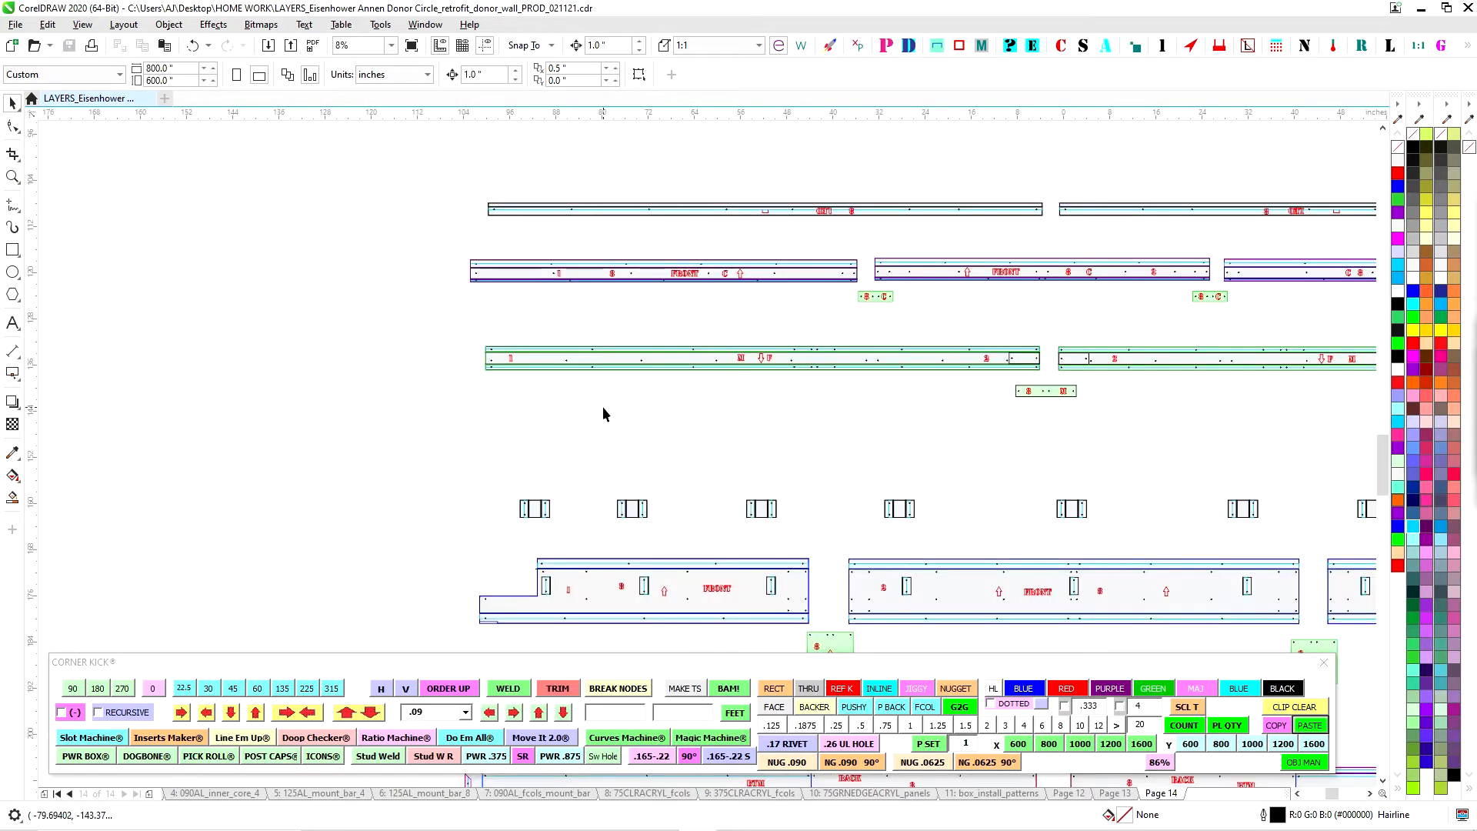
pyautogui.scroll(-1, 616, 448)
pyautogui.scroll(1, 572, 387)
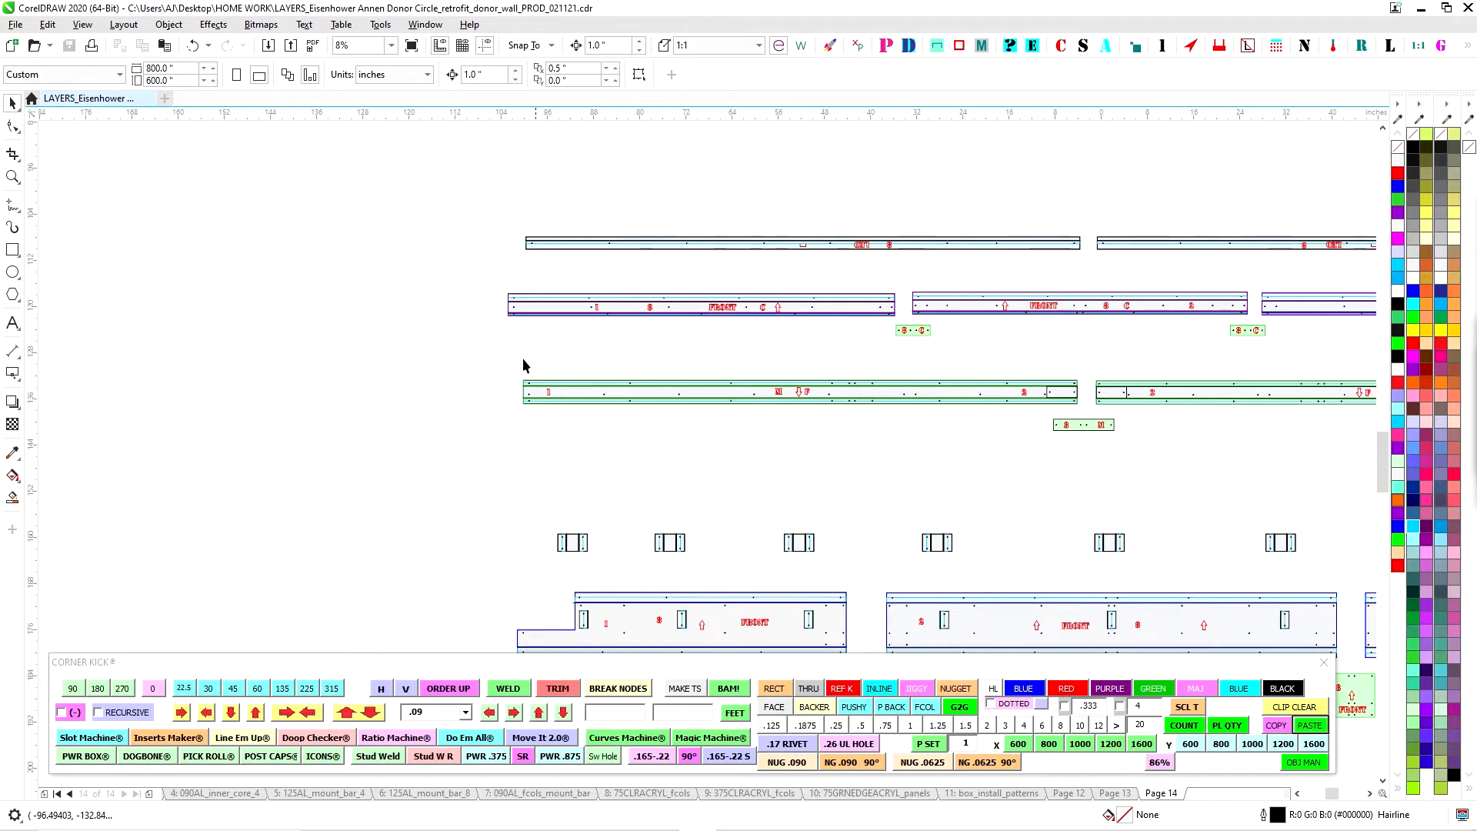
pyautogui.moveTo(1067, 437); pyautogui.dragTo(688, 423)
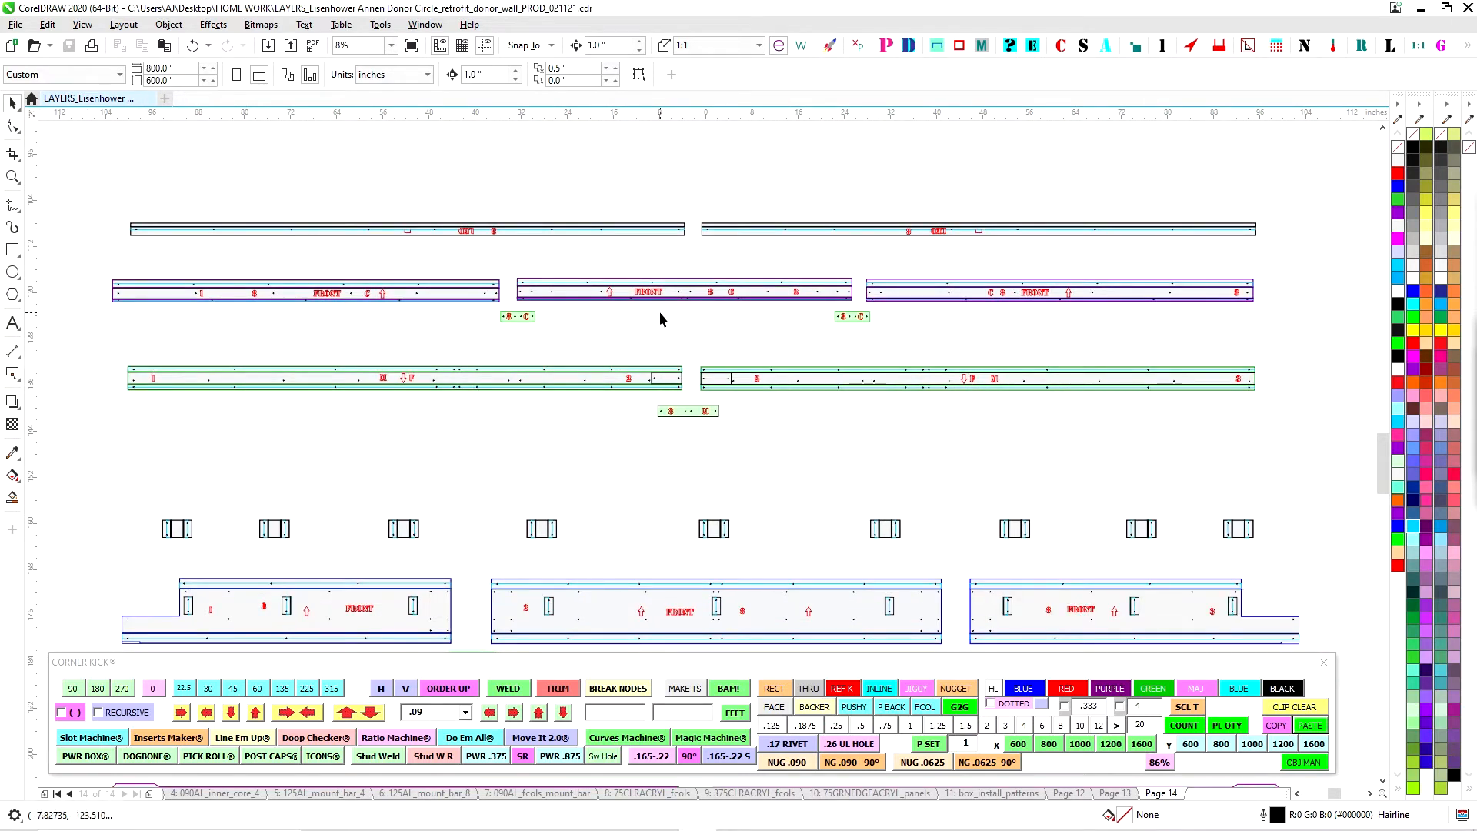
pyautogui.scroll(-1, 1277, 419)
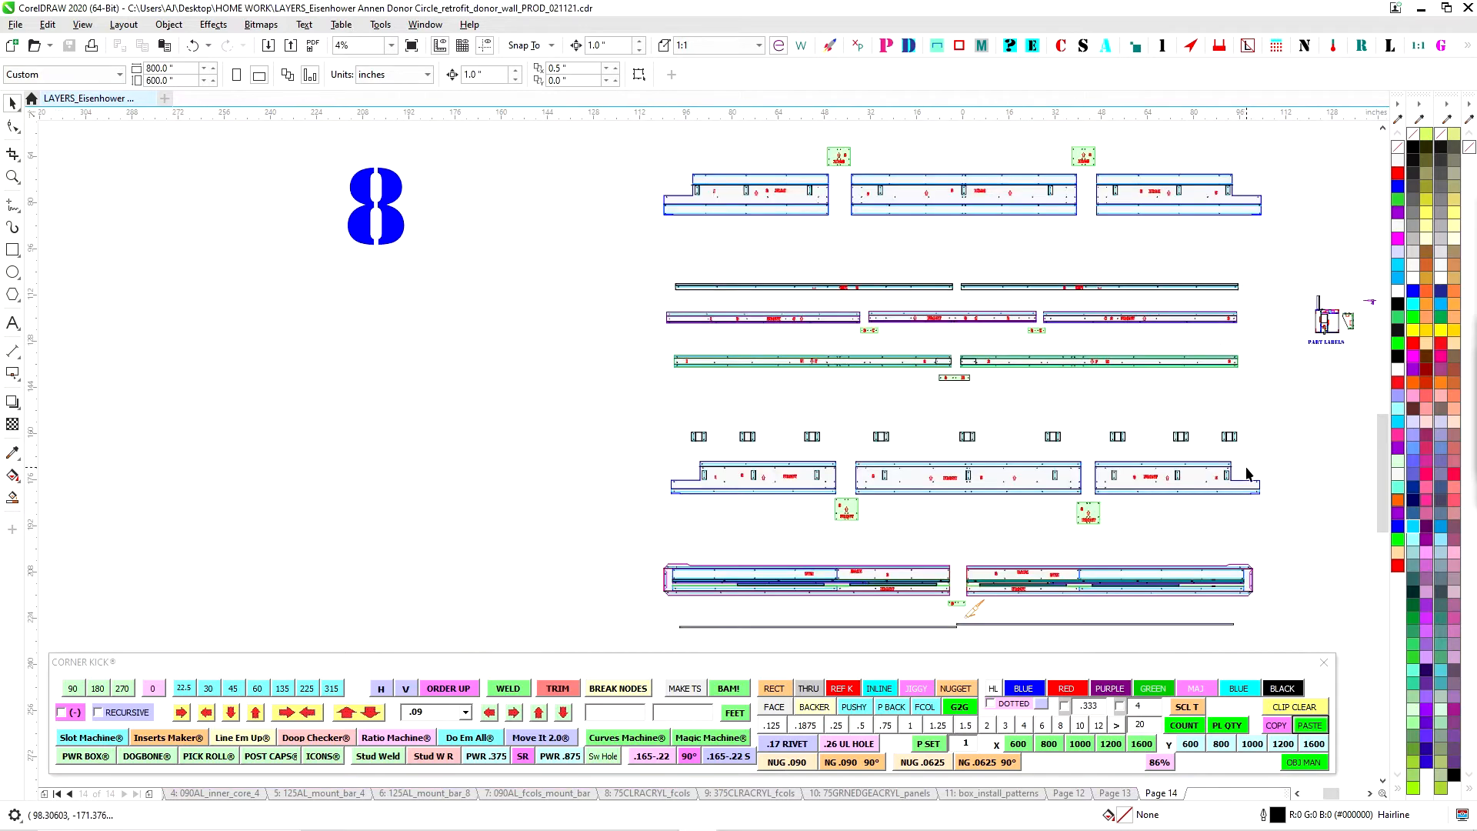
# Examine the separated BACK, LED, C and M rows on Page 14, with their engraved labels and splice plates
pyautogui.scroll(2, 1221, 189)
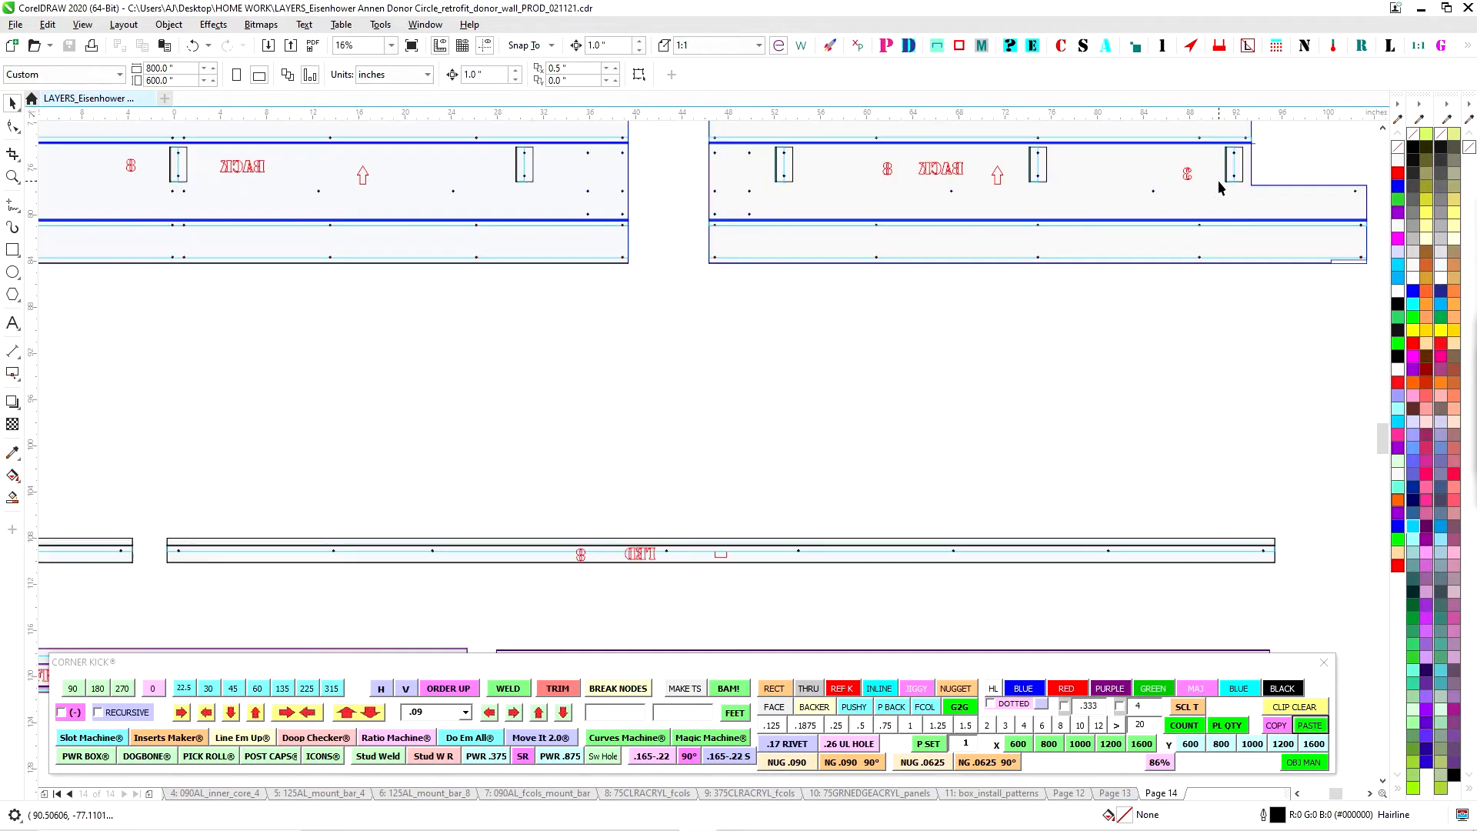
pyautogui.scroll(-2, 1083, 363)
pyautogui.scroll(1, 908, 309)
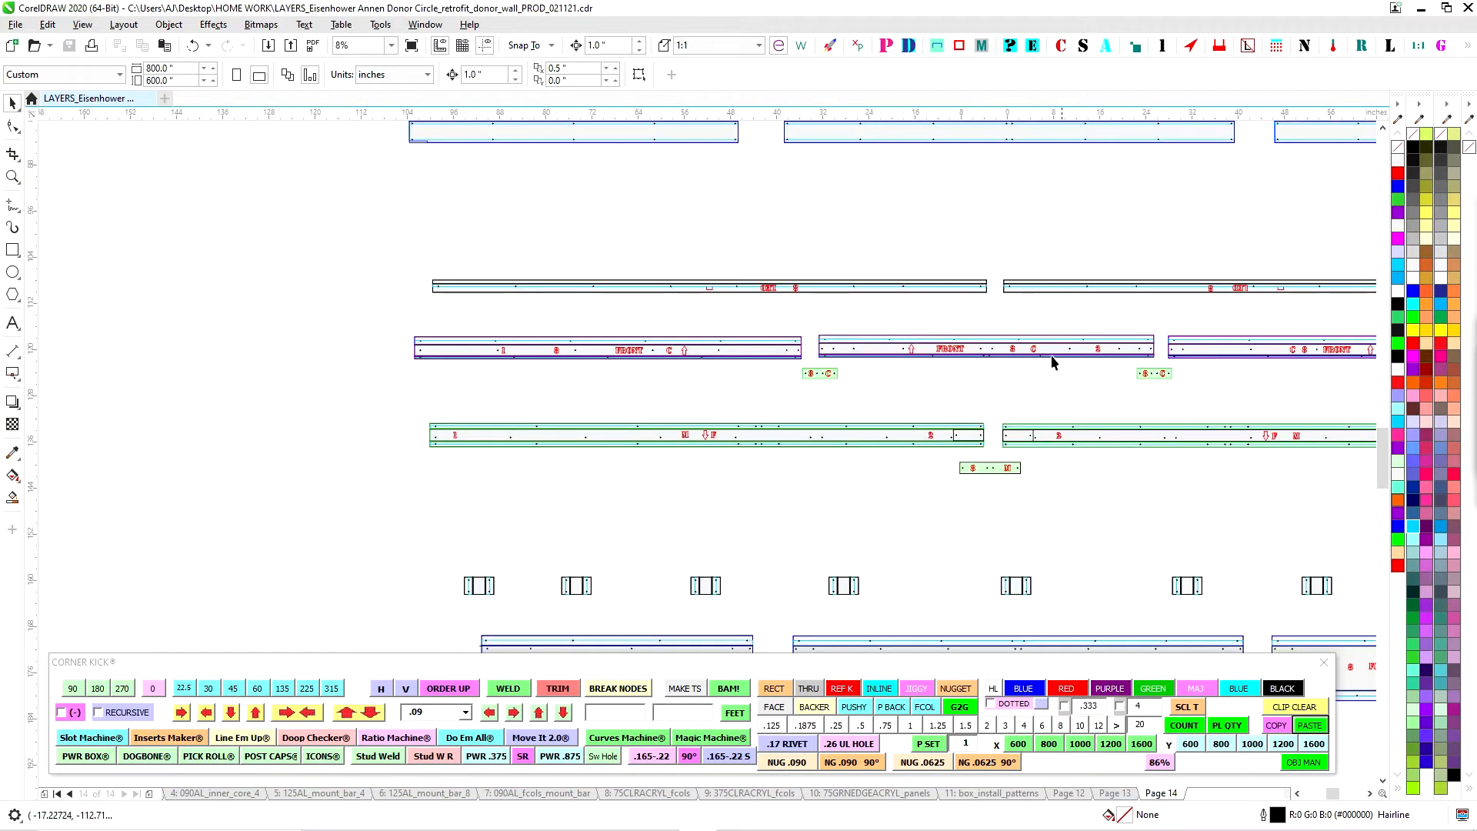
pyautogui.scroll(1, 1052, 361)
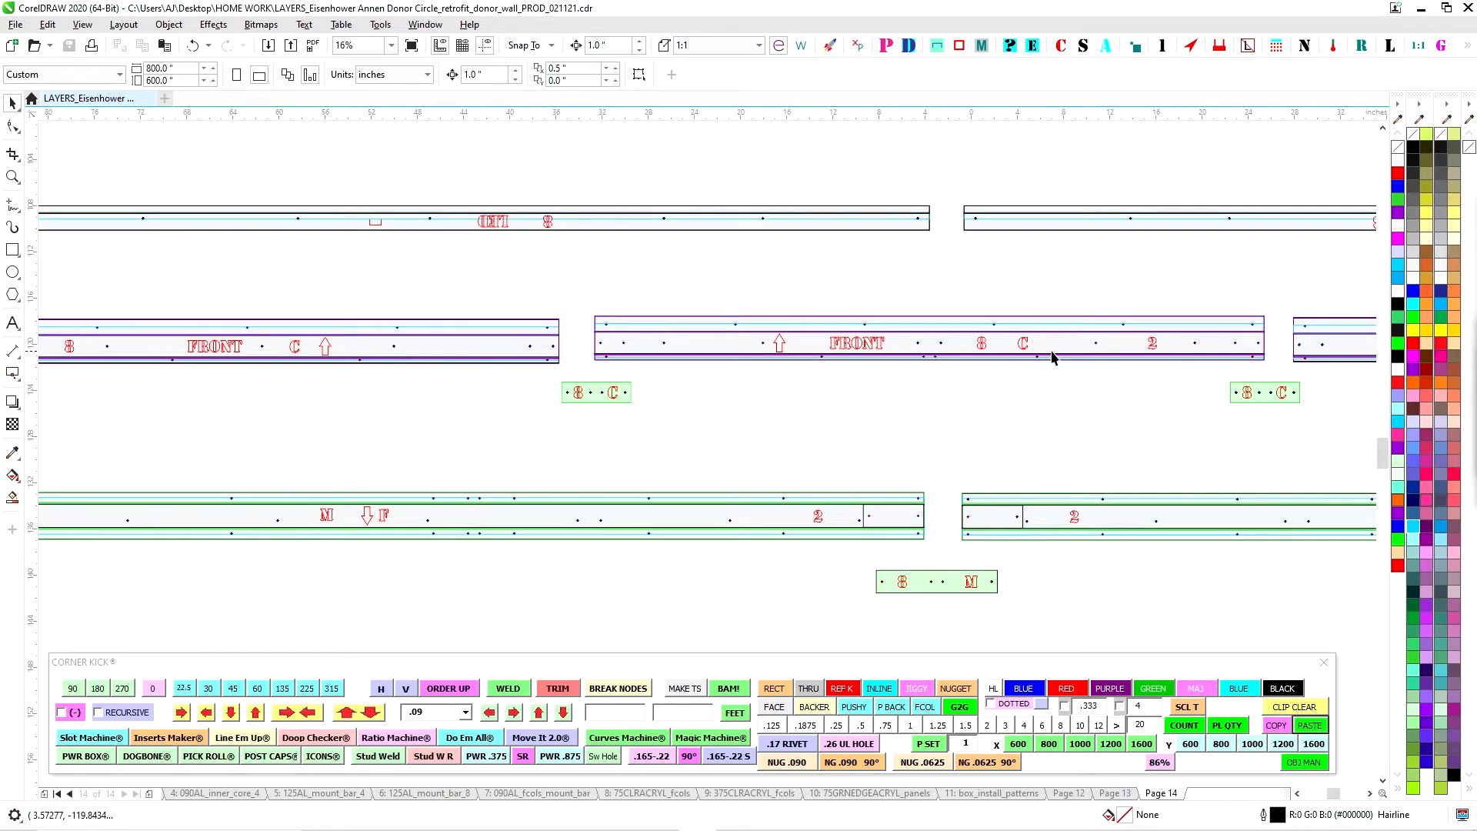
pyautogui.scroll(-1, 483, 359)
pyautogui.scroll(1, 477, 358)
pyautogui.scroll(-1, 643, 380)
pyautogui.scroll(-2, 649, 389)
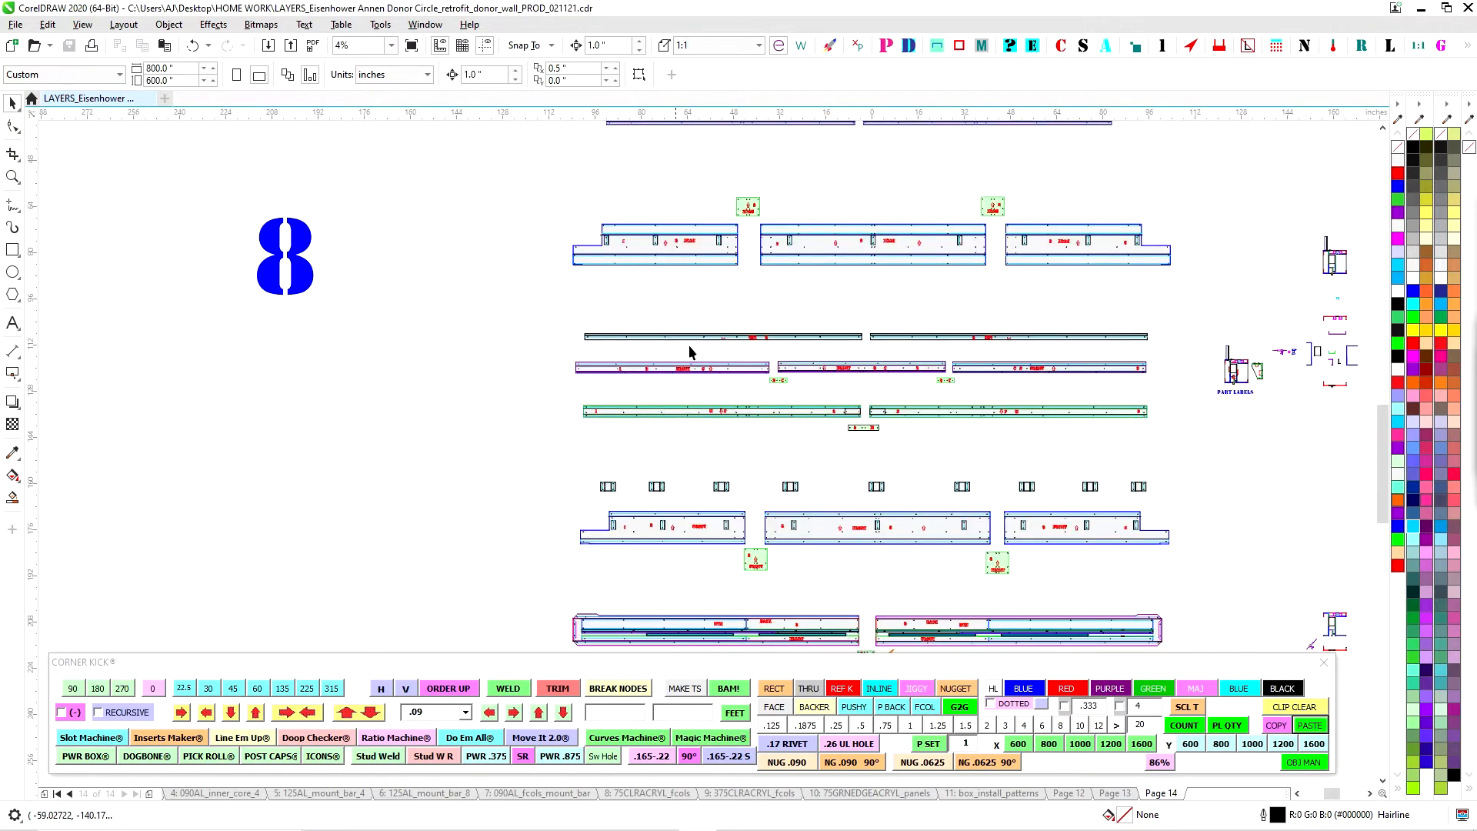
pyautogui.scroll(-1, 674, 265)
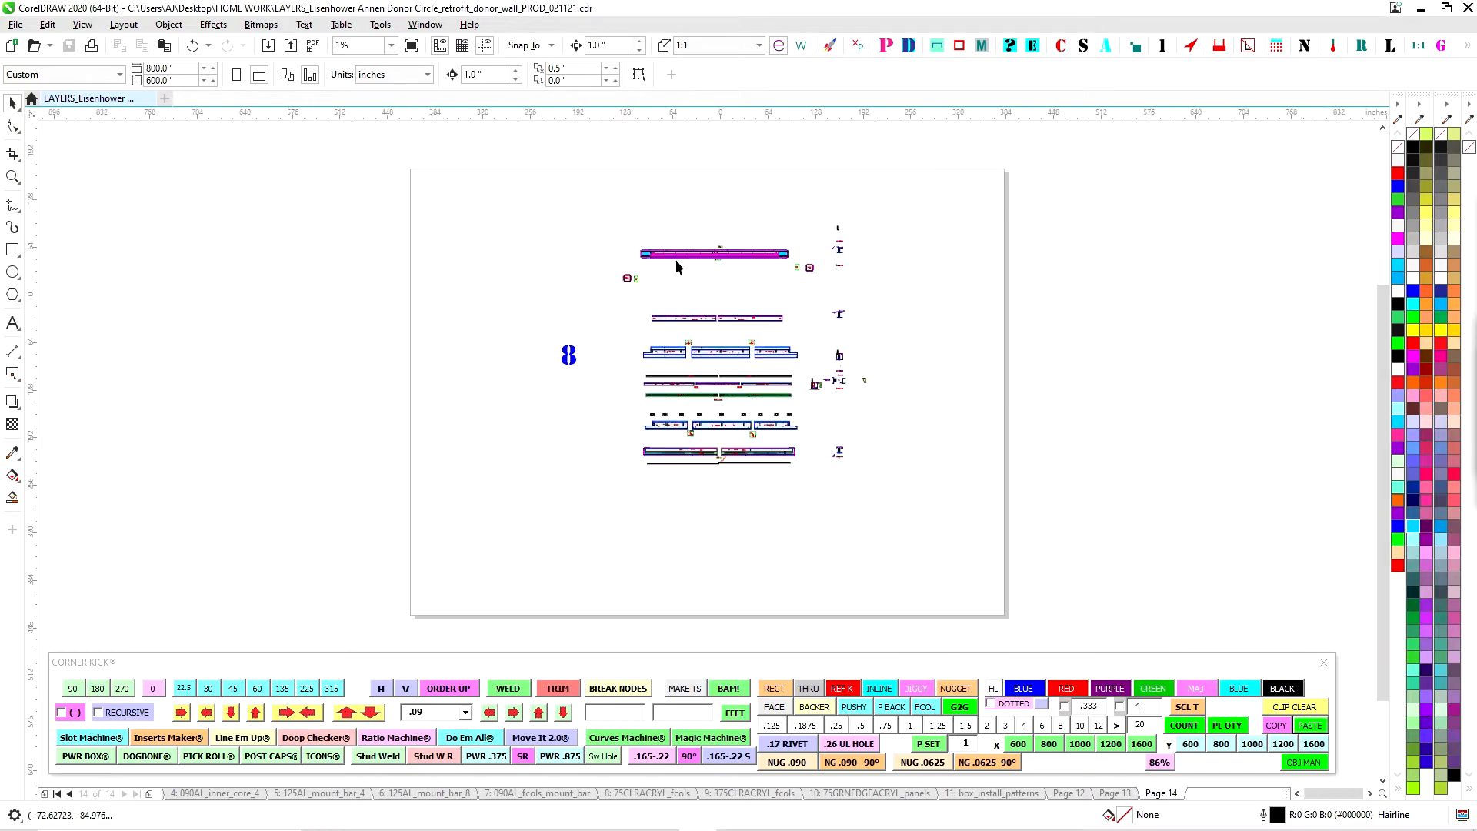
# Inspect the TOP assembly on Page 14 from end to end, including its cyan end openings and the end caps below it
pyautogui.scroll(3, 673, 249)
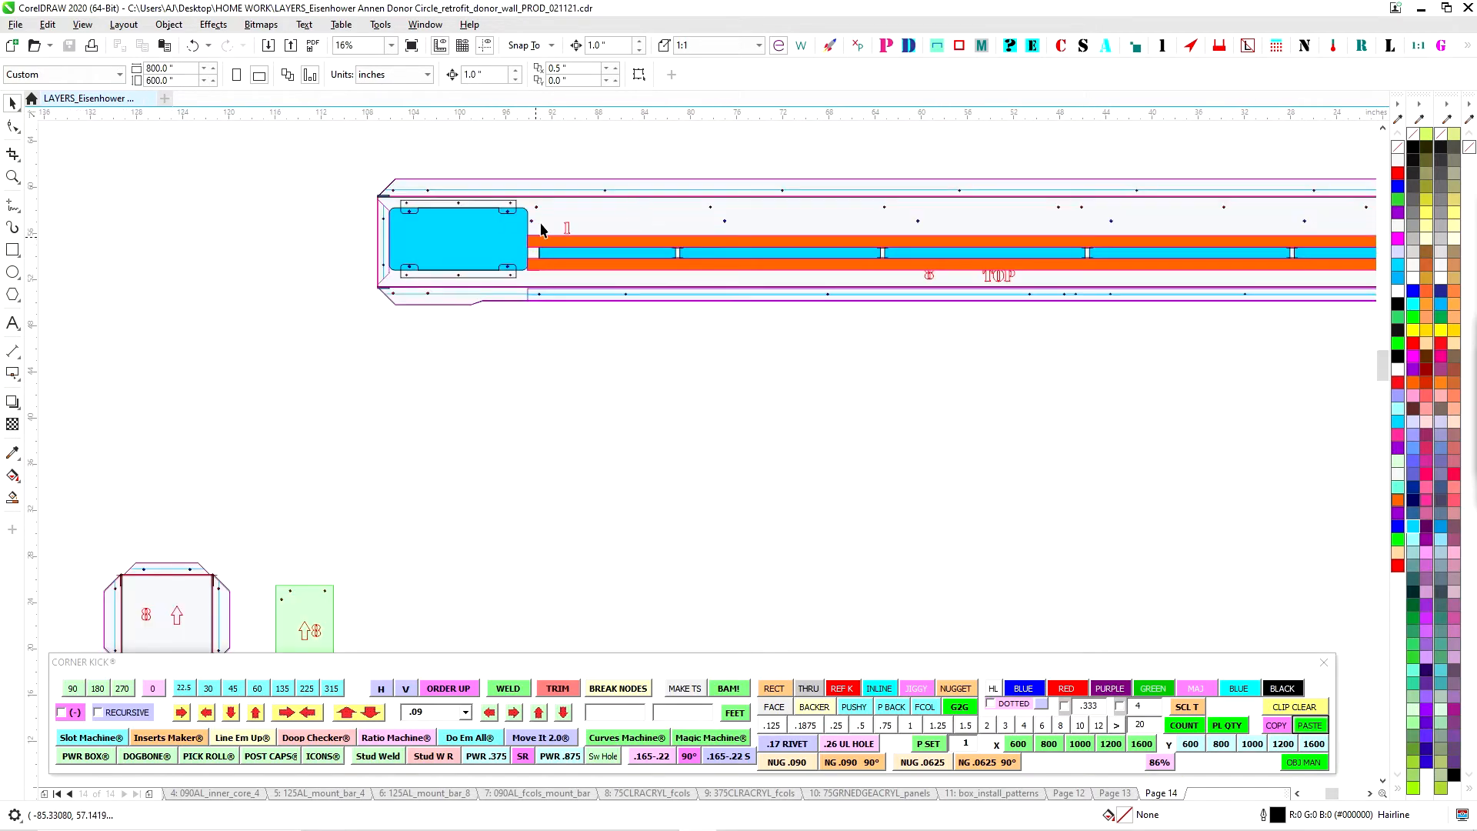
pyautogui.scroll(-1, 550, 229)
pyautogui.moveTo(971, 299); pyautogui.dragTo(759, 337)
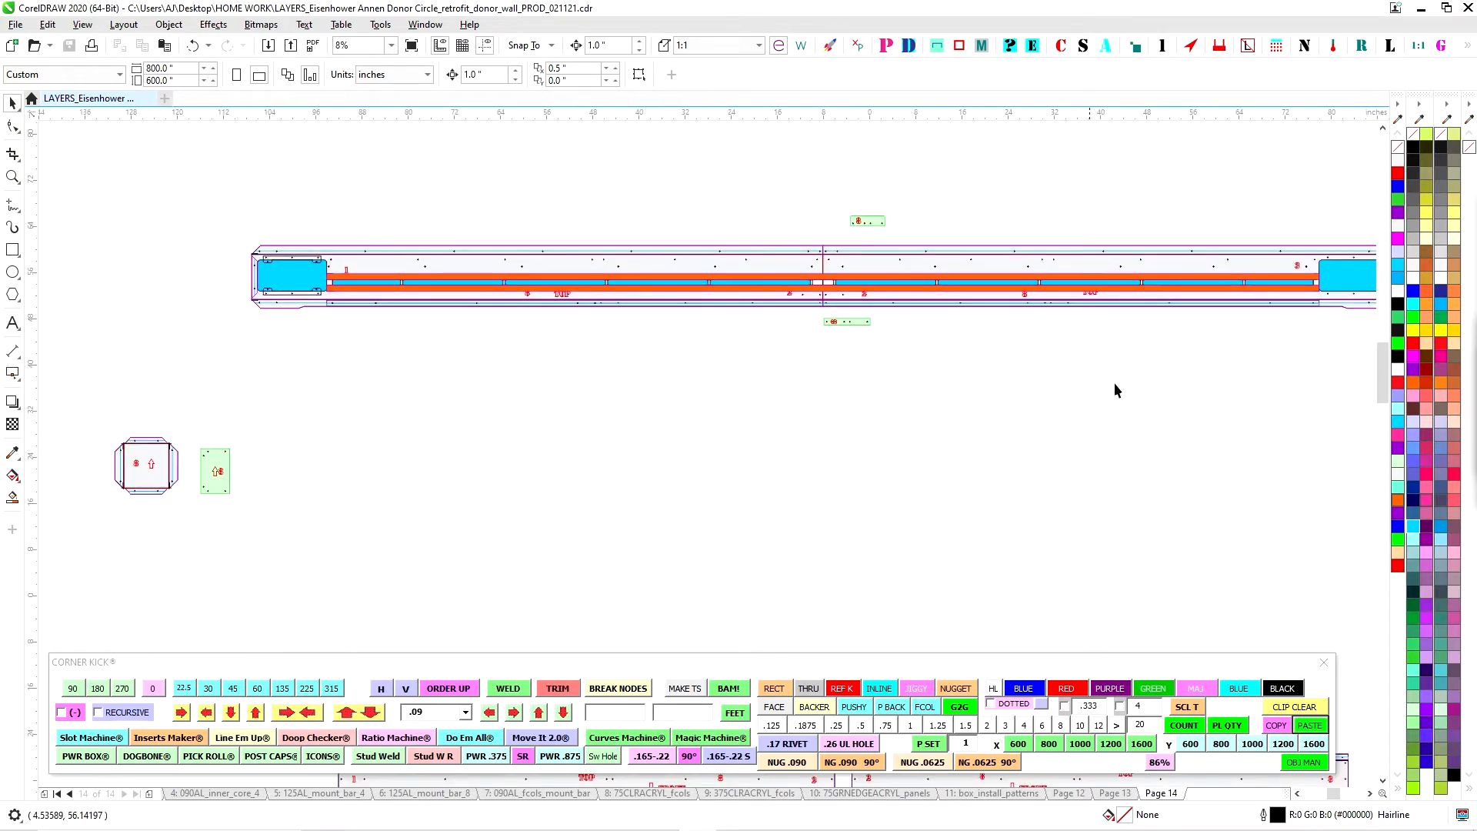
pyautogui.scroll(3, 930, 336)
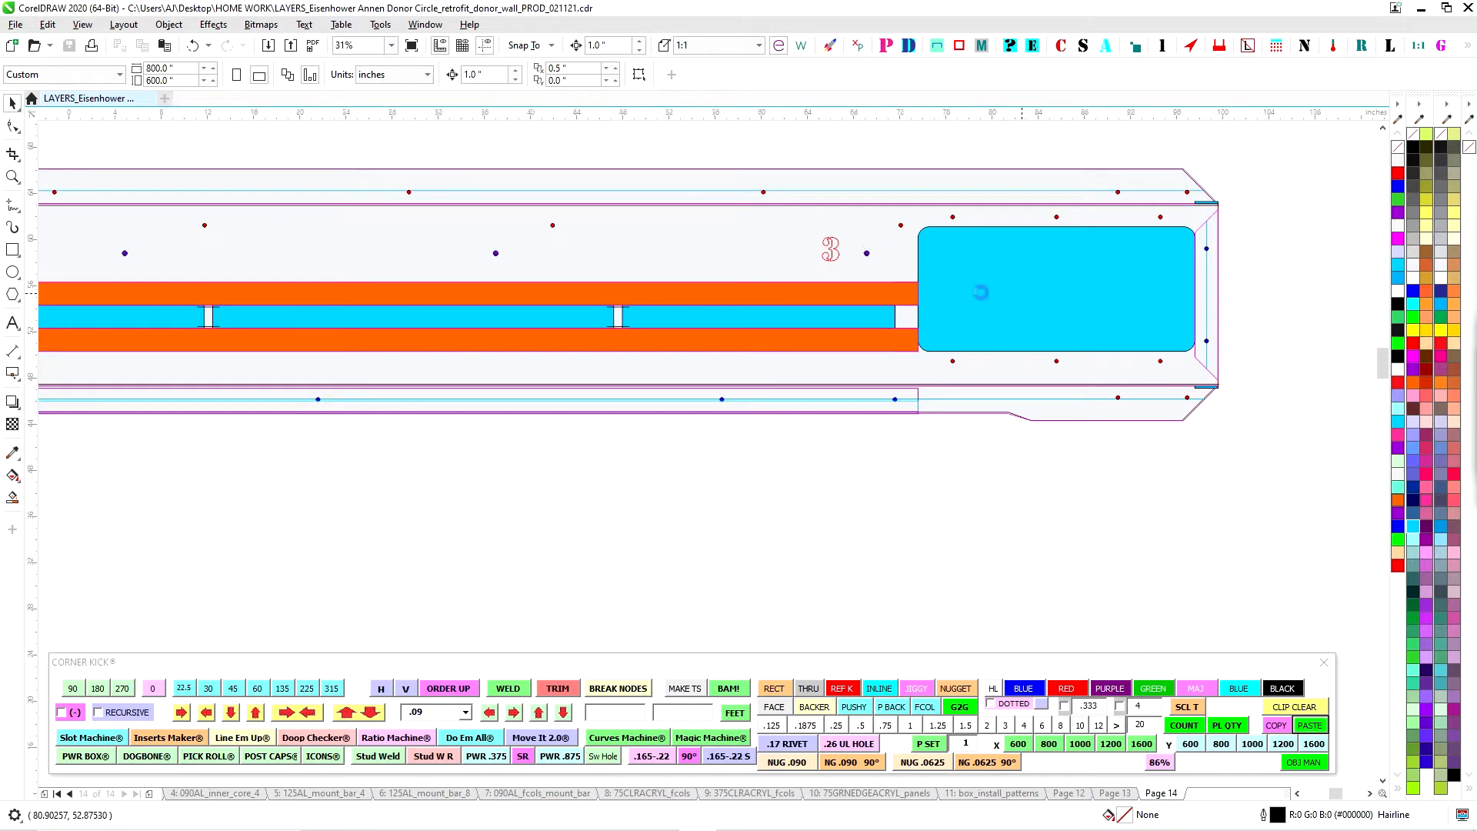
pyautogui.scroll(-6, 977, 291)
pyautogui.moveTo(933, 577); pyautogui.dragTo(924, 357)
pyautogui.moveTo(943, 294); pyautogui.dragTo(1034, 446)
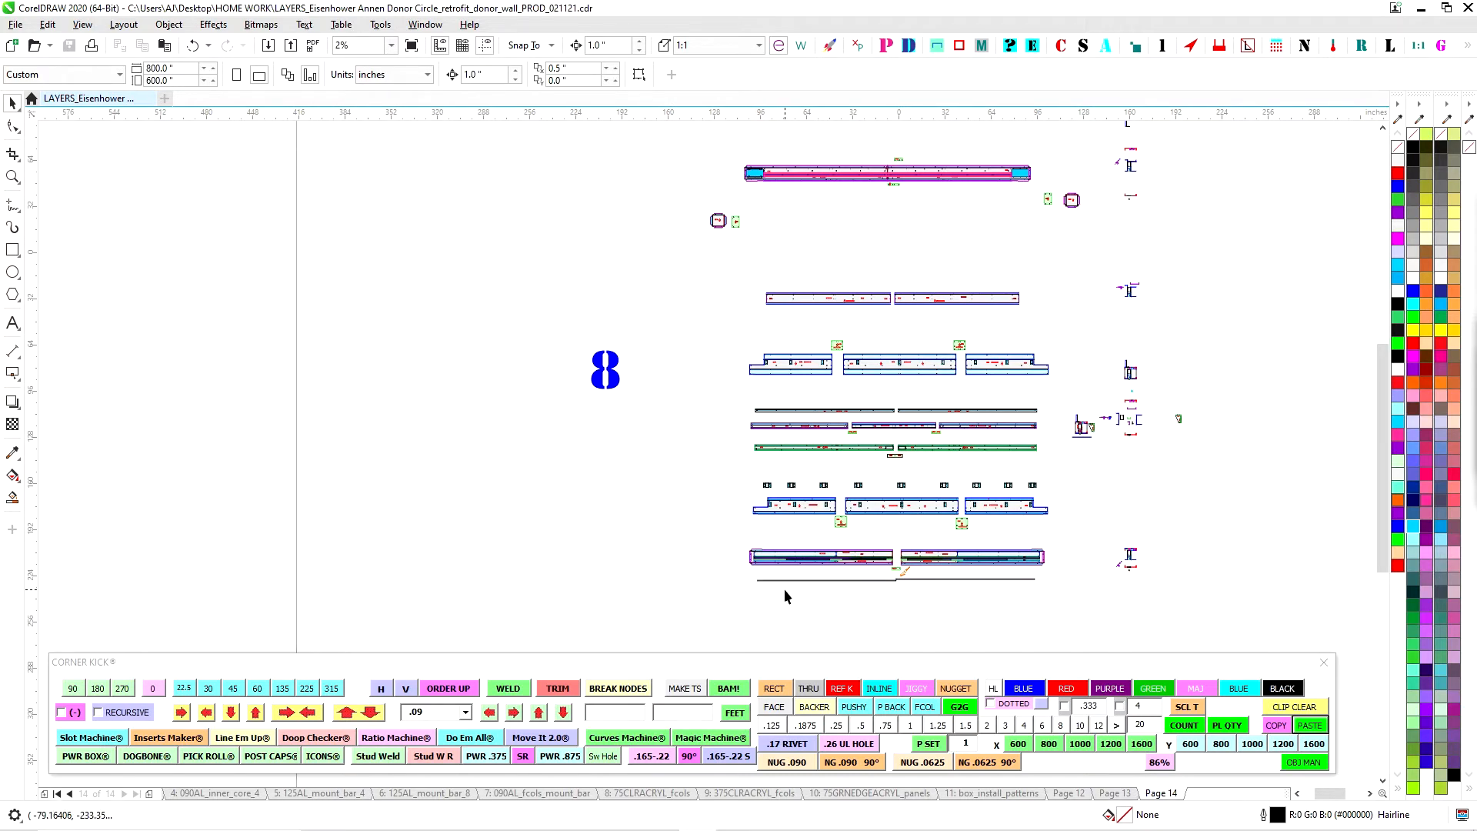
# Follow the C and M rows from part 1 to part 3, checking the hole patterns, direction arrows and splice joints
pyautogui.scroll(3, 893, 452)
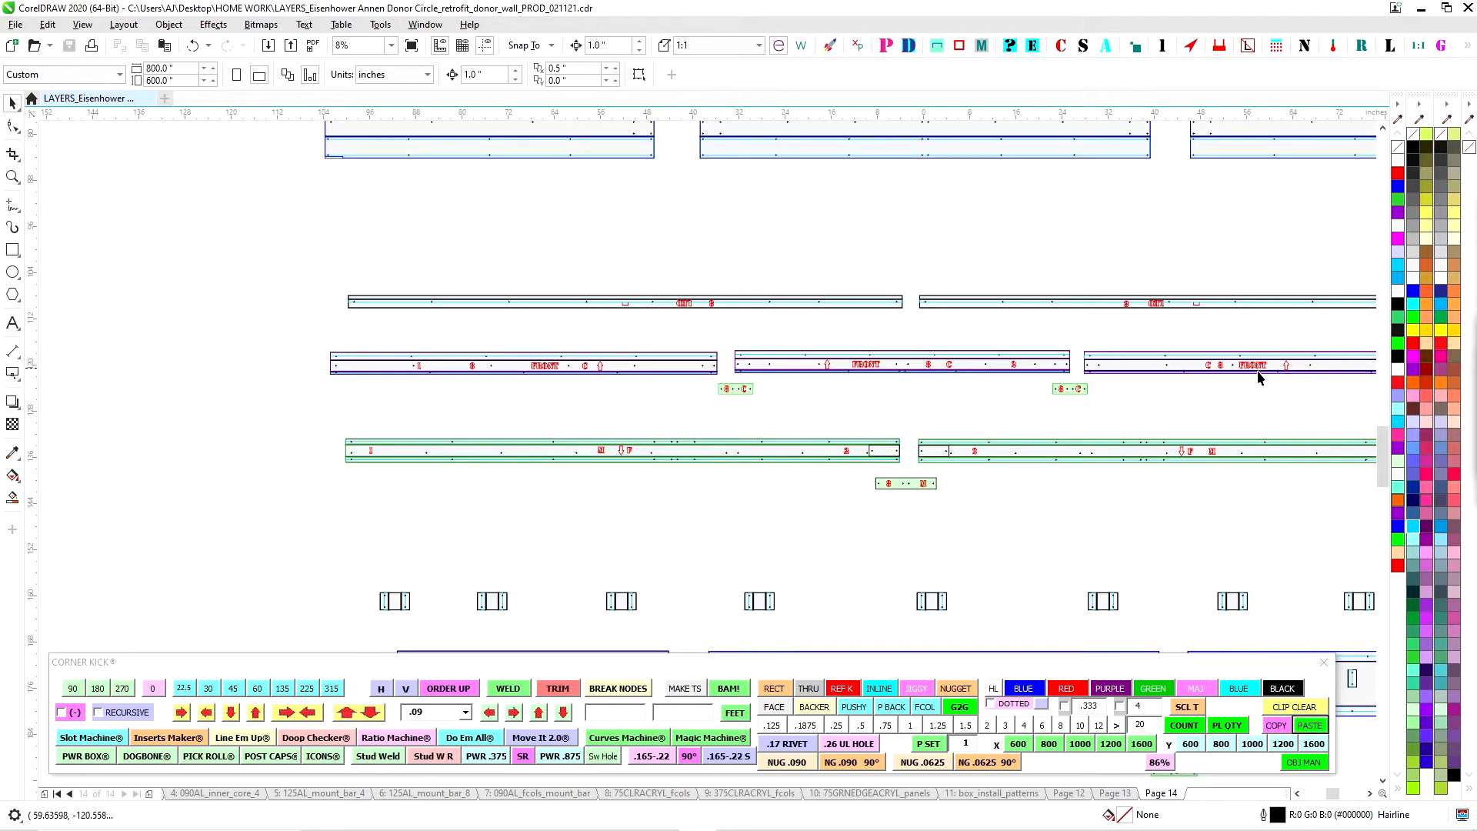
pyautogui.scroll(1, 797, 466)
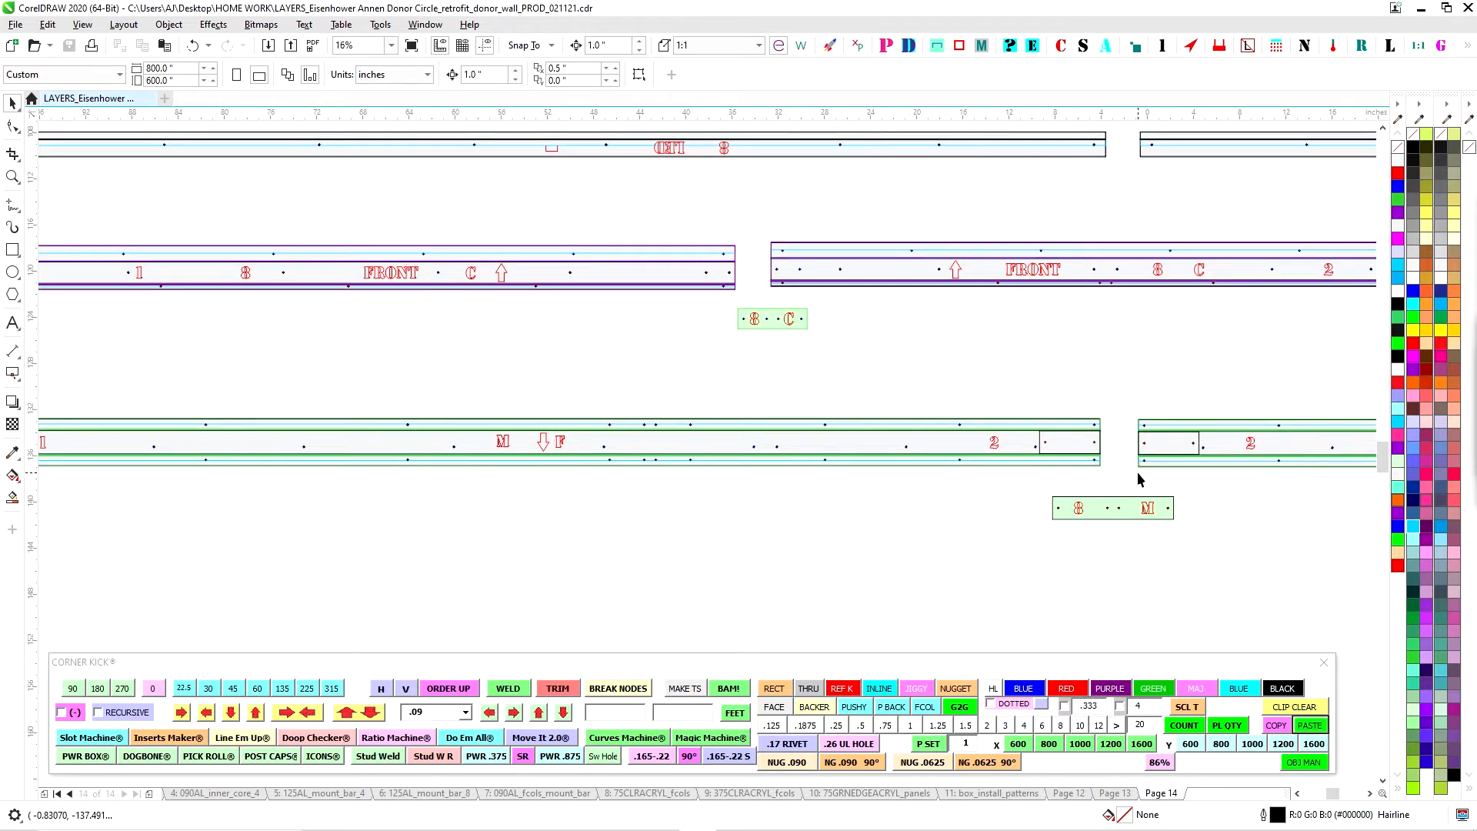
pyautogui.moveTo(1141, 473); pyautogui.dragTo(426, 496)
pyautogui.scroll(2, 920, 477)
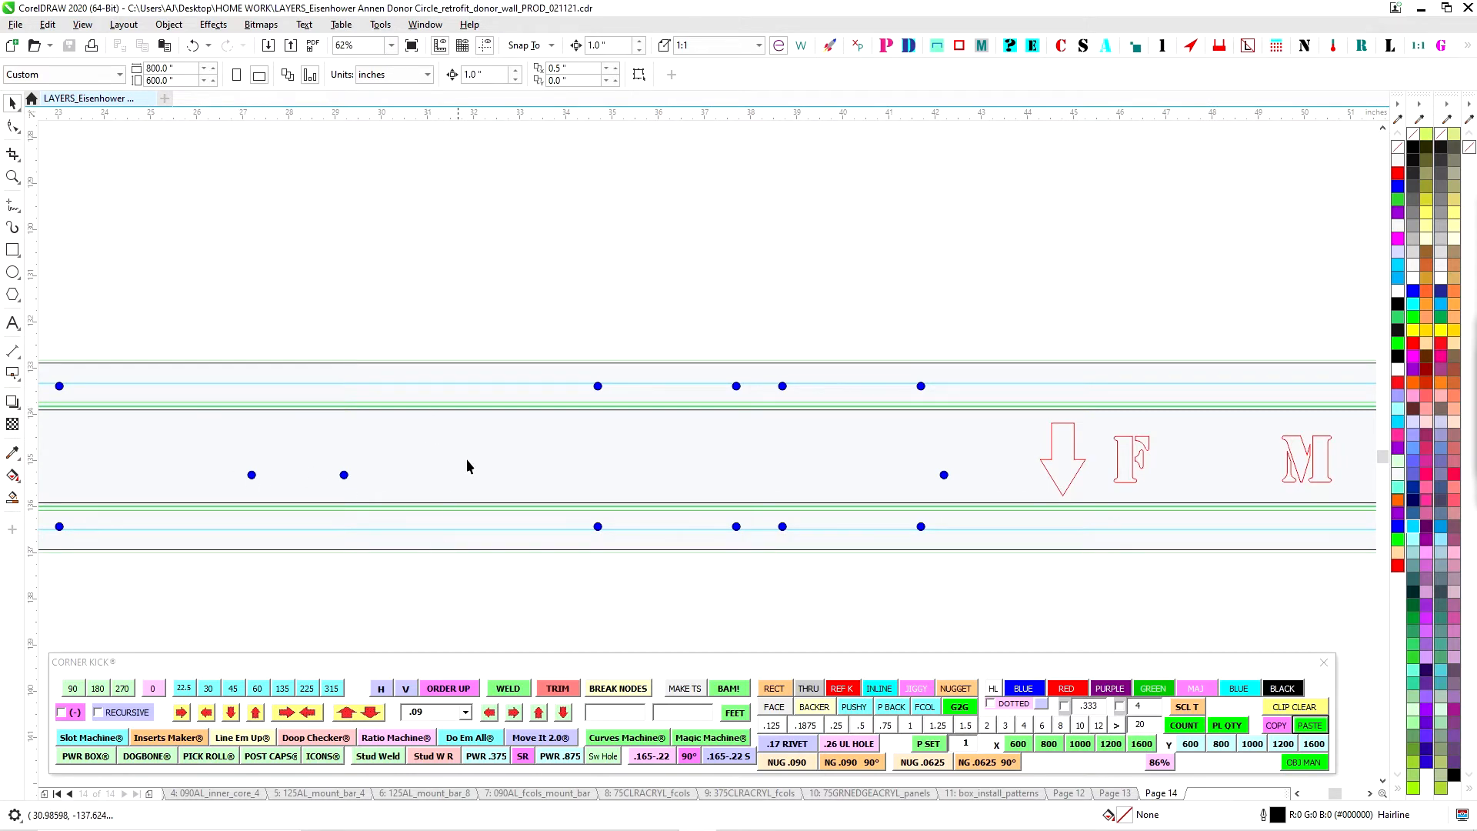
pyautogui.scroll(-2, 498, 432)
pyautogui.moveTo(669, 360); pyautogui.dragTo(470, 412)
pyautogui.moveTo(603, 394); pyautogui.dragTo(887, 379)
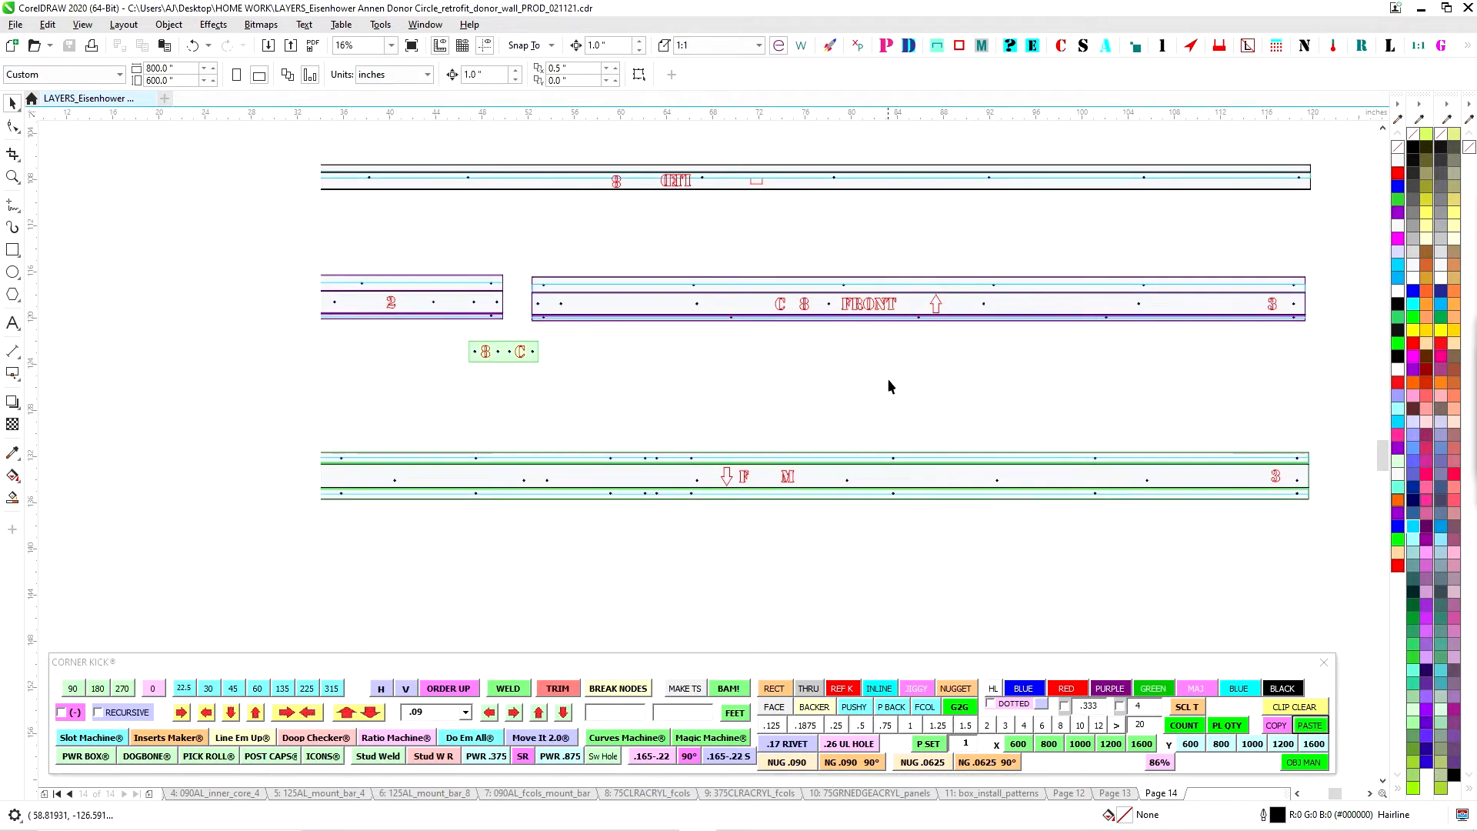
pyautogui.scroll(-1, 729, 382)
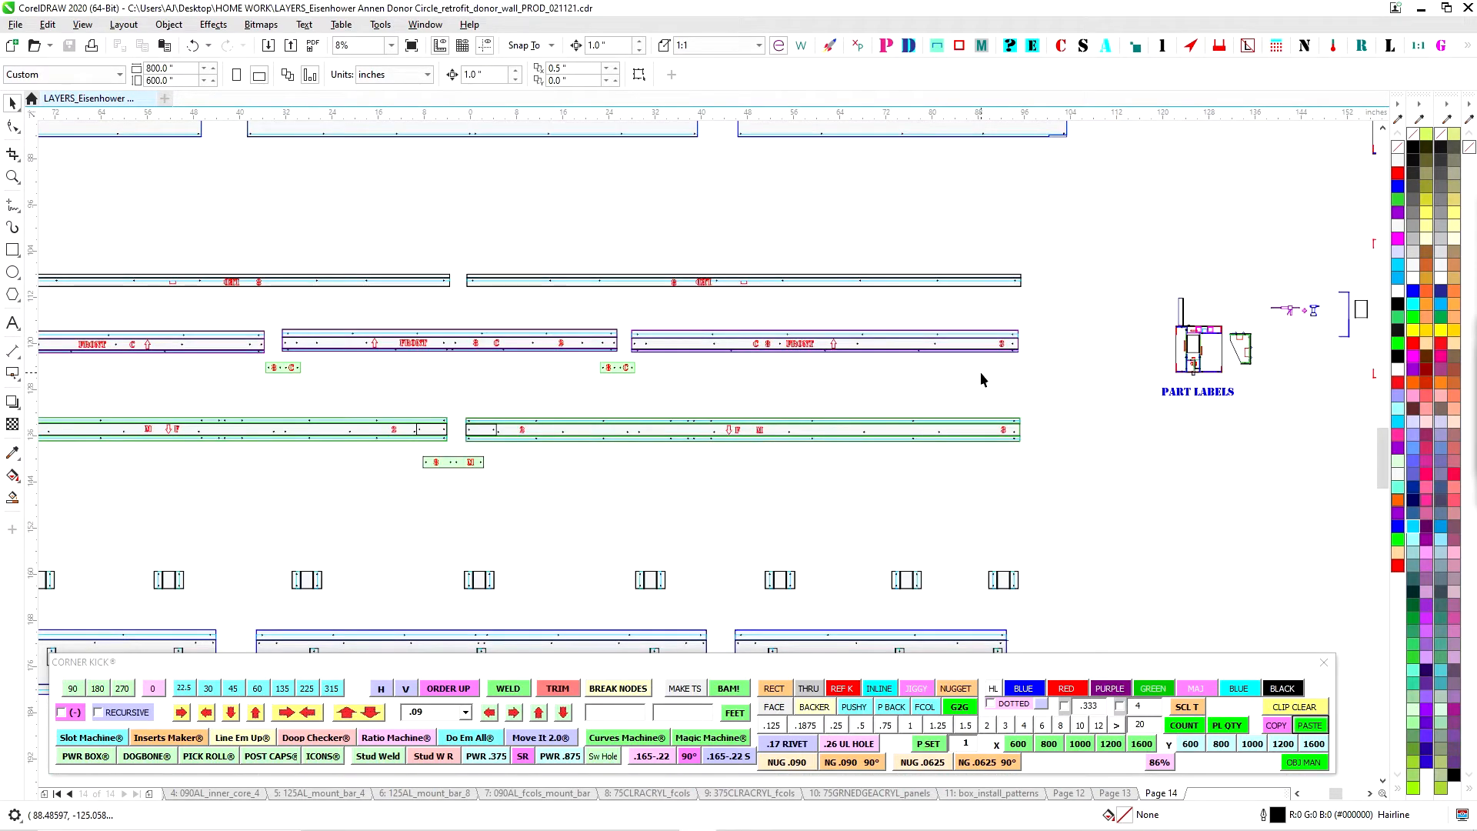
# Compare the C, M and LED pieces in the PART LABELS cross-section with the exploded profiles, selecting the small purple C profile
pyautogui.scroll(4, 983, 358)
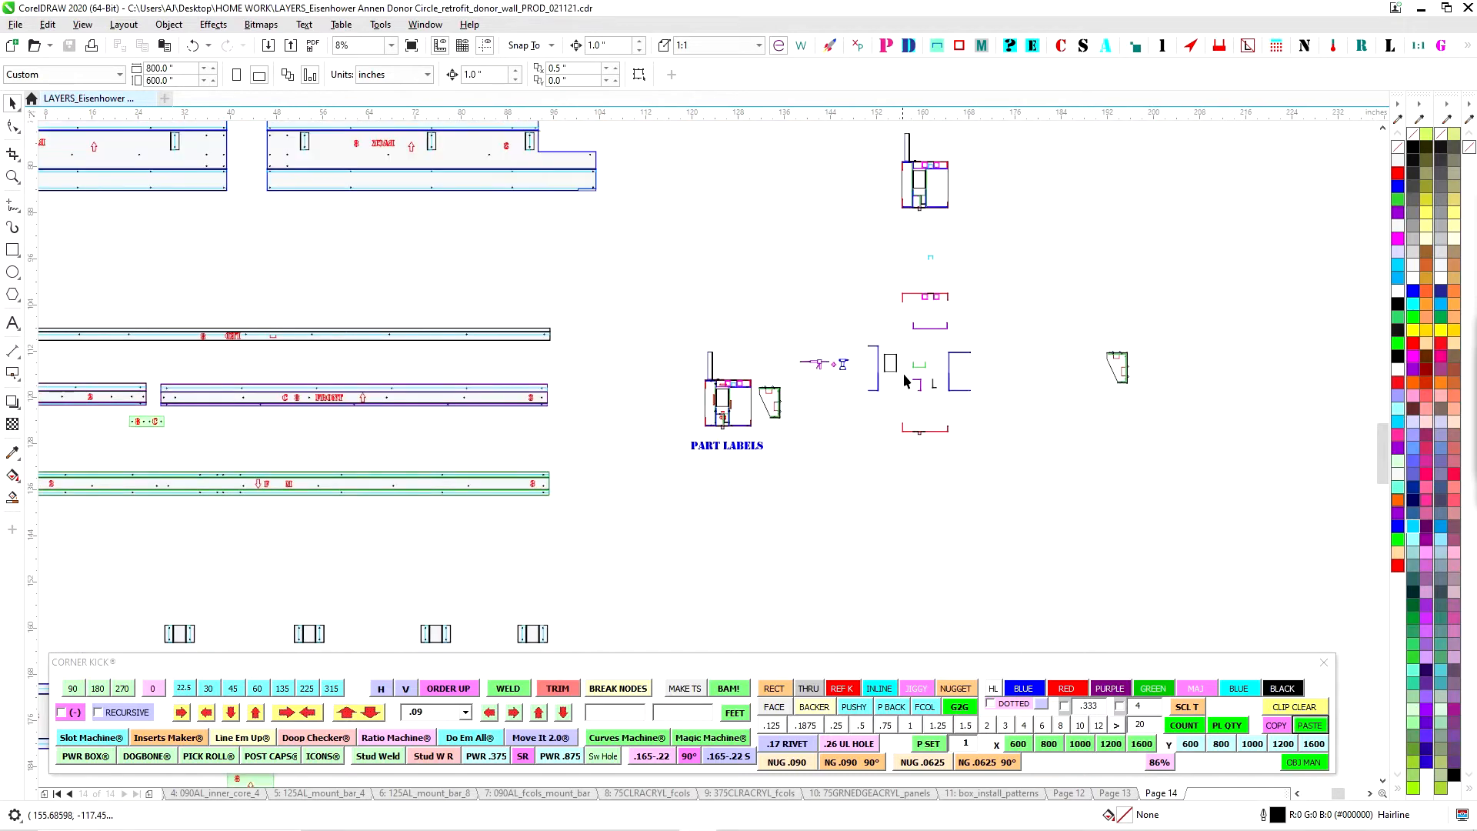
pyautogui.moveTo(574, 493); pyautogui.dragTo(1136, 298)
pyautogui.scroll(2, 589, 392)
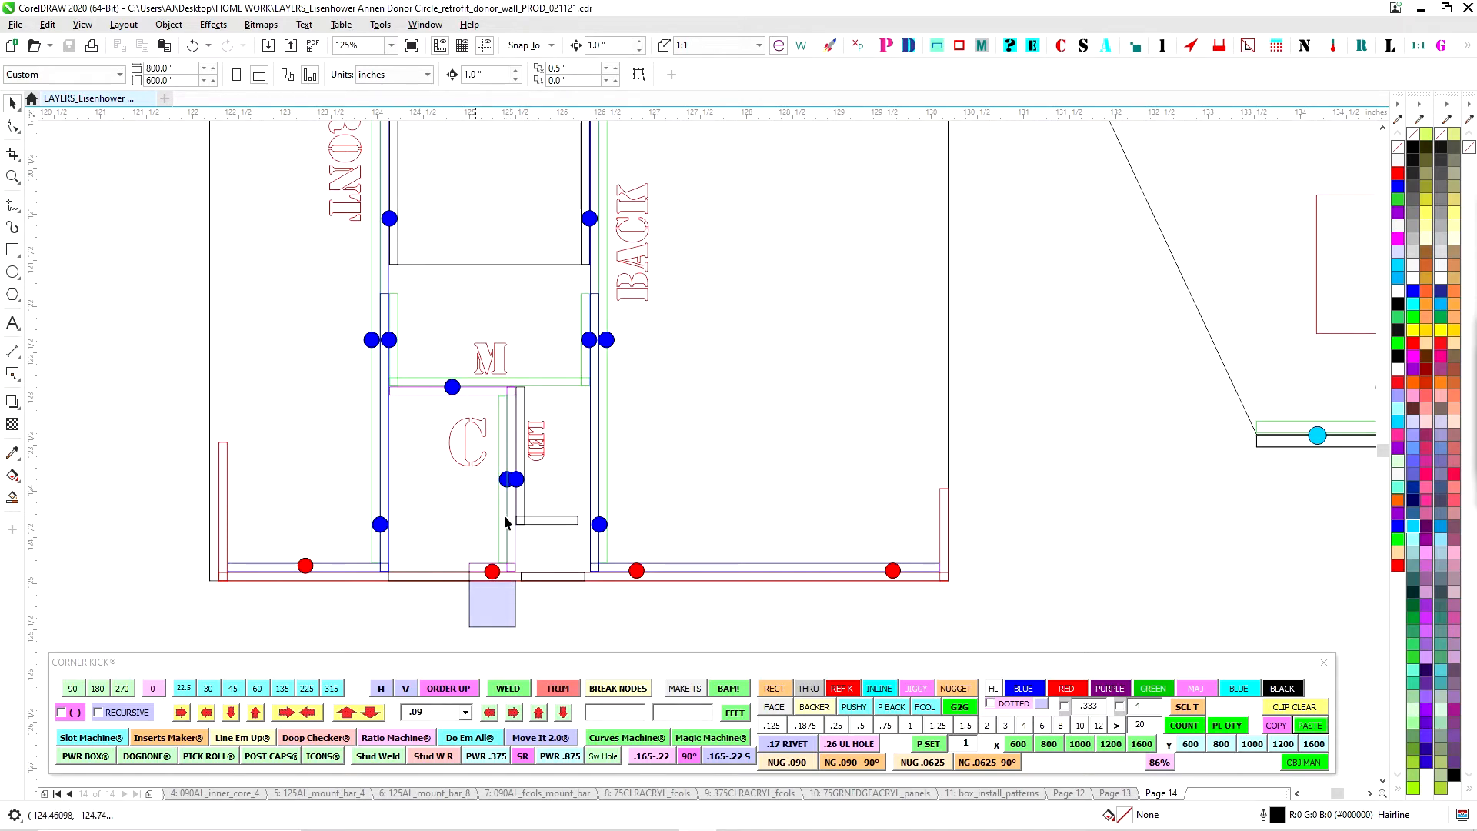
pyautogui.scroll(-2, 448, 550)
pyautogui.moveTo(976, 405); pyautogui.dragTo(774, 426)
pyautogui.moveTo(1091, 309); pyautogui.dragTo(1134, 422)
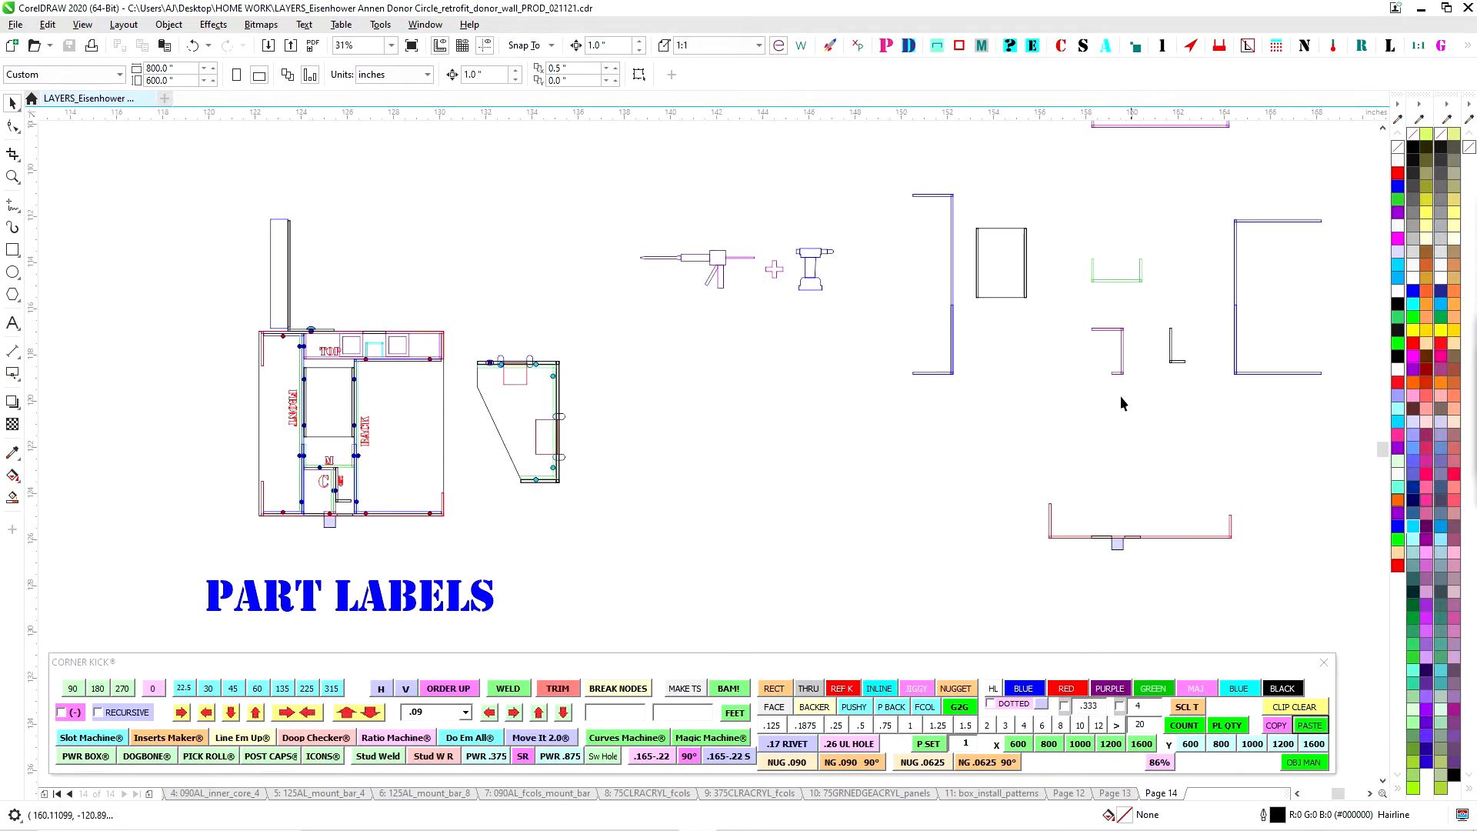
pyautogui.click(1091, 330)
pyautogui.scroll(3, 333, 510)
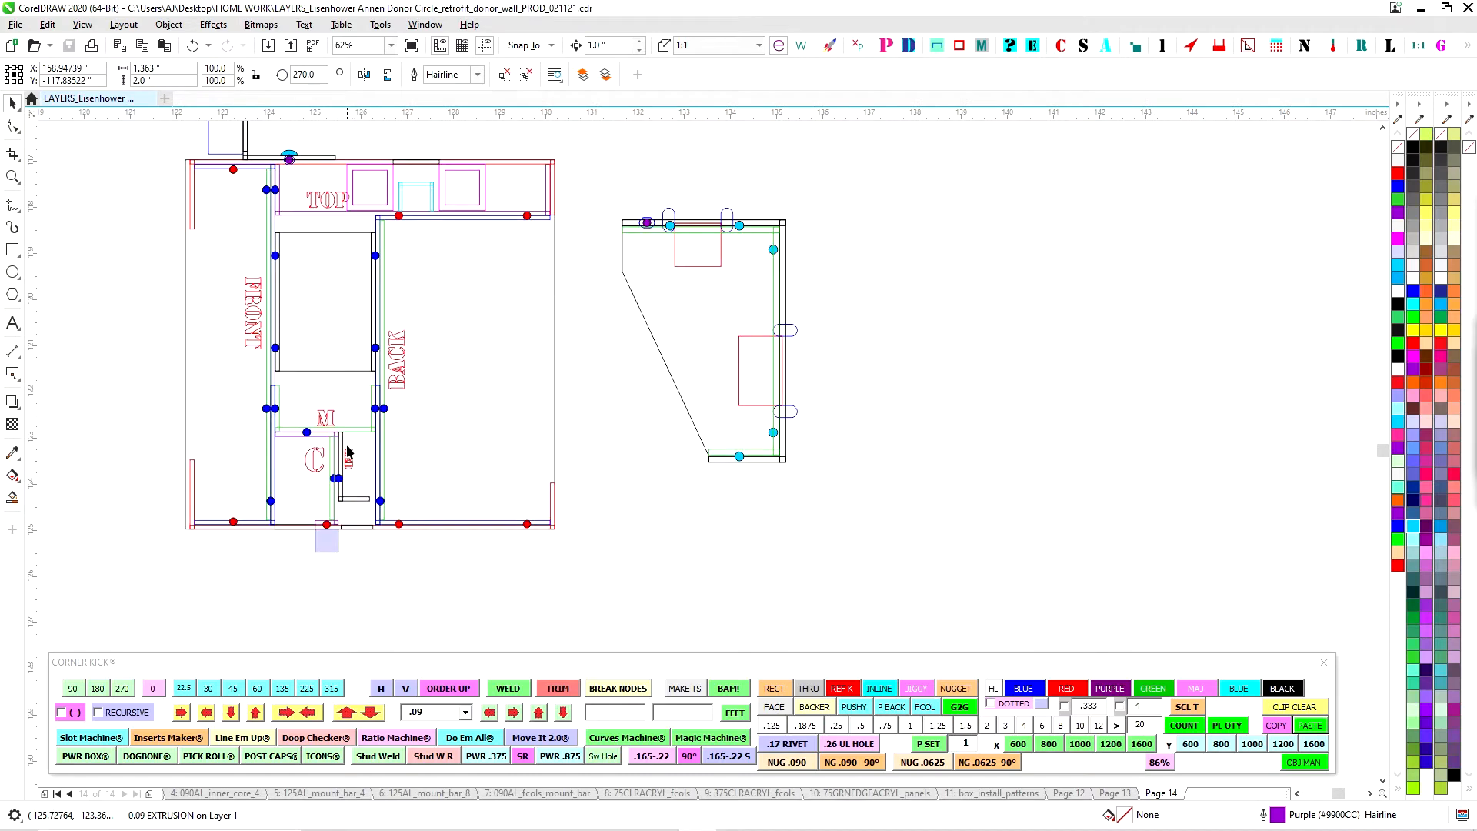
pyautogui.moveTo(995, 418); pyautogui.dragTo(562, 420)
pyautogui.scroll(-2, 1071, 339)
pyautogui.scroll(2, 1194, 297)
pyautogui.scroll(-6, 1223, 340)
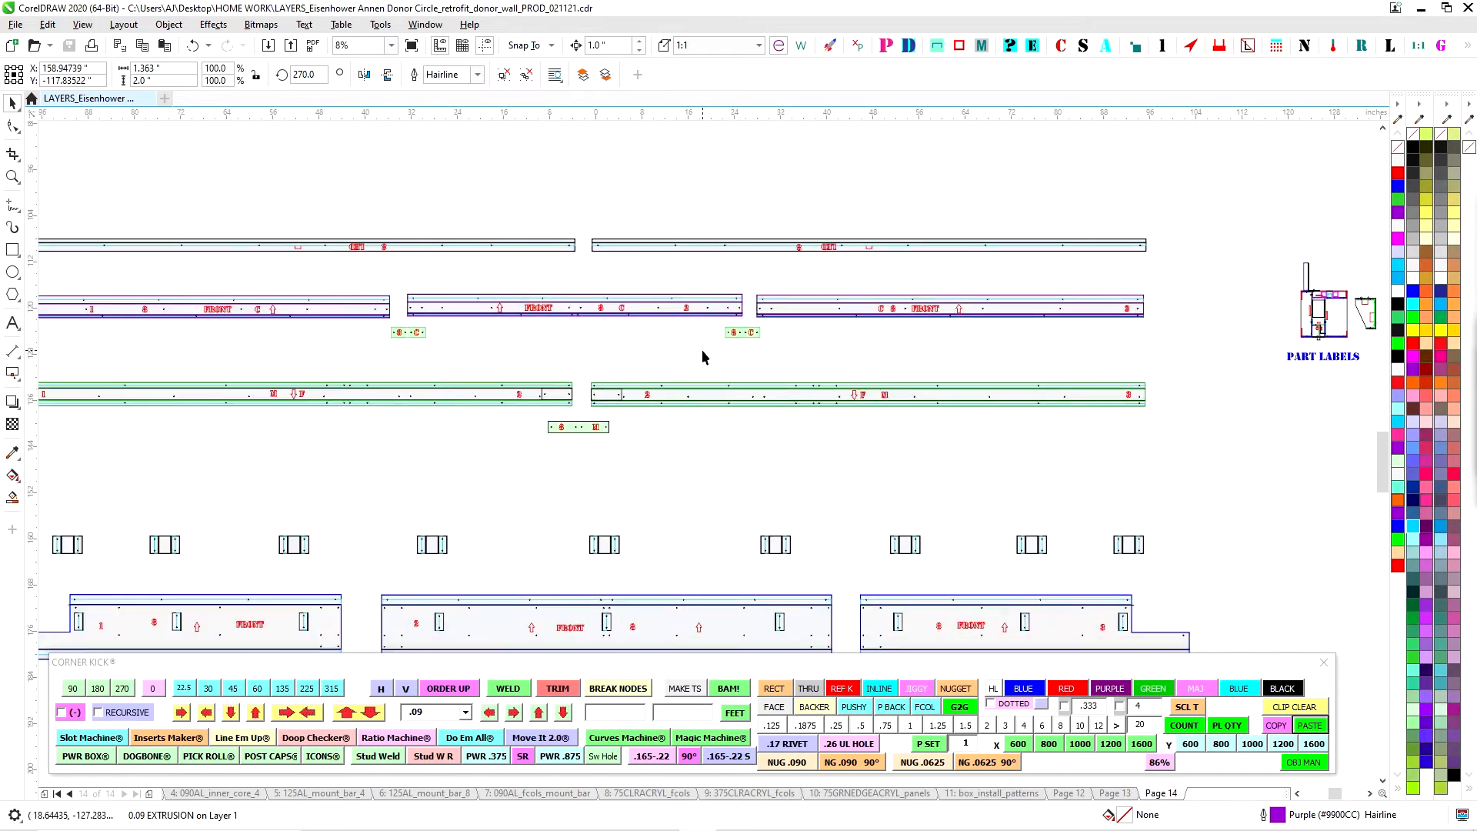
# Nudge the 8 C splice plate between C parts 2 and 3 slightly up and to the left
pyautogui.scroll(2, 752, 339)
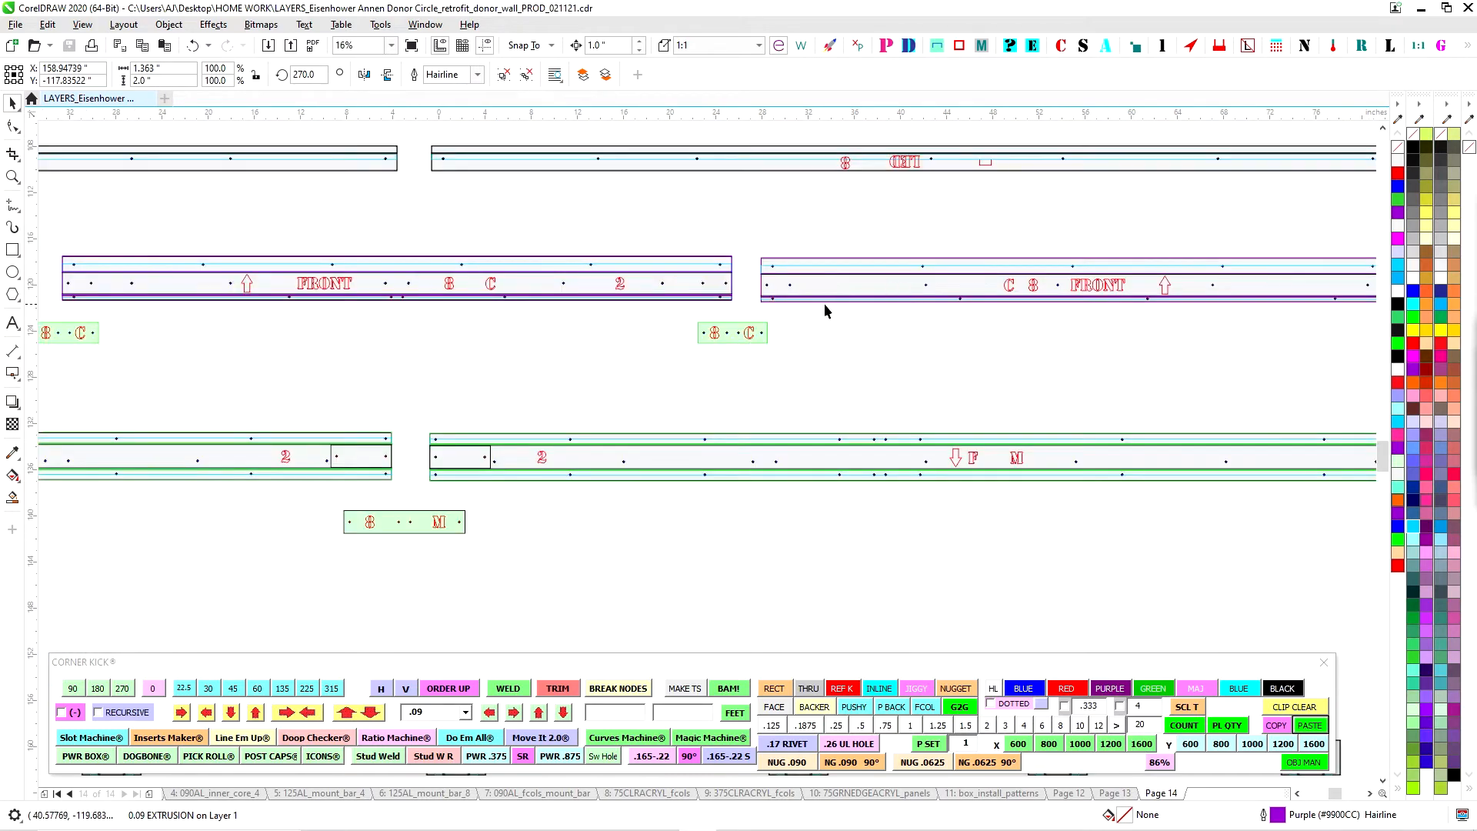
pyautogui.scroll(4, 827, 310)
pyautogui.moveTo(740, 524); pyautogui.dragTo(129, 358)
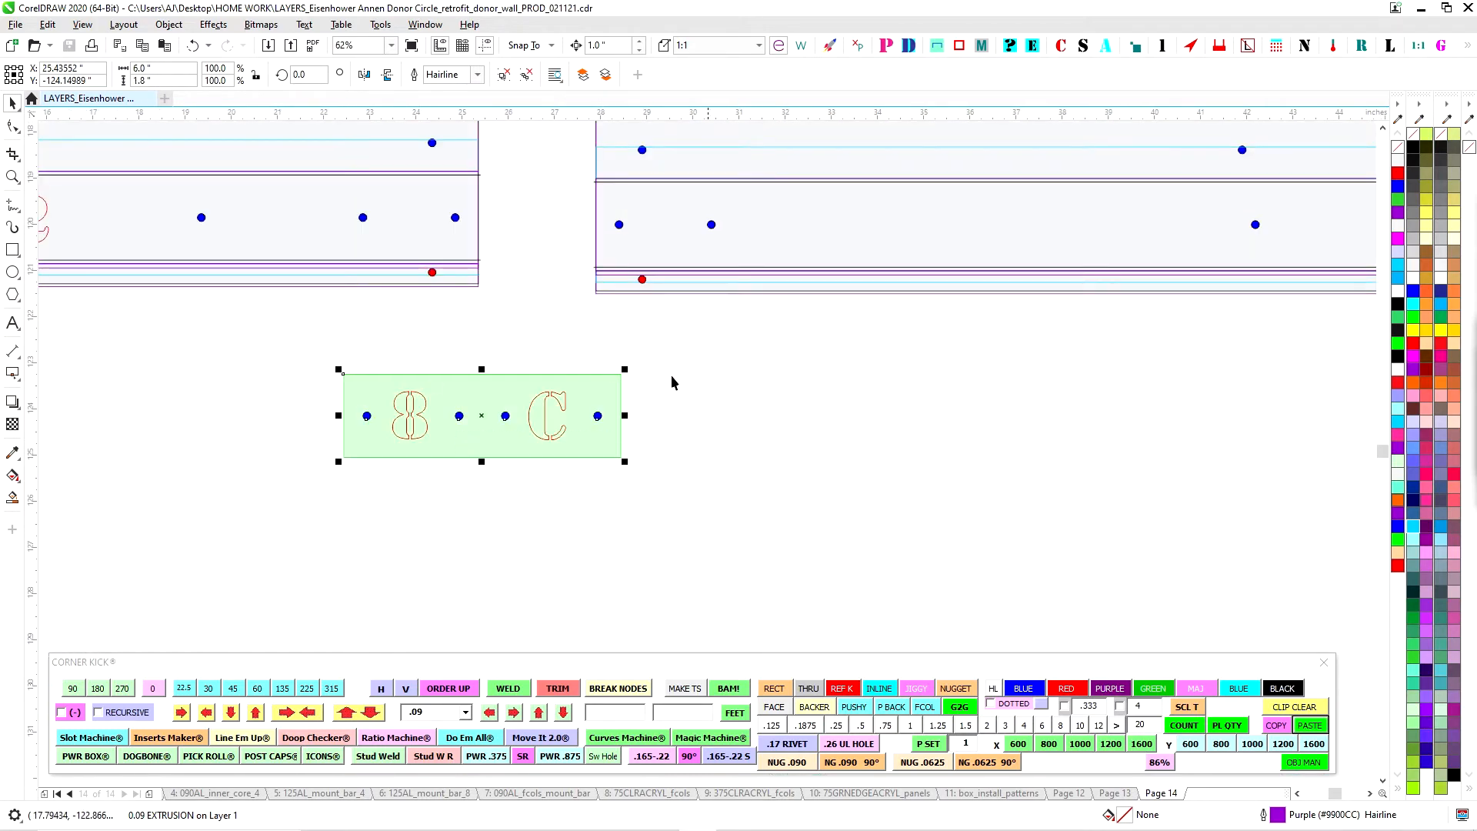
pyautogui.moveTo(467, 416)
pyautogui.mouseDown()
pyautogui.moveTo(505, 231)
pyautogui.moveTo(477, 224)
pyautogui.moveTo(463, 412)
pyautogui.mouseUp()
pyautogui.scroll(-2, 547, 439)
pyautogui.scroll(-2, 881, 401)
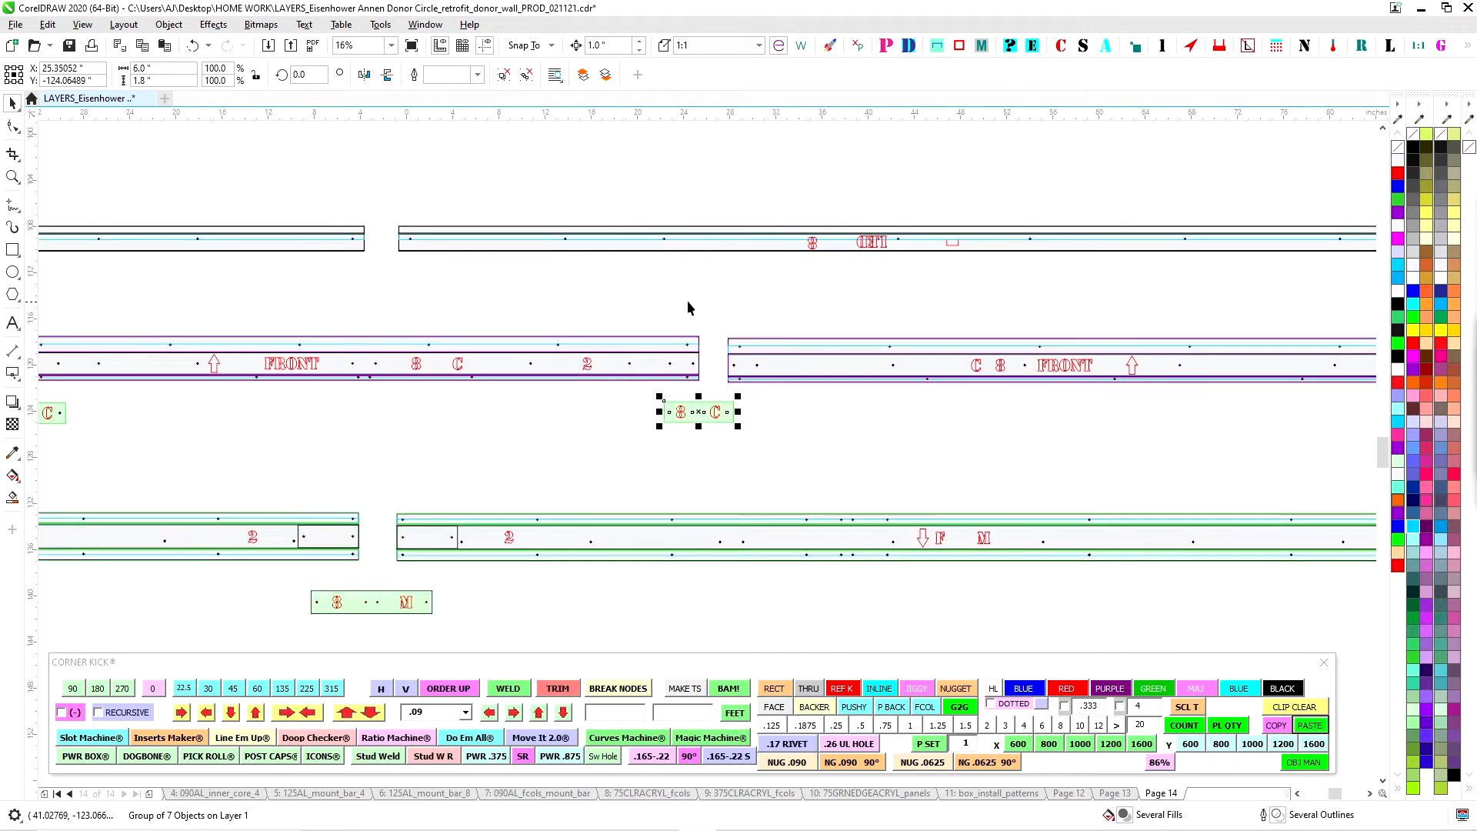
# Select the middle C part and review how it lines up with the neighbouring C parts and splice plates
pyautogui.scroll(-2, 686, 300)
pyautogui.scroll(1, 306, 341)
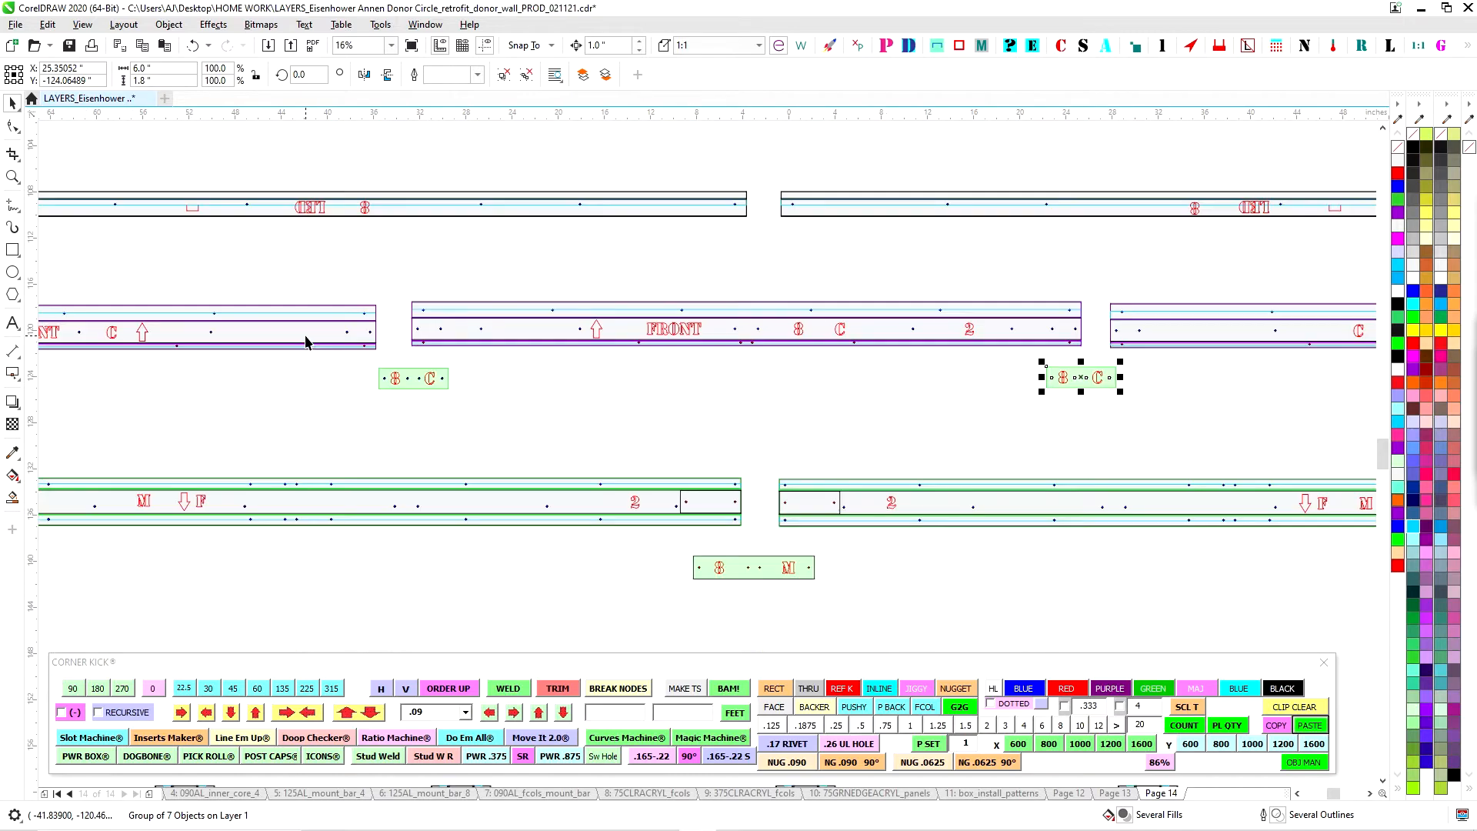
pyautogui.scroll(-1, 418, 308)
pyautogui.click(420, 317)
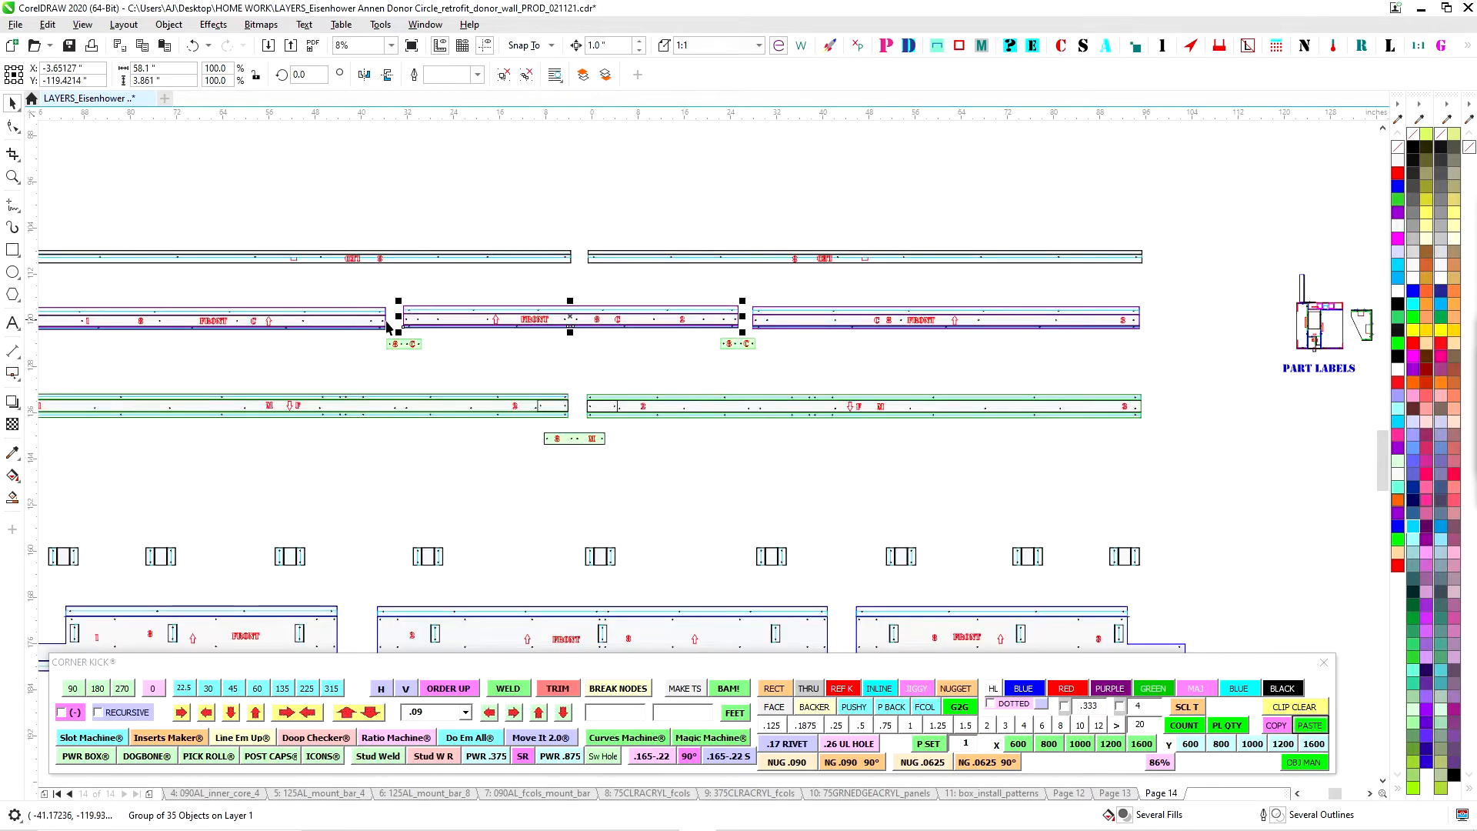
pyautogui.scroll(1, 508, 308)
pyautogui.scroll(-2, 446, 339)
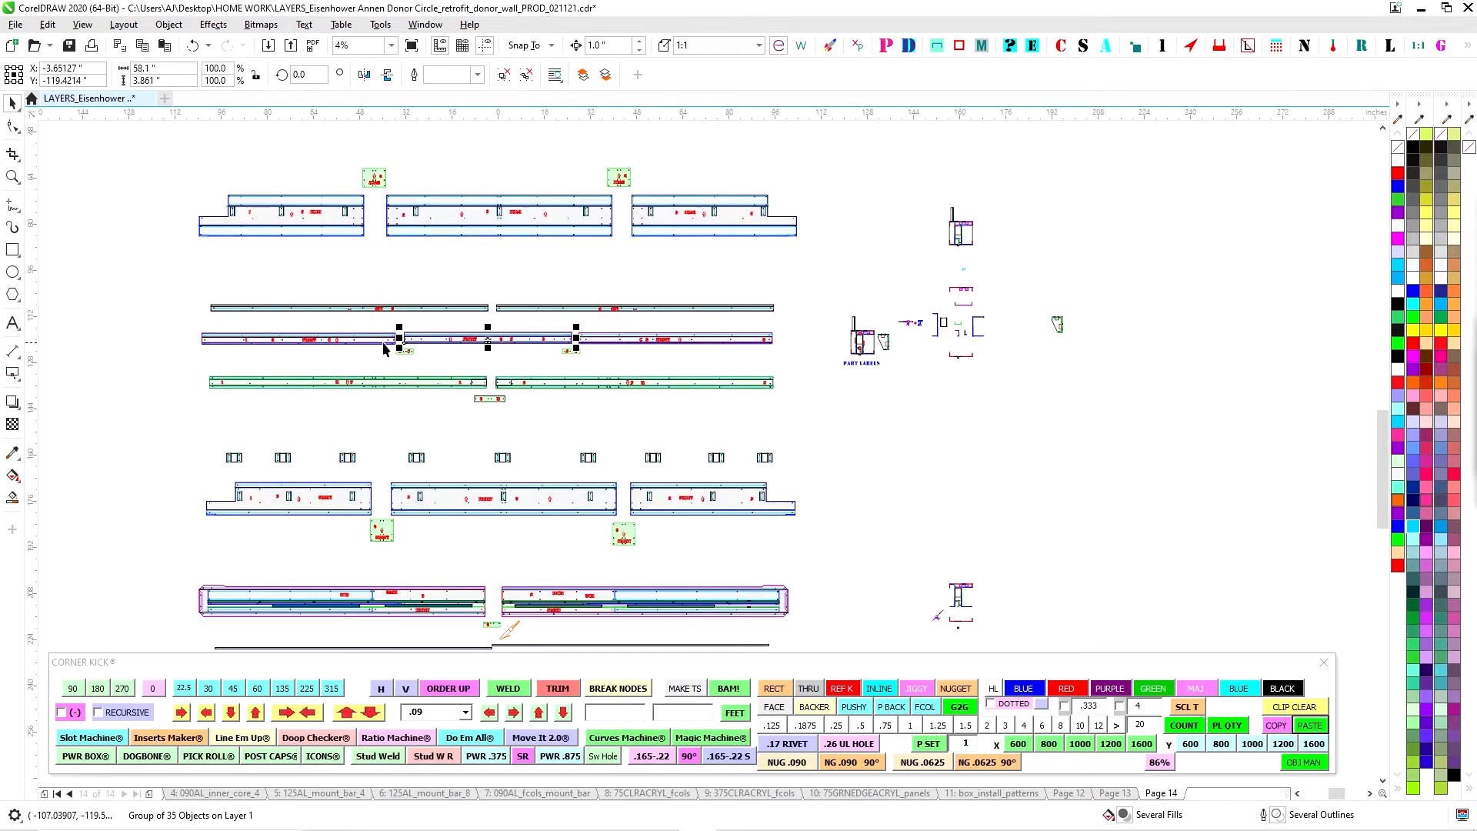
# Shift the first BACK splice plate slightly and move the middle BACK panel left toward the first BACK panel
pyautogui.scroll(2, 383, 188)
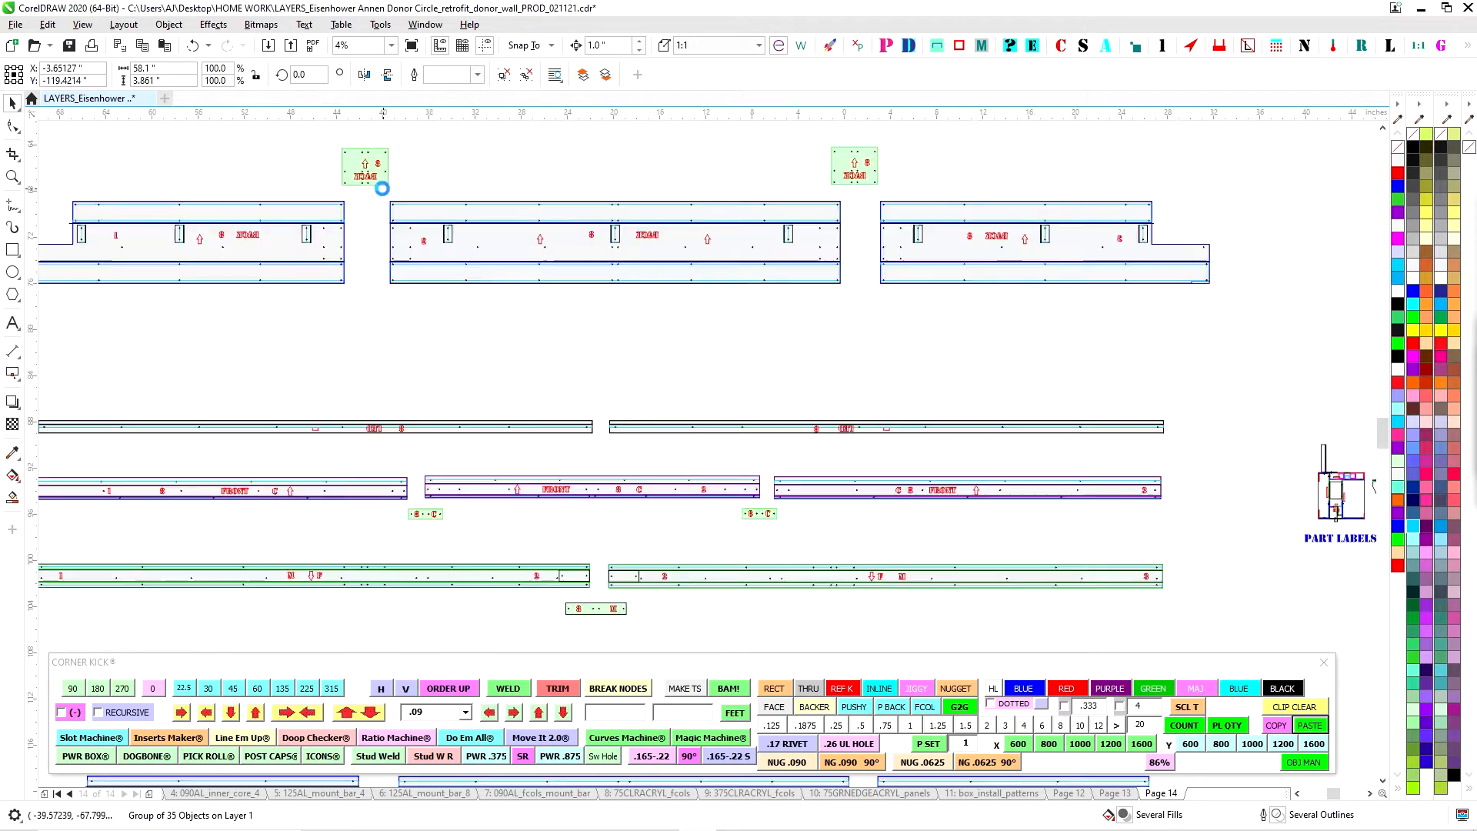
pyautogui.moveTo(335, 154)
pyautogui.mouseDown()
pyautogui.moveTo(319, 311)
pyautogui.moveTo(381, 177)
pyautogui.moveTo(331, 159)
pyautogui.mouseUp()
pyautogui.moveTo(520, 295)
pyautogui.mouseDown()
pyautogui.moveTo(430, 306)
pyautogui.moveTo(492, 297)
pyautogui.mouseUp()
pyautogui.scroll(-3, 611, 192)
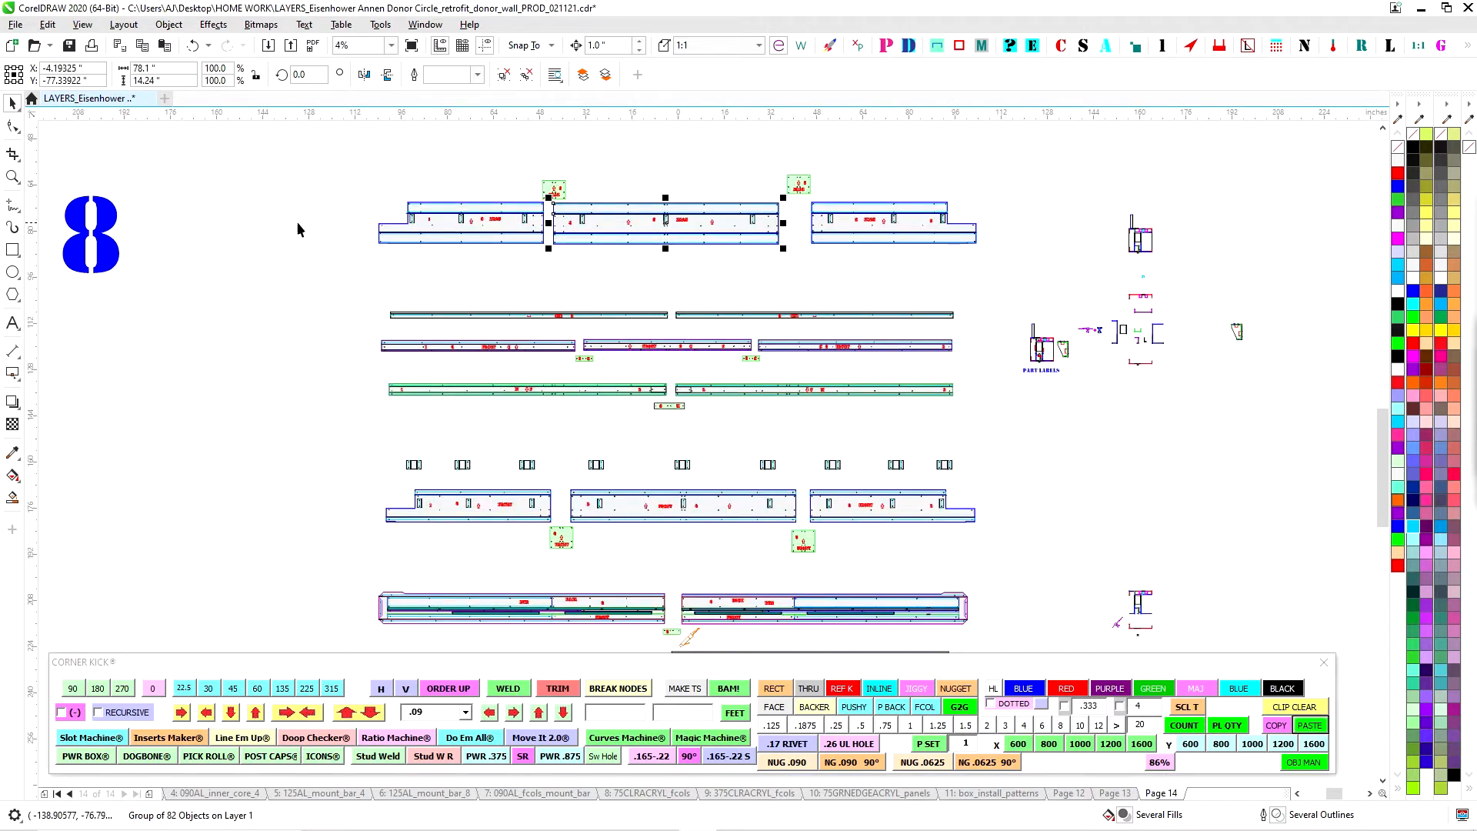
# Inspect the joint between the two M parts, comparing their outlined splice areas and holes with the 8 M splice plate
pyautogui.scroll(1, 593, 353)
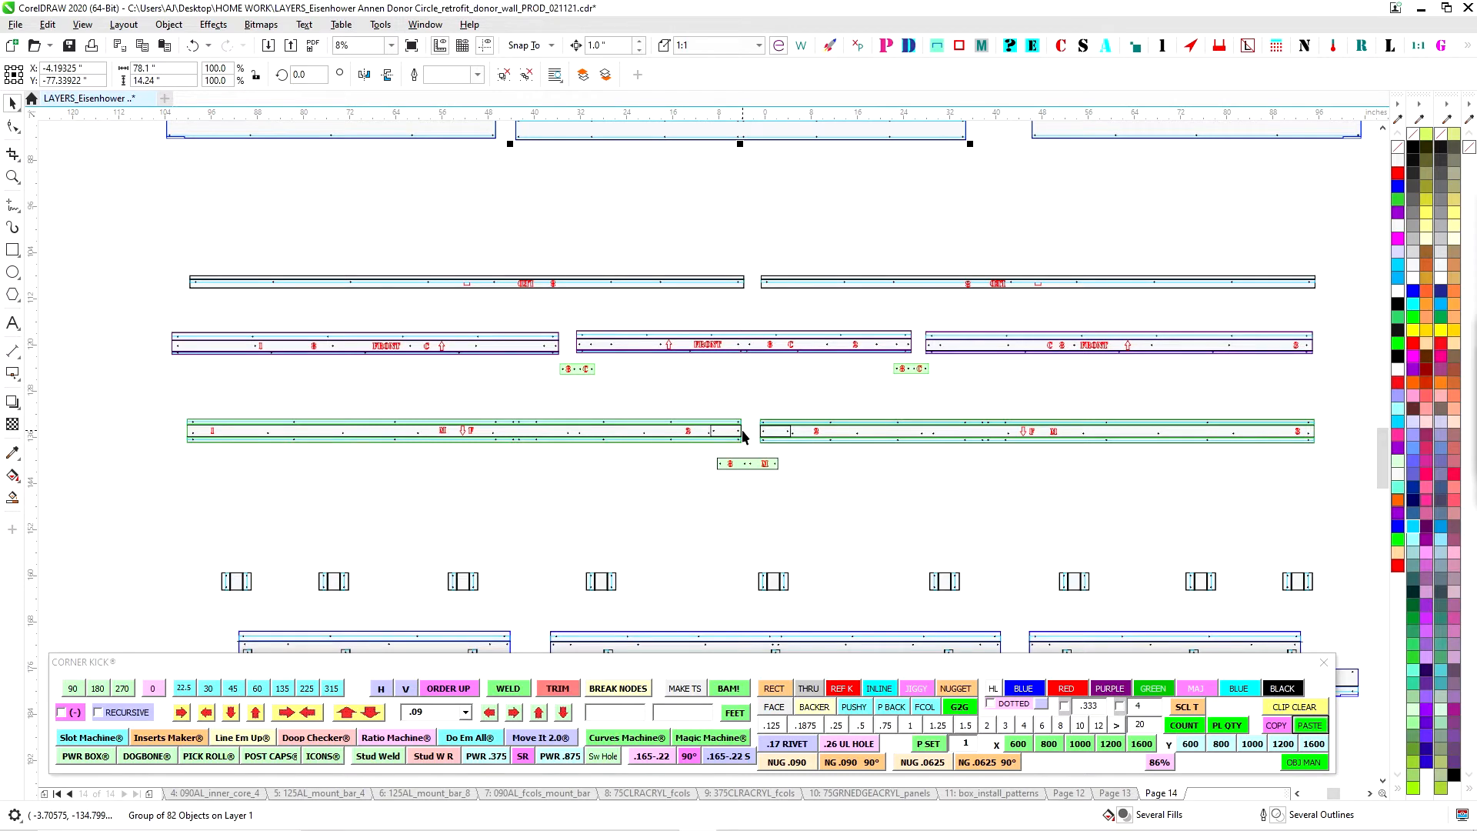
pyautogui.scroll(1, 744, 455)
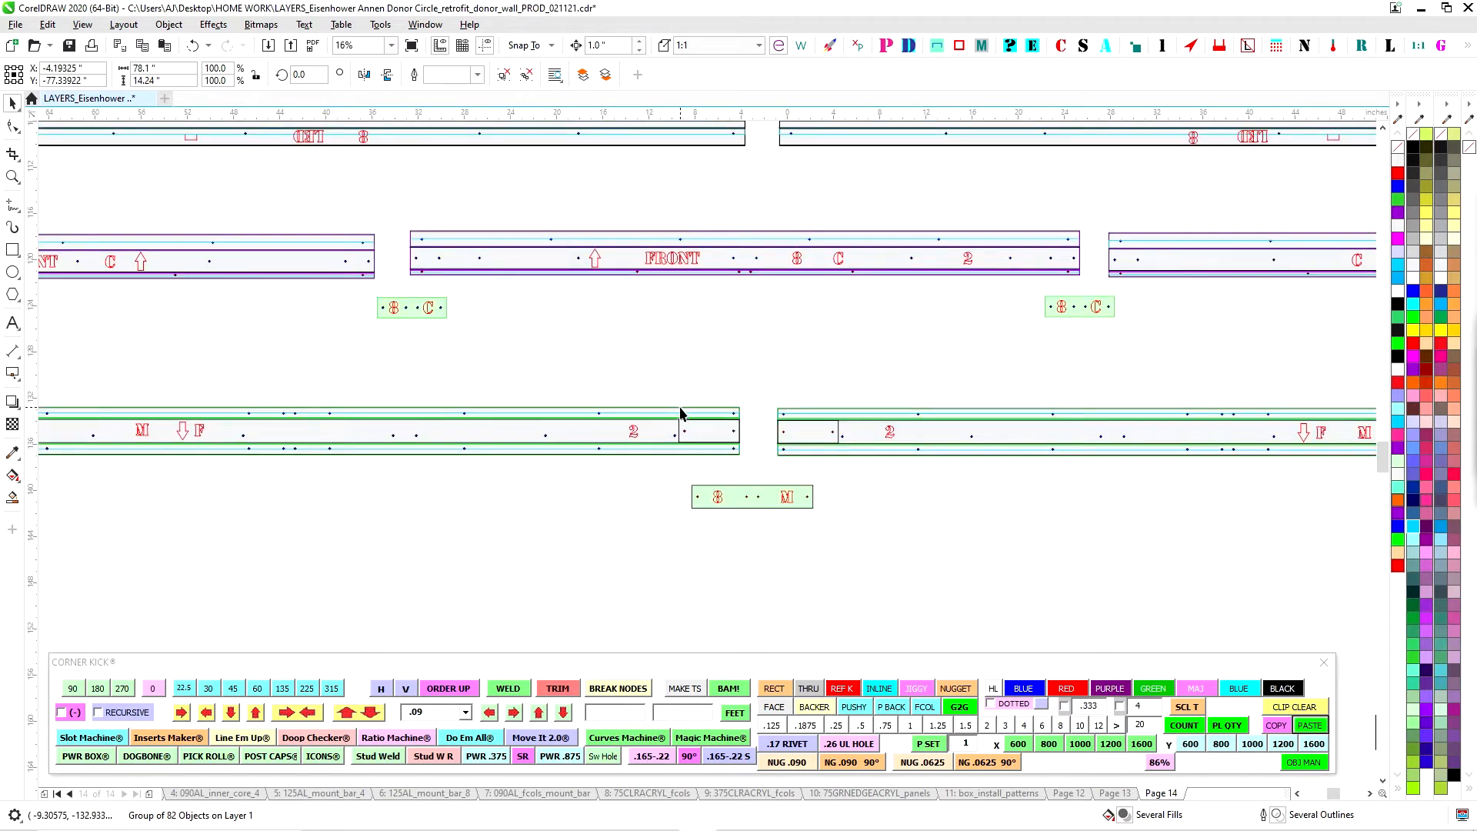
pyautogui.scroll(1, 834, 424)
pyautogui.scroll(-2, 731, 425)
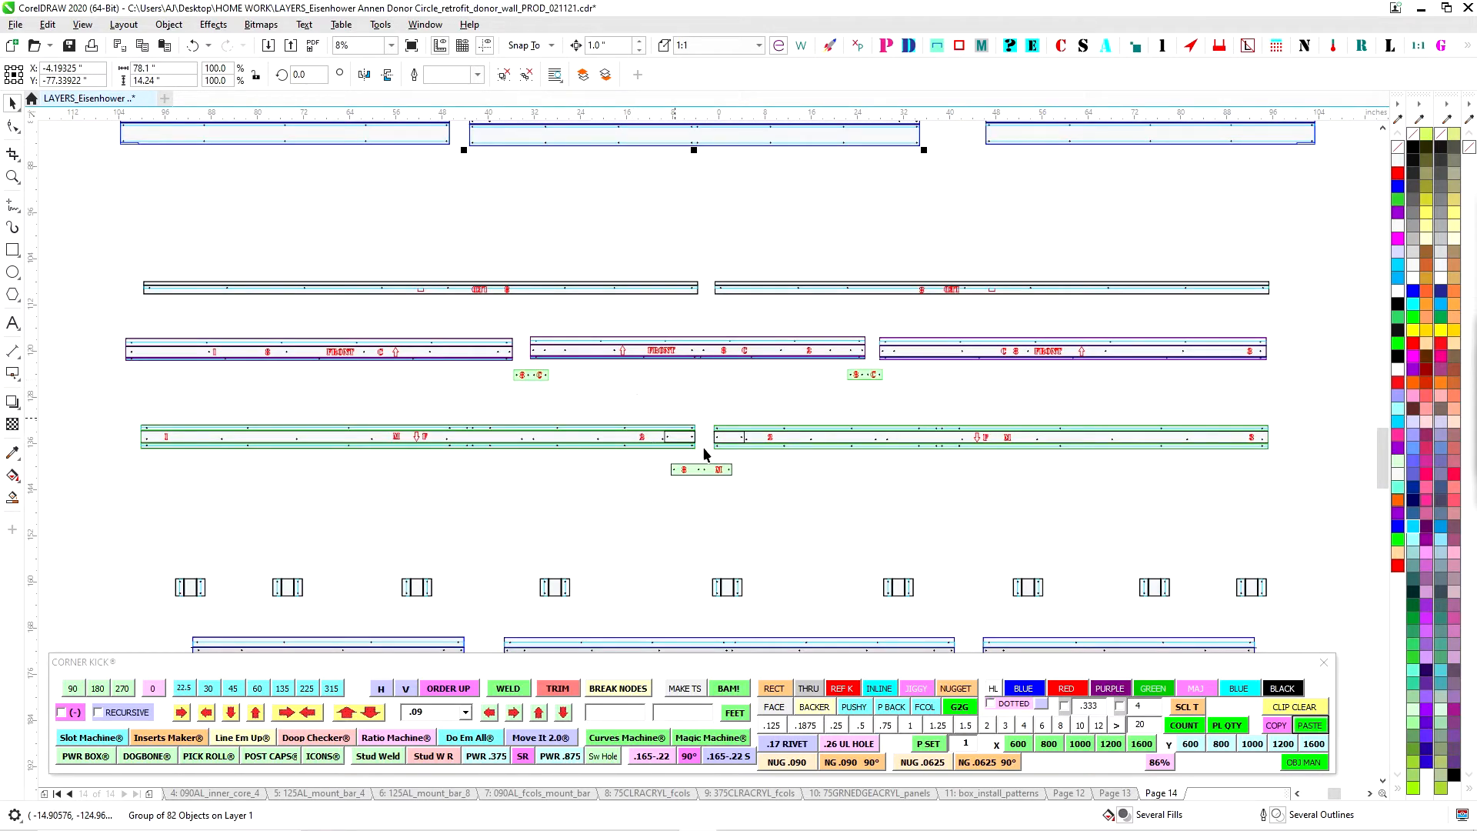
pyautogui.scroll(1, 630, 446)
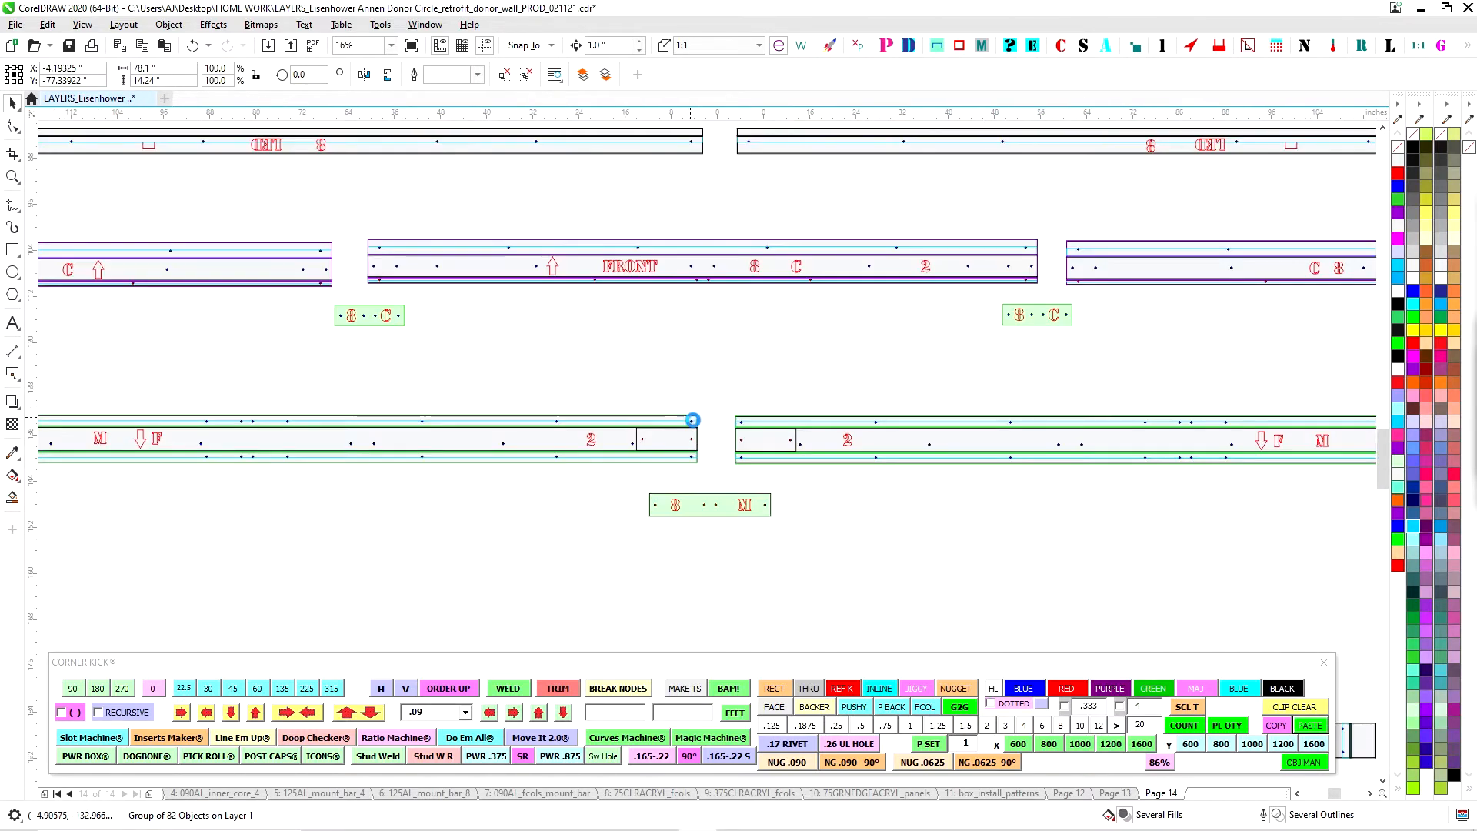
pyautogui.scroll(-1, 572, 460)
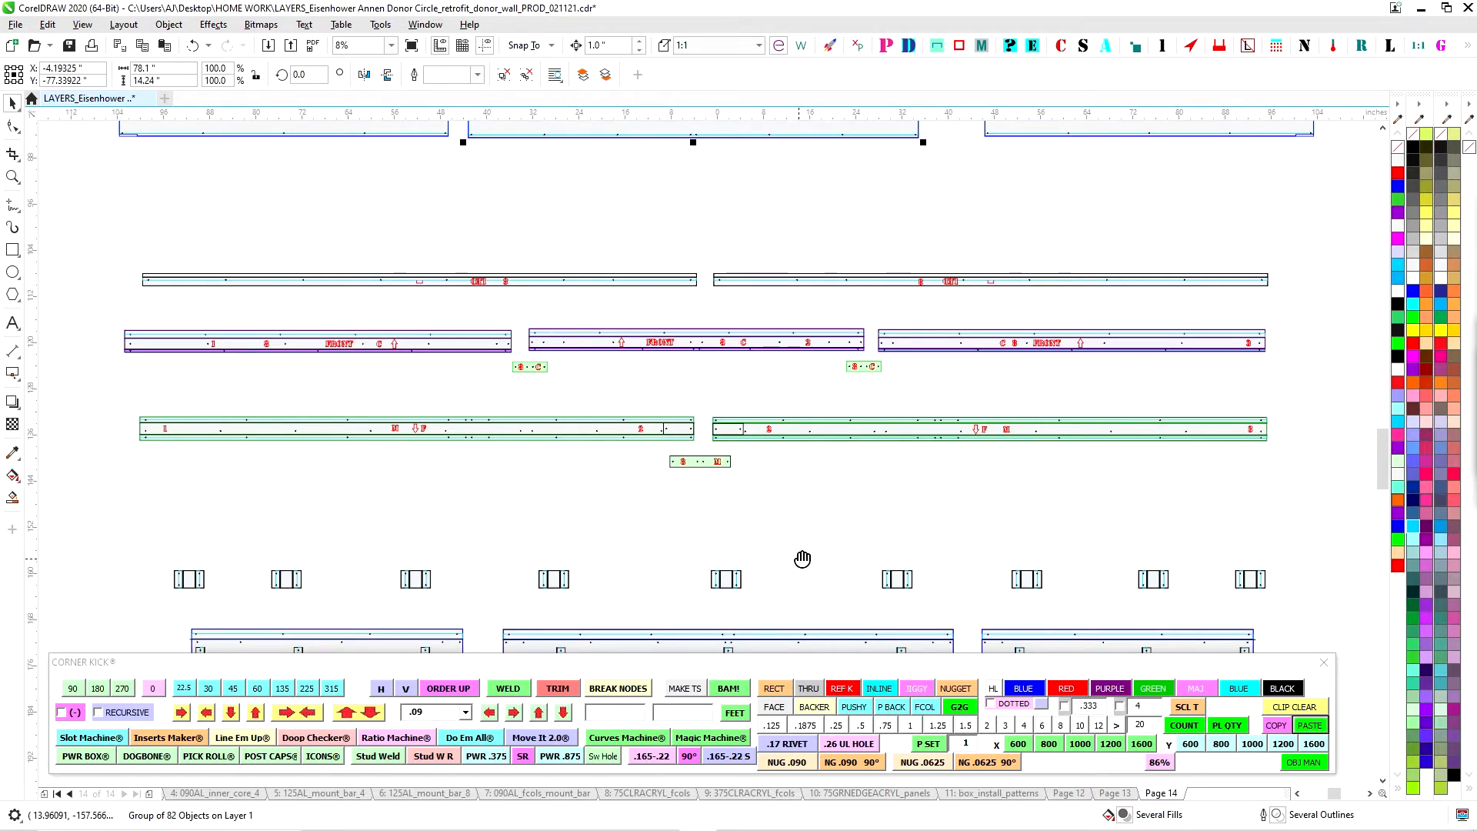
# Examine the separated FRONT panels and the row of small brackets above them, including the slots and holes
pyautogui.moveTo(802, 559); pyautogui.dragTo(874, 383)
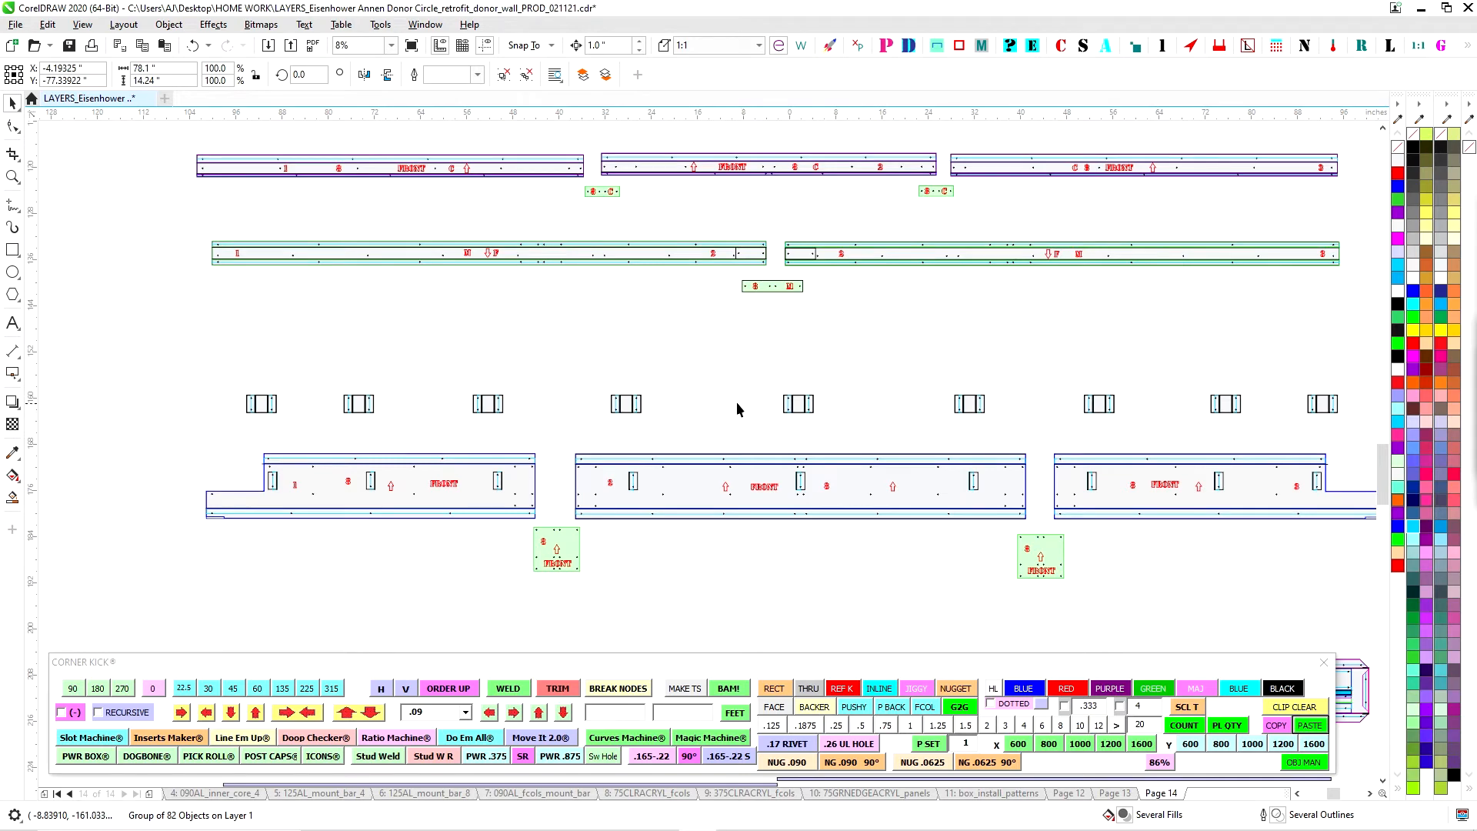
pyautogui.scroll(3, 1036, 490)
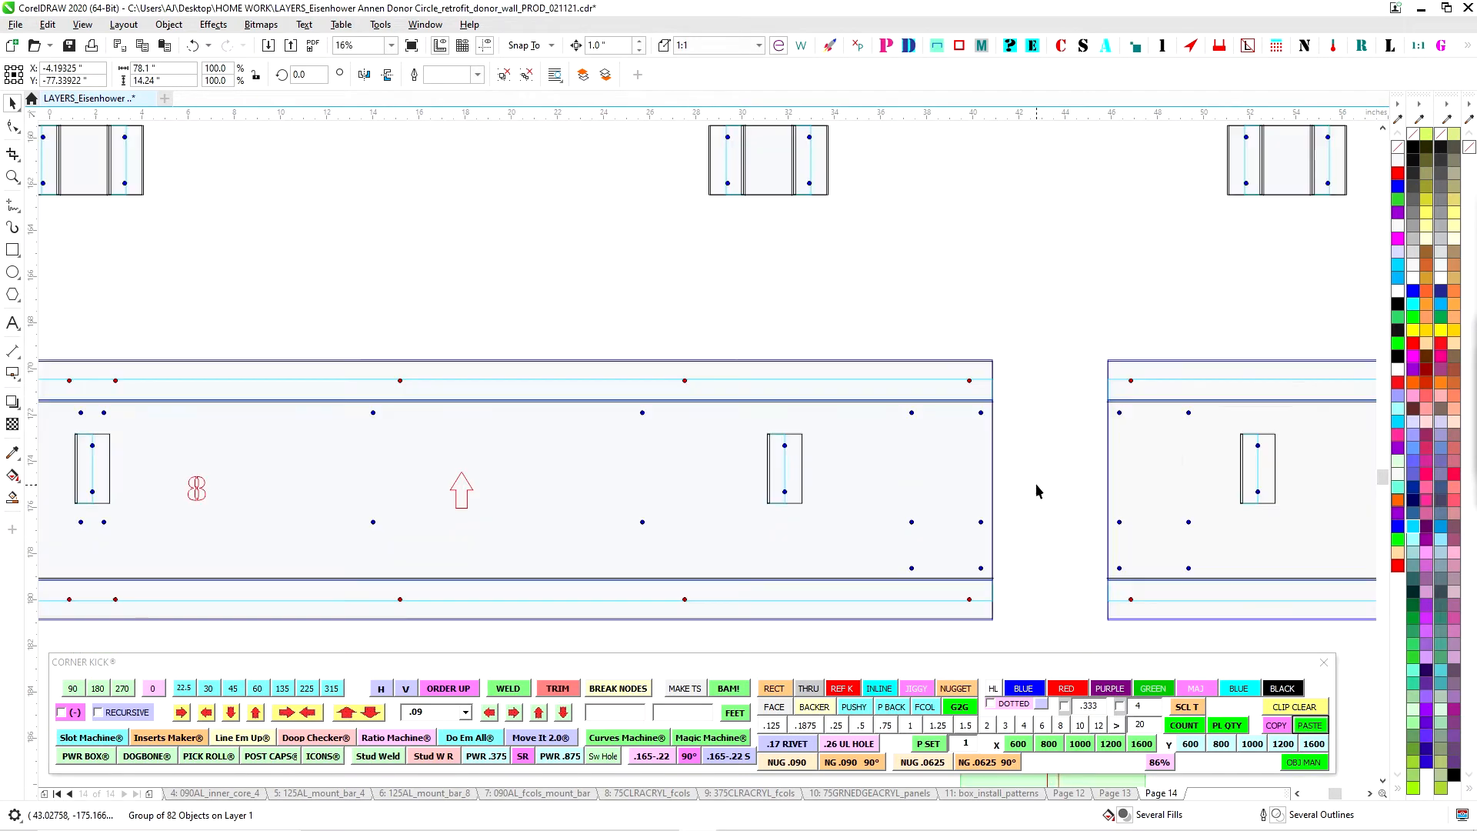
pyautogui.scroll(-2, 981, 625)
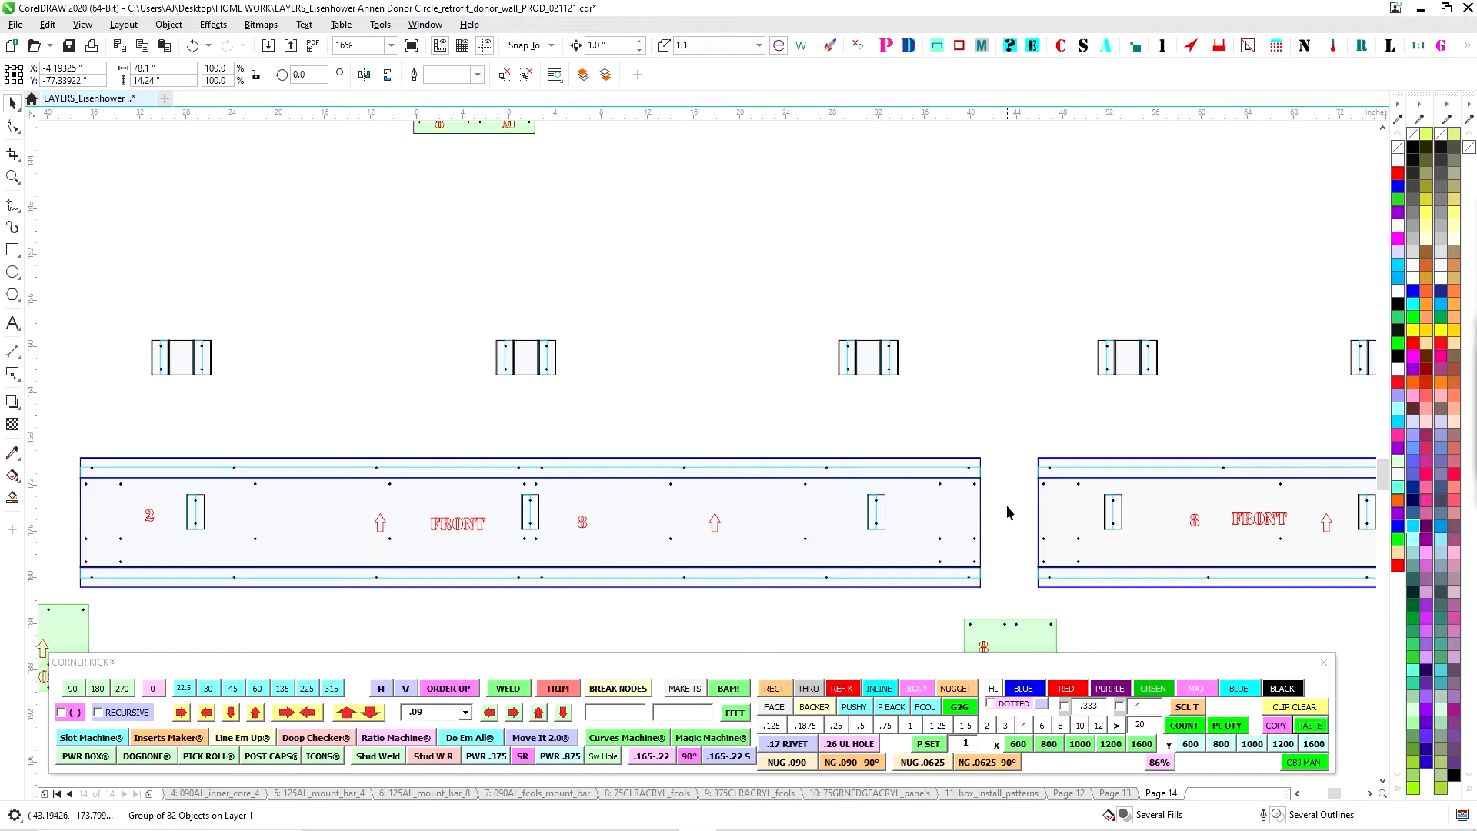
# Nudge the small black L-shaped profile in the exploded section left 2 inches against the C profile
pyautogui.scroll(-2, 1006, 505)
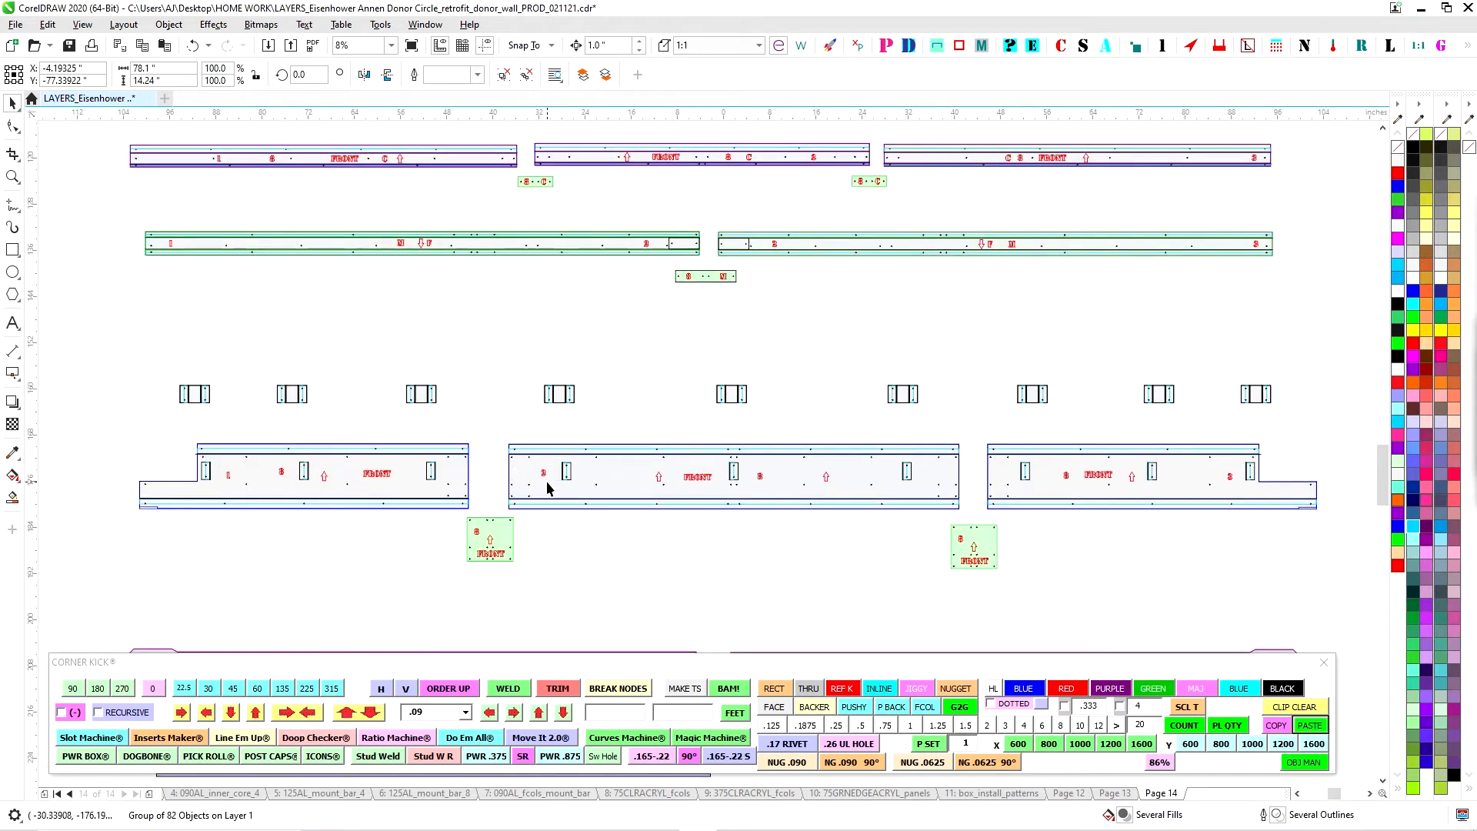
pyautogui.scroll(-2, 727, 471)
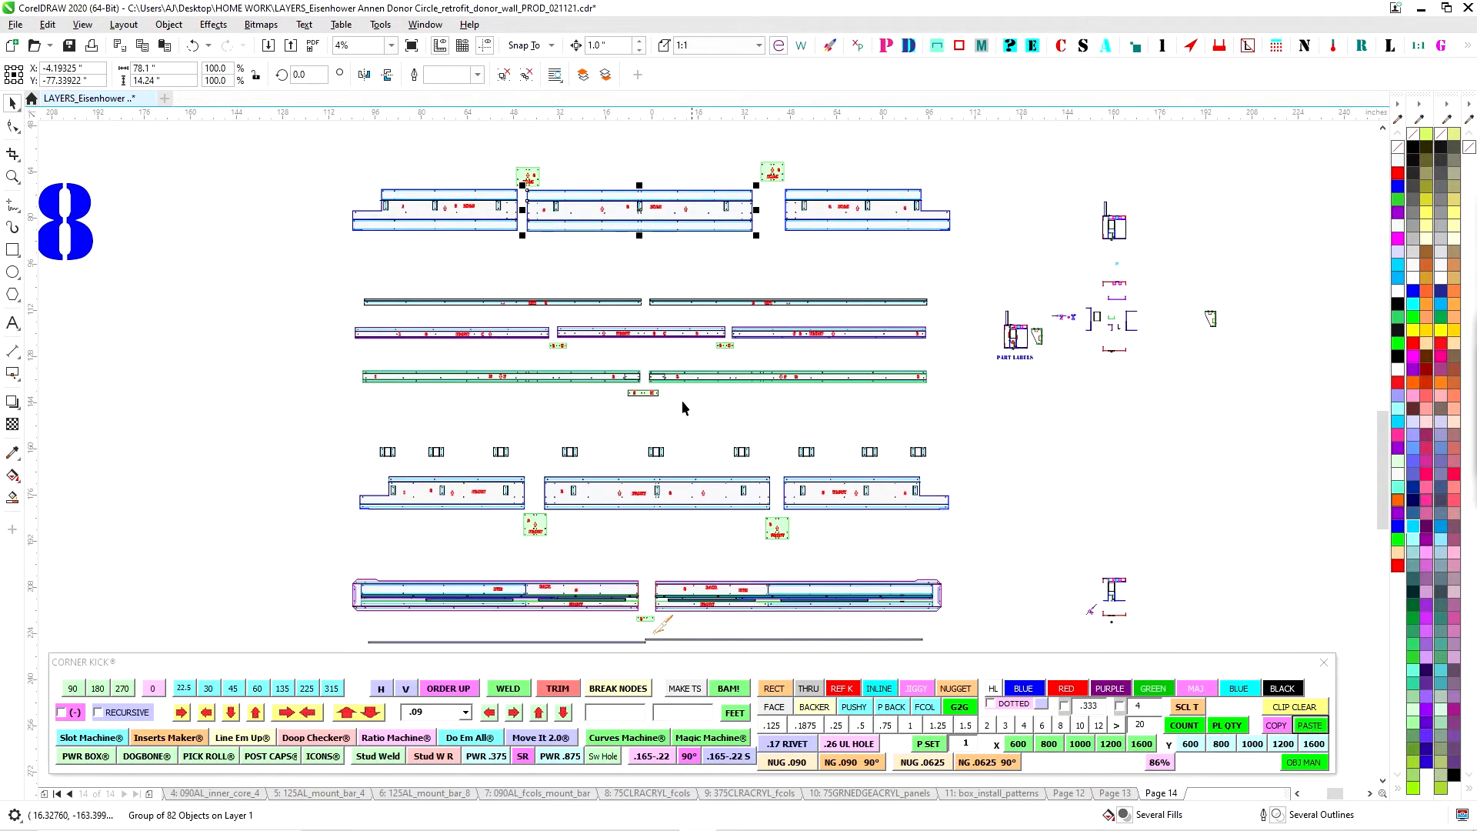
pyautogui.scroll(6, 1069, 307)
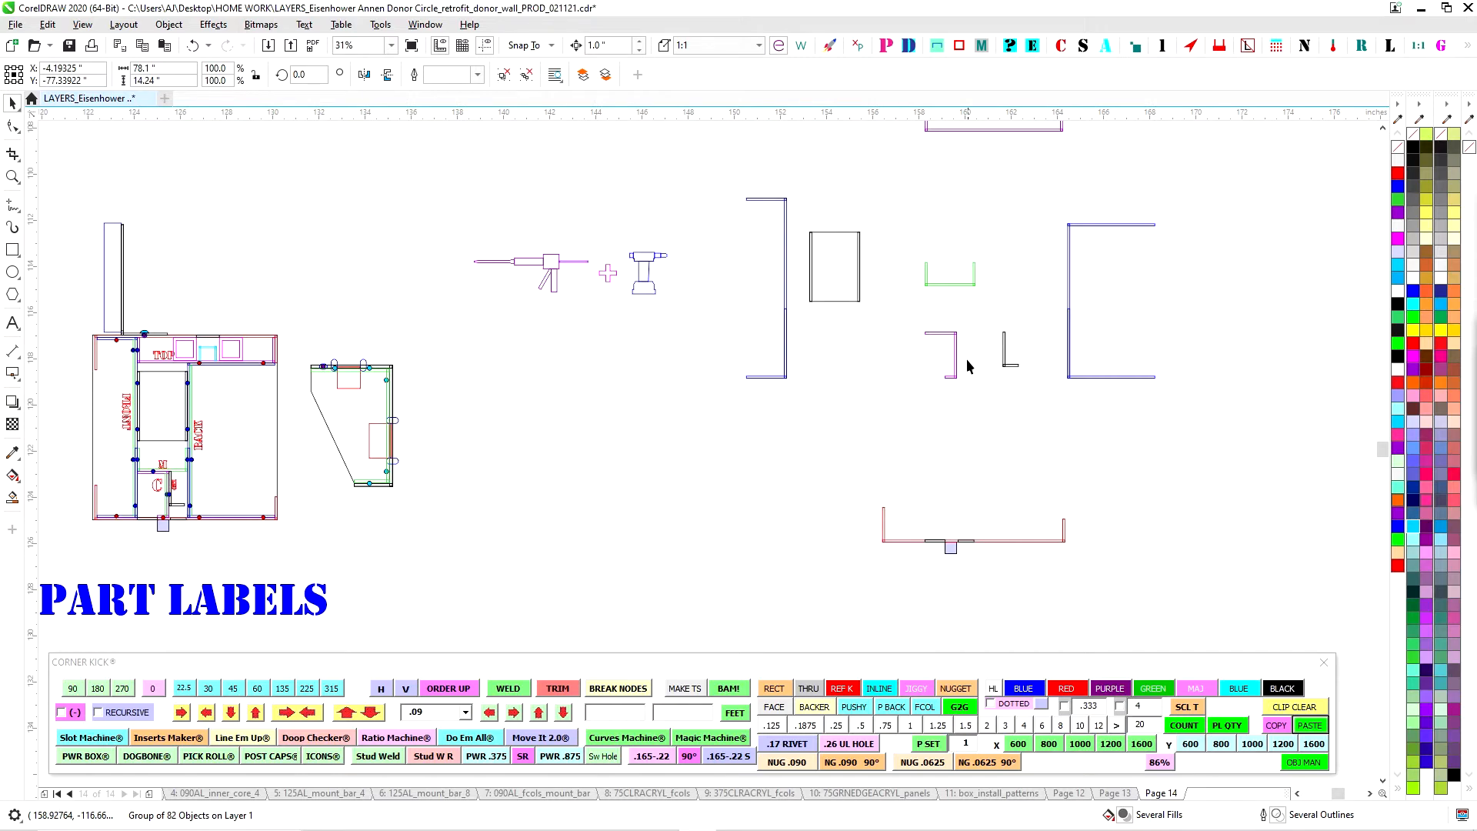
pyautogui.moveTo(1053, 418); pyautogui.dragTo(1049, 419)
pyautogui.scroll(1, 168, 486)
pyautogui.scroll(-3, 167, 486)
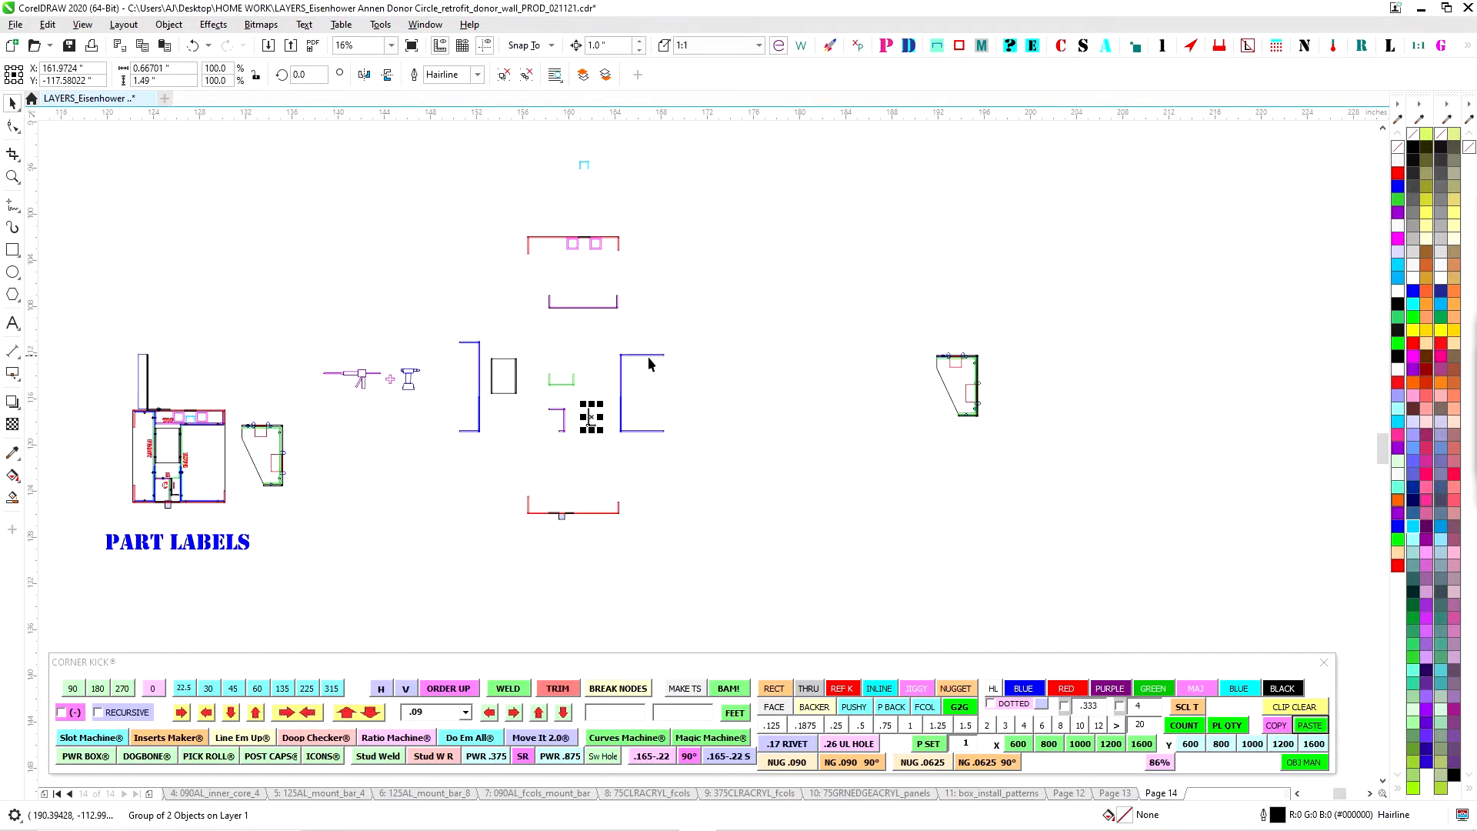
pyautogui.scroll(2, 579, 417)
pyautogui.press('Left')
pyautogui.press('Left')
# Move the rivet gun and drill symbols beside the BACK profile and nudge the green M channel down 2 inches onto the C profile
pyautogui.moveTo(121, 295); pyautogui.dragTo(329, 366)
pyautogui.moveTo(218, 340); pyautogui.dragTo(837, 403)
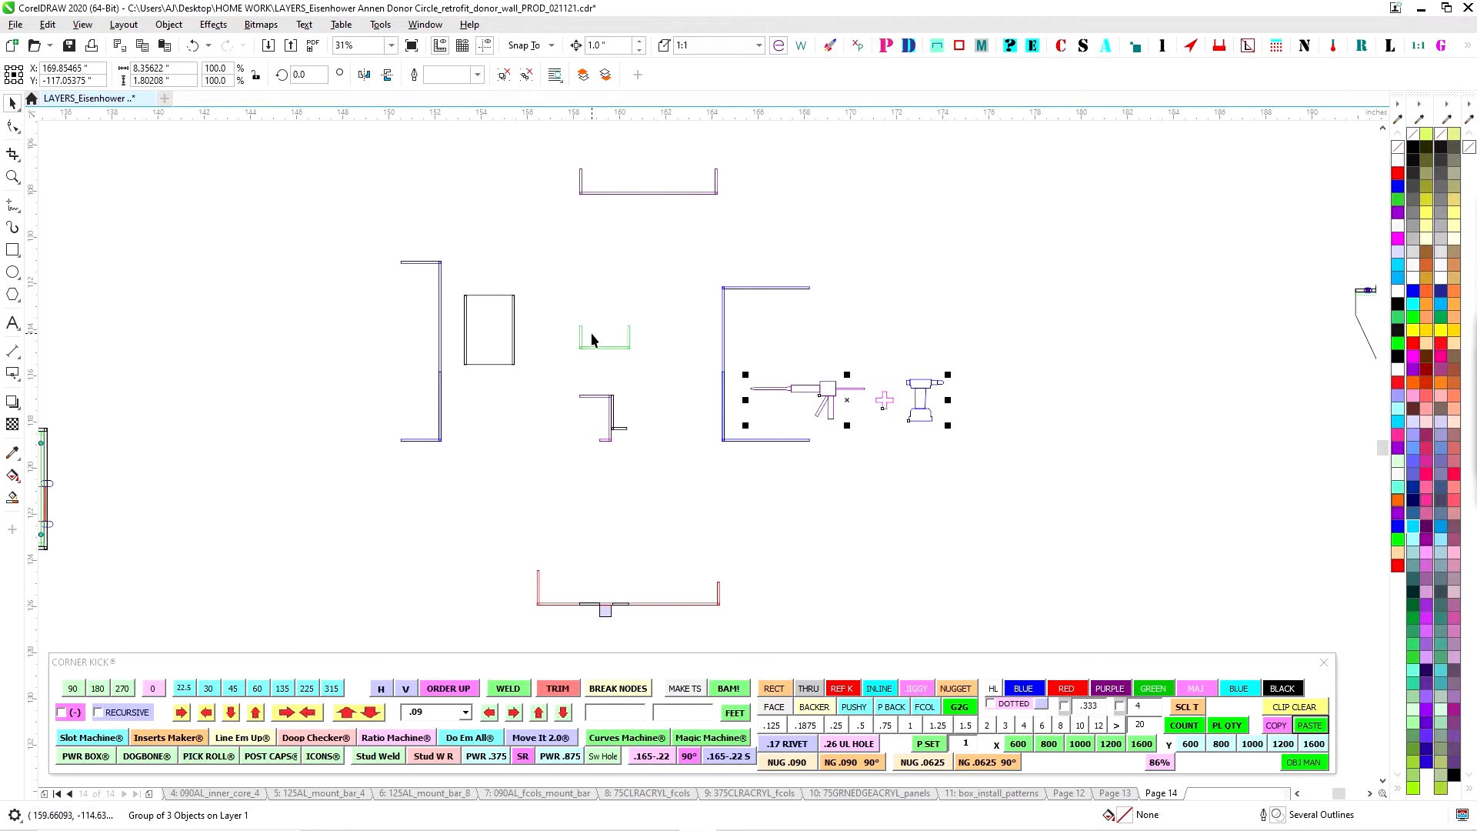
pyautogui.scroll(2, 592, 334)
pyautogui.click(569, 332)
pyautogui.press('Down')
pyautogui.press('Down')
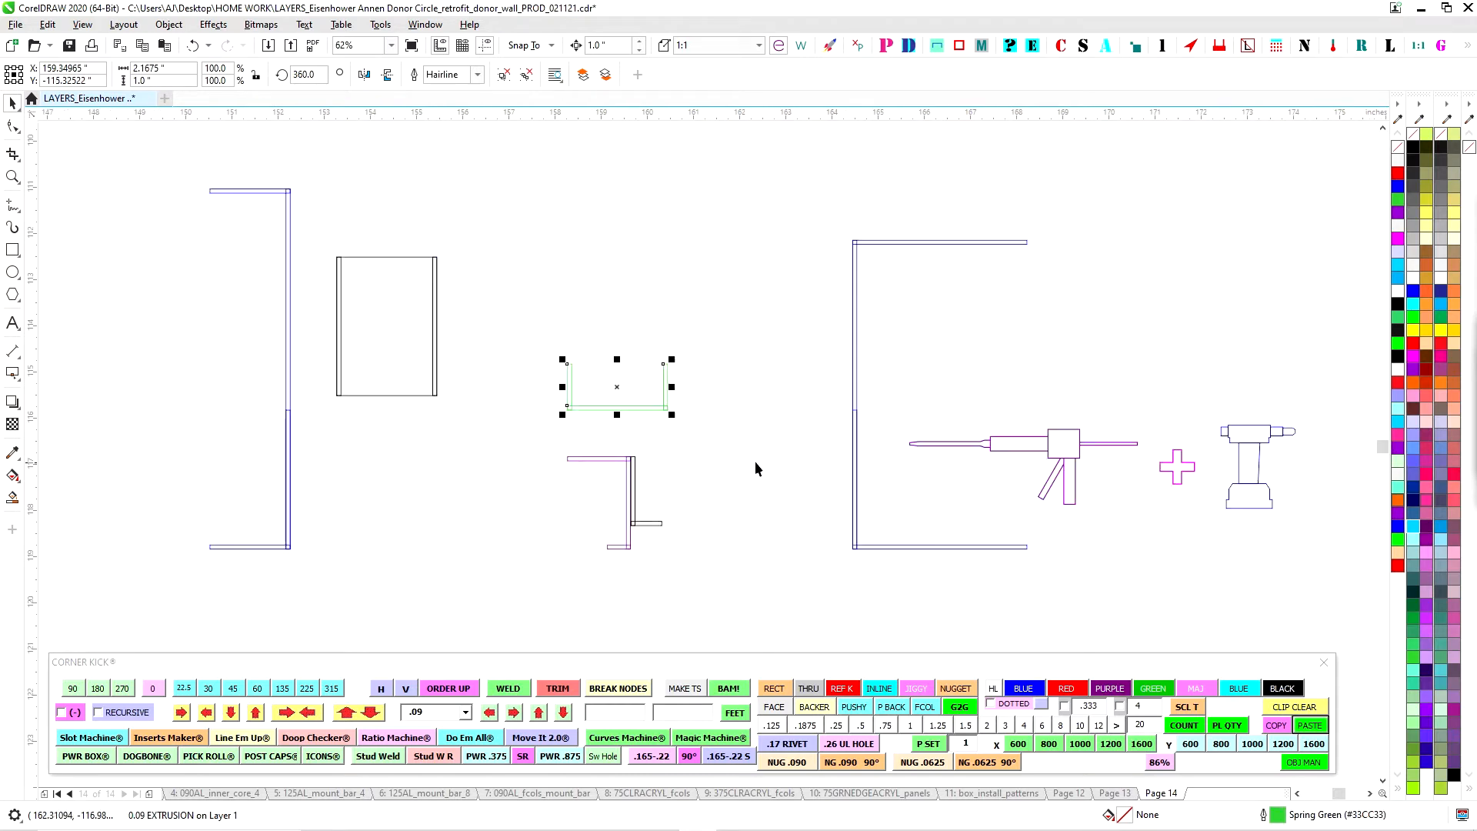
# Compare the labelled assembly section with the long C and M parts and their splice plates
pyautogui.hscroll(-8, 640, 486)
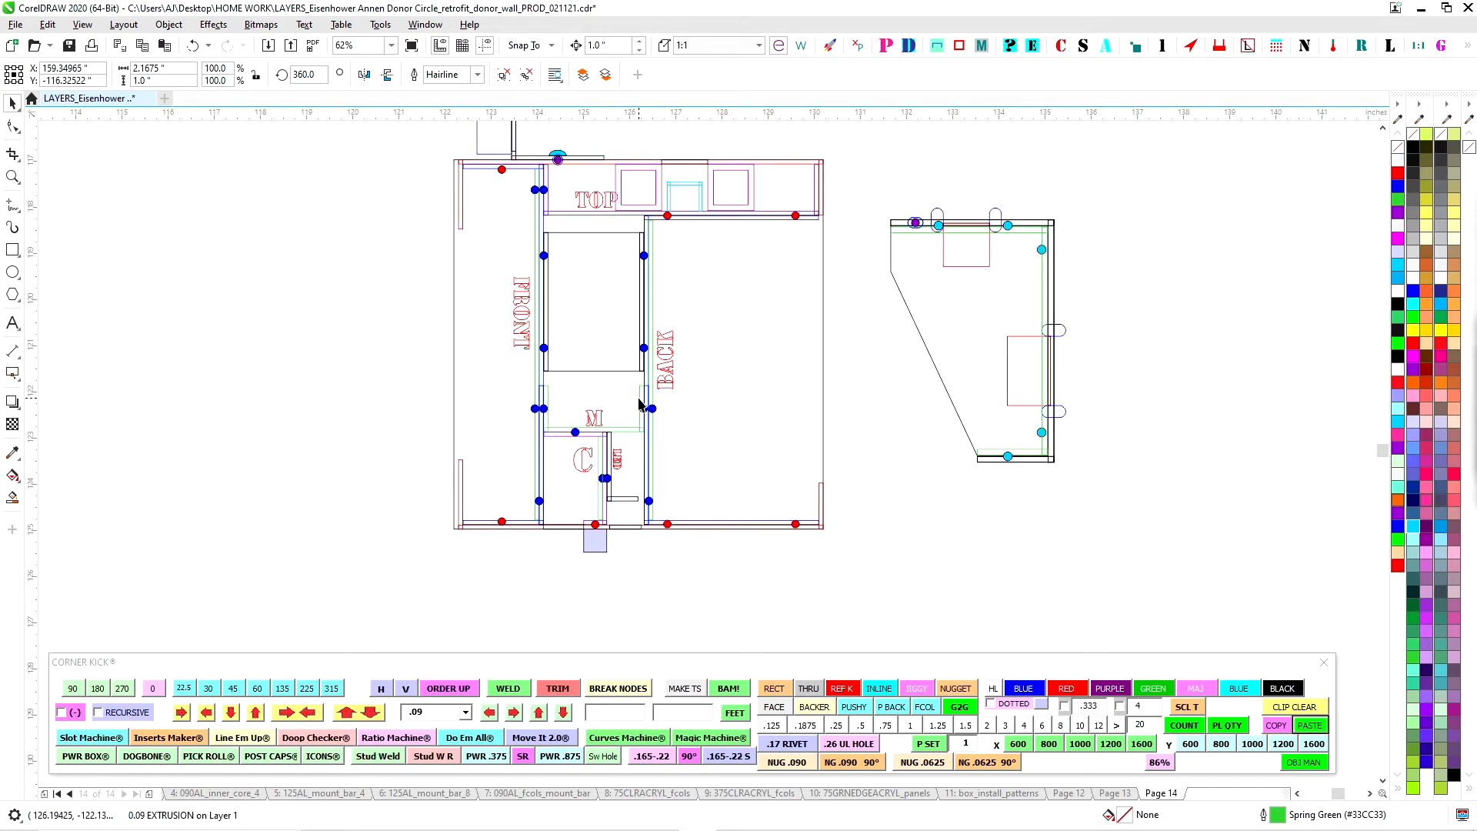
pyautogui.scroll(-6, 758, 427)
pyautogui.scroll(2, 445, 459)
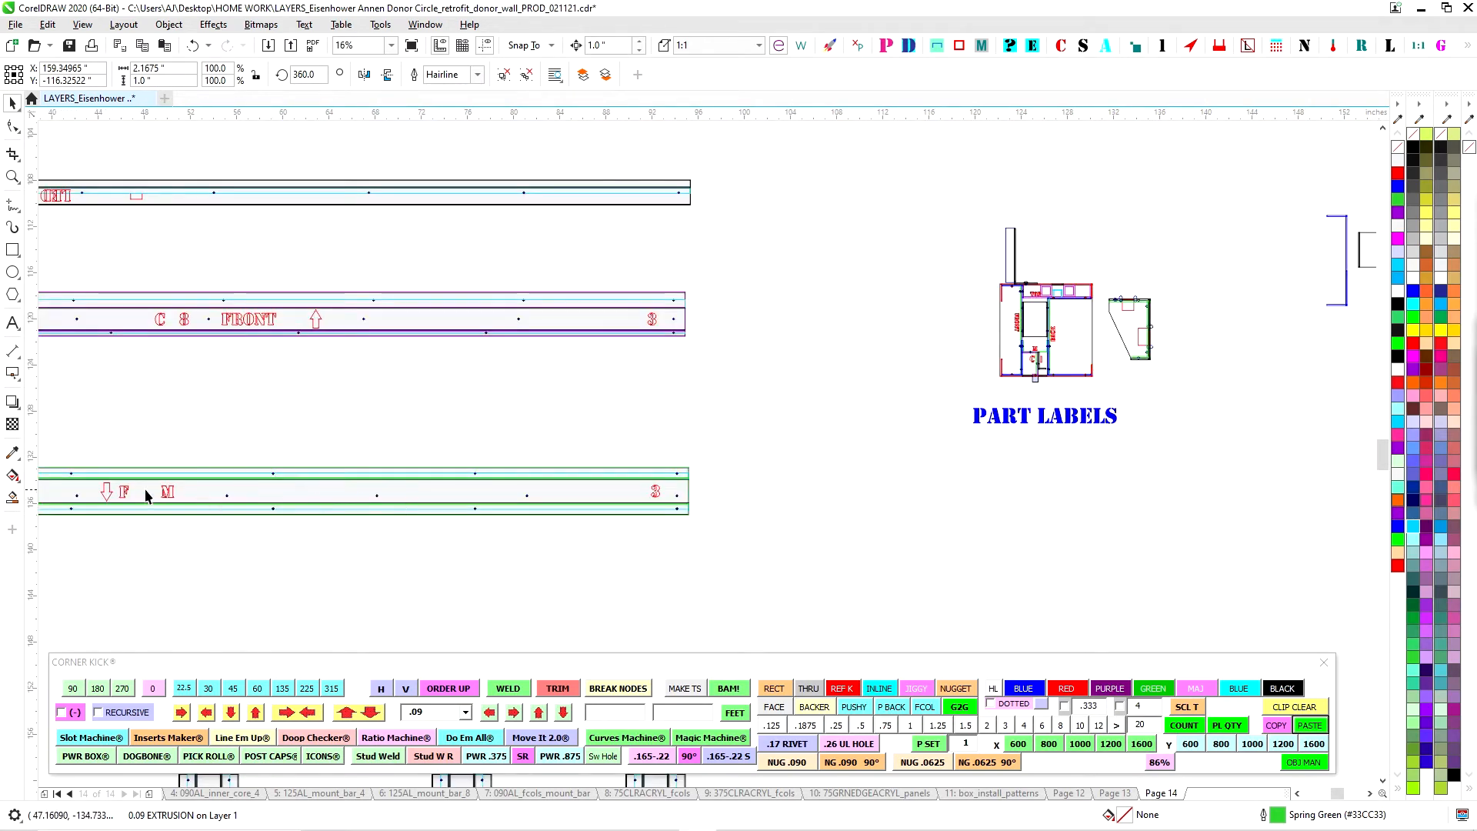
pyautogui.moveTo(349, 409); pyautogui.dragTo(875, 443)
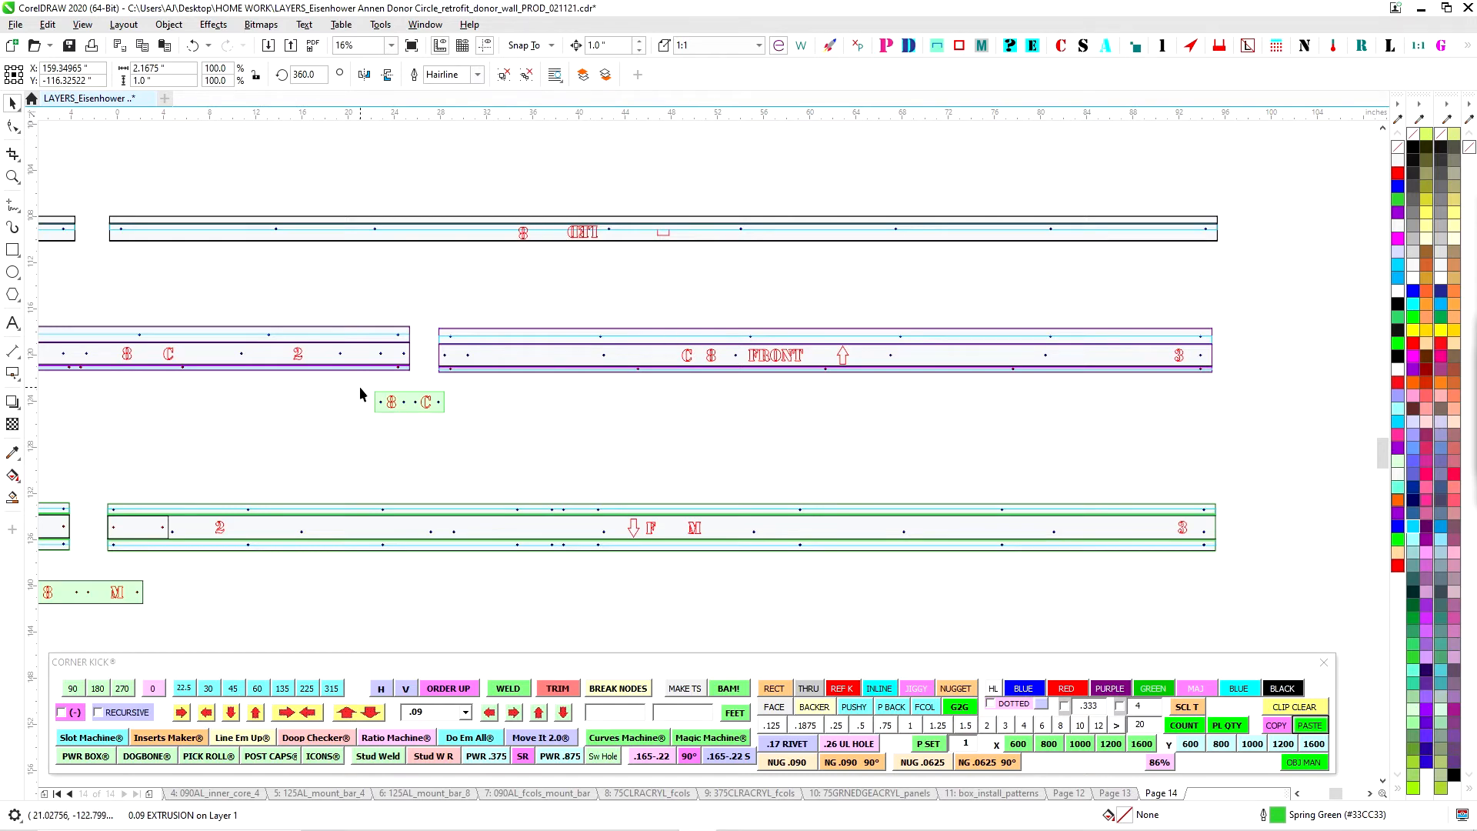
pyautogui.scroll(-2, 678, 536)
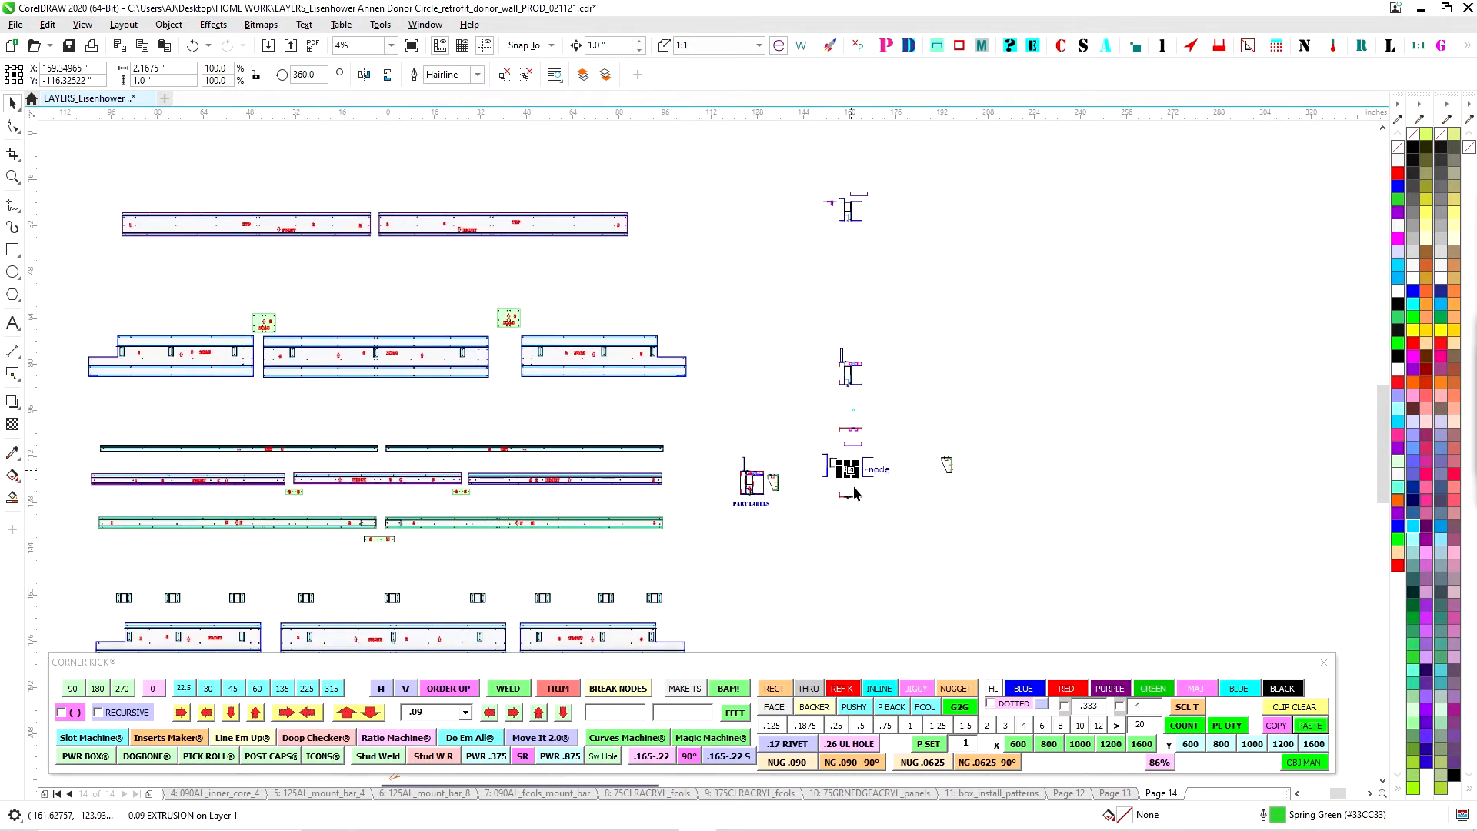
# Pick out the joined C, M and L profiles, the BACK profile, the FRONT profile and the box bracket in turn
pyautogui.scroll(3, 854, 469)
pyautogui.moveTo(1036, 478)
pyautogui.mouseDown()
pyautogui.moveTo(690, 478)
pyautogui.moveTo(1041, 460)
pyautogui.mouseUp()
pyautogui.moveTo(736, 430); pyautogui.dragTo(897, 588)
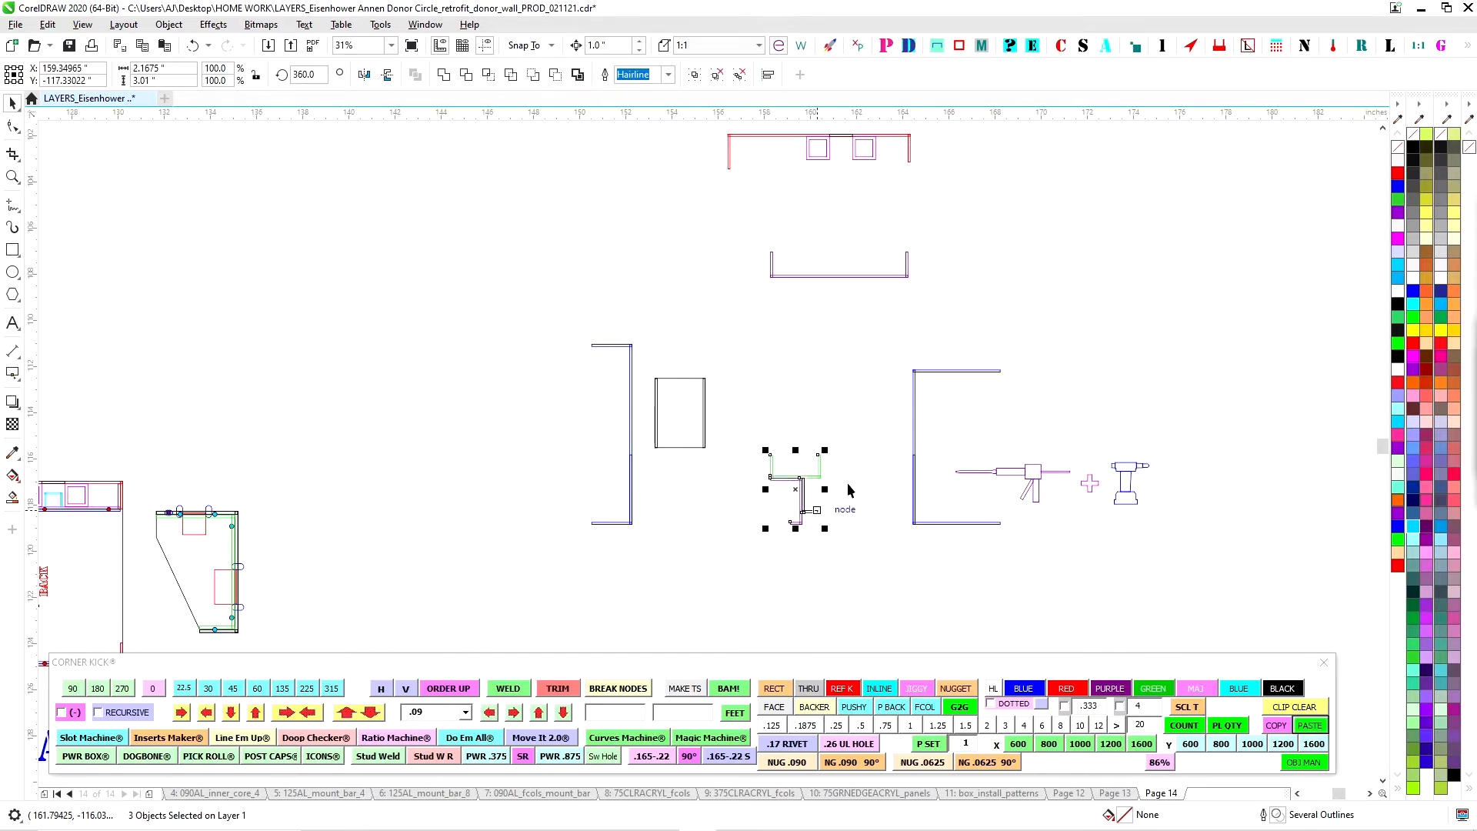
pyautogui.click(800, 396)
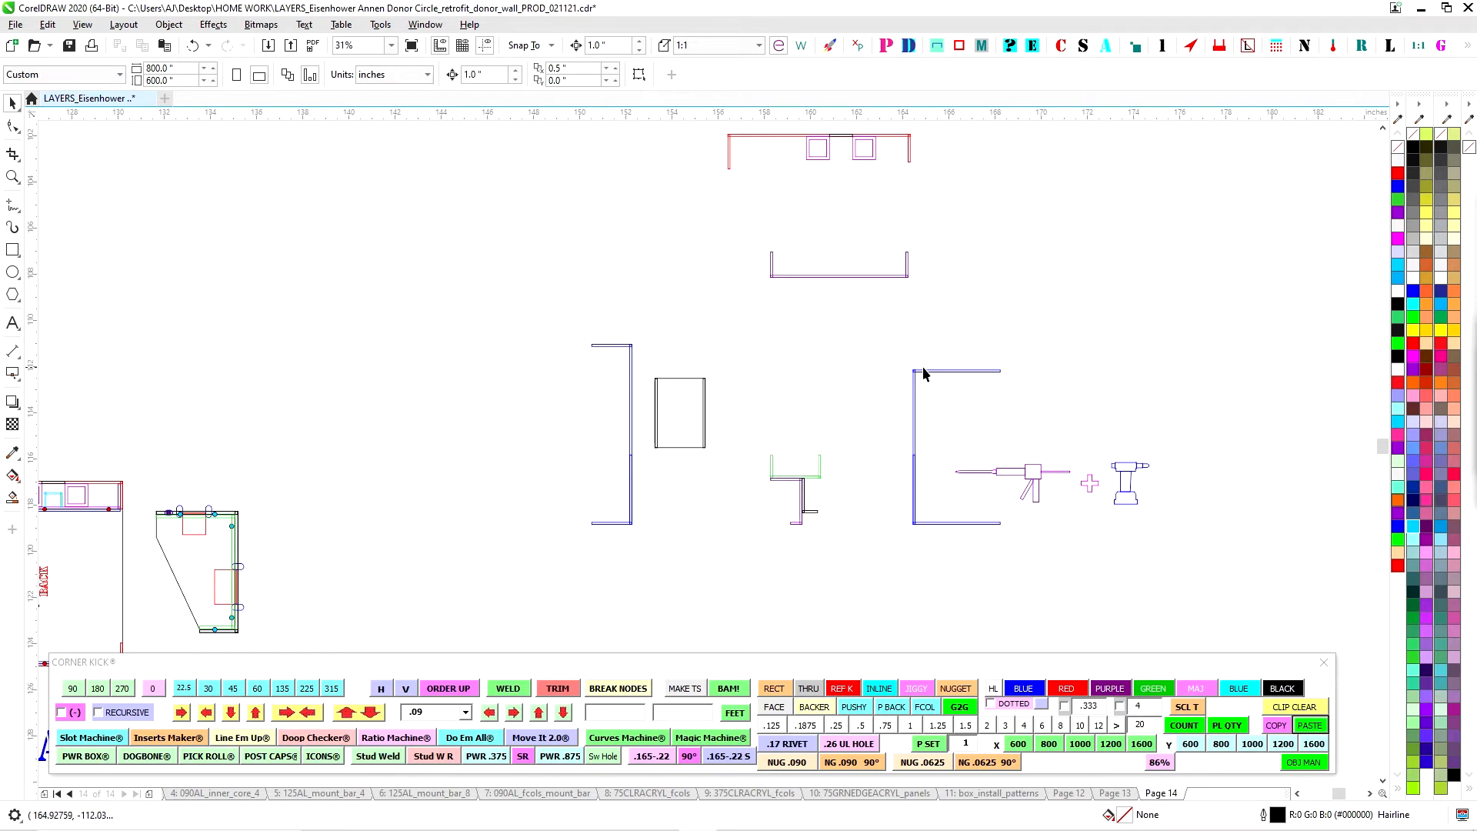
pyautogui.moveTo(962, 449); pyautogui.dragTo(1037, 565)
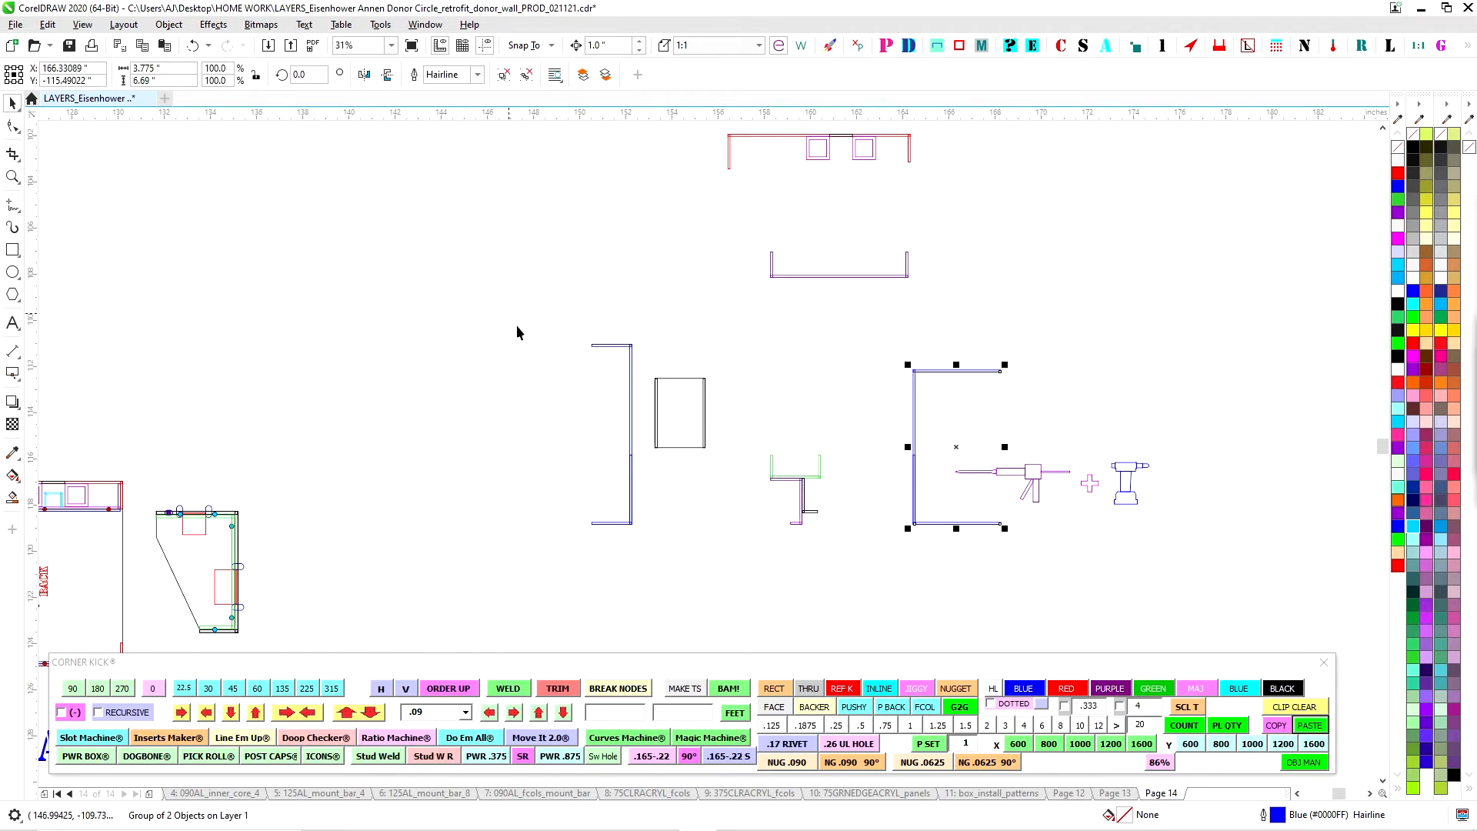
pyautogui.moveTo(508, 320); pyautogui.dragTo(735, 603)
pyautogui.click(564, 311)
pyautogui.moveTo(645, 564); pyautogui.dragTo(645, 564)
pyautogui.moveTo(688, 356); pyautogui.dragTo(796, 450)
pyautogui.click(764, 336)
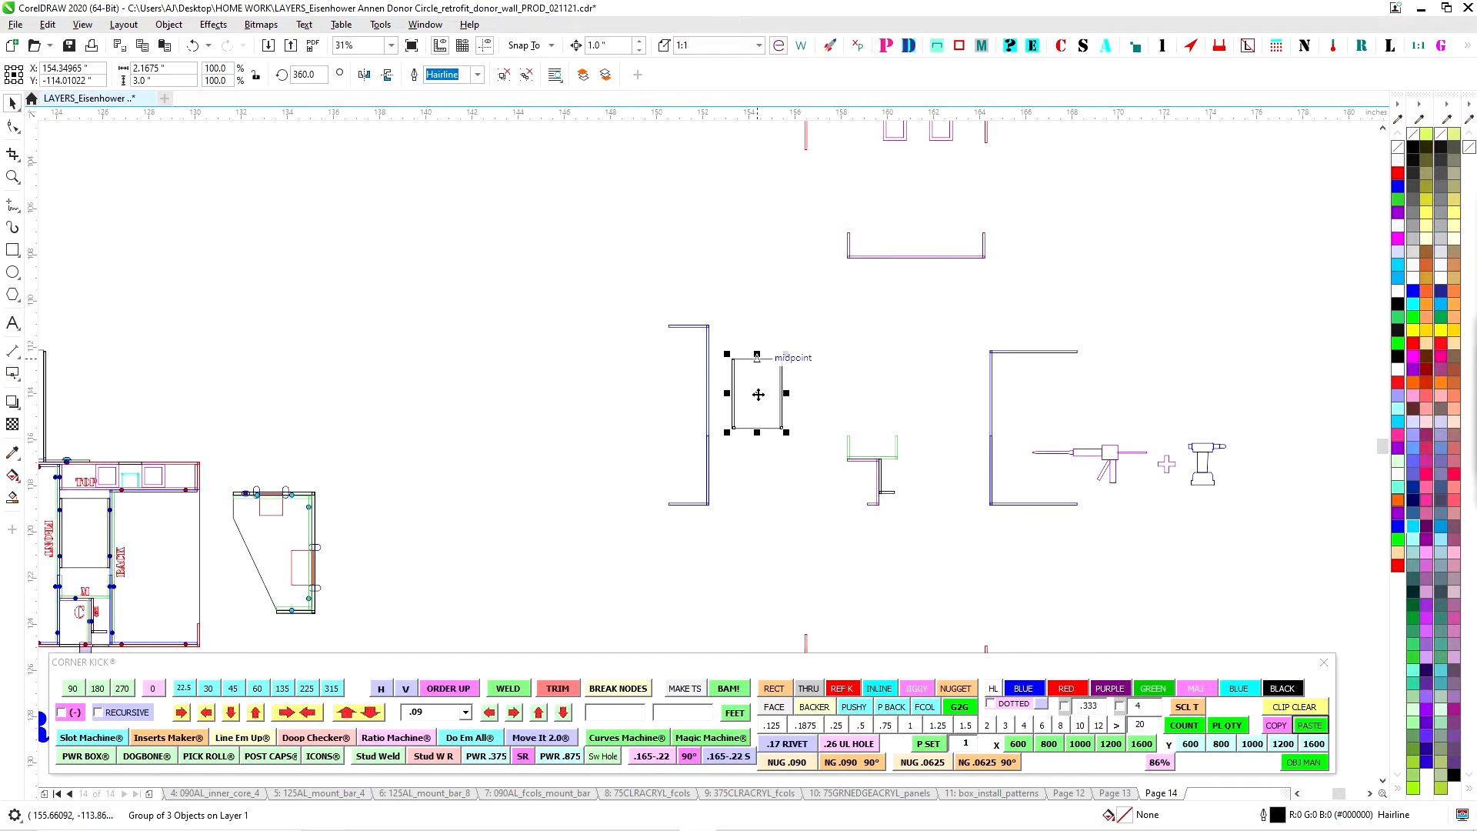
# Examine the bracket slots and rivet holes in the third FRONT panel along with the row of separate brackets above it
pyautogui.scroll(-4, 765, 400)
pyautogui.moveTo(774, 501); pyautogui.dragTo(971, 404)
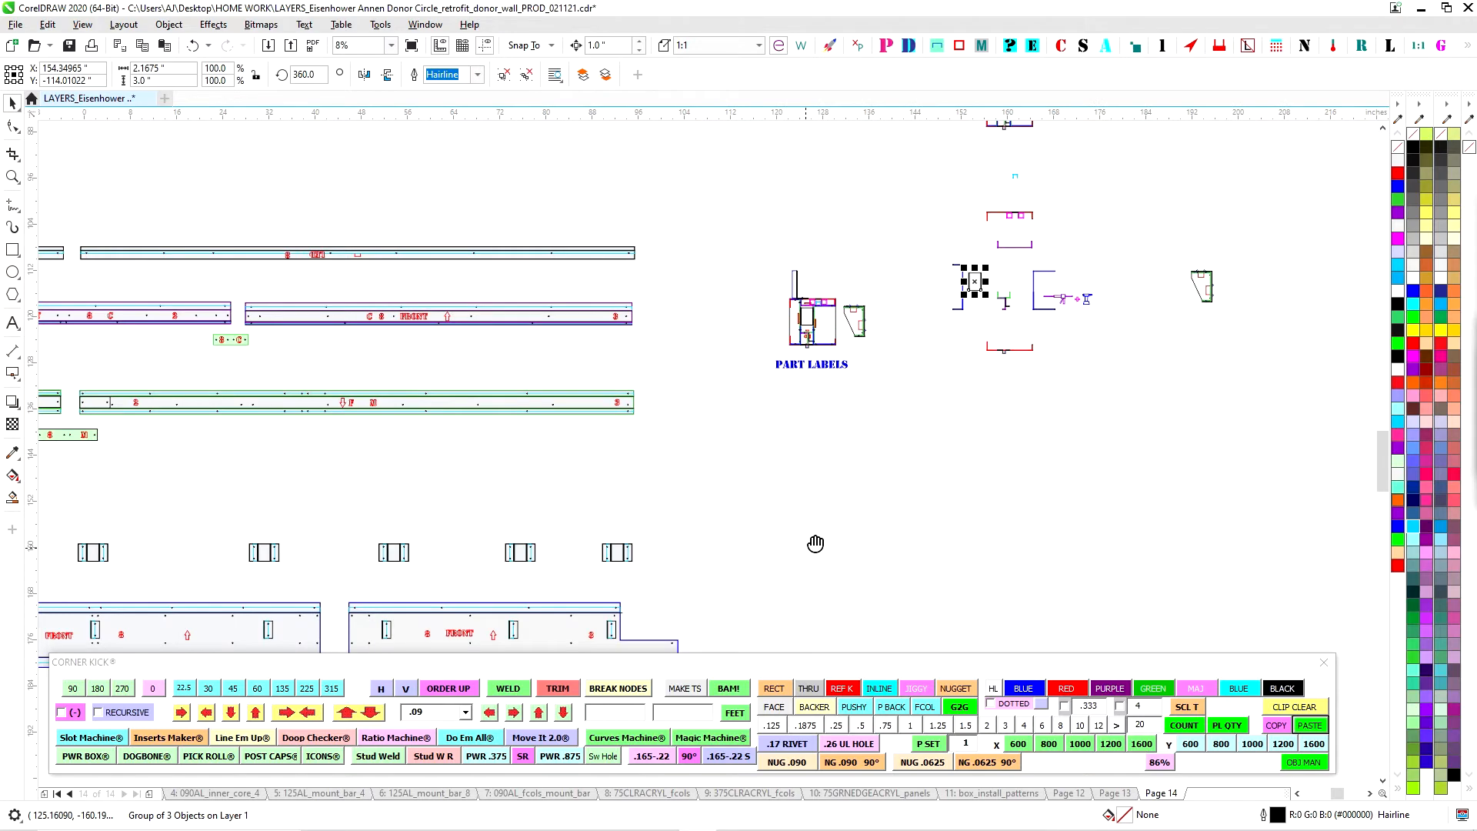
pyautogui.moveTo(815, 543); pyautogui.dragTo(808, 397)
pyautogui.scroll(4, 546, 359)
pyautogui.moveTo(656, 422); pyautogui.dragTo(916, 265)
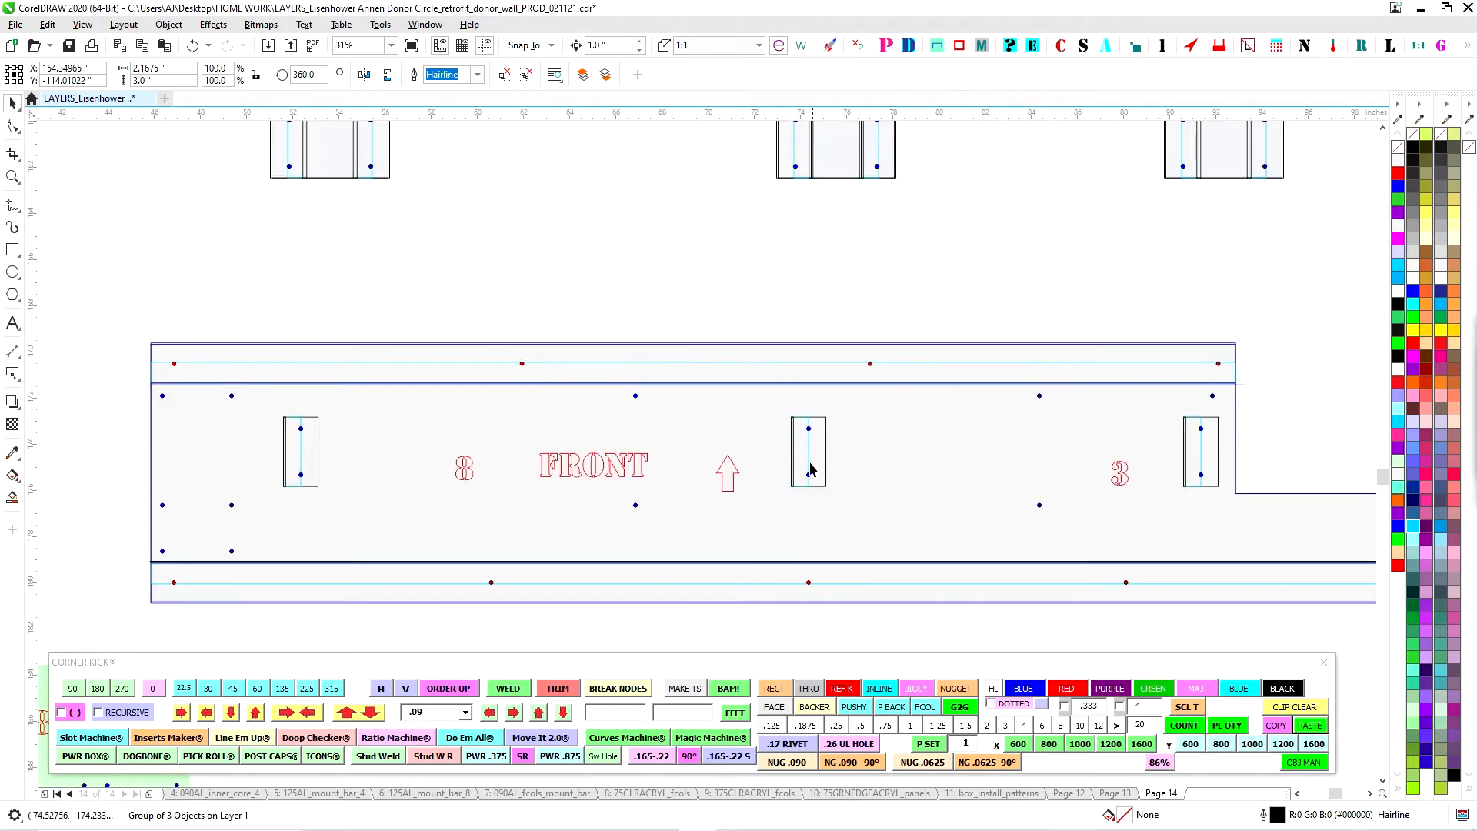
pyautogui.scroll(-2, 723, 383)
pyautogui.moveTo(923, 349); pyautogui.dragTo(638, 480)
pyautogui.scroll(2, 405, 537)
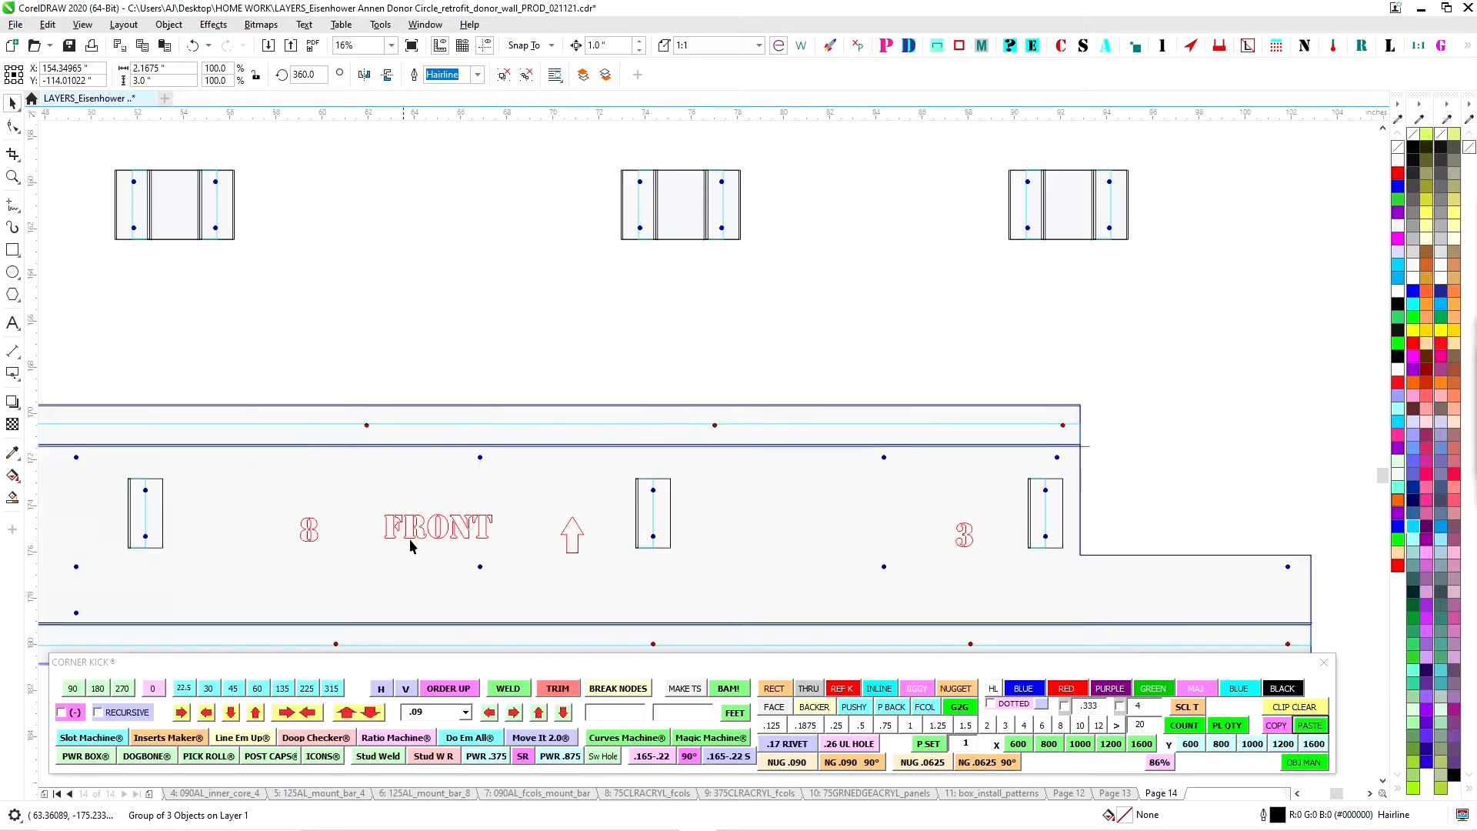
# Nudge the box bracket left 1 inch against the FRONT profile and move the rivet gun and drill symbols to that profile's outer side
pyautogui.scroll(-2, 423, 525)
pyautogui.moveTo(940, 178); pyautogui.dragTo(867, 336)
pyautogui.scroll(2, 867, 337)
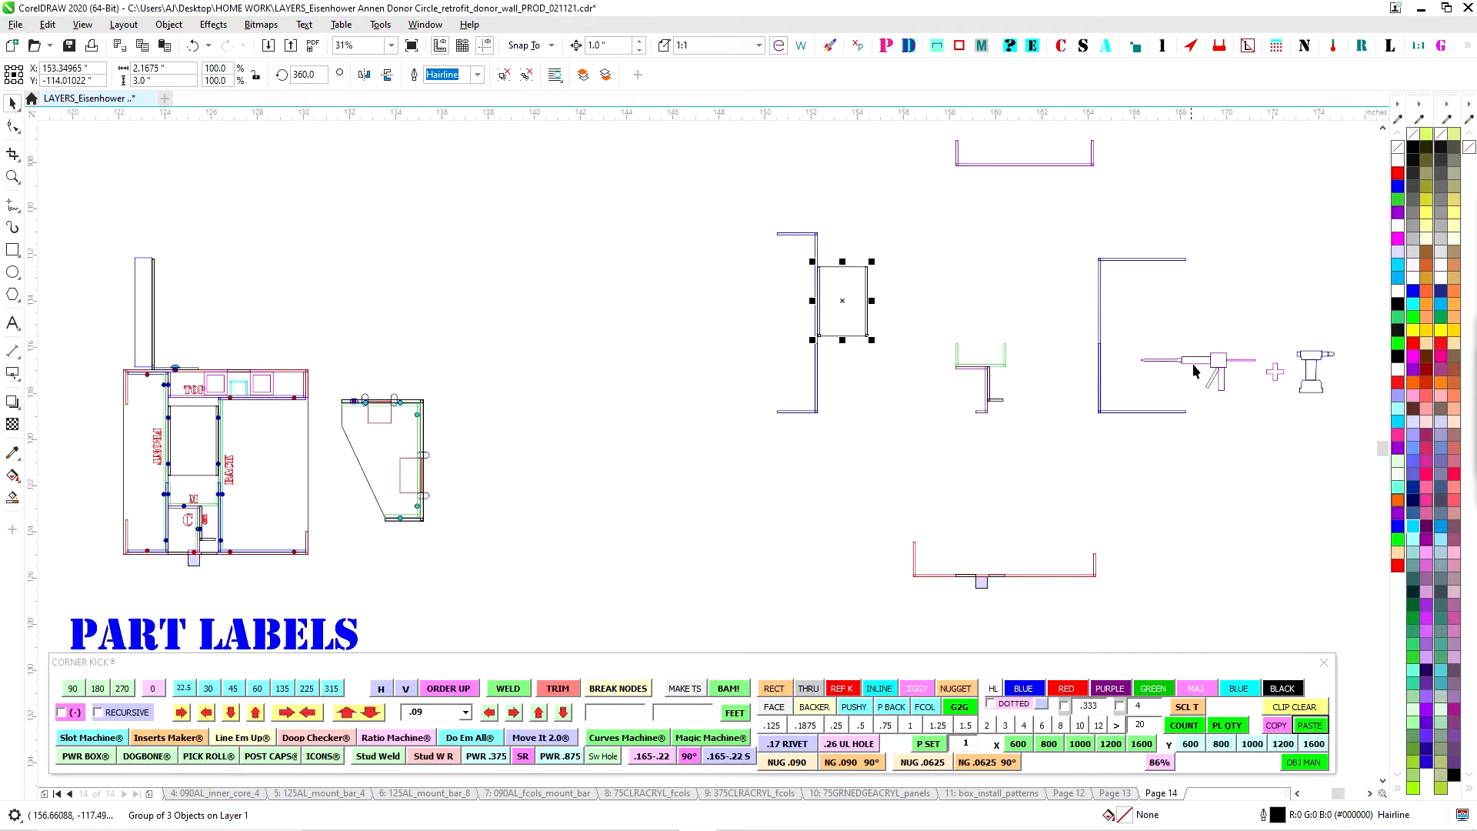
pyautogui.moveTo(1211, 367); pyautogui.dragTo(535, 270)
# Nudge the FRONT profile and its bracket right 2 inches together, and move the rivet gun and drill symbols over to the BACK profile
pyautogui.moveTo(731, 182); pyautogui.dragTo(898, 465)
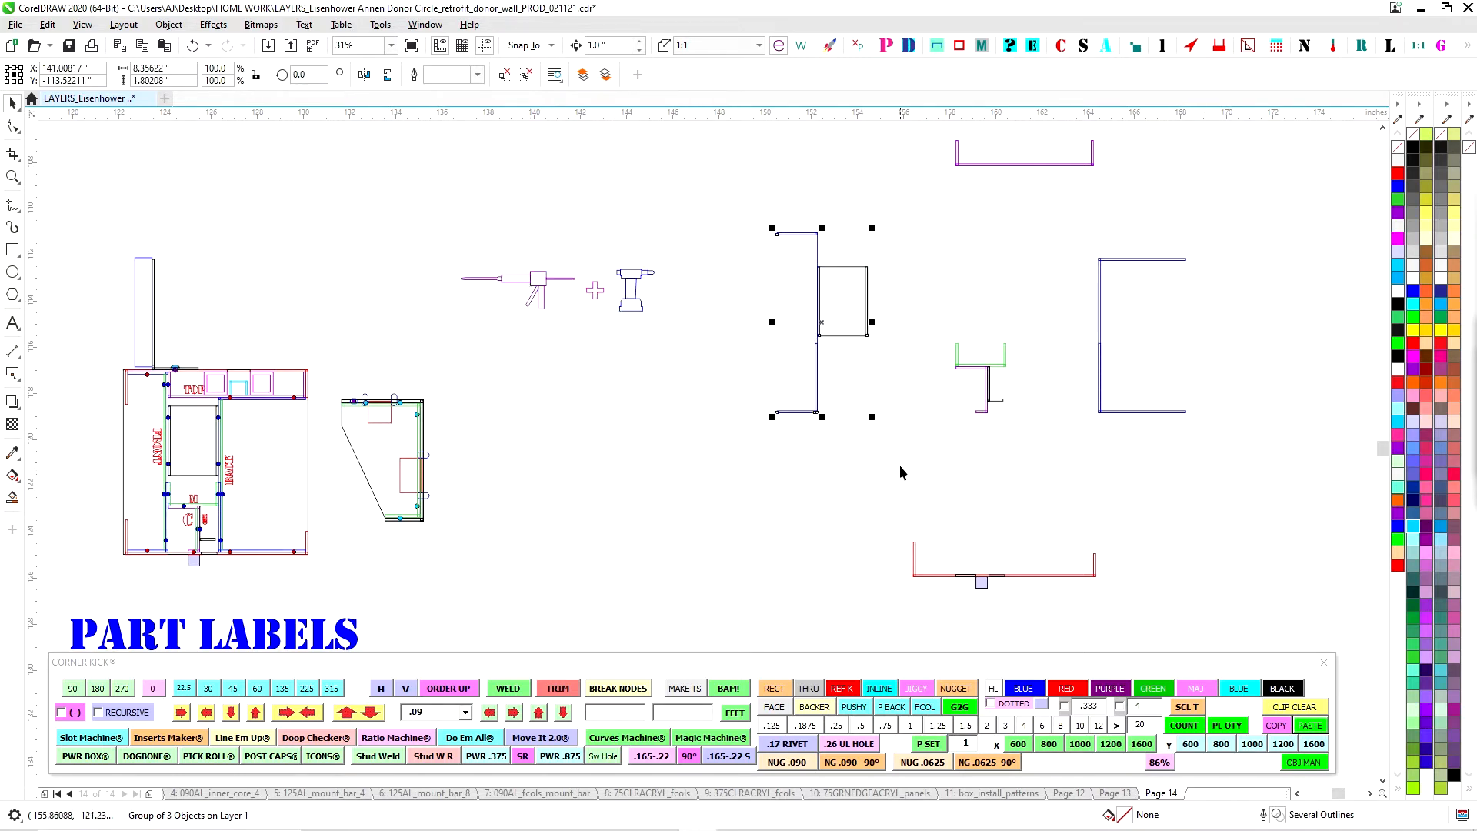
pyautogui.press('Right')
pyautogui.press('Right')
pyautogui.moveTo(611, 290); pyautogui.dragTo(1096, 381)
pyautogui.scroll(3, 1077, 368)
pyautogui.scroll(-1, 1077, 368)
pyautogui.scroll(-4, 1012, 415)
pyautogui.moveTo(1012, 416); pyautogui.dragTo(1227, 321)
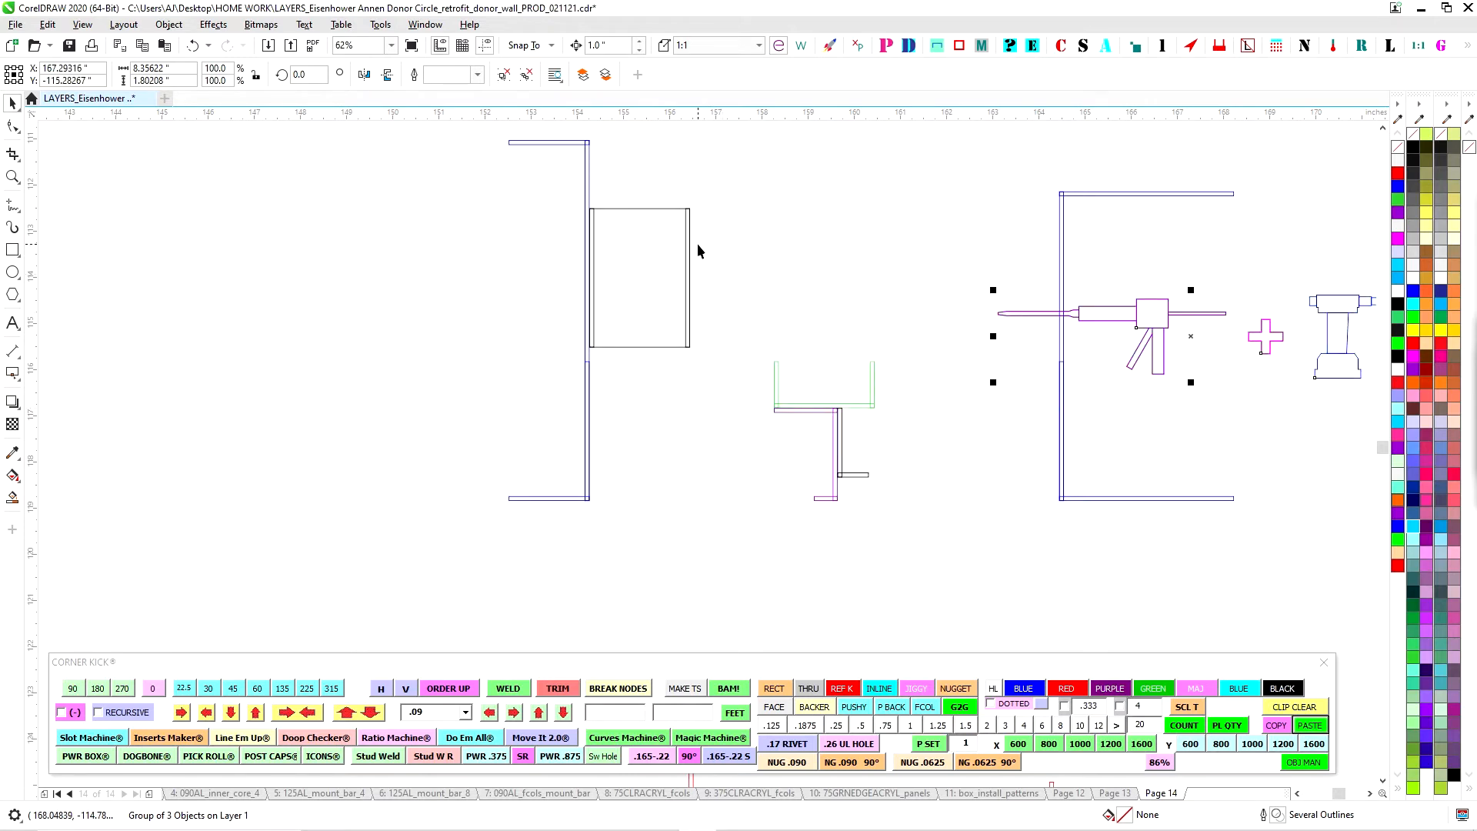
# Nudge the FRONT profile with its bracket right 4 inches against the M and C profiles
pyautogui.click(686, 248)
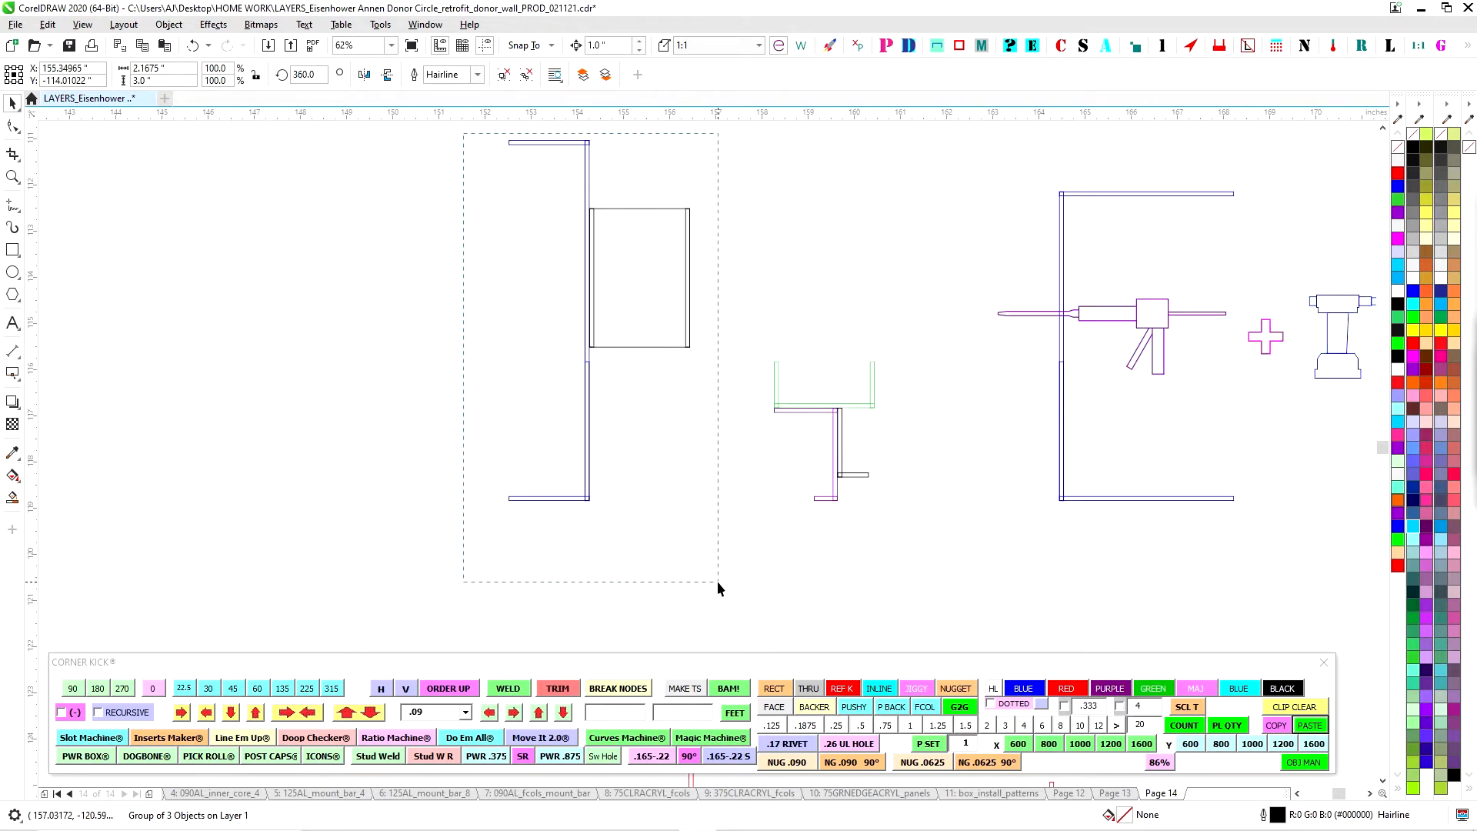
pyautogui.moveTo(718, 582); pyautogui.dragTo(722, 581)
pyautogui.press('Right')
pyautogui.press('Right')
pyautogui.press('Right')
pyautogui.press('Right')
# Move the rivet gun and drill symbols away from the BACK profile into the open area outside the FRONT profile
pyautogui.click(534, 349)
pyautogui.click(1111, 312)
pyautogui.moveTo(993, 161); pyautogui.dragTo(1258, 552)
pyautogui.click(1145, 310)
pyautogui.moveTo(1145, 311); pyautogui.dragTo(134, 304)
pyautogui.scroll(-2, 787, 362)
pyautogui.moveTo(683, 299); pyautogui.dragTo(1190, 369)
pyautogui.moveTo(588, 298); pyautogui.dragTo(1189, 371)
# Highlight the rows of C and M parts, brackets, FRONT panels and splice plates that make up the joined subassembly
pyautogui.scroll(-5, 821, 247)
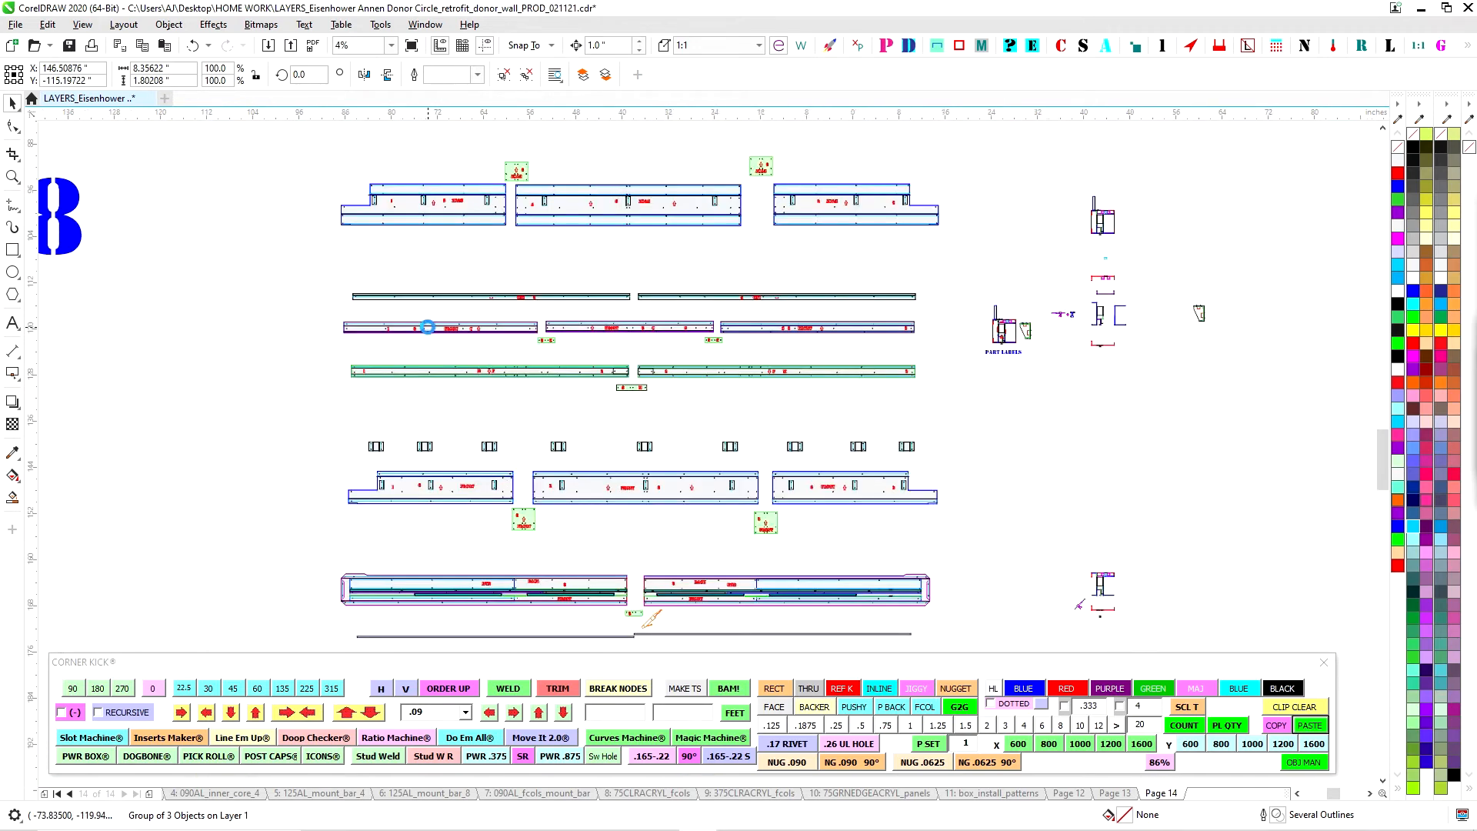
pyautogui.scroll(2, 428, 327)
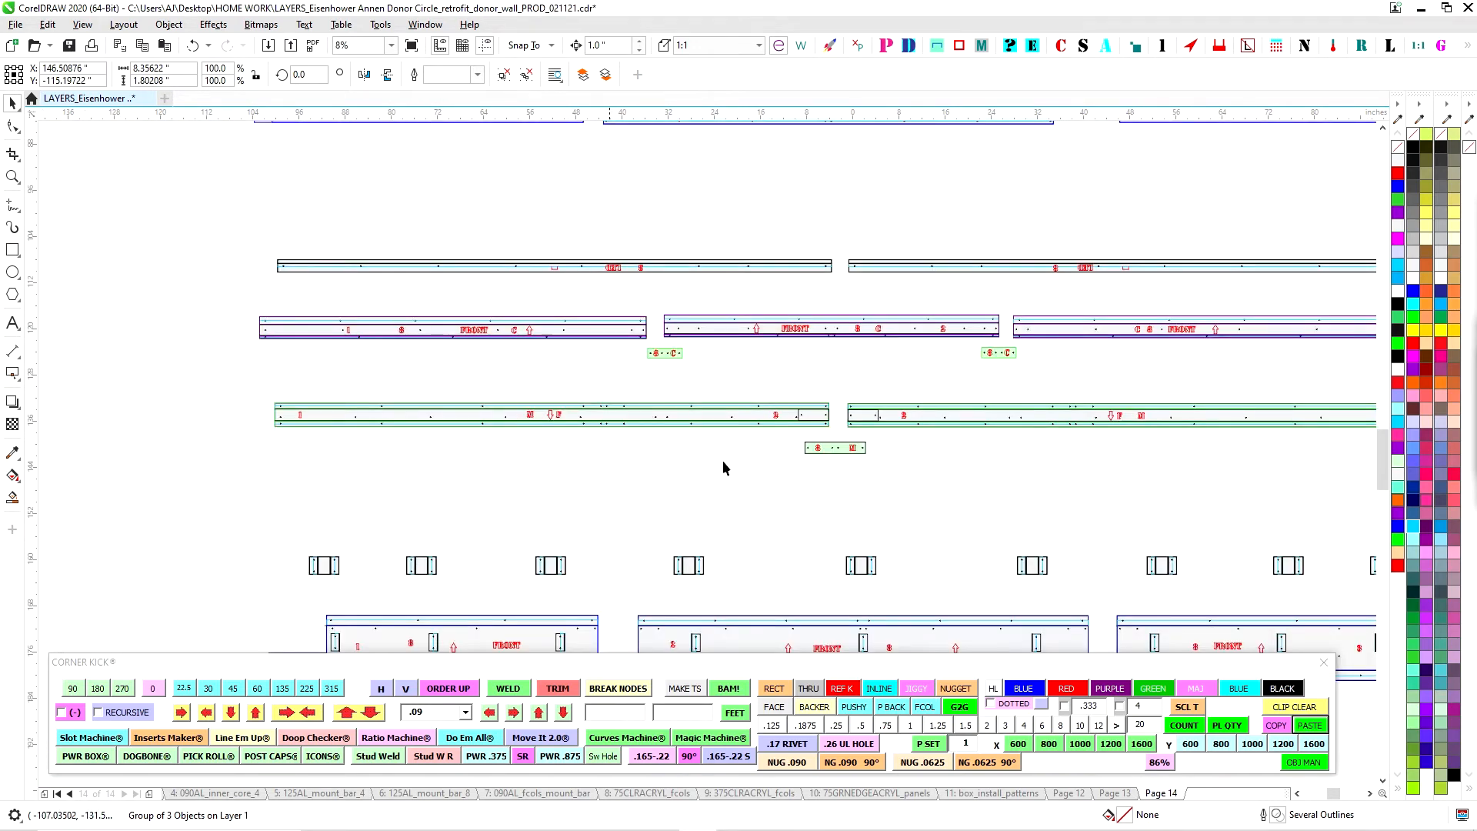
pyautogui.scroll(-2, 359, 290)
pyautogui.moveTo(231, 248); pyautogui.dragTo(928, 400)
pyautogui.click(264, 396)
pyautogui.moveTo(304, 412); pyautogui.dragTo(920, 459)
pyautogui.moveTo(287, 458); pyautogui.dragTo(912, 508)
pyautogui.moveTo(269, 260); pyautogui.dragTo(933, 525)
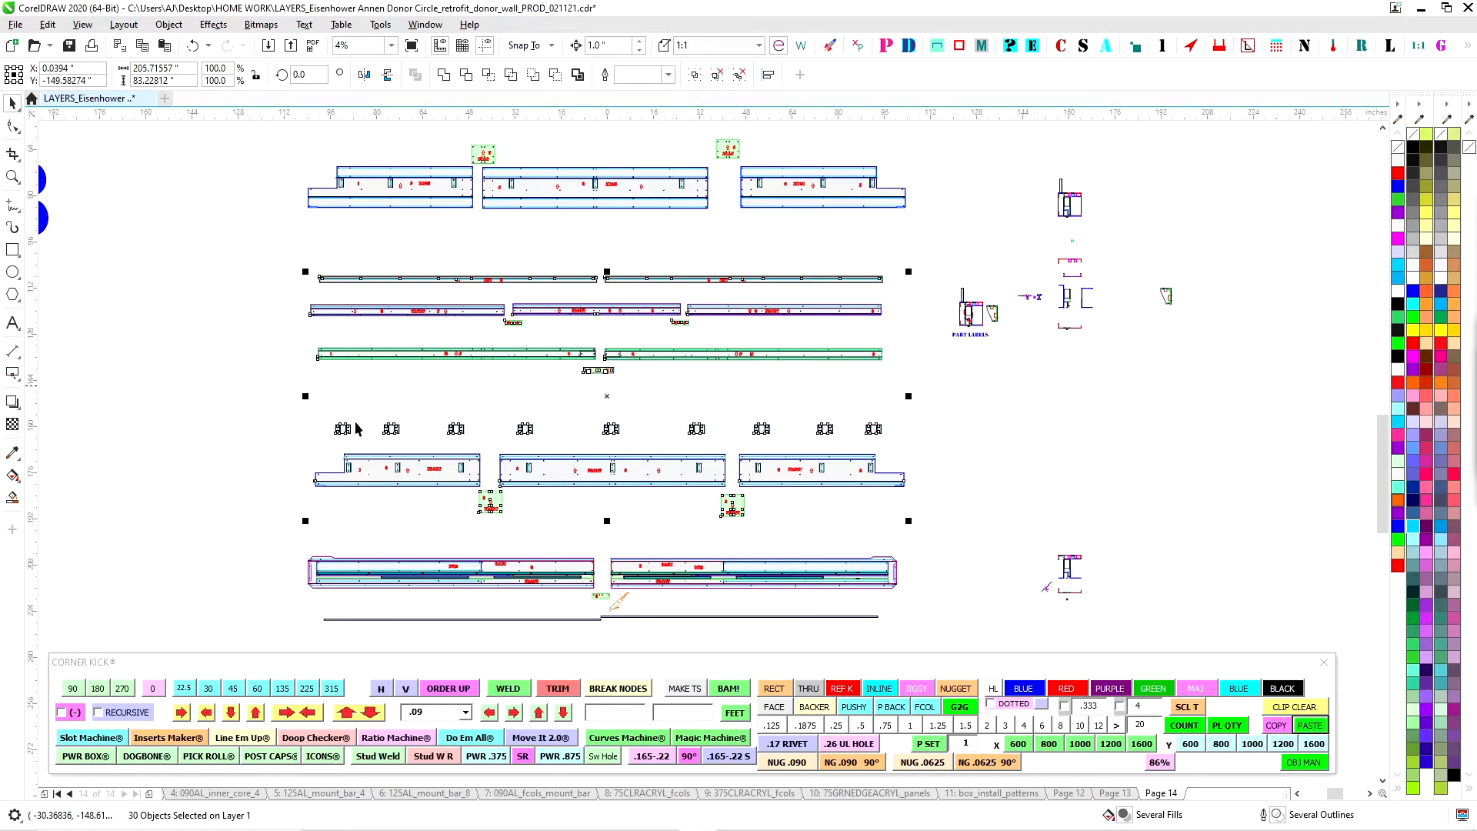
# Nudge the BACK profile left 4 inches against the bracket and the M channel
pyautogui.scroll(2, 1162, 310)
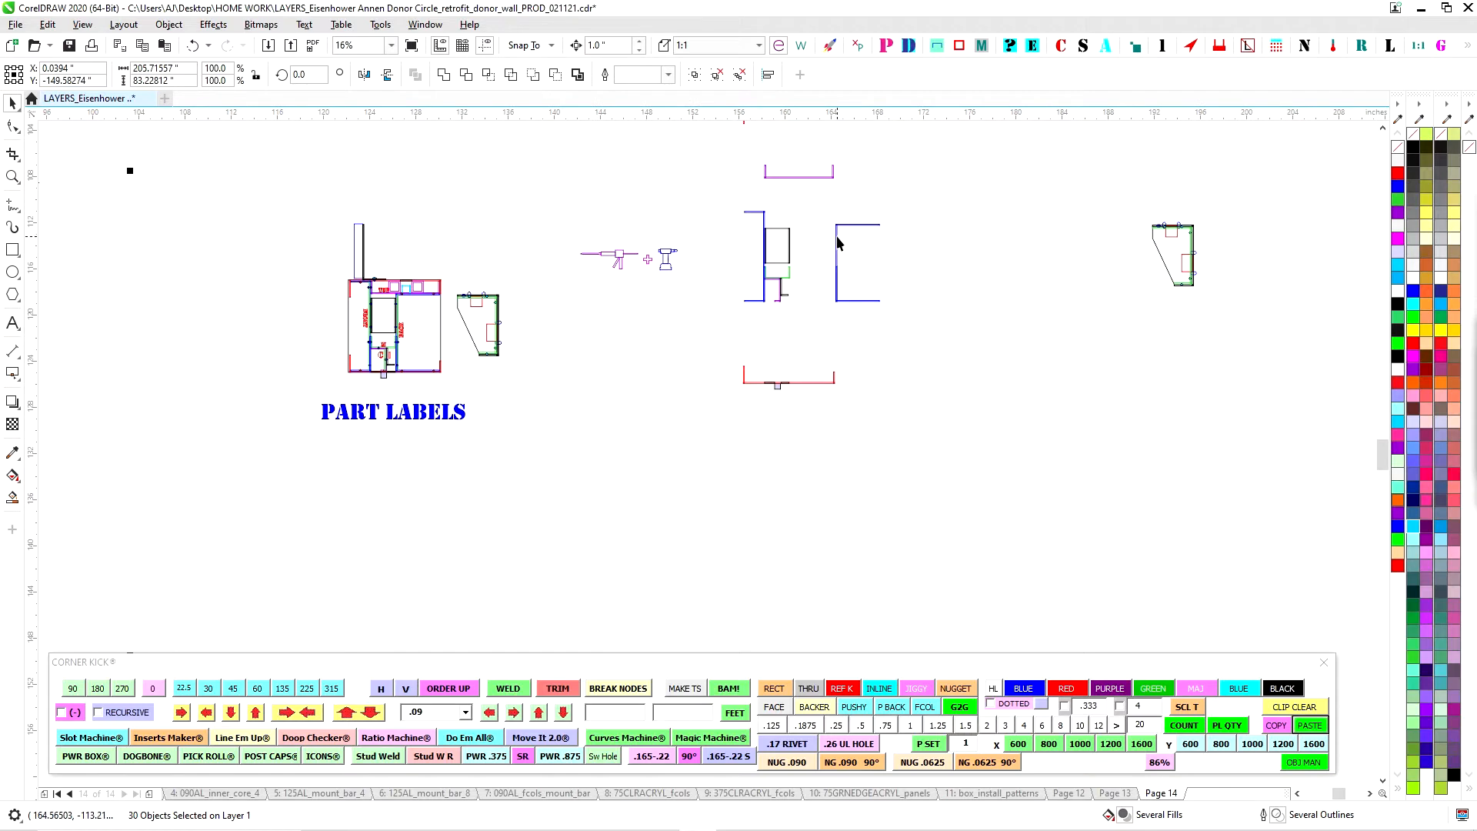
pyautogui.click(838, 266)
pyautogui.press('Left')
pyautogui.press('Left')
pyautogui.press('Left')
pyautogui.press('Left')
pyautogui.press('Escape')
# Inspect the joined FRONT, BACK, C and M profiles, especially how their lower flanges line up above the bottom cover profile
pyautogui.scroll(1, 808, 238)
pyautogui.moveTo(894, 366); pyautogui.dragTo(900, 369)
pyautogui.scroll(1, 722, 441)
pyautogui.press('Escape')
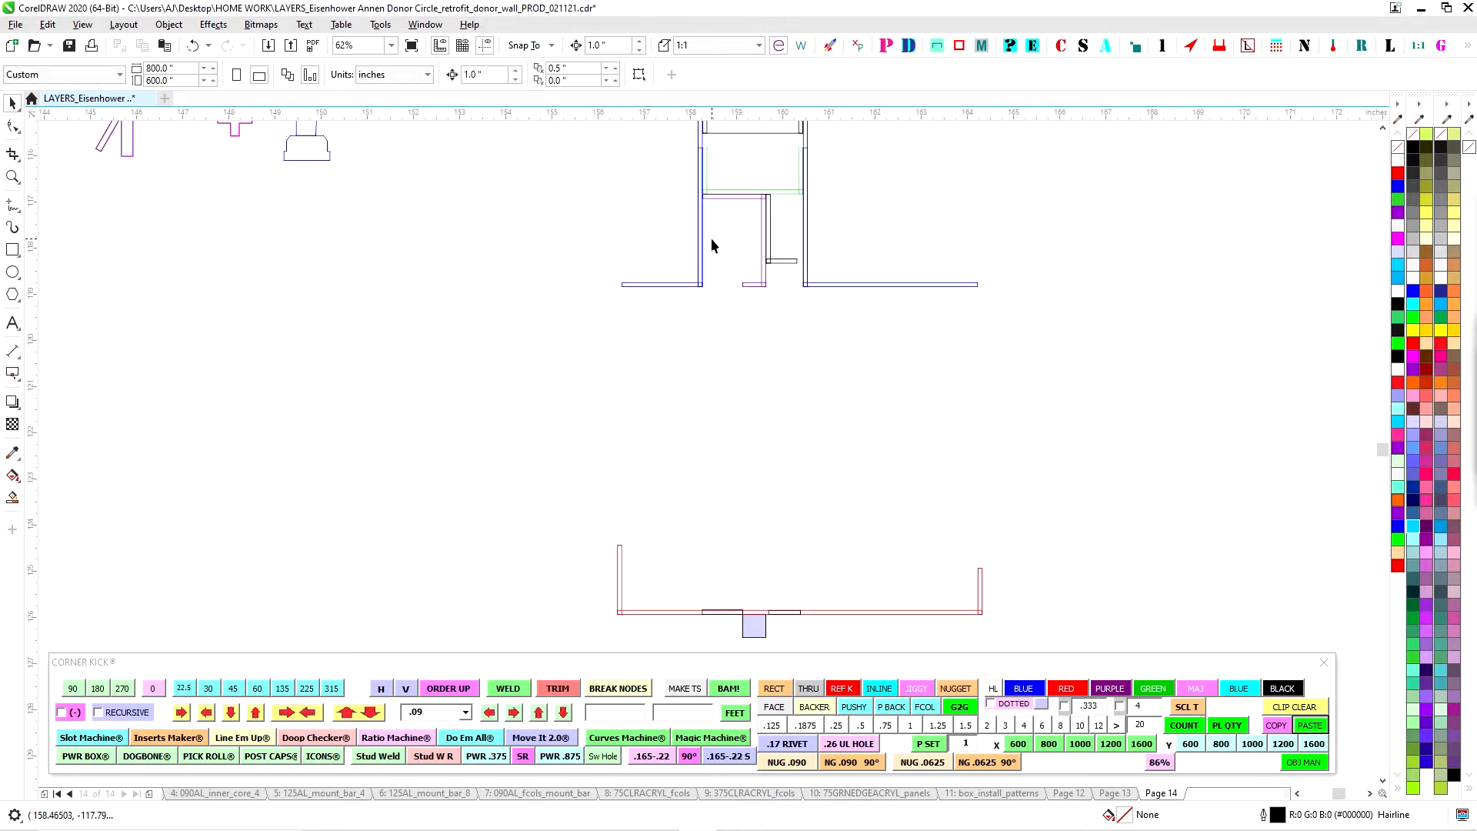
pyautogui.moveTo(725, 332); pyautogui.dragTo(713, 208)
pyautogui.scroll(2, 775, 270)
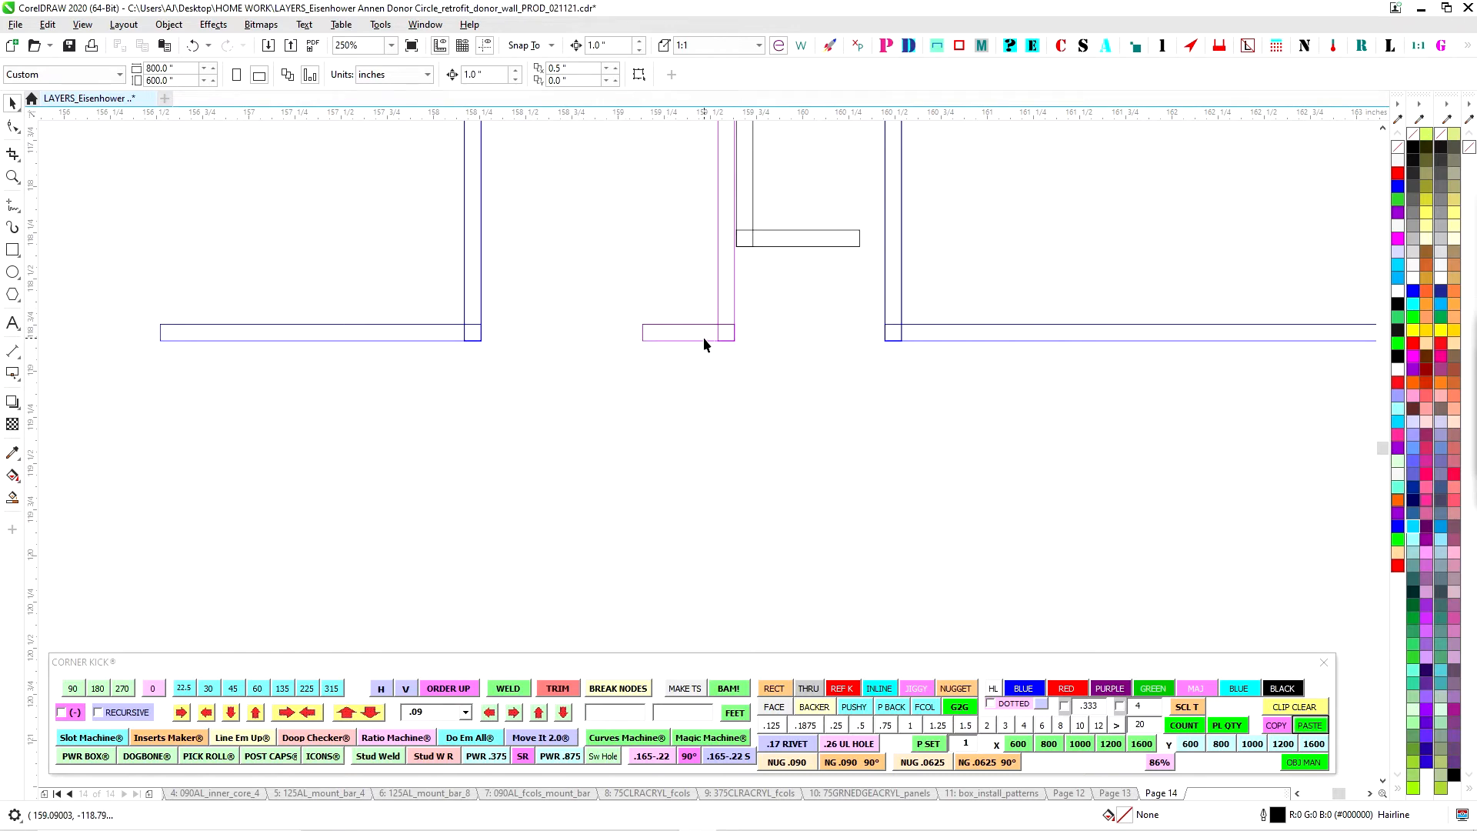
pyautogui.scroll(-4, 700, 352)
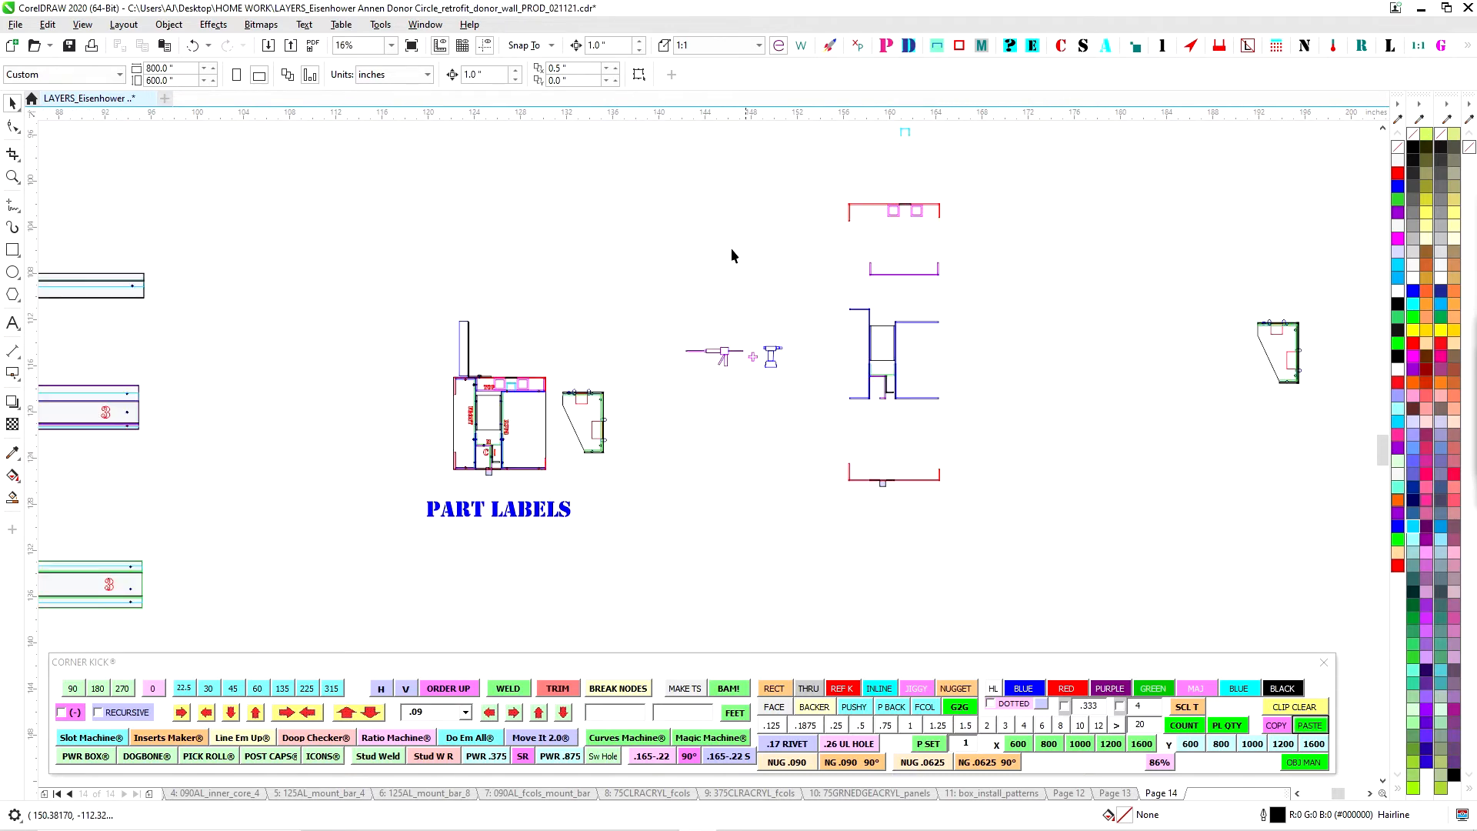
pyautogui.scroll(2, 898, 327)
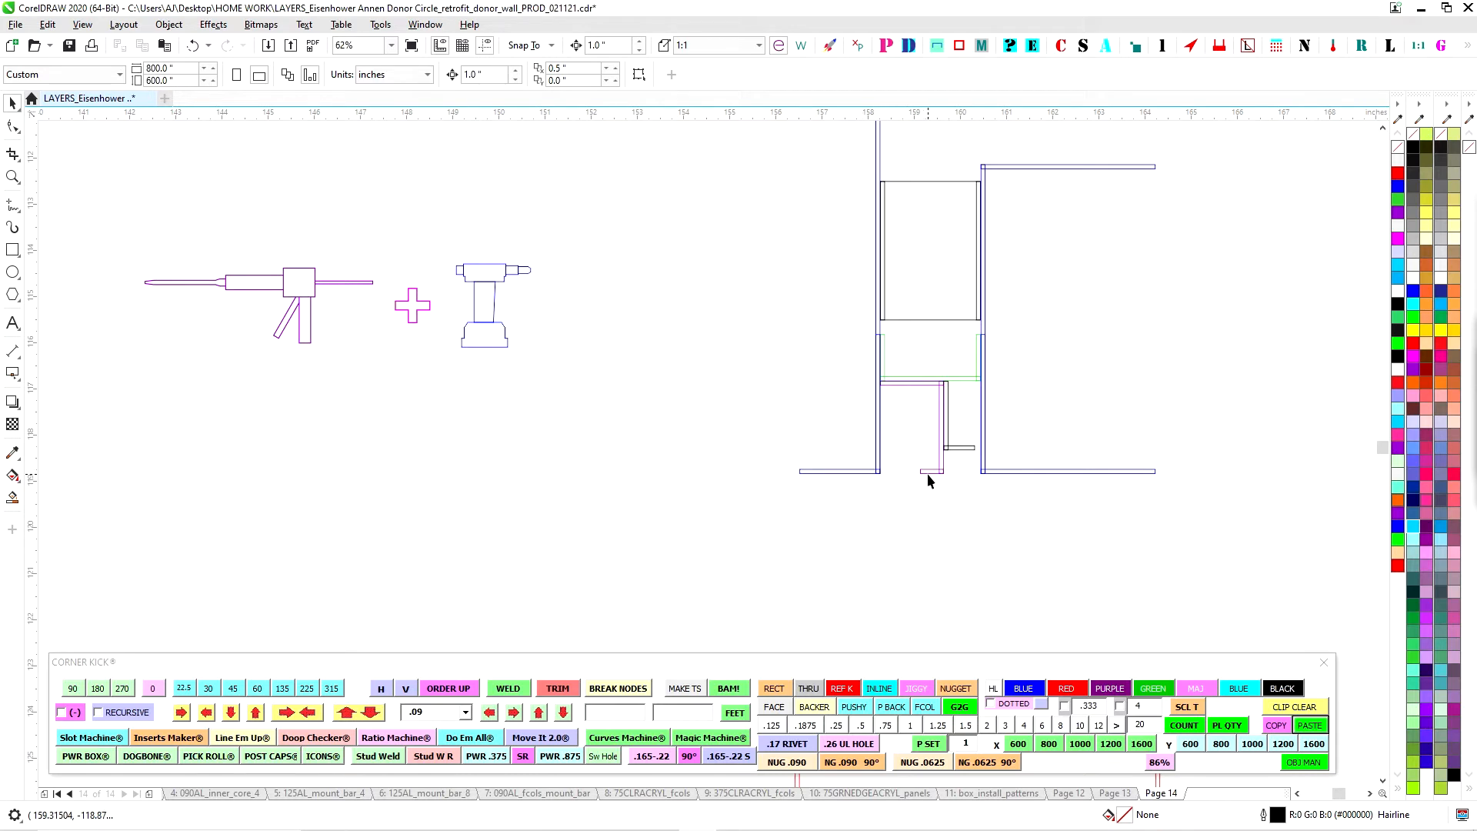
pyautogui.scroll(-5, 982, 477)
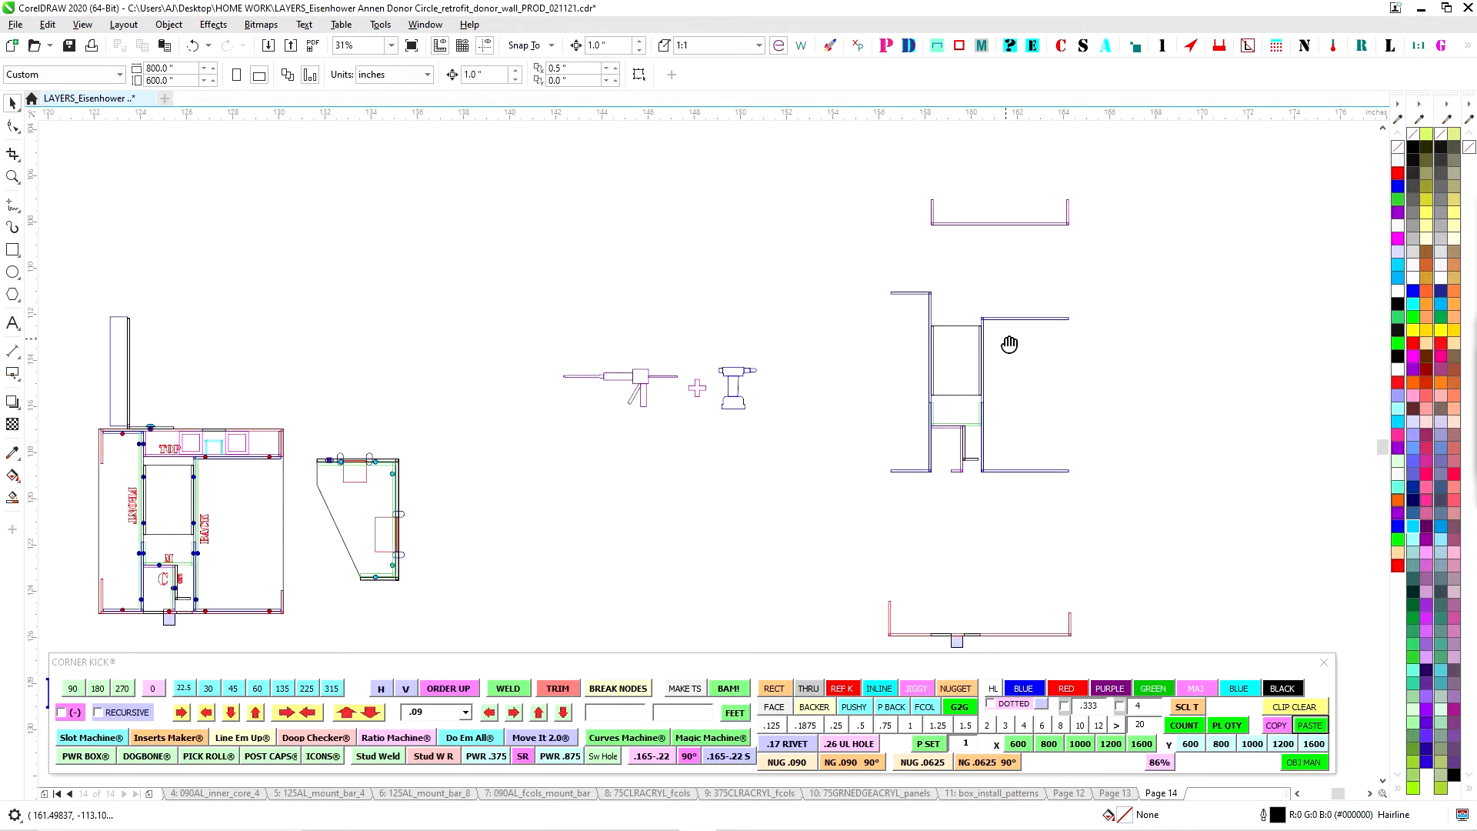
pyautogui.moveTo(1015, 523); pyautogui.dragTo(1017, 525)
# Examine the rivet positions around TOP in the labelled section, the numbered TOP panels, and the separate TOP profile above the joined section
pyautogui.moveTo(684, 389); pyautogui.dragTo(863, 497)
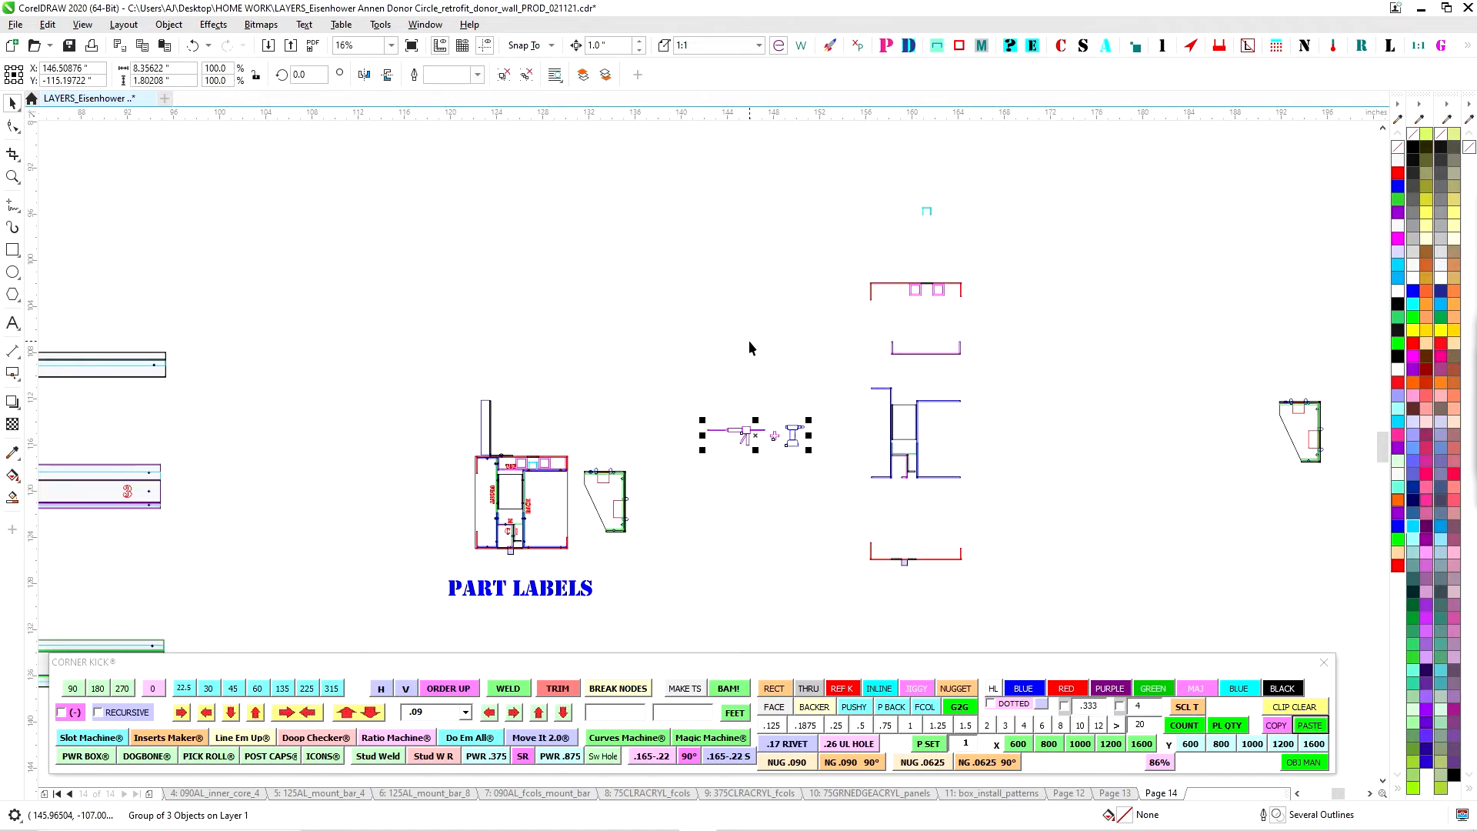
pyautogui.moveTo(749, 340); pyautogui.dragTo(948, 478)
pyautogui.scroll(-1, 945, 469)
pyautogui.scroll(4, 849, 547)
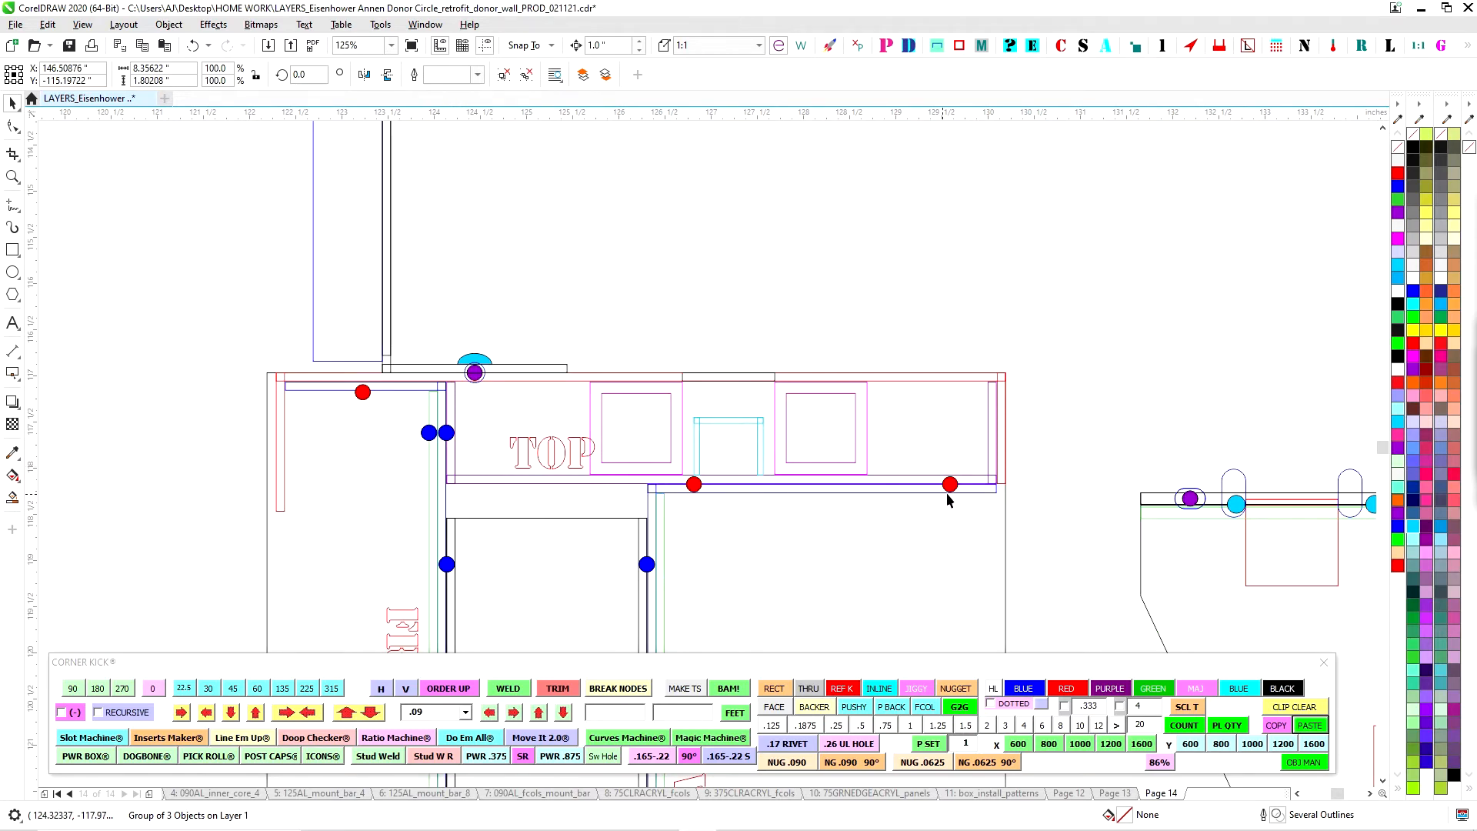
pyautogui.scroll(-4, 1017, 526)
pyautogui.moveTo(903, 382); pyautogui.dragTo(1026, 490)
pyautogui.scroll(-1, 1020, 486)
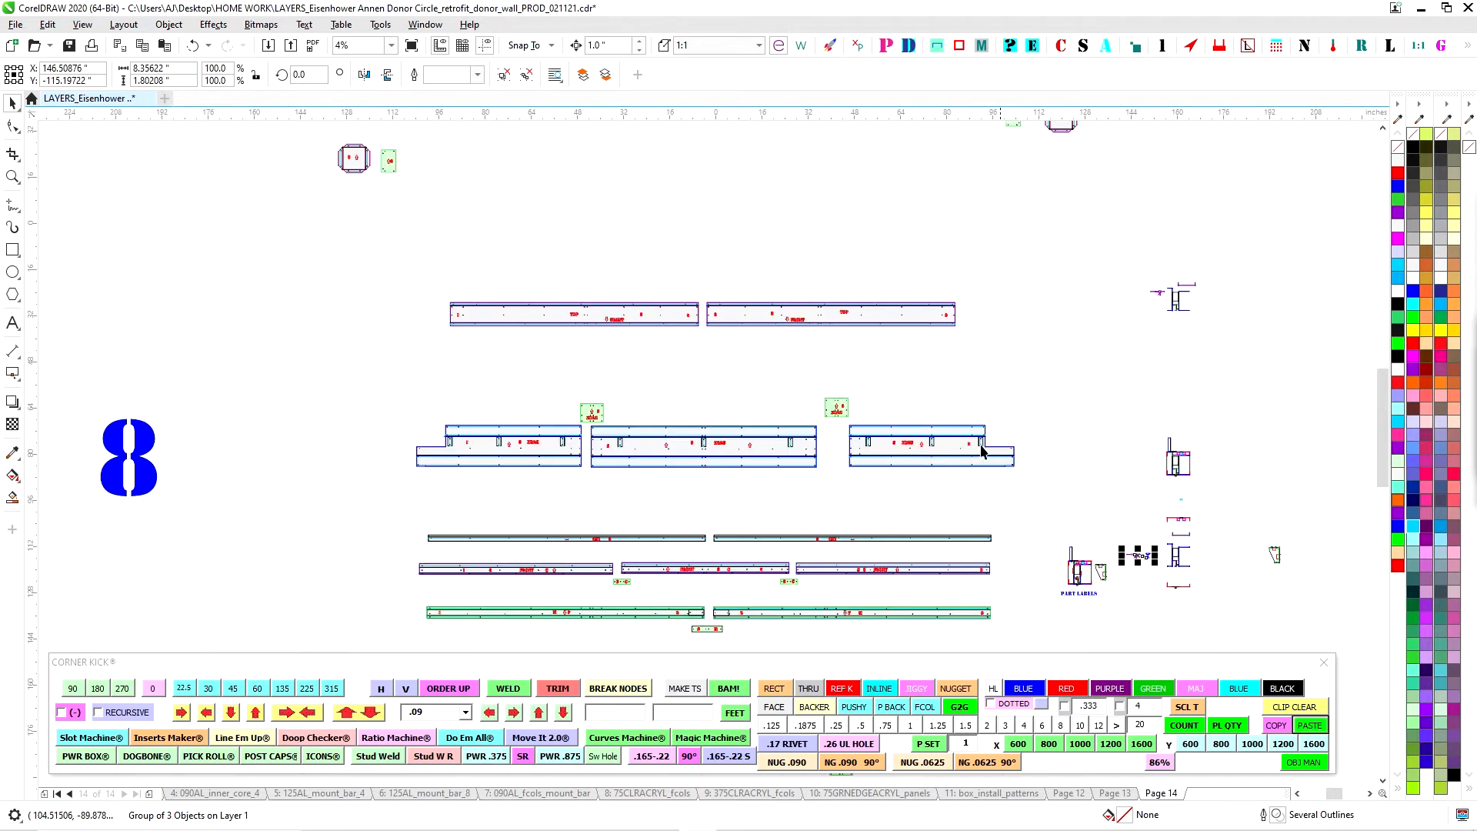
pyautogui.scroll(1, 817, 314)
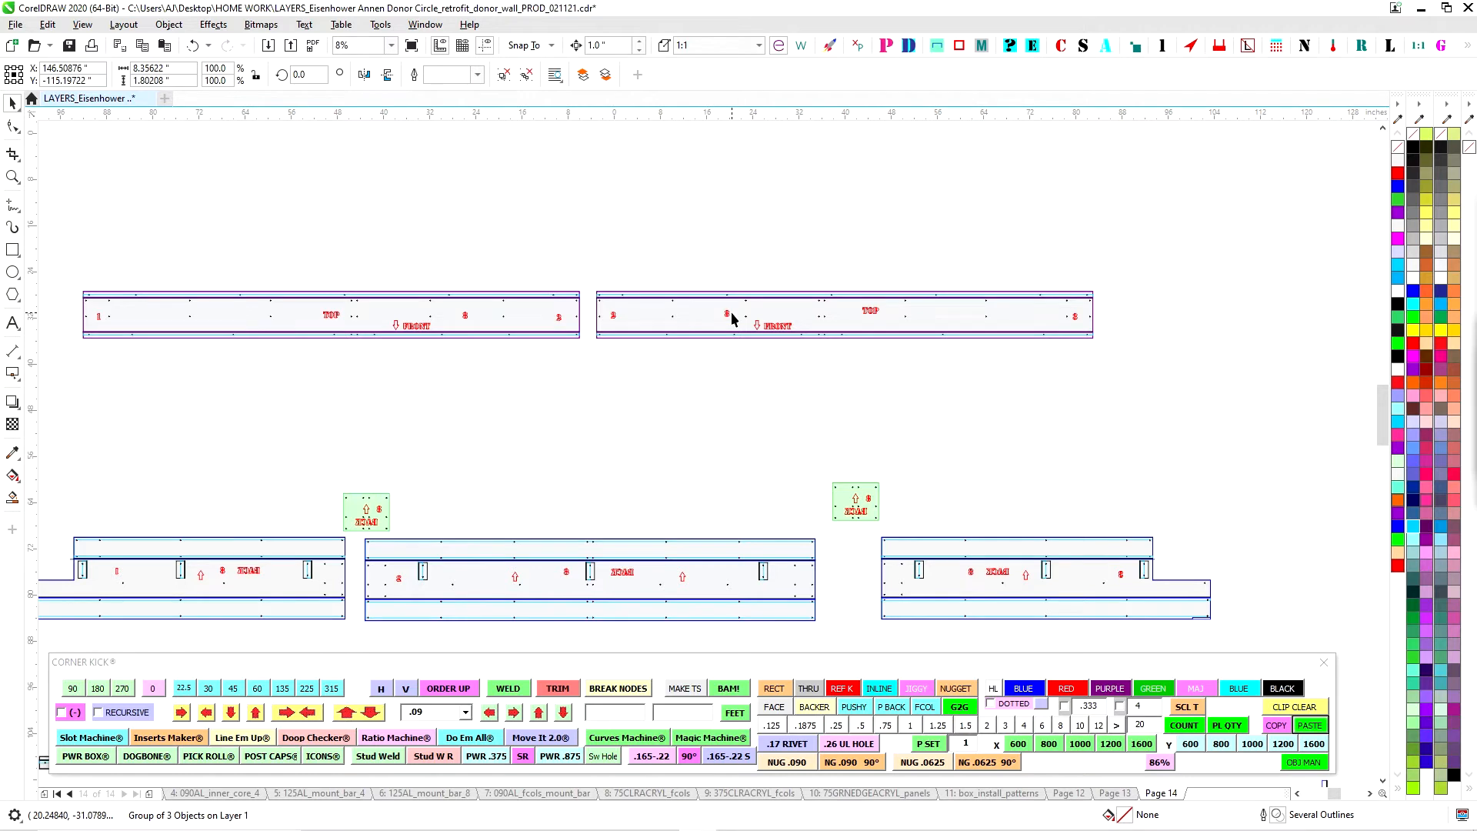
pyautogui.scroll(-3, 957, 383)
pyautogui.scroll(5, 861, 404)
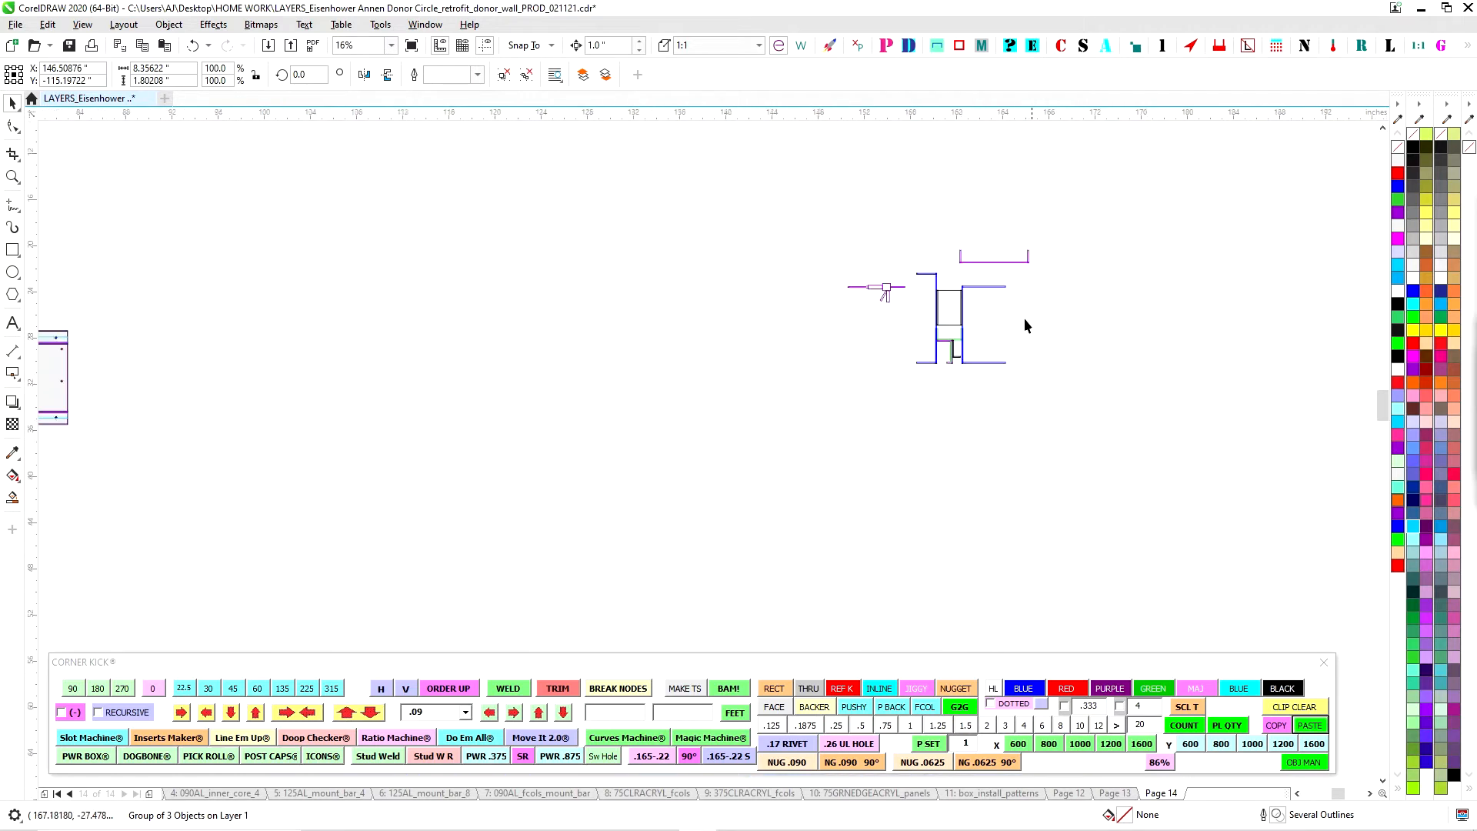
# Move the rivet gun icon from the FRONT side to the BACK side of the joined section
pyautogui.scroll(5, 1014, 312)
pyautogui.moveTo(641, 214); pyautogui.dragTo(633, 317)
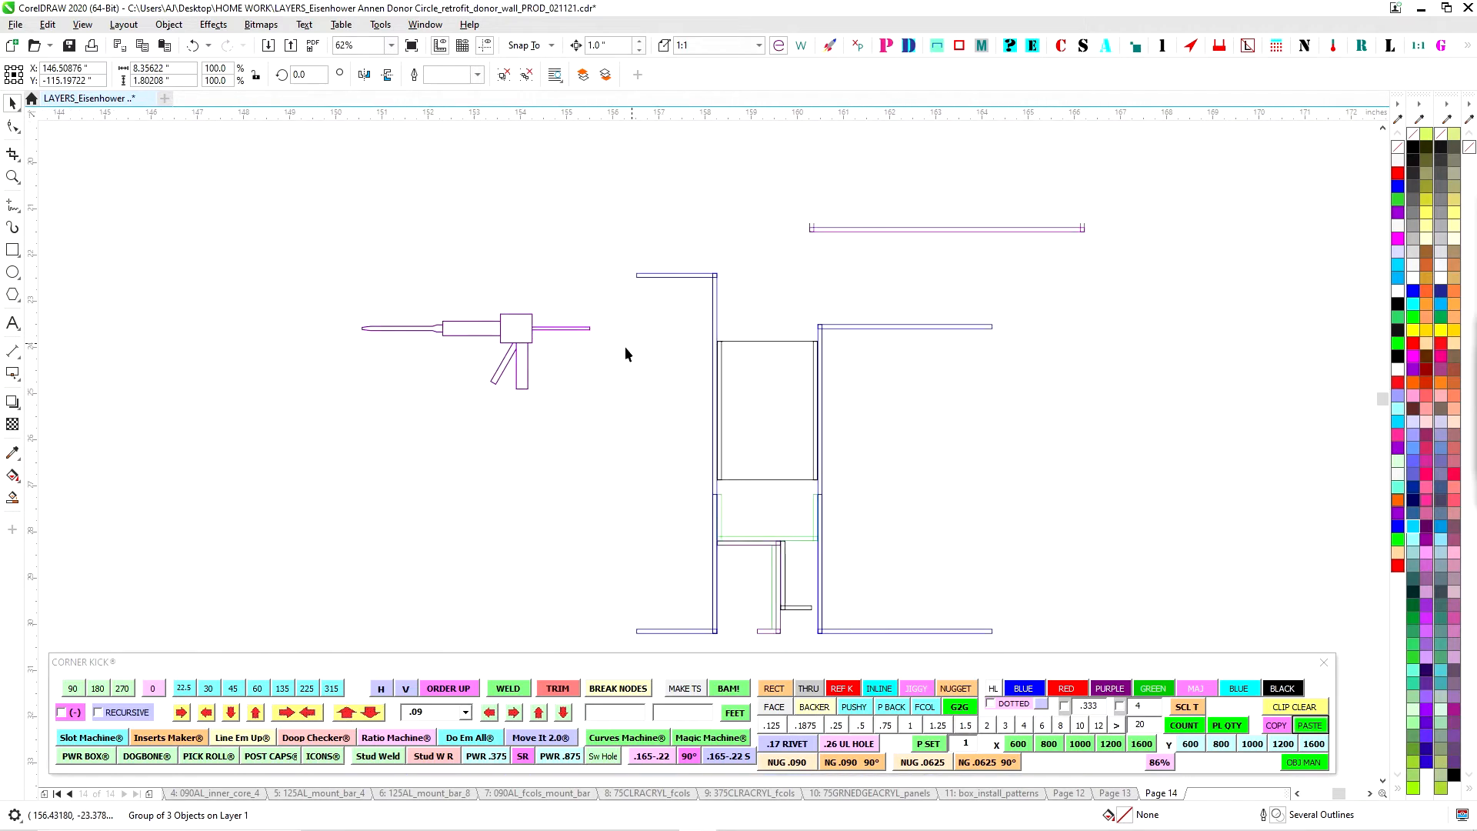
pyautogui.moveTo(538, 329); pyautogui.dragTo(1244, 437)
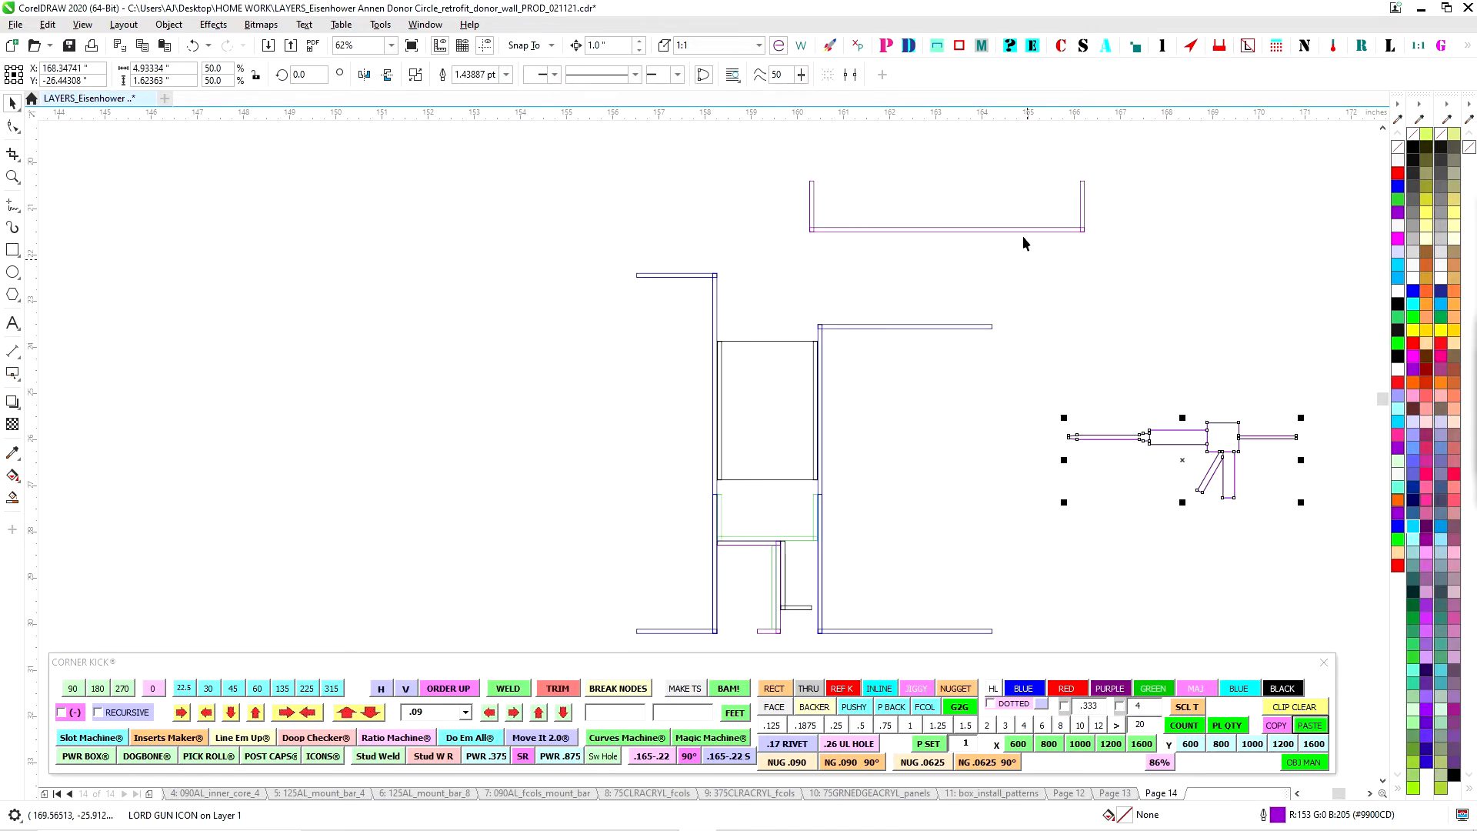
# Lower the TOP profile about 2 inches onto BACK's upper flange and shift it left 2 inches against FRONT
pyautogui.moveTo(1025, 233); pyautogui.dragTo(1055, 323)
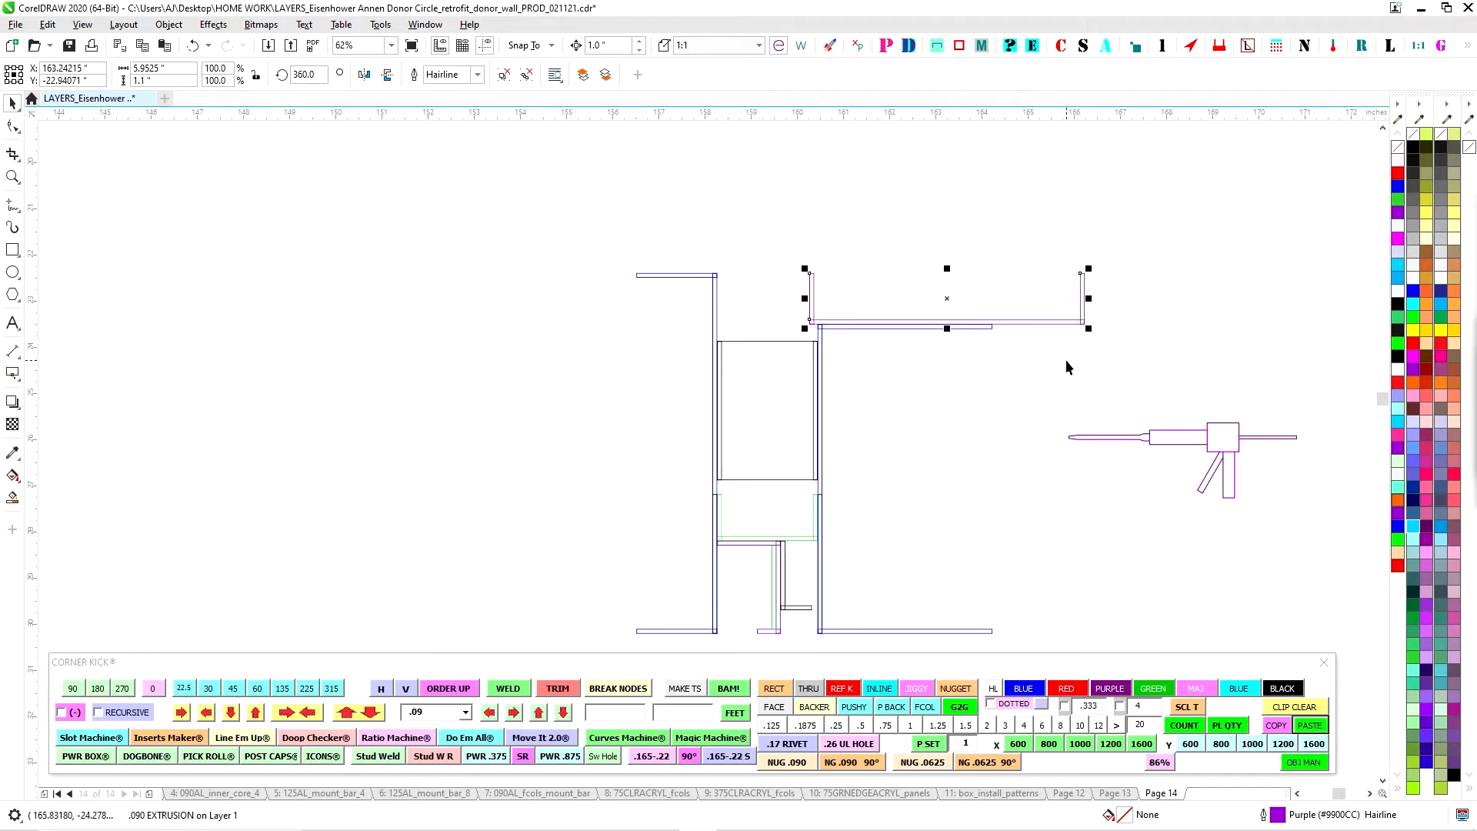
pyautogui.press('Left')
pyautogui.press('Left')
pyautogui.scroll(2, 723, 243)
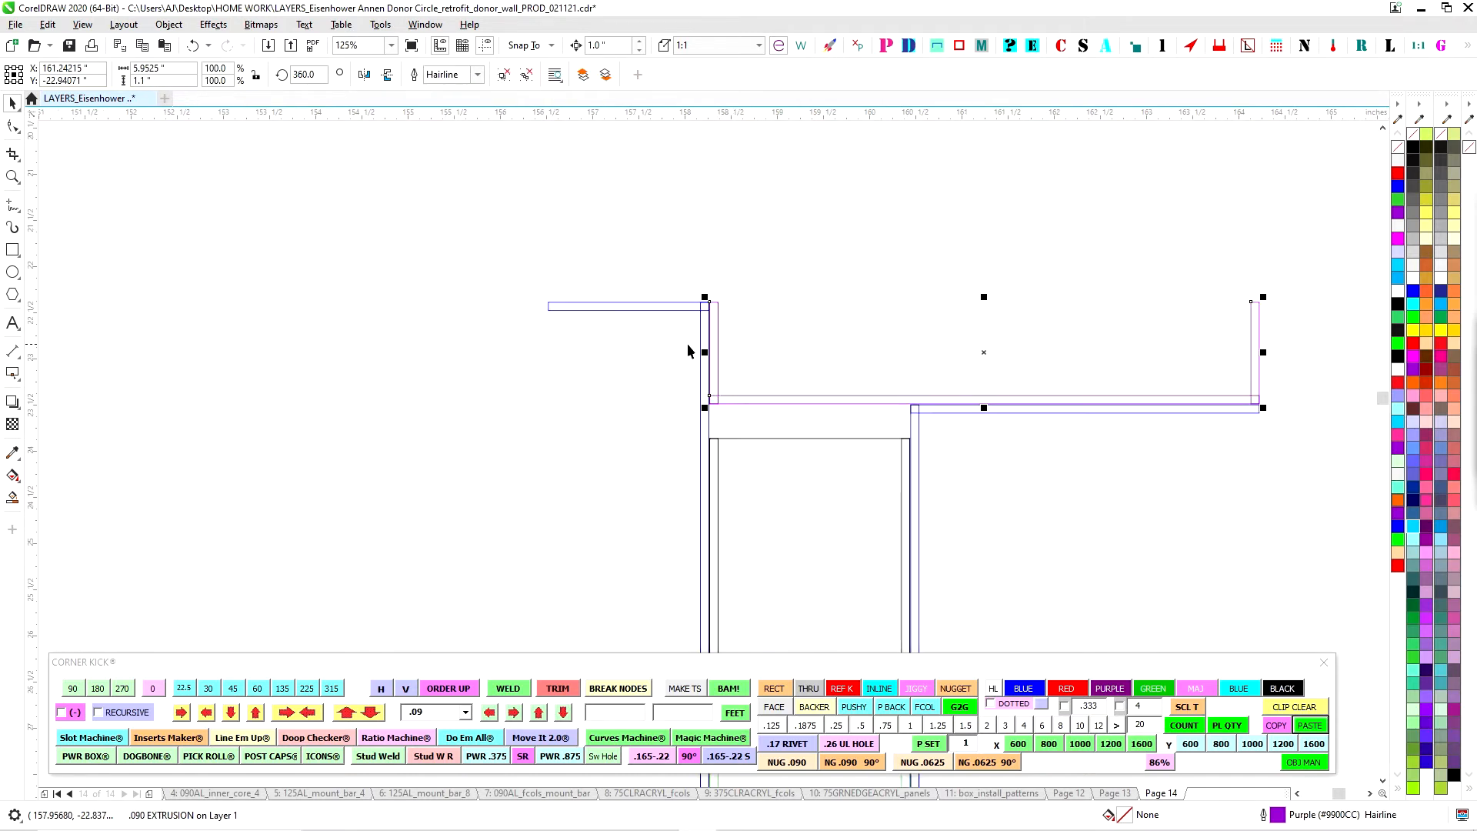
pyautogui.click(936, 306)
pyautogui.scroll(-1, 939, 306)
pyautogui.moveTo(966, 318); pyautogui.dragTo(768, 307)
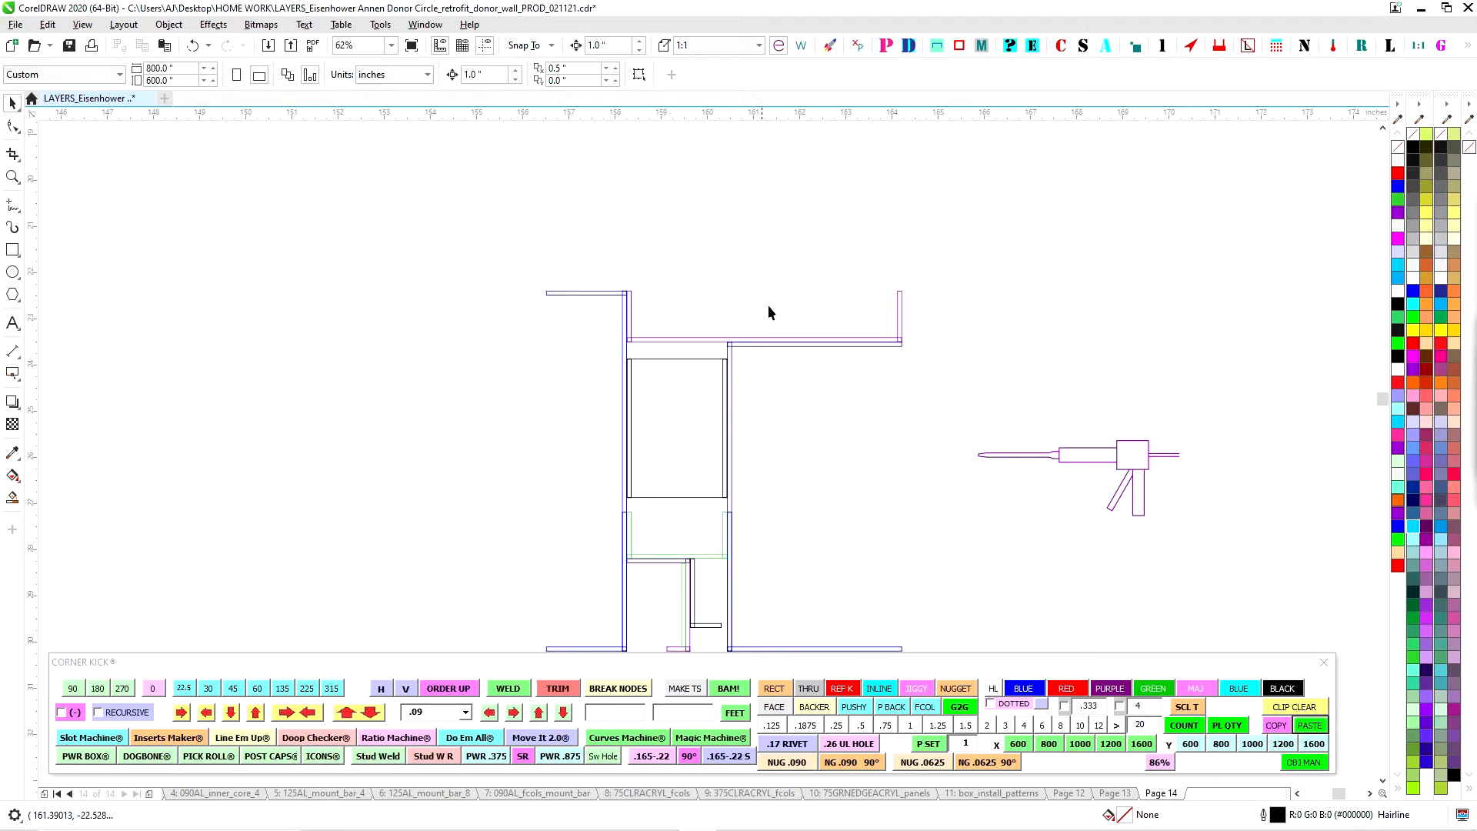
# Examine TOP in the complete and labelled sections, highlighting the two red rivet marks along BACK's upper flange
pyautogui.scroll(-6, 737, 372)
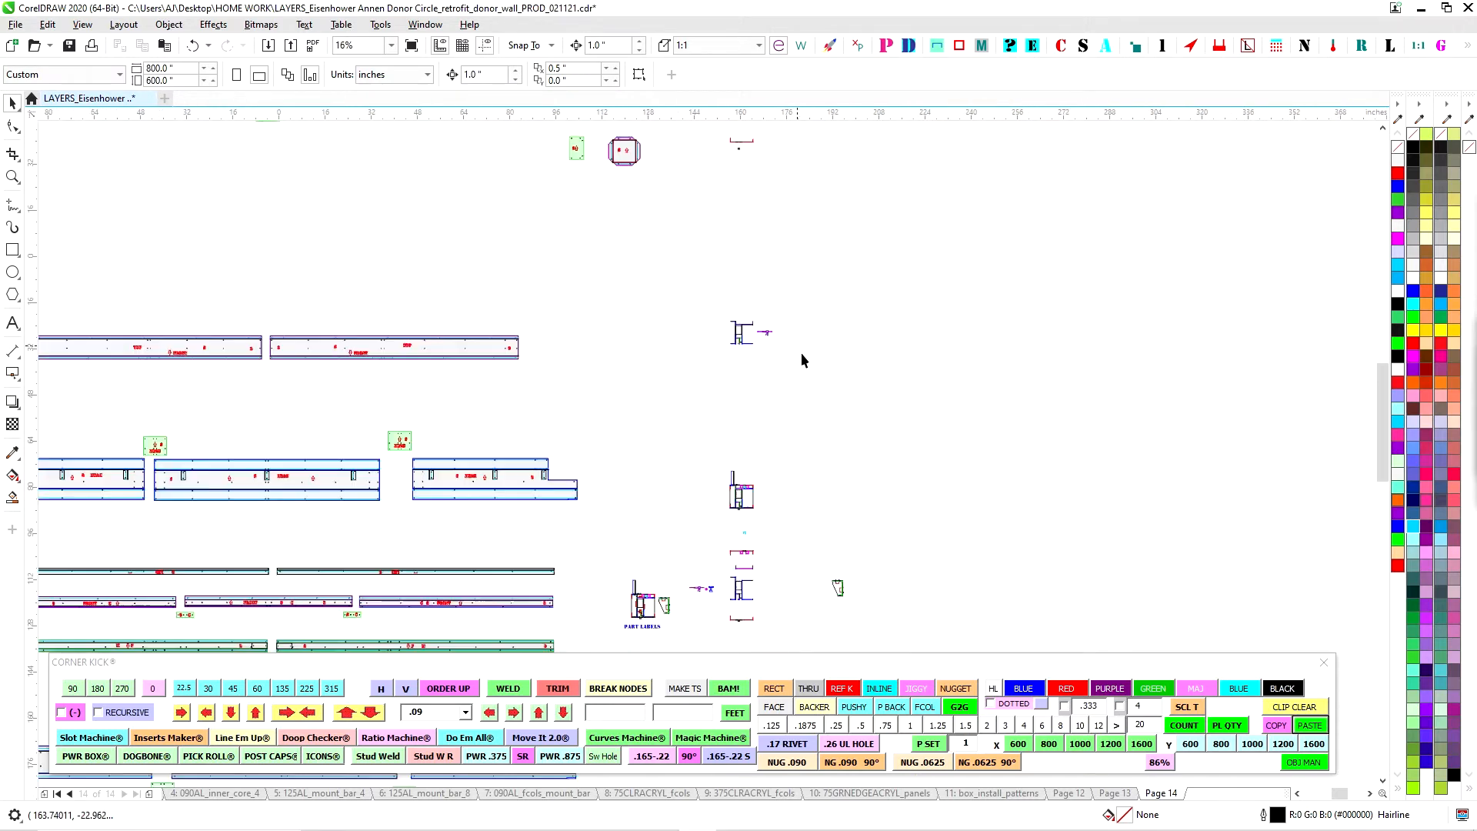
pyautogui.scroll(2, 743, 507)
pyautogui.scroll(4, 785, 487)
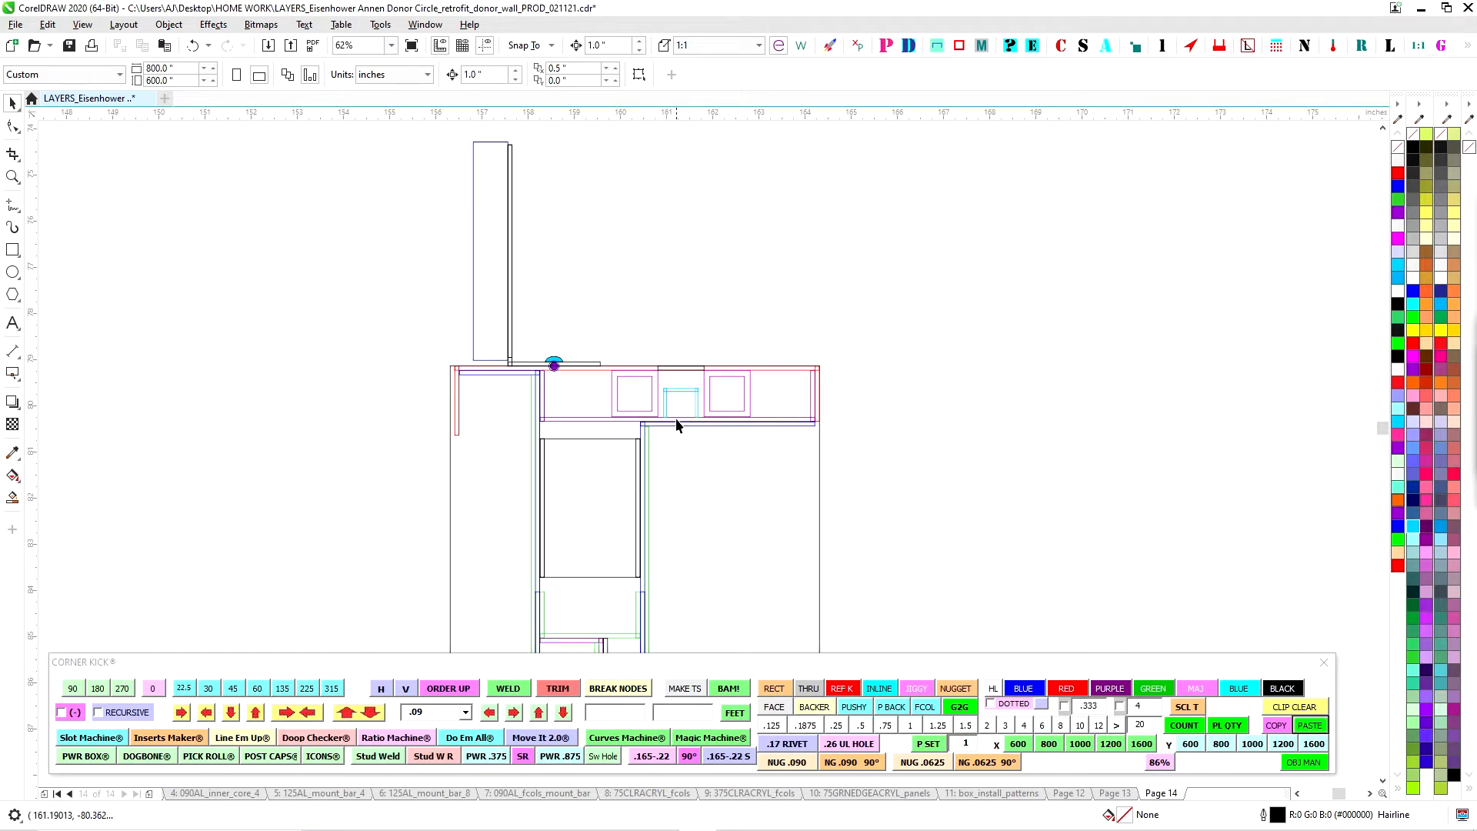
pyautogui.scroll(2, 708, 432)
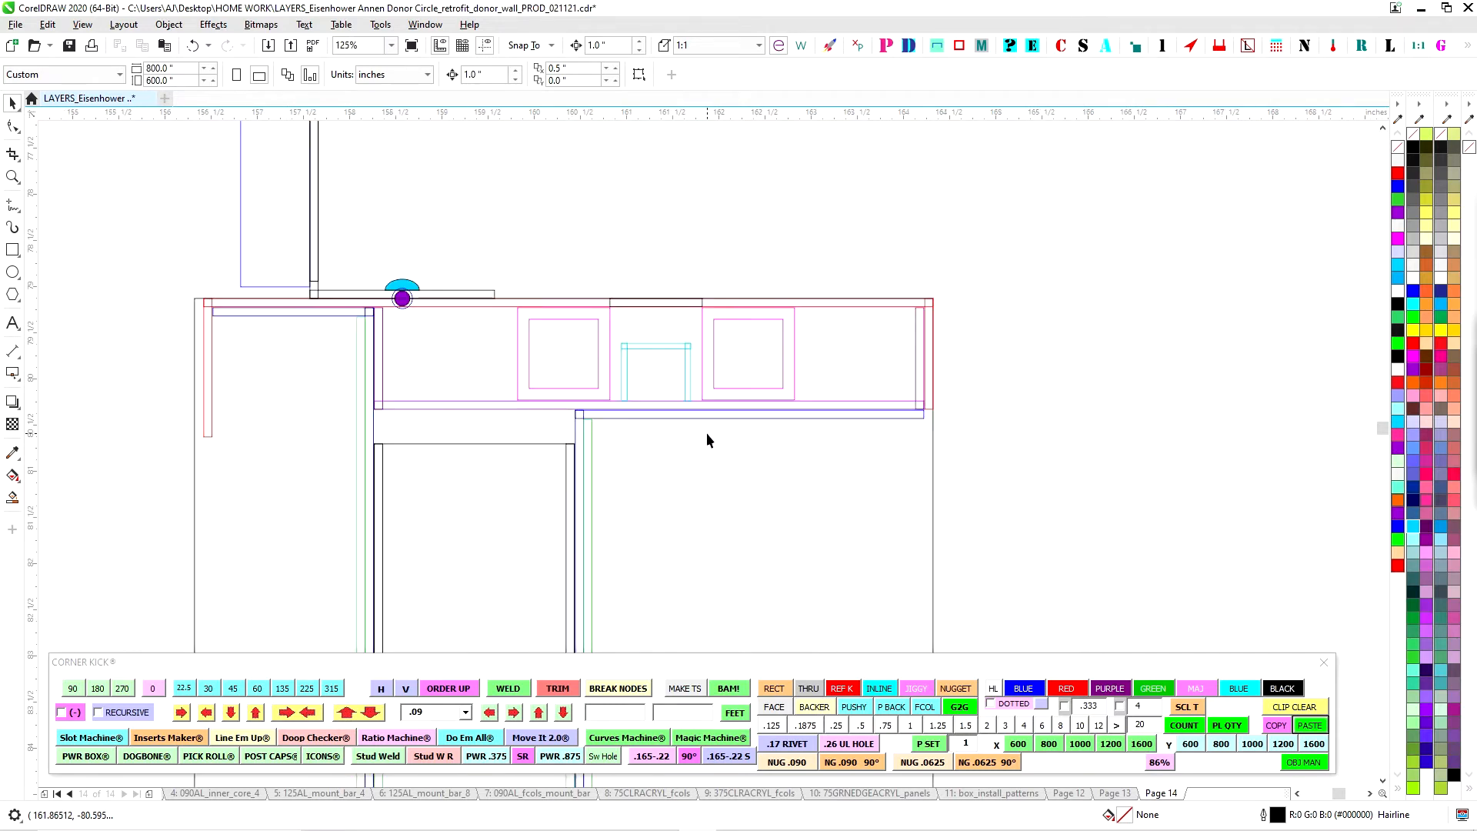
pyautogui.scroll(-4, 806, 373)
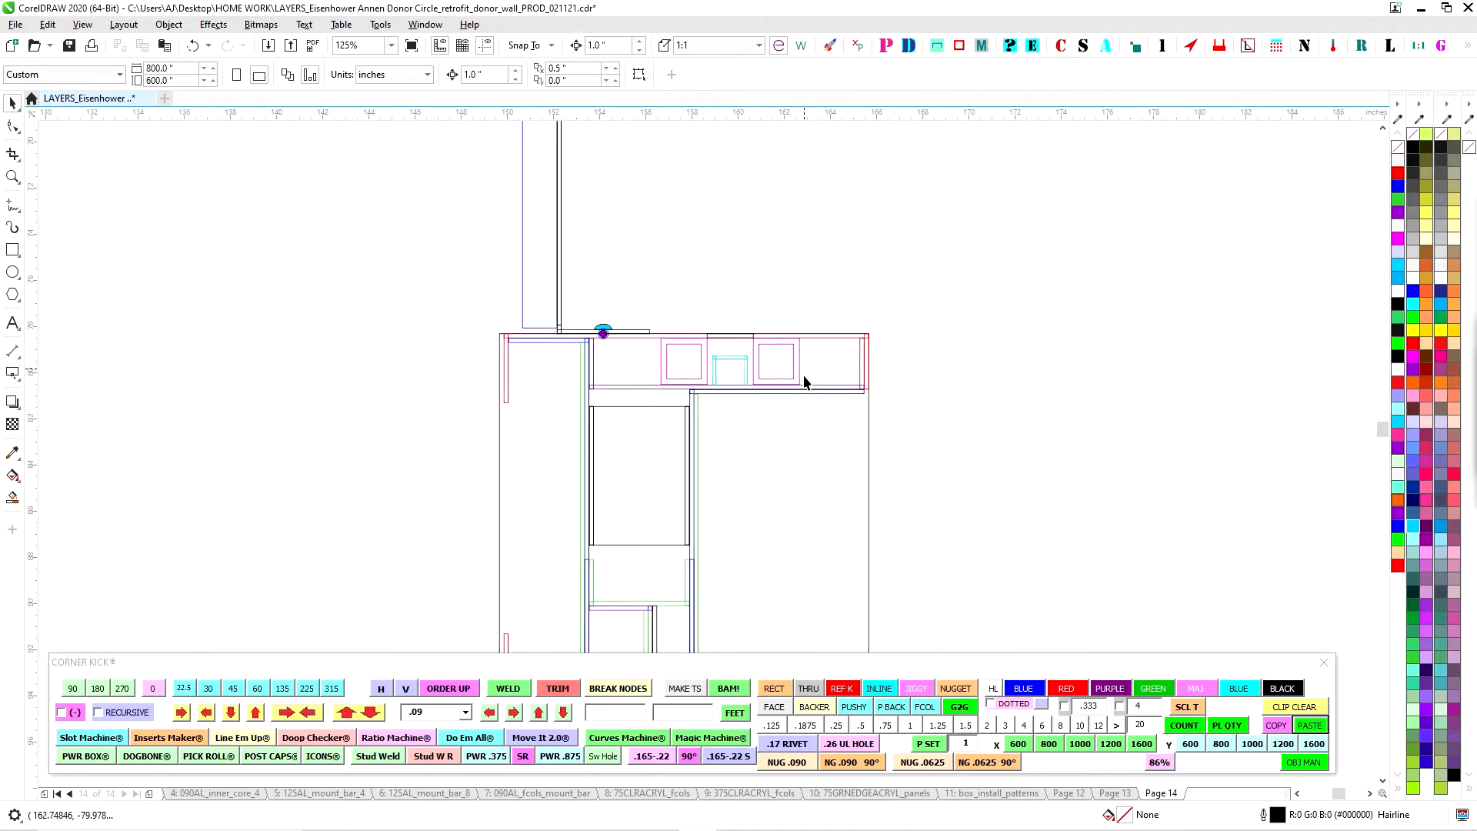
pyautogui.moveTo(608, 600); pyautogui.dragTo(720, 395)
pyautogui.scroll(3, 720, 395)
pyautogui.scroll(2, 633, 350)
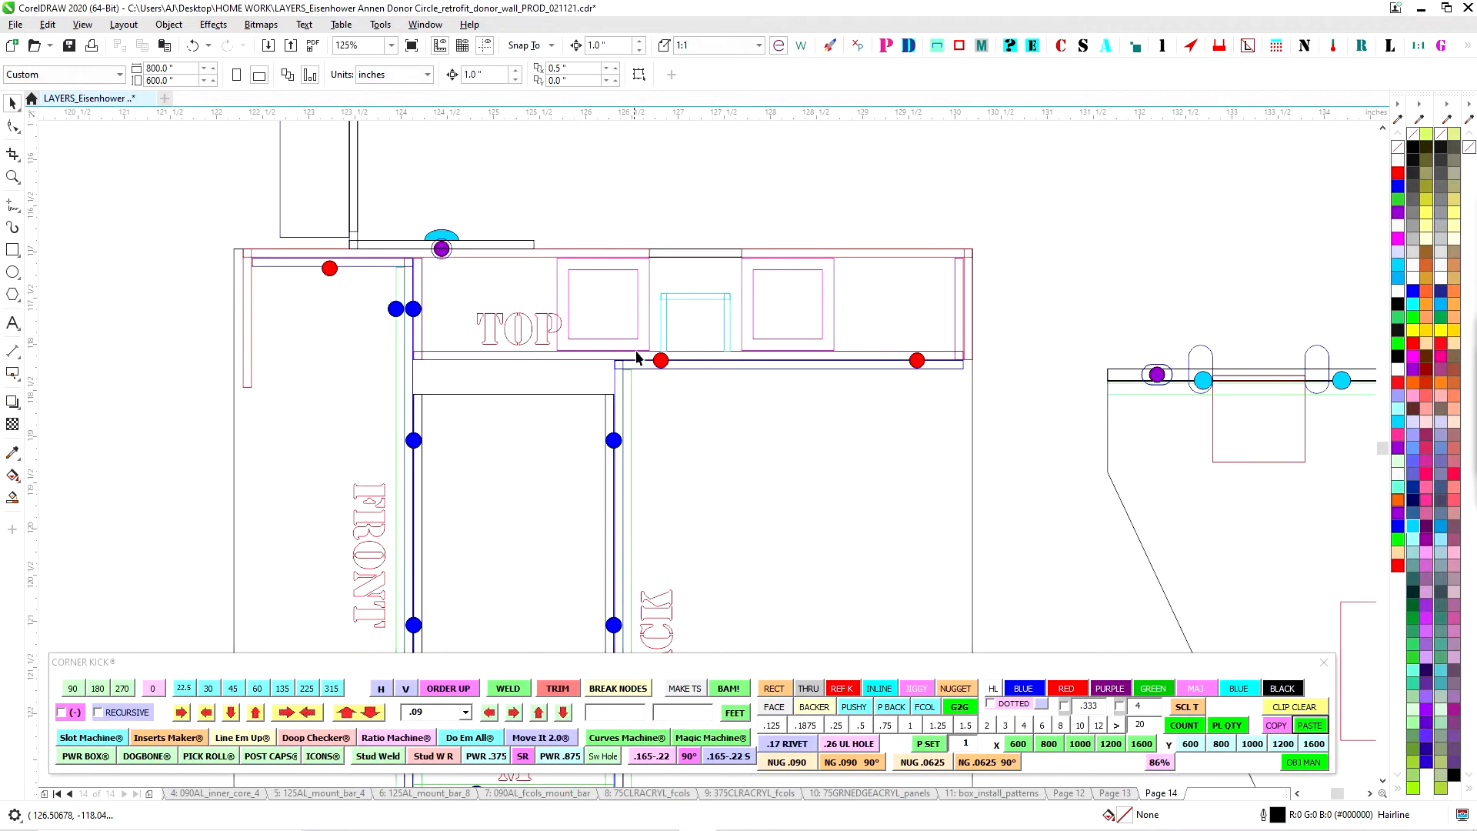
pyautogui.moveTo(927, 409); pyautogui.dragTo(620, 339)
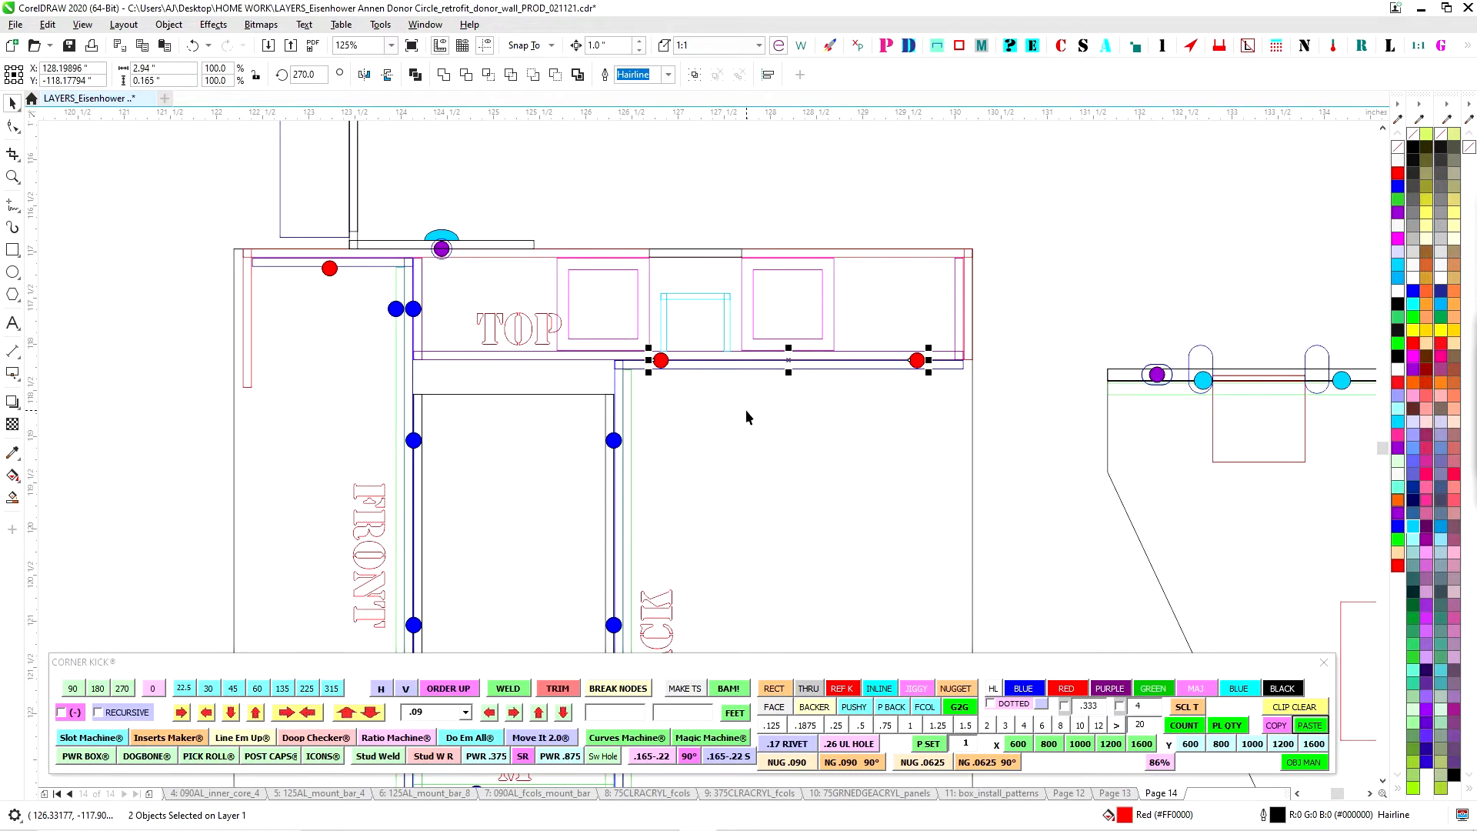
pyautogui.press('Escape')
# Inspect the lower part of the labelled section and highlight the two red rivet marks along BACK's lower flange
pyautogui.scroll(-2, 422, 323)
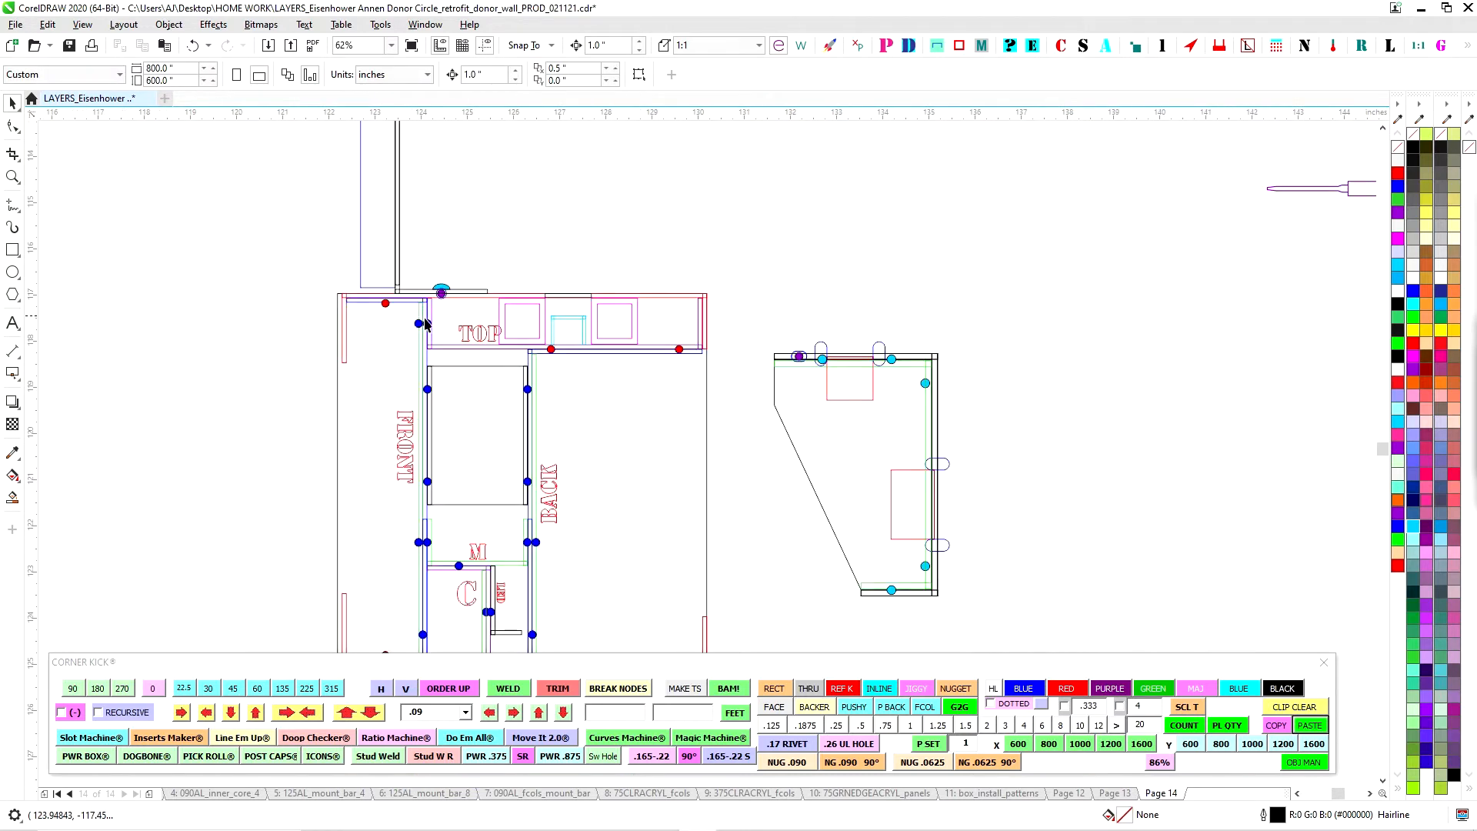
pyautogui.moveTo(624, 562); pyautogui.dragTo(796, 444)
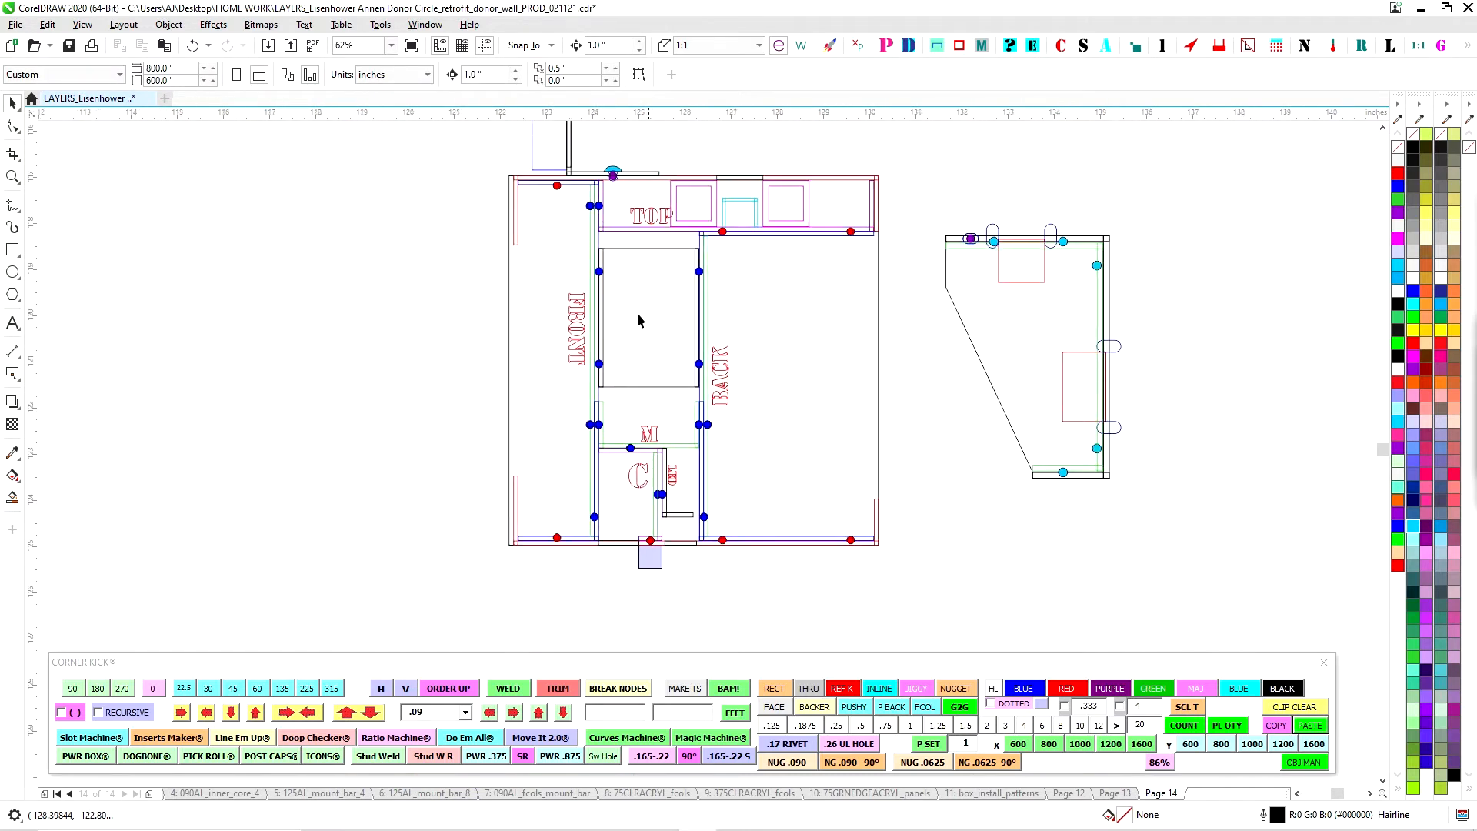
pyautogui.scroll(2, 597, 525)
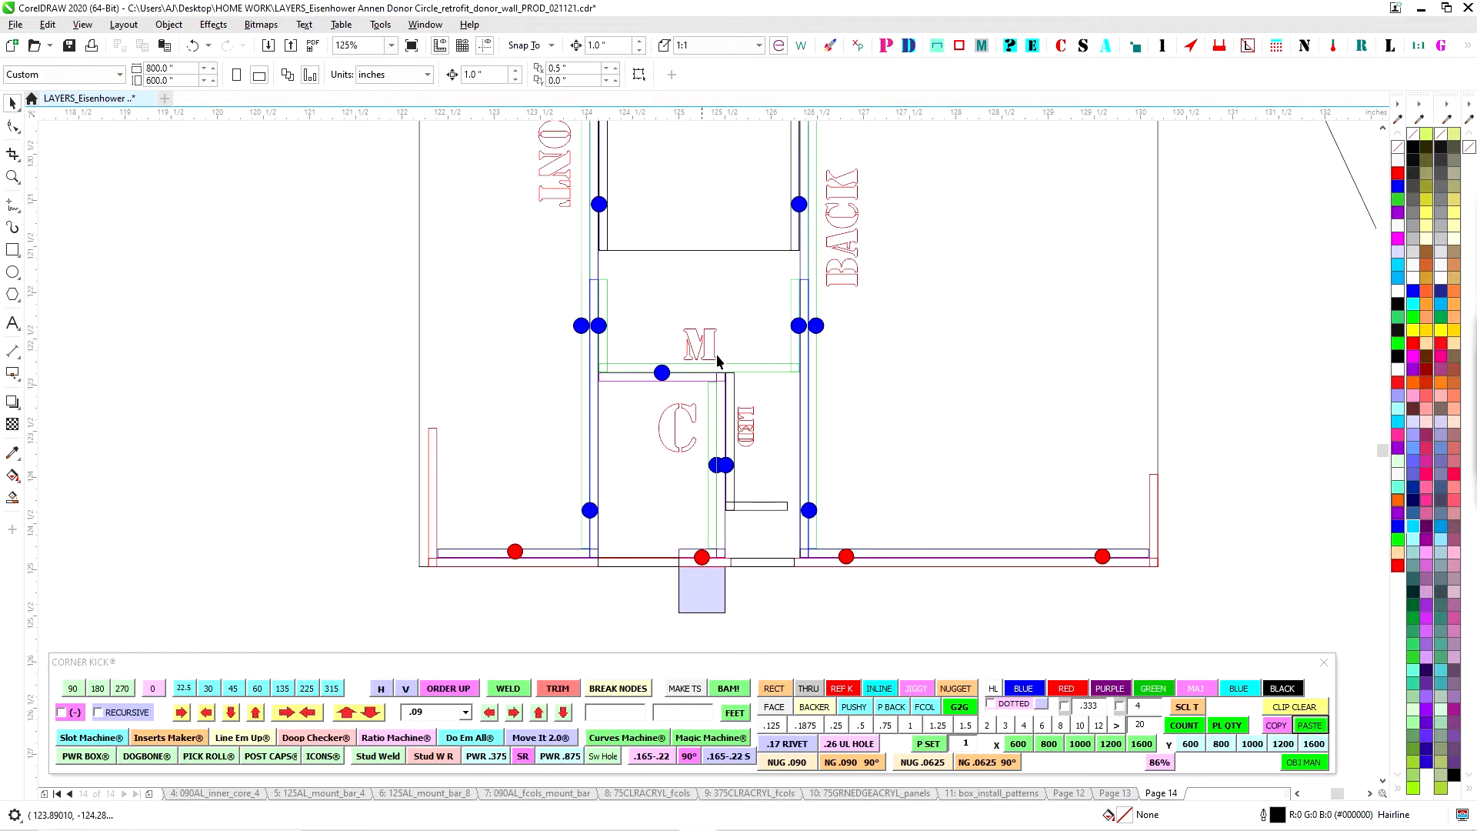
pyautogui.moveTo(813, 550); pyautogui.dragTo(920, 497)
pyautogui.press('Escape')
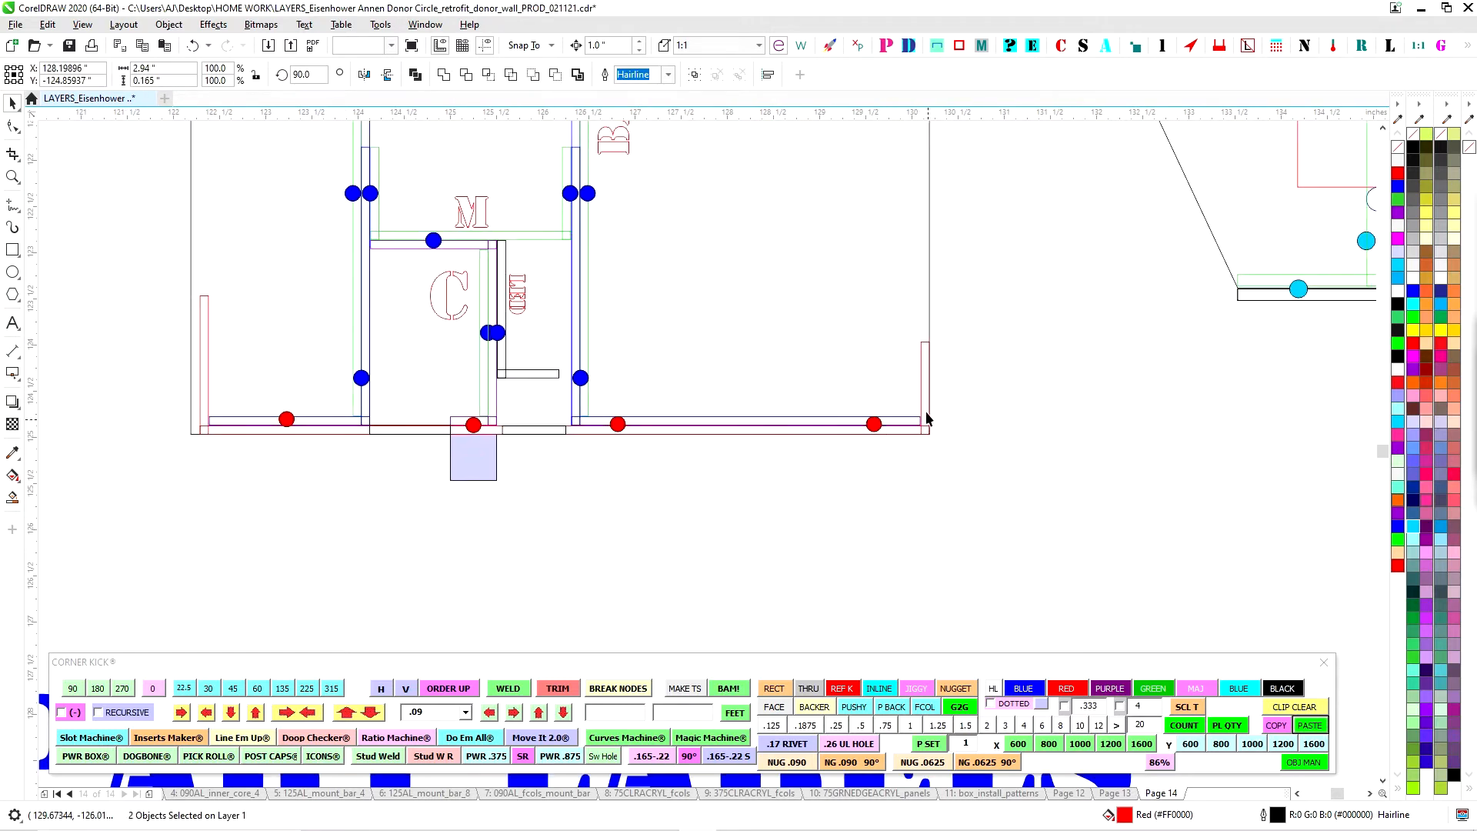
# Nudge the red bottom cover profile in the labelled section down 1 inch and back up to its place
pyautogui.click(926, 419)
pyautogui.press('Down')
pyautogui.press('Down')
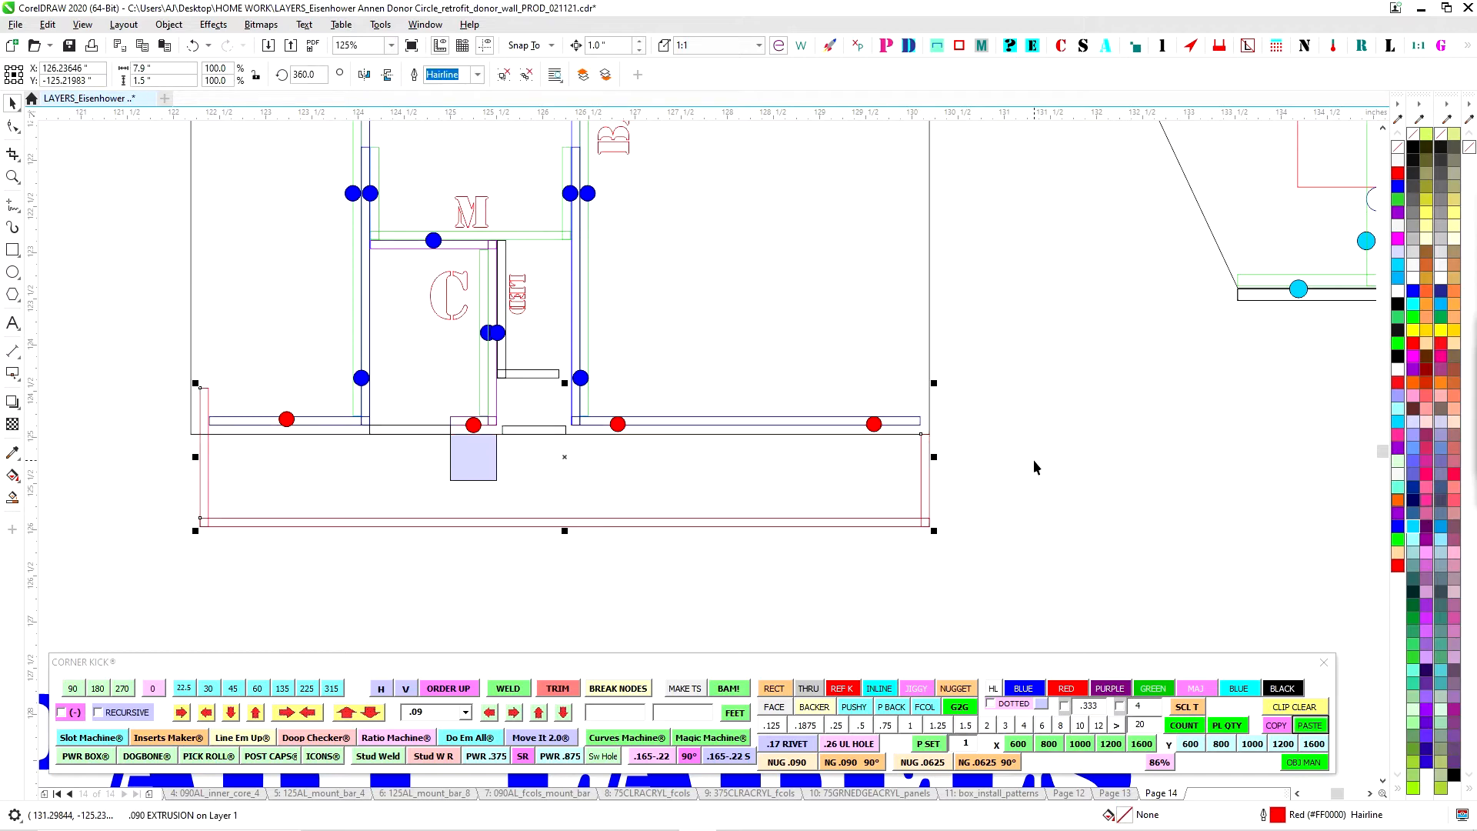
pyautogui.press('Up')
pyautogui.press('Up')
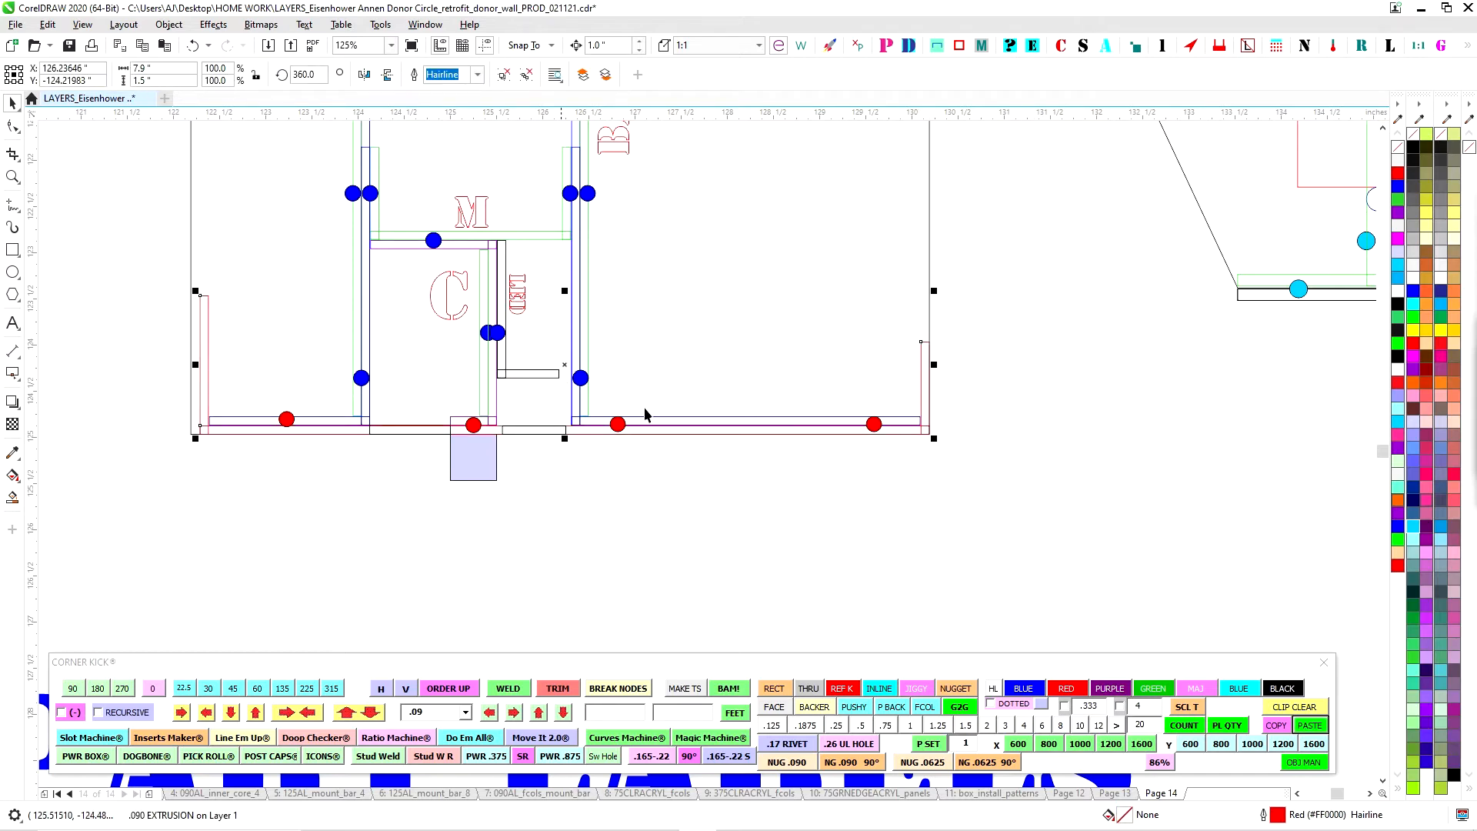
# Compare the complete and exploded sections with the joined FRONT, BACK, TOP, C and M profiles
pyautogui.scroll(-4, 370, 410)
pyautogui.click(800, 352)
pyautogui.scroll(-4, 800, 352)
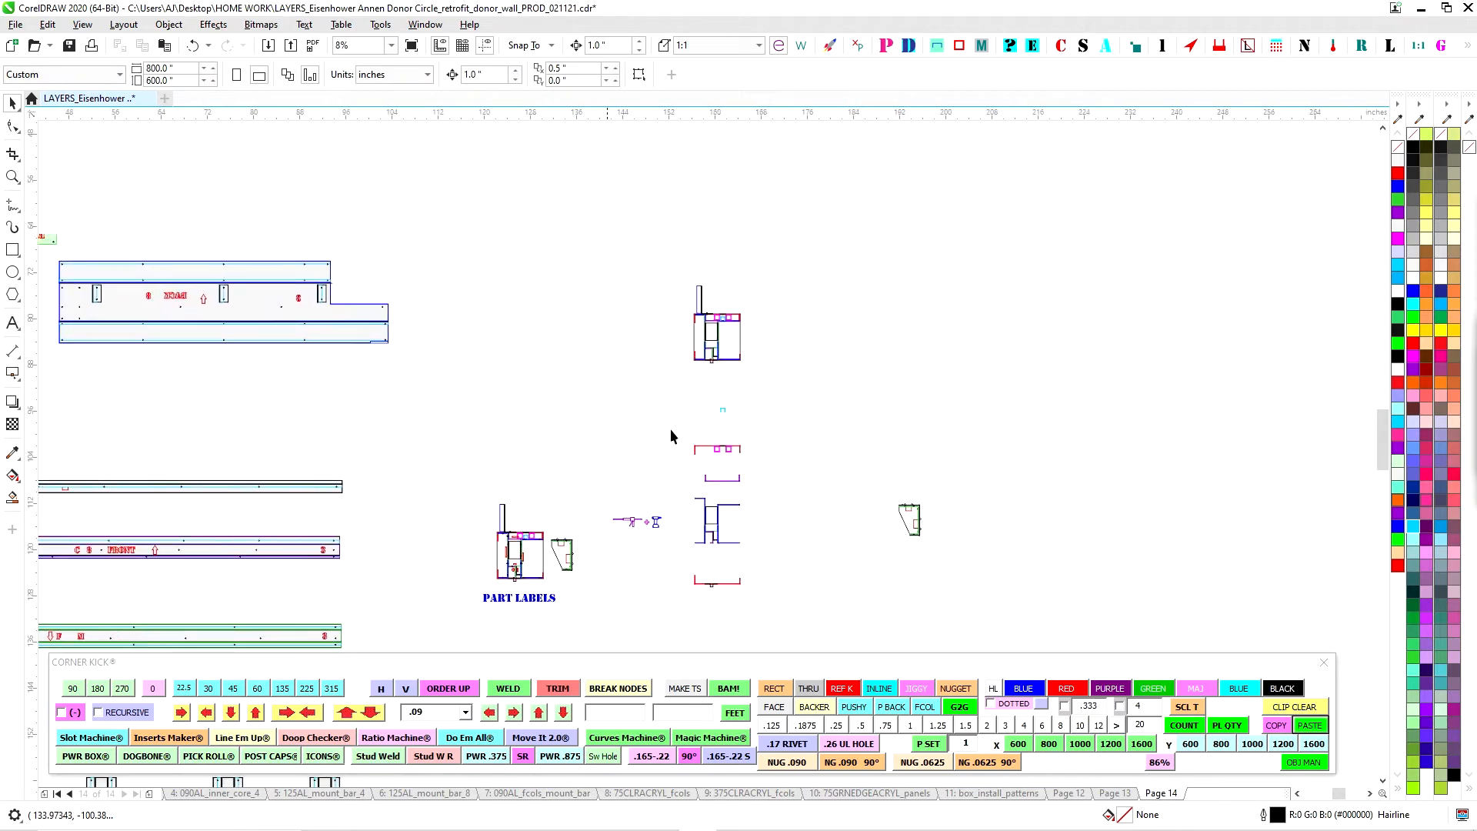
pyautogui.moveTo(681, 291); pyautogui.dragTo(748, 522)
pyautogui.scroll(1, 776, 206)
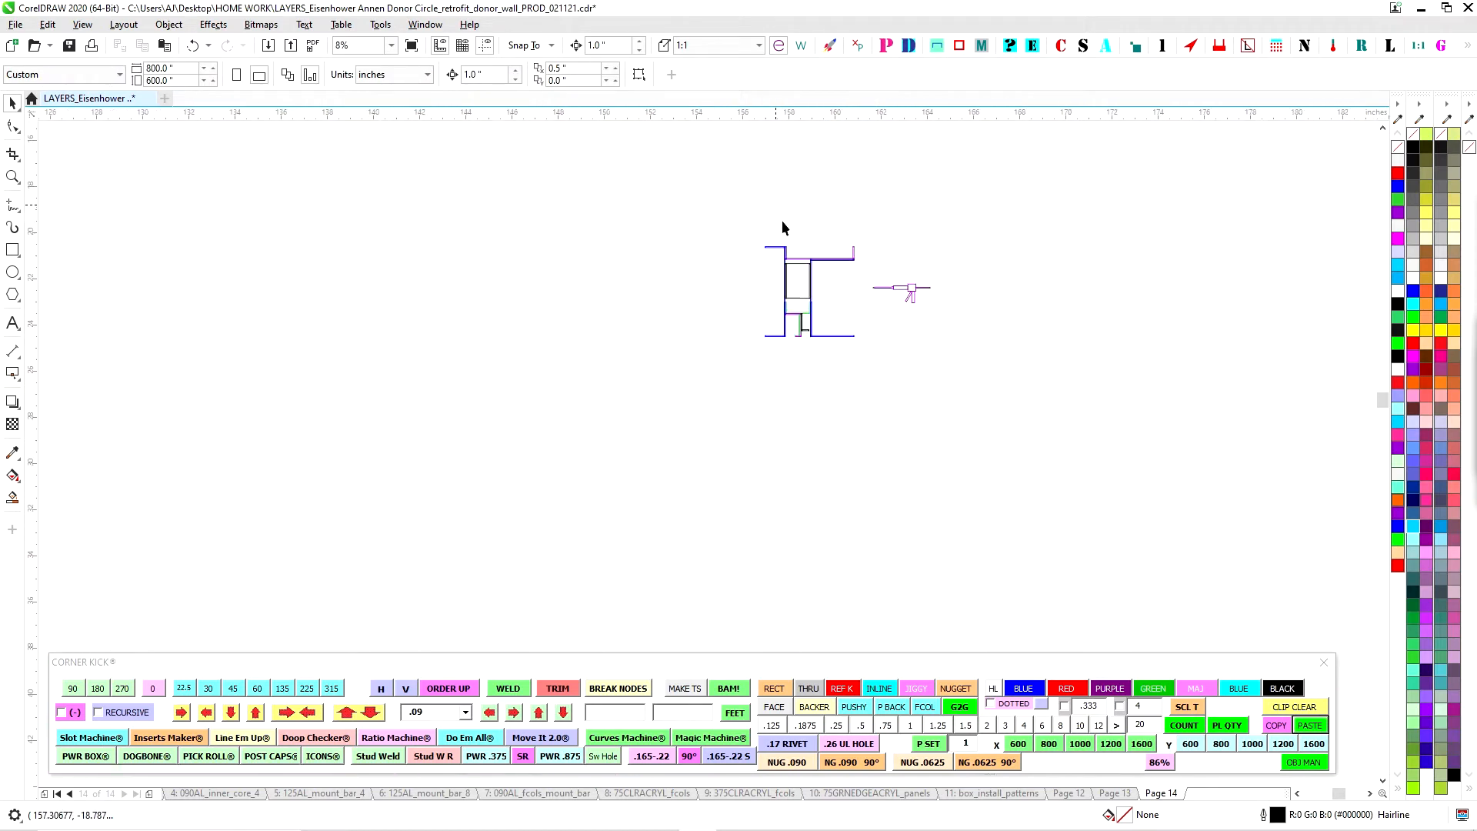
pyautogui.scroll(4, 777, 213)
pyautogui.scroll(-1, 680, 288)
pyautogui.moveTo(680, 288); pyautogui.dragTo(913, 532)
pyautogui.press('Escape')
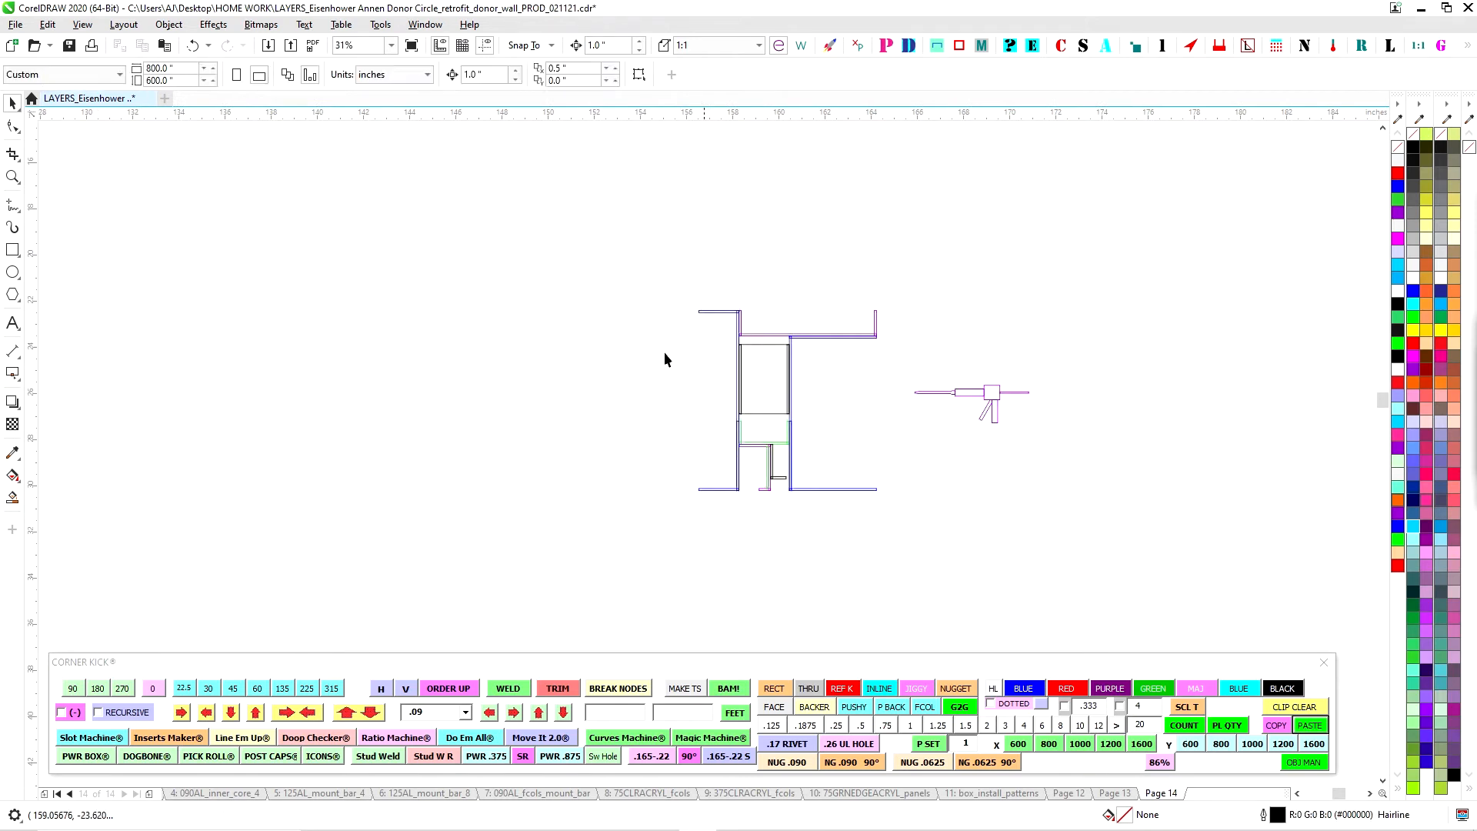
# Examine the numbered TOP and BACK panels and the BACK splice plates, including their seam positions and FRONT direction arrows
pyautogui.scroll(-2, 676, 360)
pyautogui.moveTo(327, 449); pyautogui.dragTo(1063, 391)
pyautogui.scroll(-1, 1063, 392)
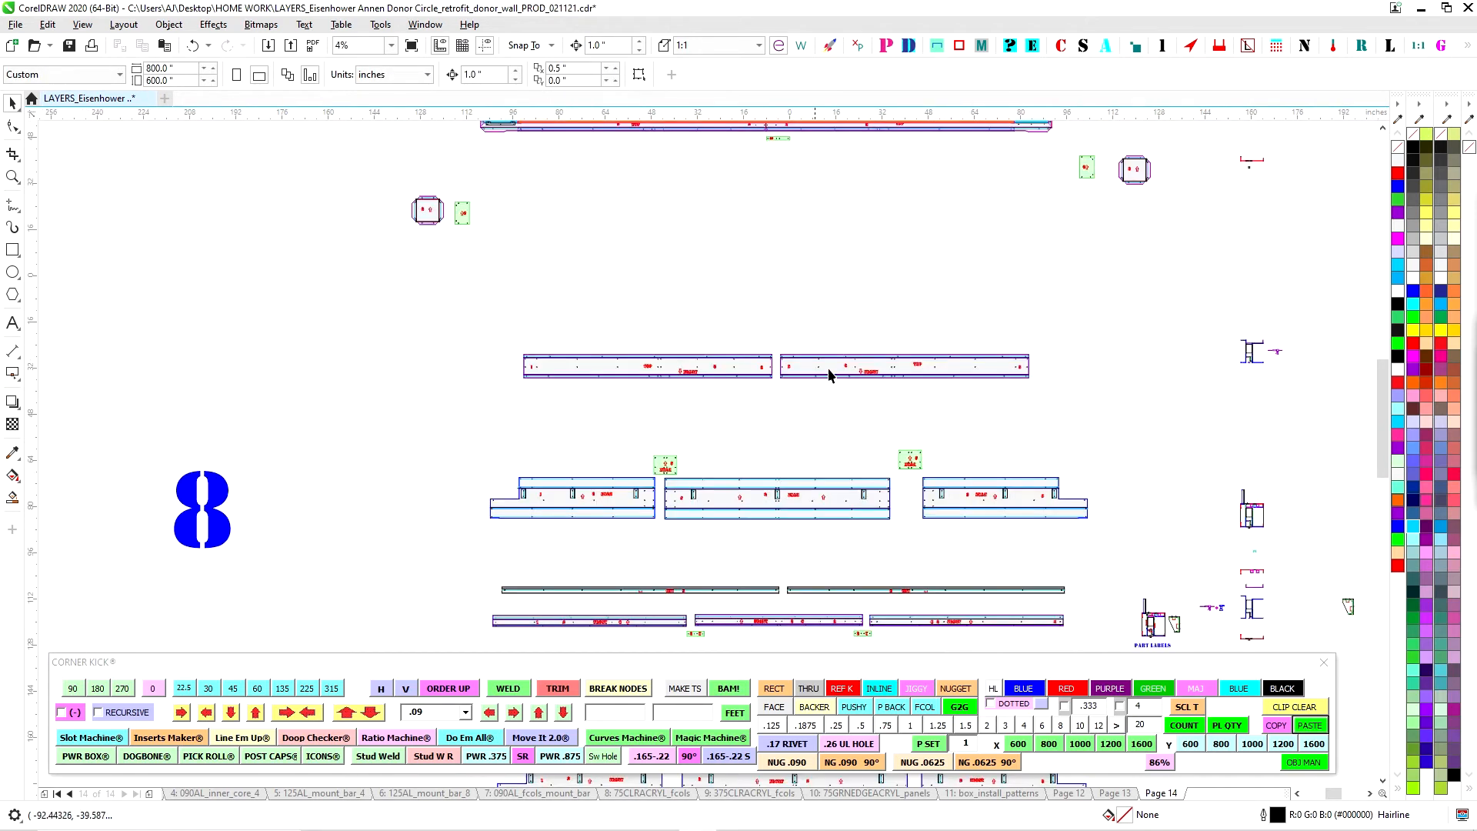
pyautogui.scroll(1, 783, 382)
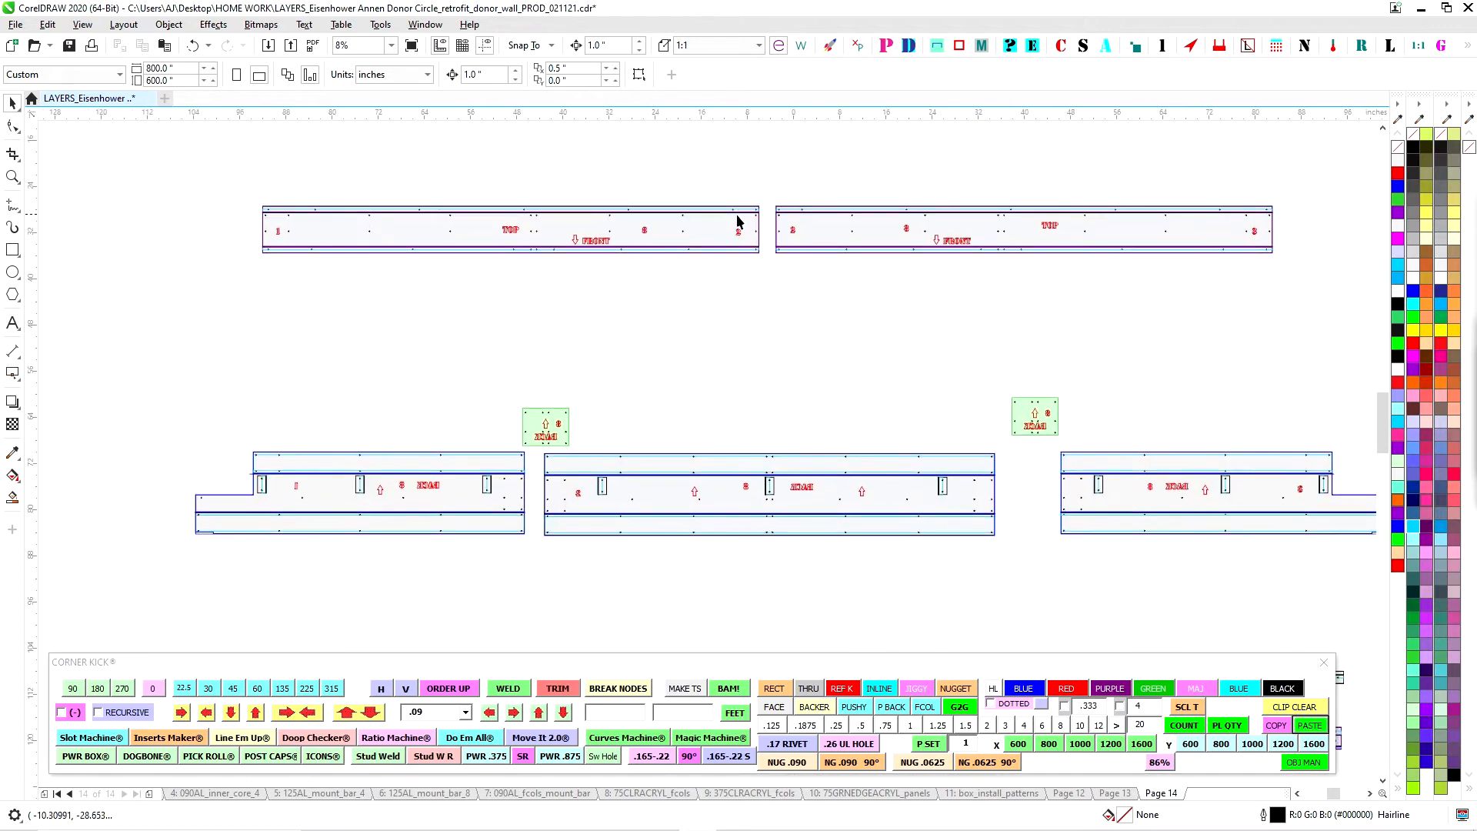
pyautogui.scroll(-1, 777, 219)
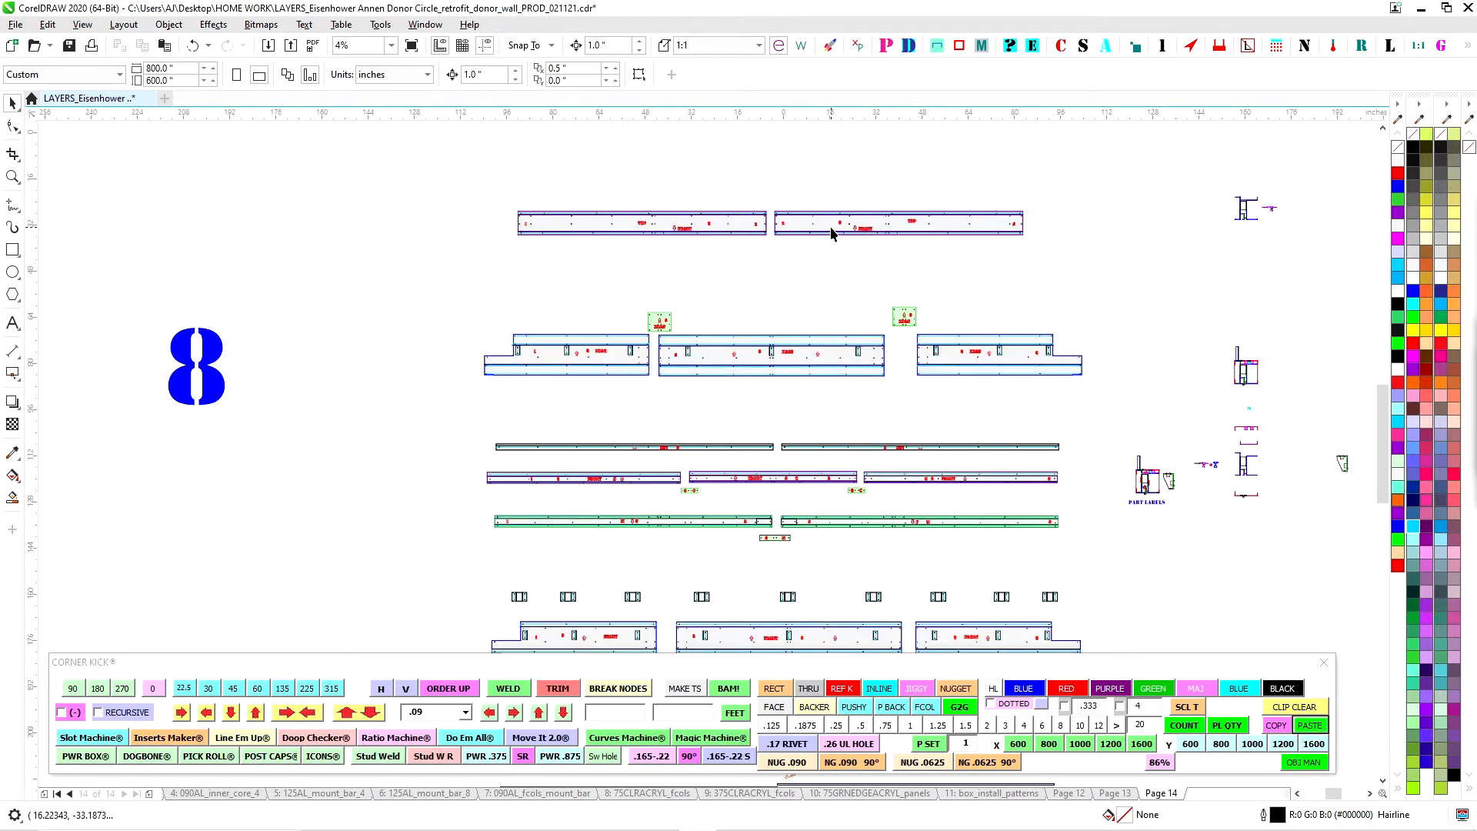
pyautogui.scroll(-1, 720, 256)
pyautogui.scroll(2, 477, 318)
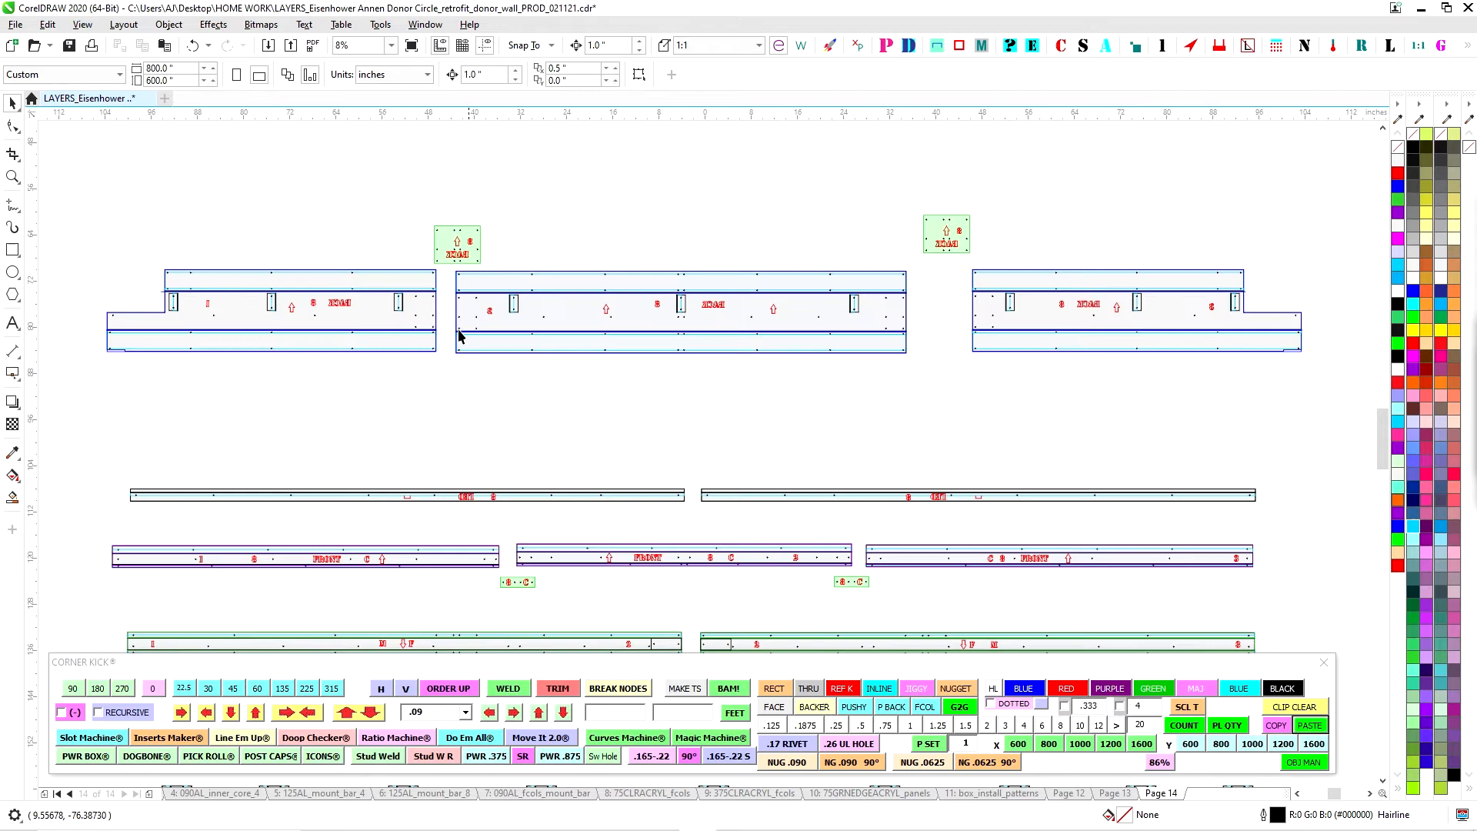
pyautogui.scroll(-1, 566, 361)
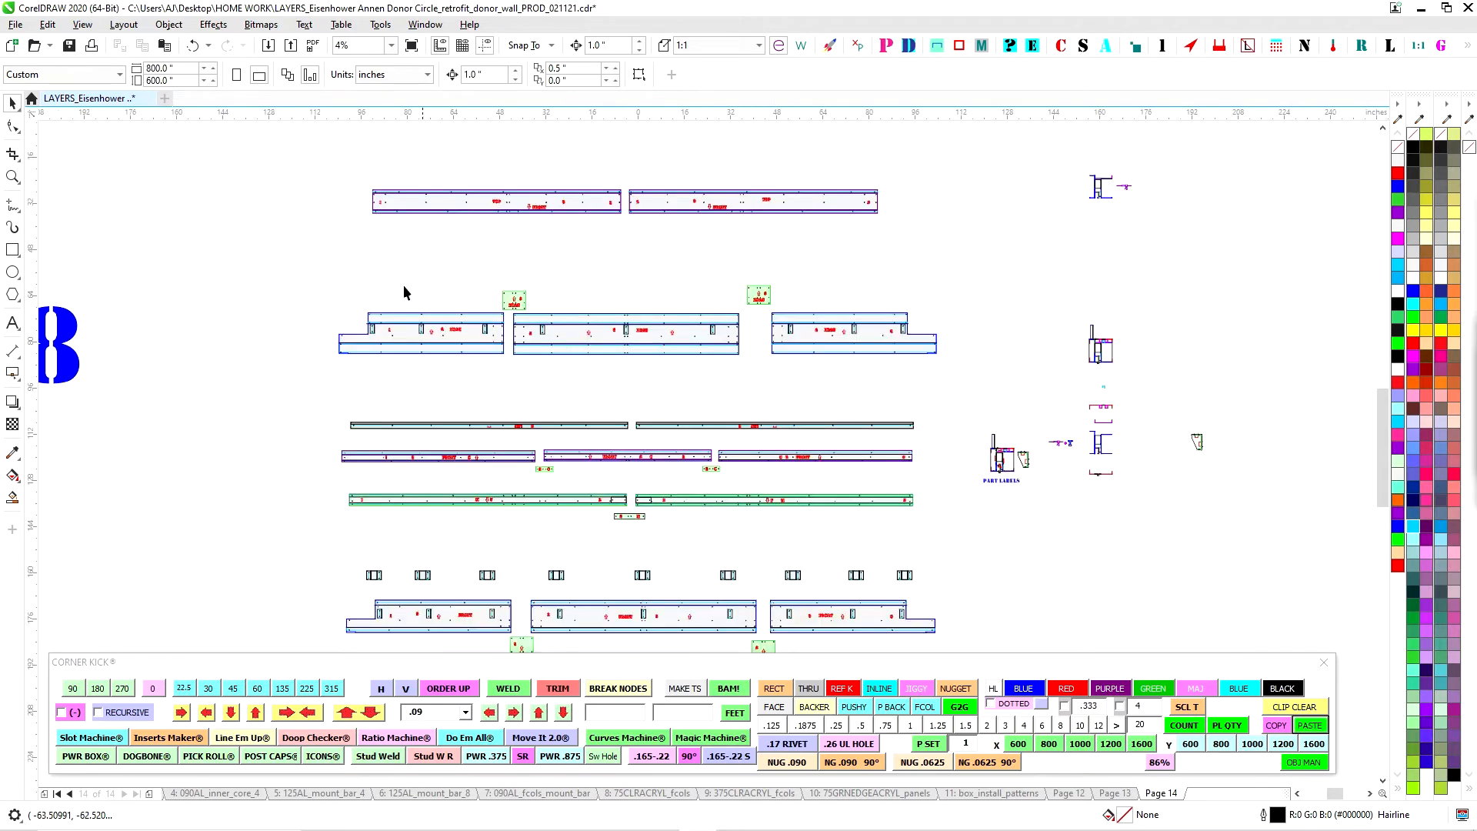
pyautogui.scroll(1, 589, 198)
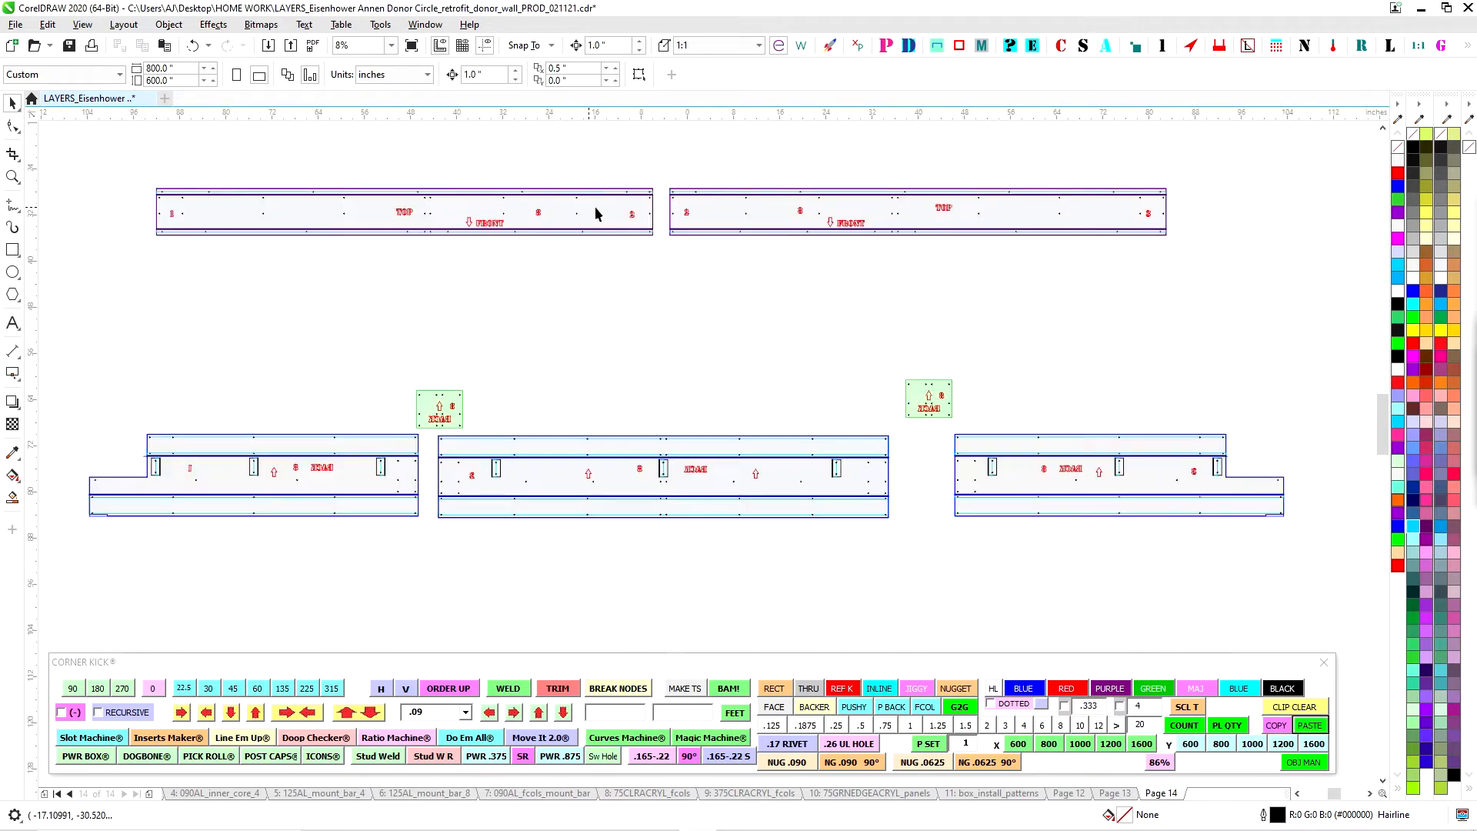
pyautogui.scroll(-1, 904, 275)
pyautogui.scroll(1, 658, 303)
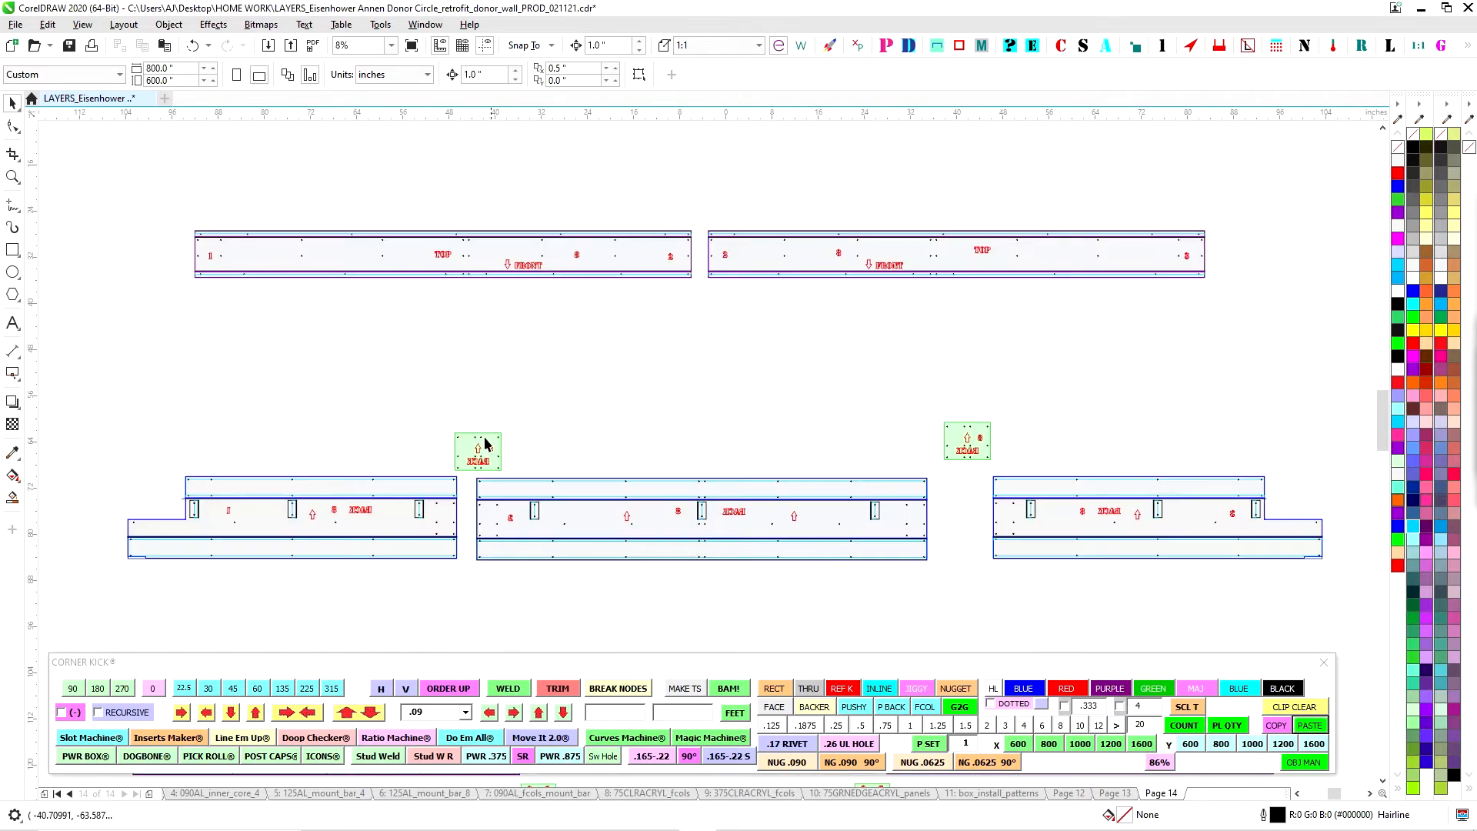
pyautogui.scroll(-1, 657, 334)
pyautogui.scroll(1, 946, 290)
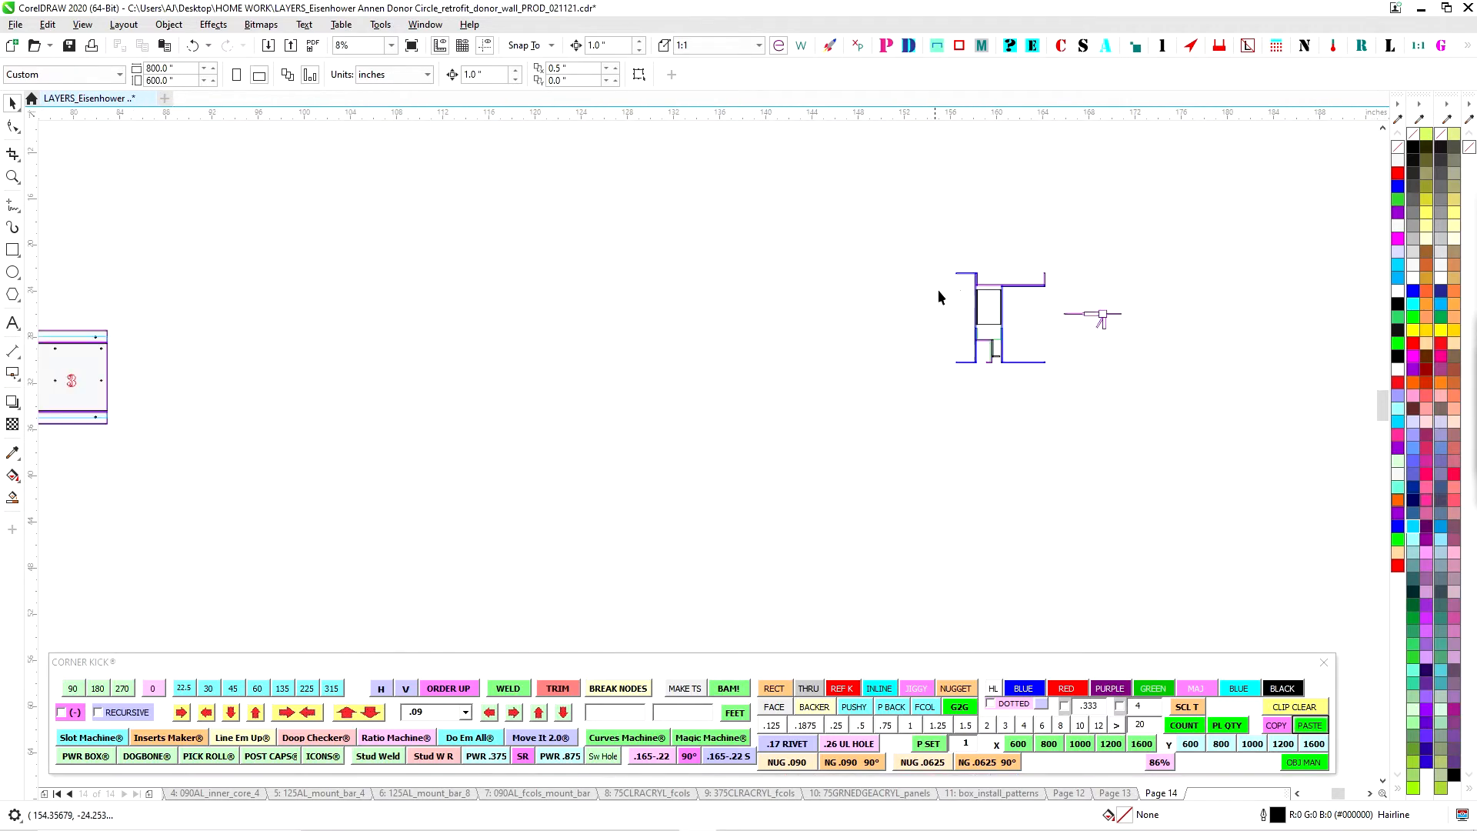
# Select all the joined FRONT, BACK, TOP, C and M profiles together as one subassembly
pyautogui.moveTo(1088, 380); pyautogui.dragTo(1084, 375)
pyautogui.scroll(-1, 877, 304)
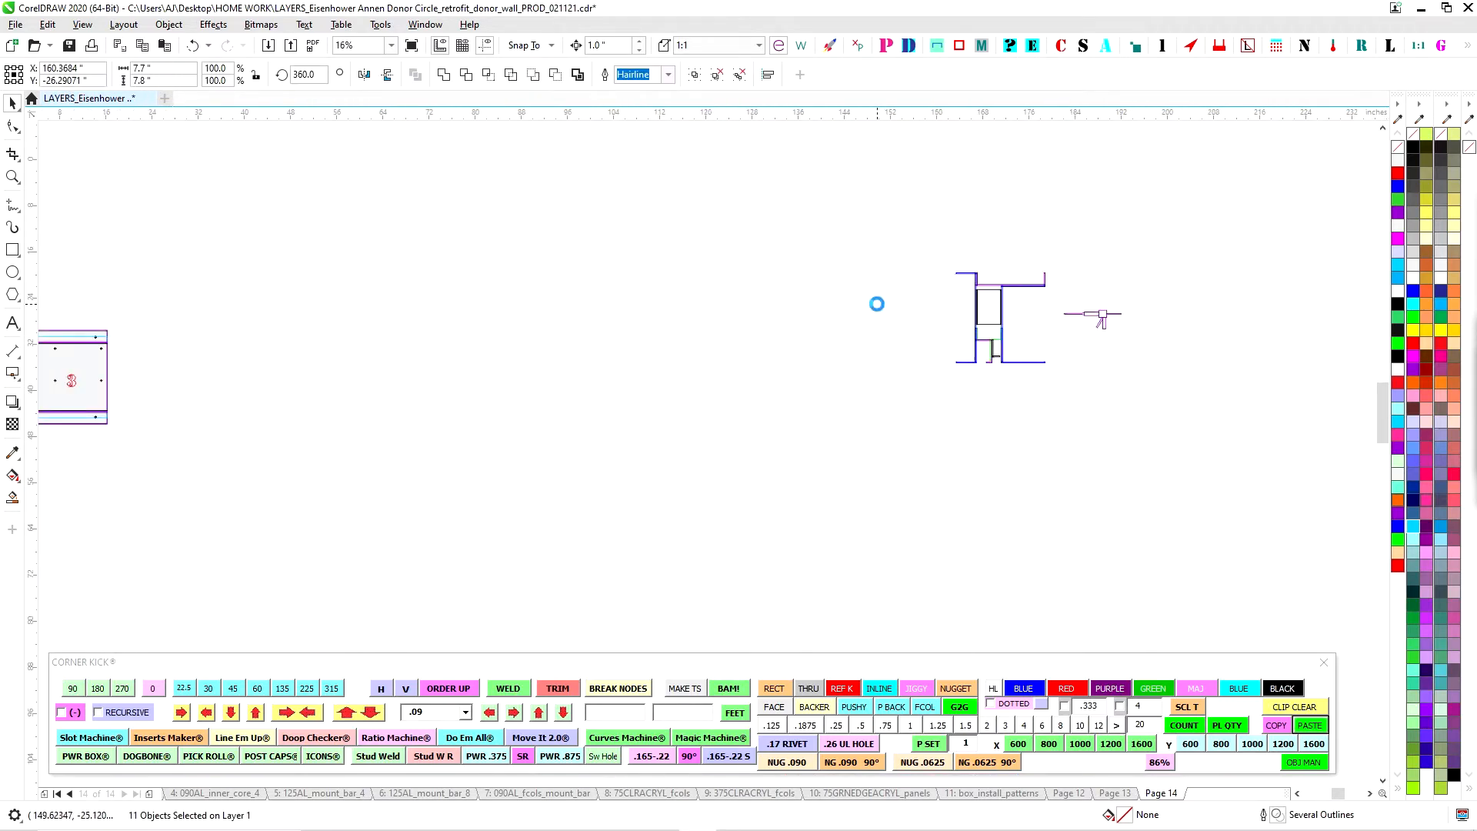
pyautogui.scroll(-1, 843, 221)
pyautogui.moveTo(822, 236); pyautogui.dragTo(871, 366)
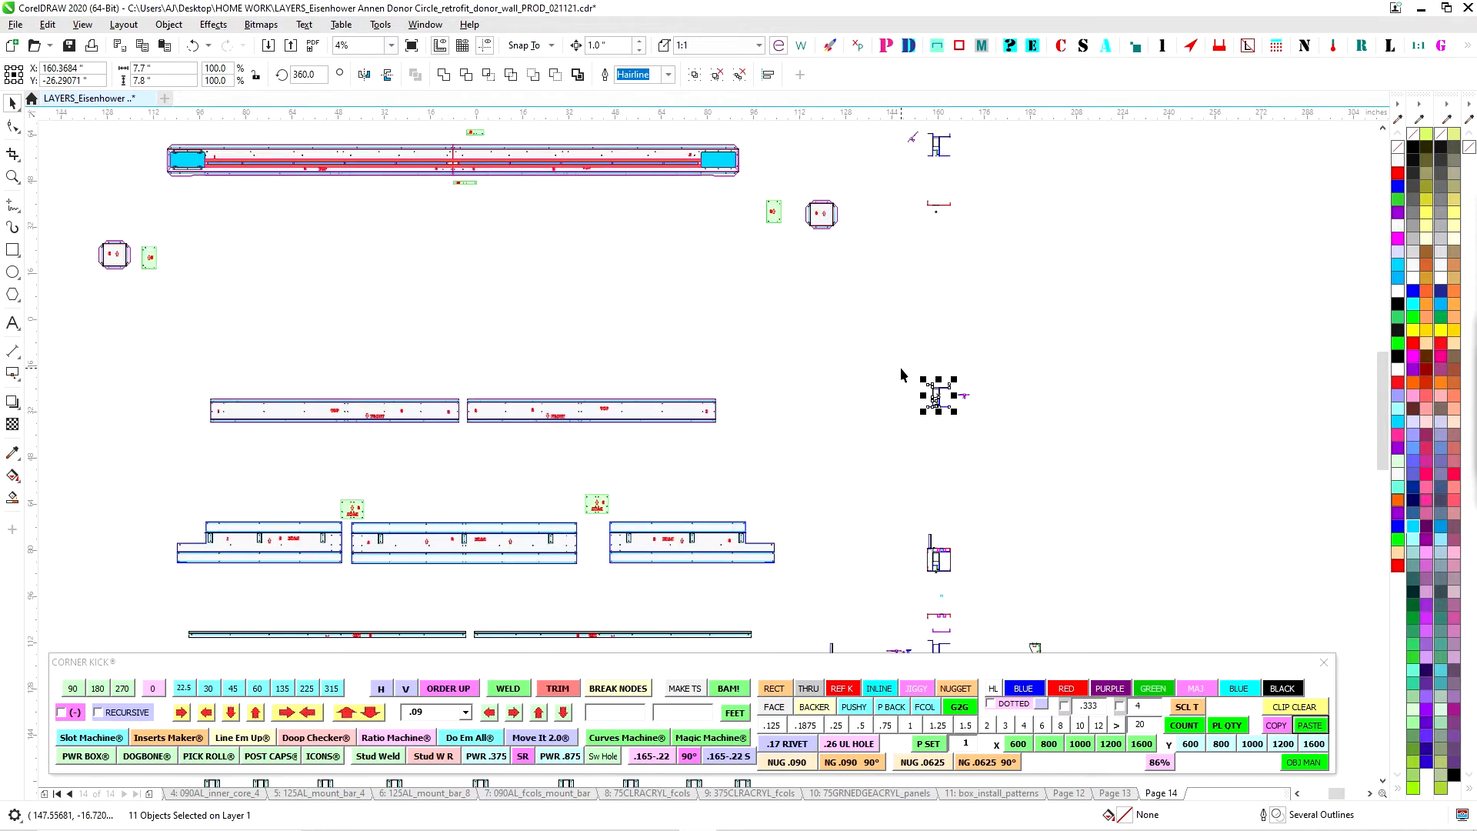
# Examine the centre seam of the long panel with orange and cyan strips and single out the splice plate above it
pyautogui.moveTo(593, 253); pyautogui.dragTo(684, 321)
pyautogui.scroll(1, 542, 202)
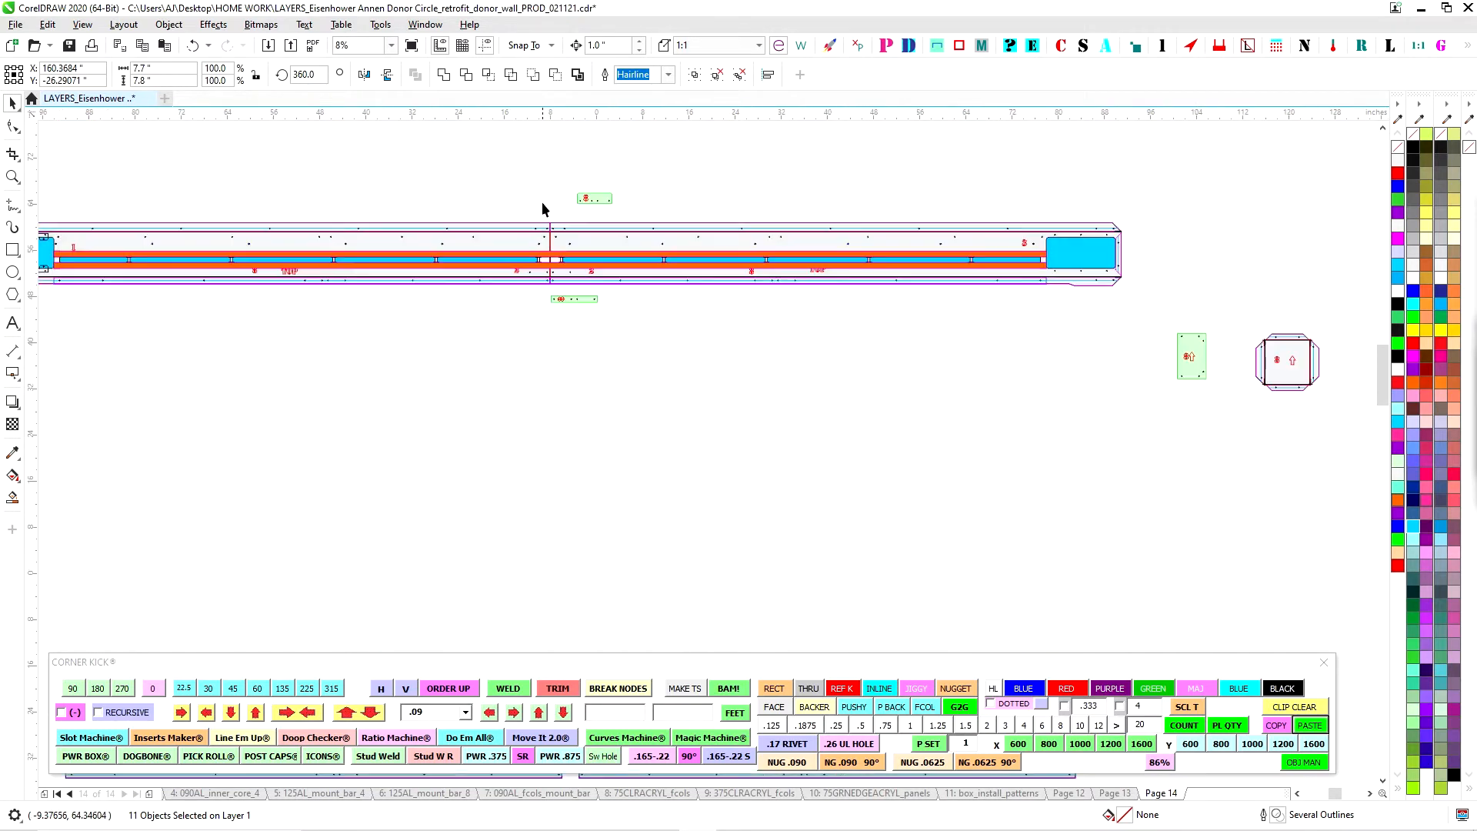
pyautogui.moveTo(784, 196); pyautogui.dragTo(571, 242)
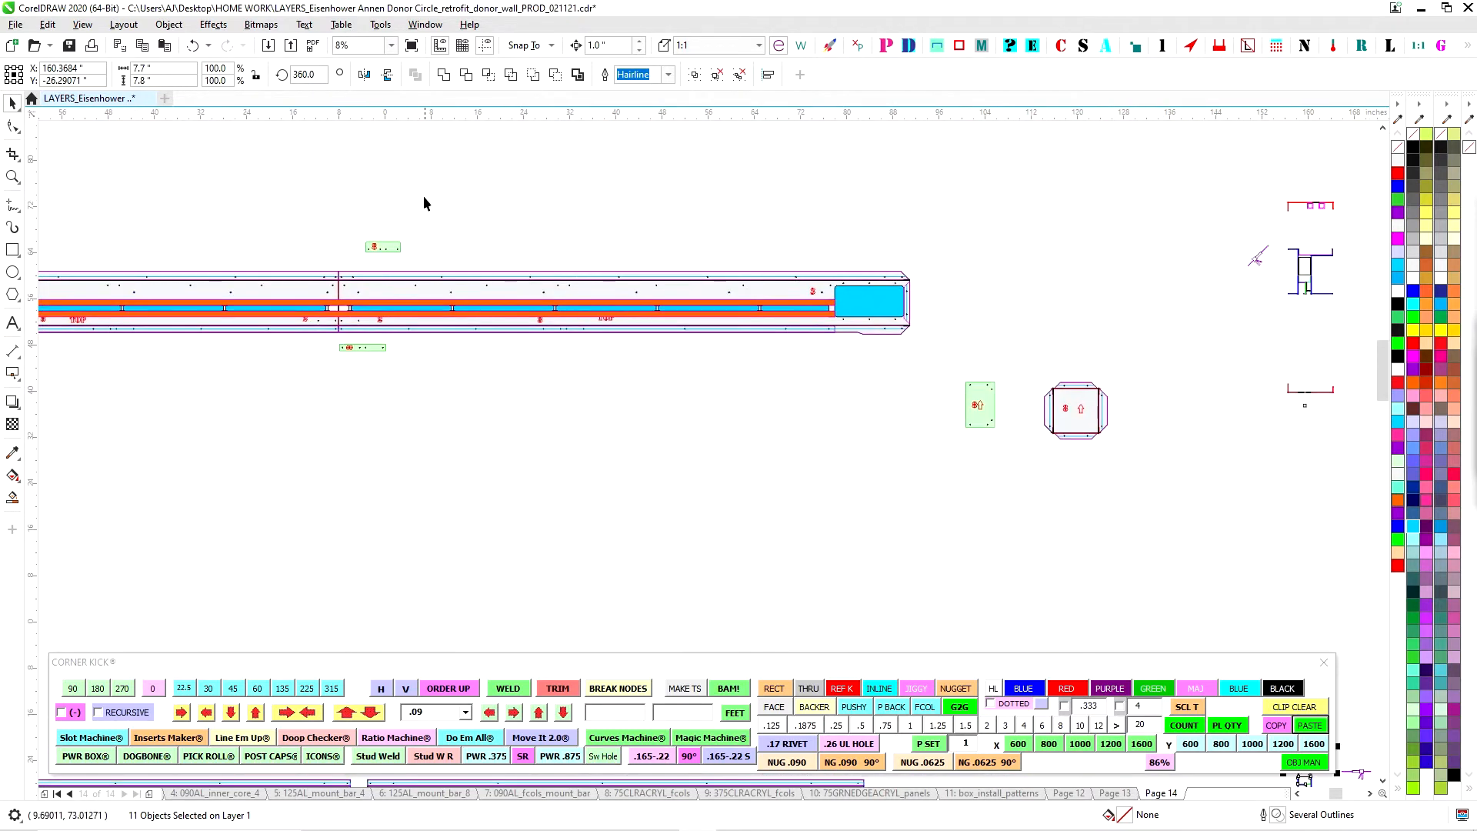
pyautogui.moveTo(274, 238); pyautogui.dragTo(690, 303)
pyautogui.scroll(1, 690, 303)
pyautogui.moveTo(835, 274); pyautogui.dragTo(1009, 359)
pyautogui.scroll(2, 896, 339)
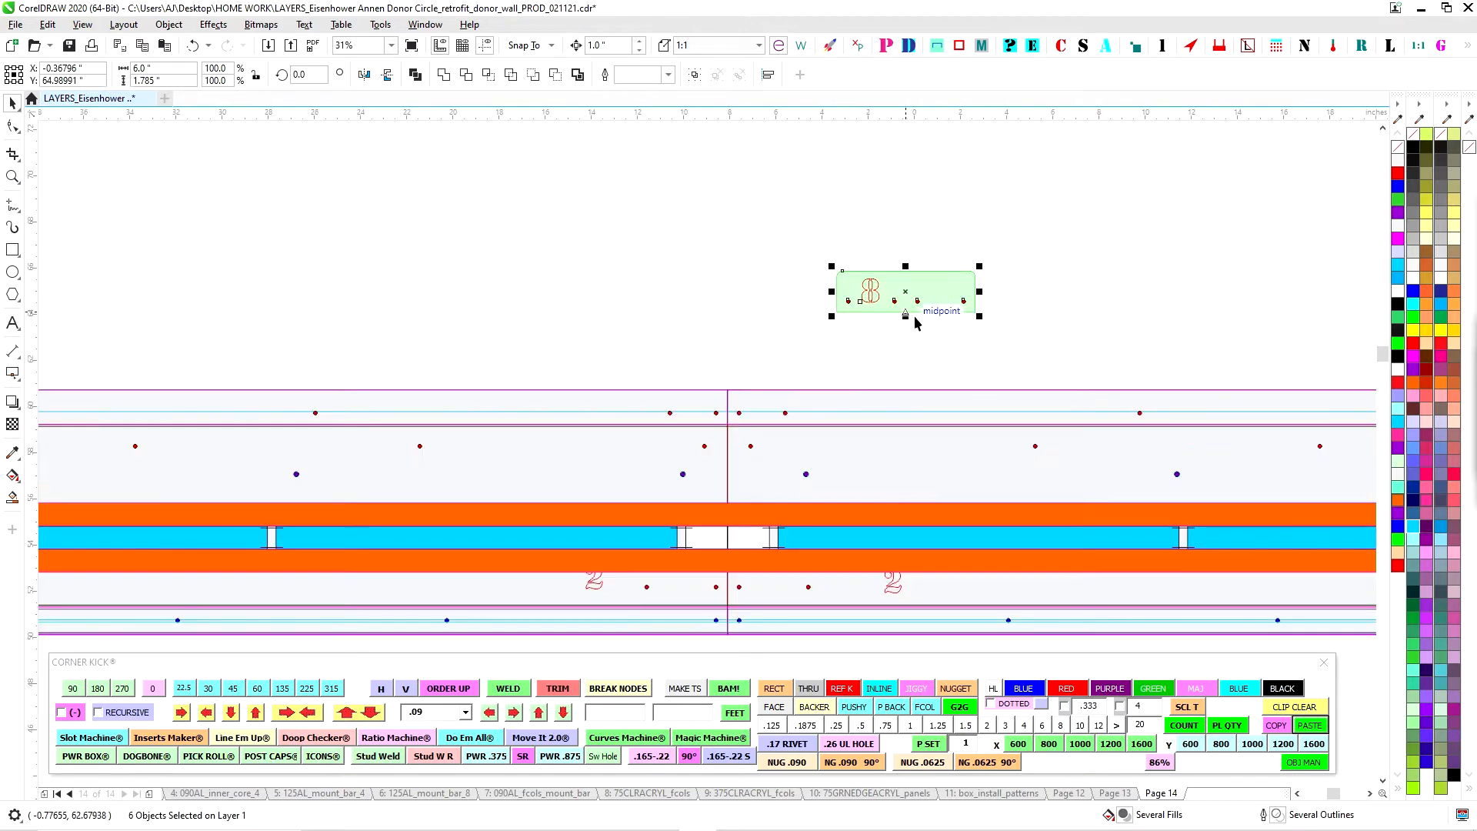
pyautogui.moveTo(877, 285); pyautogui.dragTo(570, 242)
# Move the splice plate from below the long panel onto its centre seam, lining up the red rivet holes
pyautogui.scroll(-1, 833, 199)
pyautogui.moveTo(762, 641); pyautogui.dragTo(834, 482)
pyautogui.moveTo(717, 435); pyautogui.dragTo(1040, 542)
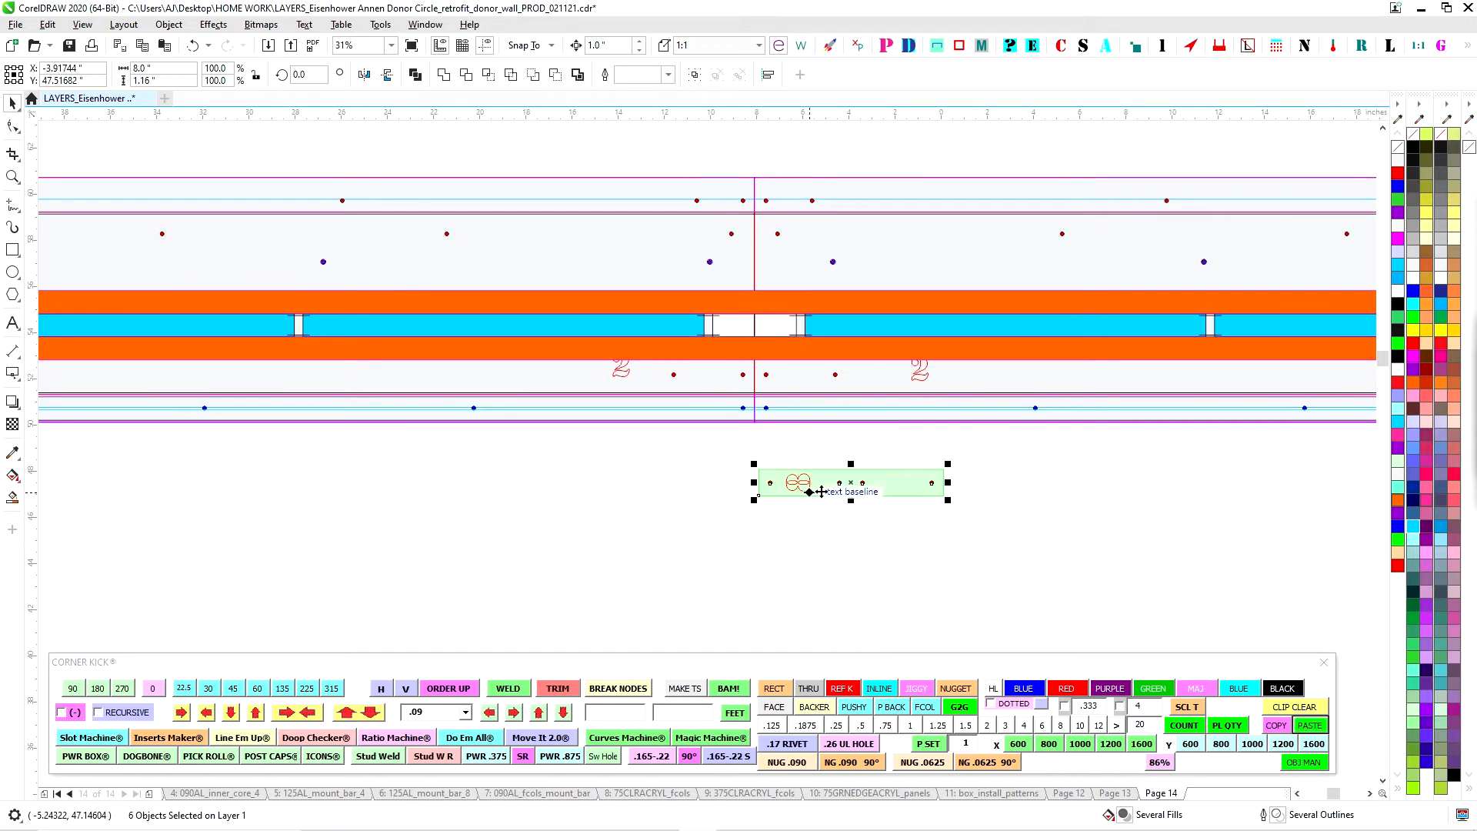
pyautogui.moveTo(828, 483); pyautogui.dragTo(732, 380)
pyautogui.scroll(2, 734, 381)
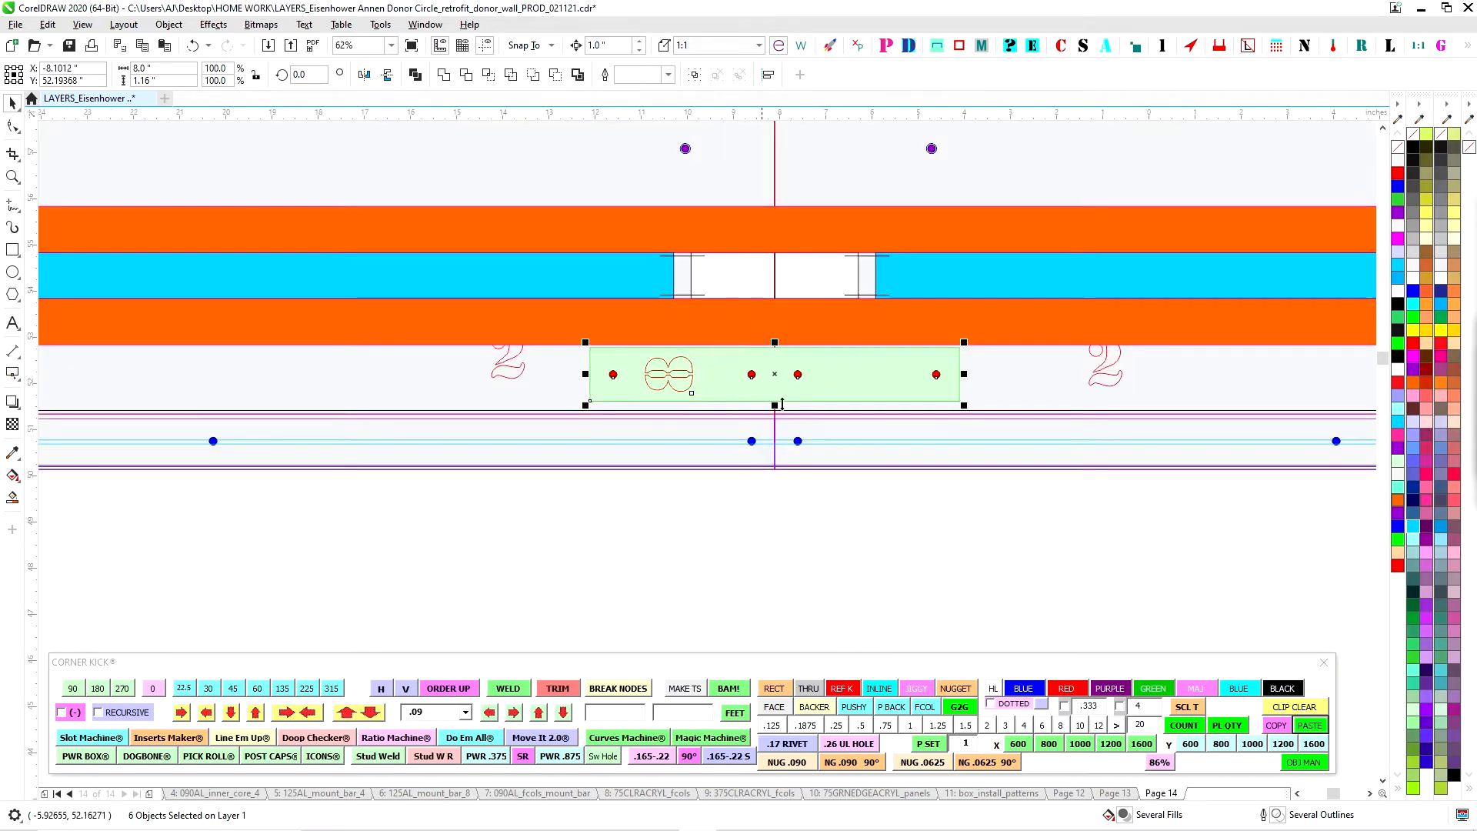
# Slide the right half of the long panel away from the centre seam and back against it
pyautogui.scroll(-2, 799, 499)
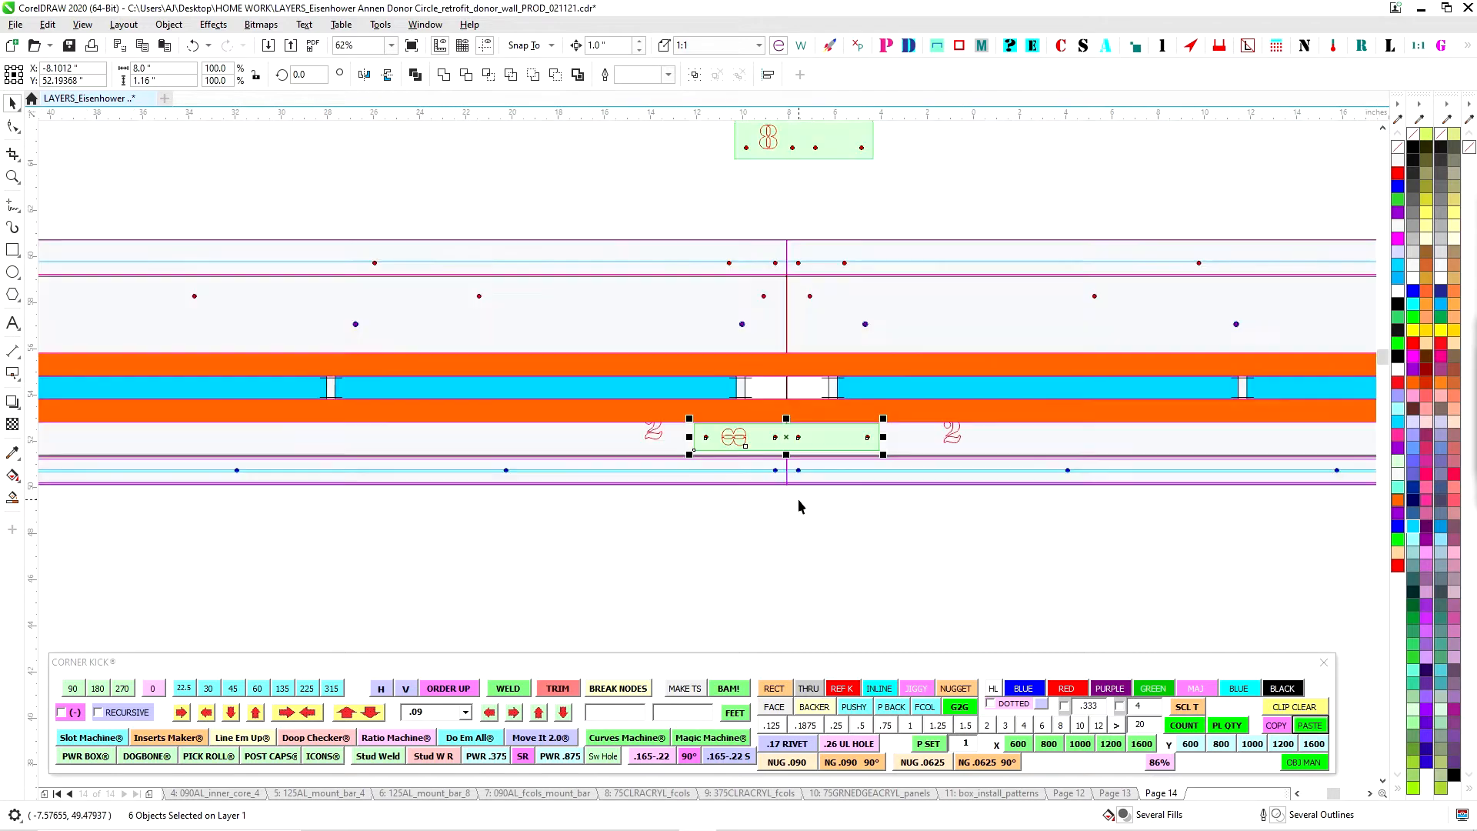
pyautogui.click(818, 323)
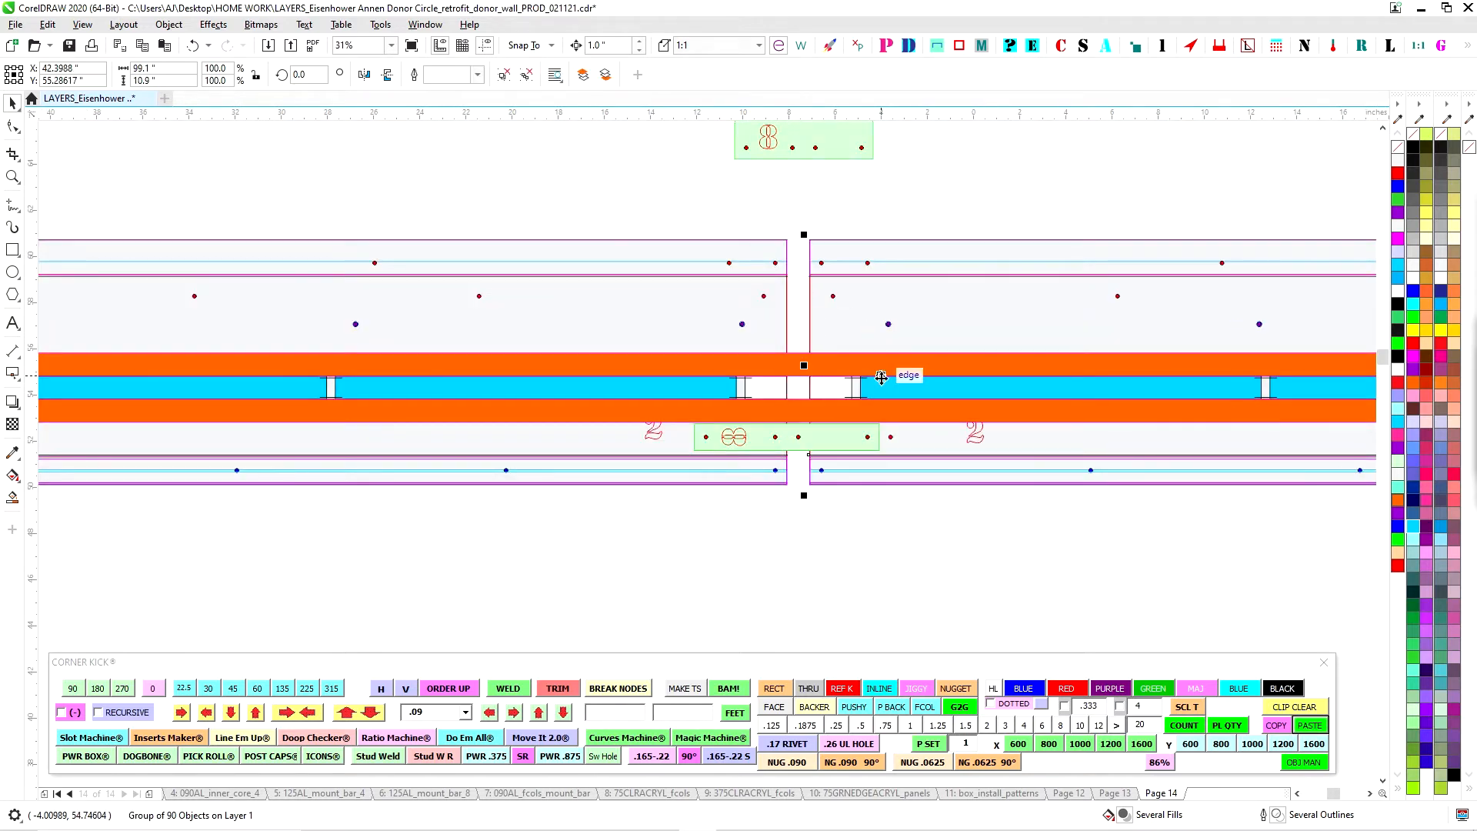
pyautogui.click(831, 444)
pyautogui.press('Down')
pyautogui.press('Down')
pyautogui.press('Down')
pyautogui.press('Down')
pyautogui.press('Up')
pyautogui.press('Up')
pyautogui.press('Up')
pyautogui.press('Up')
pyautogui.press('Up')
pyautogui.press('Down')
# Move the splice plate off the centre seam and 8 inches down, clear below the long panel
pyautogui.moveTo(674, 404); pyautogui.dragTo(898, 496)
pyautogui.press('Down')
pyautogui.press('Down')
pyautogui.press('Down')
pyautogui.press('Down')
pyautogui.press('Down')
pyautogui.press('Down')
pyautogui.press('Down')
pyautogui.press('Down')
pyautogui.press('Down')
pyautogui.press('Down')
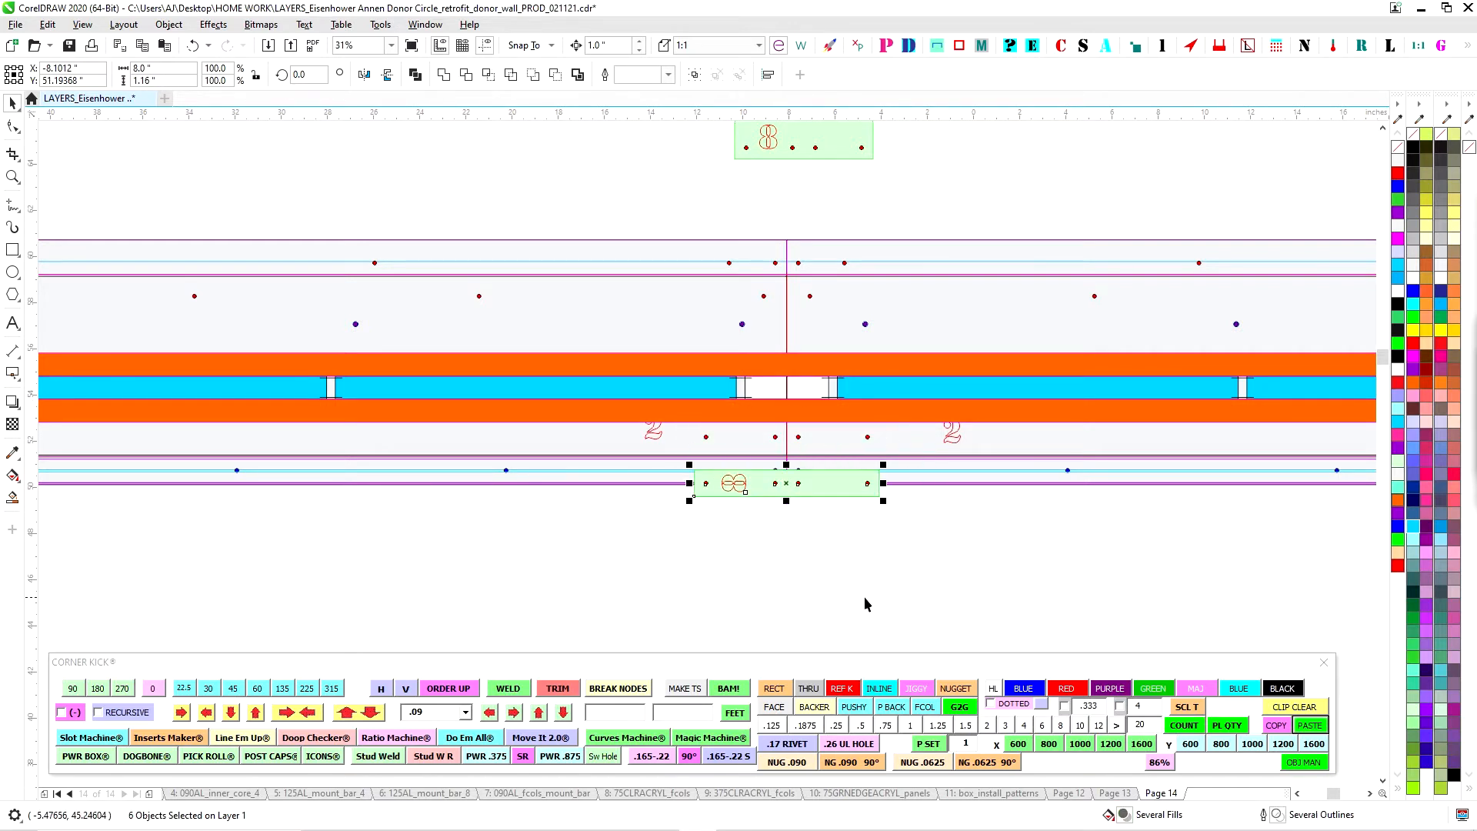
pyautogui.press('Up')
pyautogui.press('Up')
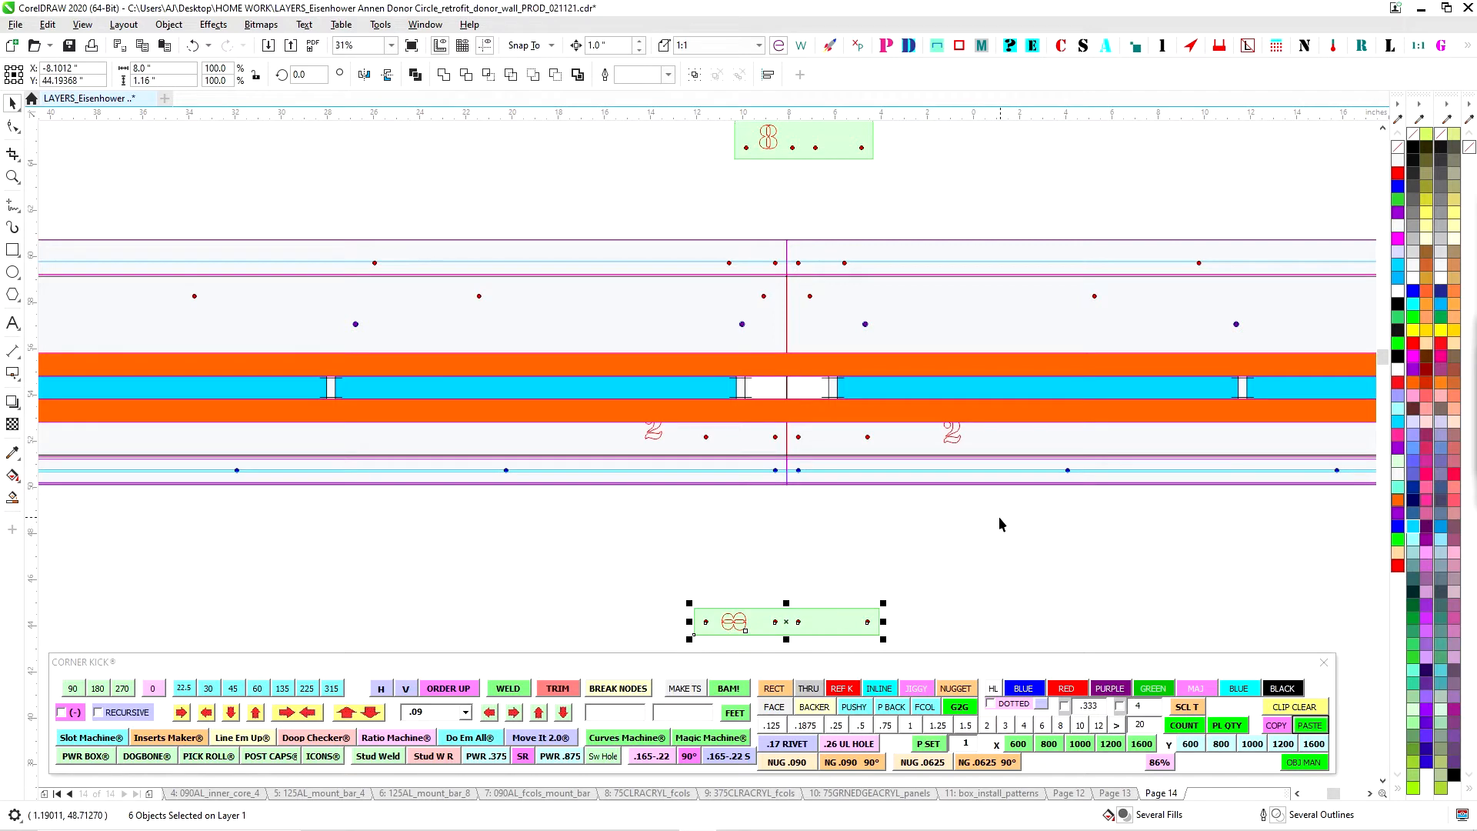
# Select both long orange tubes together and move them up to Y 73.336 in, clear above the long panel
pyautogui.scroll(-1, 913, 453)
pyautogui.moveTo(800, 265); pyautogui.dragTo(981, 330)
pyautogui.click(983, 326)
pyautogui.click(882, 416)
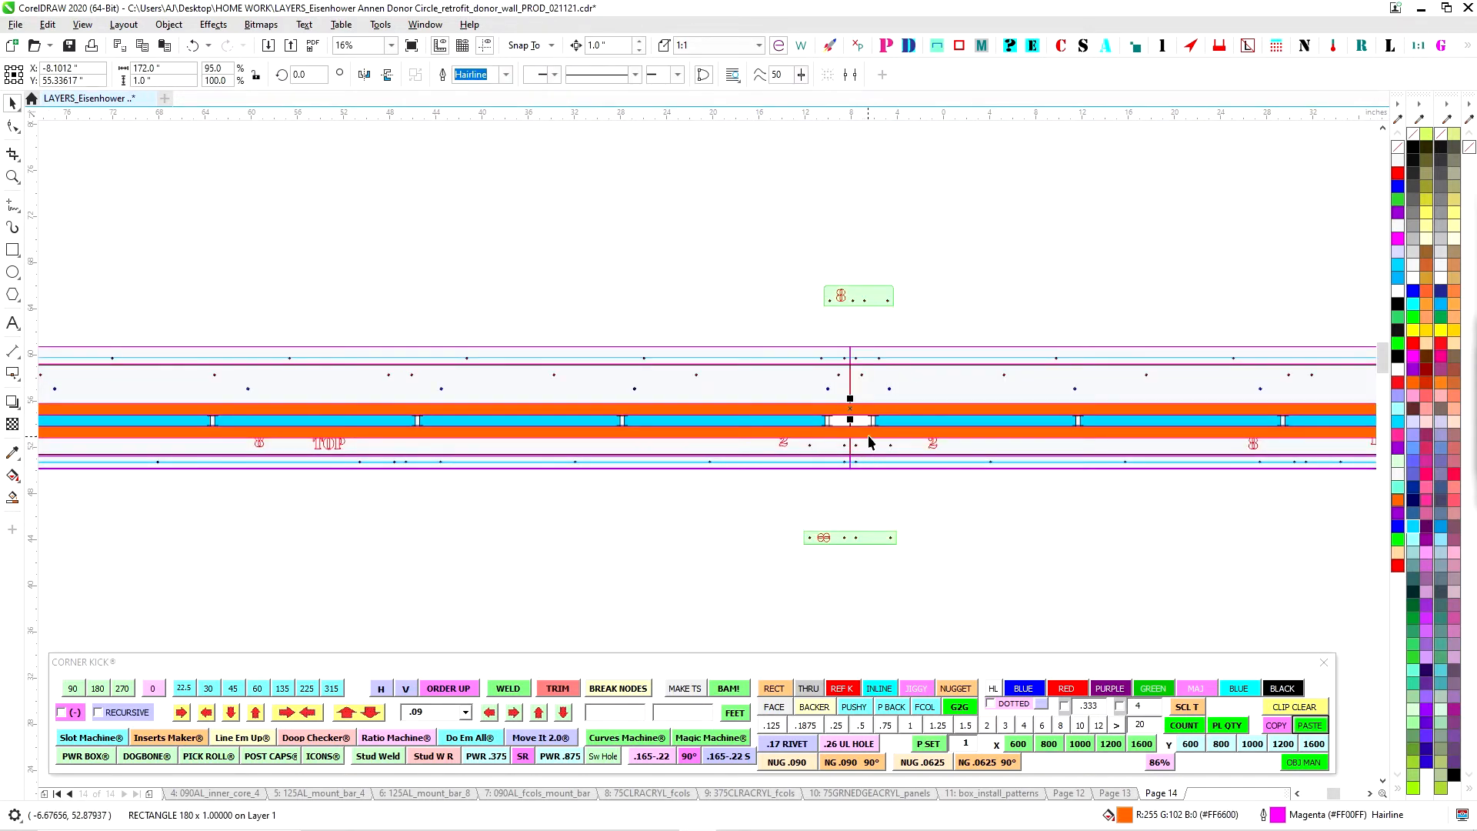
pyautogui.press('Up')
pyautogui.press('Up')
pyautogui.press('Up')
pyautogui.press('Up')
pyautogui.press('Up')
pyautogui.press('Up')
pyautogui.press('Up')
pyautogui.press('Up')
pyautogui.press('Up')
pyautogui.press('Up')
pyautogui.press('Up')
pyautogui.press('Up')
pyautogui.press('Up')
pyautogui.press('Up')
pyautogui.press('Up')
pyautogui.press('Up')
pyautogui.press('Up')
pyautogui.press('Up')
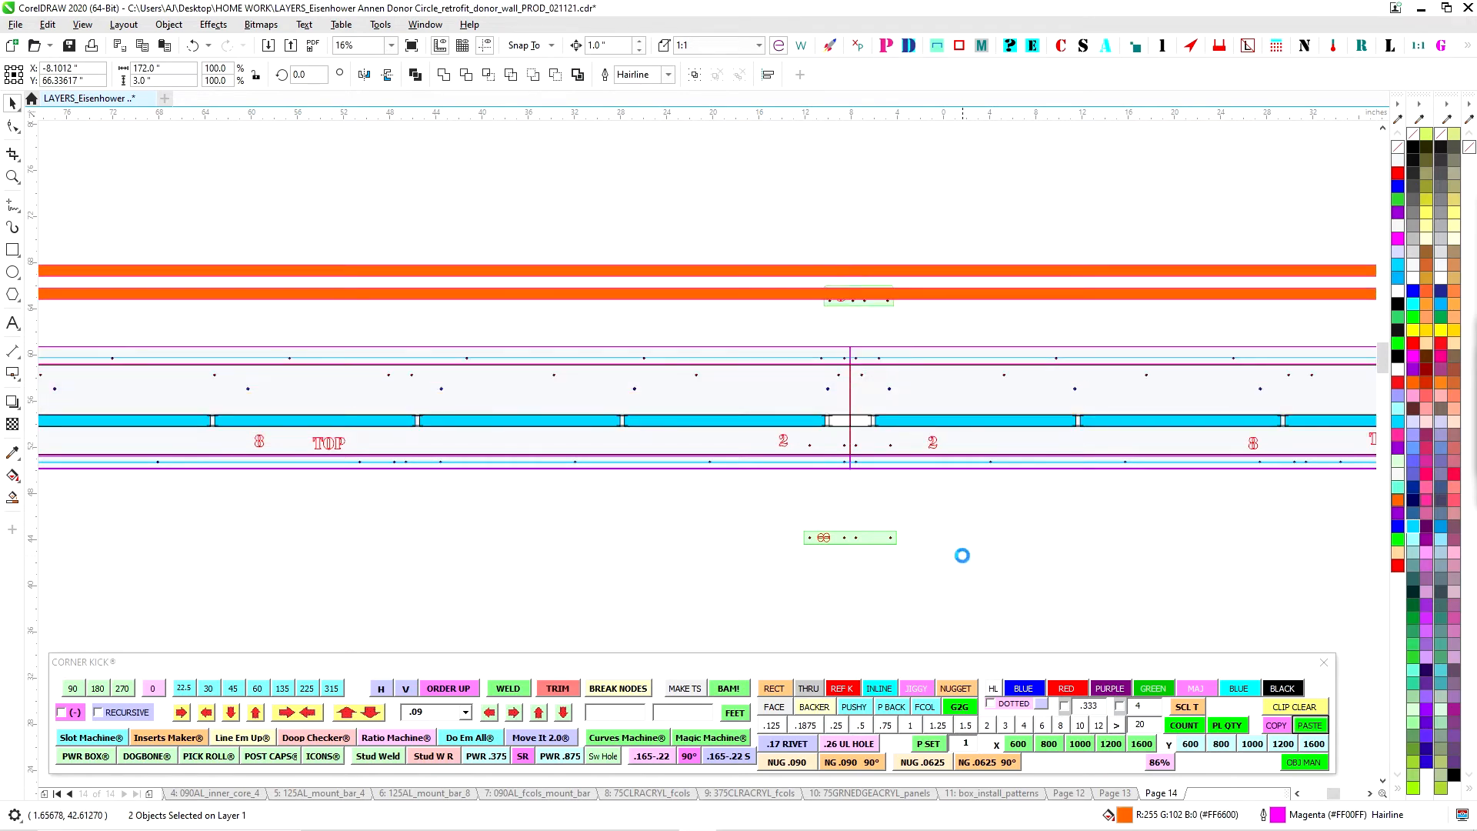
# Look up the two 172-inch bars in the 1 x 1 x .125t ALUM SQ TUBE cut list on Page 12
pyautogui.click(1069, 792)
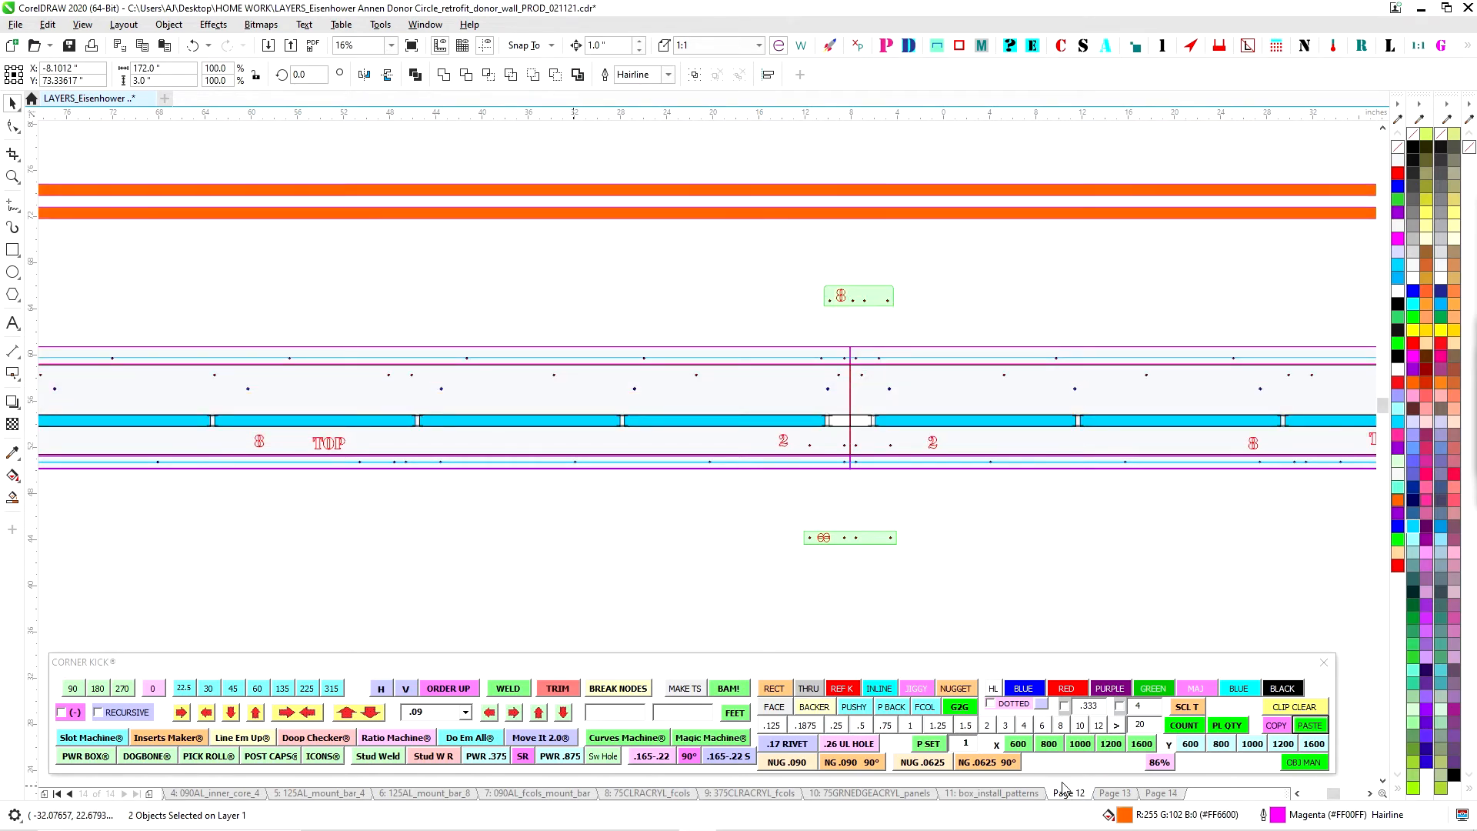
pyautogui.scroll(-5, 974, 417)
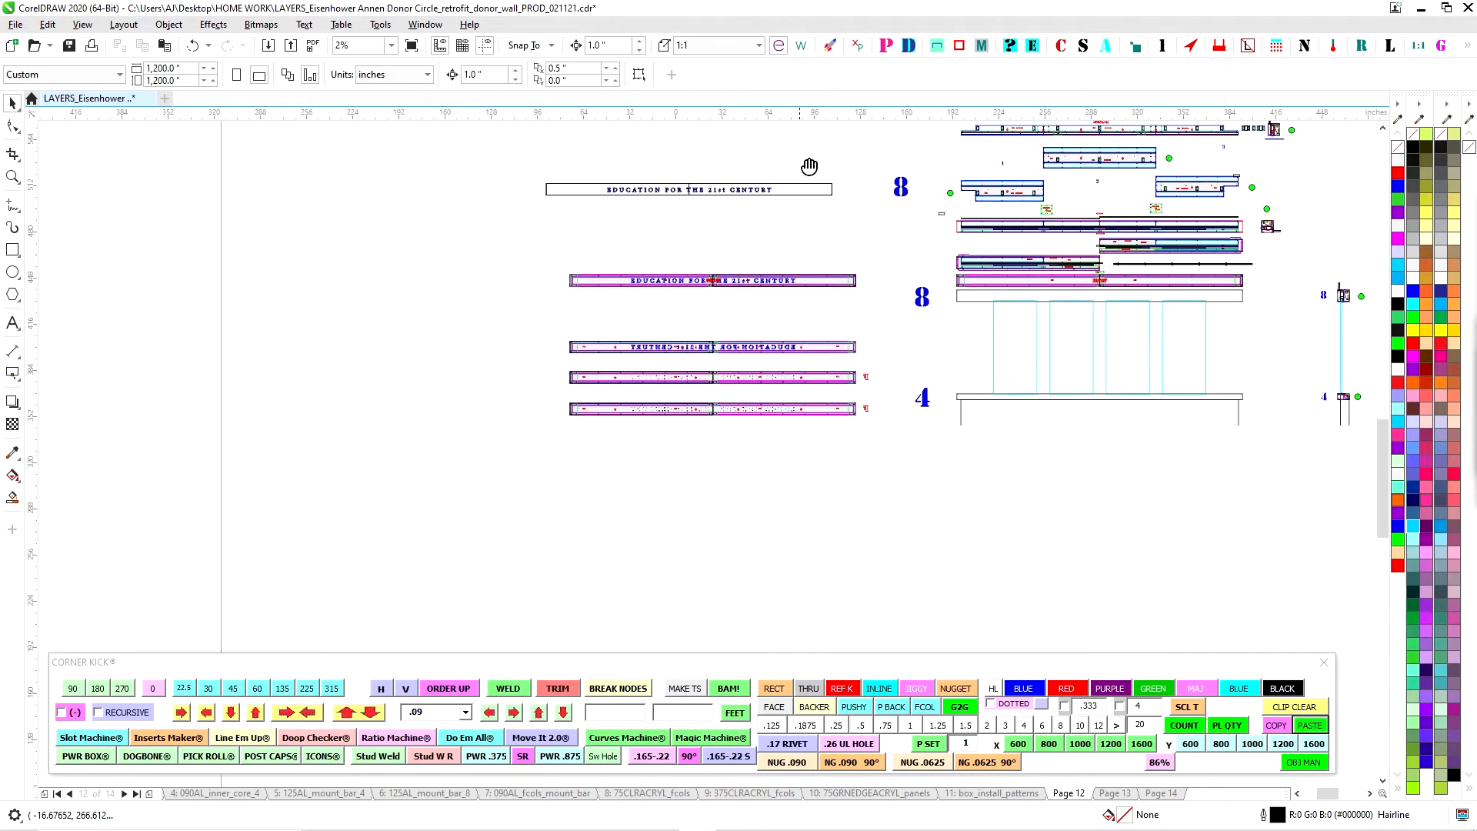
pyautogui.scroll(2, 851, 478)
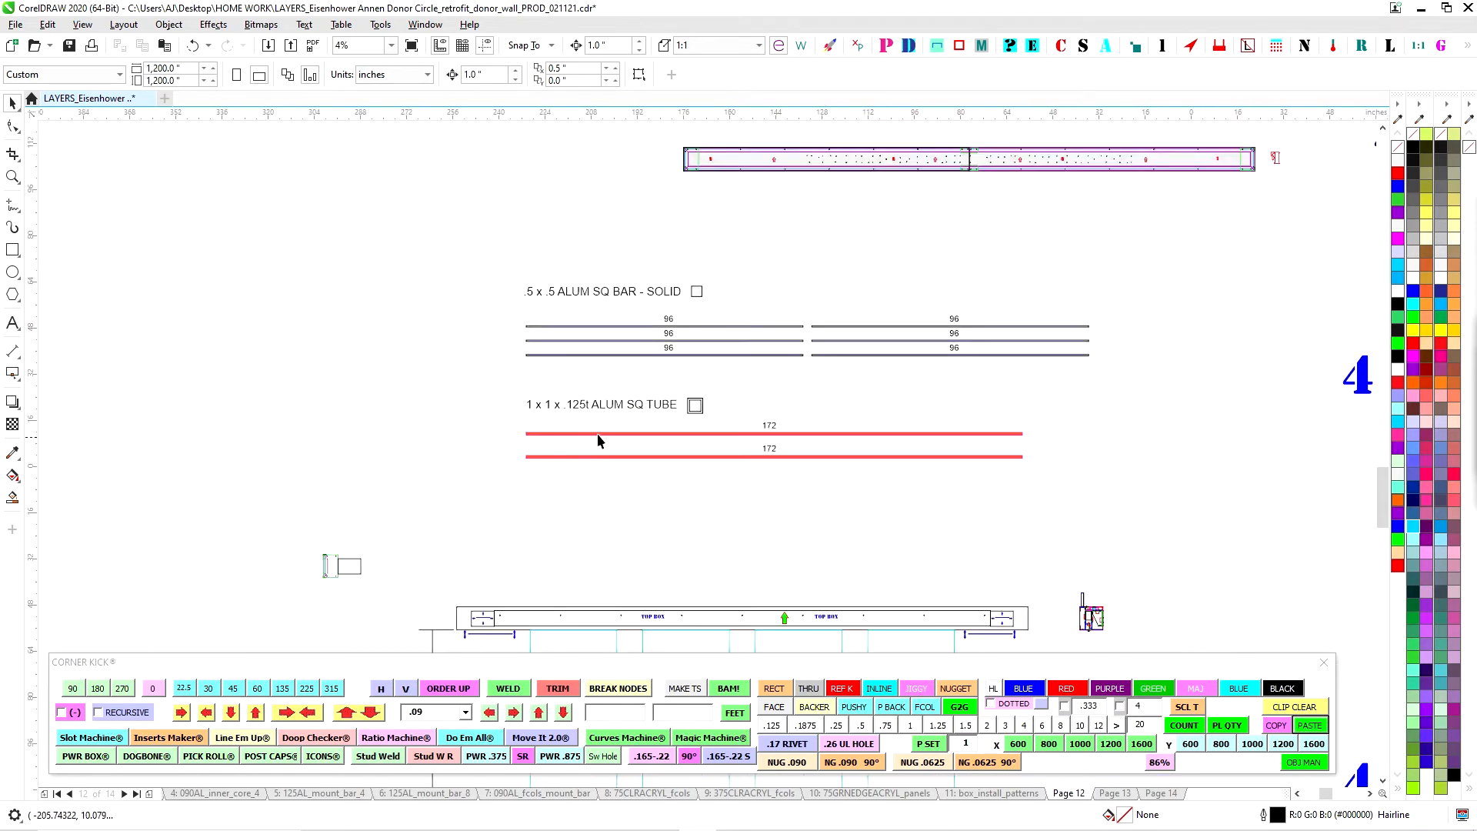
pyautogui.scroll(1, 600, 440)
pyautogui.moveTo(385, 397); pyautogui.dragTo(157, 323)
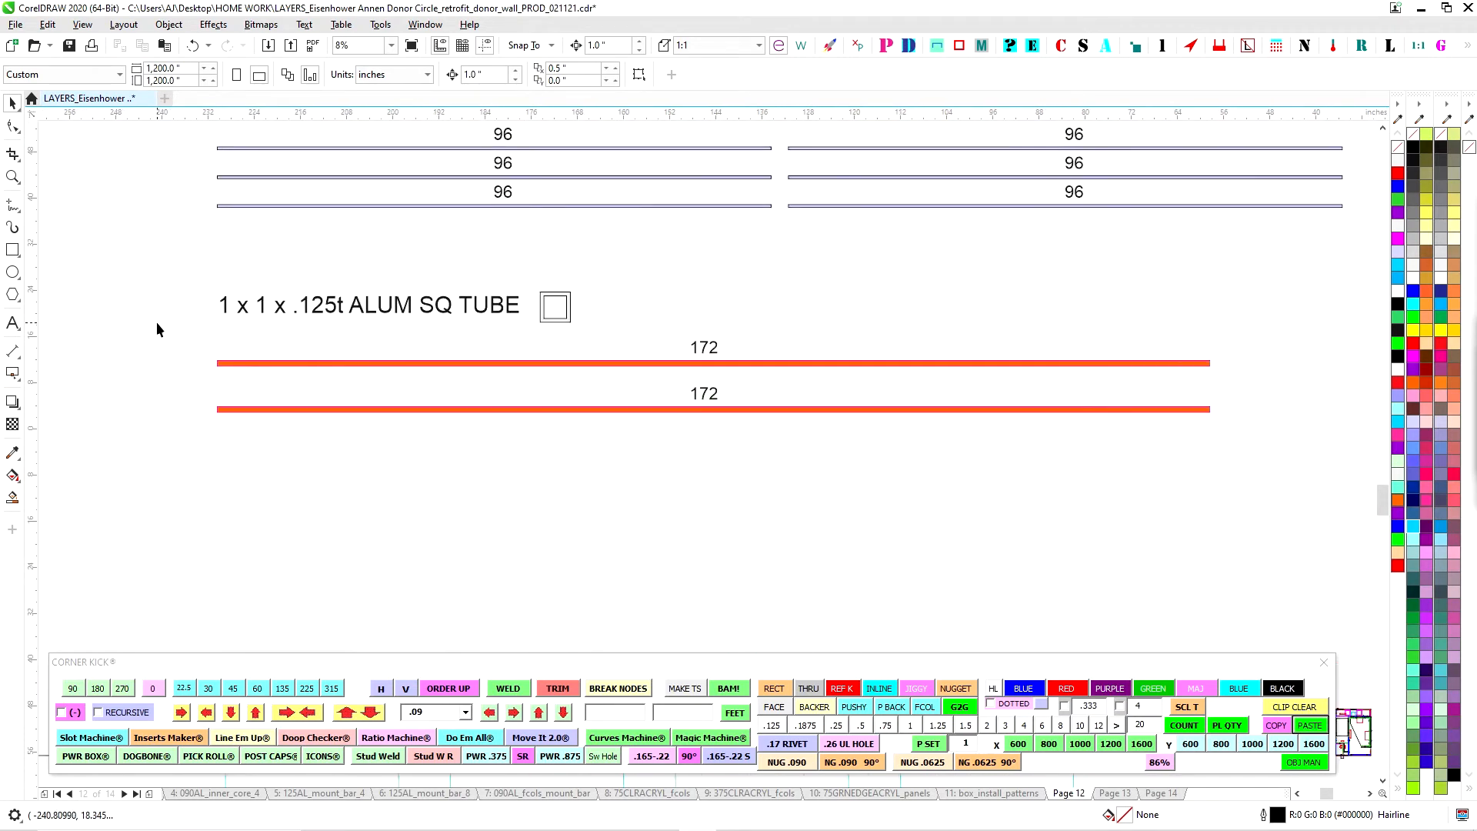
pyautogui.moveTo(1142, 475); pyautogui.dragTo(1220, 479)
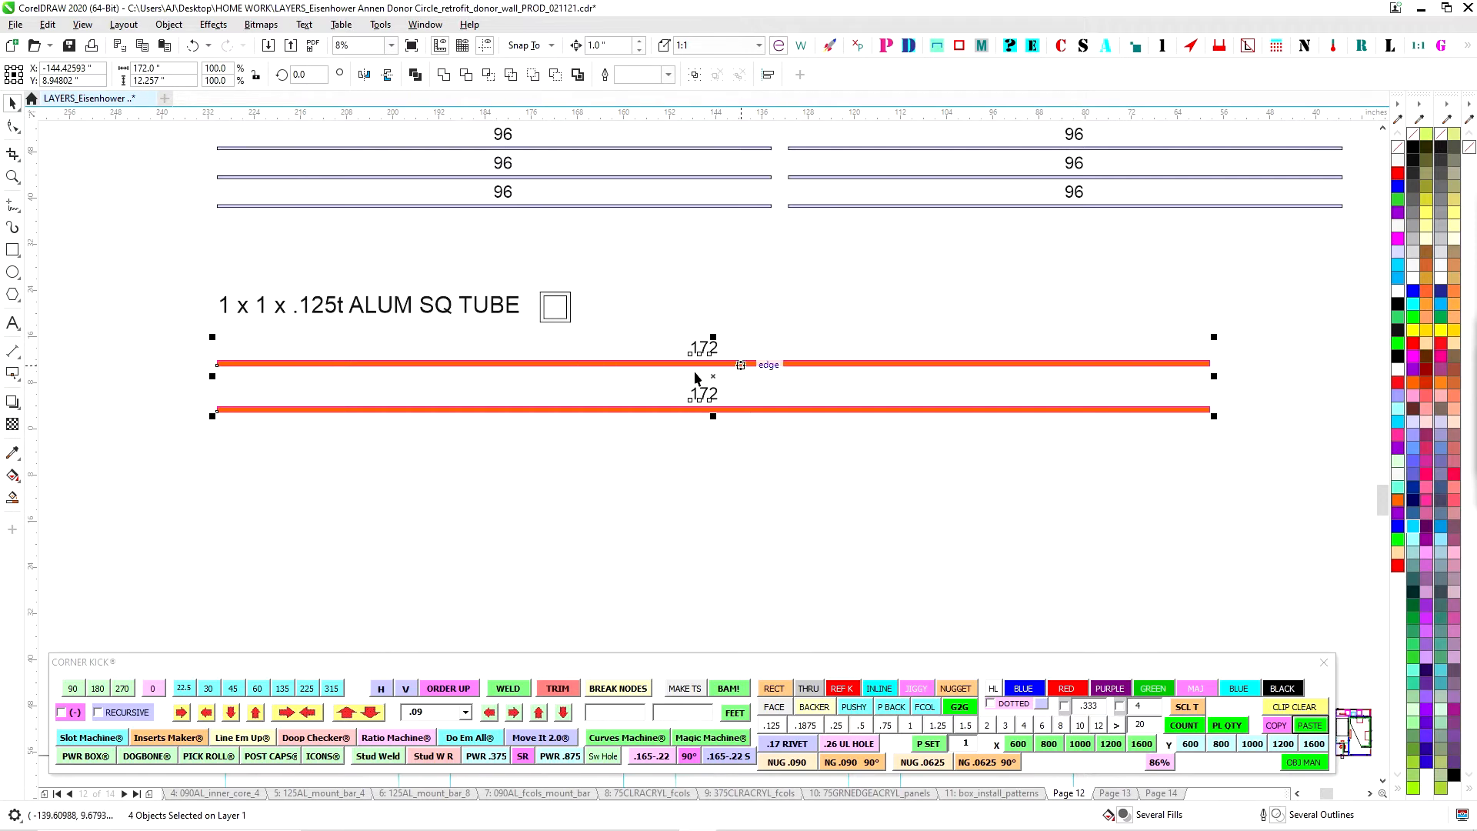
pyautogui.click(523, 471)
pyautogui.moveTo(164, 326); pyautogui.dragTo(1223, 538)
# Return to Page 14 and select the section profile beside the long panel, showing the tubes by the end opening
pyautogui.click(1112, 794)
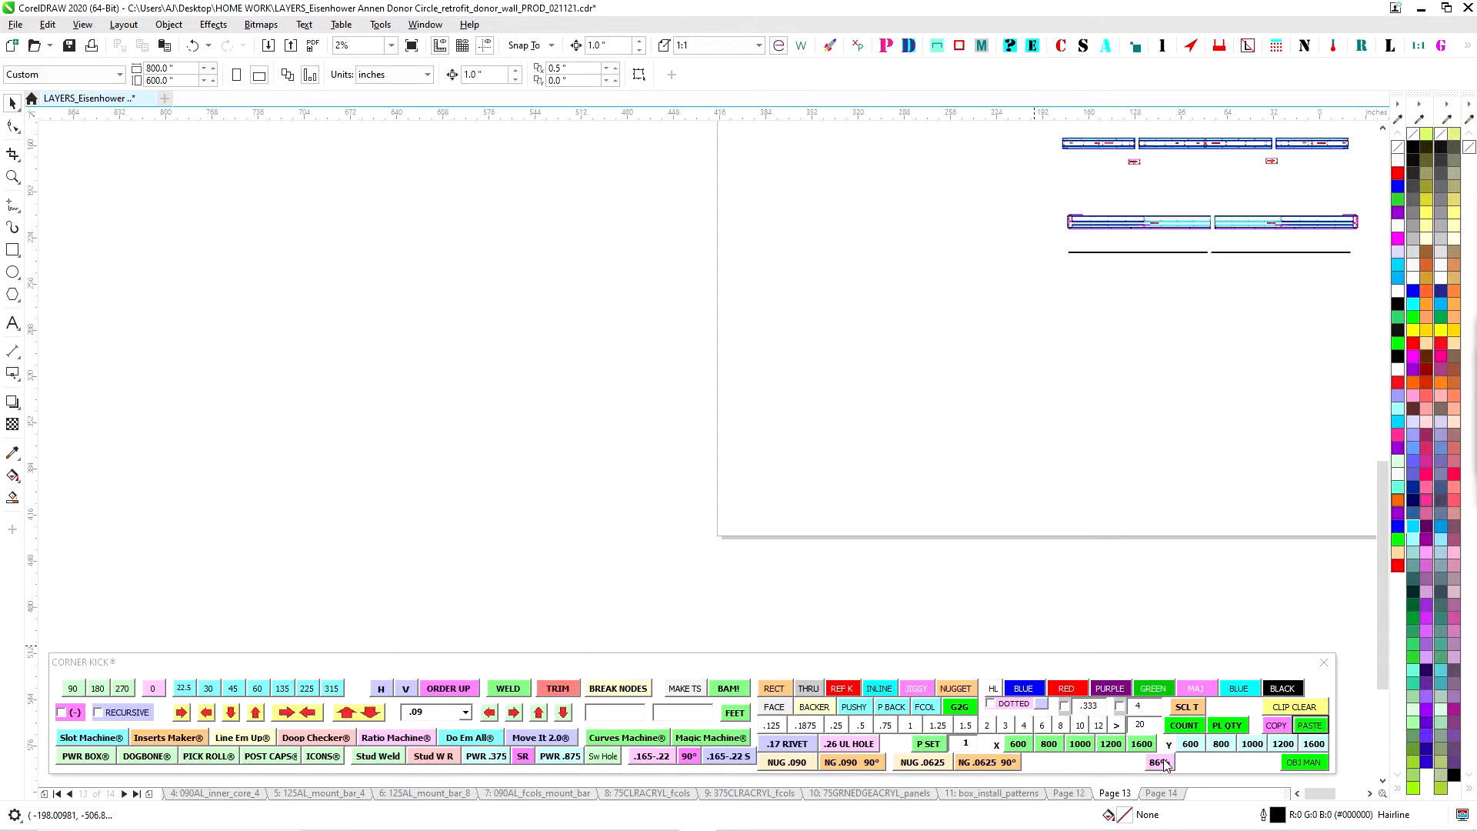
pyautogui.click(1163, 792)
pyautogui.moveTo(853, 344); pyautogui.dragTo(391, 608)
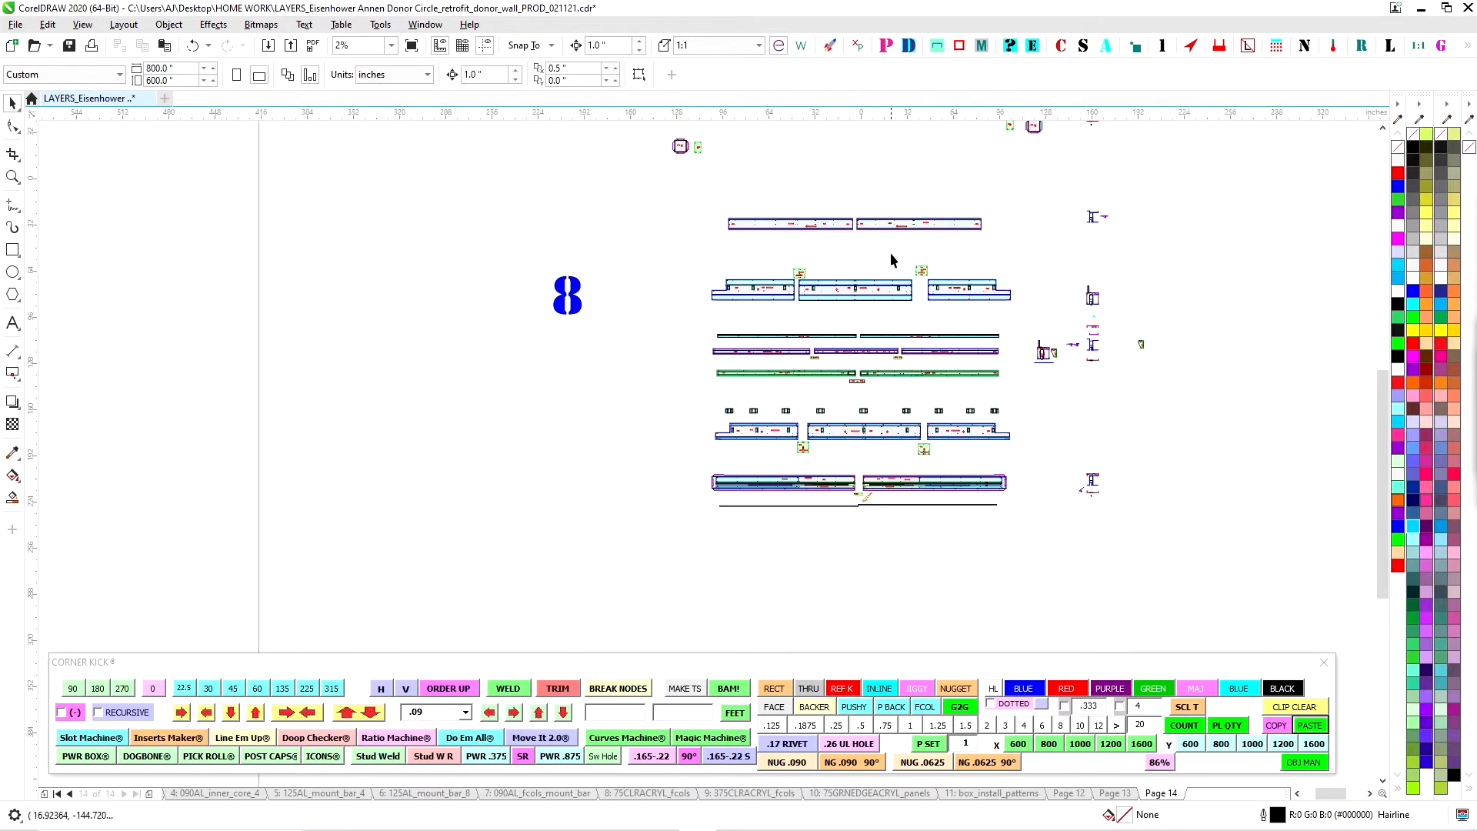
pyautogui.moveTo(889, 221); pyautogui.dragTo(613, 462)
pyautogui.scroll(4, 812, 343)
pyautogui.moveTo(742, 356); pyautogui.dragTo(809, 428)
pyautogui.moveTo(555, 374); pyautogui.dragTo(972, 380)
pyautogui.moveTo(588, 359); pyautogui.dragTo(876, 348)
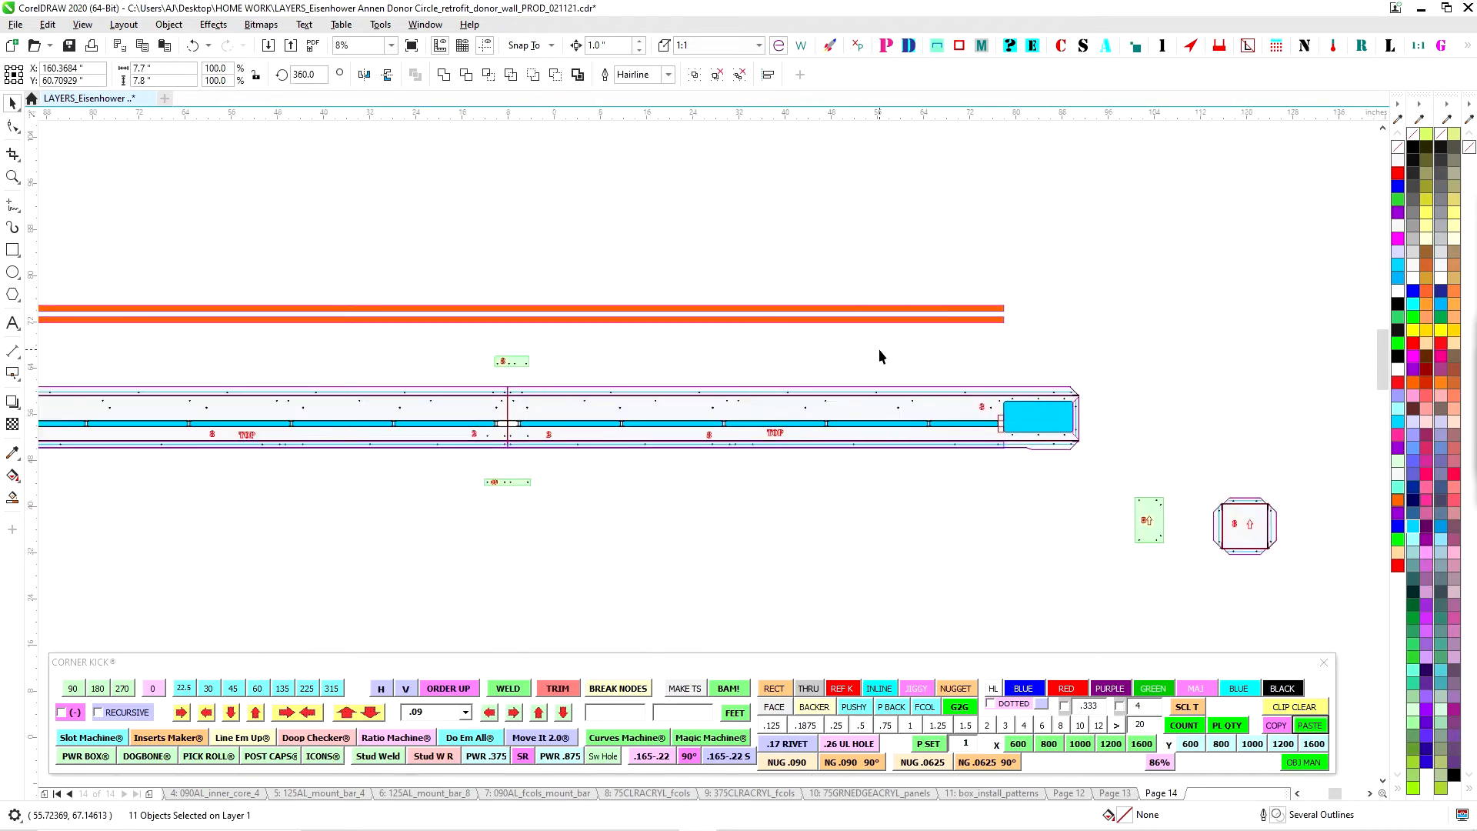
pyautogui.scroll(2, 979, 386)
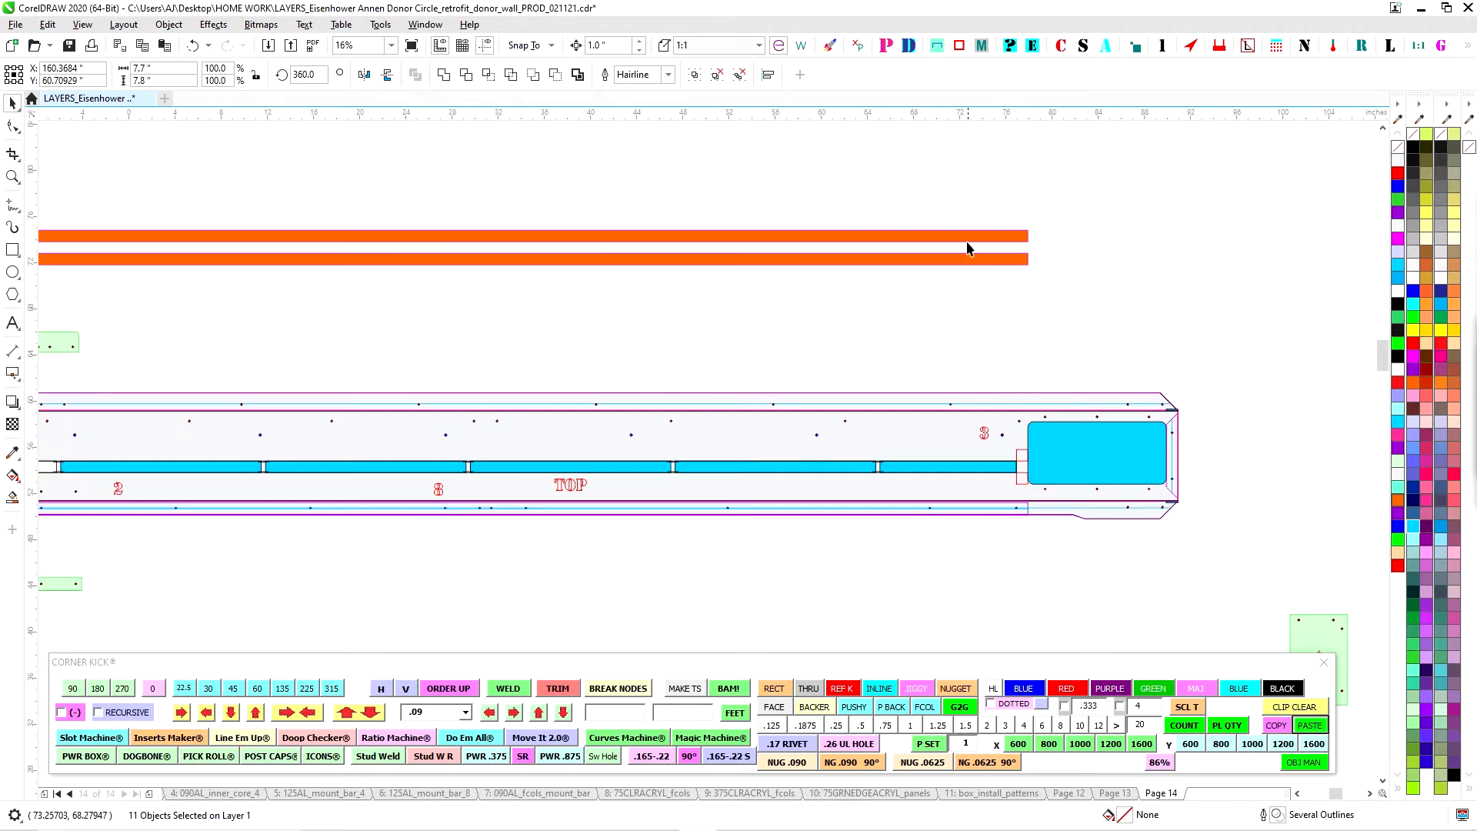
# Move one orange tube down to Y 55.336 in, against the upper edge of the long panel's cyan strips
pyautogui.click(975, 257)
pyautogui.press('Down')
pyautogui.press('Down')
pyautogui.press('Down')
pyautogui.press('Down')
pyautogui.press('Down')
pyautogui.press('Down')
pyautogui.press('Down')
pyautogui.press('Down')
pyautogui.press('Down')
pyautogui.press('Down')
pyautogui.press('Down')
pyautogui.press('Down')
pyautogui.press('Down')
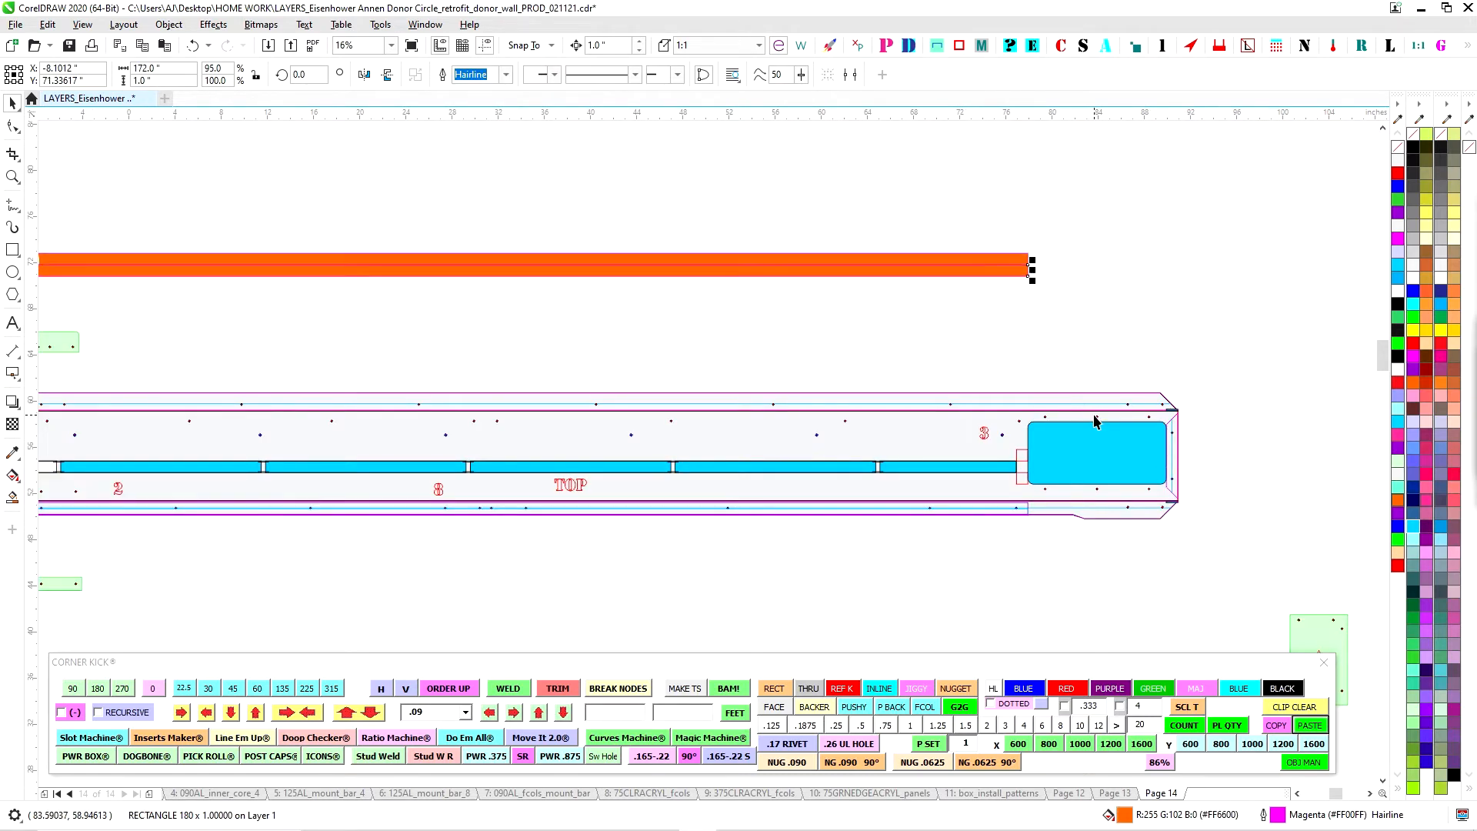
pyautogui.press('Down')
pyautogui.press('Down')
pyautogui.press('Down')
pyautogui.press('Down')
pyautogui.press('Down')
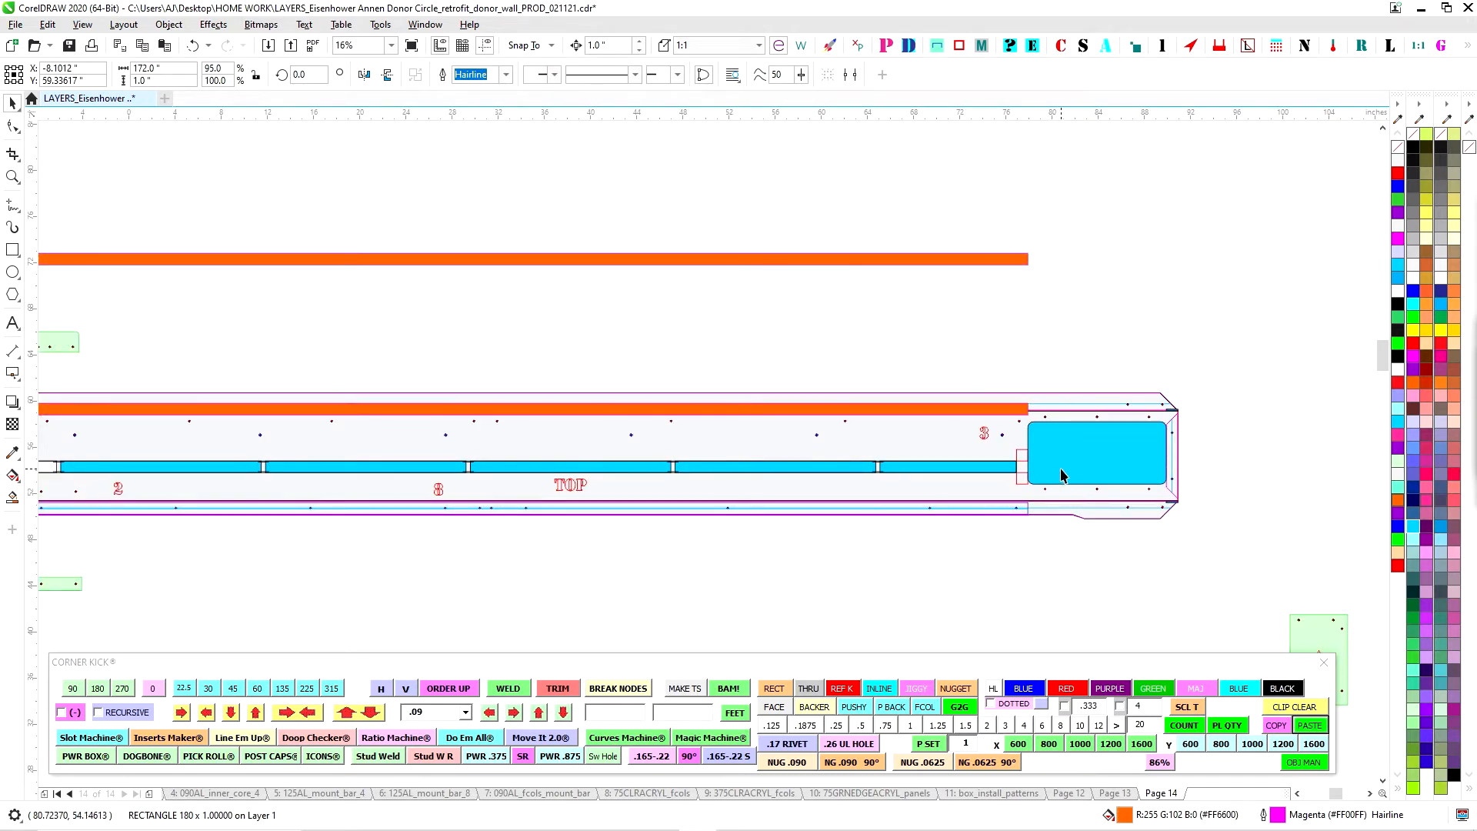
pyautogui.scroll(6, 1042, 457)
pyautogui.press('Up')
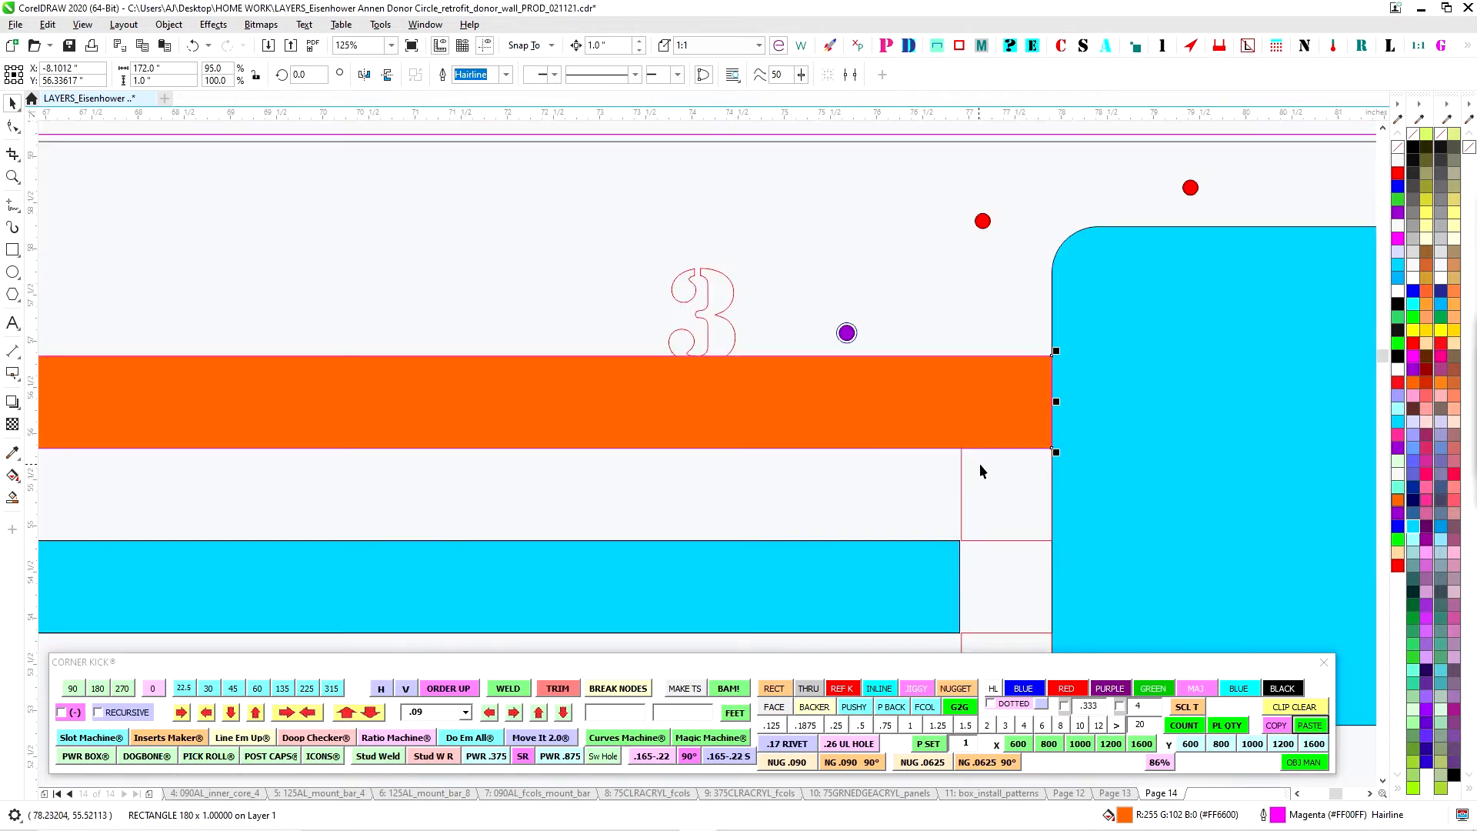
pyautogui.press('Up')
pyautogui.press('Down')
pyautogui.press('Down')
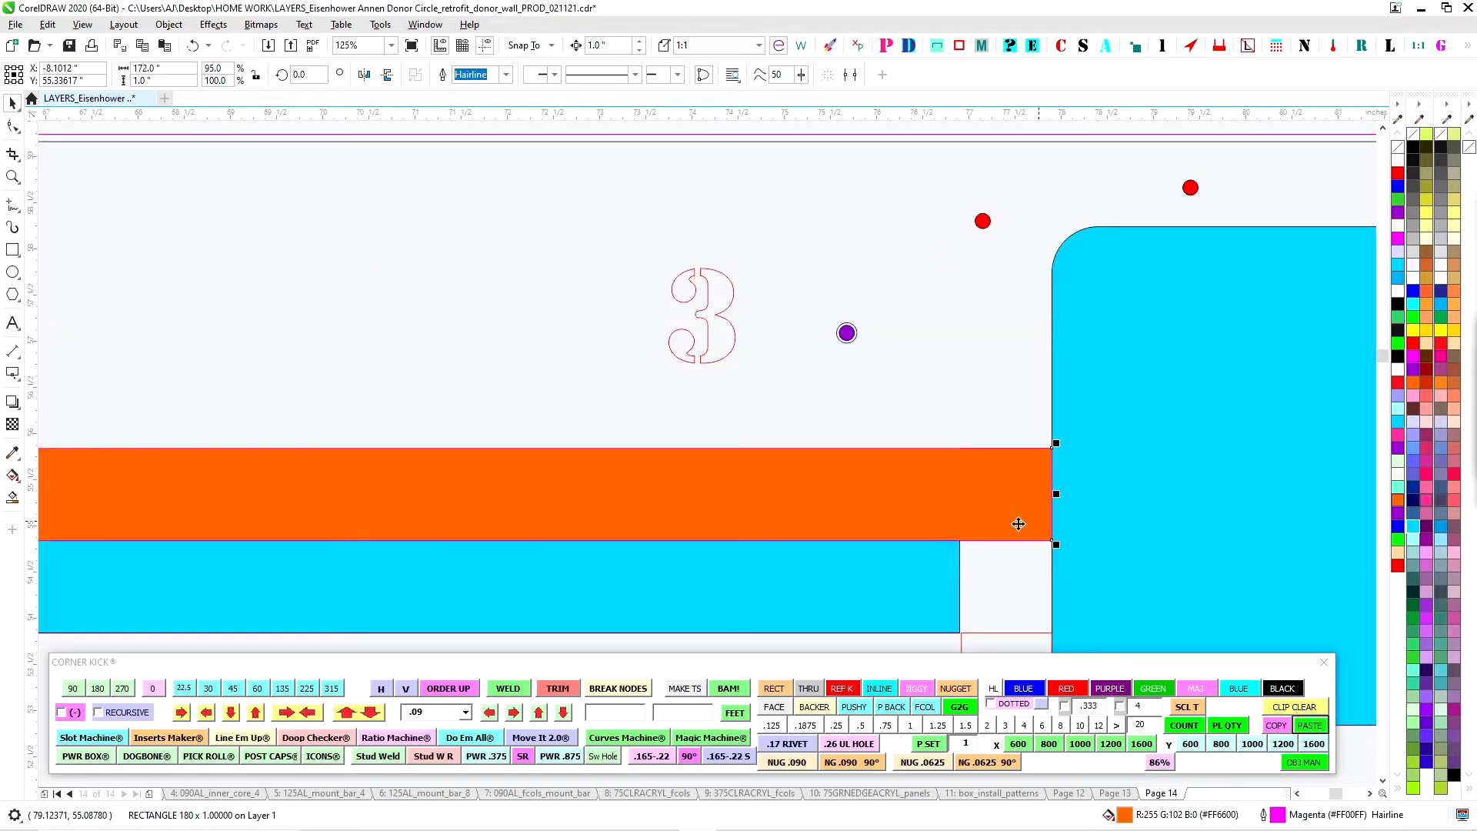
pyautogui.scroll(-4, 1088, 494)
pyautogui.scroll(2, 977, 458)
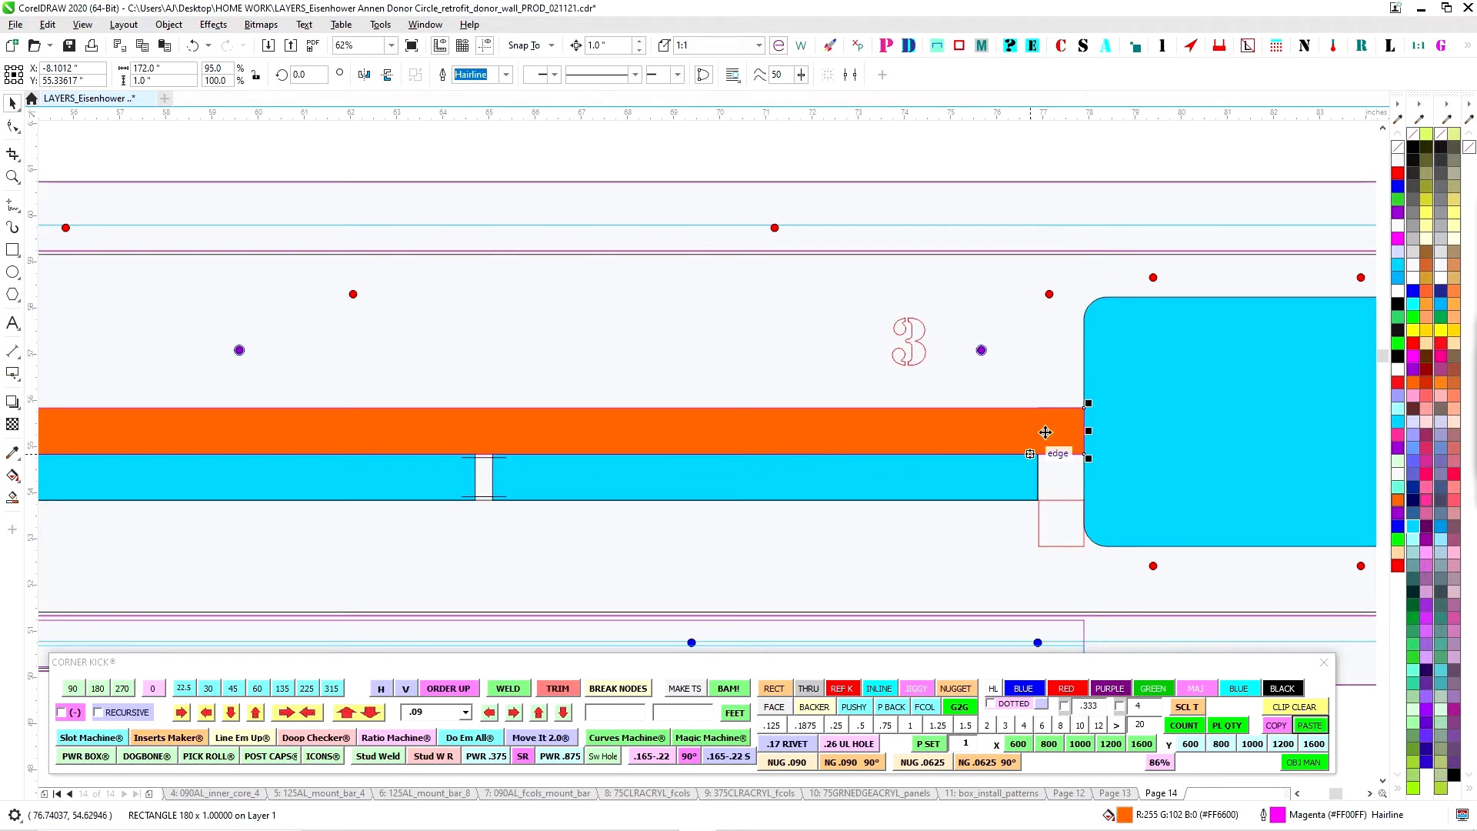
# Move the other orange tube down to Y 53.336 in, against the lower edge of the cyan strips
pyautogui.scroll(-3, 1080, 433)
pyautogui.click(1036, 237)
pyautogui.press('Down')
pyautogui.press('Down')
pyautogui.press('Down')
pyautogui.press('Down')
pyautogui.press('Down')
pyautogui.press('Down')
pyautogui.press('Down')
pyautogui.press('Down')
pyautogui.press('Down')
pyautogui.press('Down')
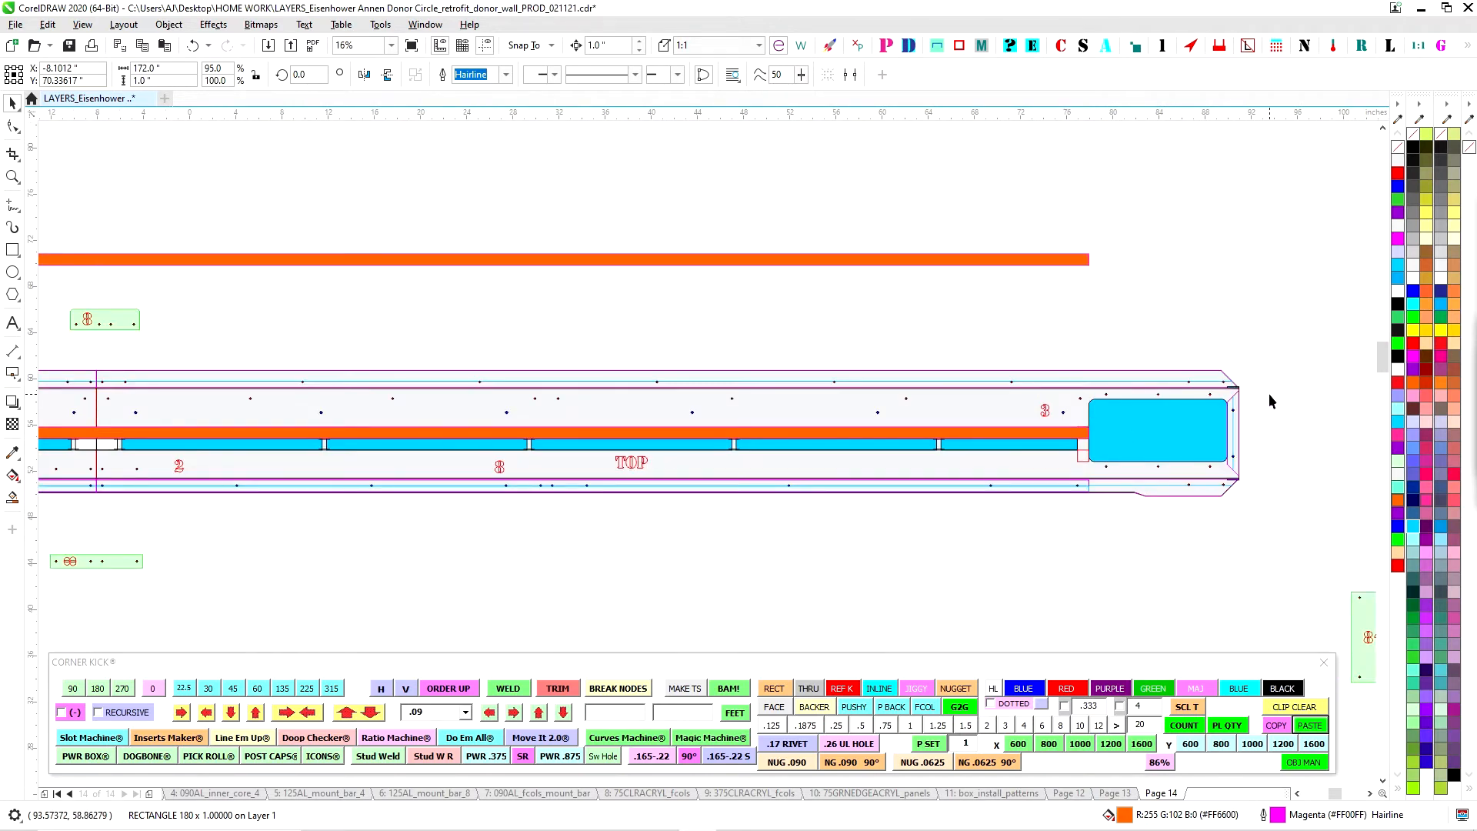
pyautogui.press('Down')
pyautogui.press('Down')
pyautogui.press('Down')
pyautogui.press('Down')
pyautogui.press('Down')
pyautogui.press('Down')
pyautogui.press('Down')
pyautogui.press('Down')
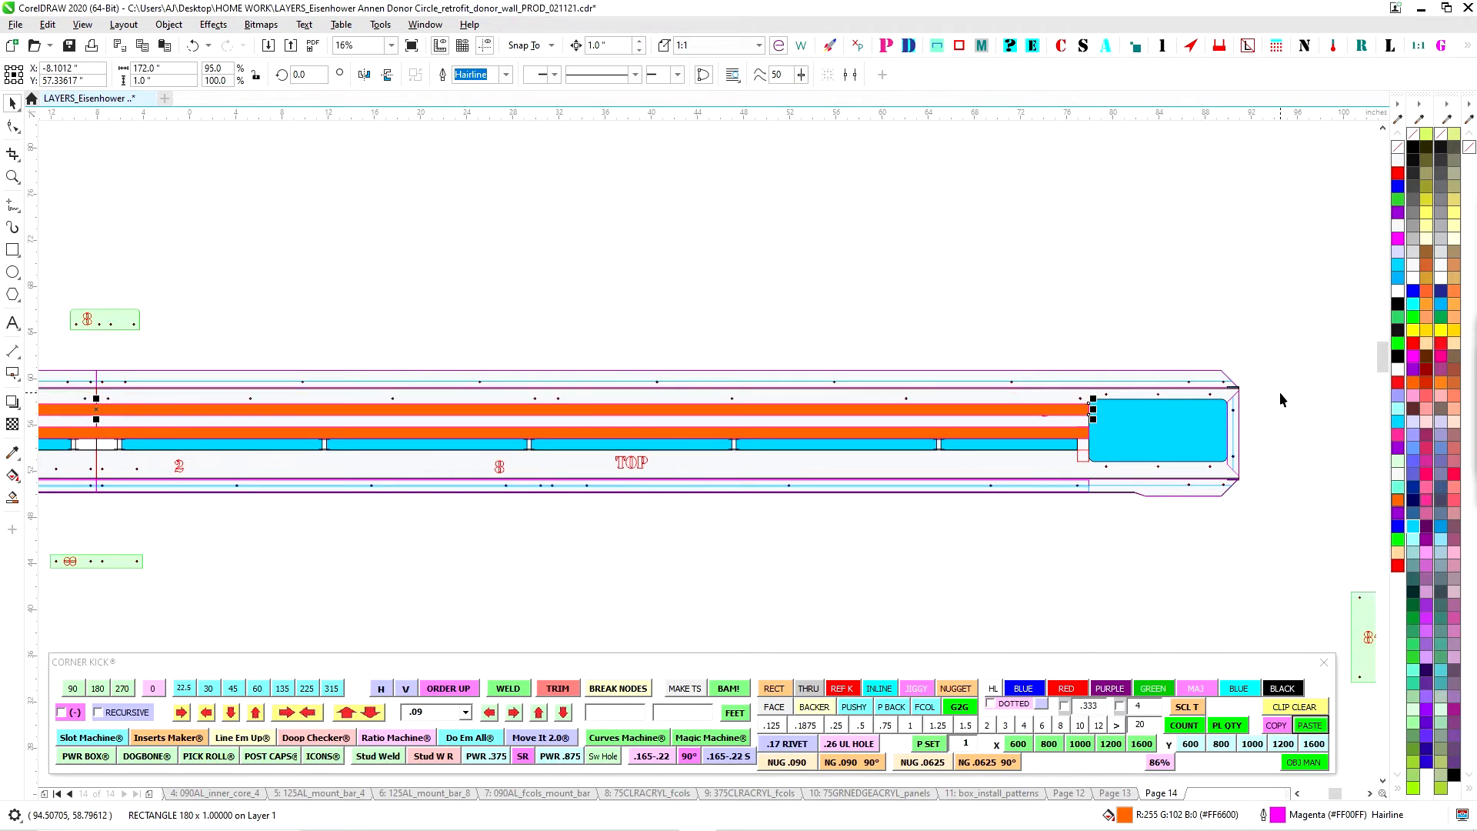
pyautogui.scroll(1, 760, 292)
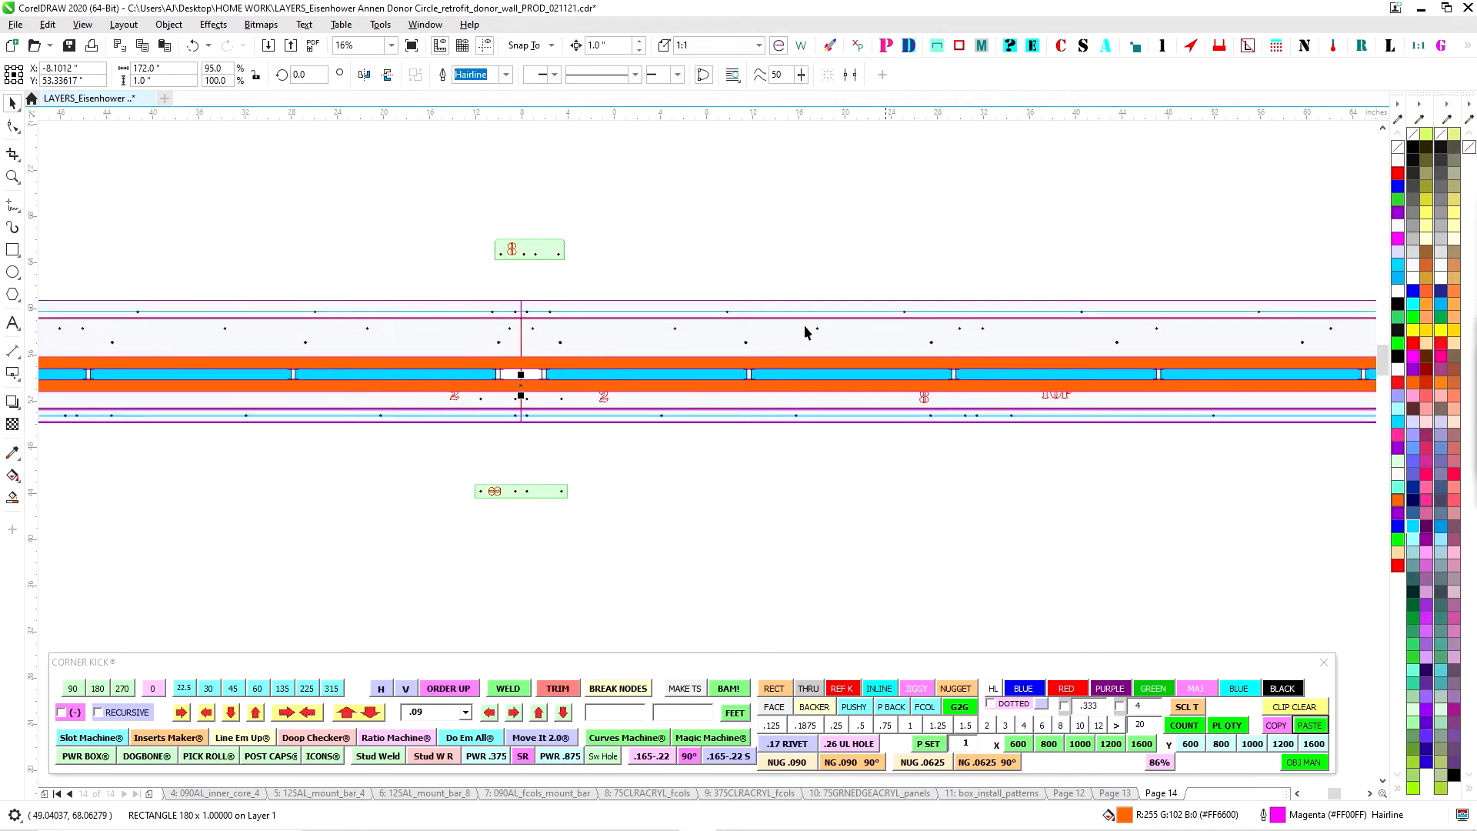
# Single out the splice plates above and below the centre seam and group the lower plate's six objects
pyautogui.scroll(1, 547, 307)
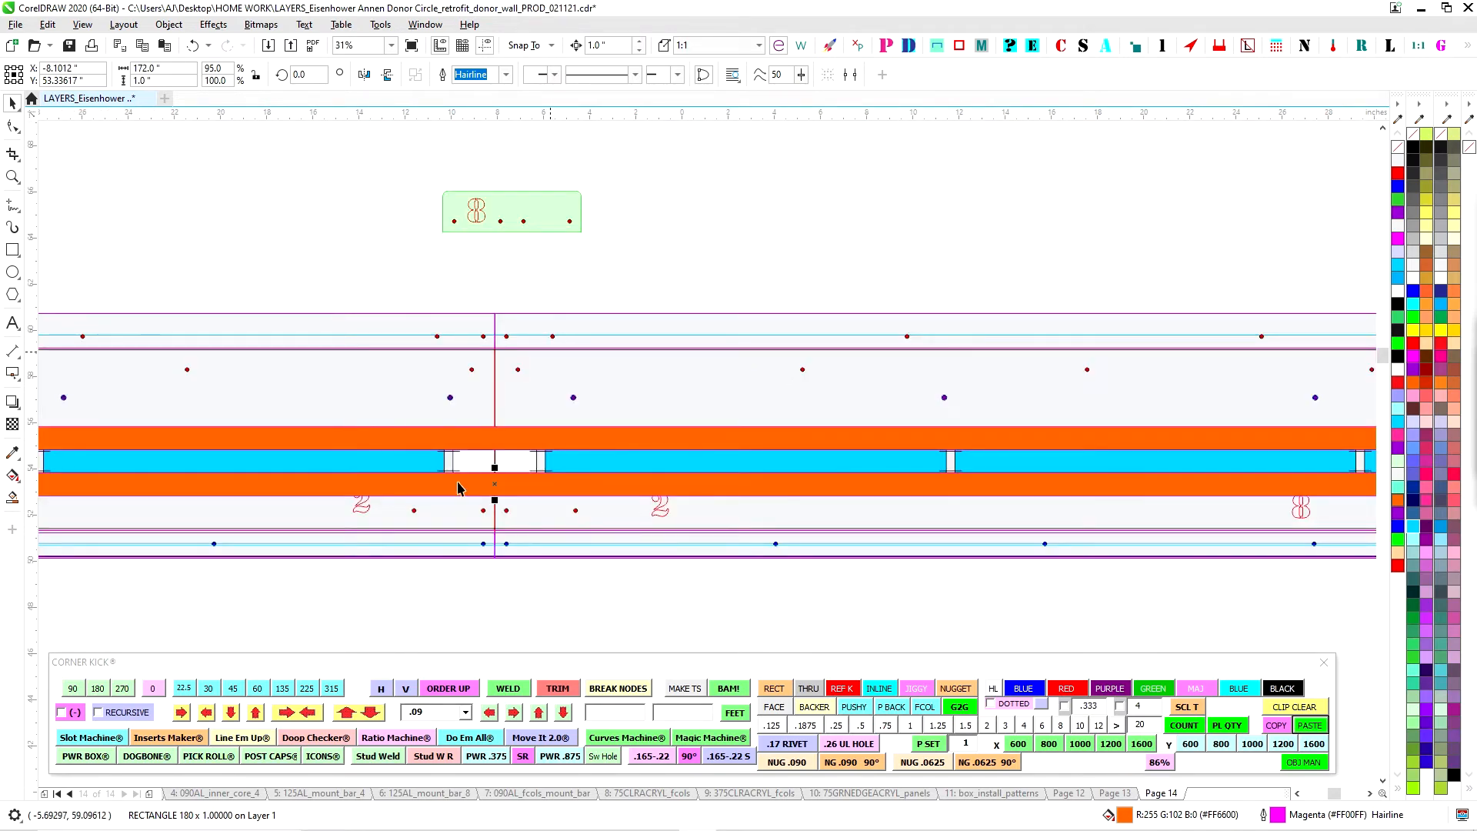
pyautogui.moveTo(426, 177); pyautogui.dragTo(683, 311)
pyautogui.scroll(-2, 486, 589)
pyautogui.moveTo(470, 520); pyautogui.dragTo(663, 640)
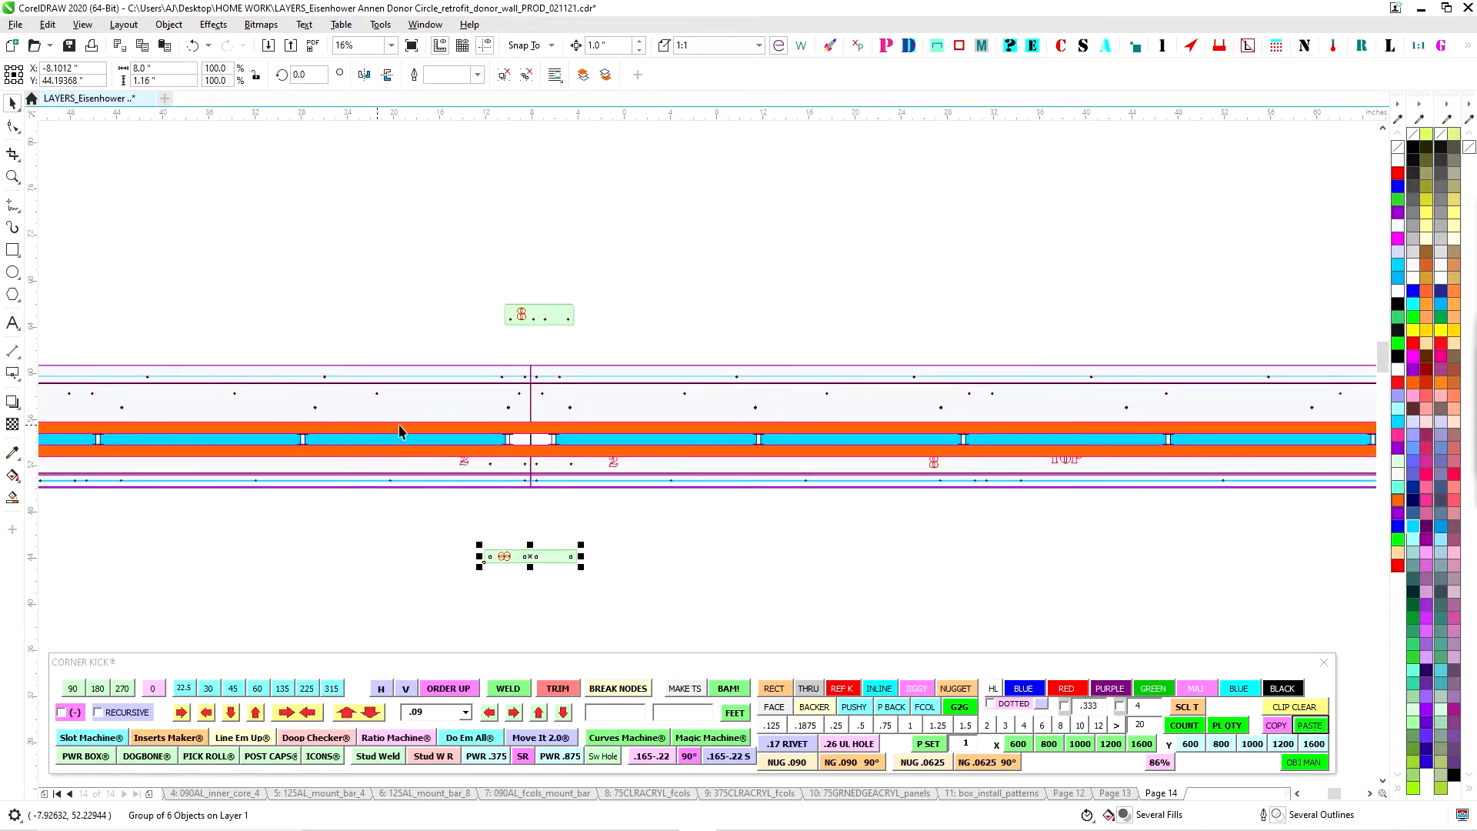
# Examine how the two orange tubes run along the cyan strips between the end openings of the long panel
pyautogui.scroll(-1, 558, 271)
pyautogui.moveTo(169, 351); pyautogui.dragTo(495, 346)
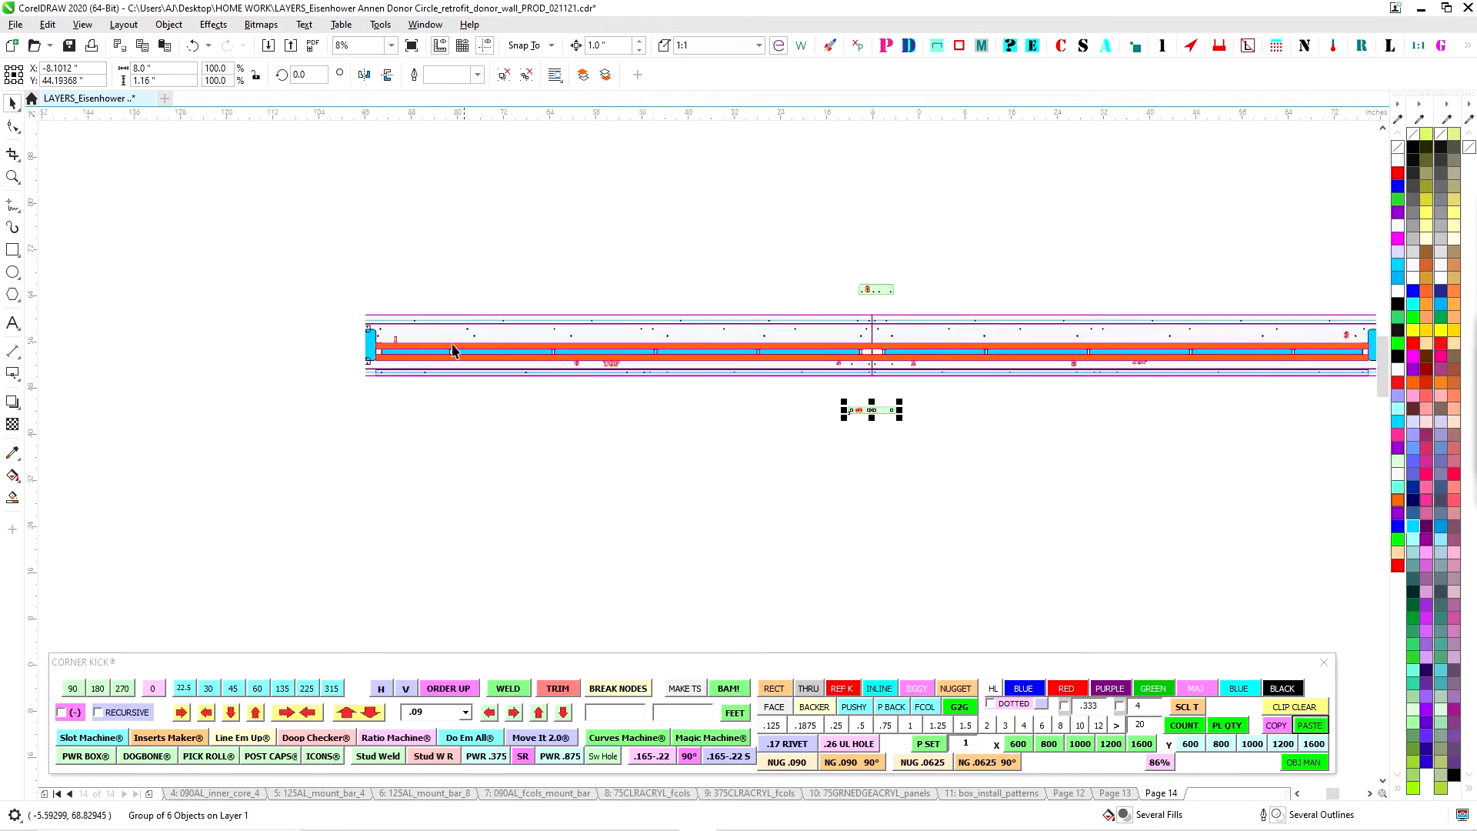
pyautogui.scroll(1, 433, 350)
pyautogui.scroll(-2, 302, 357)
pyautogui.scroll(1, 603, 359)
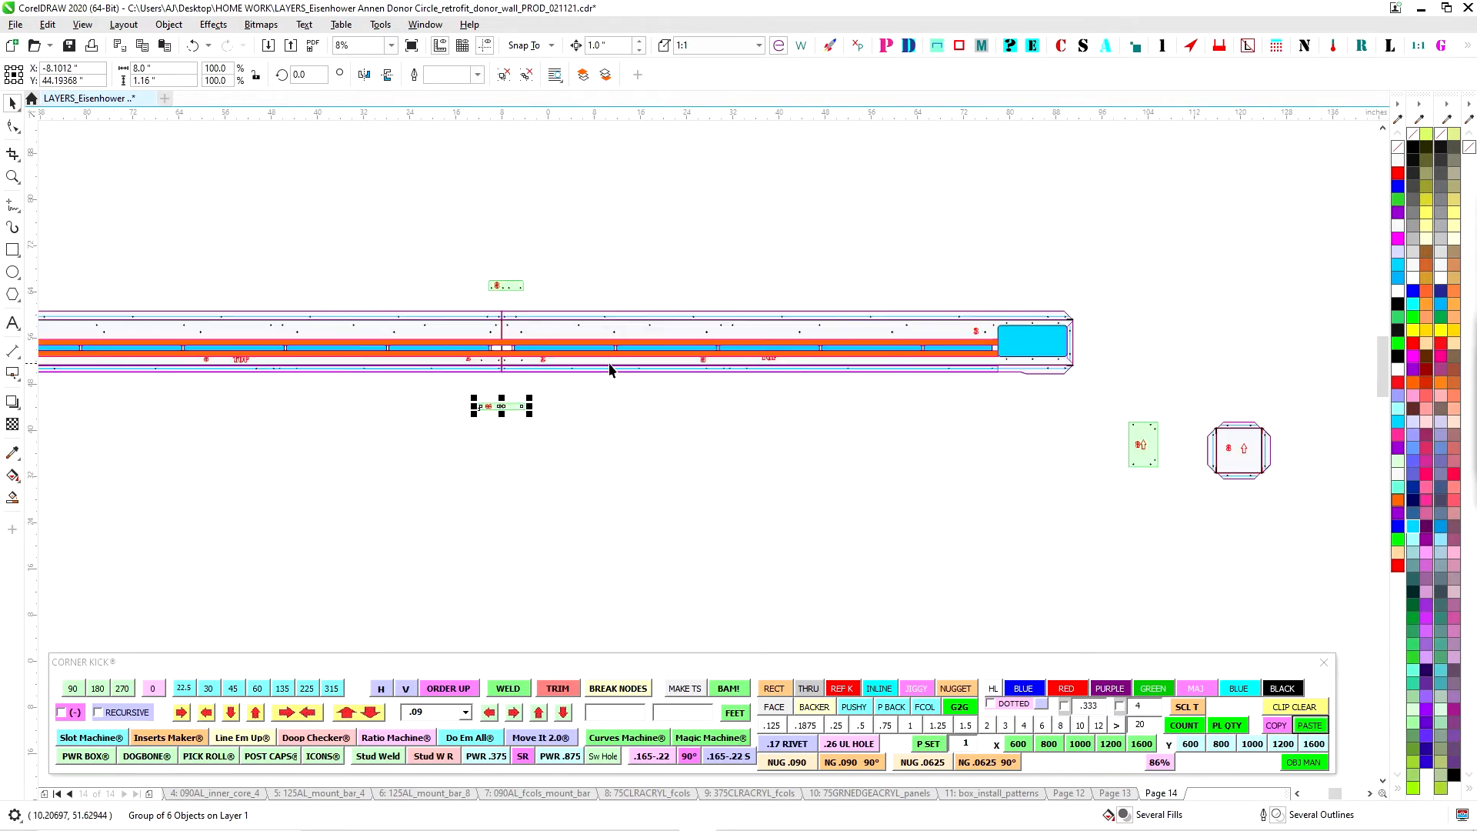
pyautogui.moveTo(630, 296); pyautogui.dragTo(712, 290)
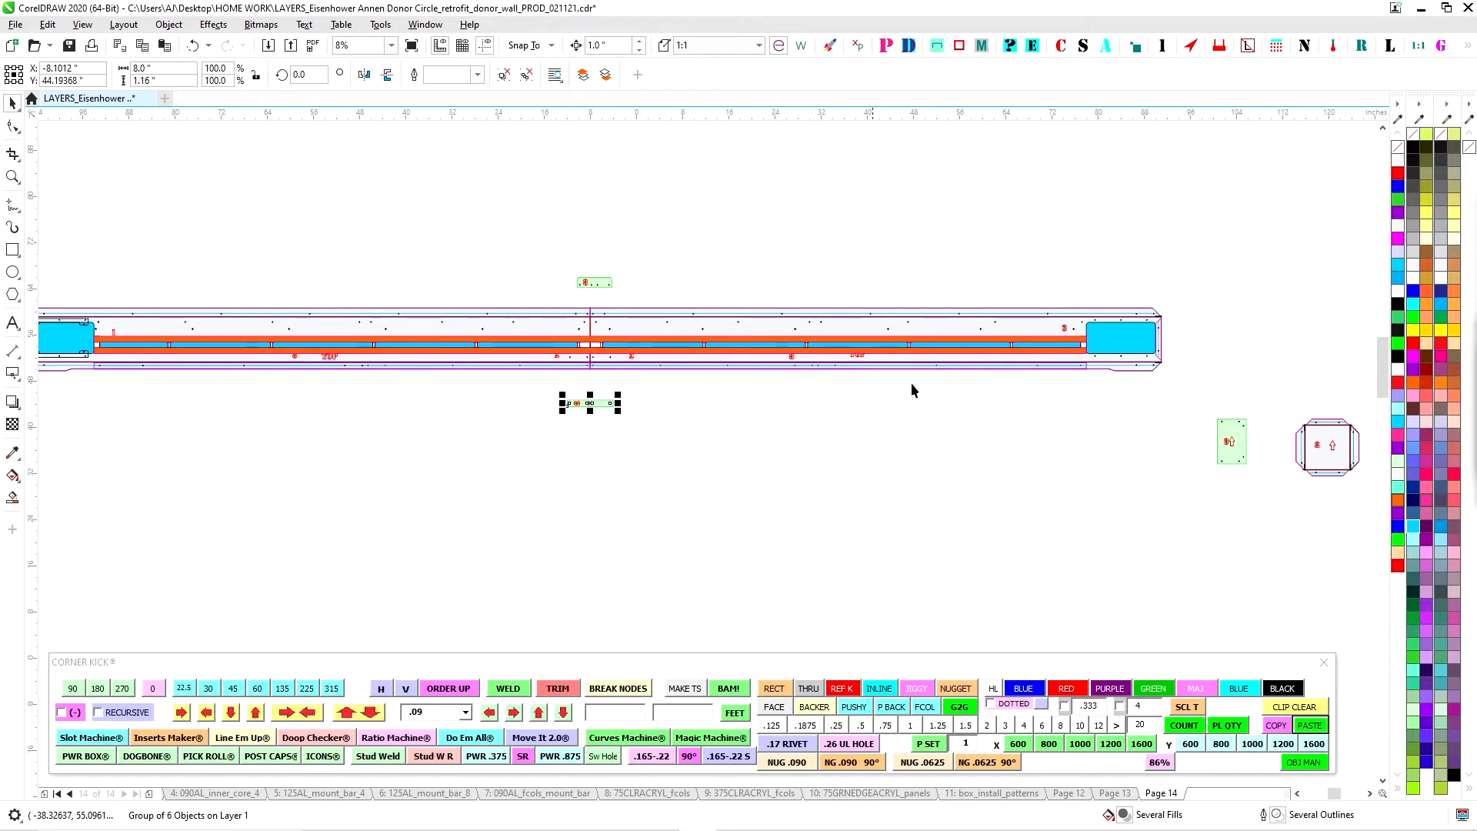
pyautogui.scroll(-1, 956, 275)
# Examine the raised top profile with its two square tubes in the exploded section view
pyautogui.moveTo(1095, 272); pyautogui.dragTo(757, 307)
pyautogui.scroll(3, 896, 296)
pyautogui.scroll(1, 1093, 280)
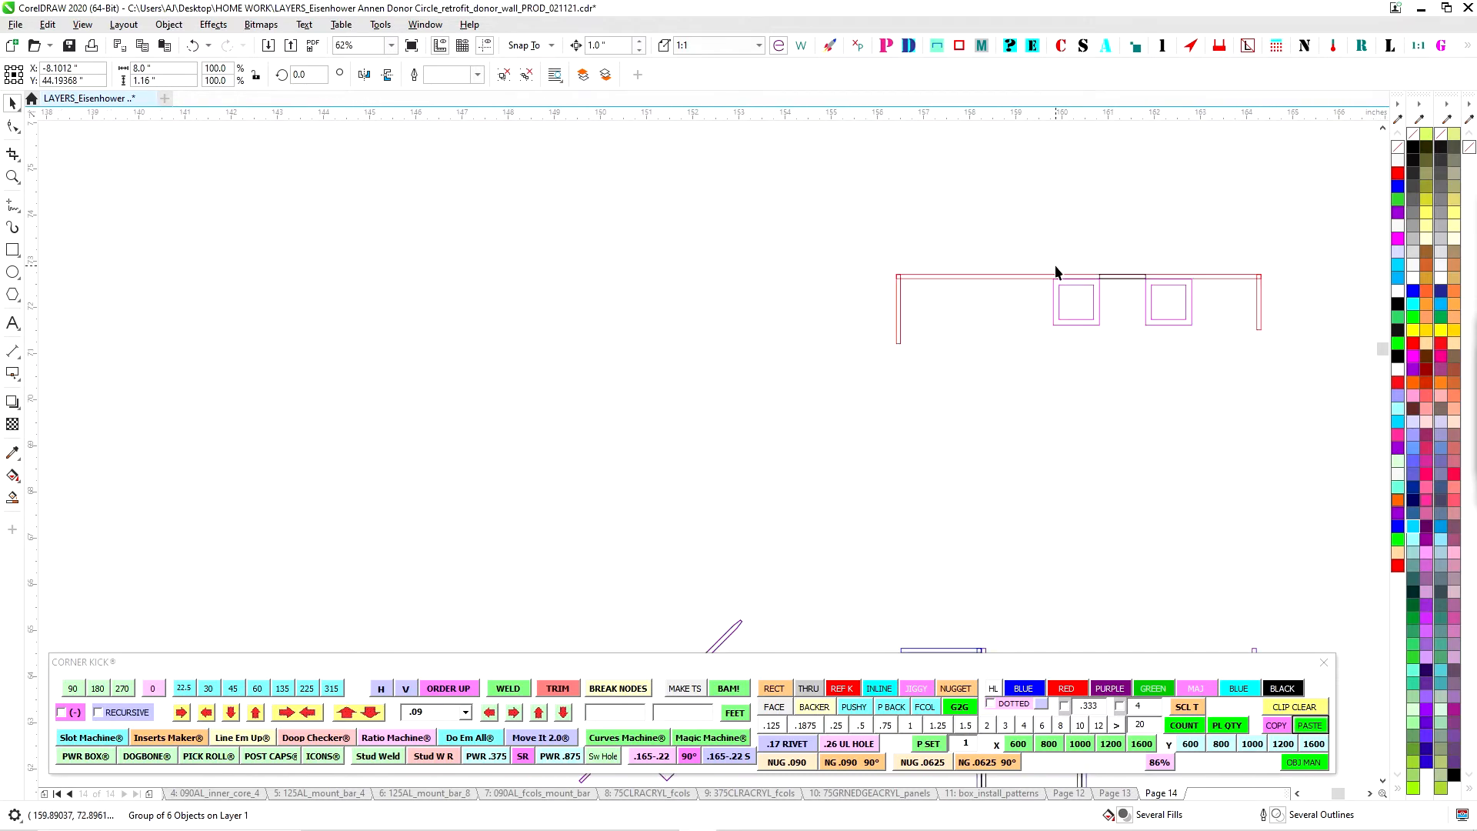
pyautogui.click(1166, 281)
pyautogui.scroll(-1, 904, 257)
pyautogui.moveTo(799, 234); pyautogui.dragTo(1161, 339)
pyautogui.scroll(2, 952, 461)
pyautogui.scroll(1, 883, 492)
pyautogui.moveTo(883, 485); pyautogui.dragTo(720, 434)
pyautogui.click(560, 359)
pyautogui.moveTo(498, 422); pyautogui.dragTo(530, 330)
# Move the top profile together with its two square tubes down onto the section assembly, closing the joint
pyautogui.click(937, 297)
pyautogui.press('Down')
pyautogui.press('Up')
pyautogui.moveTo(705, 243); pyautogui.dragTo(1189, 348)
pyautogui.press('Down')
pyautogui.press('Down')
pyautogui.scroll(3, 1100, 346)
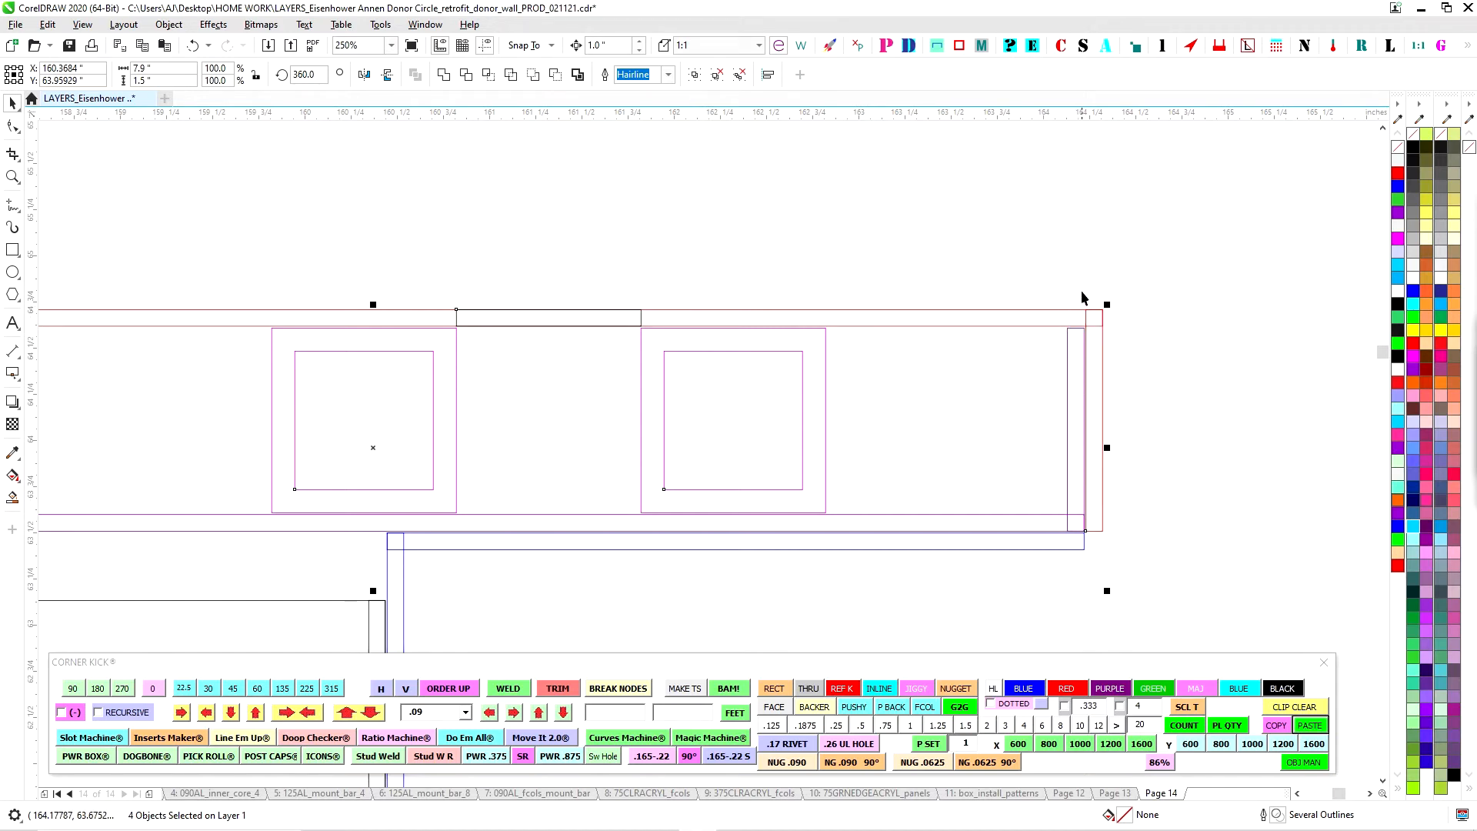
# Examine the closed section and single out the 1 x 1 ALUM RECT TUBE farther from the post
pyautogui.scroll(-3, 1063, 350)
pyautogui.scroll(2, 941, 280)
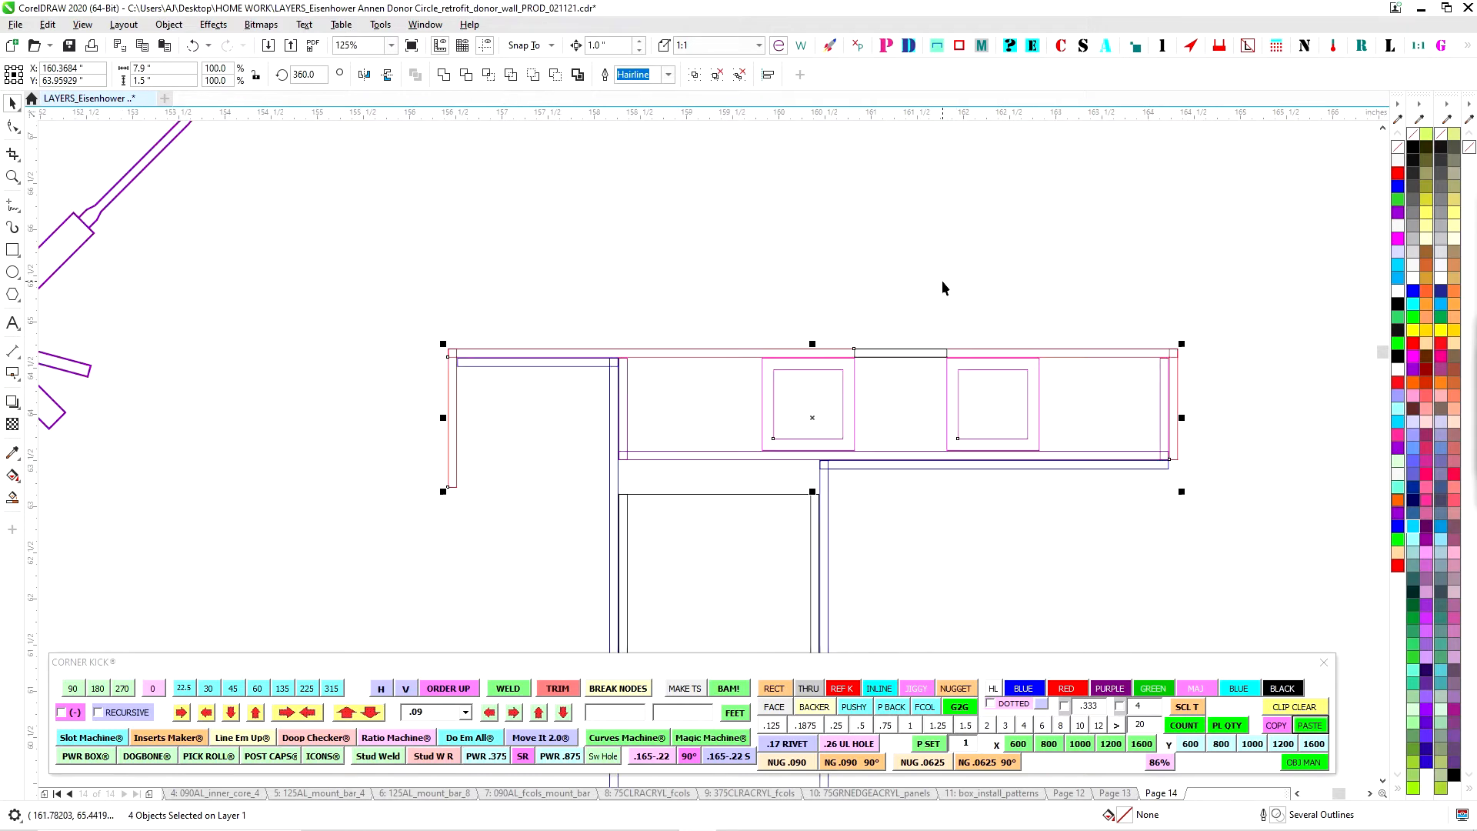
pyautogui.click(951, 277)
pyautogui.moveTo(915, 498); pyautogui.dragTo(860, 468)
pyautogui.moveTo(926, 322); pyautogui.dragTo(1045, 468)
pyautogui.scroll(-2, 1101, 382)
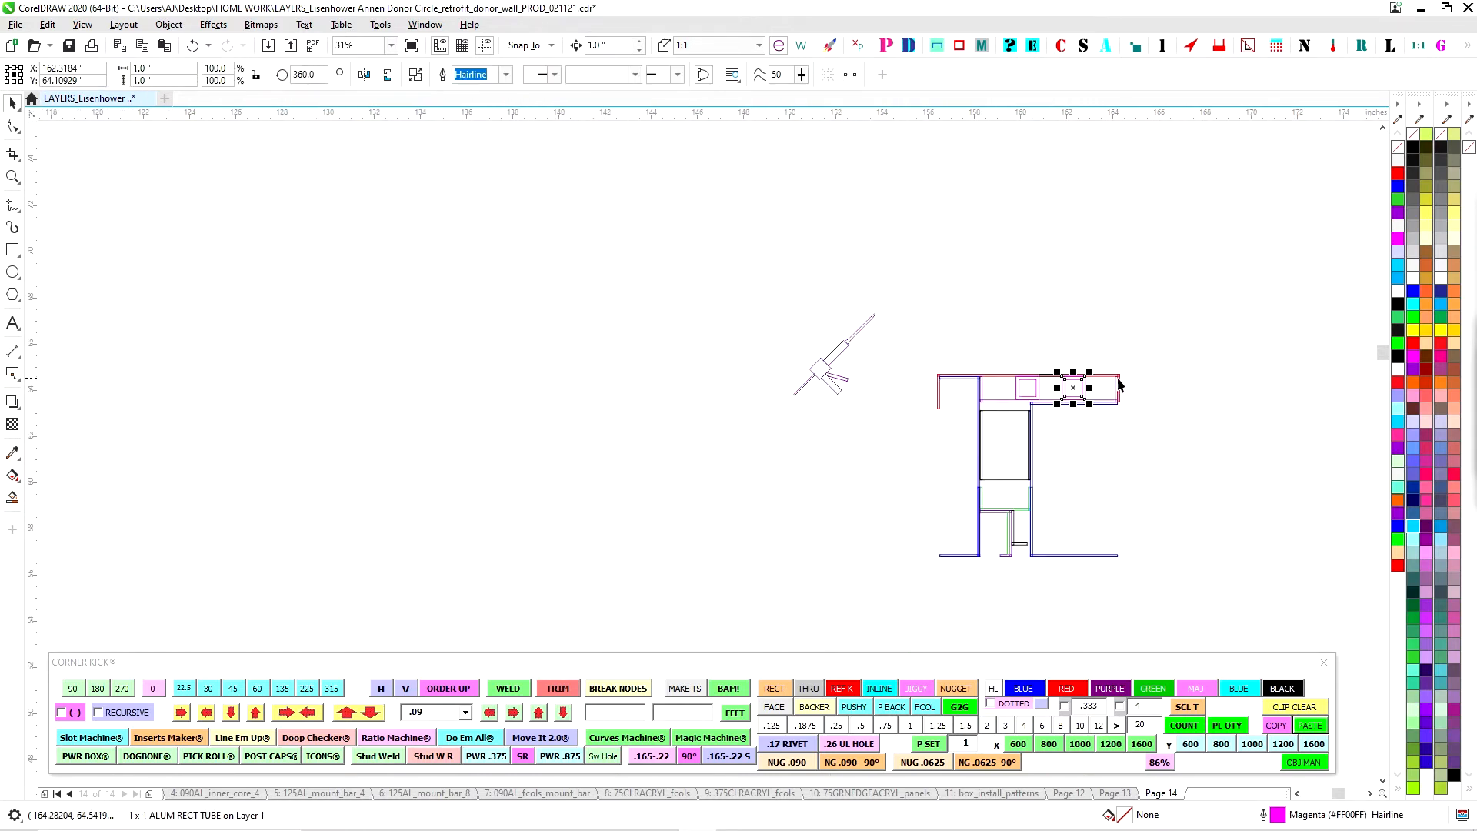
# Compare the tube positions in the section with the whole long panel seen from above
pyautogui.scroll(-3, 1118, 385)
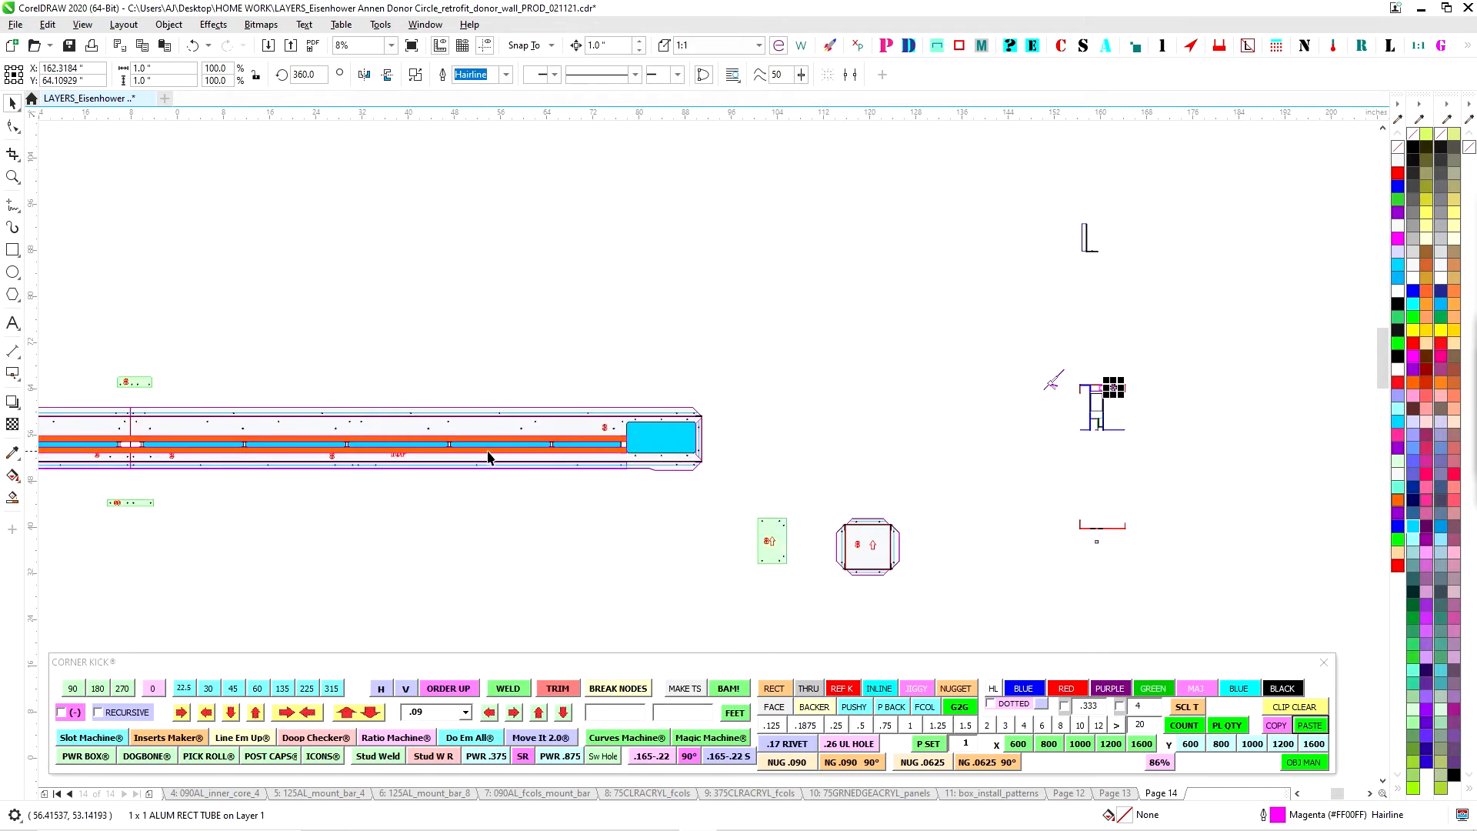
pyautogui.moveTo(407, 410); pyautogui.dragTo(1019, 339)
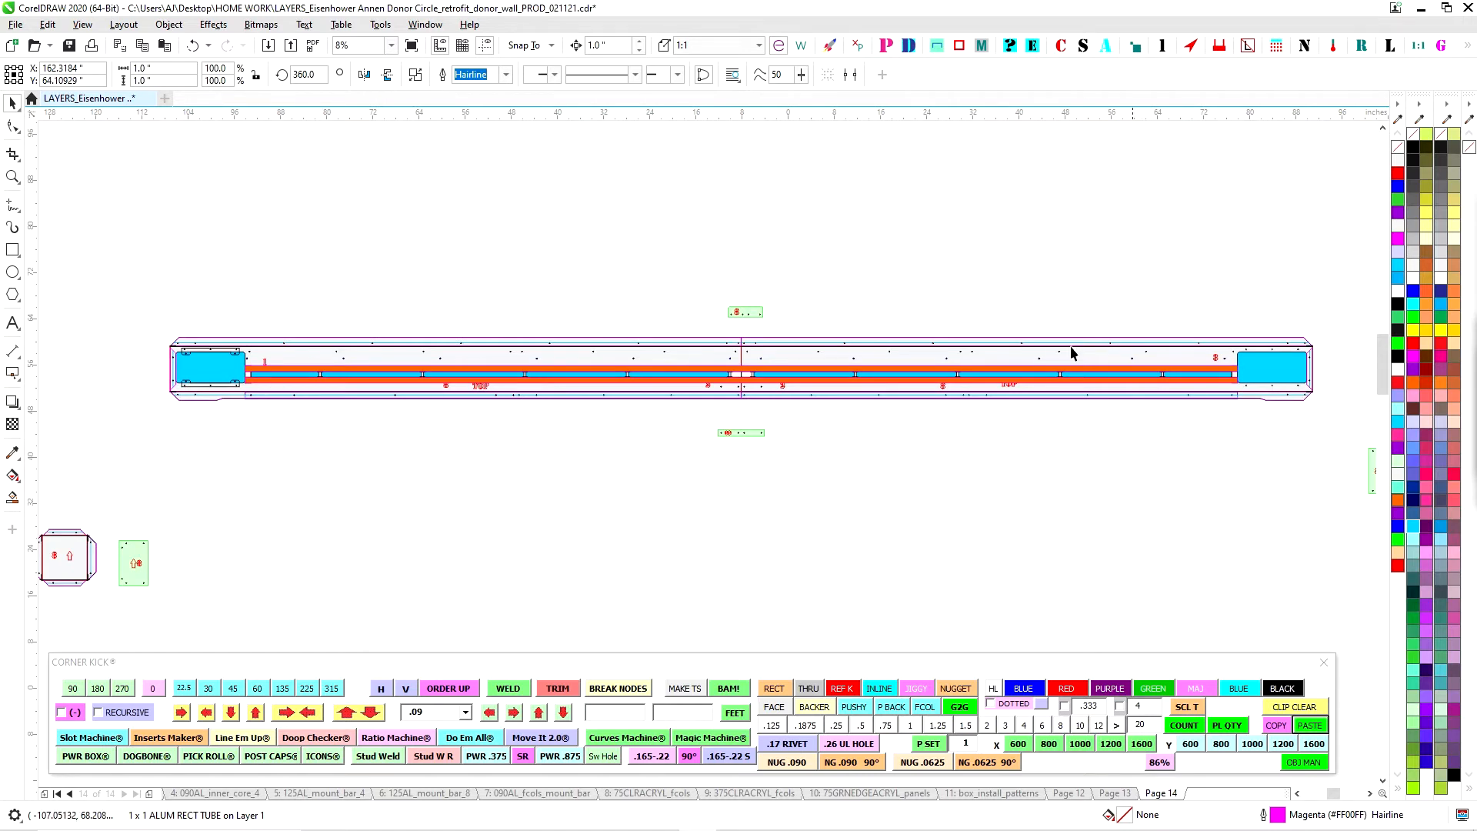
pyautogui.scroll(1, 663, 352)
pyautogui.scroll(-1, 694, 348)
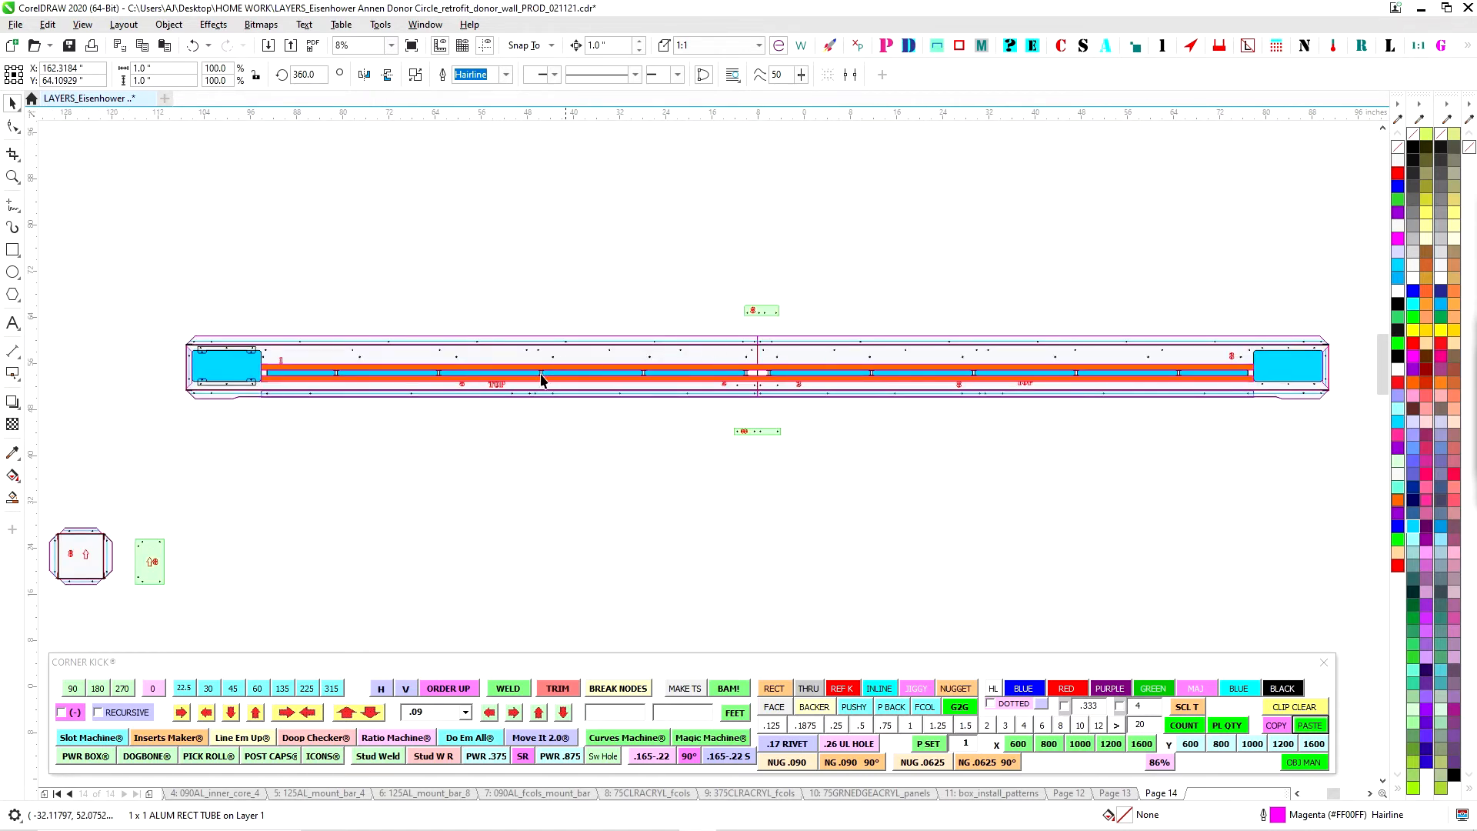
# Match the orange strip along the long panel with the square tube nearest the post in the section view
pyautogui.scroll(1, 512, 377)
pyautogui.click(511, 366)
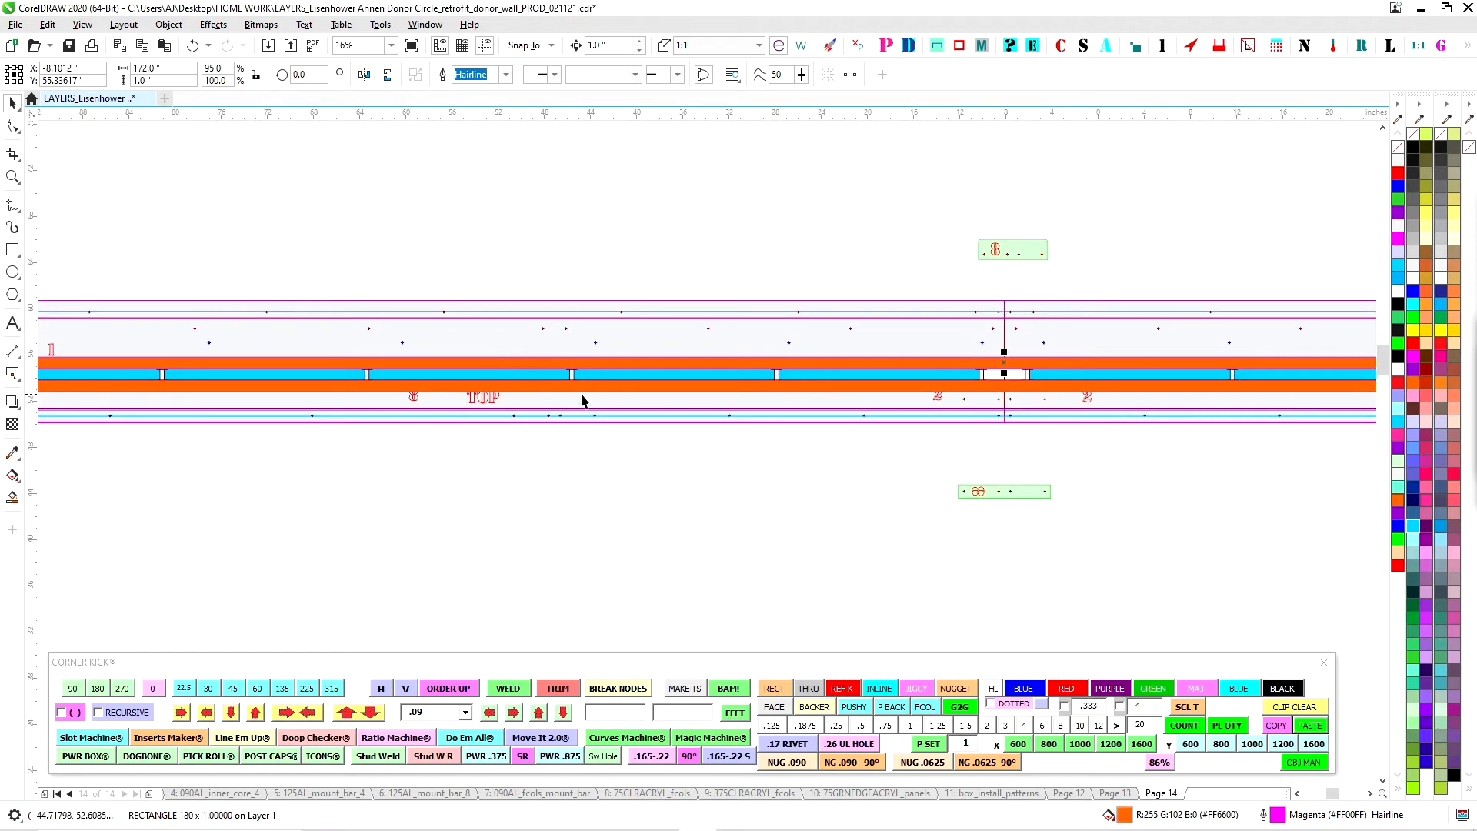
pyautogui.scroll(-1, 578, 379)
pyautogui.moveTo(1008, 450); pyautogui.dragTo(538, 442)
pyautogui.moveTo(1132, 381); pyautogui.dragTo(670, 386)
pyautogui.scroll(4, 869, 339)
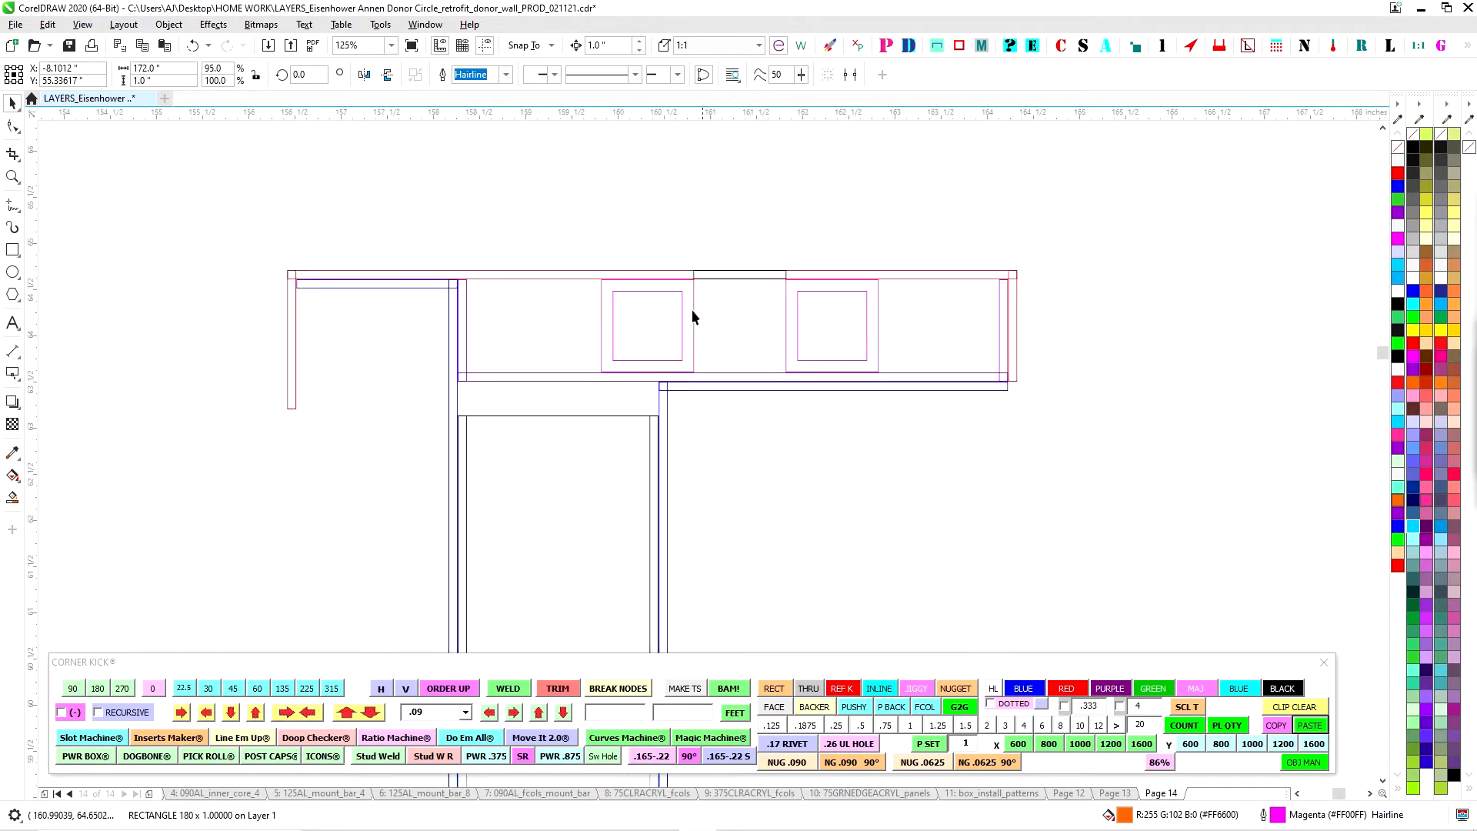
pyautogui.moveTo(576, 237); pyautogui.dragTo(710, 391)
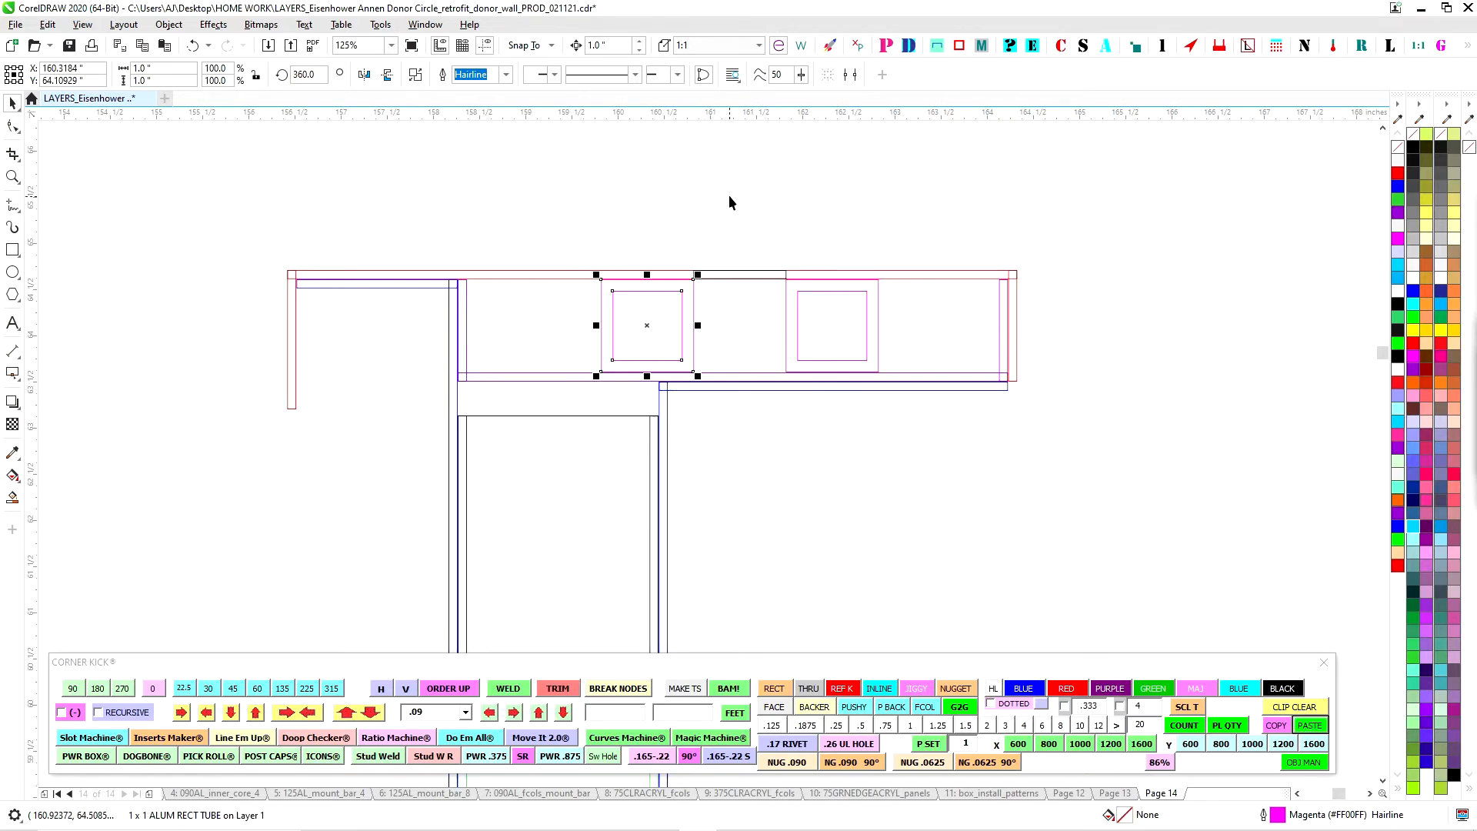
pyautogui.click(728, 197)
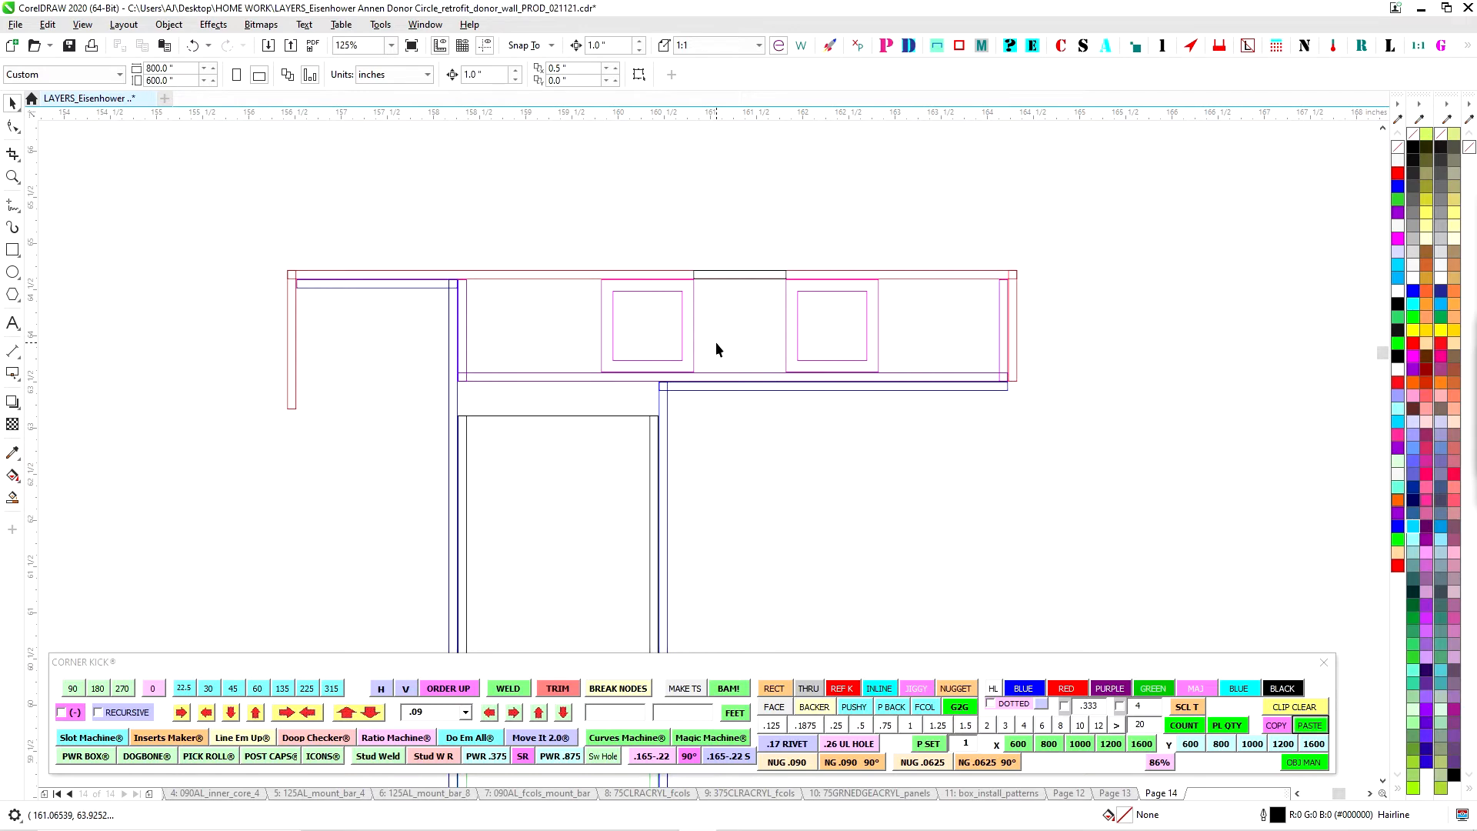
# Single out all parts of the closed section assembly at once
pyautogui.scroll(-2, 778, 283)
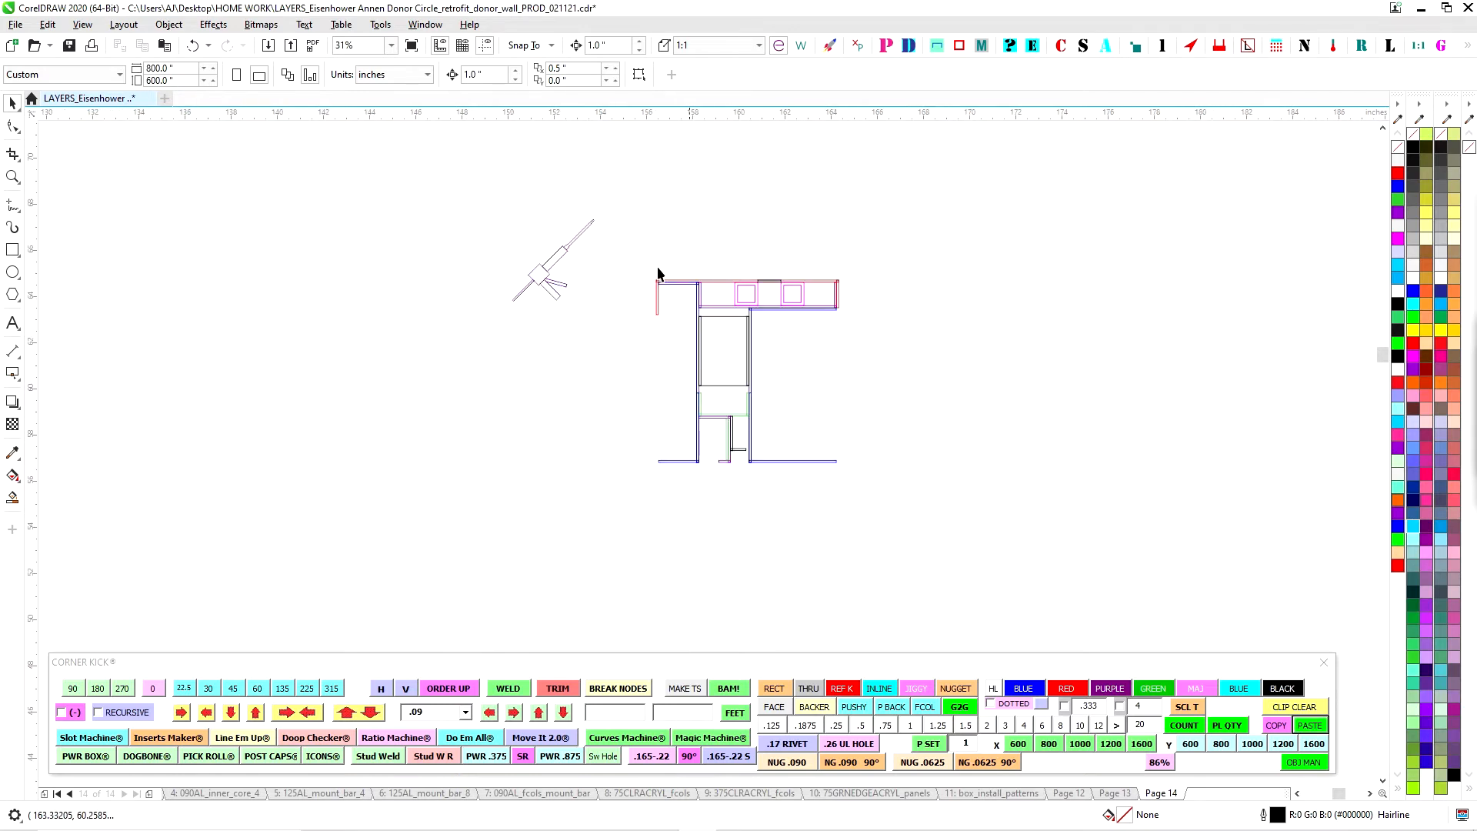
pyautogui.moveTo(622, 265); pyautogui.dragTo(919, 520)
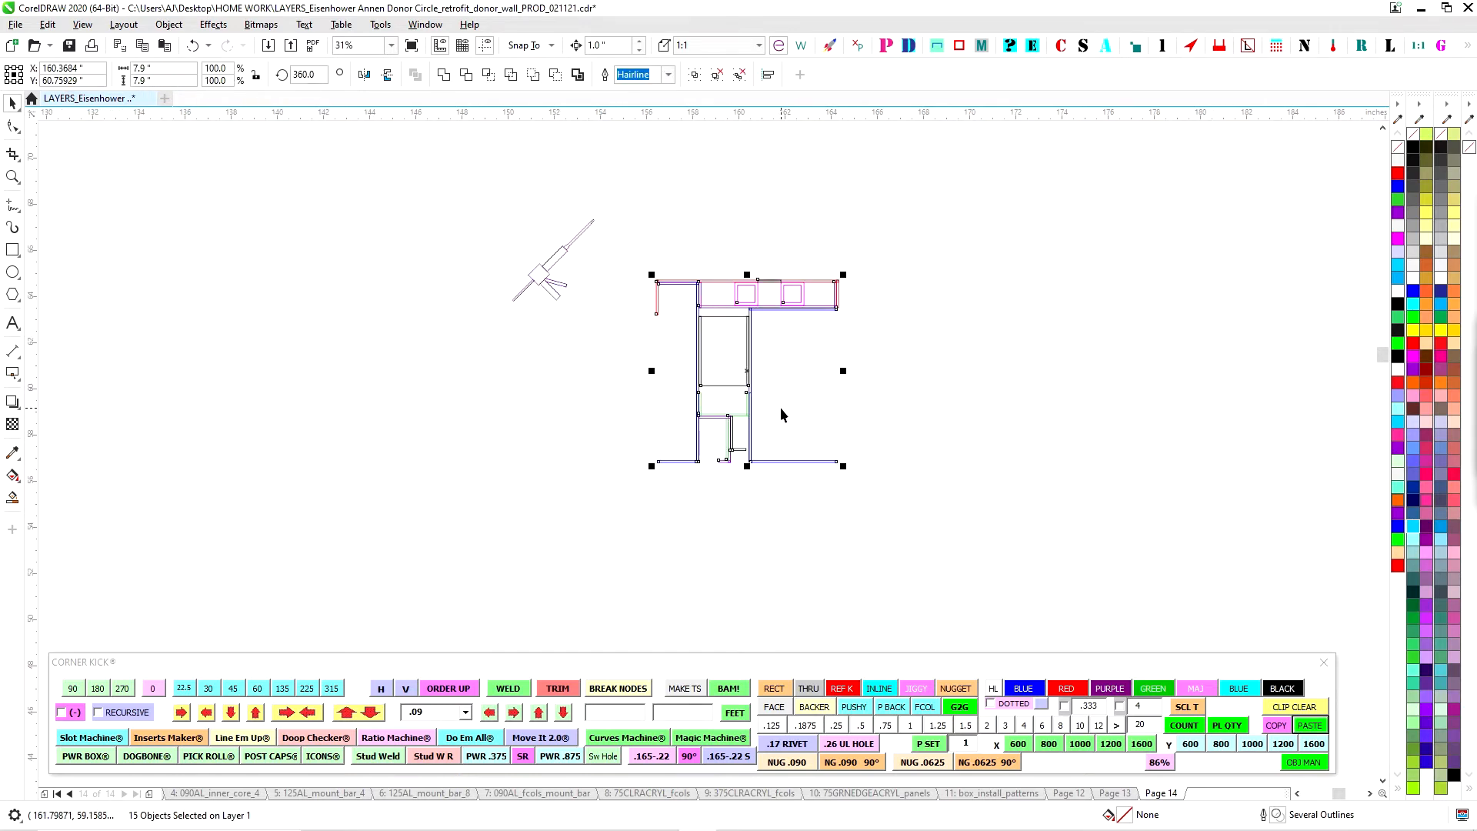
pyautogui.scroll(-2, 621, 380)
pyautogui.moveTo(714, 511); pyautogui.dragTo(874, 306)
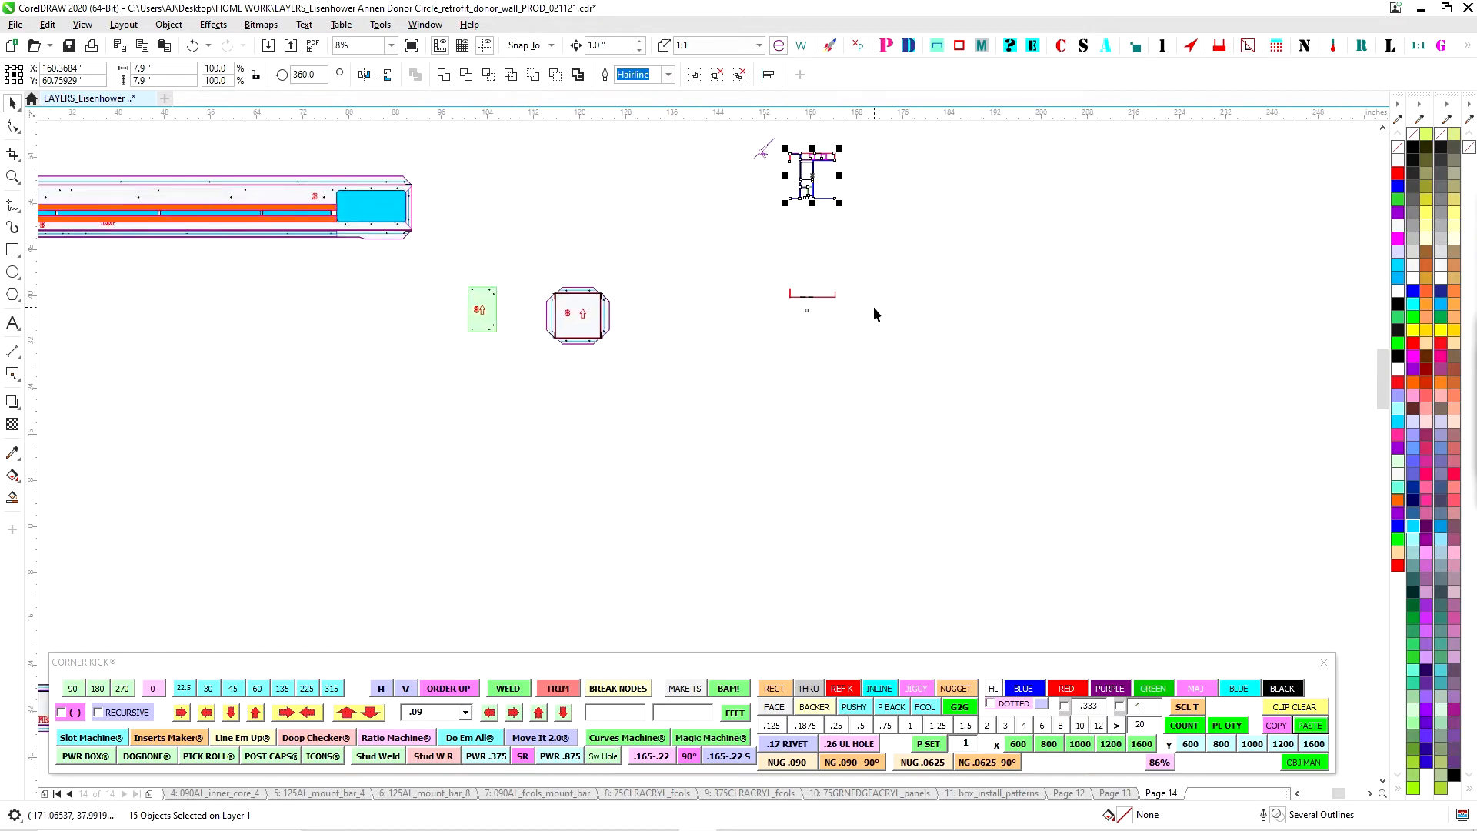
# Single out the octagonal end box and the green plate beside it near the long panel's end
pyautogui.moveTo(672, 232); pyautogui.dragTo(746, 401)
pyautogui.scroll(1, 670, 452)
pyautogui.moveTo(386, 428); pyautogui.dragTo(804, 629)
pyautogui.click(702, 385)
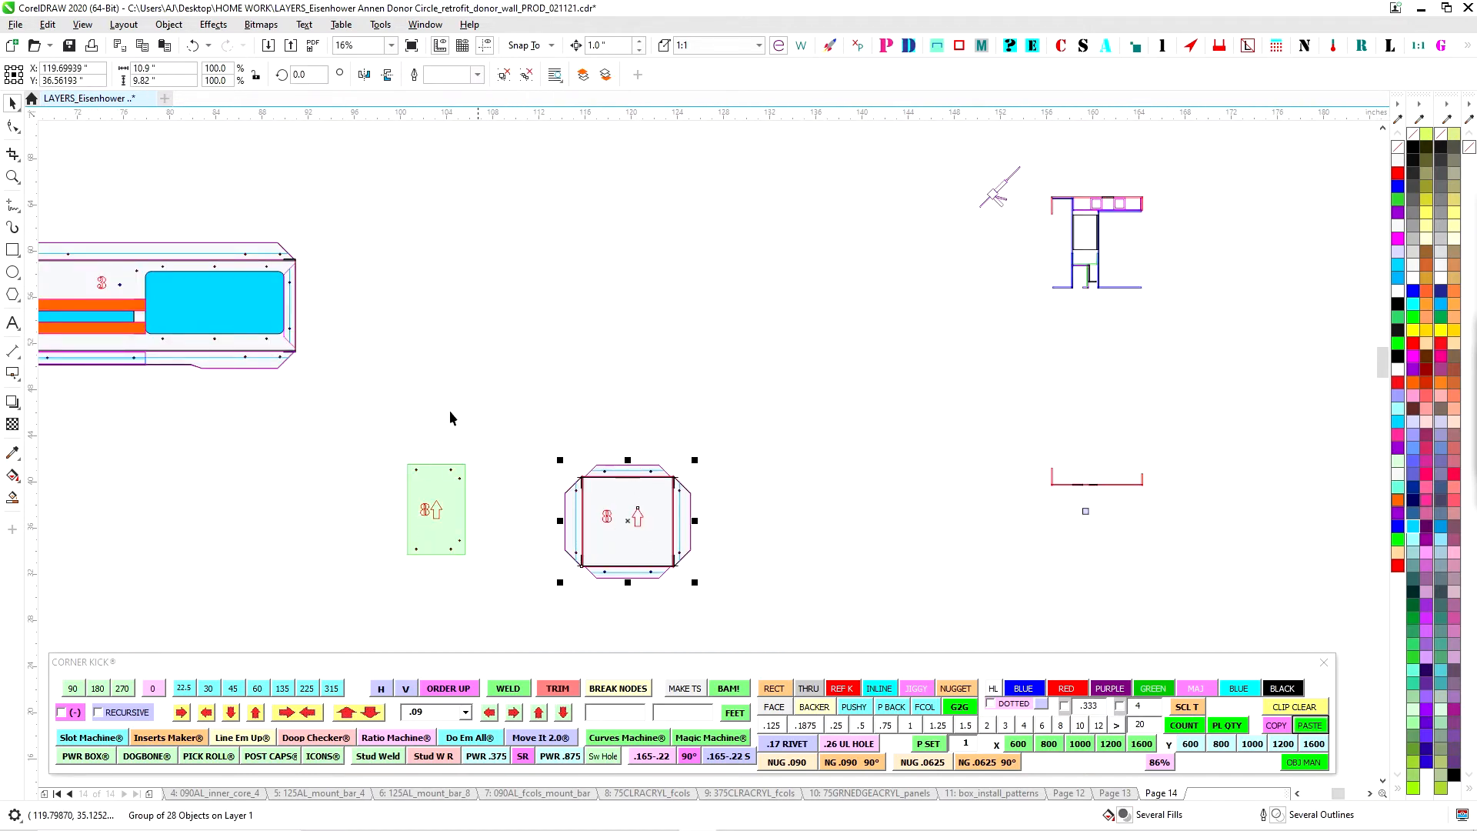
pyautogui.moveTo(442, 447); pyautogui.dragTo(917, 533)
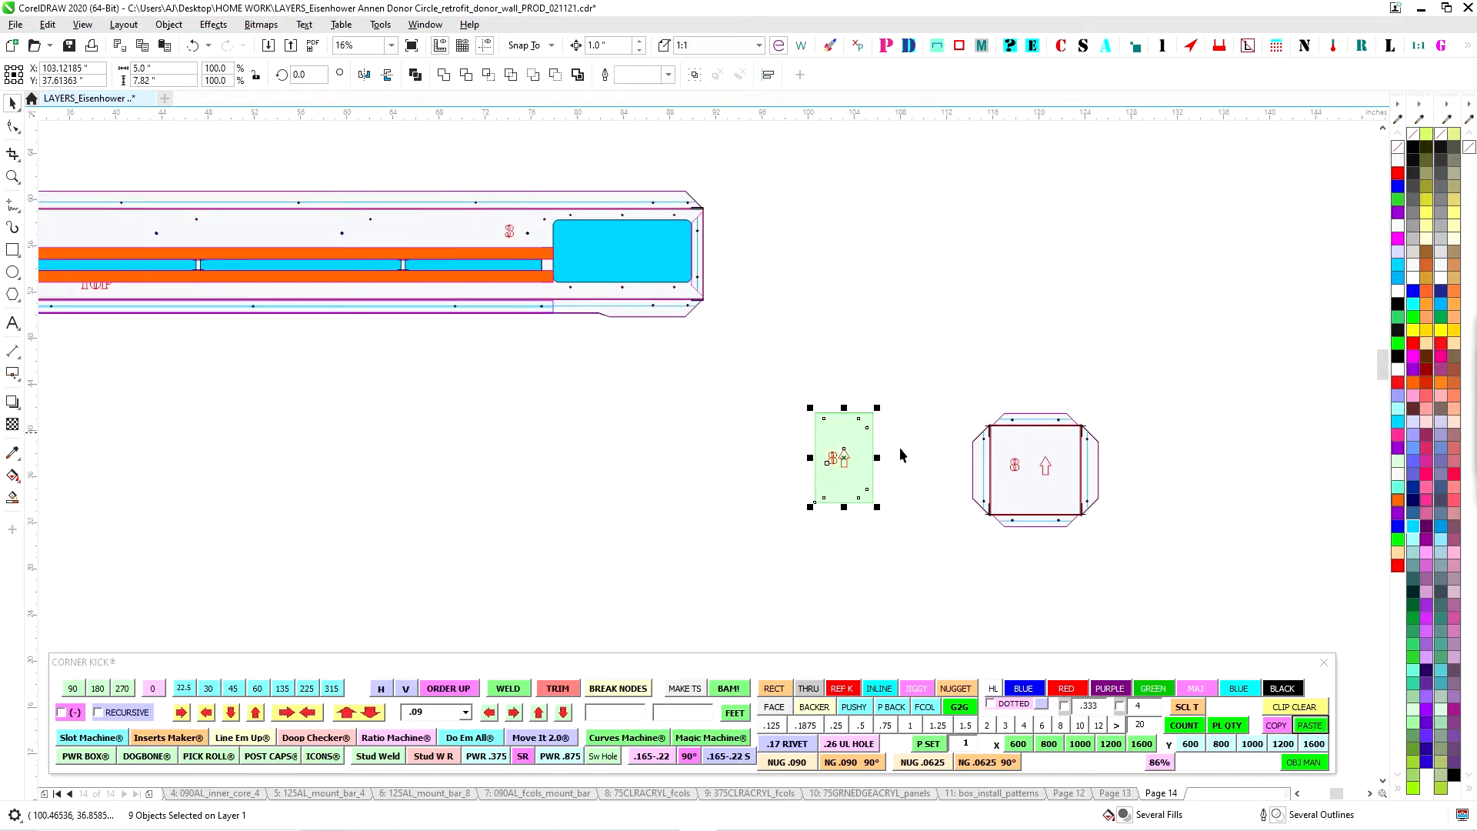
# Single out the matching green plate at the opposite end of the long panel and compare it with the full layout
pyautogui.scroll(-3, 900, 453)
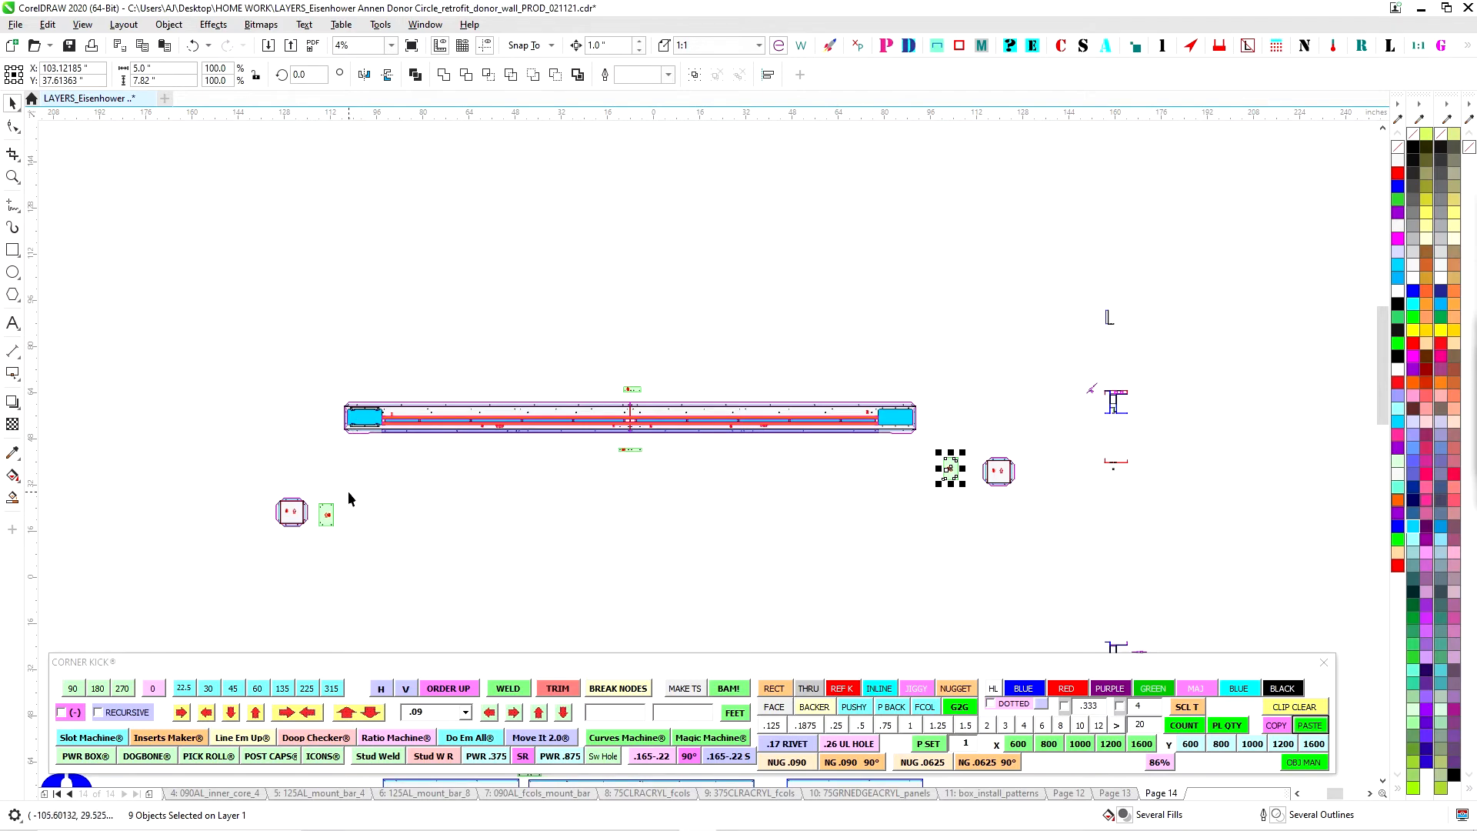
pyautogui.scroll(1, 338, 500)
pyautogui.moveTo(338, 500); pyautogui.dragTo(296, 574)
pyautogui.scroll(-3, 560, 331)
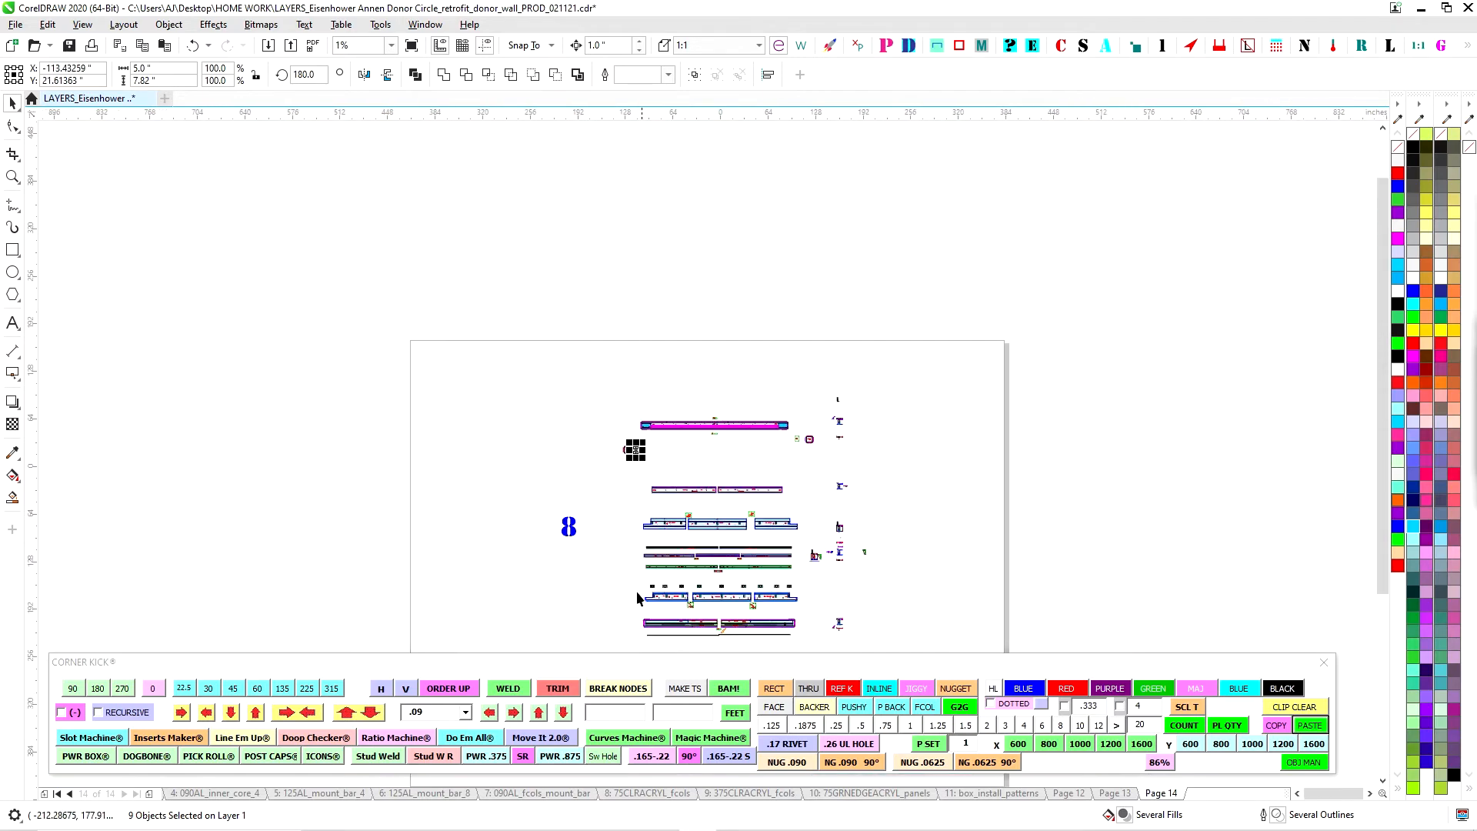
# Open Page 12 and single out the end details of the FRONT and BACK panels
pyautogui.click(1071, 793)
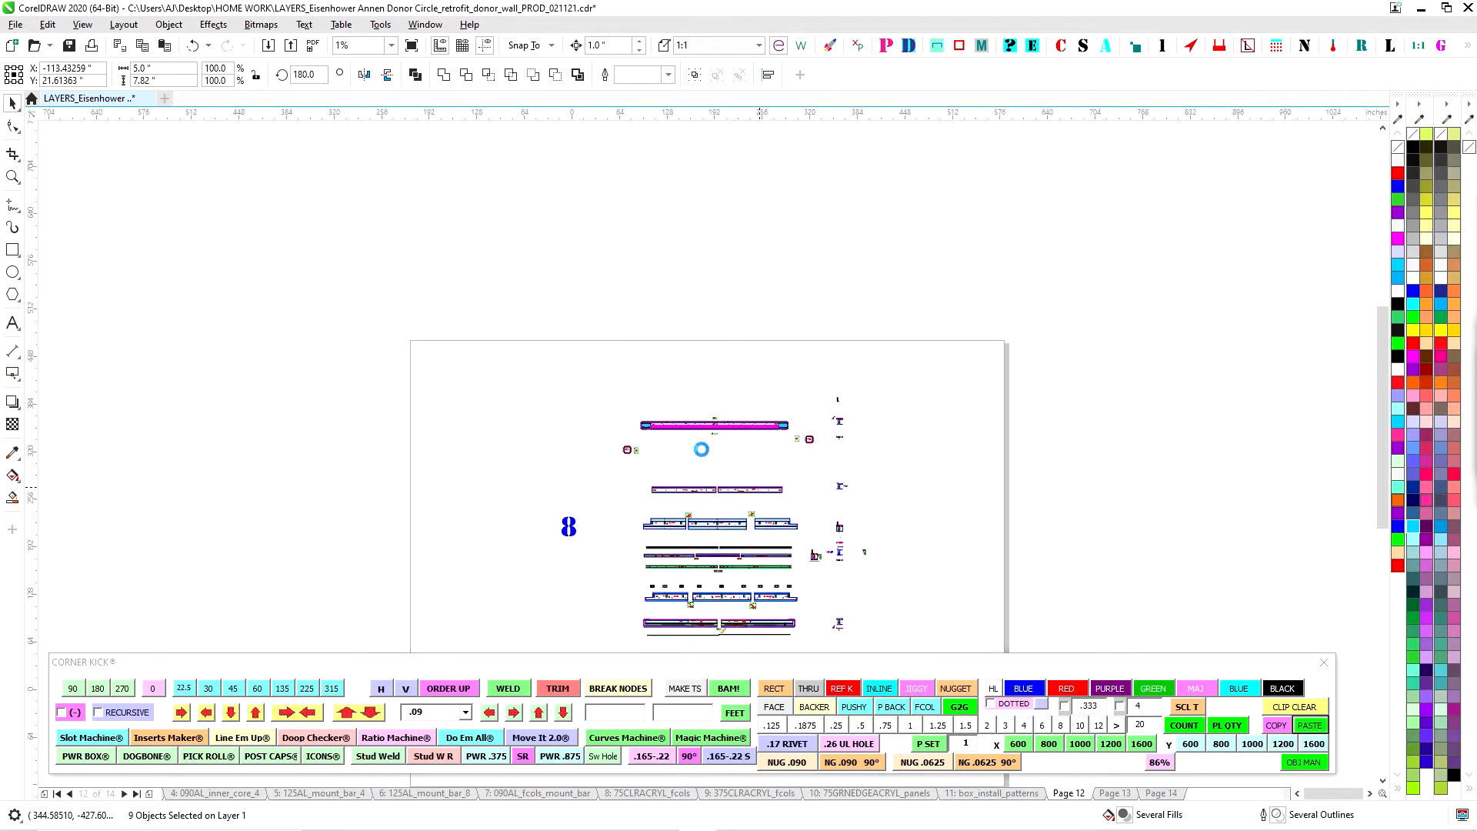
pyautogui.moveTo(752, 274); pyautogui.dragTo(754, 383)
pyautogui.scroll(3, 827, 426)
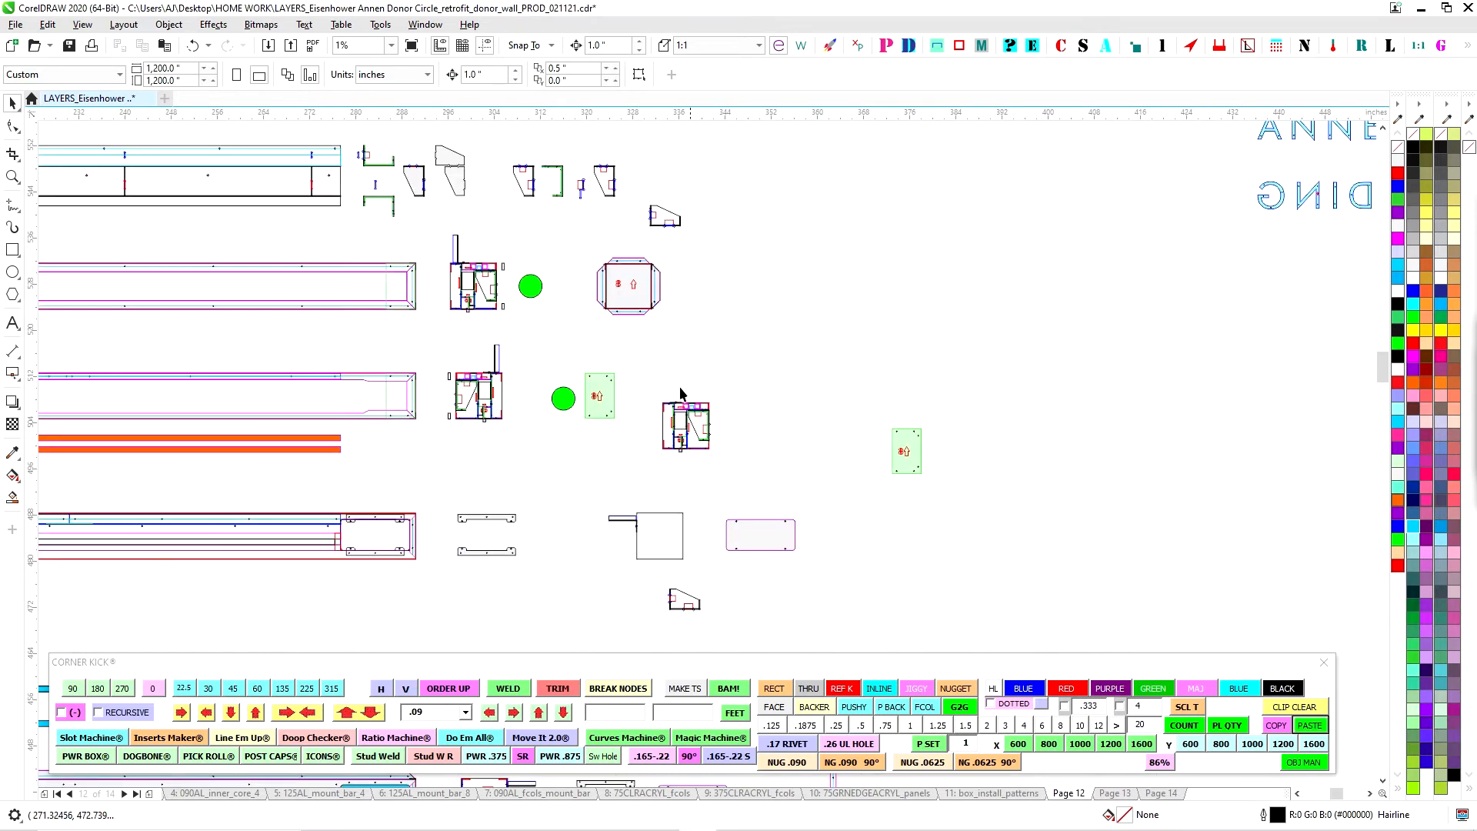
pyautogui.scroll(2, 397, 316)
pyautogui.moveTo(625, 254); pyautogui.dragTo(554, 373)
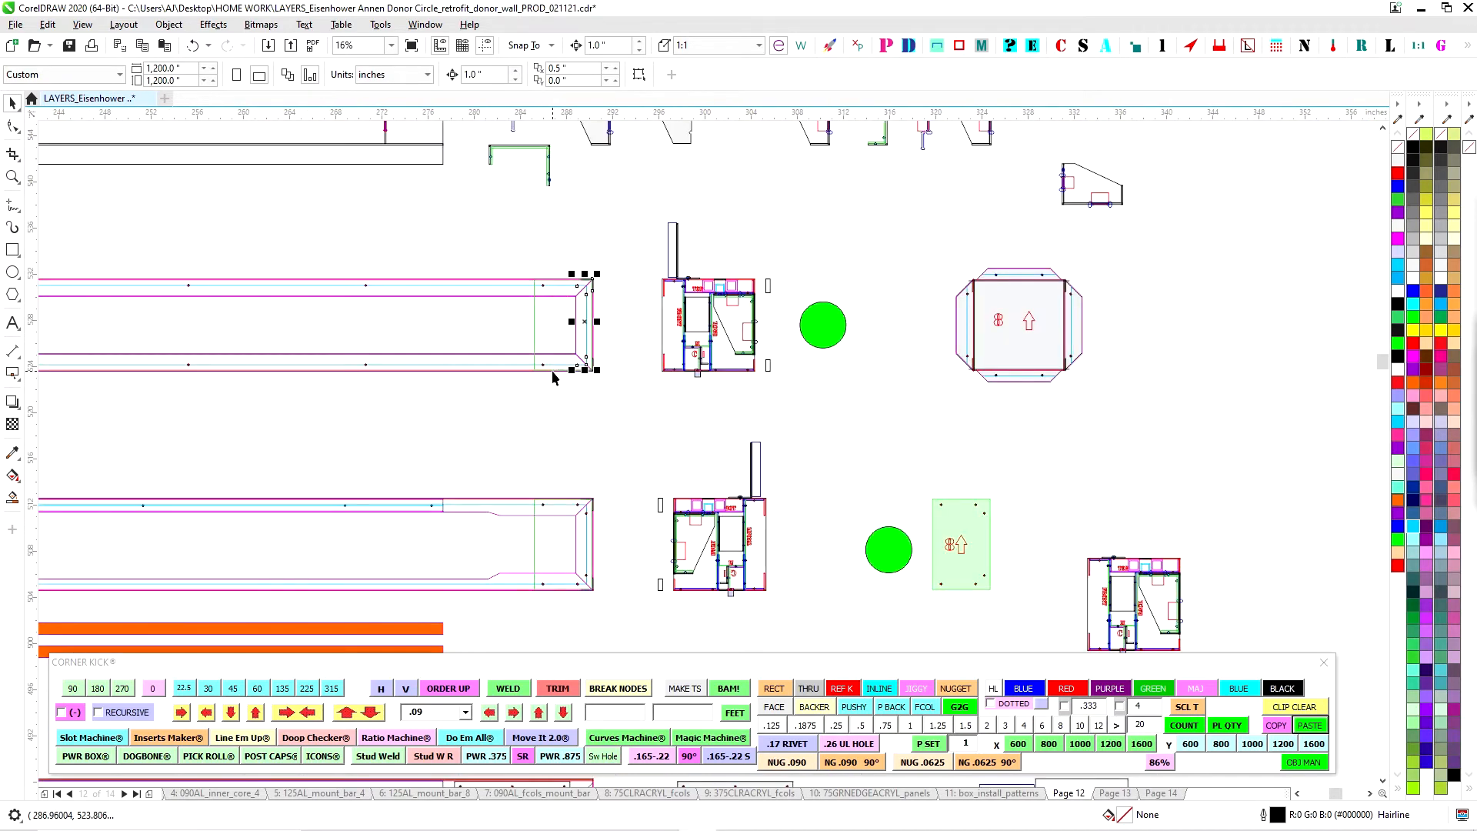
pyautogui.moveTo(605, 461); pyautogui.dragTo(659, 321)
pyautogui.moveTo(568, 327); pyautogui.dragTo(654, 465)
pyautogui.click(599, 284)
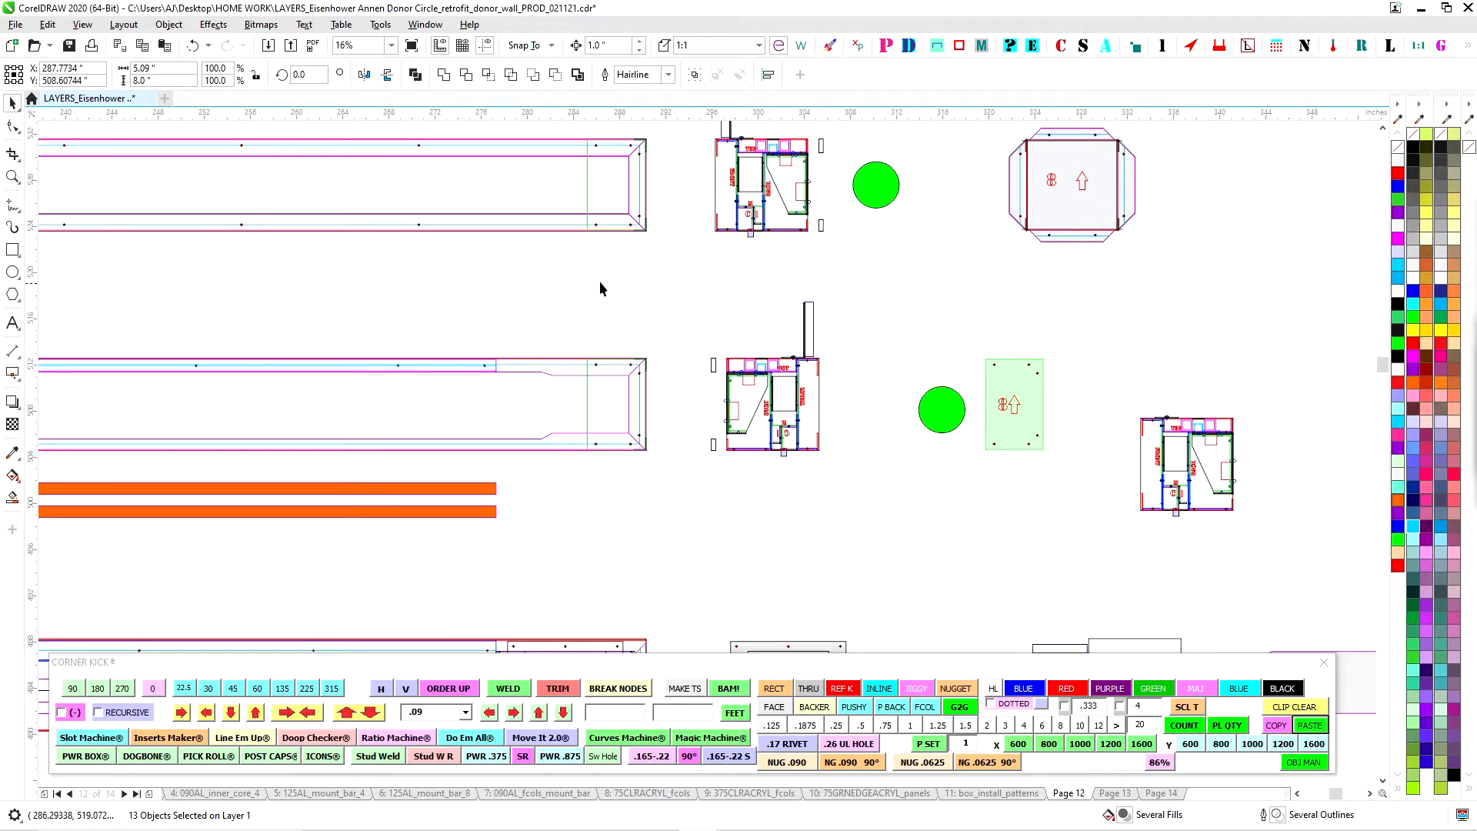
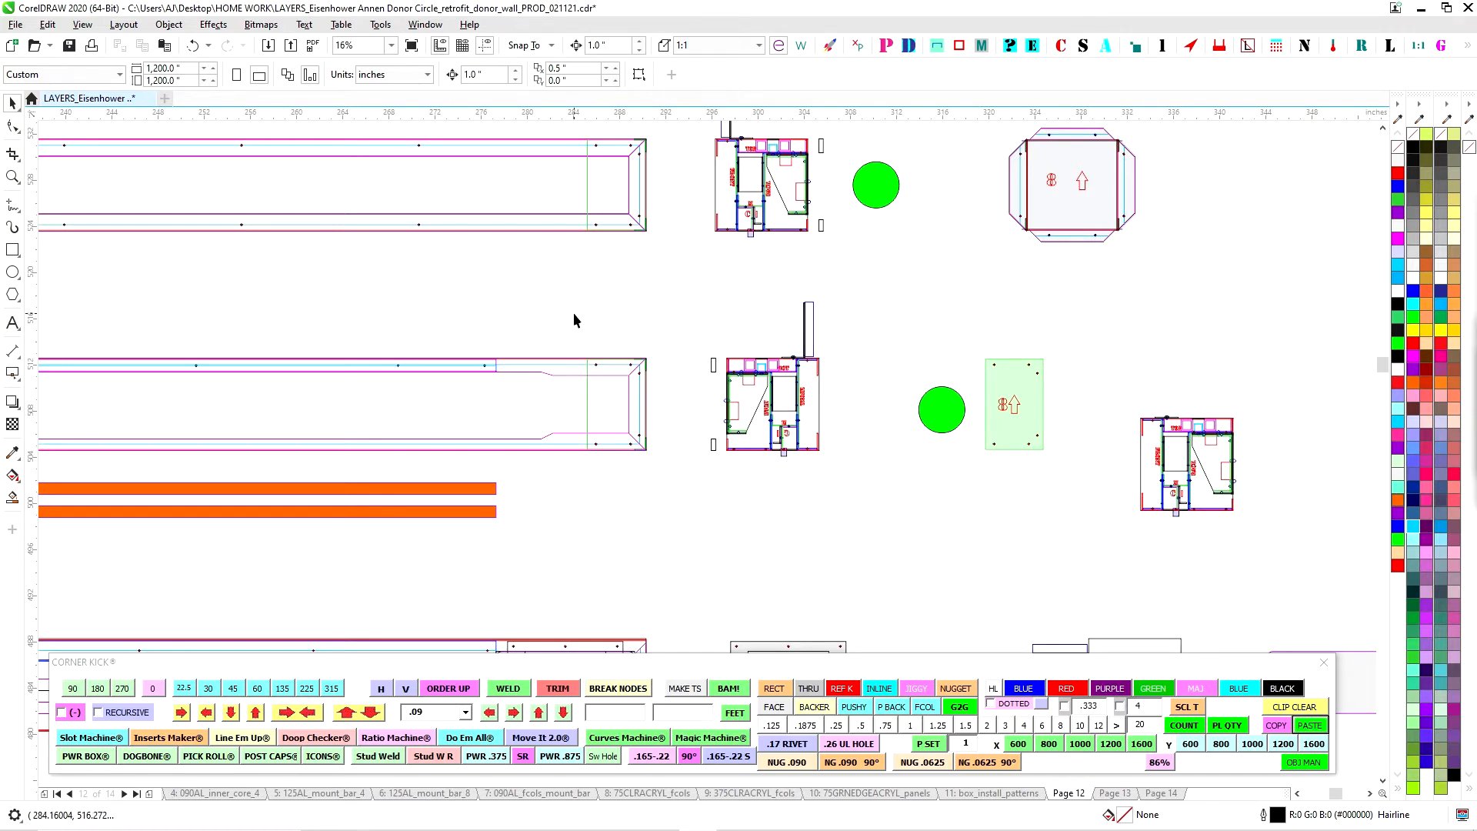
# Examine the FRONT and BACK panels on Page 12 together with their sections, end boxes and end plates
pyautogui.moveTo(630, 252); pyautogui.dragTo(953, 319)
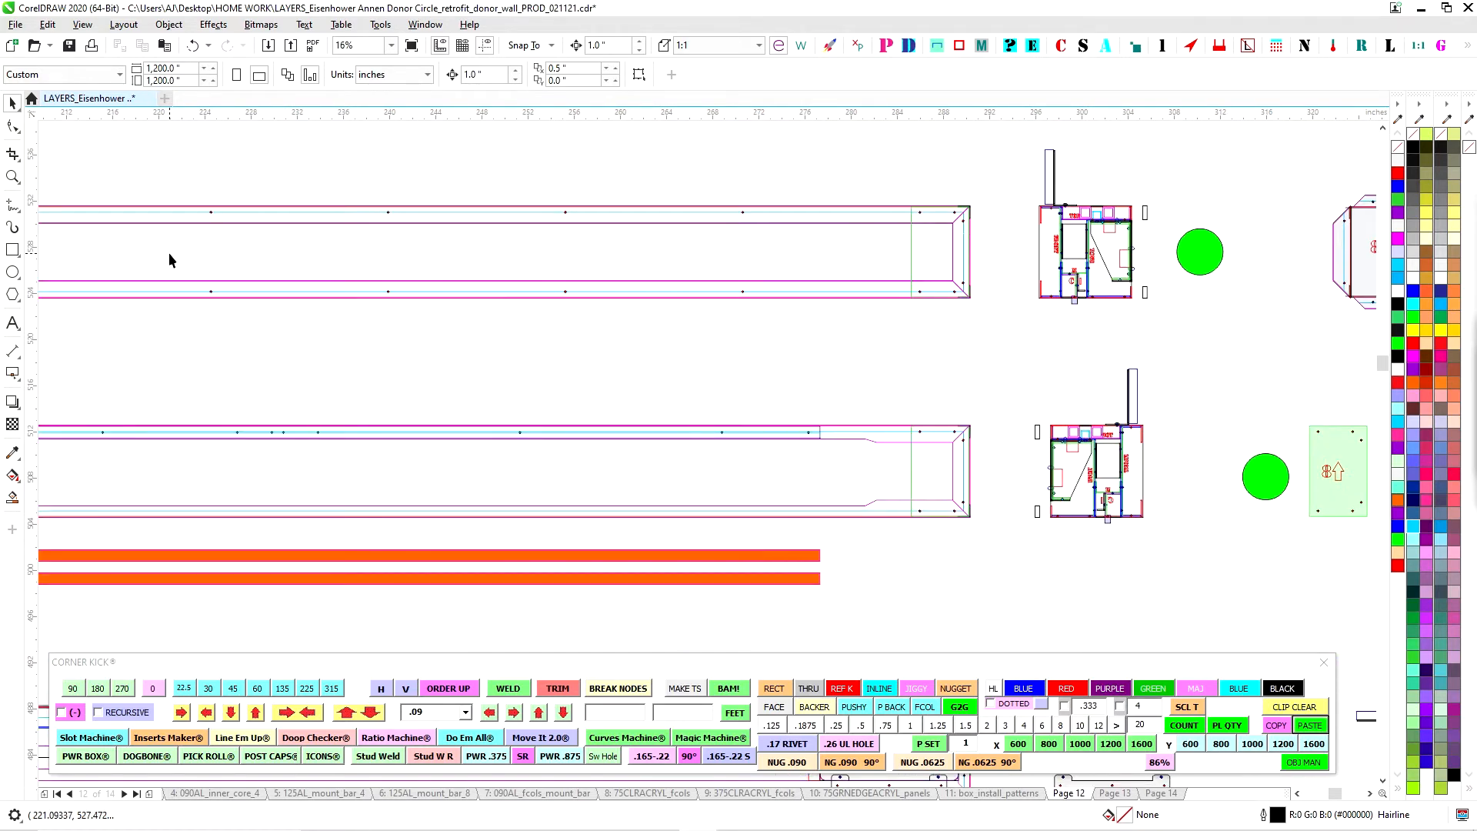
pyautogui.hscroll(4, 783, 325)
pyautogui.scroll(-1, 644, 344)
pyautogui.scroll(-5, 680, 326)
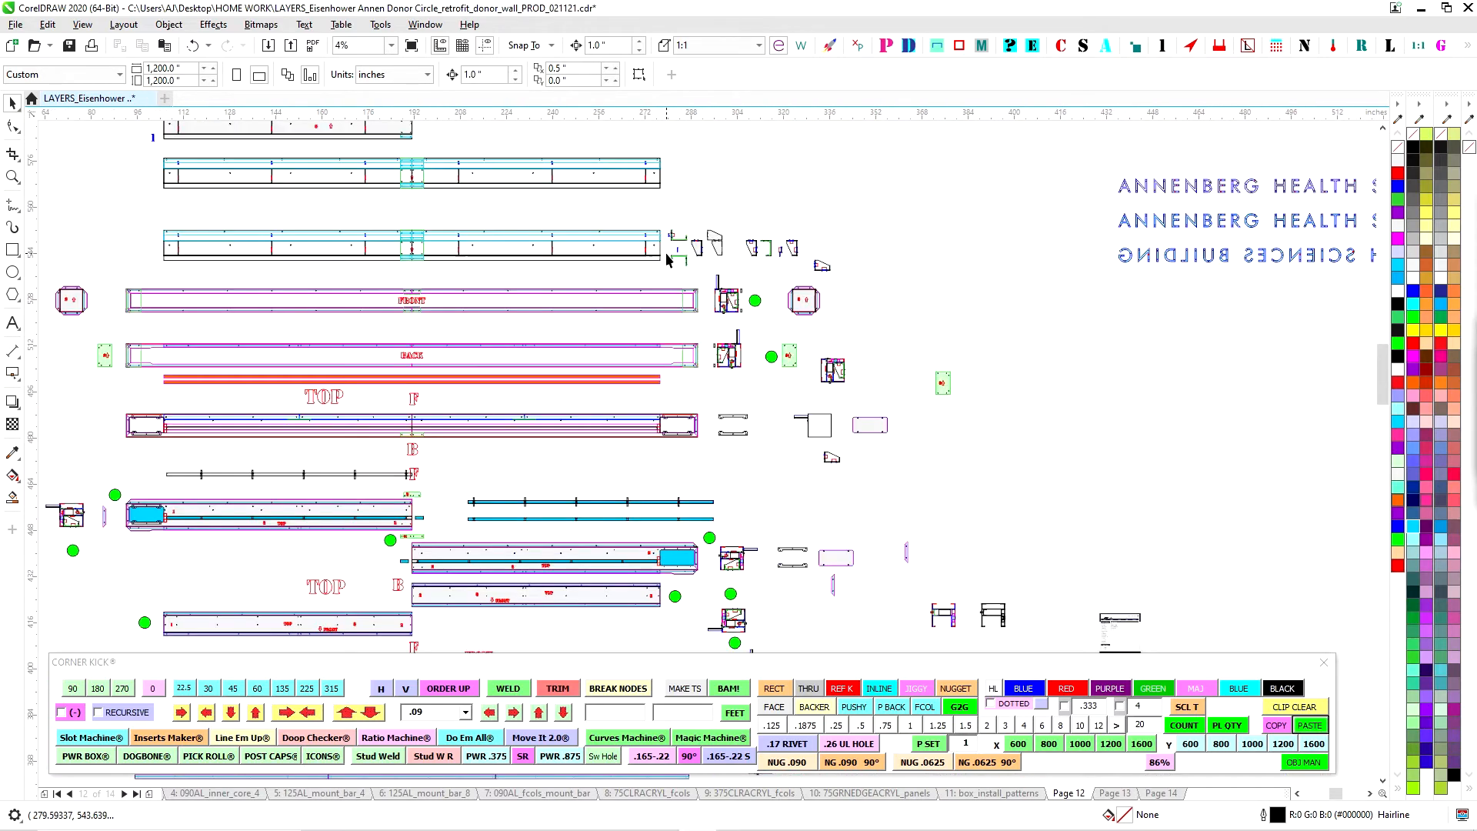
pyautogui.hscroll(-2, 652, 269)
pyautogui.scroll(1, 501, 243)
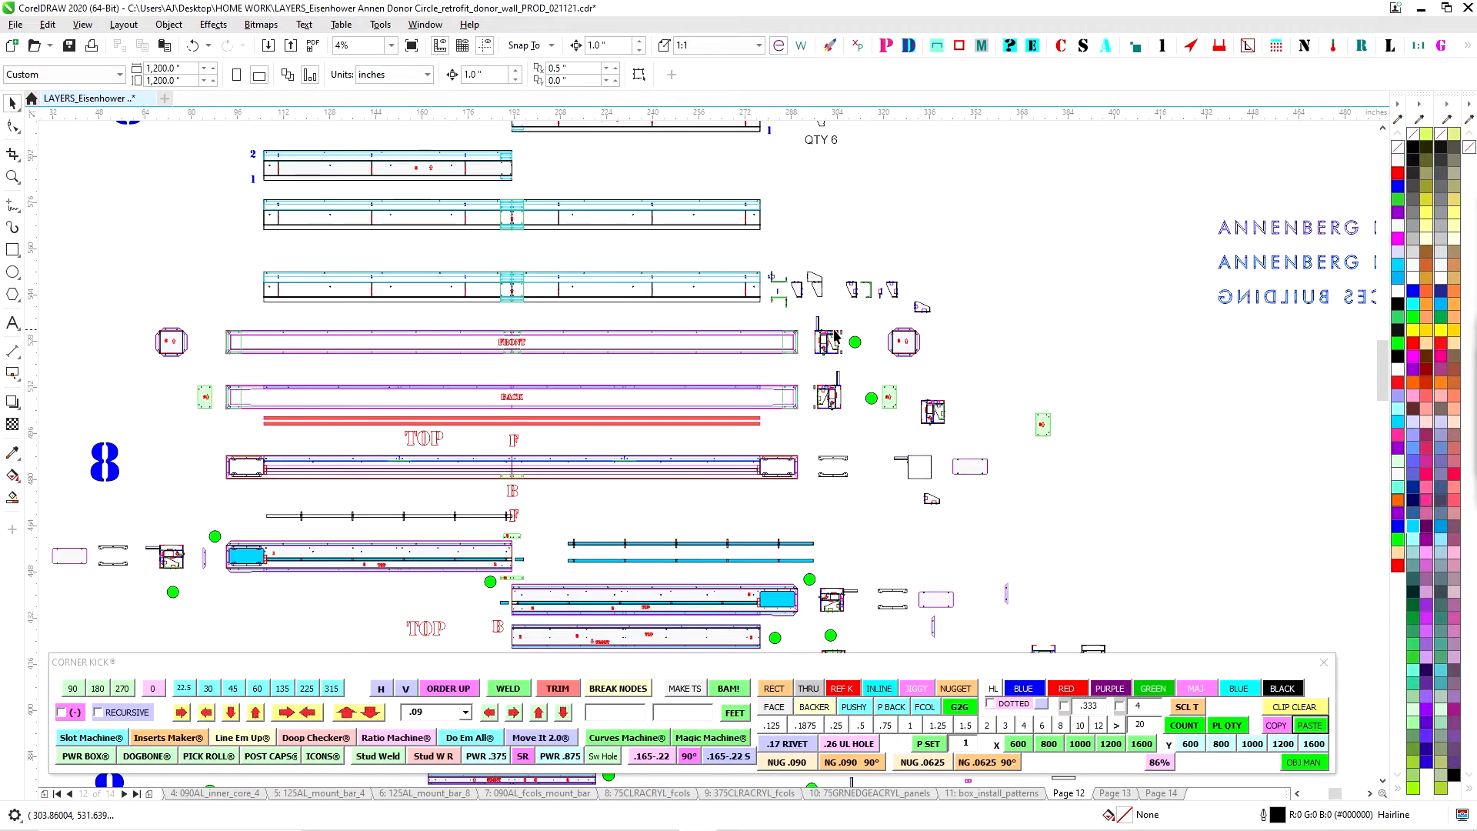
pyautogui.scroll(2, 823, 337)
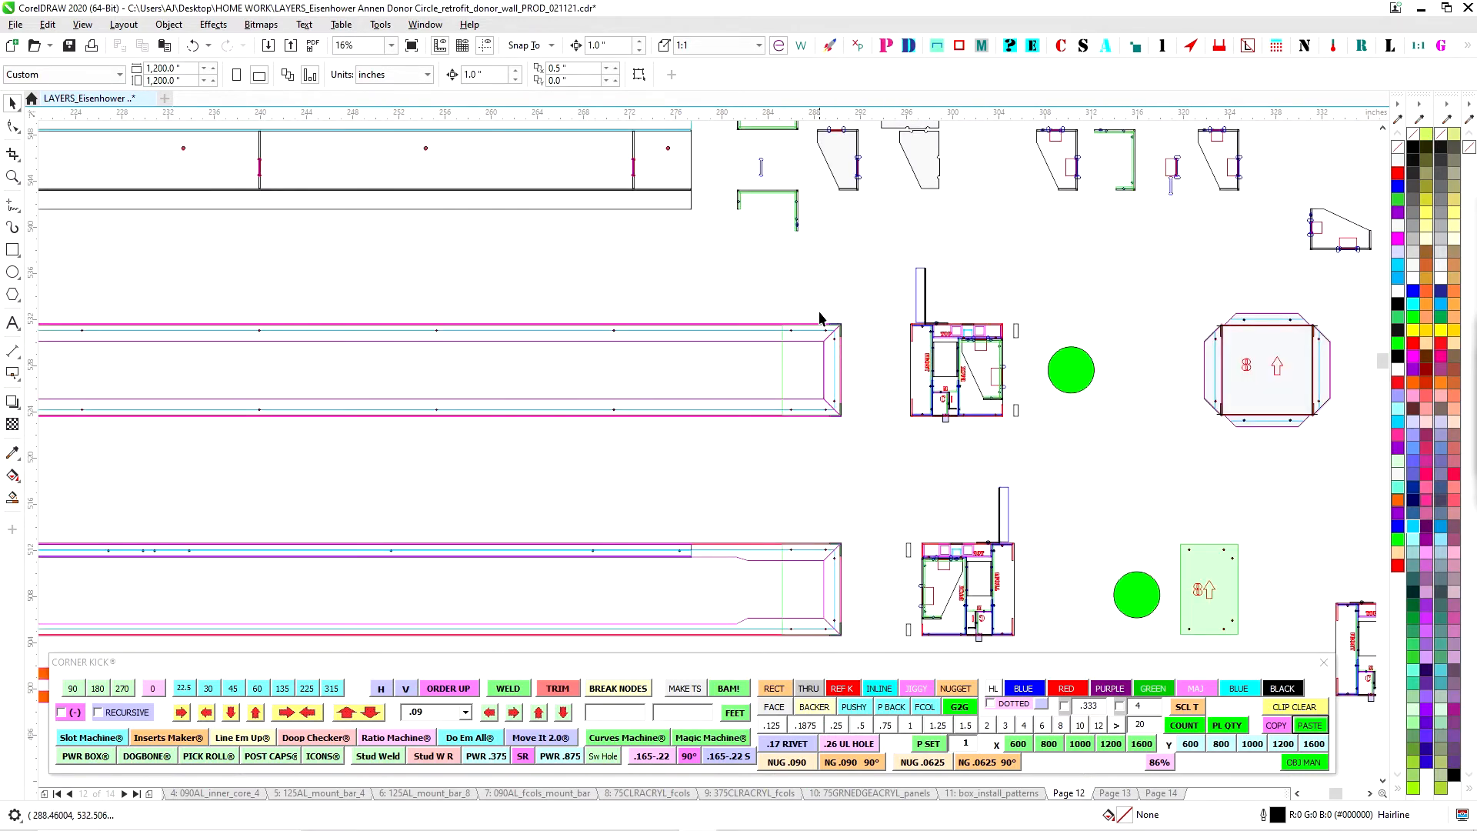
pyautogui.scroll(-1, 824, 411)
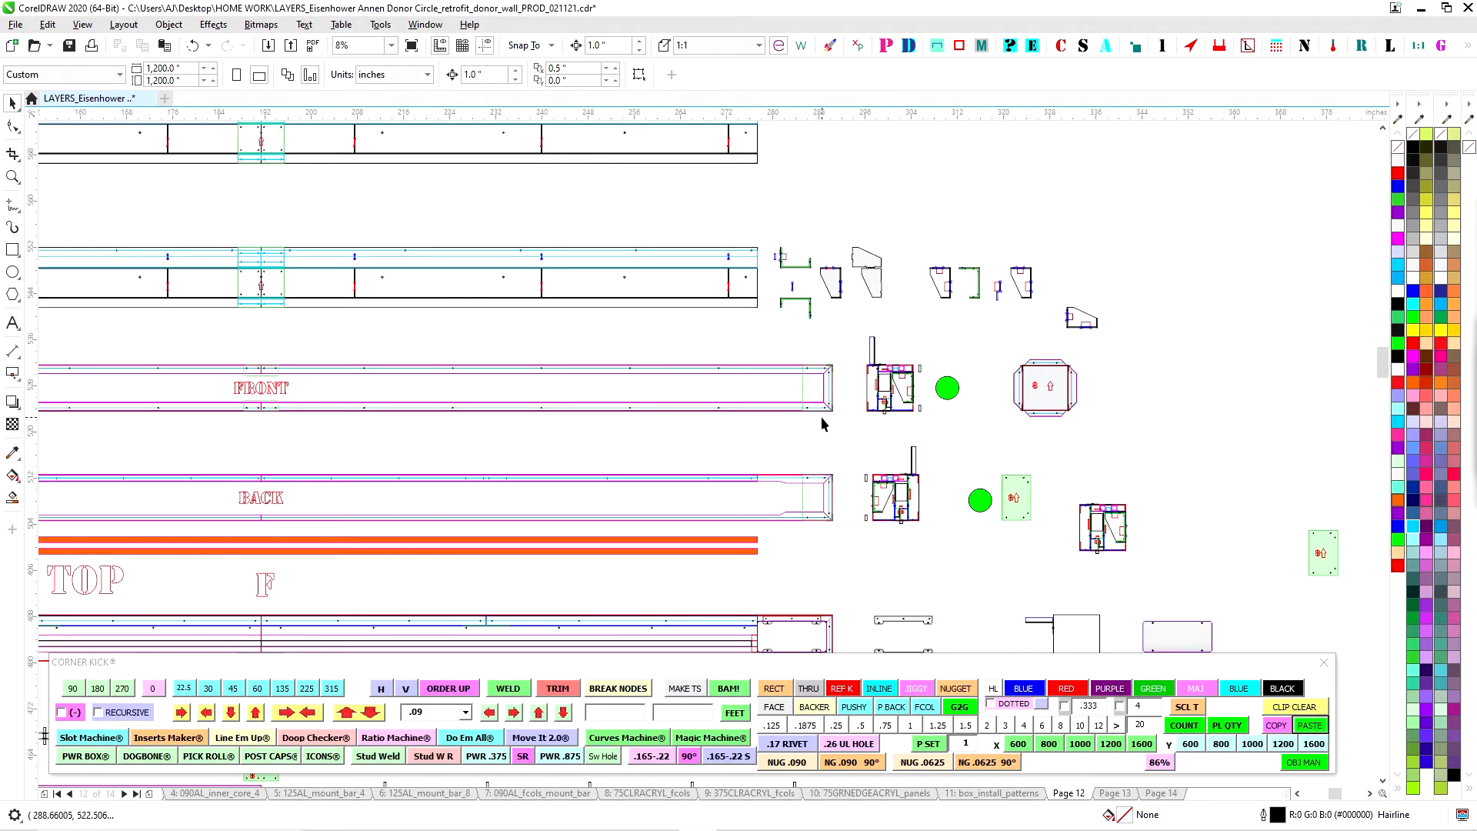
pyautogui.scroll(-1, 815, 414)
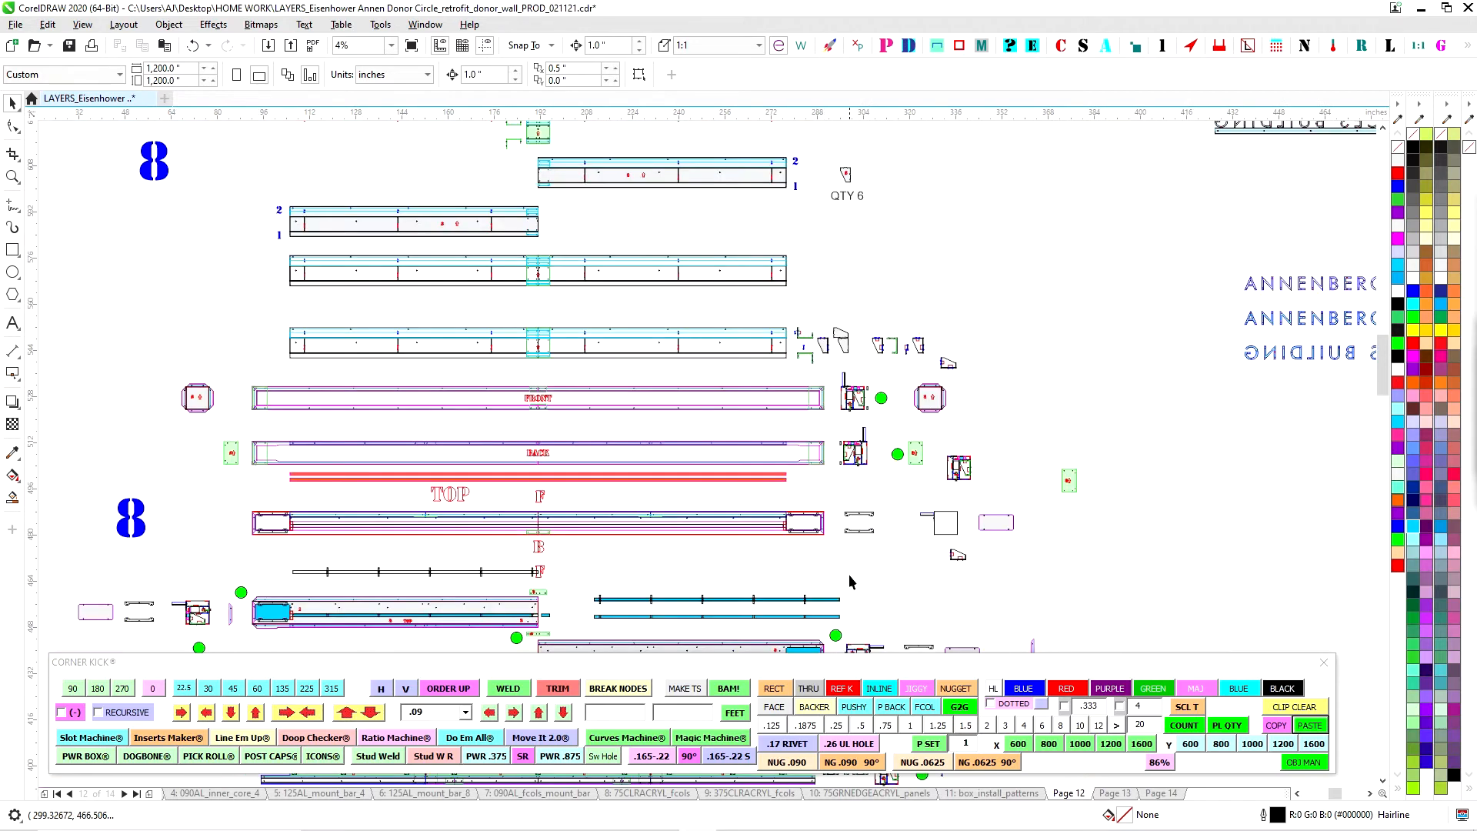
# Return to Page 14 and locate the lowest section assembly with its separate bottom channel
pyautogui.click(1161, 793)
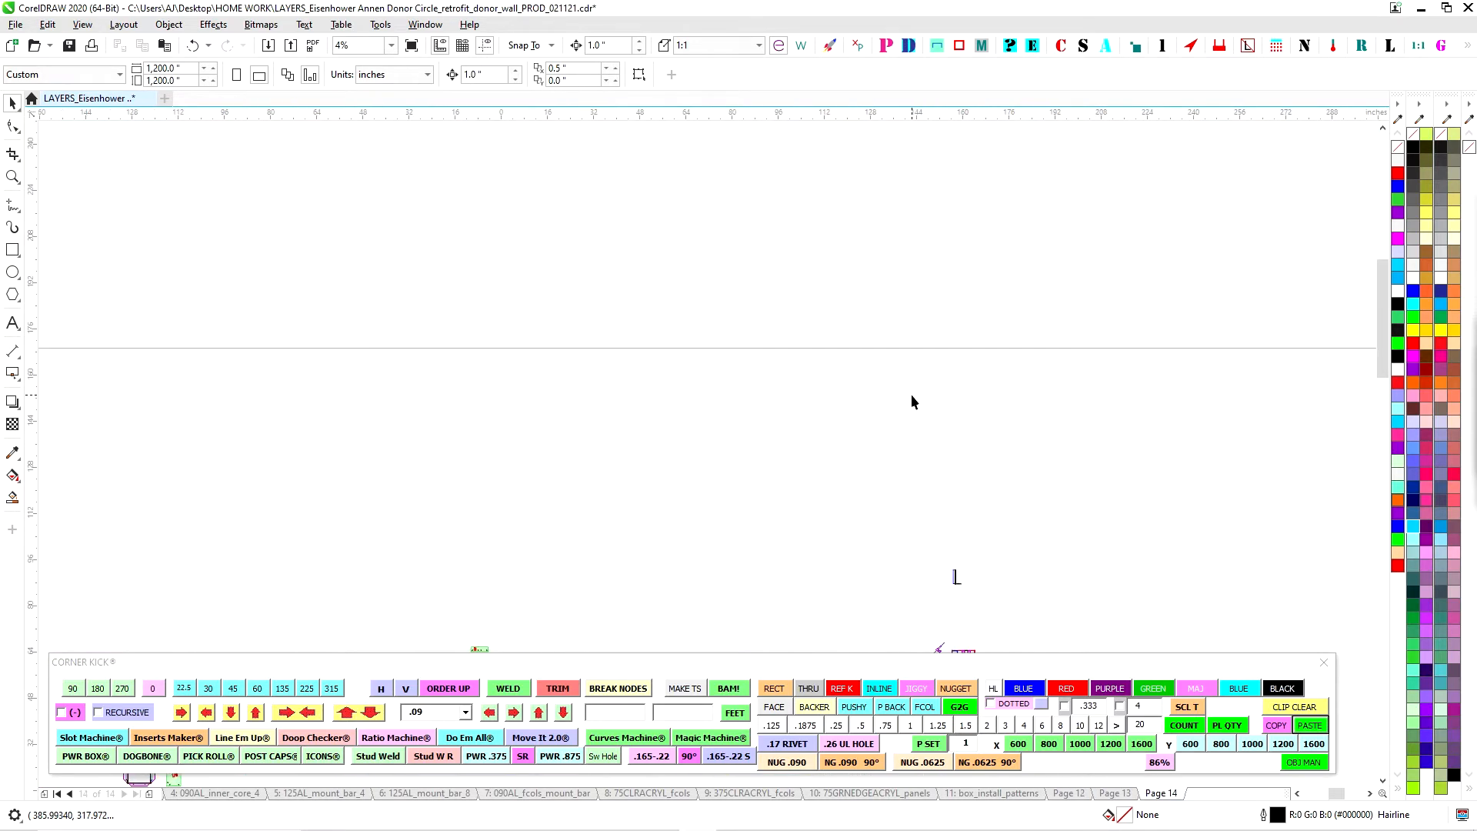
pyautogui.scroll(2, 826, 568)
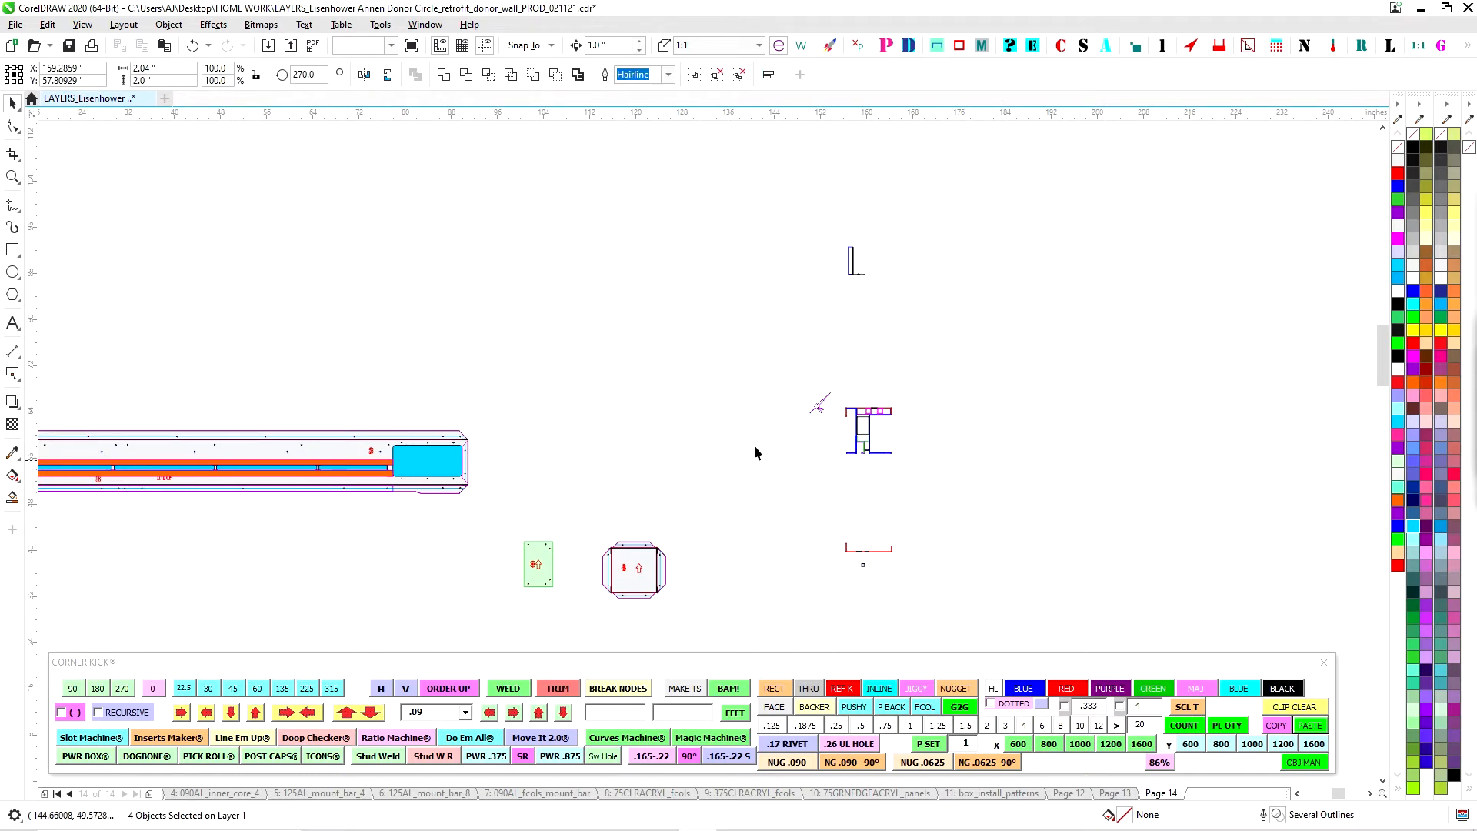
pyautogui.scroll(-2, 738, 477)
pyautogui.scroll(3, 782, 244)
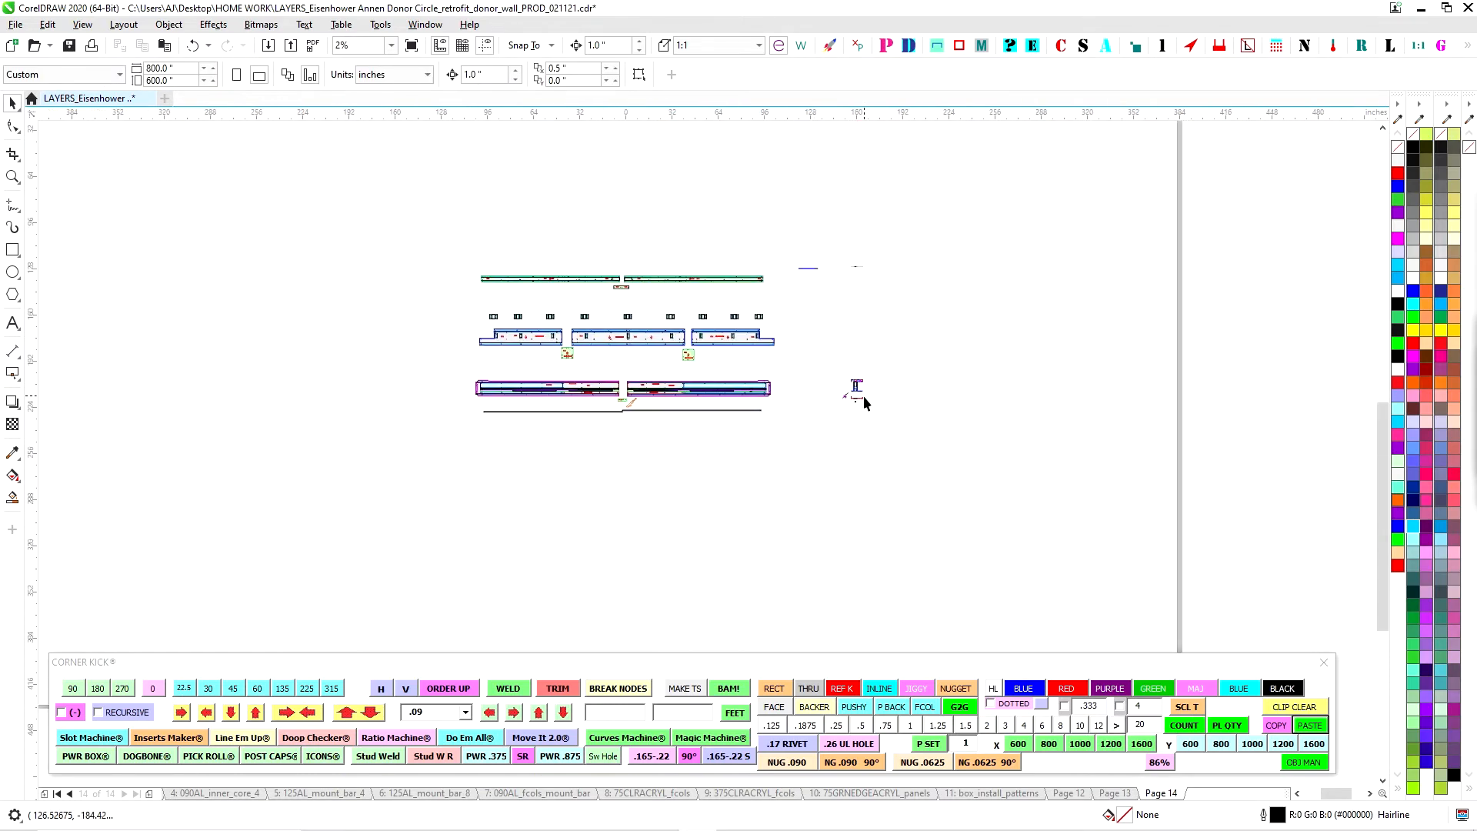
pyautogui.scroll(1, 846, 288)
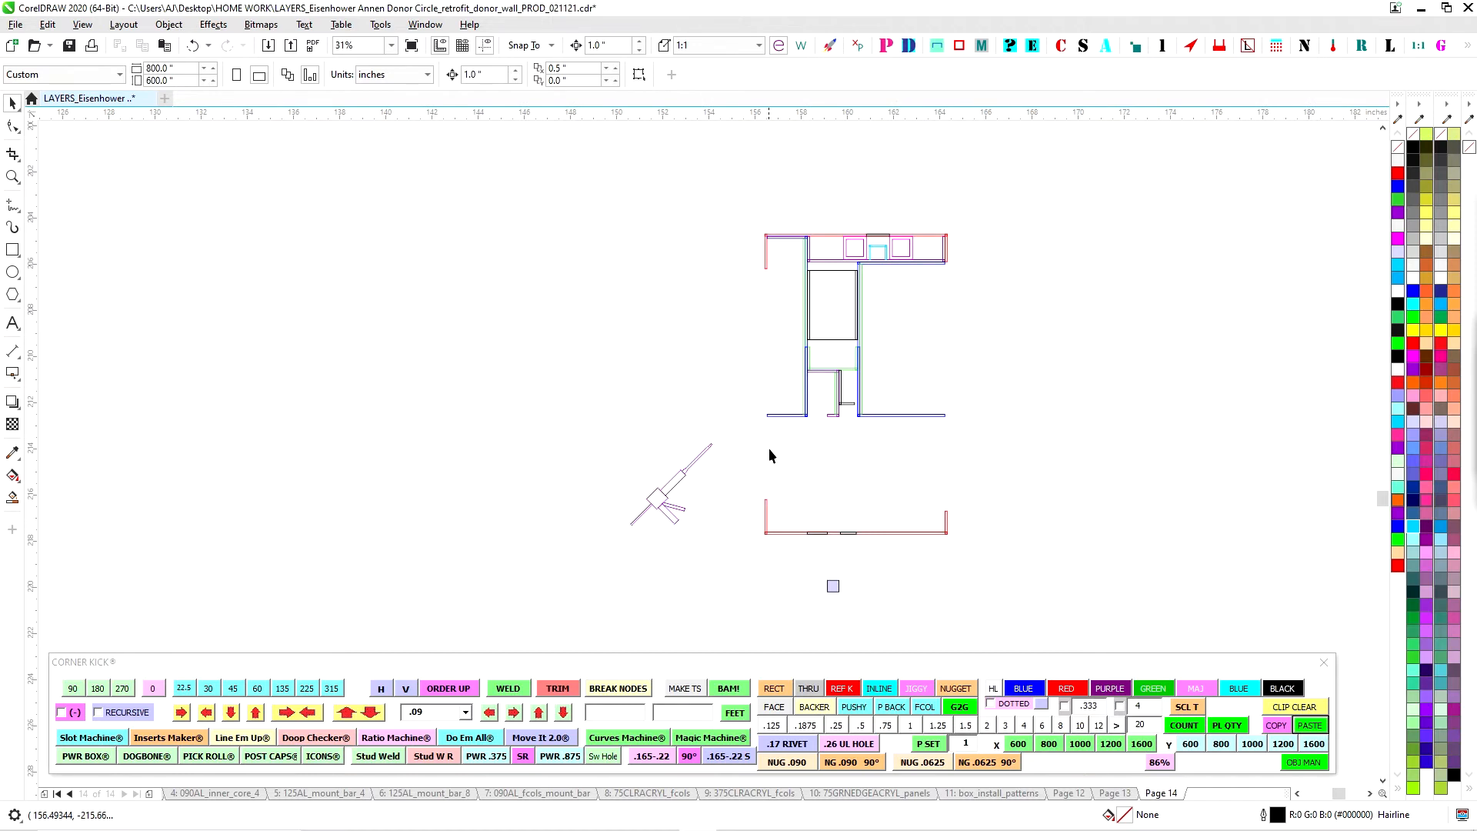
# Single out the LORD GUN ICON beside the section and examine the black-outlined inserts in the bottom channel
pyautogui.scroll(1, 718, 452)
pyautogui.click(682, 463)
pyautogui.moveTo(620, 523); pyautogui.dragTo(807, 494)
pyautogui.moveTo(535, 415); pyautogui.dragTo(737, 643)
pyautogui.moveTo(622, 527); pyautogui.dragTo(841, 593)
pyautogui.scroll(4, 893, 613)
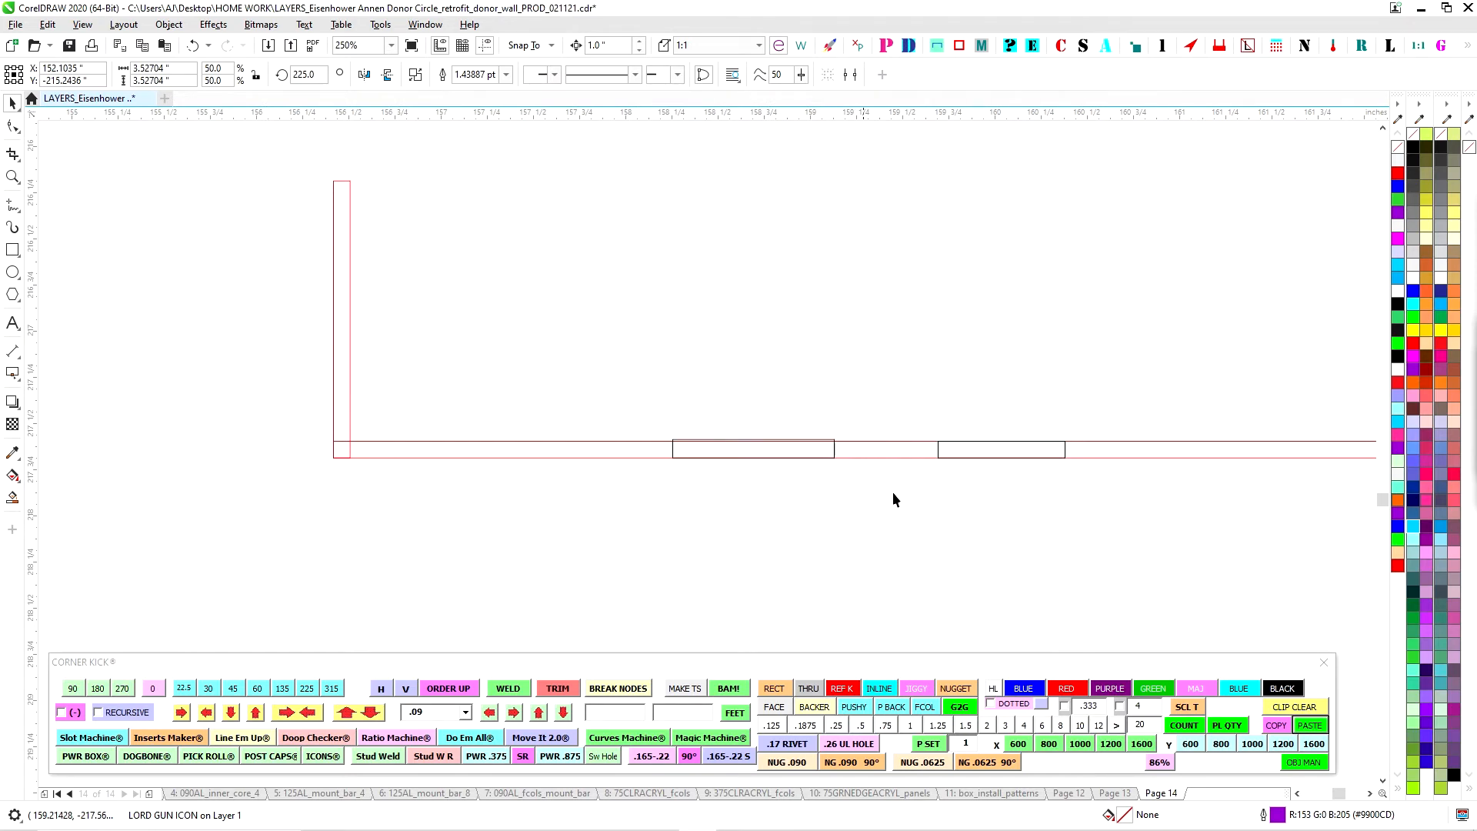
pyautogui.scroll(-4, 910, 416)
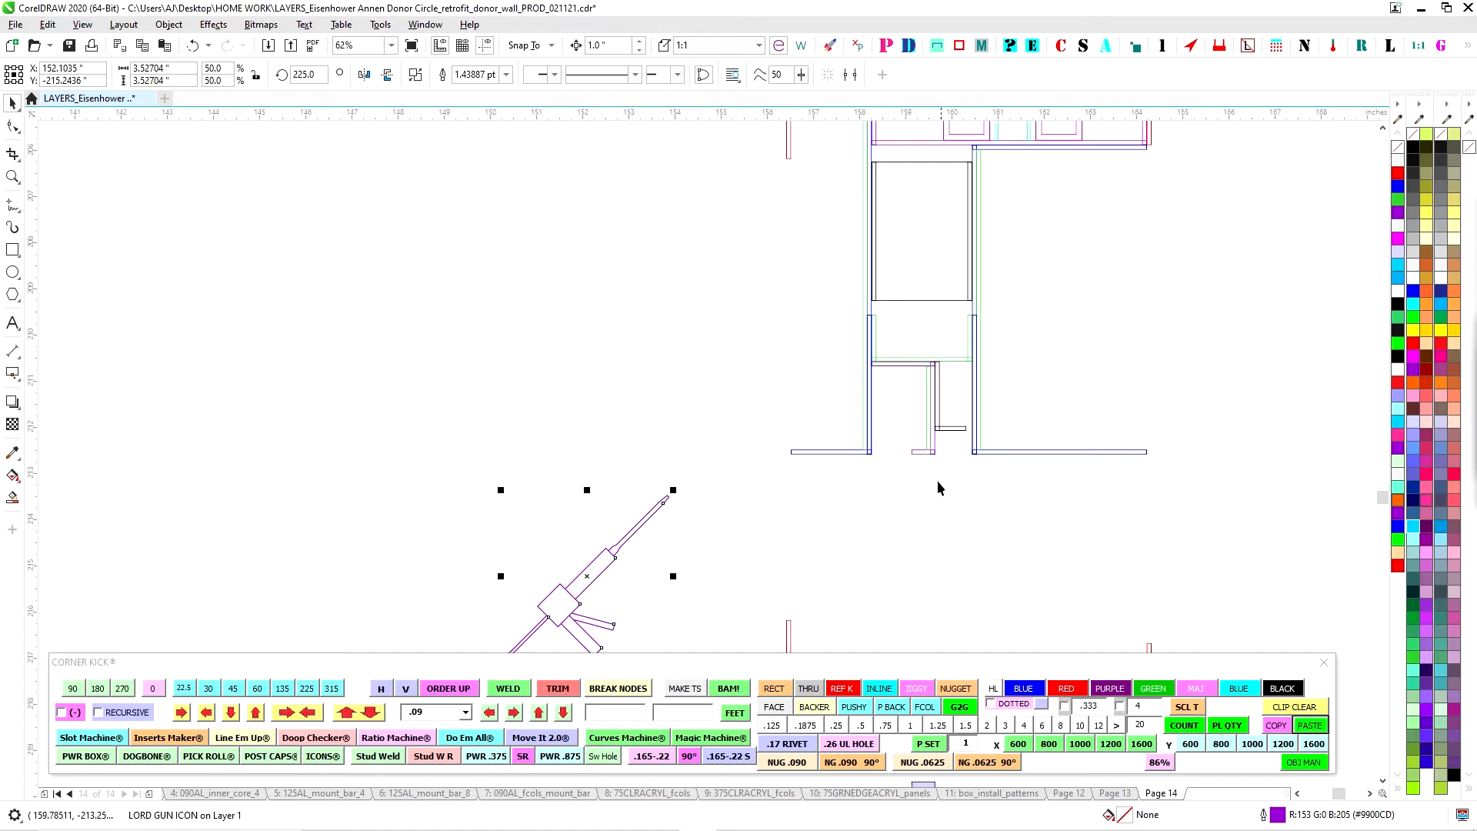
# Move the LORD GUN ICON up beside the lower end of the section assembly
pyautogui.moveTo(590, 577); pyautogui.dragTo(545, 433)
pyautogui.scroll(2, 789, 556)
pyautogui.scroll(-2, 788, 552)
pyautogui.moveTo(789, 531); pyautogui.dragTo(757, 442)
# Move the grouped bottom channel straight up against the section assembly, closing its lower side
pyautogui.scroll(1, 754, 510)
pyautogui.click(756, 511)
pyautogui.press('Up')
pyautogui.press('Up')
pyautogui.press('Up')
pyautogui.press('Up')
pyautogui.press('Up')
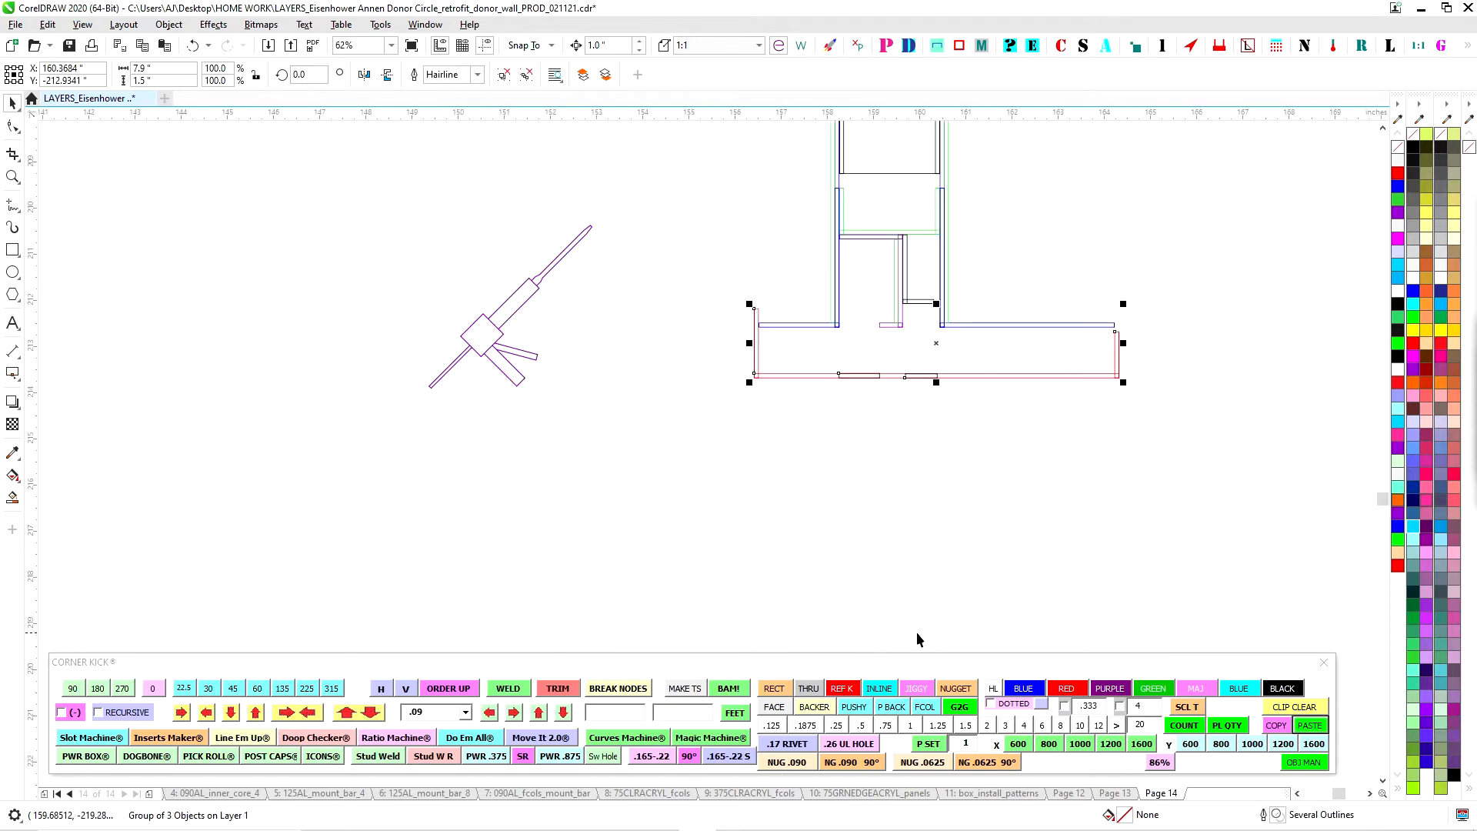
pyautogui.press('Escape')
# Compare the closed lower section with the end of the long bottom panel
pyautogui.scroll(2, 783, 321)
pyautogui.scroll(-2, 890, 327)
pyautogui.moveTo(939, 411); pyautogui.dragTo(1235, 396)
pyautogui.scroll(-1, 1198, 262)
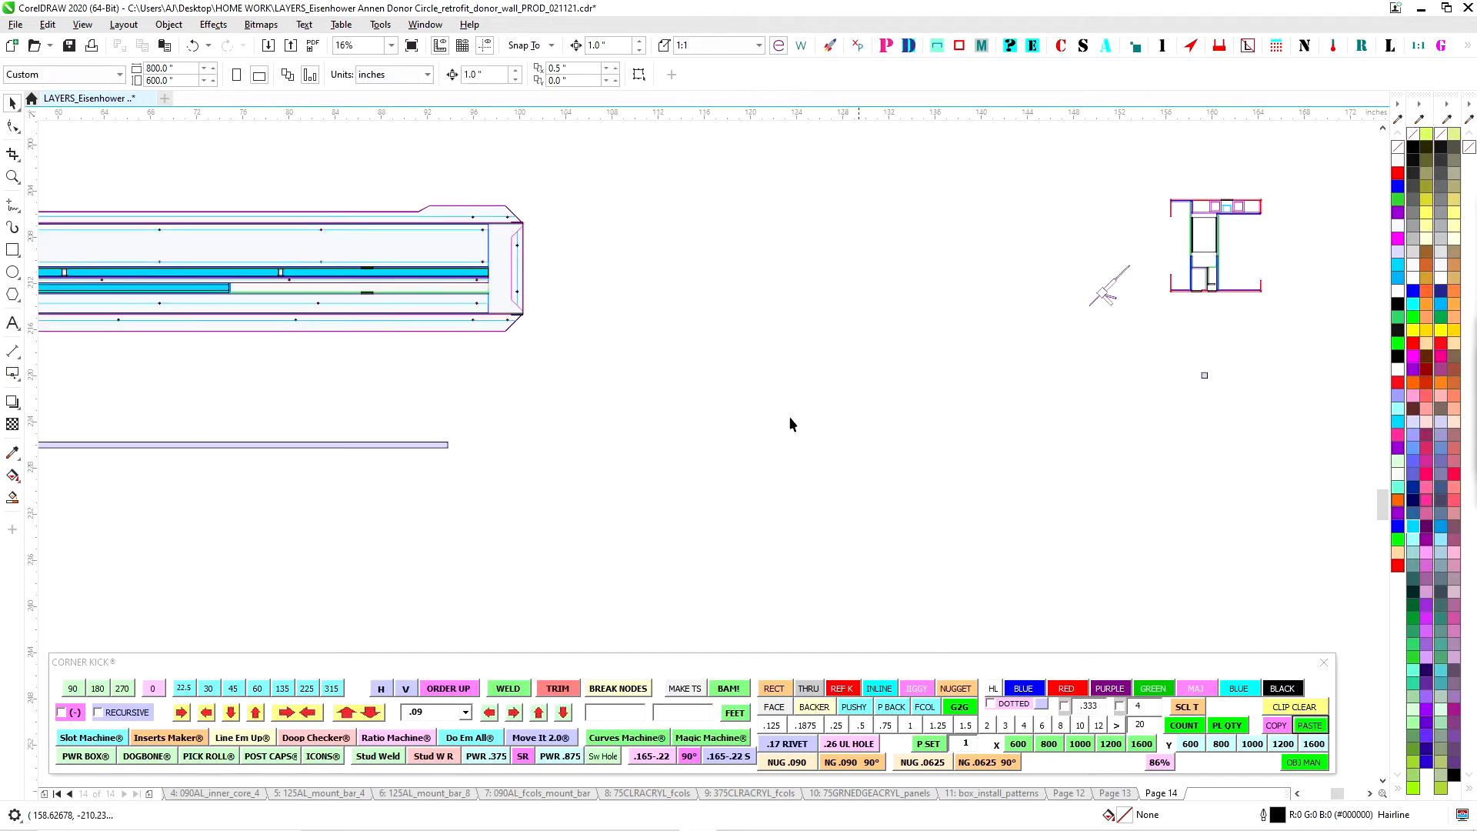
pyautogui.moveTo(596, 436); pyautogui.dragTo(989, 433)
pyautogui.scroll(1, 891, 229)
pyautogui.scroll(-1, 872, 238)
pyautogui.moveTo(1125, 333); pyautogui.dragTo(460, 363)
pyautogui.scroll(-1, 1075, 351)
pyautogui.scroll(2, 962, 353)
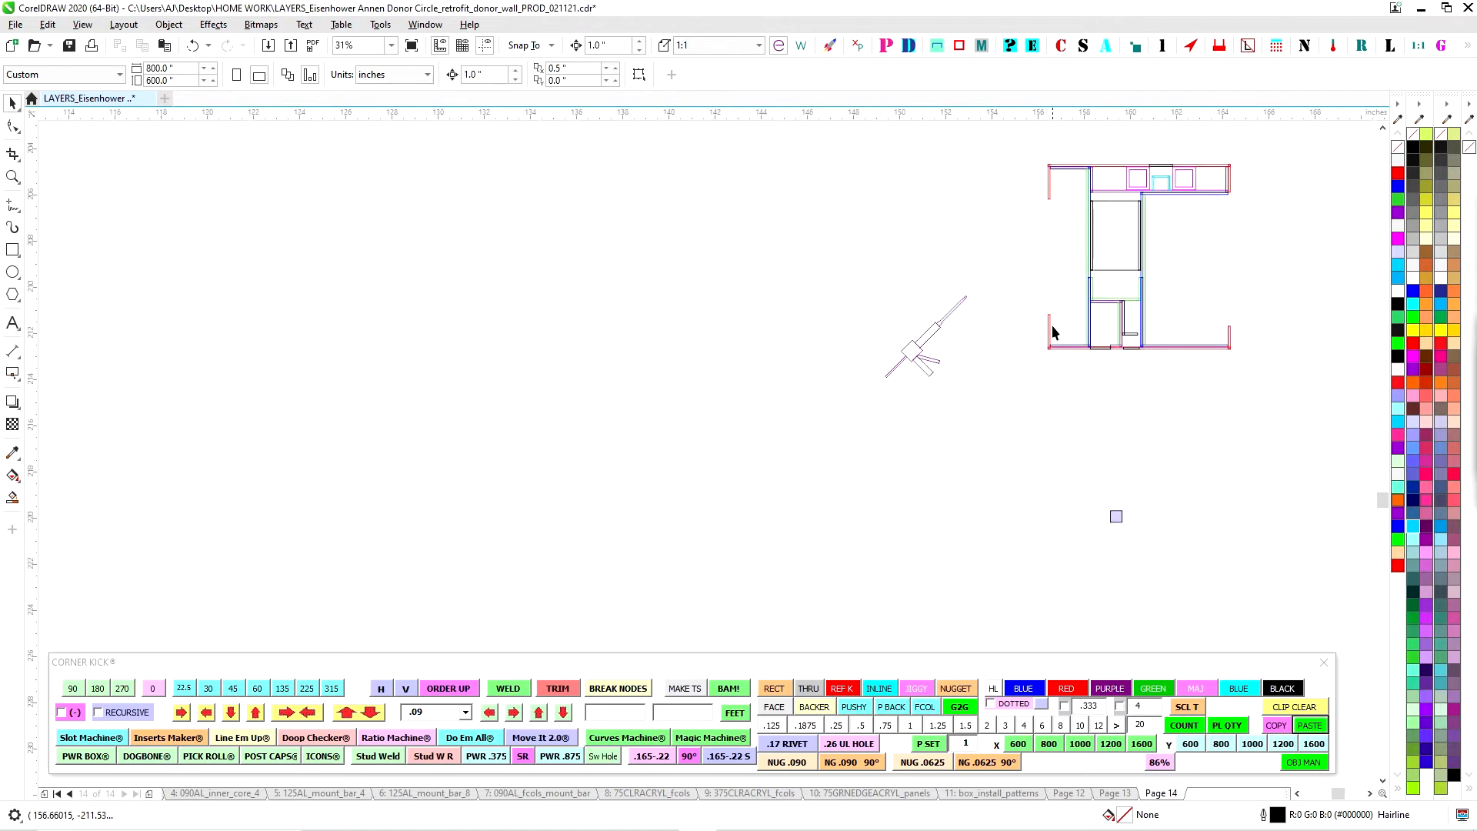
# Examine the tubes, overlaps and rivet holes along the bottom panel around the BTM marking
pyautogui.scroll(-4, 1091, 326)
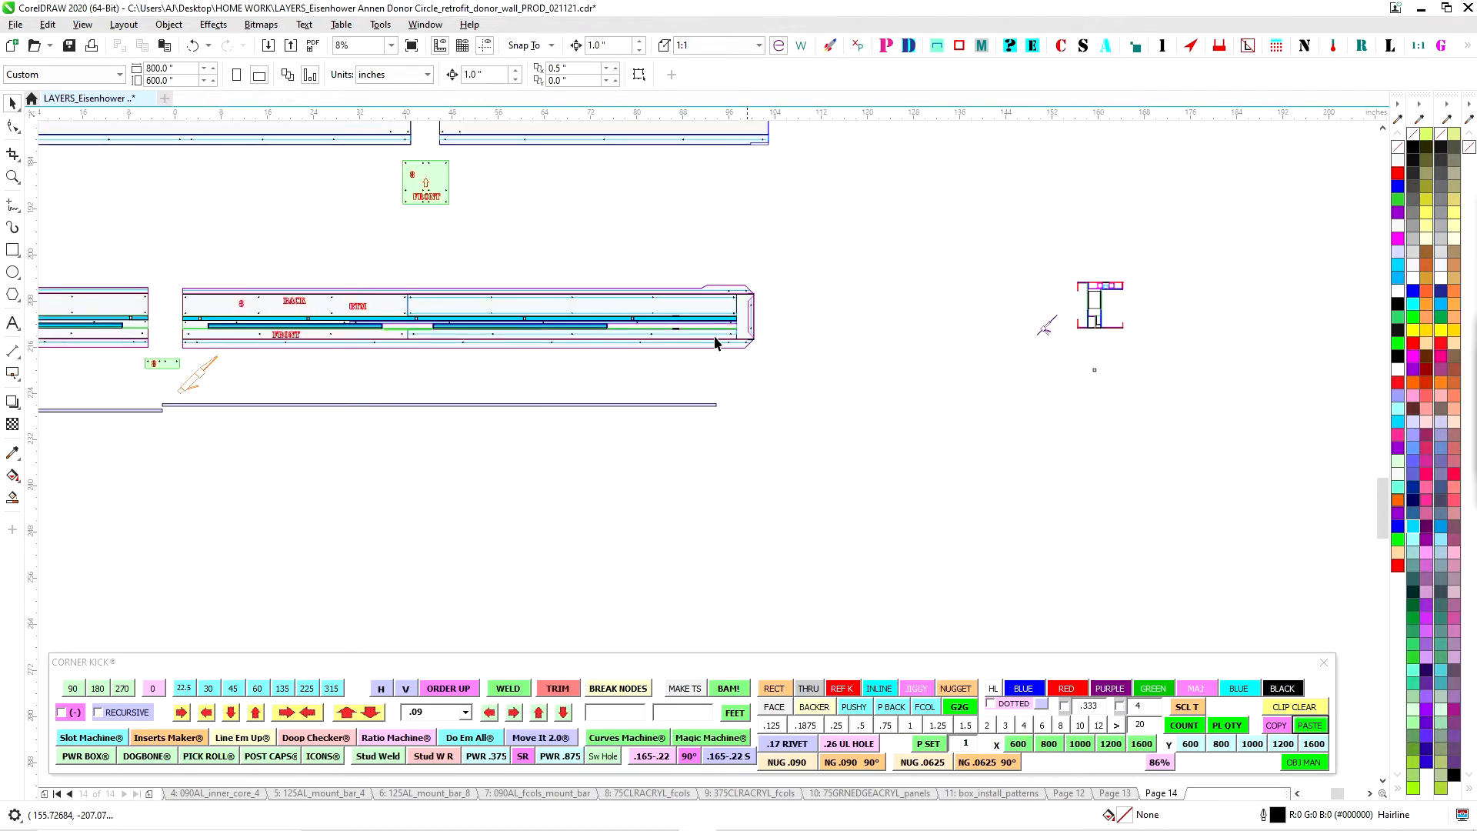
pyautogui.scroll(1, 731, 283)
pyautogui.scroll(1, 797, 329)
pyautogui.scroll(-2, 933, 385)
pyautogui.hscroll(-2, 976, 424)
pyautogui.scroll(1, 697, 373)
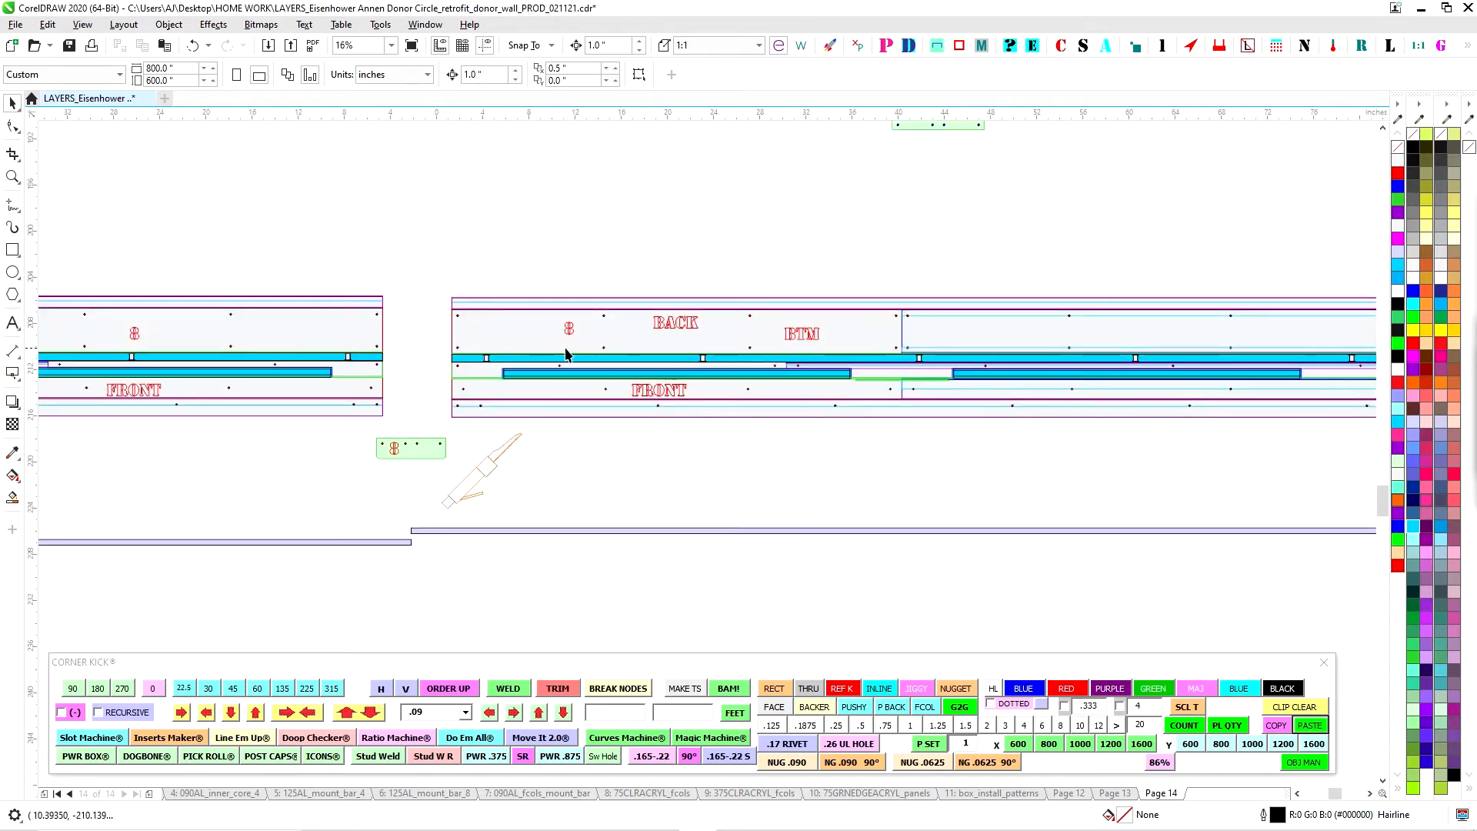
pyautogui.scroll(-1, 505, 341)
pyautogui.scroll(3, 748, 350)
pyautogui.moveTo(709, 407); pyautogui.dragTo(1033, 385)
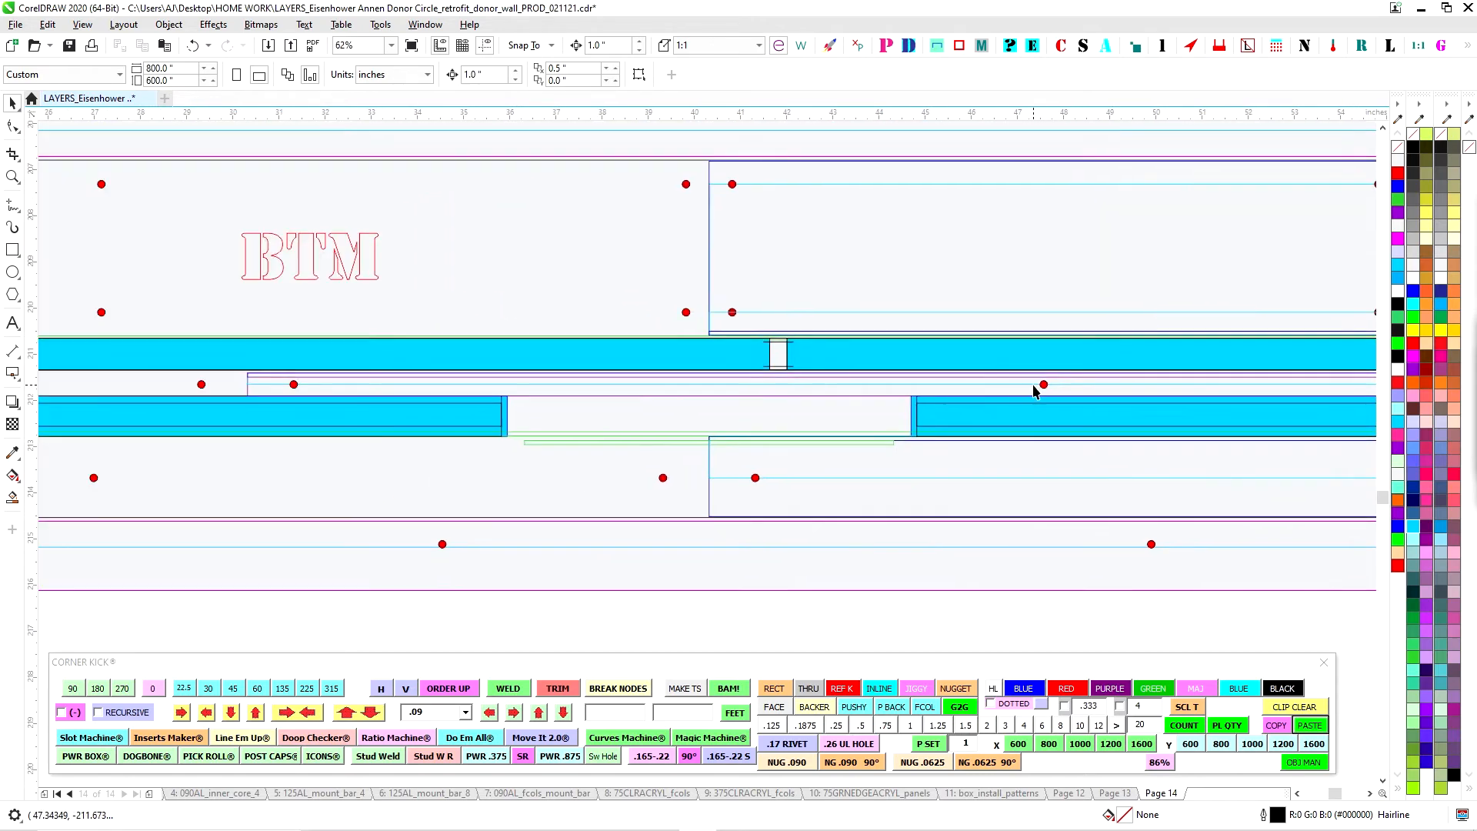
pyautogui.hscroll(-2, 390, 412)
pyautogui.scroll(1, 681, 374)
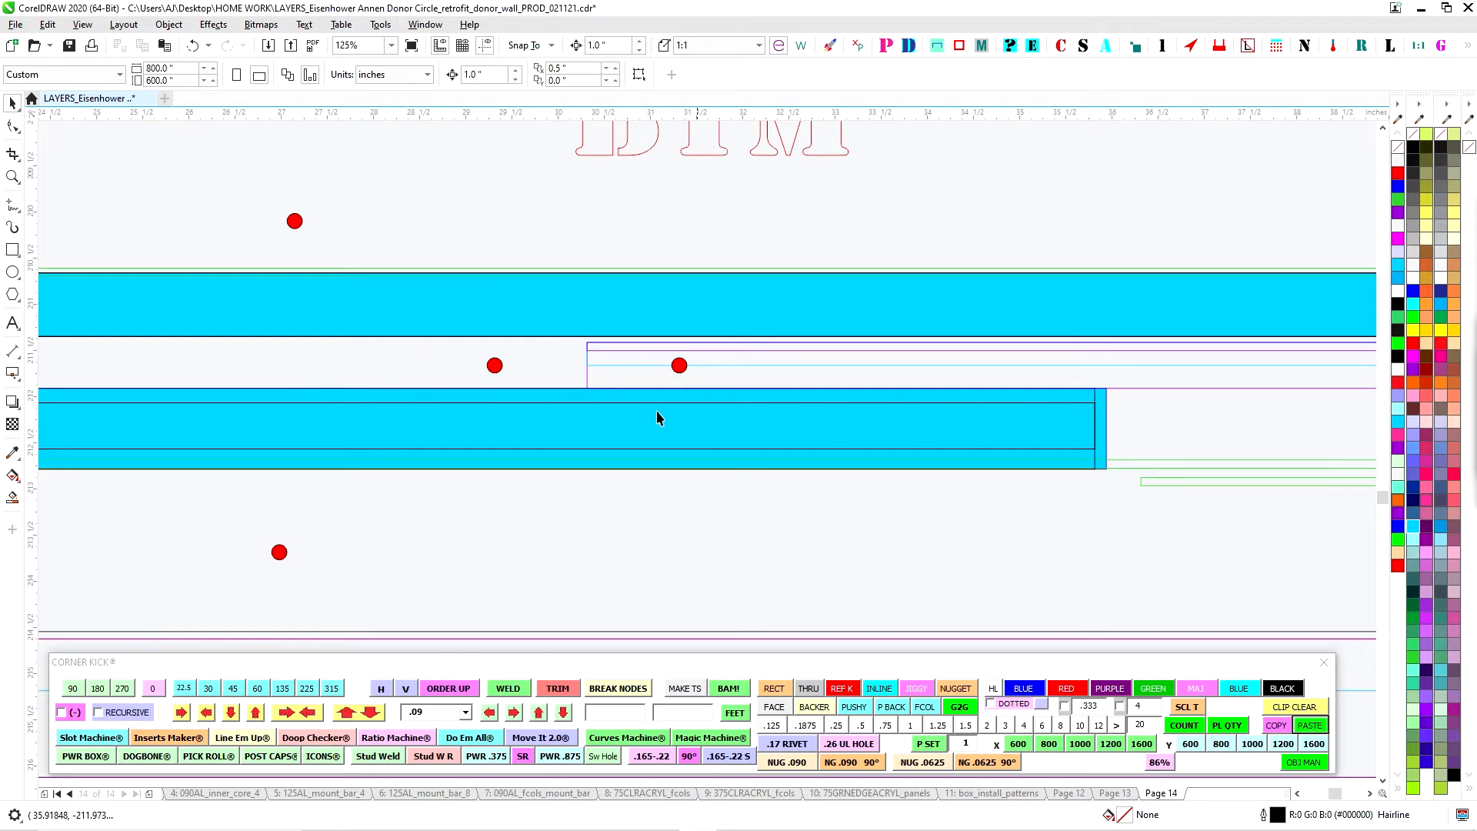
# Look over the blue tubes and overlaps along the bottom panel as far as the gap between its two halves
pyautogui.scroll(-4, 657, 416)
pyautogui.scroll(1, 992, 390)
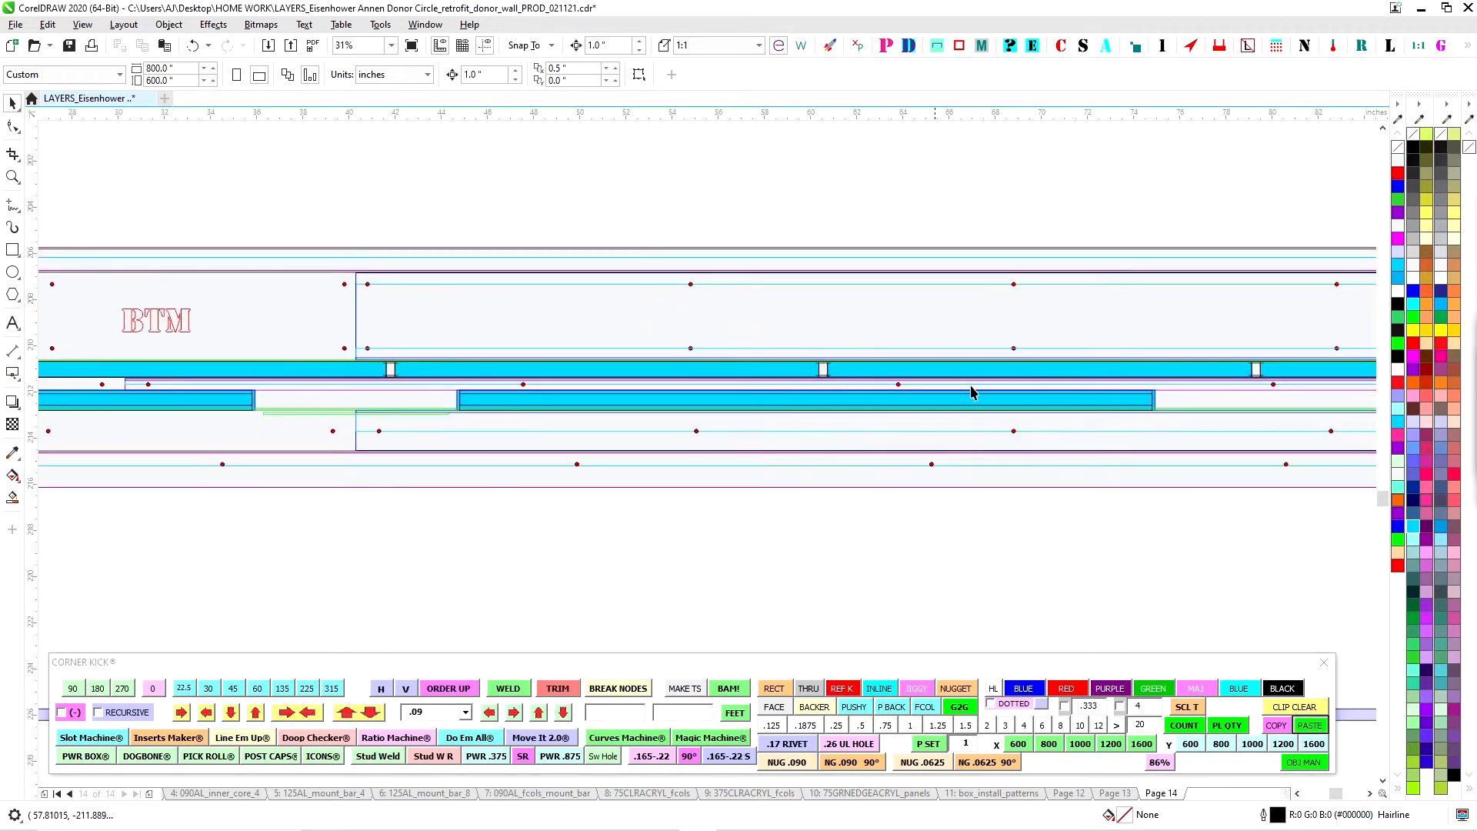
pyautogui.scroll(-1, 971, 392)
pyautogui.scroll(2, 913, 412)
pyautogui.scroll(-3, 1095, 400)
pyautogui.moveTo(840, 397); pyautogui.dragTo(812, 398)
pyautogui.hscroll(-5, 453, 377)
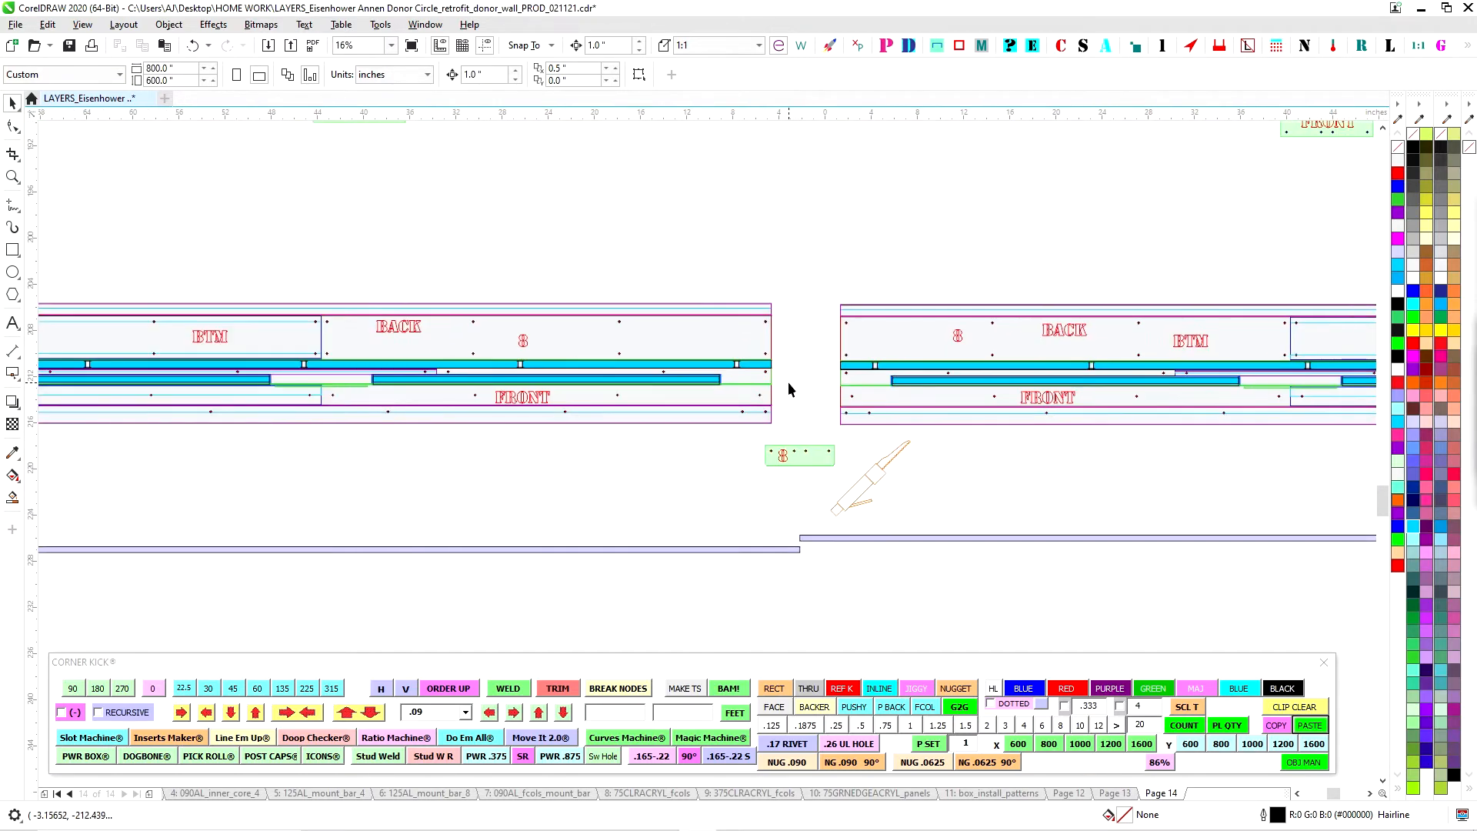
# Move the small green splice plate marked 8 farther down from the gap between the two bottom panel halves
pyautogui.scroll(2, 786, 387)
pyautogui.moveTo(704, 487); pyautogui.dragTo(946, 569)
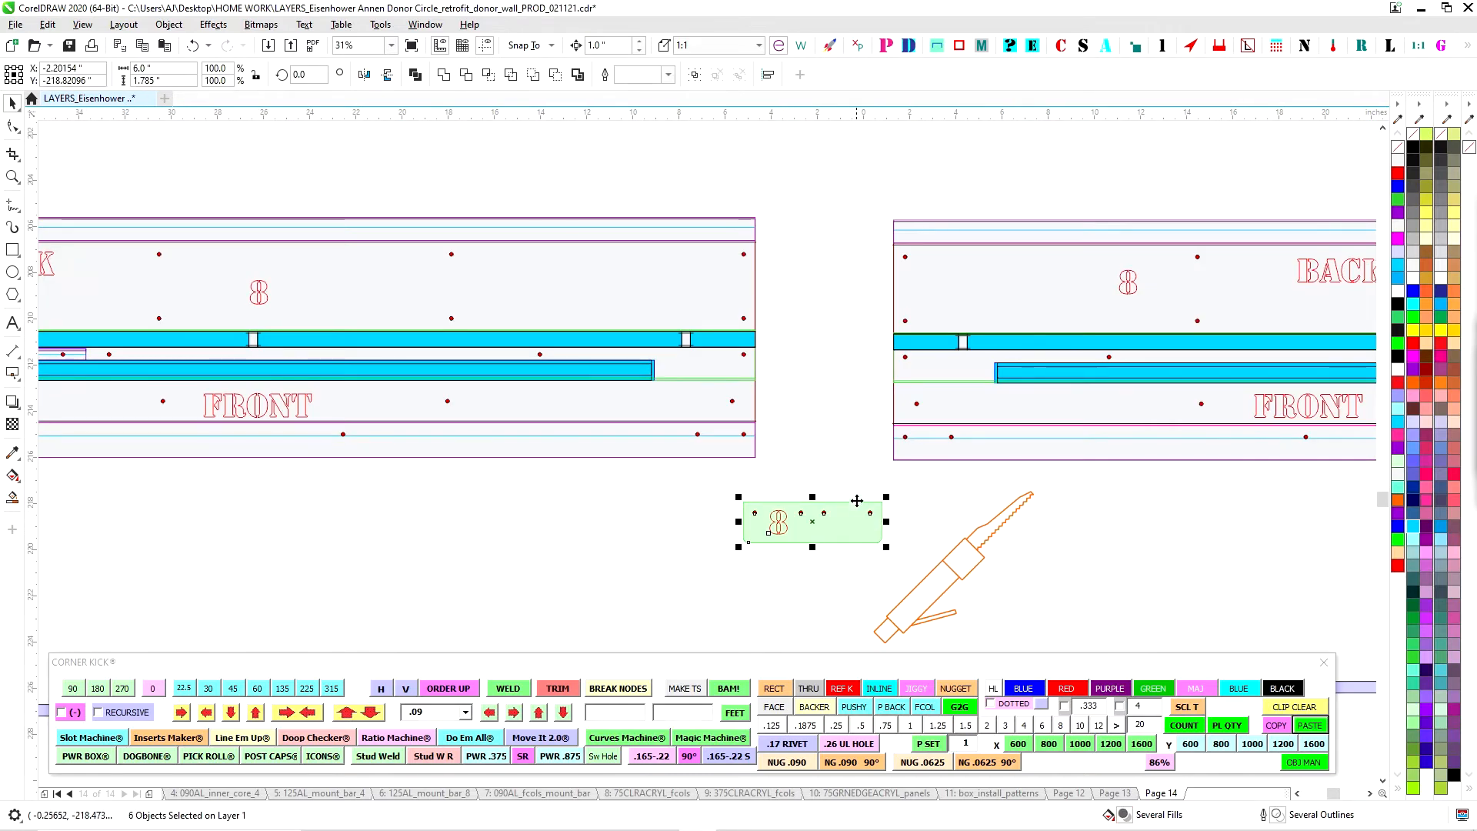
pyautogui.moveTo(856, 508); pyautogui.dragTo(814, 522)
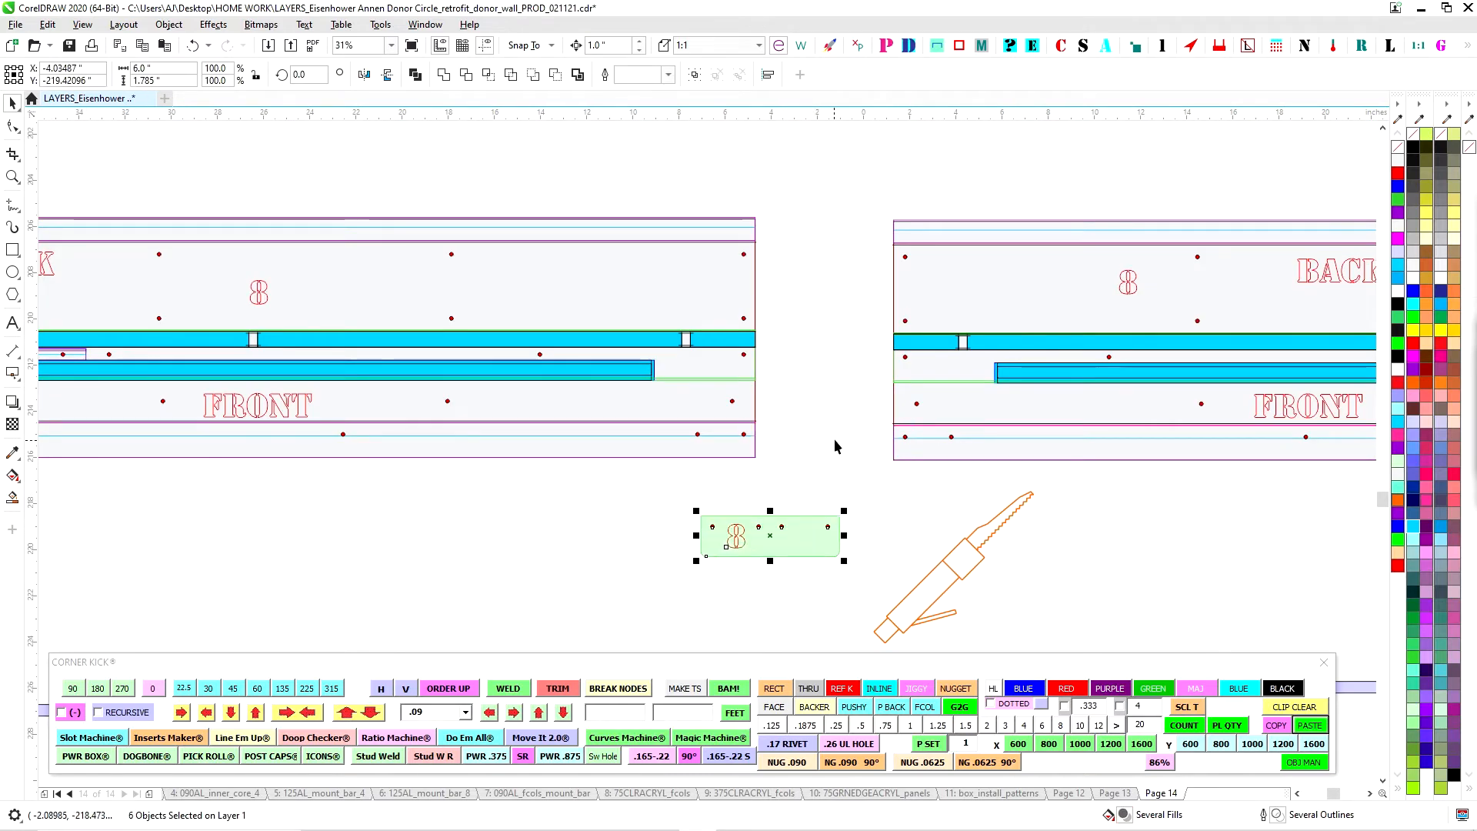
pyautogui.scroll(-2, 835, 445)
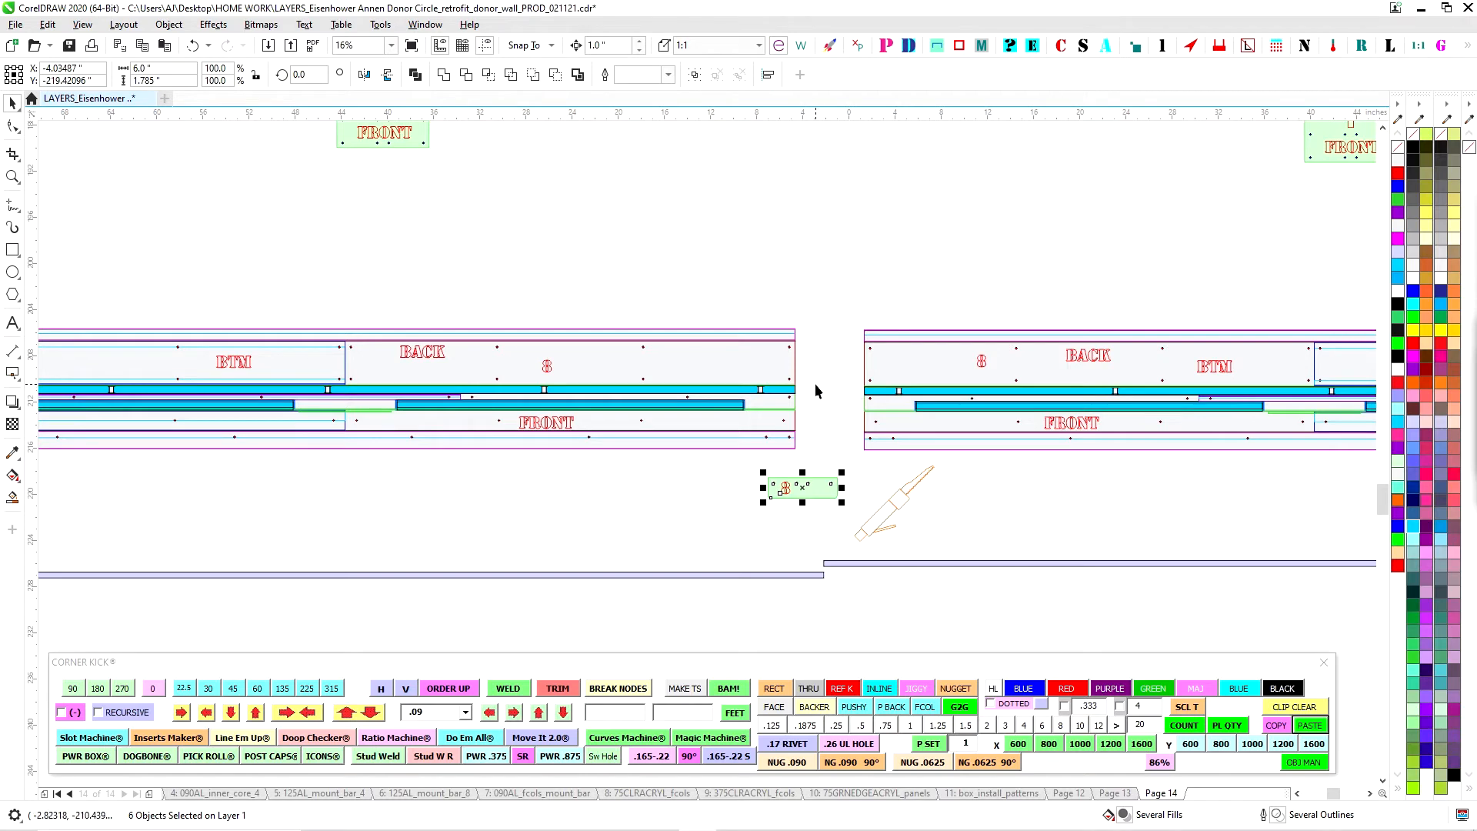
pyautogui.scroll(-1, 811, 383)
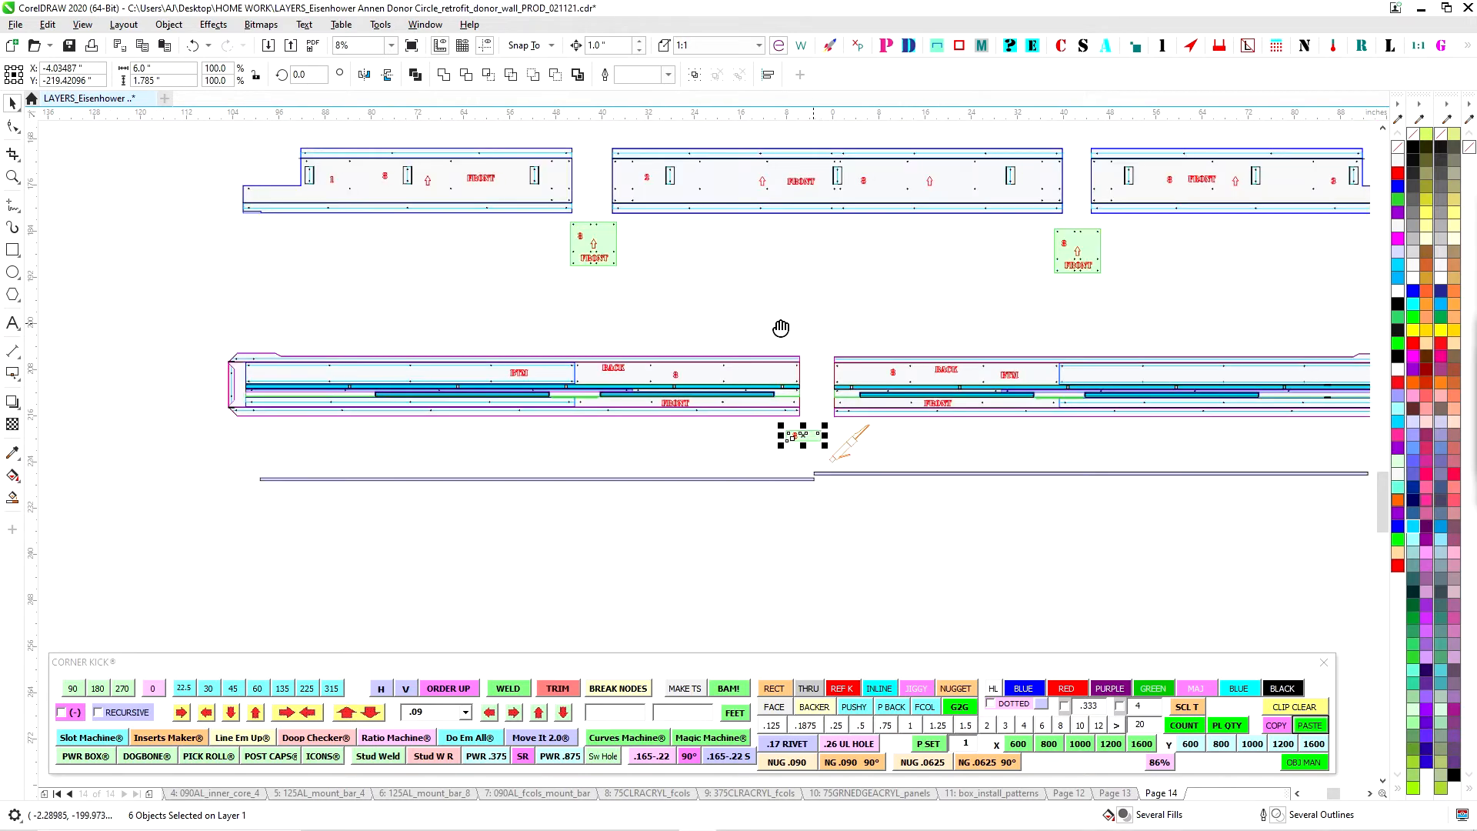
pyautogui.scroll(1, 823, 329)
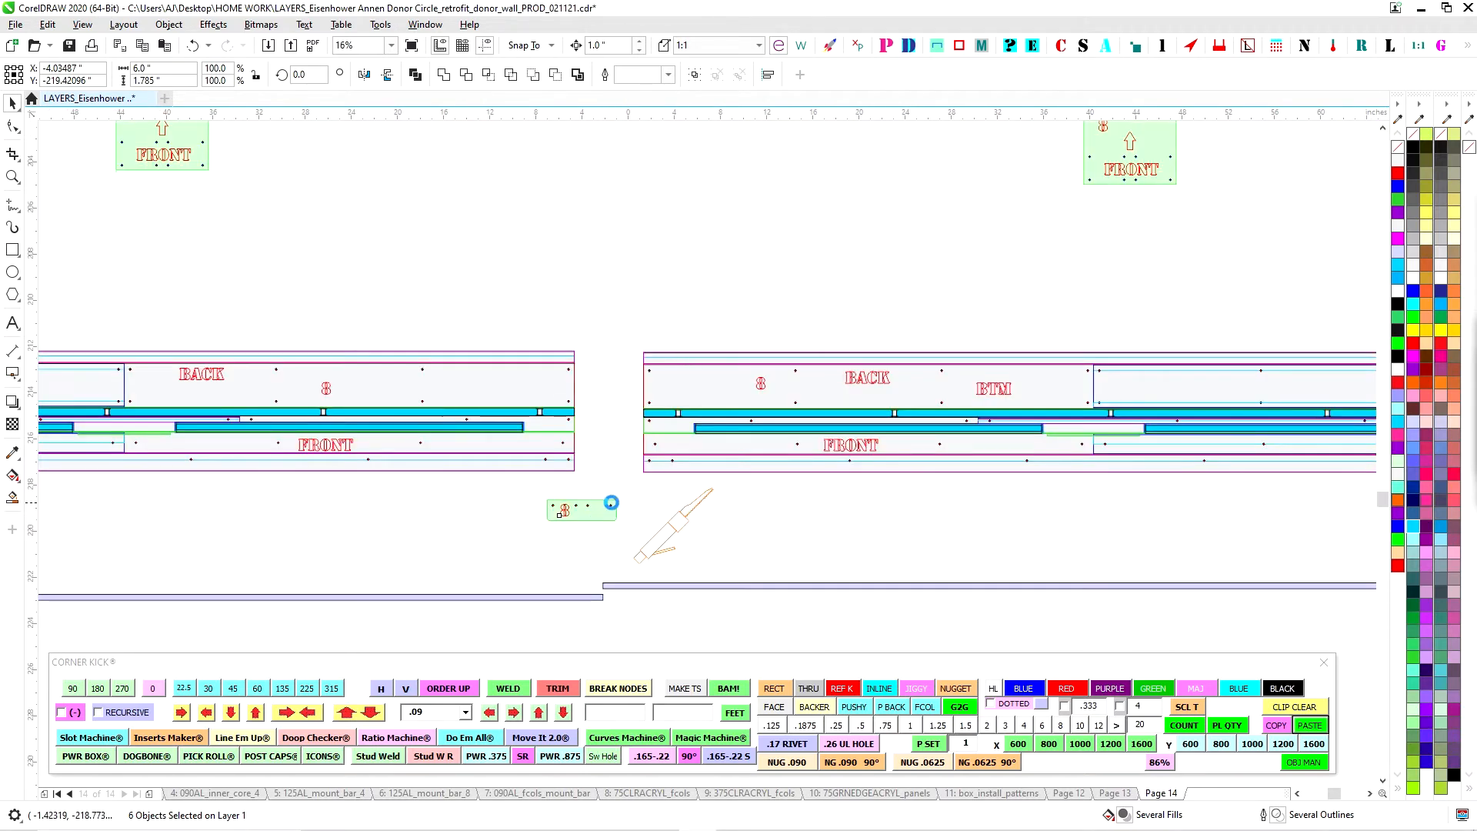
pyautogui.scroll(1, 612, 504)
pyautogui.moveTo(600, 500); pyautogui.dragTo(592, 545)
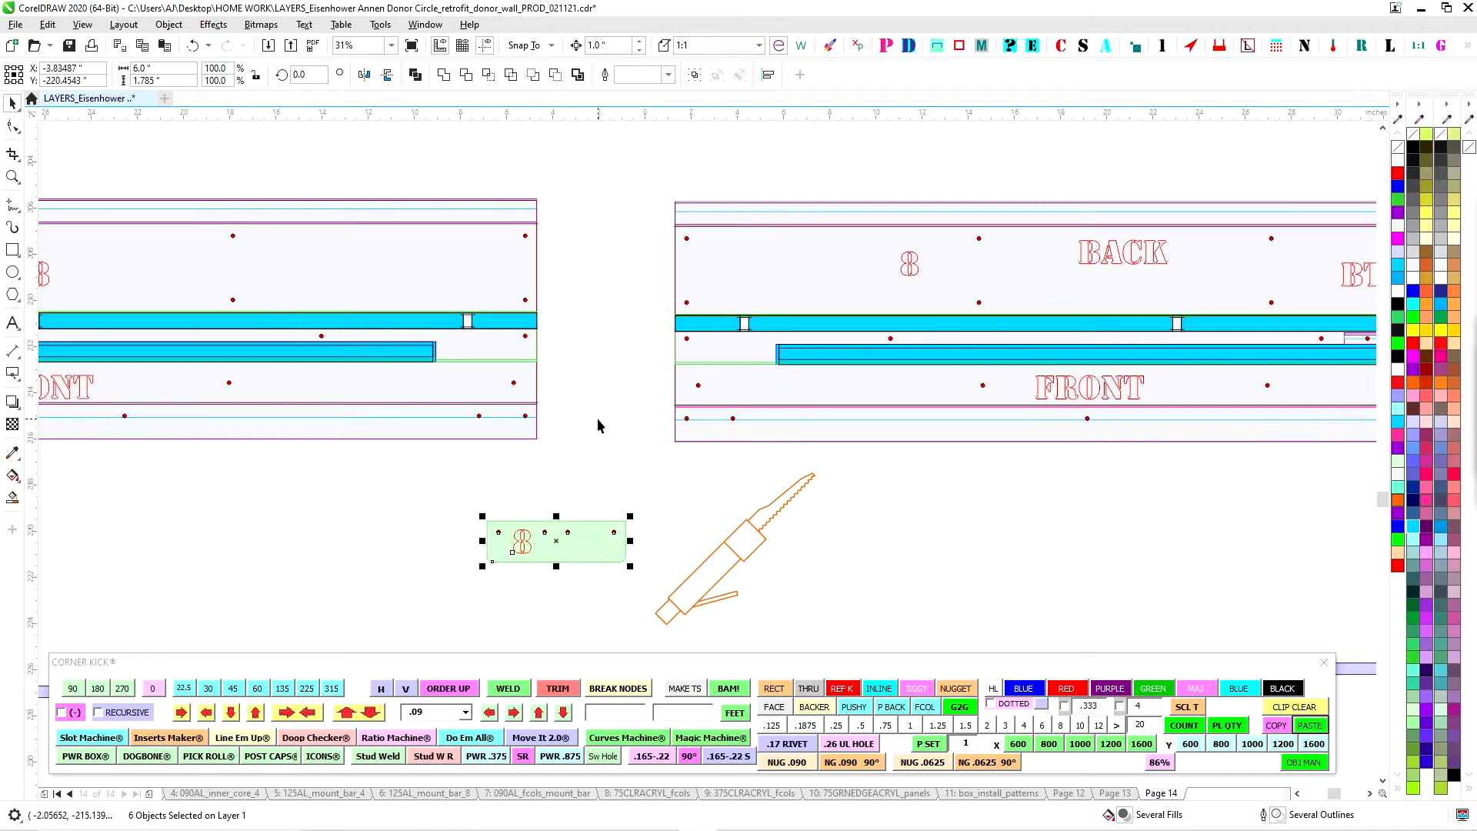
# Compare the layout of the bottom panel halves with the joined panel with orange tubes and its two green splice plates
pyautogui.scroll(-4, 820, 402)
pyautogui.moveTo(853, 282); pyautogui.dragTo(705, 583)
pyautogui.scroll(2, 696, 338)
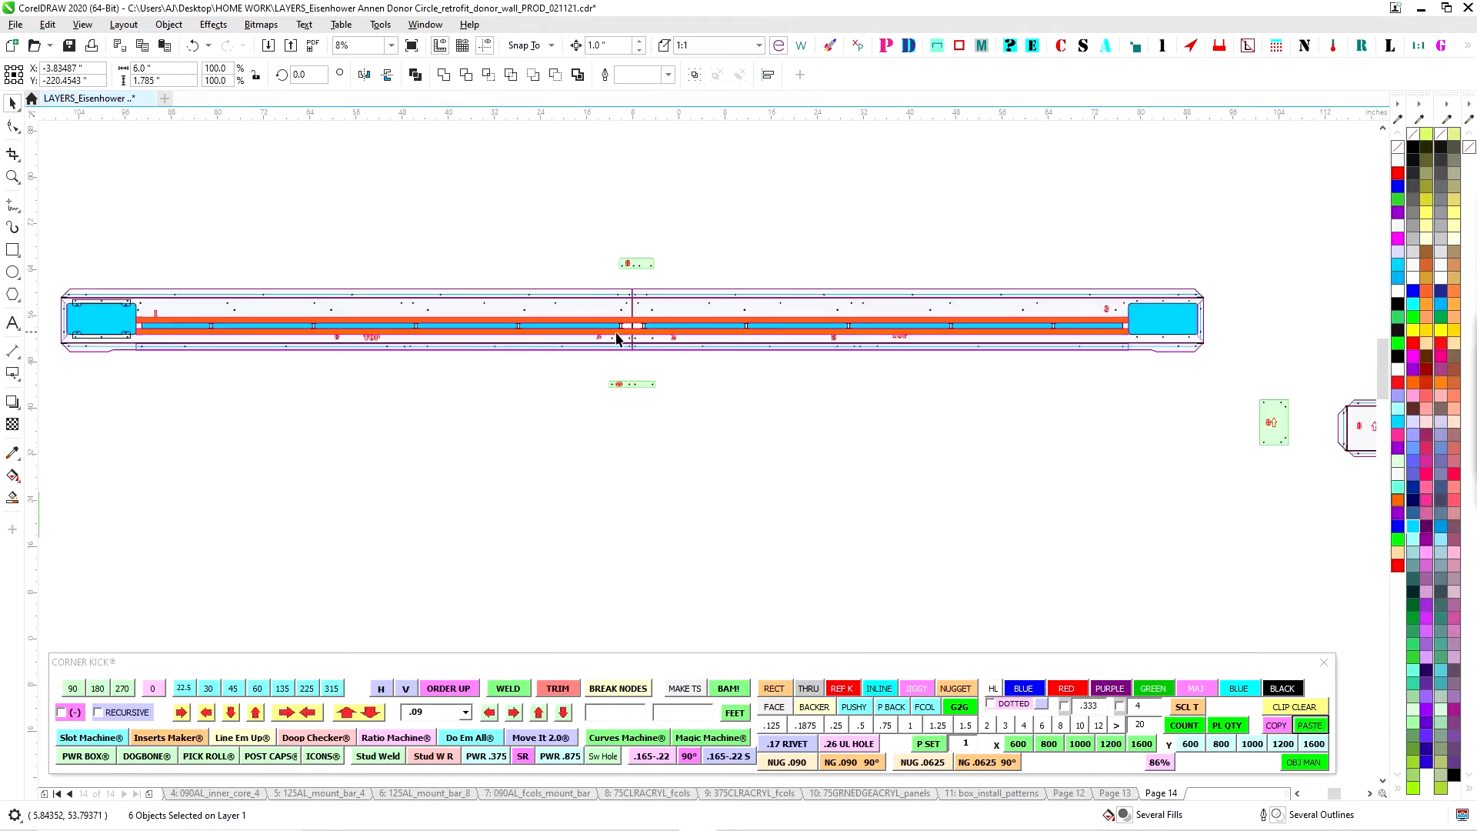
pyautogui.scroll(-1, 616, 338)
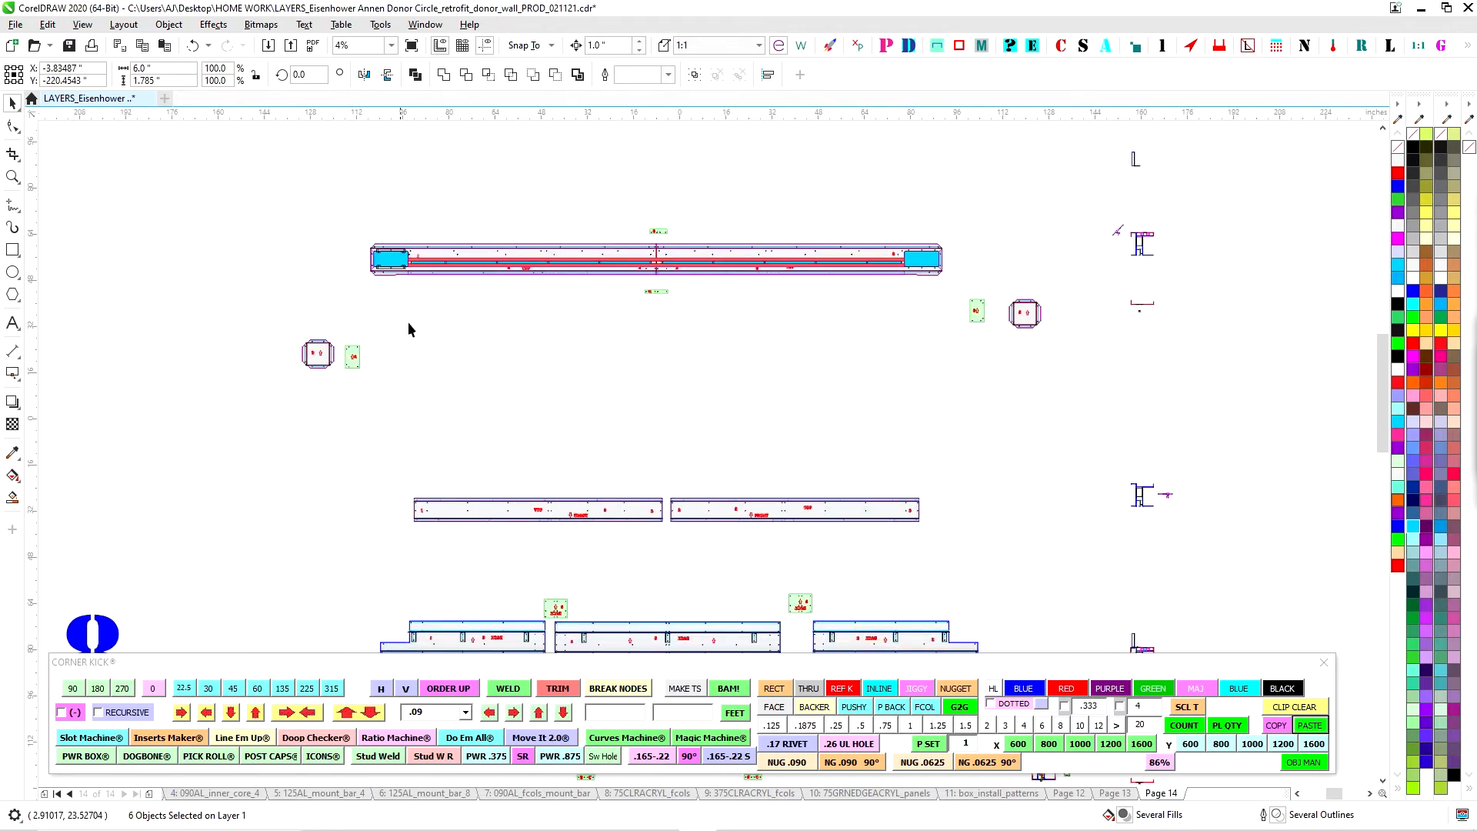
pyautogui.scroll(-2, 699, 429)
pyautogui.moveTo(769, 561); pyautogui.dragTo(764, 234)
pyautogui.scroll(2, 762, 362)
pyautogui.moveTo(684, 343); pyautogui.dragTo(779, 523)
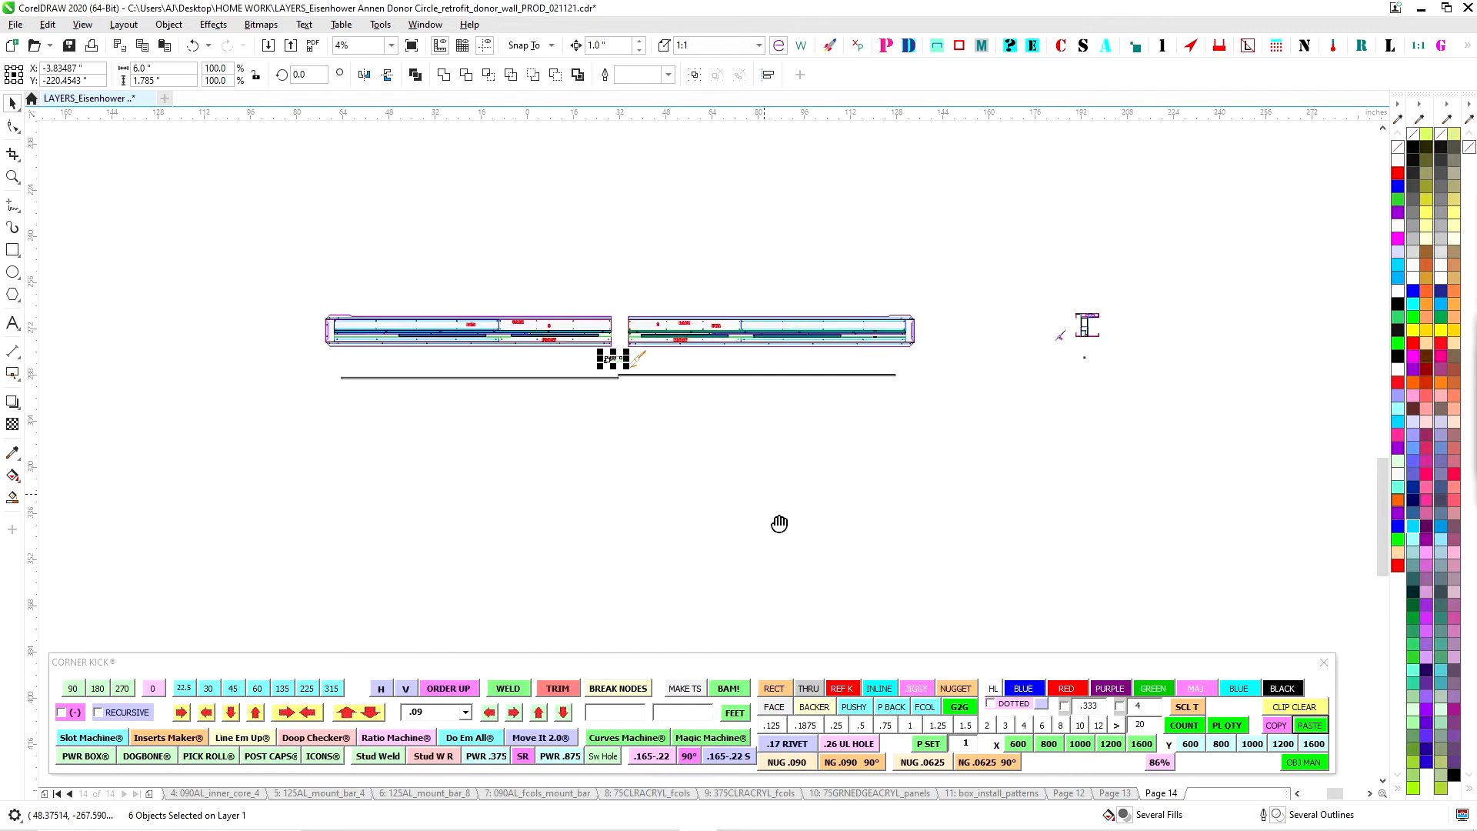
pyautogui.scroll(1, 616, 349)
# Examine the outer ends of both grouped bottom panel halves and the central joint beside the green splice plate marked 8
pyautogui.moveTo(1203, 428); pyautogui.dragTo(1201, 427)
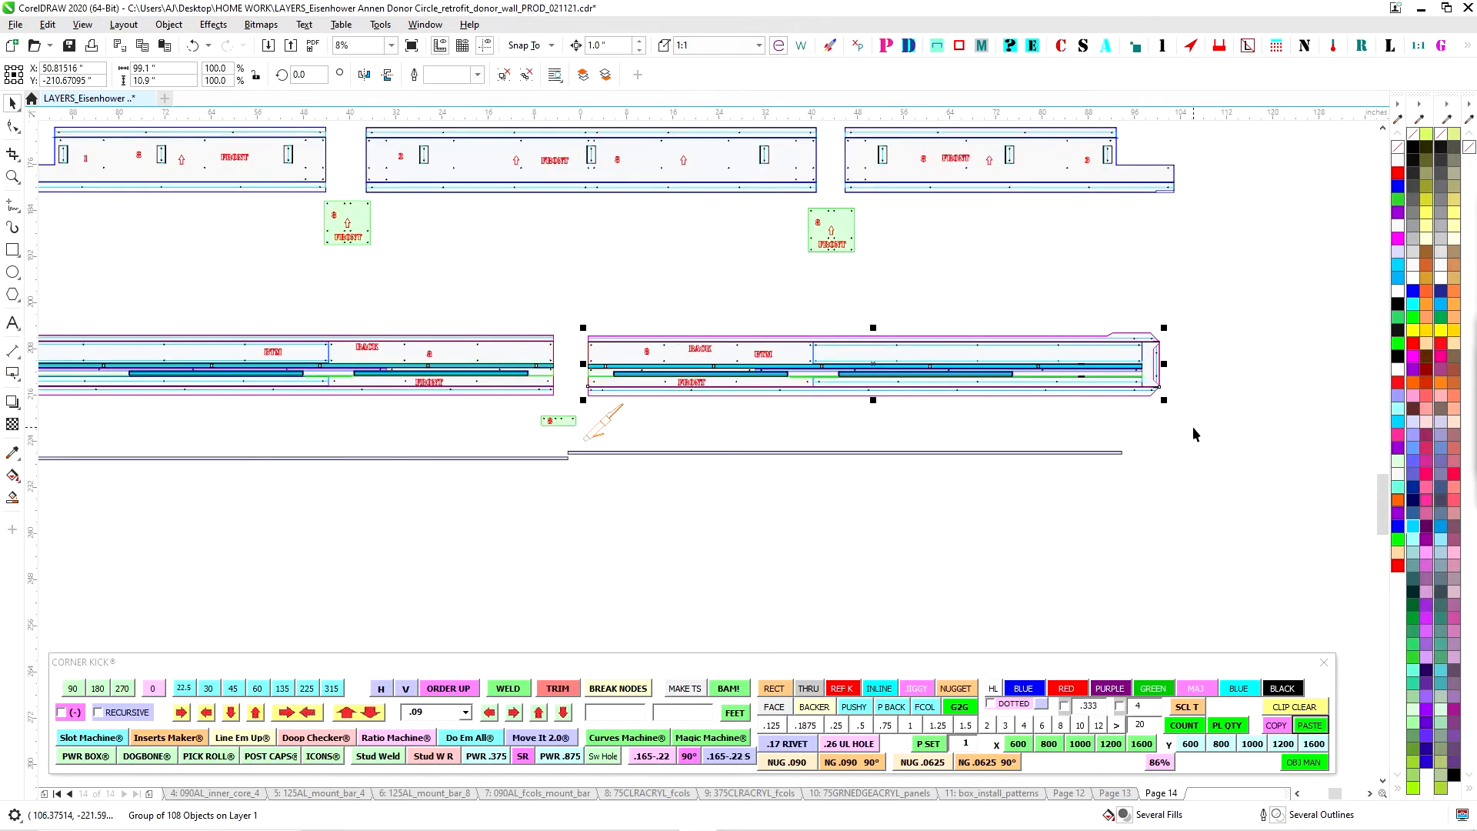
pyautogui.moveTo(1228, 346); pyautogui.dragTo(917, 399)
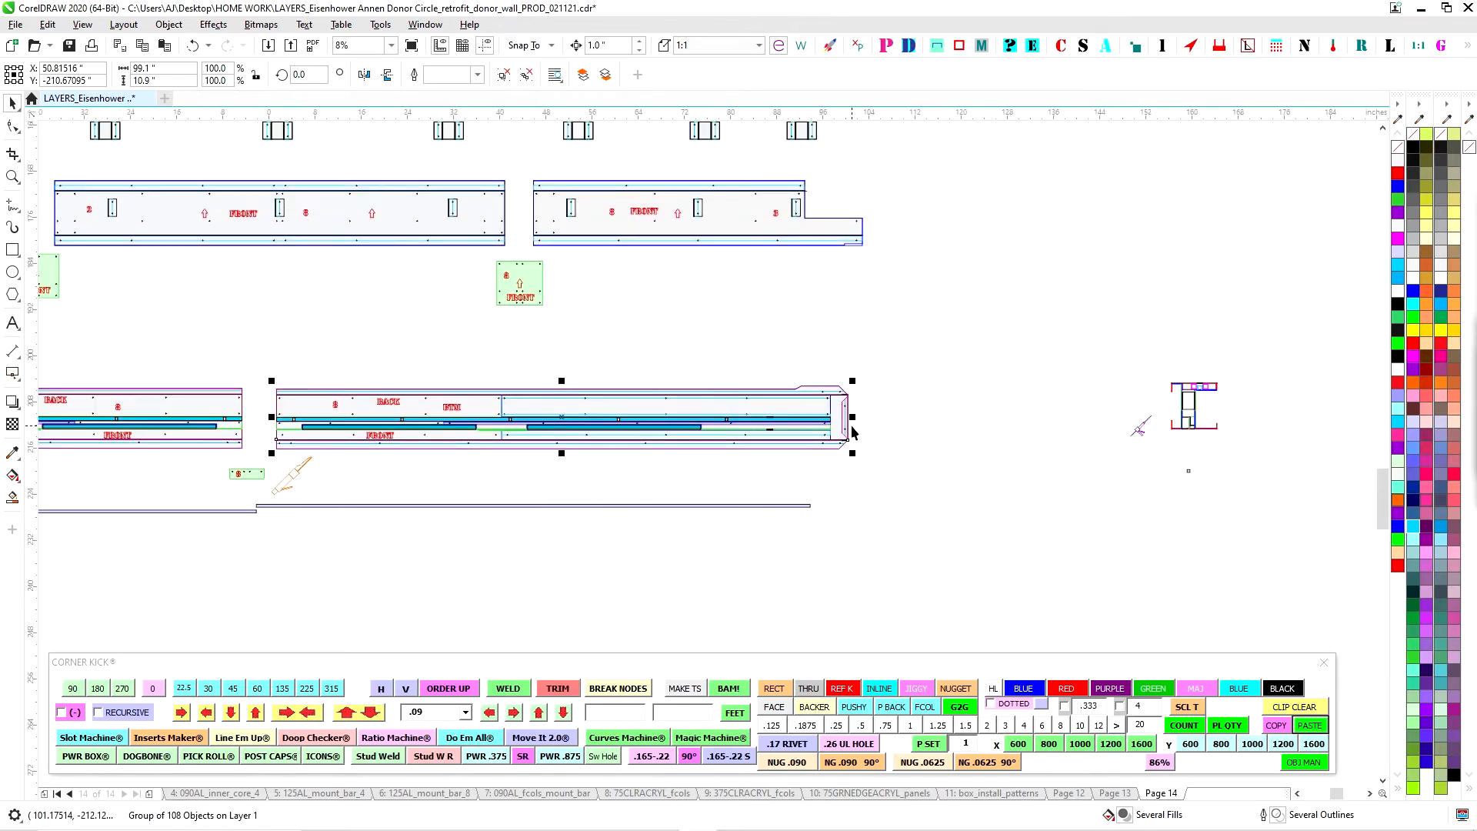
pyautogui.moveTo(341, 367); pyautogui.dragTo(1076, 391)
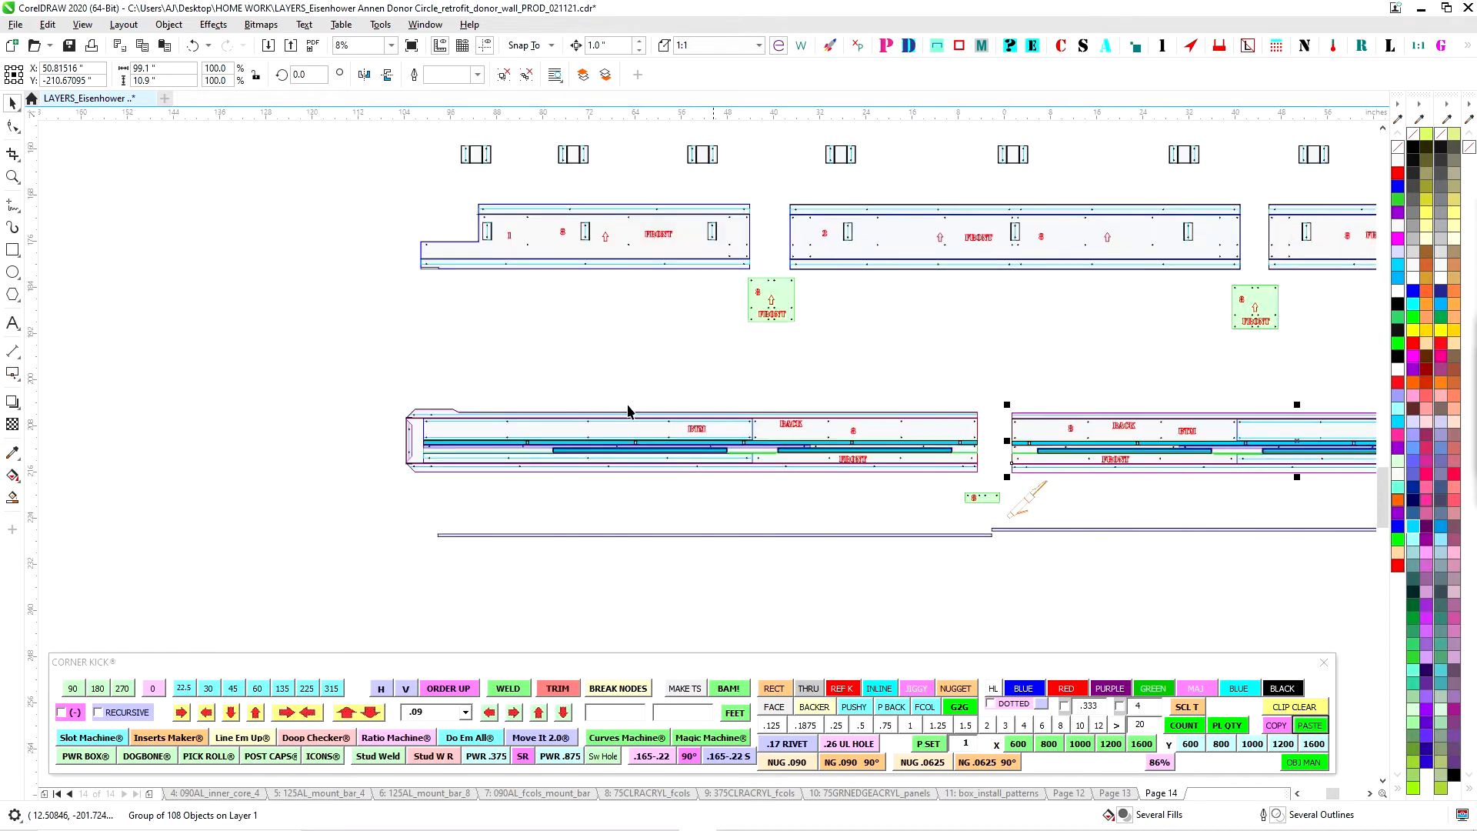
pyautogui.scroll(1, 1029, 434)
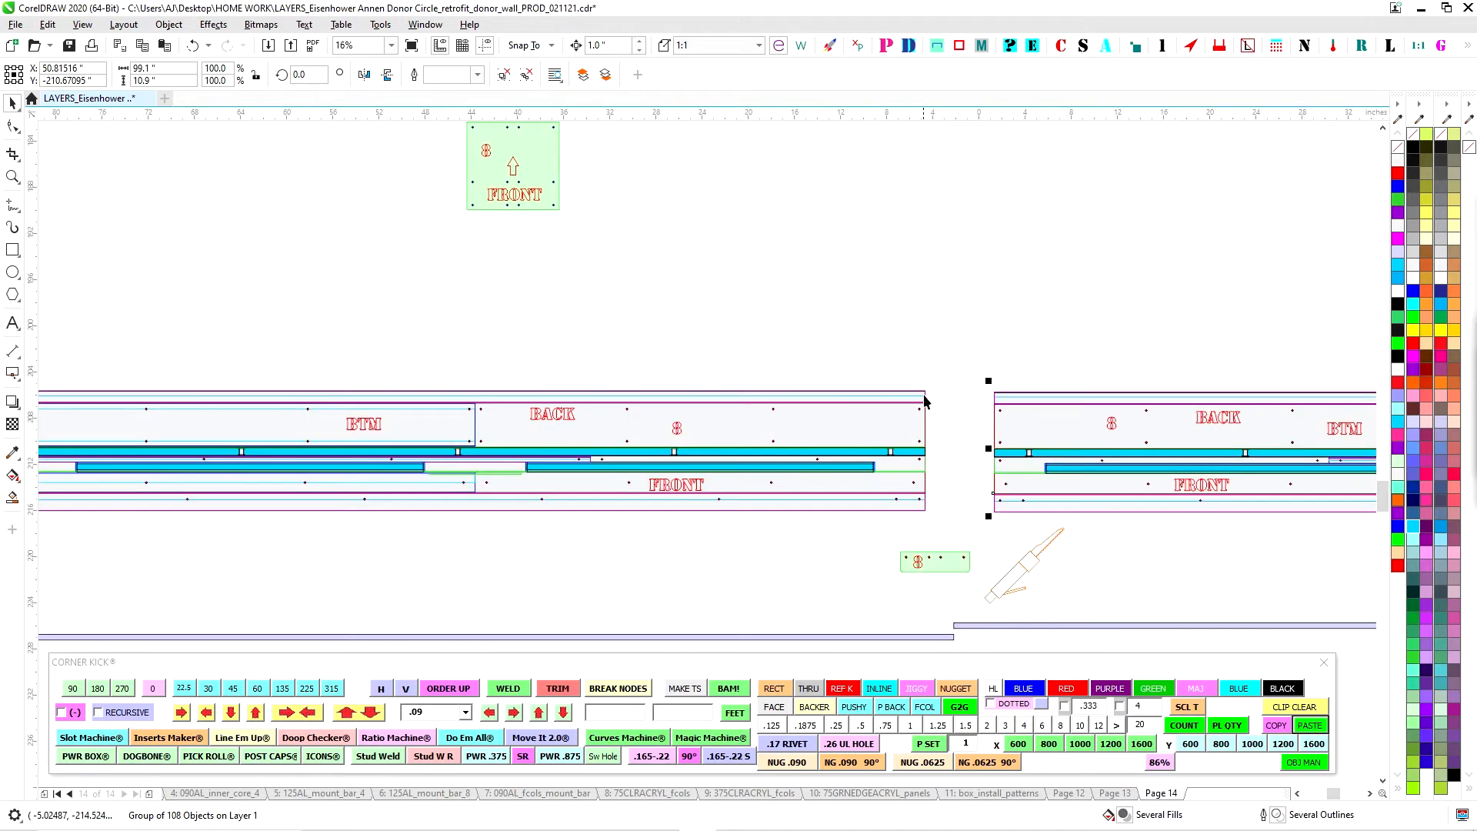
pyautogui.scroll(2, 950, 545)
pyautogui.moveTo(1152, 715); pyautogui.dragTo(1152, 714)
pyautogui.scroll(-1, 943, 430)
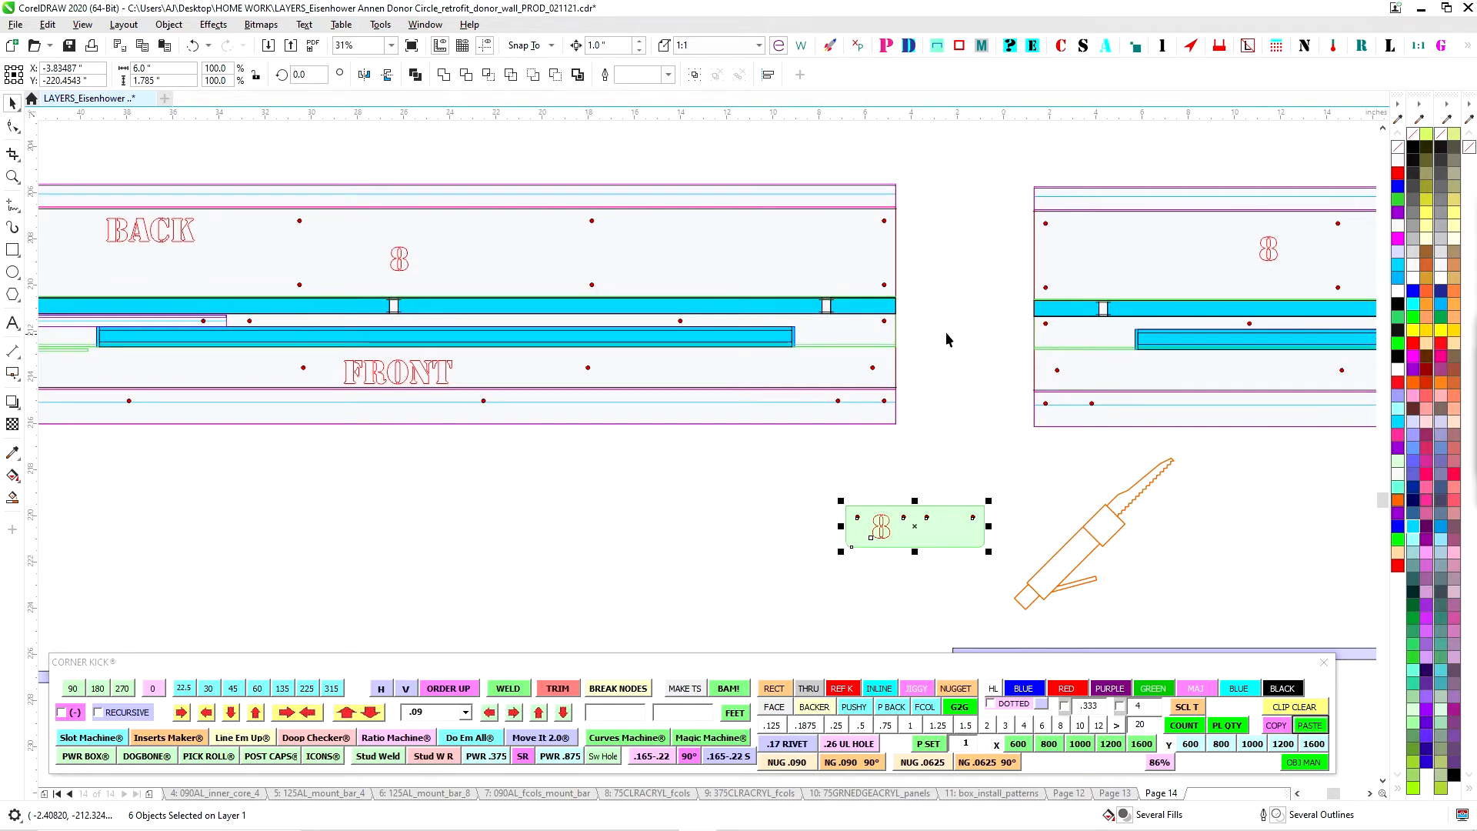
pyautogui.moveTo(948, 335); pyautogui.dragTo(841, 353)
pyautogui.scroll(-1, 822, 242)
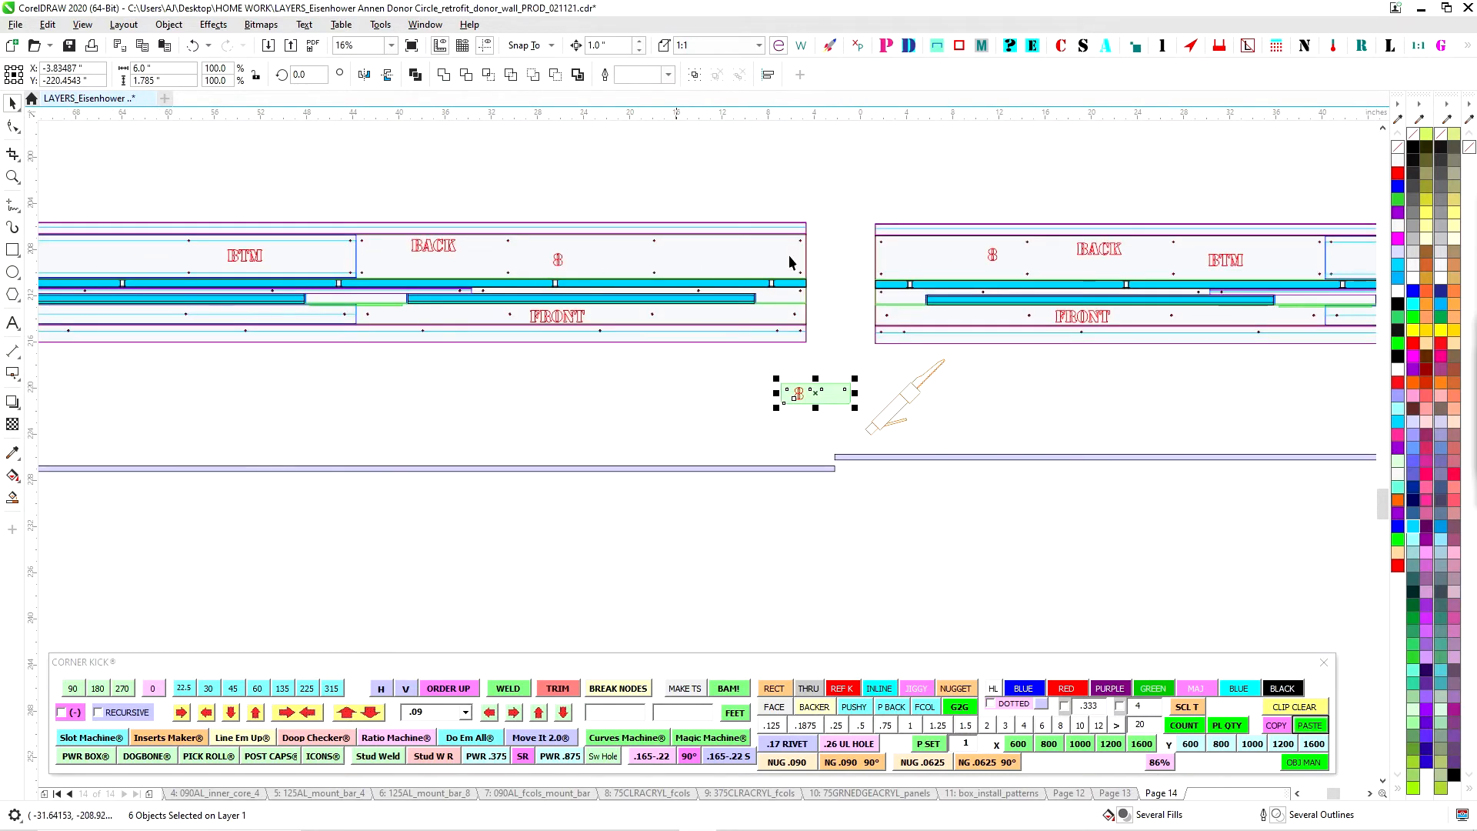
# Mirror the entire section assembly horizontally and mirror it back
pyautogui.scroll(-2, 696, 272)
pyautogui.moveTo(1089, 308); pyautogui.dragTo(837, 369)
pyautogui.scroll(2, 966, 306)
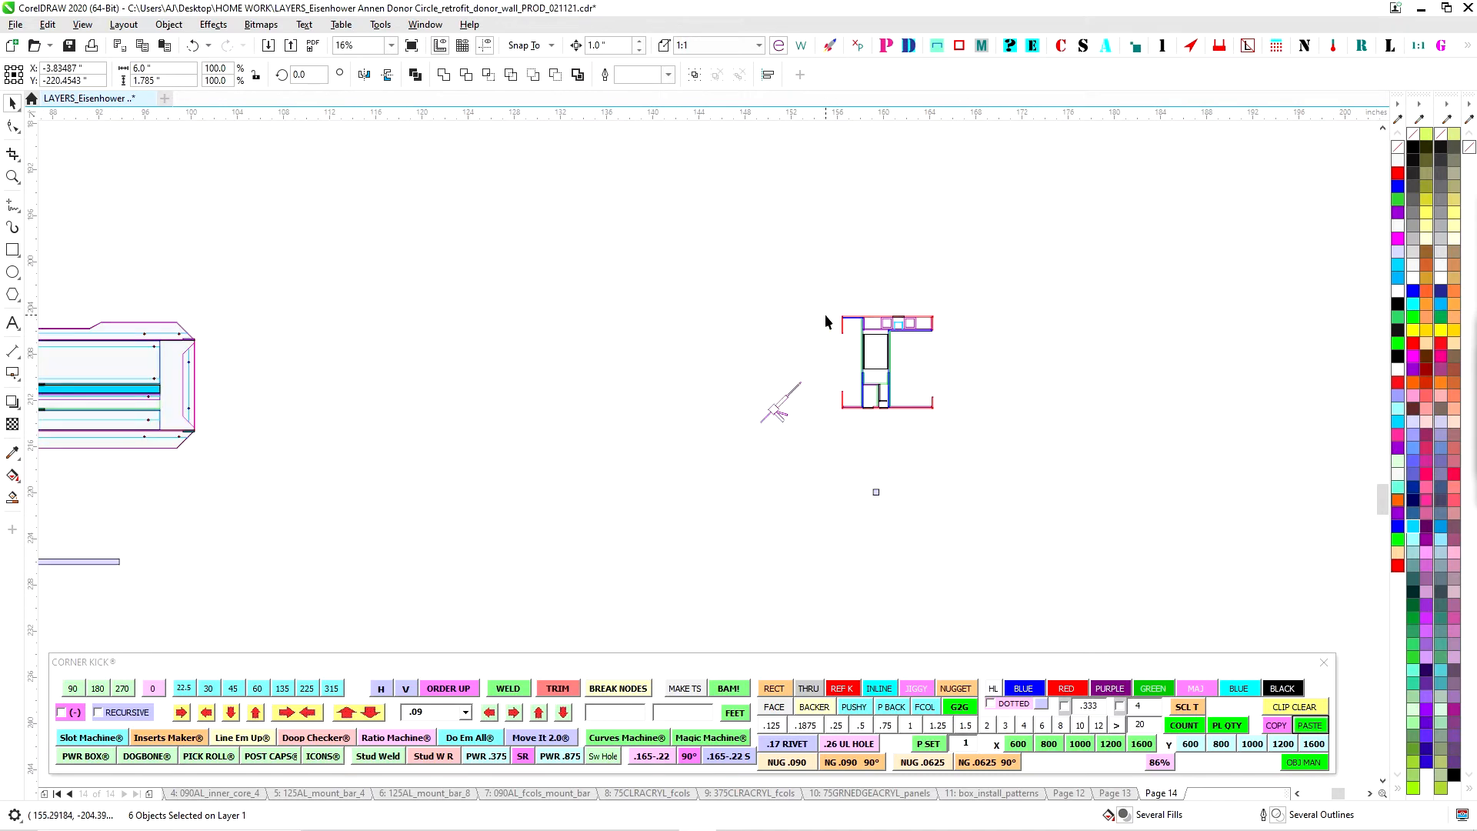
pyautogui.moveTo(980, 385); pyautogui.dragTo(980, 385)
pyautogui.moveTo(792, 284); pyautogui.dragTo(1003, 440)
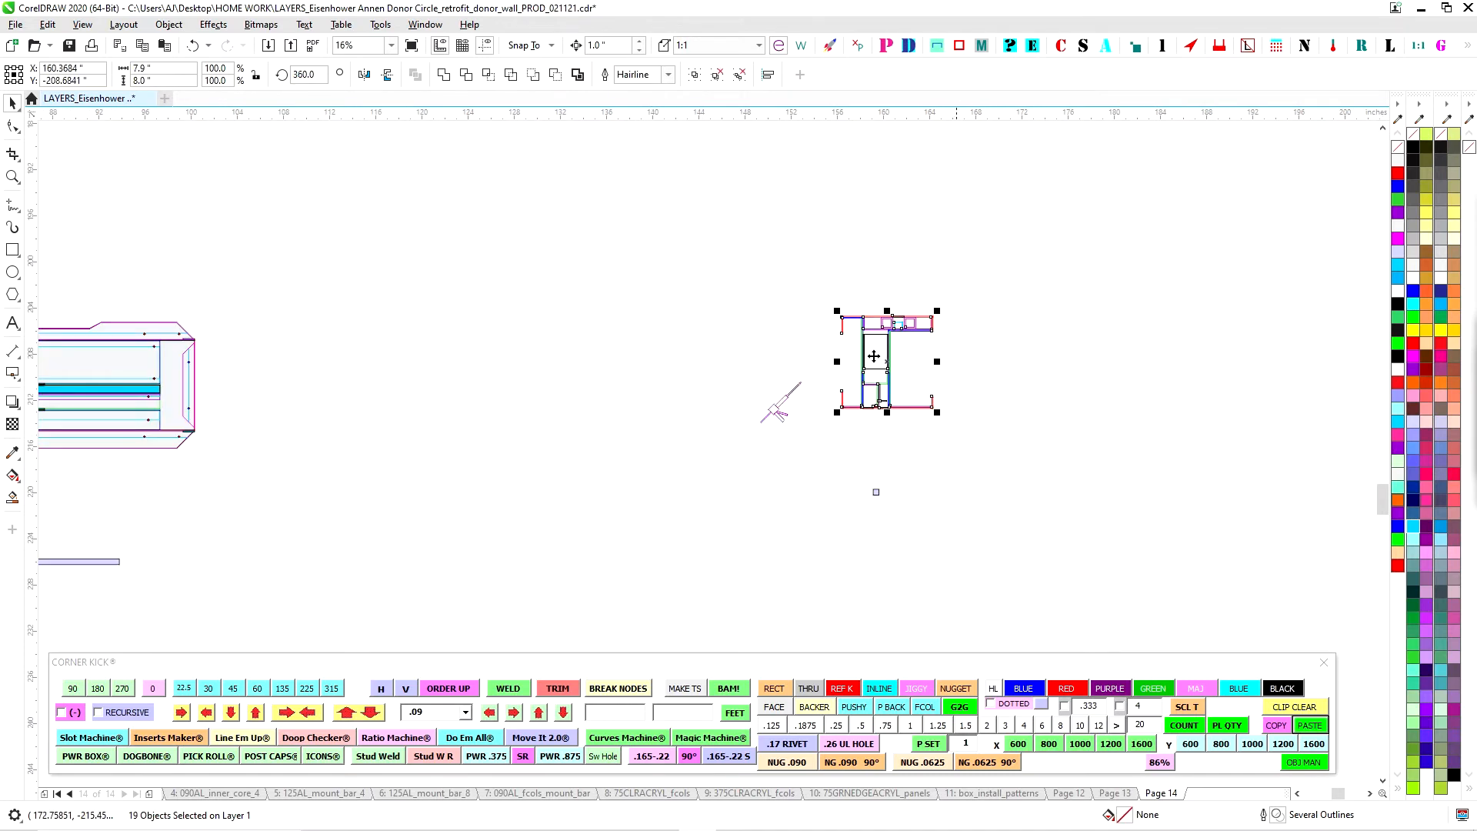
pyautogui.click(365, 74)
pyautogui.scroll(2, 915, 297)
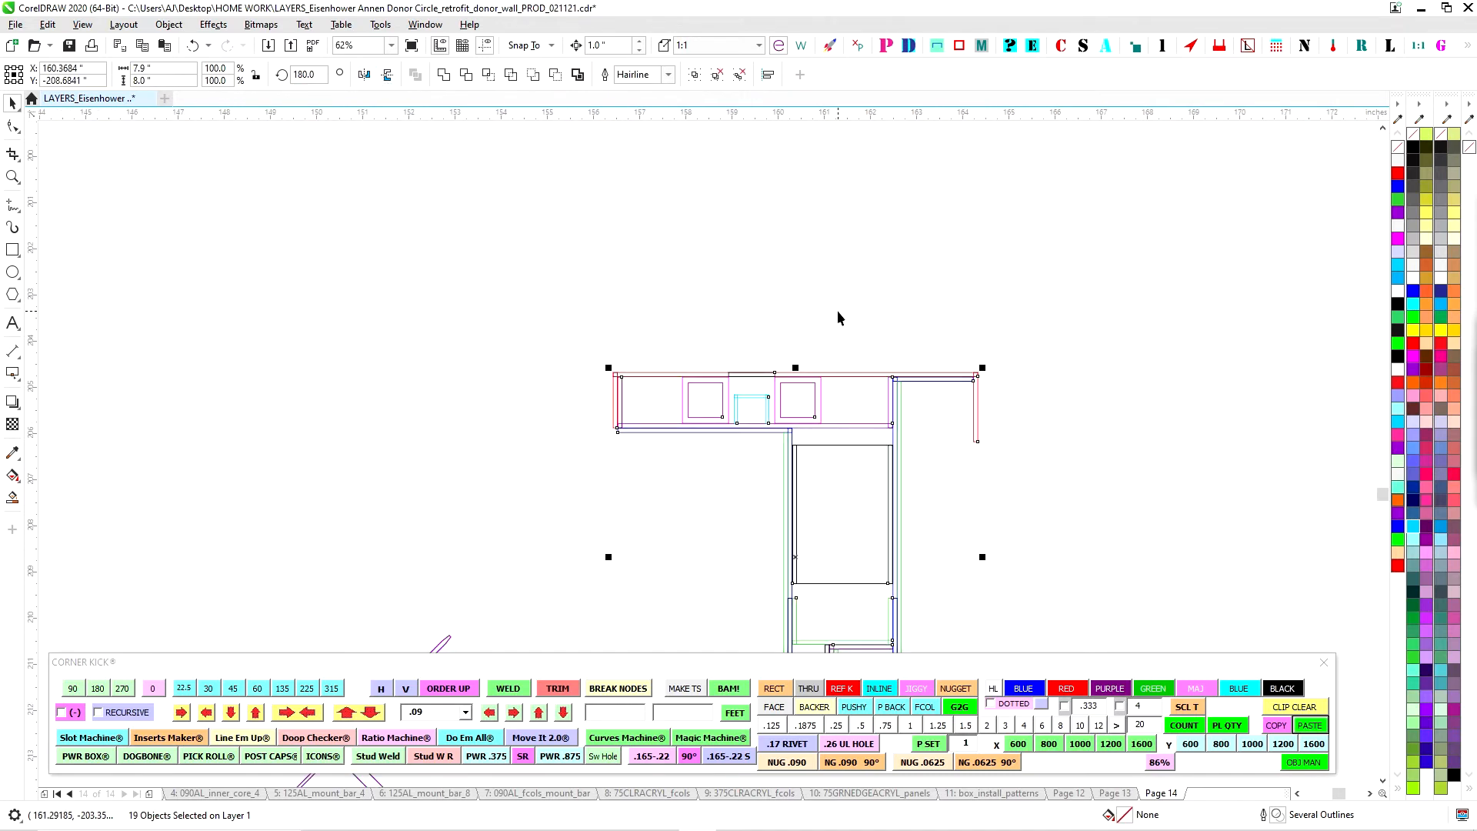
pyautogui.scroll(-2, 837, 311)
pyautogui.click(365, 75)
# Mirror the whole section assembly vertically and try nudging and flipping its grouped red channel at the upper end
pyautogui.click(387, 74)
pyautogui.scroll(1, 823, 391)
pyautogui.click(737, 261)
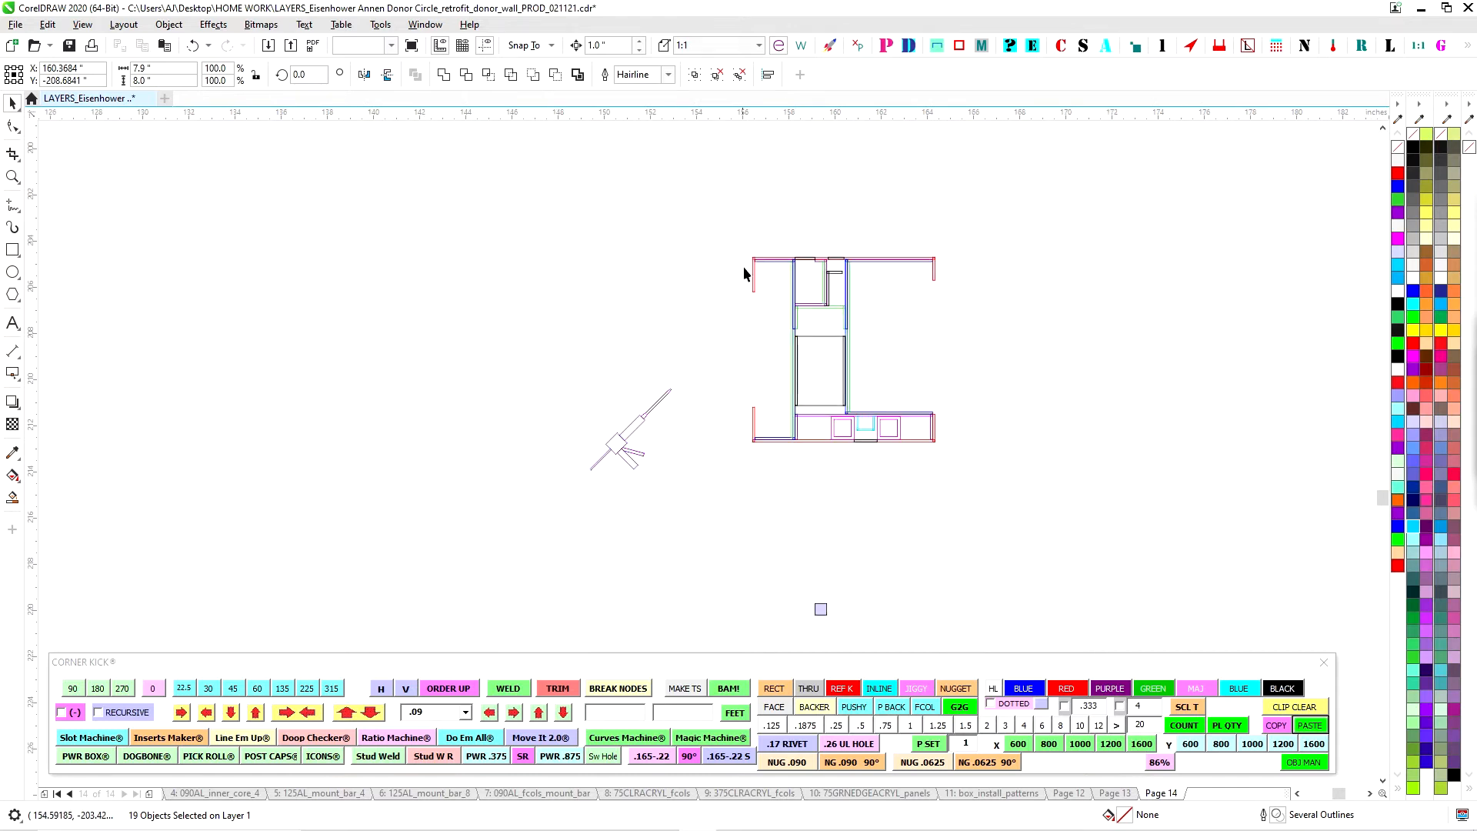
pyautogui.click(754, 279)
pyautogui.press('Up')
pyautogui.press('Down')
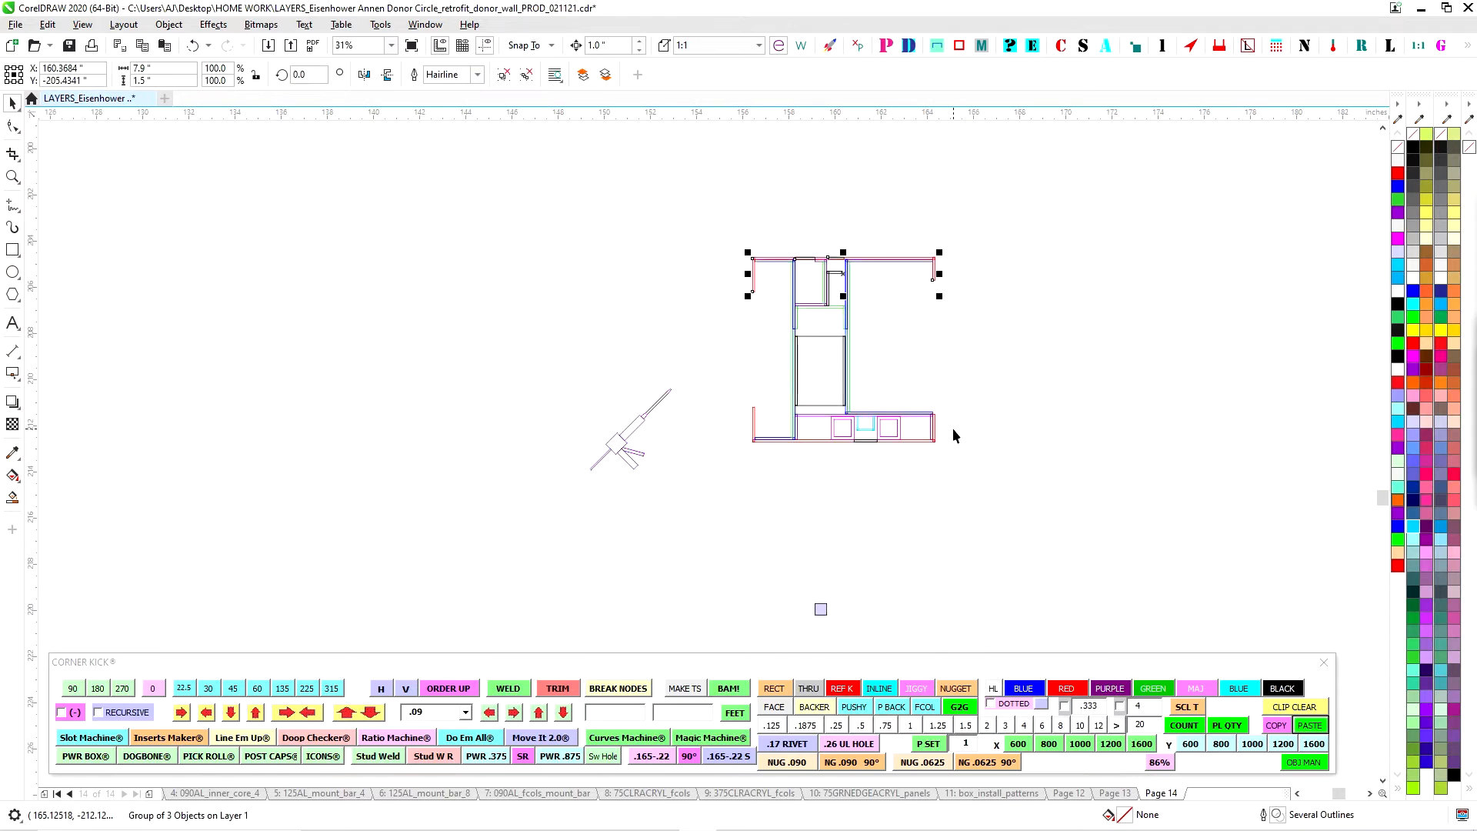
pyautogui.click(389, 75)
pyautogui.click(388, 75)
# Mirror the section assembly and the LORD GUN ICON vertically together, and flip the icon alone once more
pyautogui.moveTo(586, 181)
pyautogui.mouseDown()
pyautogui.moveTo(991, 445)
pyautogui.moveTo(1055, 465)
pyautogui.mouseUp()
pyautogui.click(388, 75)
pyautogui.moveTo(501, 204); pyautogui.dragTo(763, 387)
pyautogui.click(386, 77)
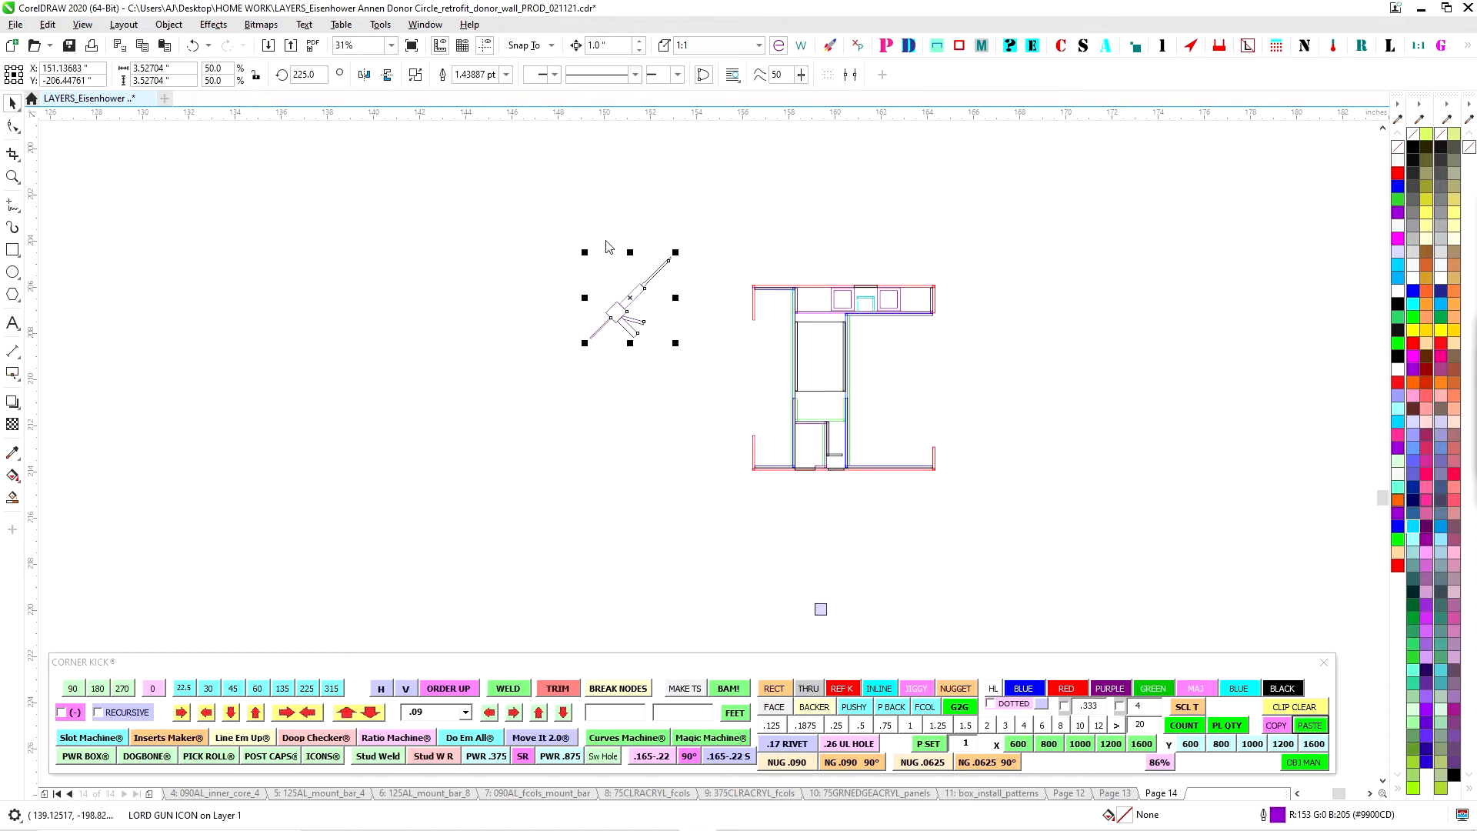
# Nudge the 0.5-inch square up toward the bottom edge of the section profile
pyautogui.scroll(3, 915, 447)
pyautogui.click(797, 594)
pyautogui.press('Up')
pyautogui.press('Up')
pyautogui.press('Up')
pyautogui.press('Up')
pyautogui.press('Up')
pyautogui.scroll(3, 810, 303)
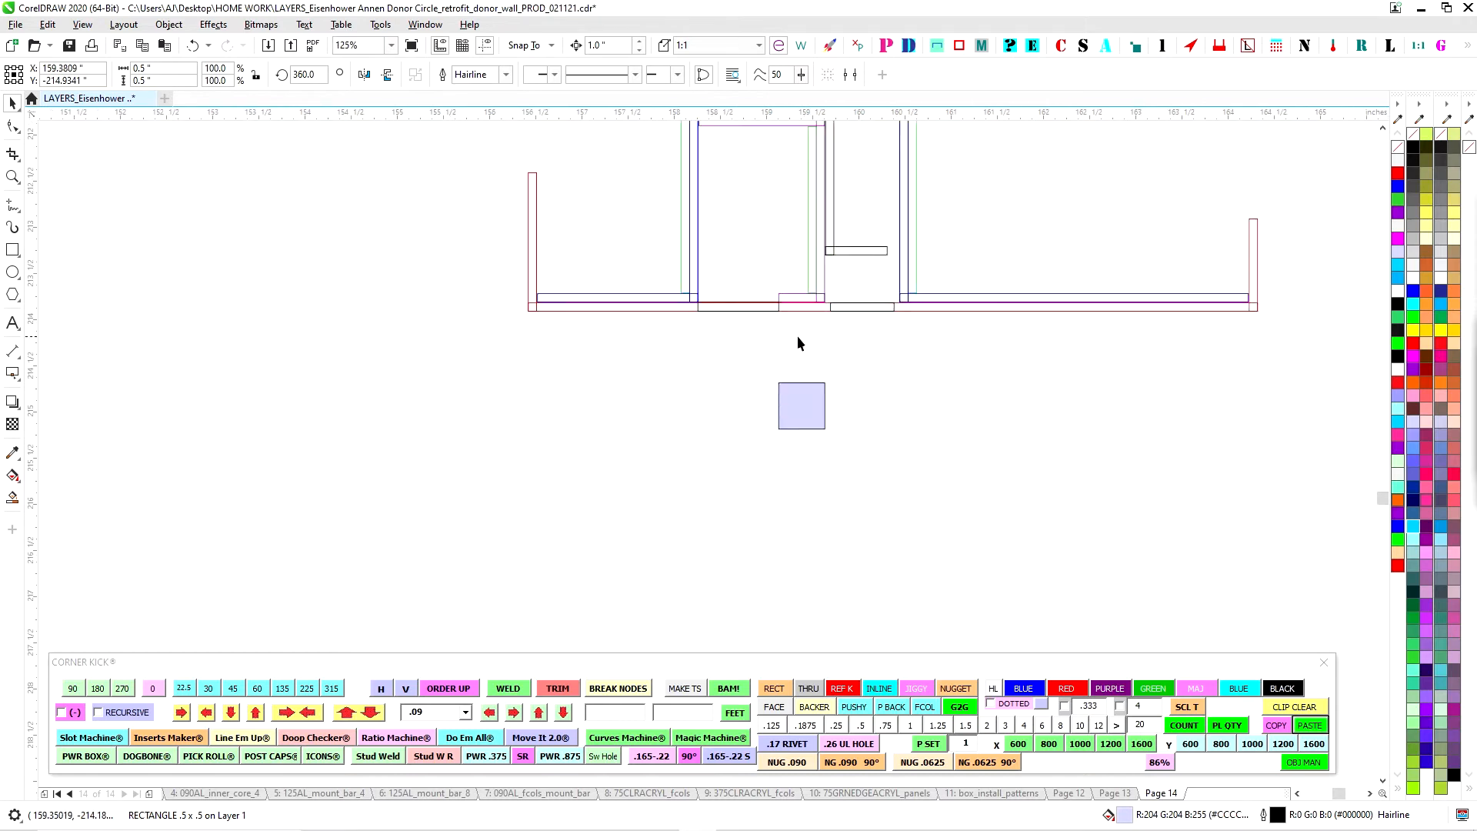
# Snap the top of the 0.5-inch square against the section profile's bottom flange, directly beneath the purple outline
pyautogui.scroll(2, 797, 336)
pyautogui.press('Up')
pyautogui.press('Down')
pyautogui.moveTo(758, 432); pyautogui.dragTo(776, 308)
pyautogui.moveTo(760, 429); pyautogui.dragTo(756, 291)
pyautogui.scroll(-6, 855, 453)
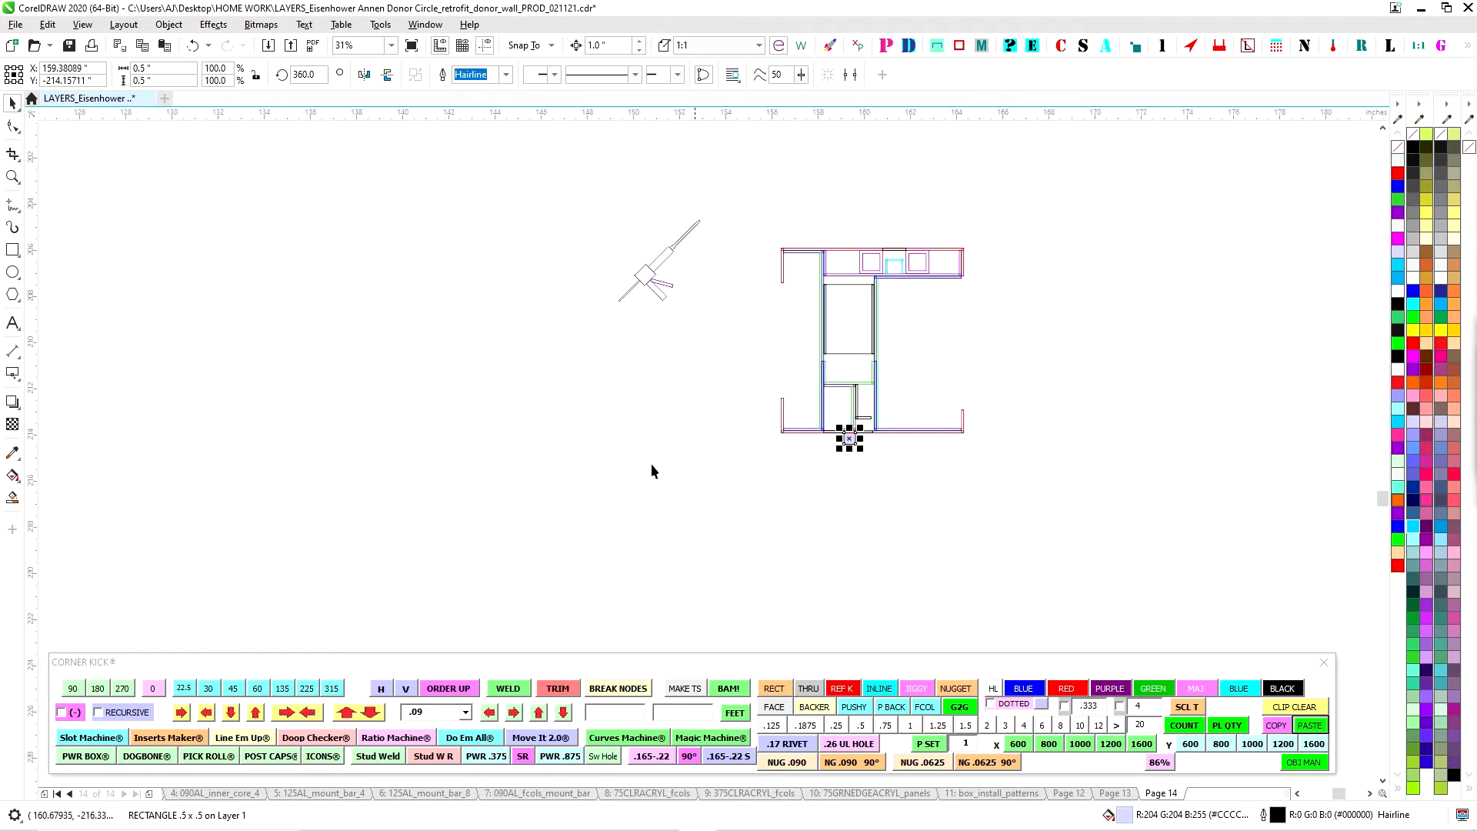
# Examine the 96-inch bars beneath the long panels and the square's fit against the bottom flange of the section profile
pyautogui.hscroll(-3, 803, 447)
pyautogui.scroll(6, 1076, 420)
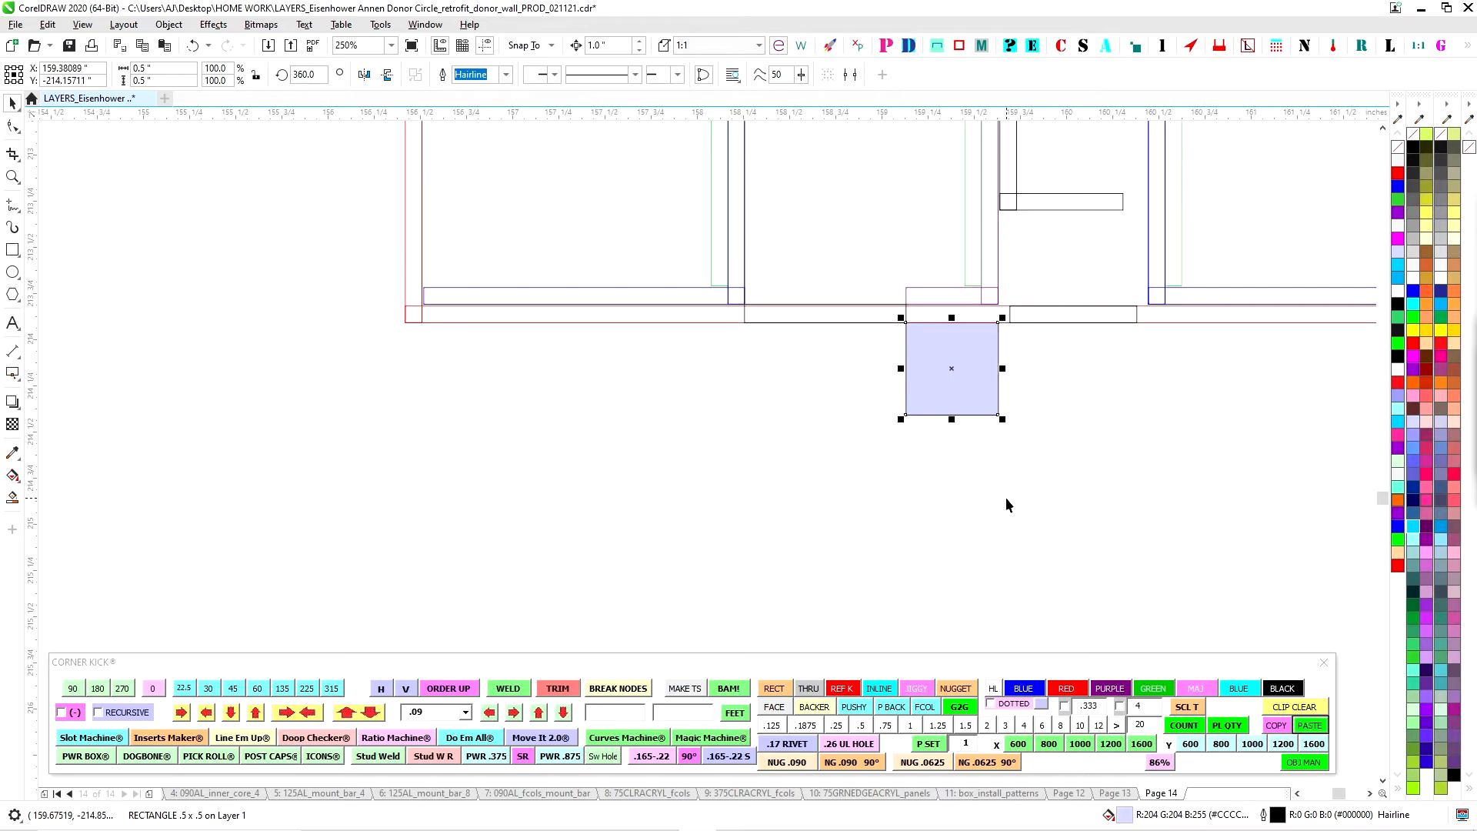
pyautogui.scroll(-8, 870, 550)
pyautogui.hscroll(-8, 1100, 431)
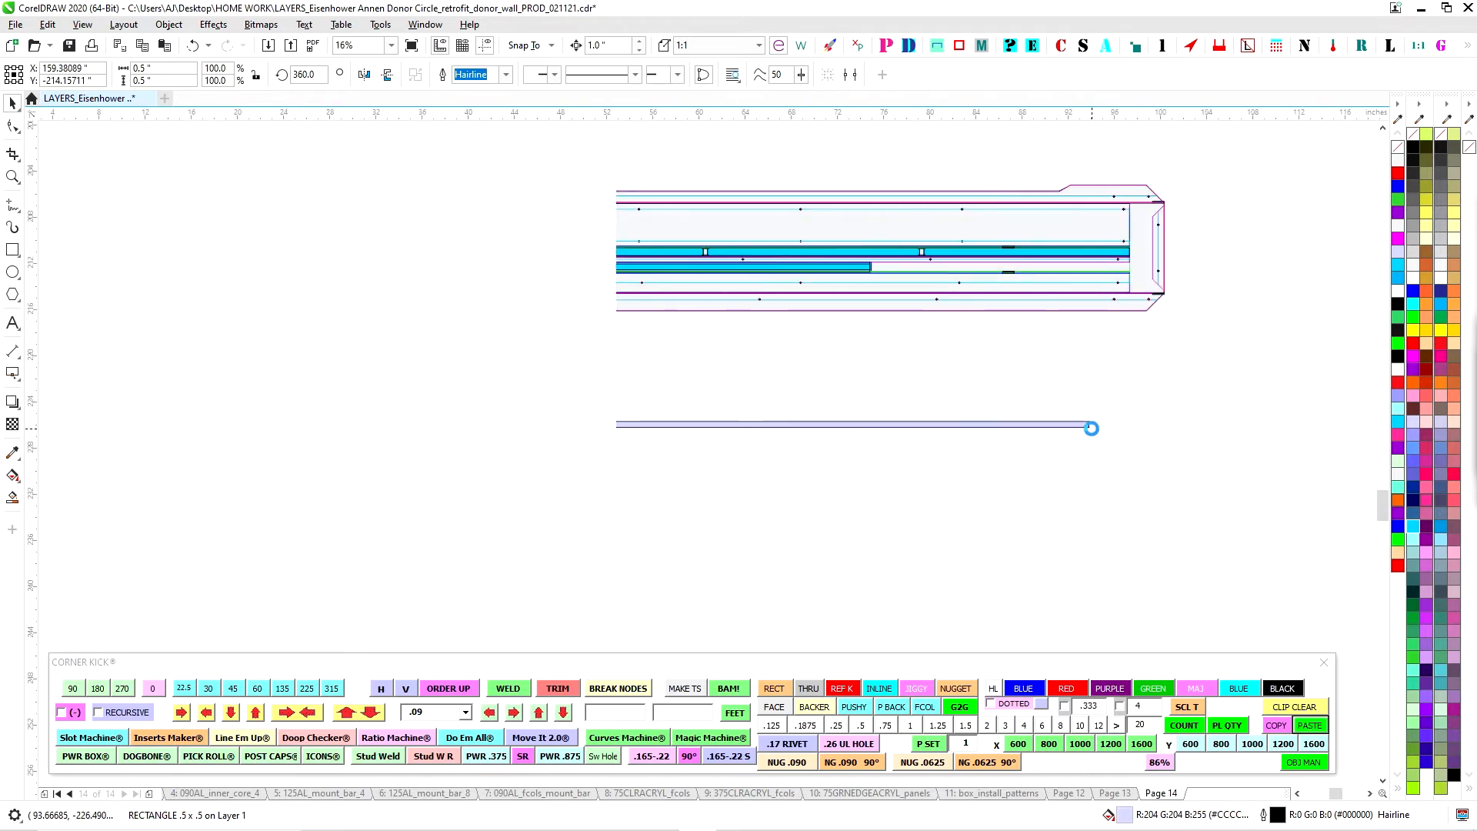
pyautogui.click(926, 423)
pyautogui.scroll(-2, 608, 504)
pyautogui.hscroll(-3, 692, 488)
pyautogui.scroll(4, 670, 456)
pyautogui.moveTo(663, 453); pyautogui.dragTo(645, 480)
pyautogui.scroll(1, 690, 463)
pyautogui.scroll(-1, 644, 430)
pyautogui.moveTo(764, 356); pyautogui.dragTo(504, 537)
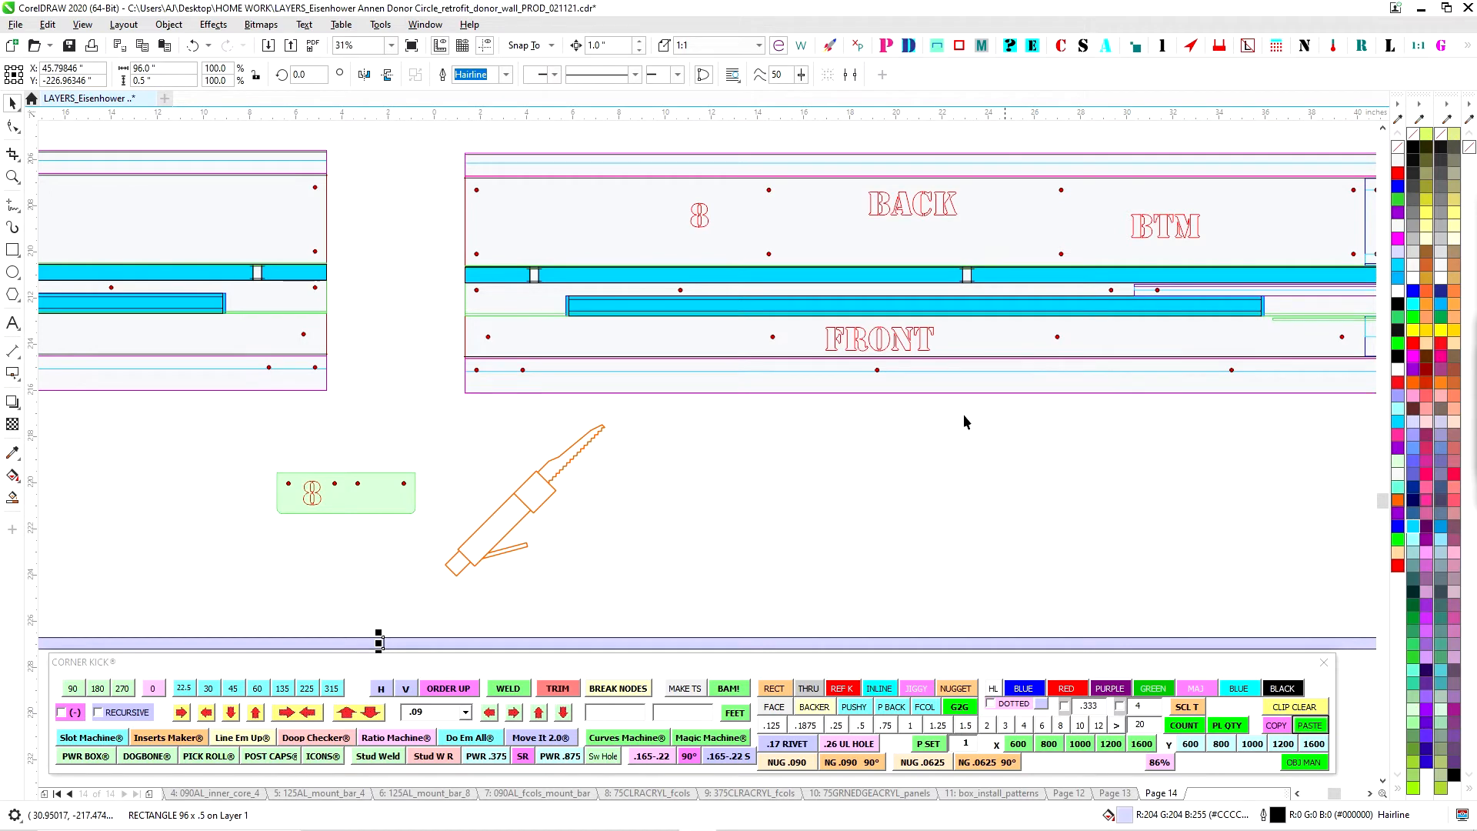
pyautogui.scroll(-2, 964, 422)
pyautogui.scroll(-2, 956, 517)
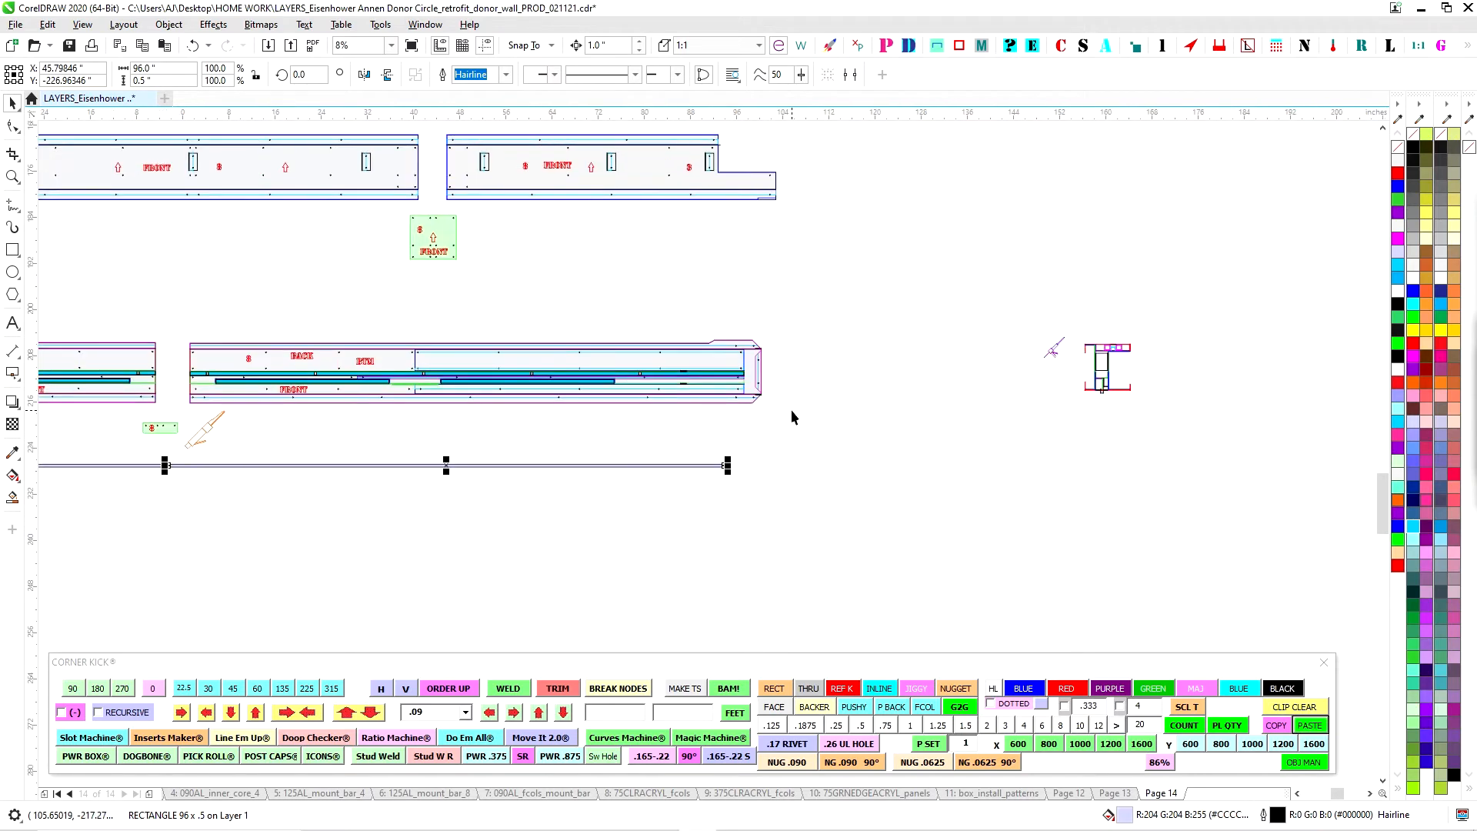
pyautogui.scroll(2, 528, 389)
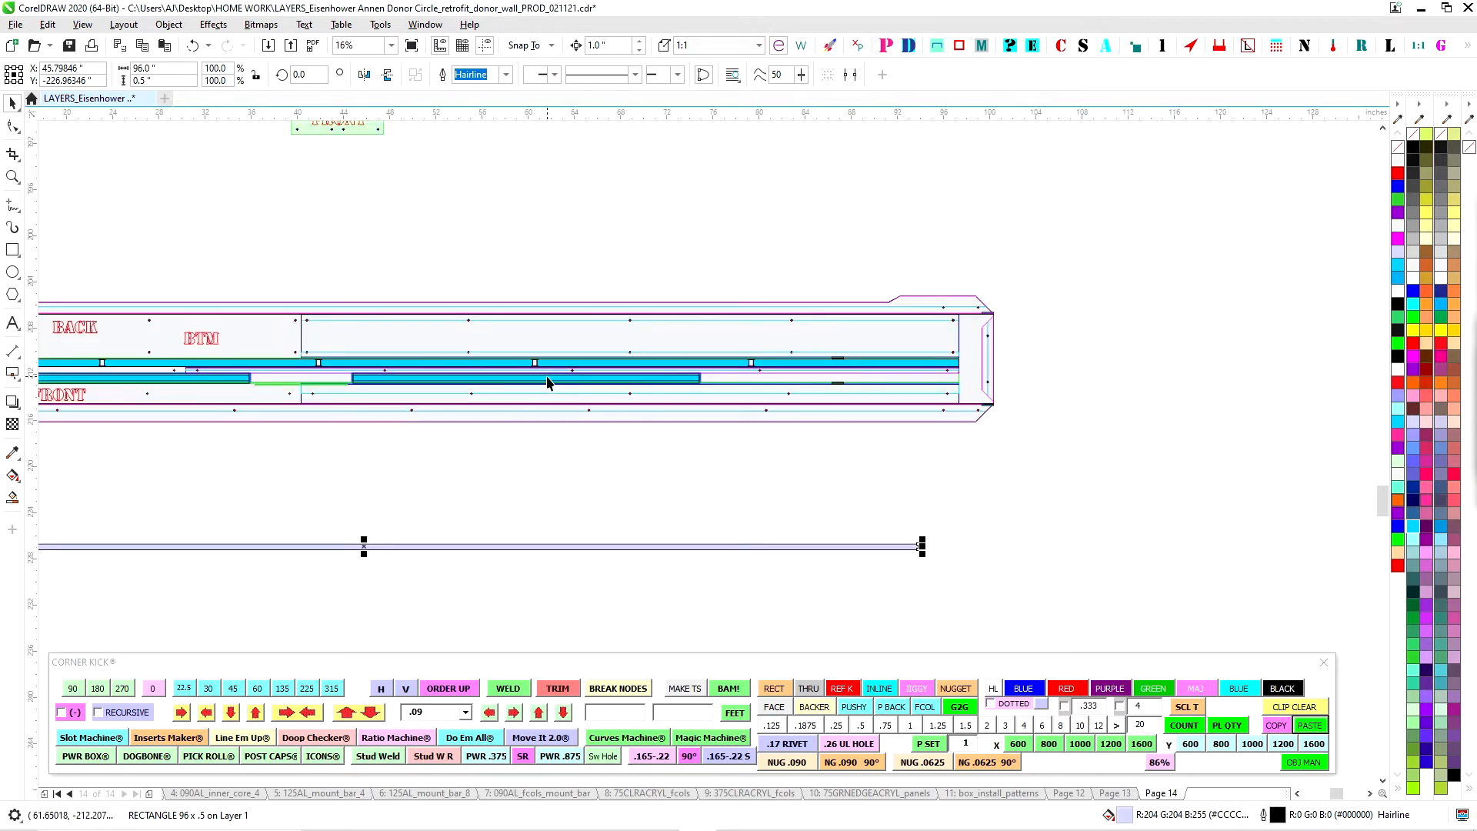
pyautogui.scroll(1, 546, 379)
pyautogui.click(550, 383)
pyautogui.scroll(-1, 472, 384)
pyautogui.click(1099, 422)
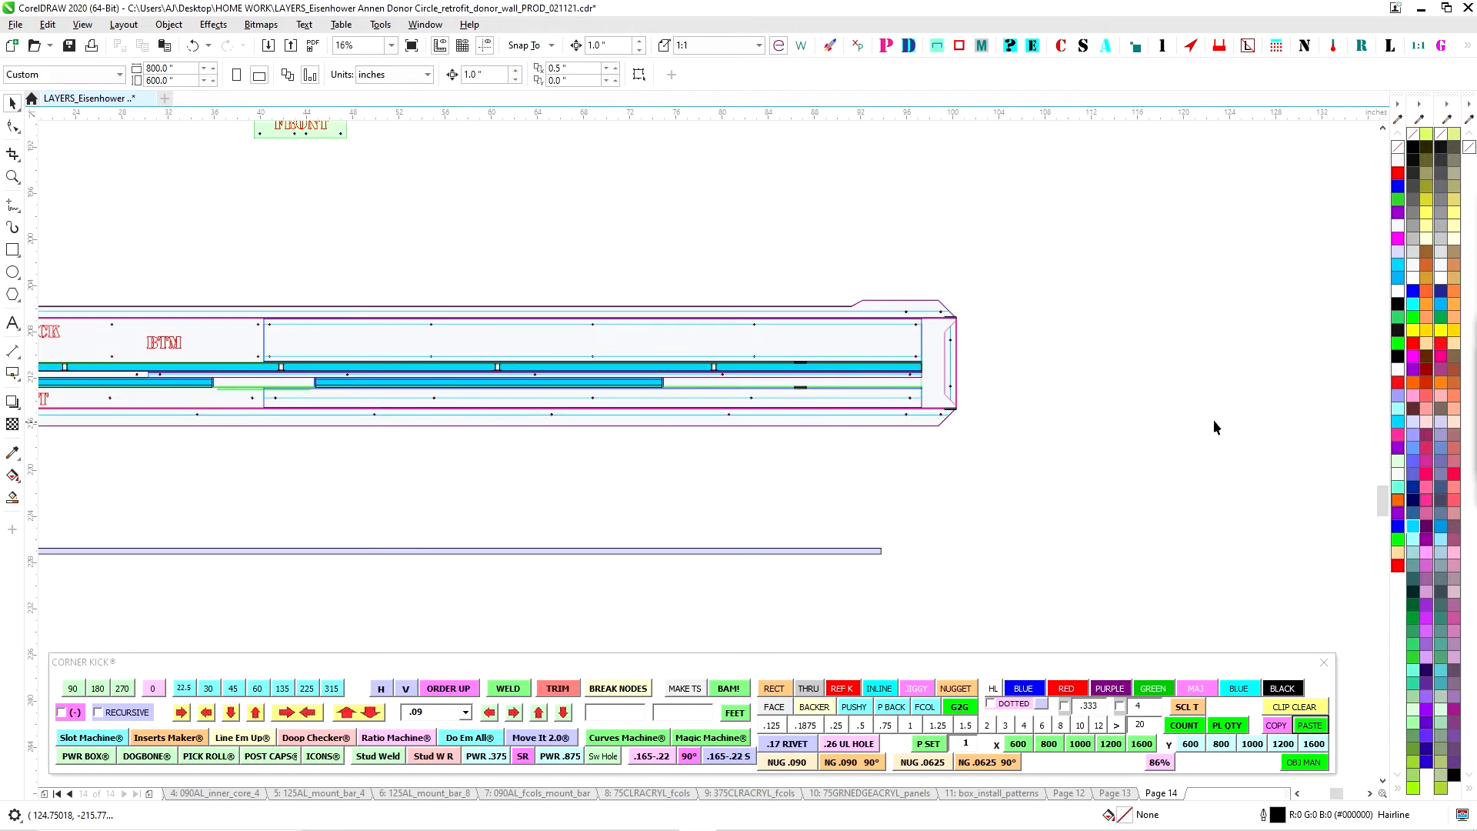
pyautogui.scroll(8, 996, 428)
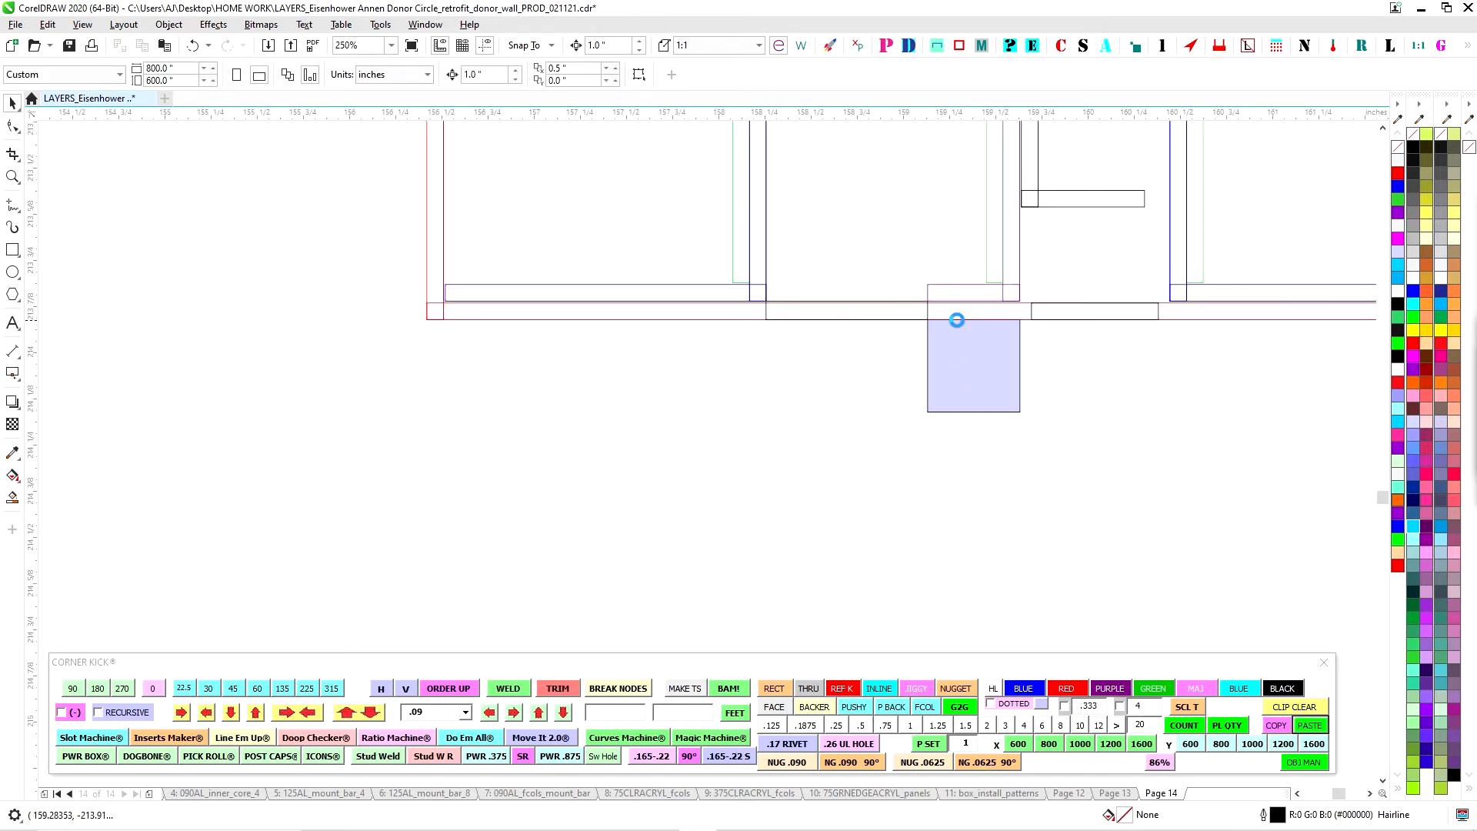
pyautogui.scroll(2, 956, 320)
pyautogui.click(971, 348)
pyautogui.click(1155, 370)
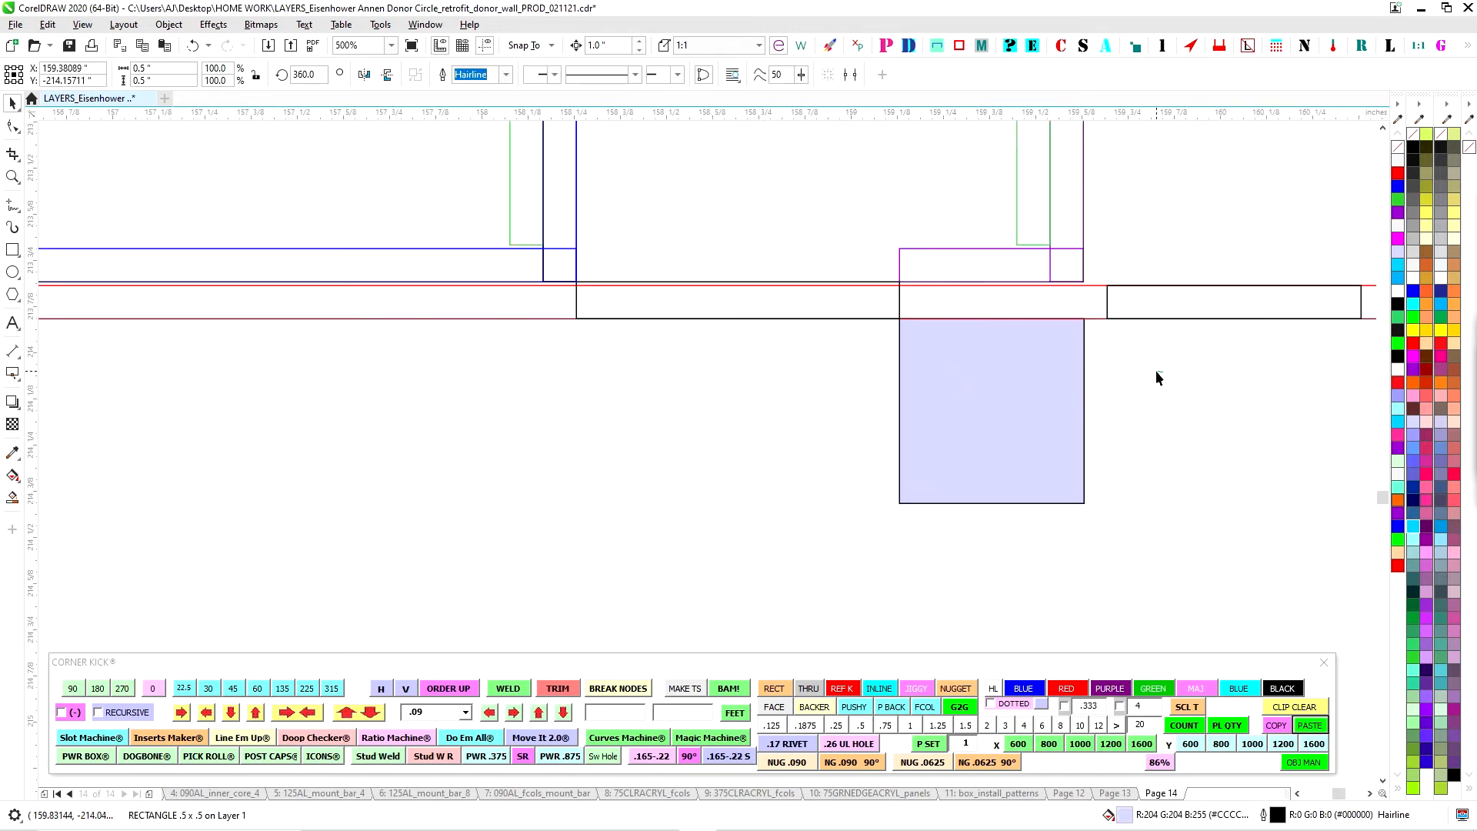
pyautogui.scroll(-2, 1094, 250)
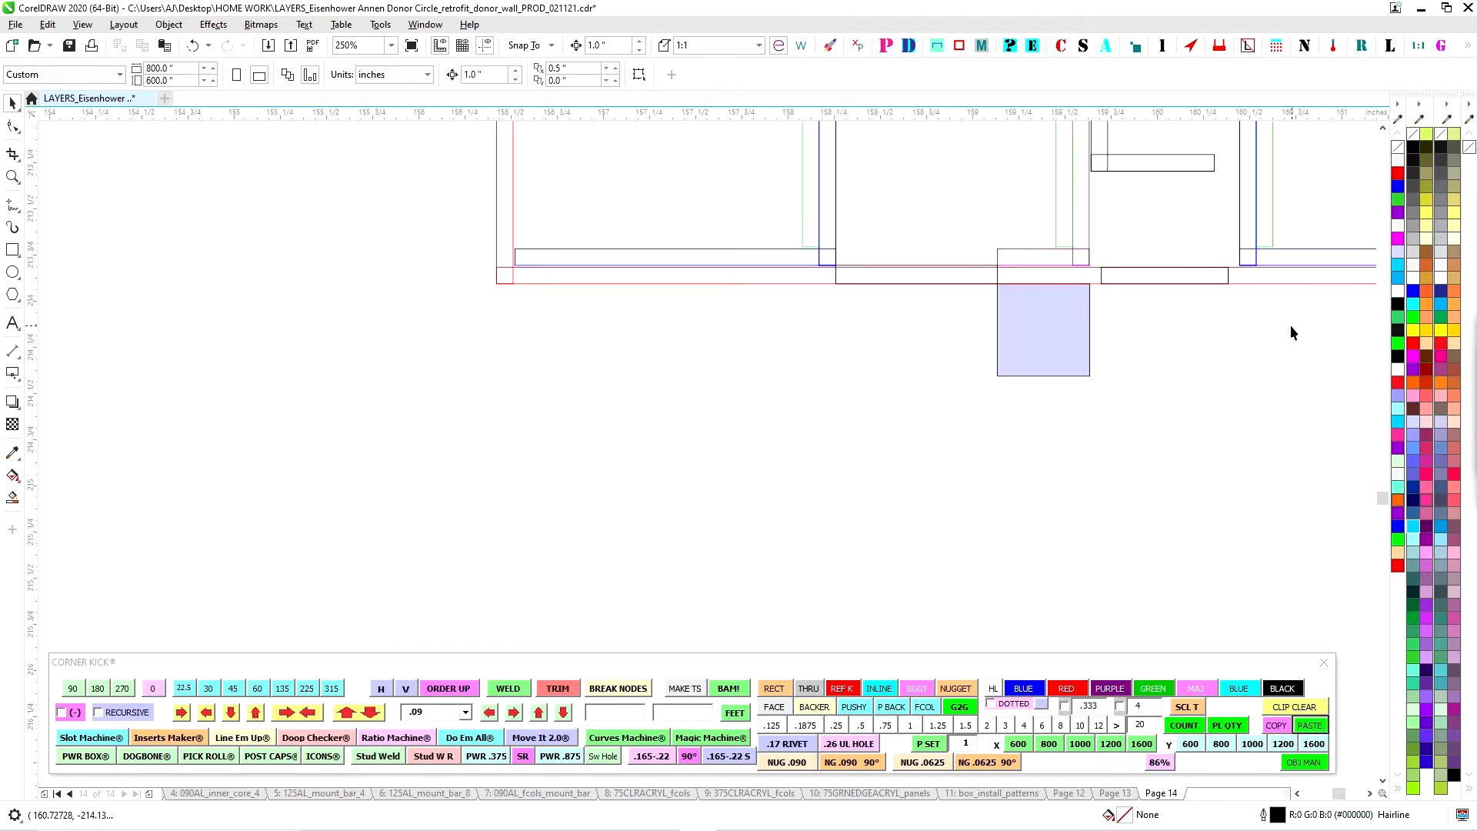
pyautogui.click(1067, 285)
pyautogui.scroll(2, 1068, 283)
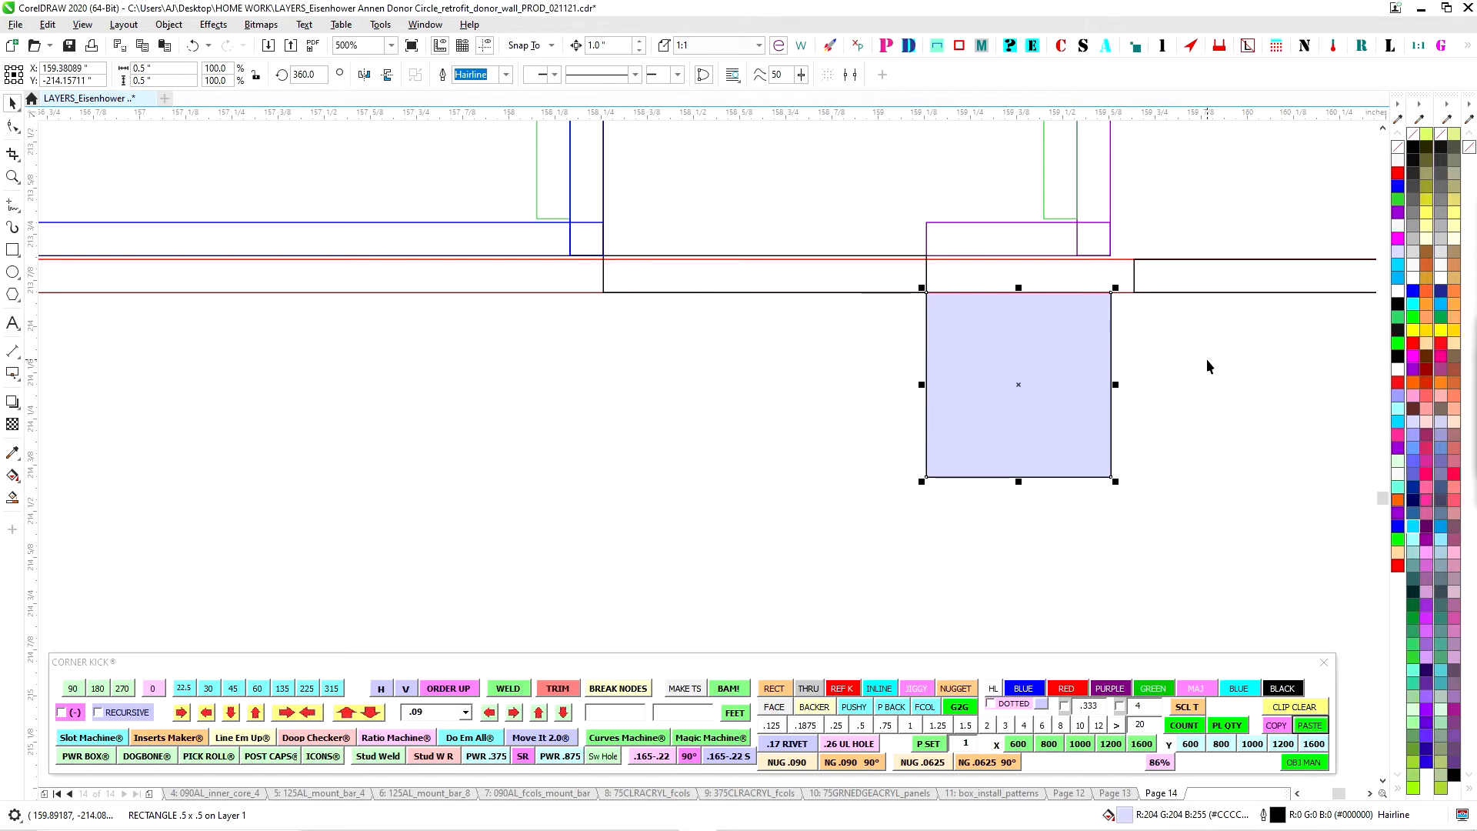
# Try nudging the square to the right, undo the nudge, and check its corner alignment with the flange
pyautogui.press('Right')
pyautogui.hotkey('ctrl', 'z')
pyautogui.moveTo(1059, 333)
pyautogui.mouseDown()
pyautogui.moveTo(1100, 406)
pyautogui.moveTo(1020, 293)
pyautogui.moveTo(1031, 344)
pyautogui.mouseUp()
pyautogui.moveTo(941, 341); pyautogui.dragTo(927, 292)
pyautogui.scroll(2, 928, 287)
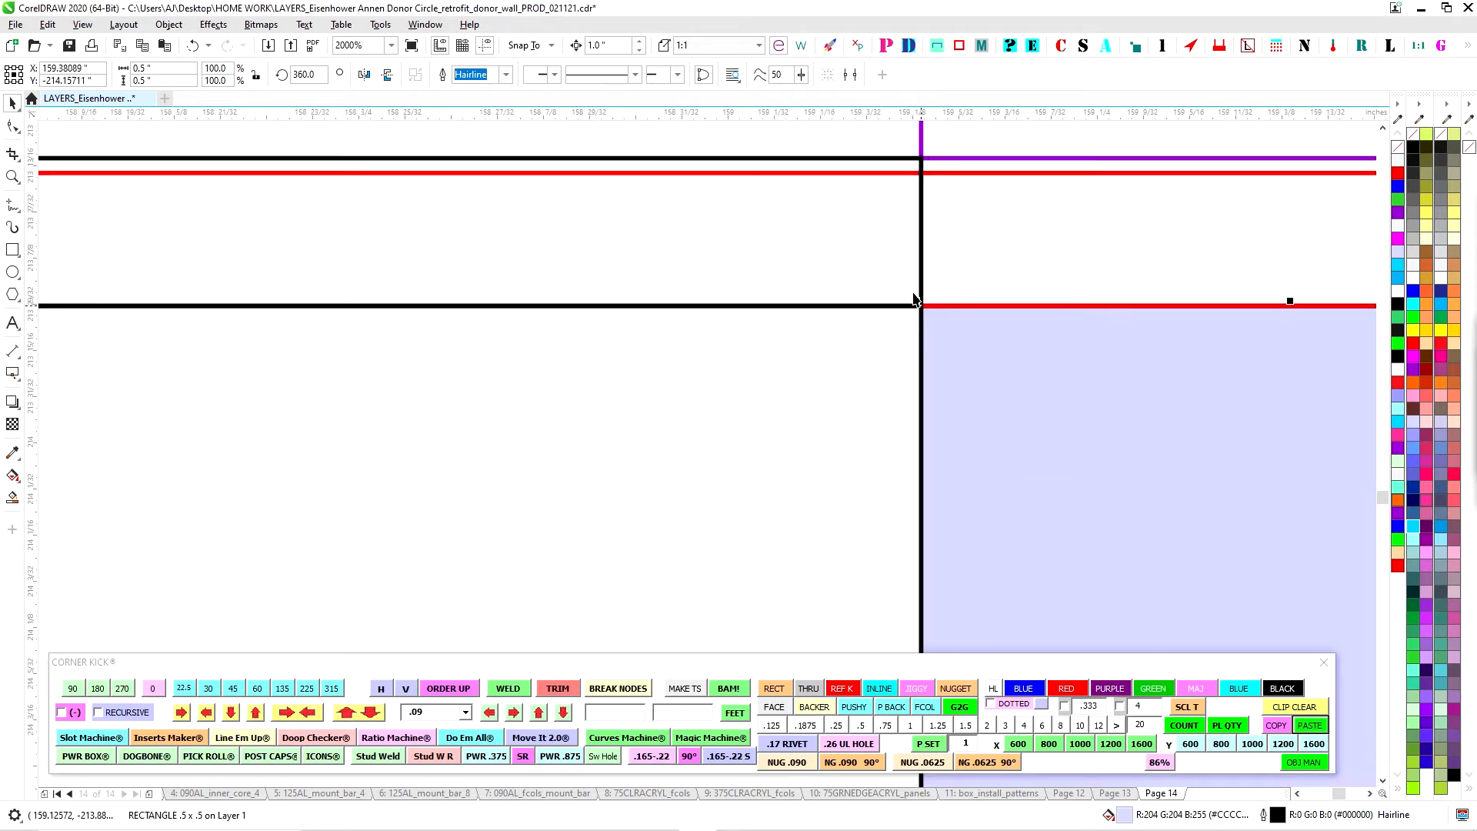
pyautogui.scroll(-2, 923, 277)
pyautogui.scroll(-1, 1143, 408)
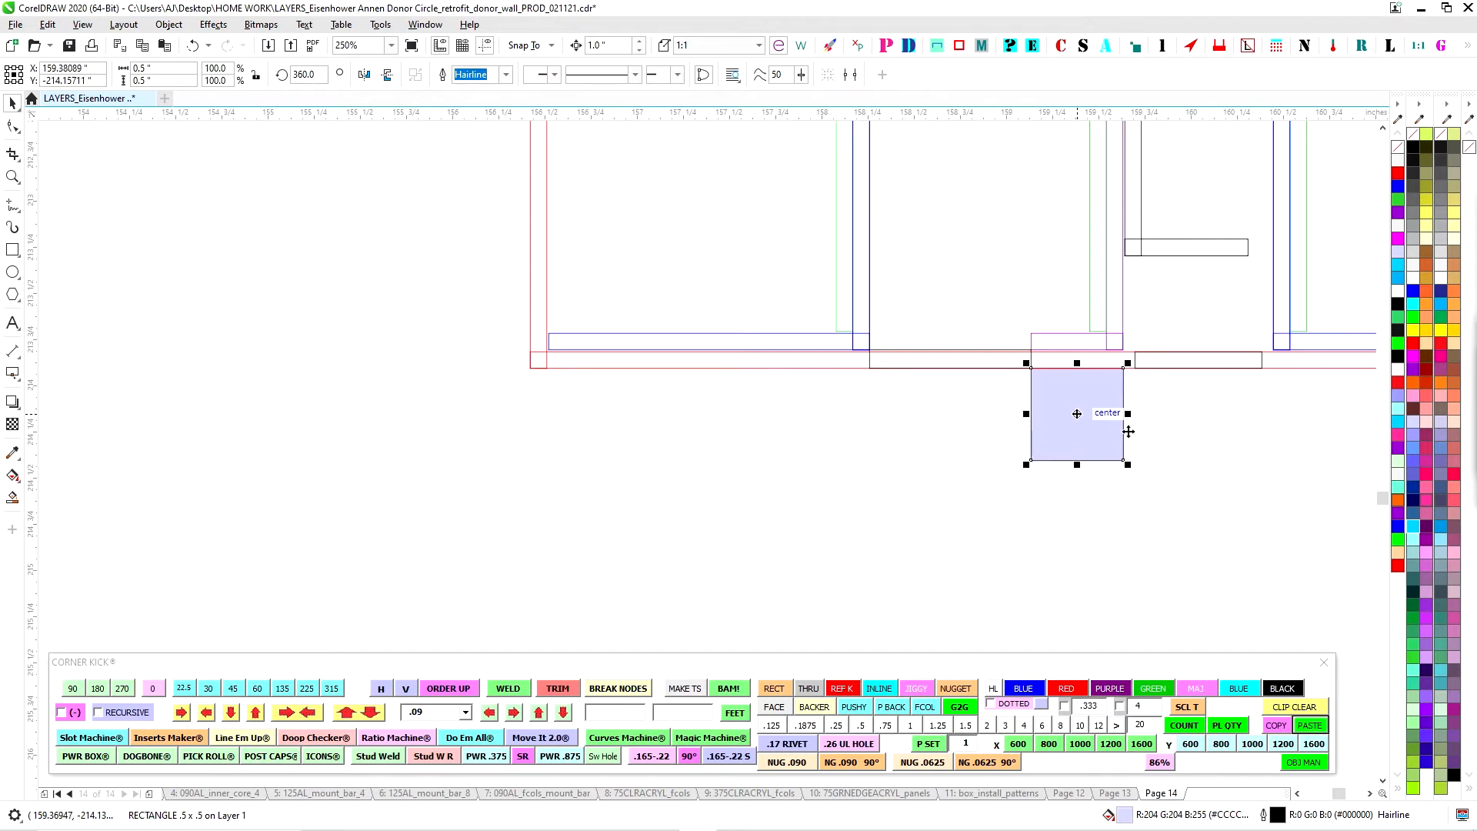
pyautogui.scroll(2, 1094, 381)
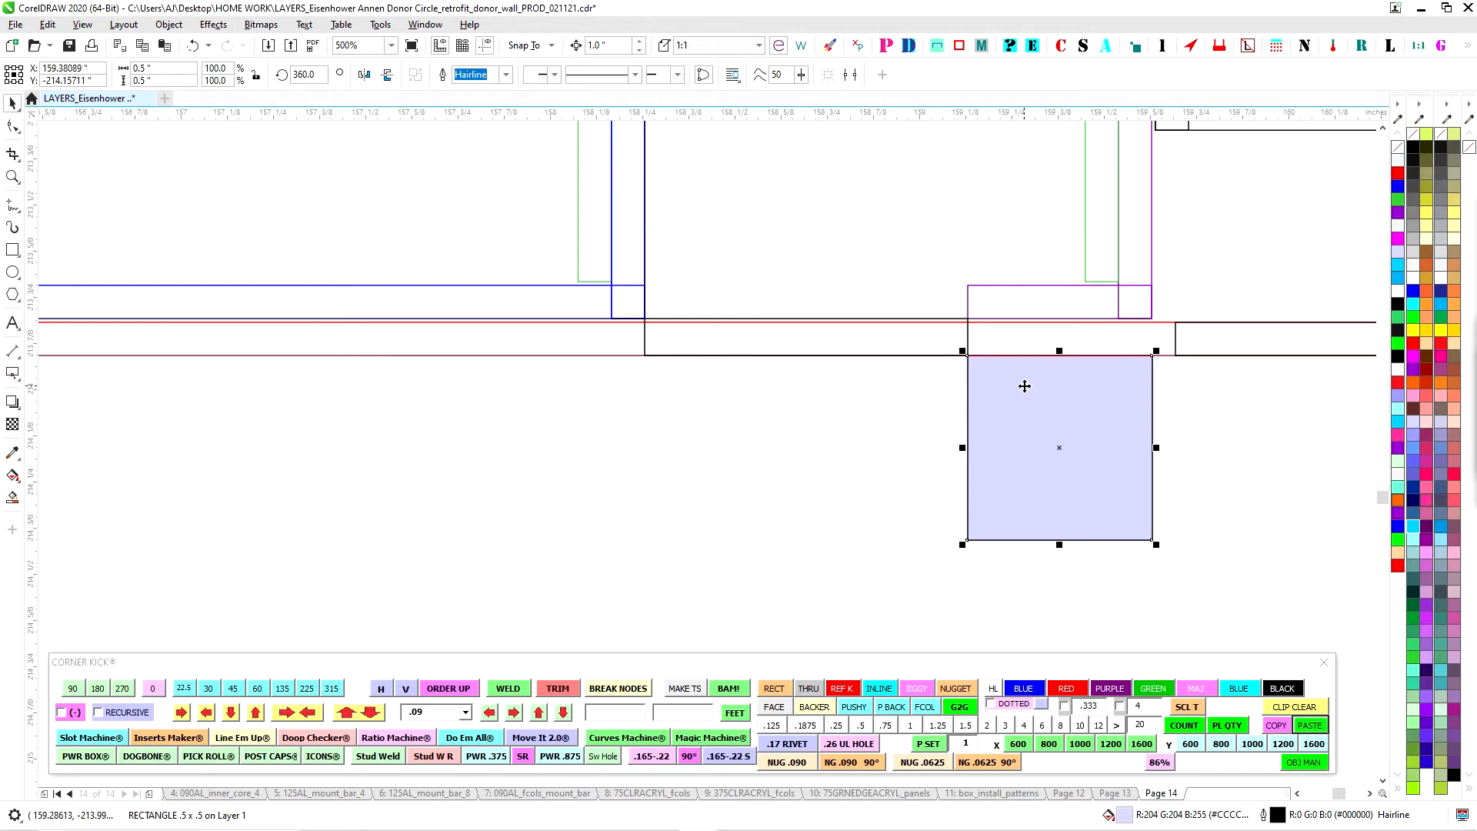
pyautogui.scroll(-2, 1051, 392)
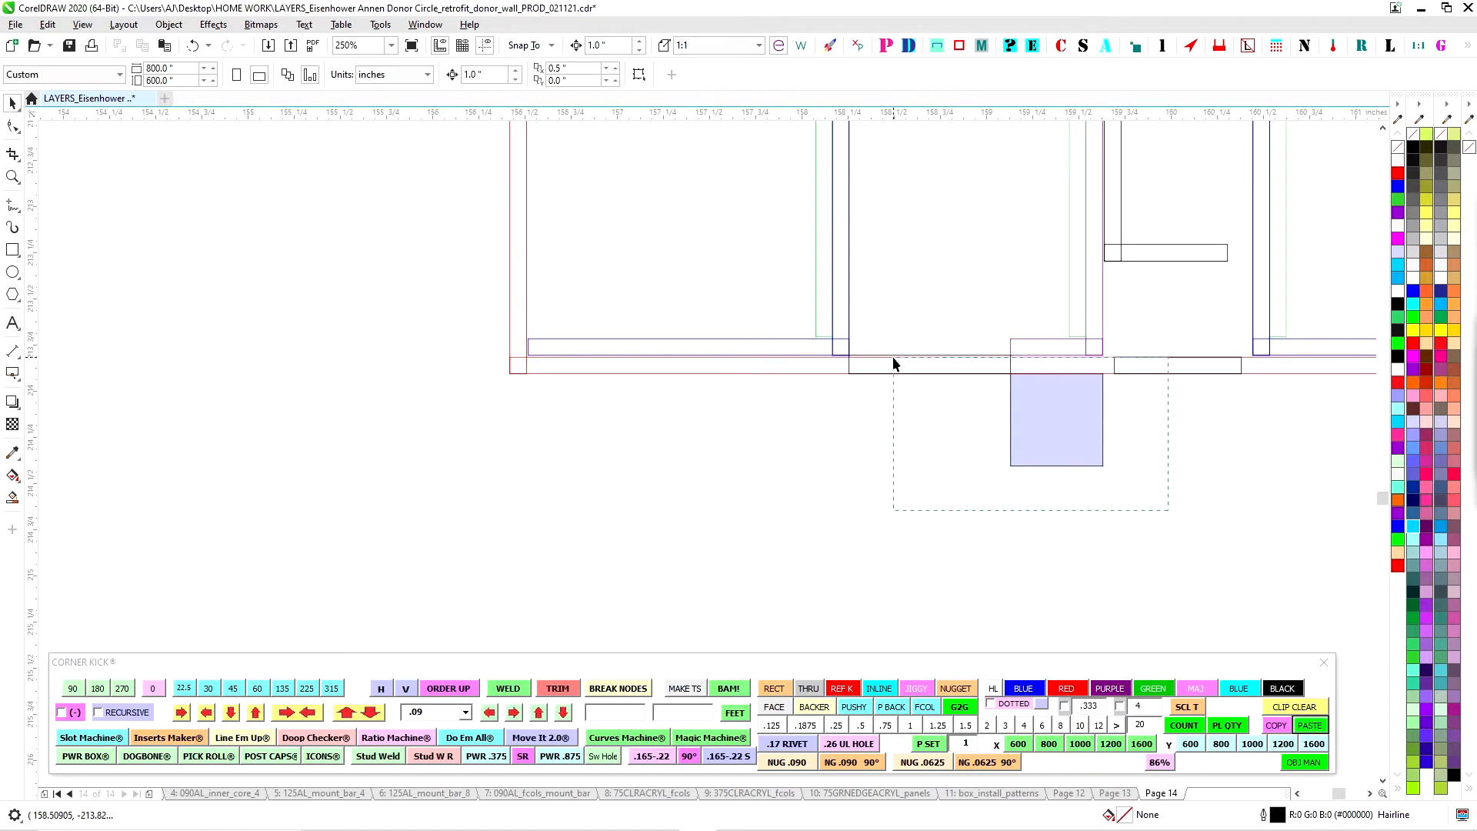
# Move the right-hand 96 x 0.5-inch bar up onto the right BTM panel, between its two cyan strips
pyautogui.scroll(-4, 1065, 418)
pyautogui.moveTo(913, 504); pyautogui.dragTo(1368, 415)
pyautogui.scroll(1, 617, 380)
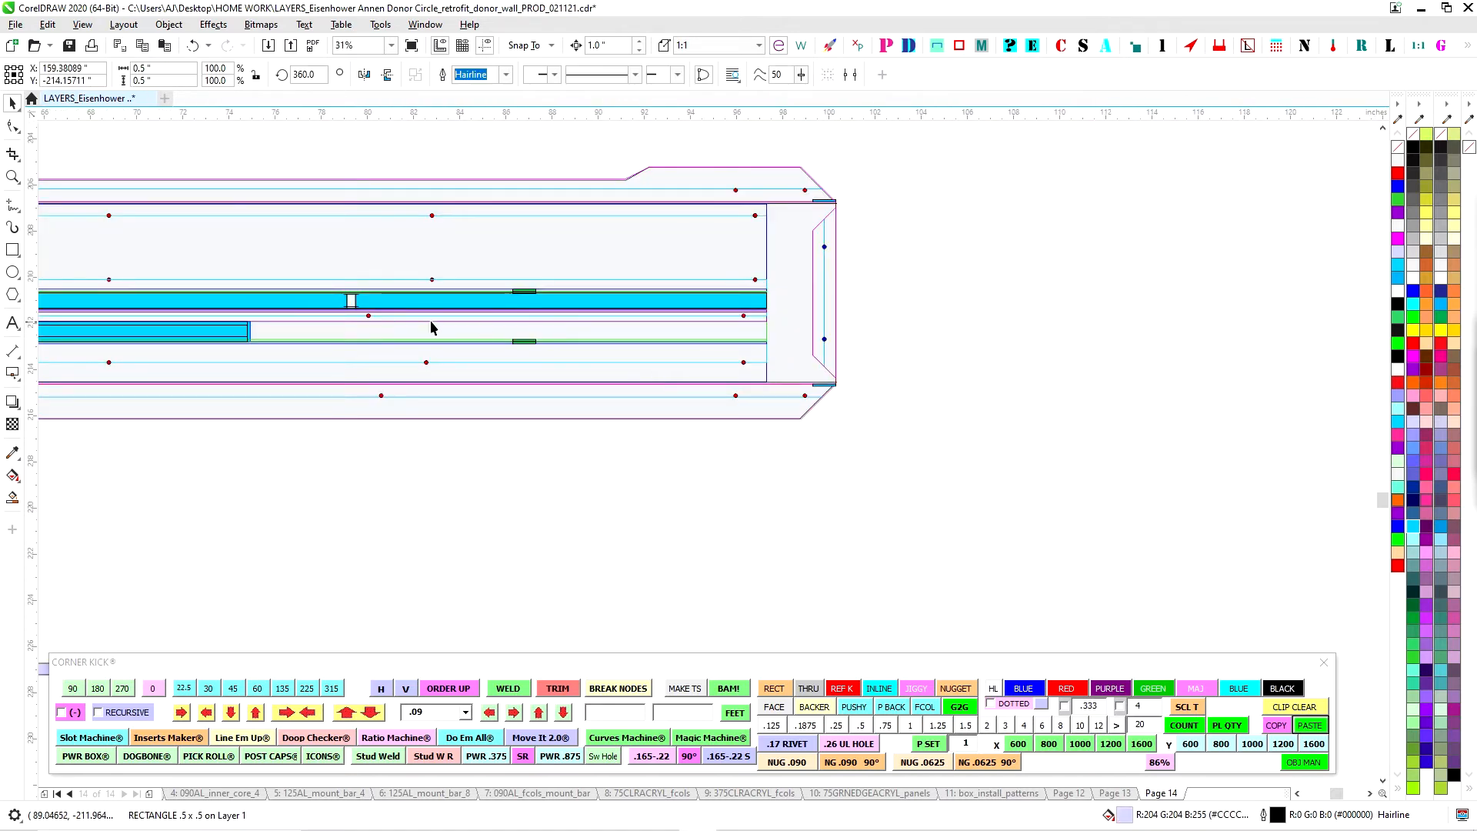
pyautogui.scroll(-1, 756, 331)
pyautogui.click(703, 497)
pyautogui.scroll(1, 716, 489)
pyautogui.moveTo(730, 509); pyautogui.dragTo(815, 165)
# Move the left-hand 96 x 0.5-inch bar up onto the left BTM panel, between its two cyan strips
pyautogui.scroll(-1, 815, 165)
pyautogui.moveTo(809, 247); pyautogui.dragTo(992, 350)
pyautogui.scroll(2, 485, 269)
pyautogui.moveTo(640, 398); pyautogui.dragTo(1287, 426)
pyautogui.click(933, 638)
pyautogui.moveTo(933, 637); pyautogui.dragTo(899, 281)
# Save the drawing and switch to Page 12
pyautogui.scroll(-5, 874, 455)
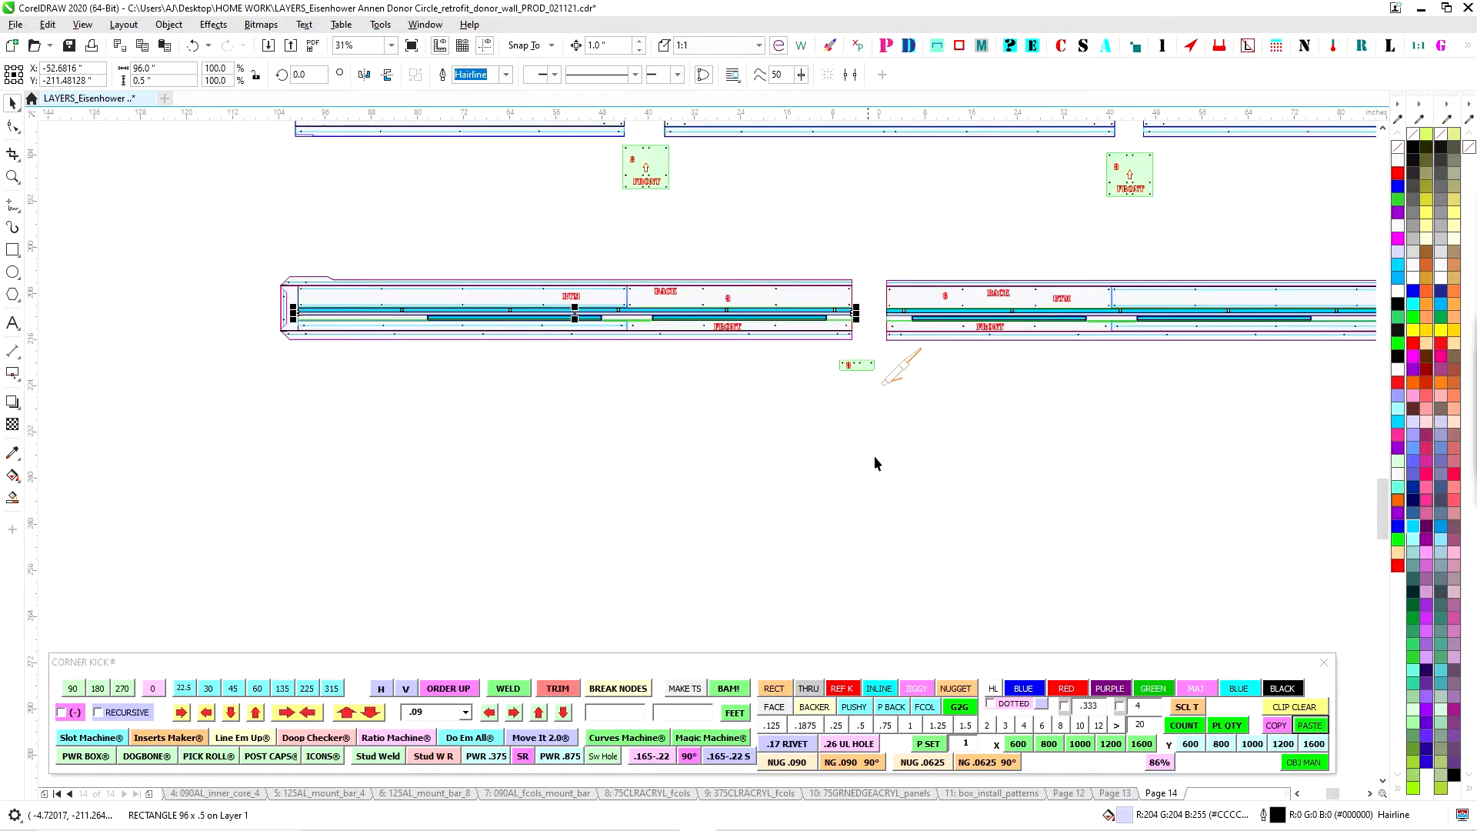
pyautogui.scroll(5, 752, 400)
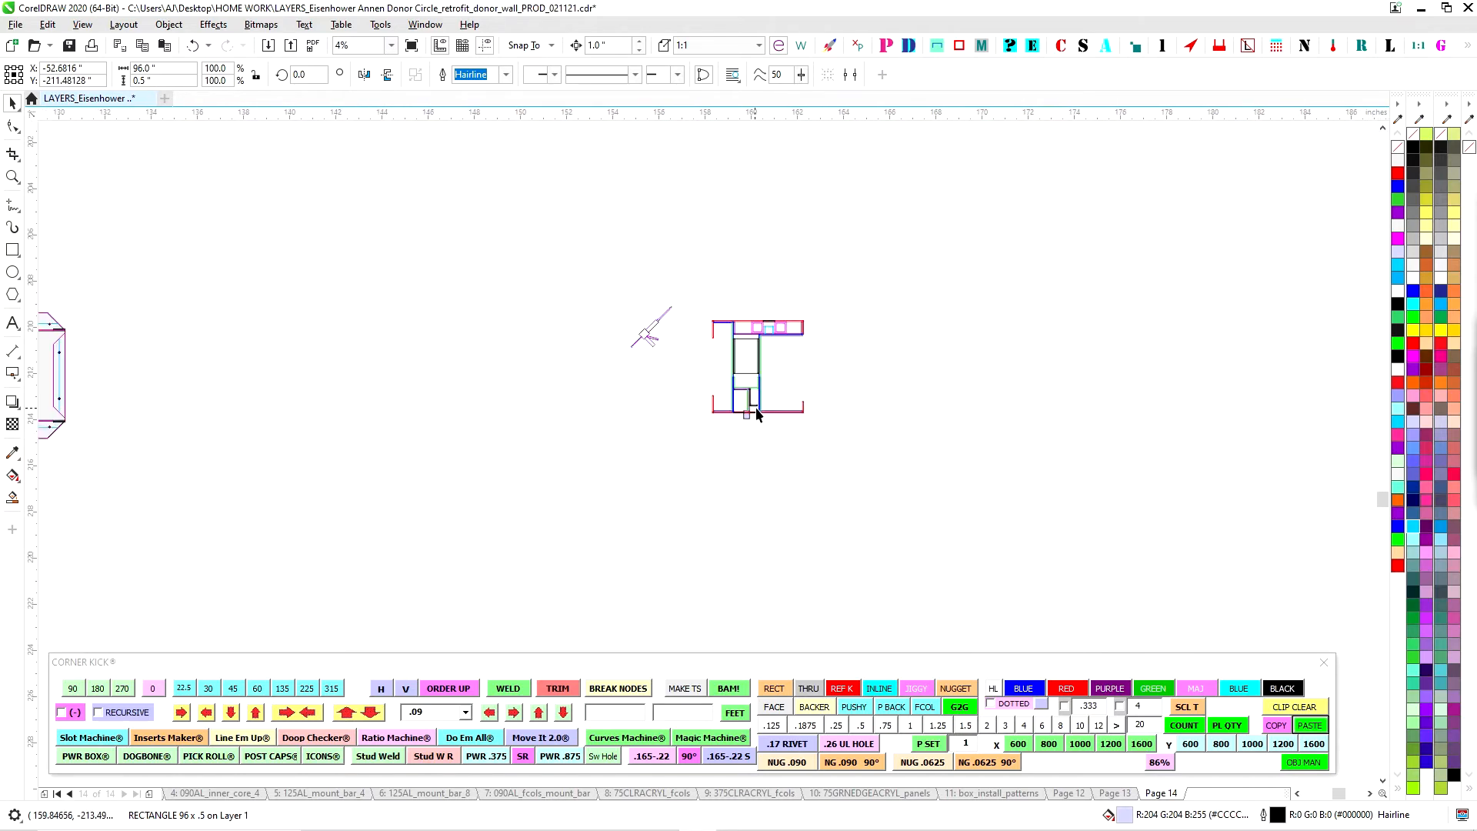
pyautogui.scroll(-3, 823, 359)
pyautogui.scroll(3, 772, 335)
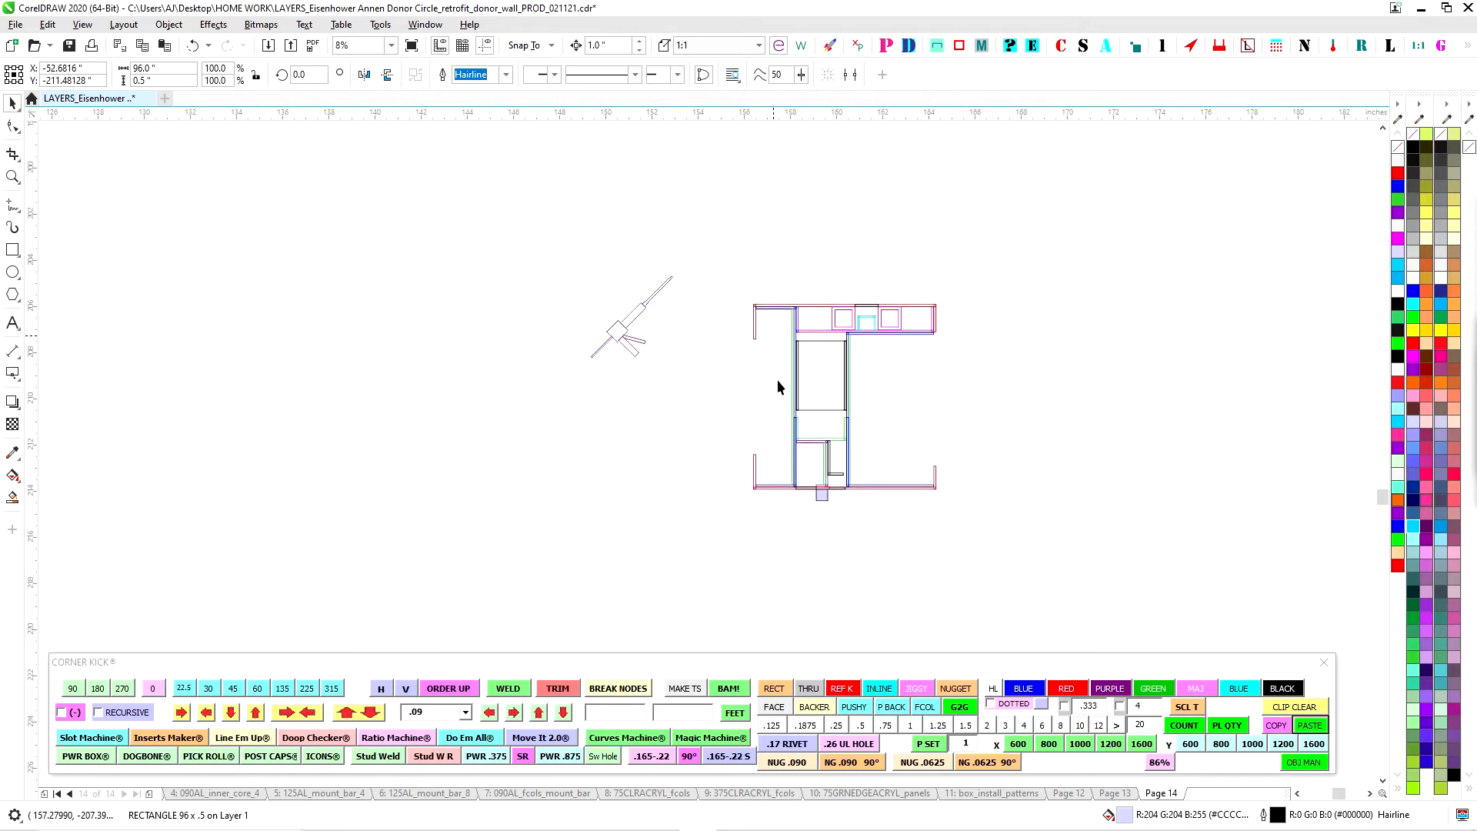
pyautogui.scroll(-3, 668, 460)
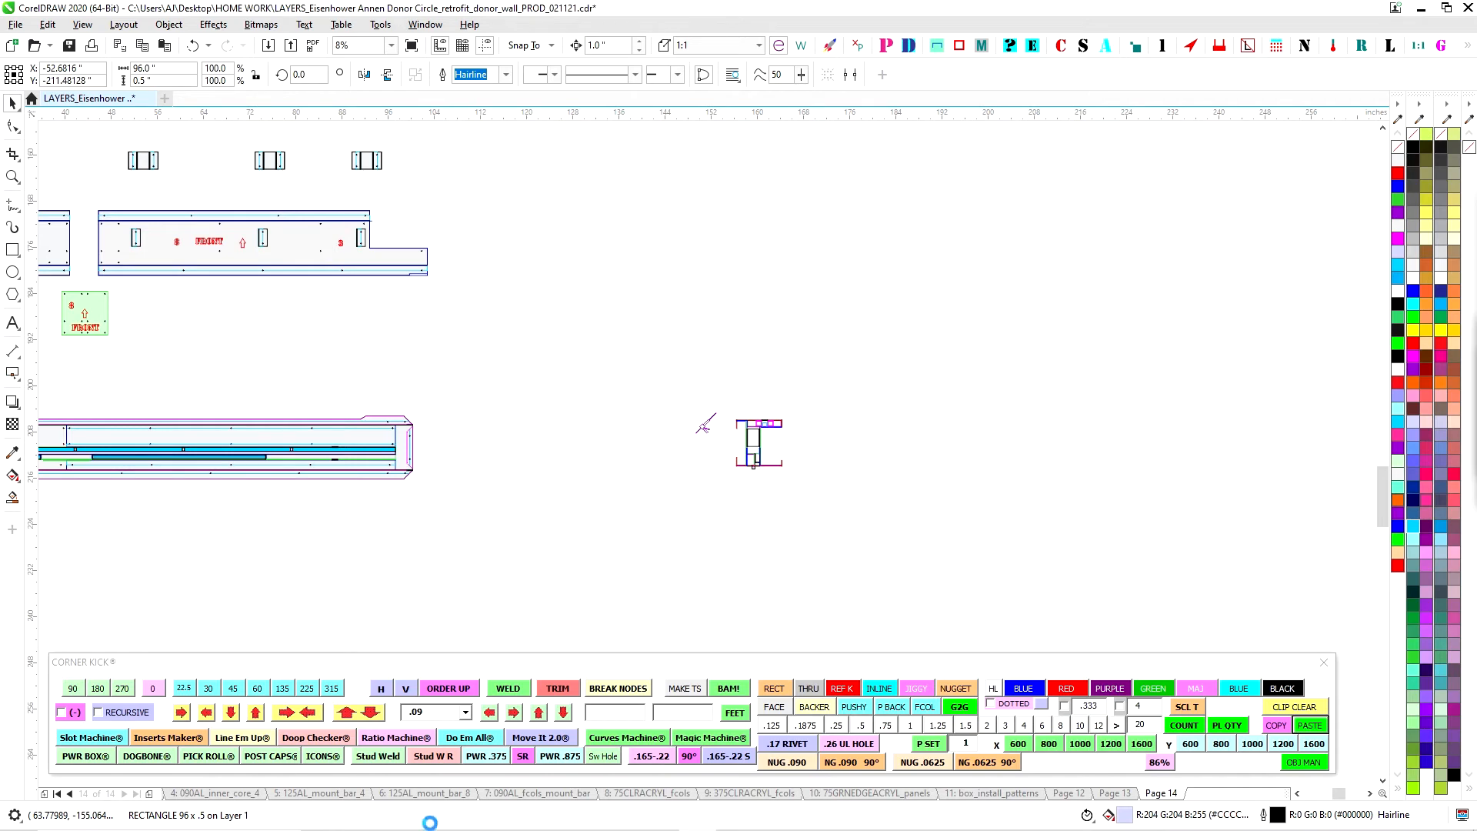
pyautogui.hotkey('ctrl', 's')
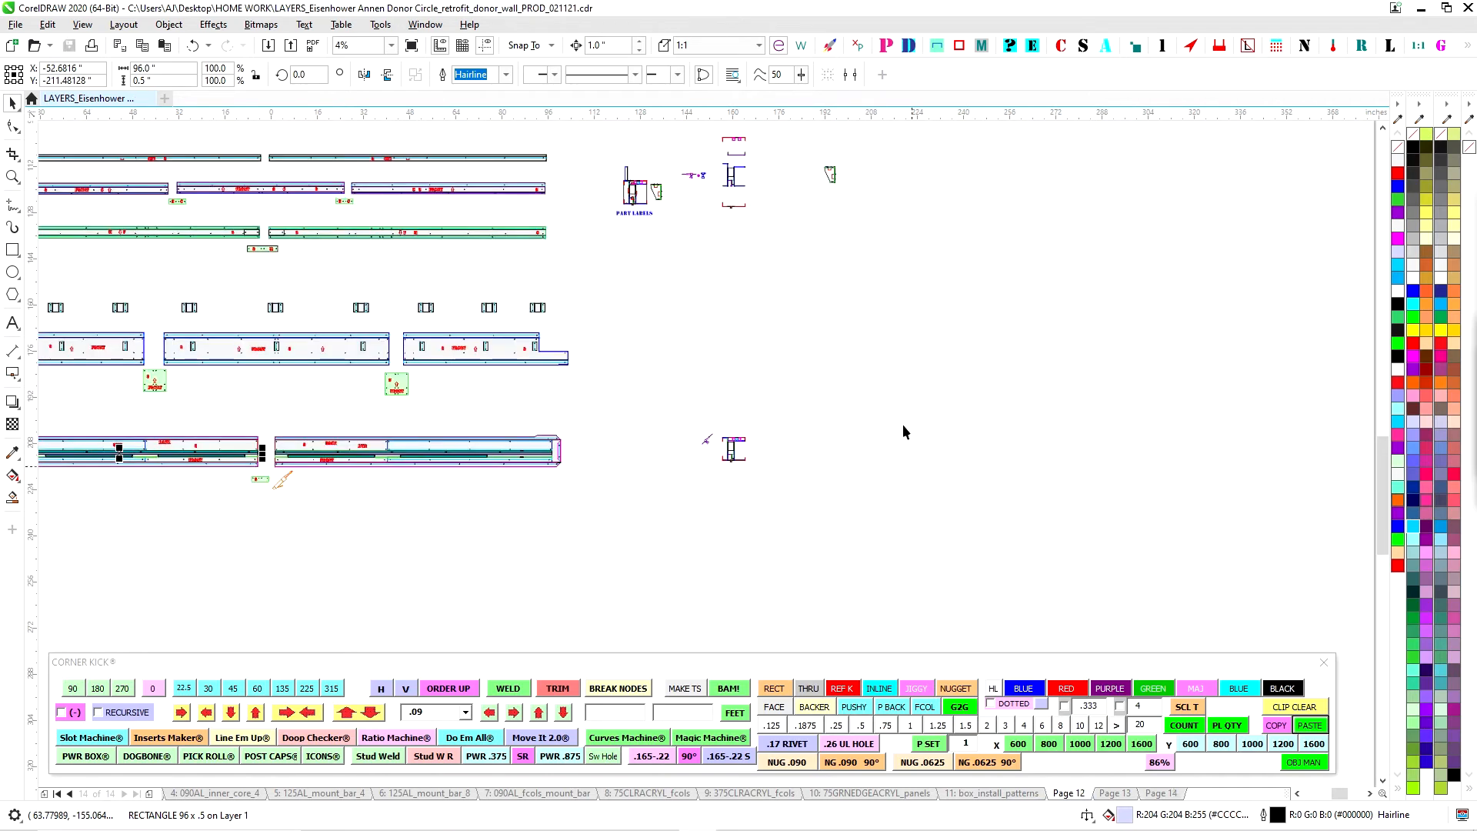
# Examine the "EDUCATION FOR THE 21st CENTURY" panels and their mirrored versions, hole patterns and part marks
pyautogui.scroll(-1, 674, 301)
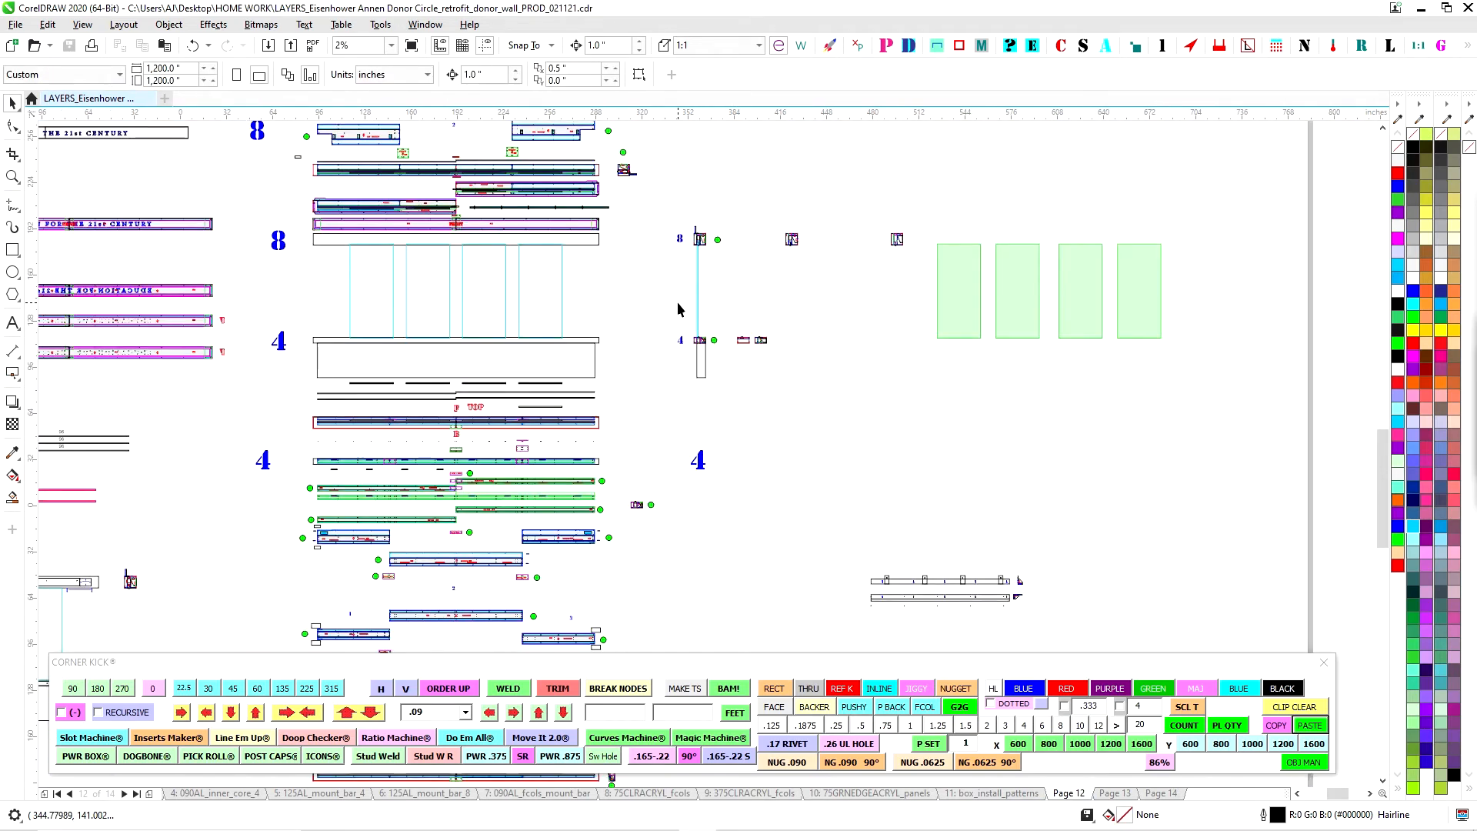
pyautogui.moveTo(678, 303); pyautogui.dragTo(1064, 313)
pyautogui.scroll(4, 455, 356)
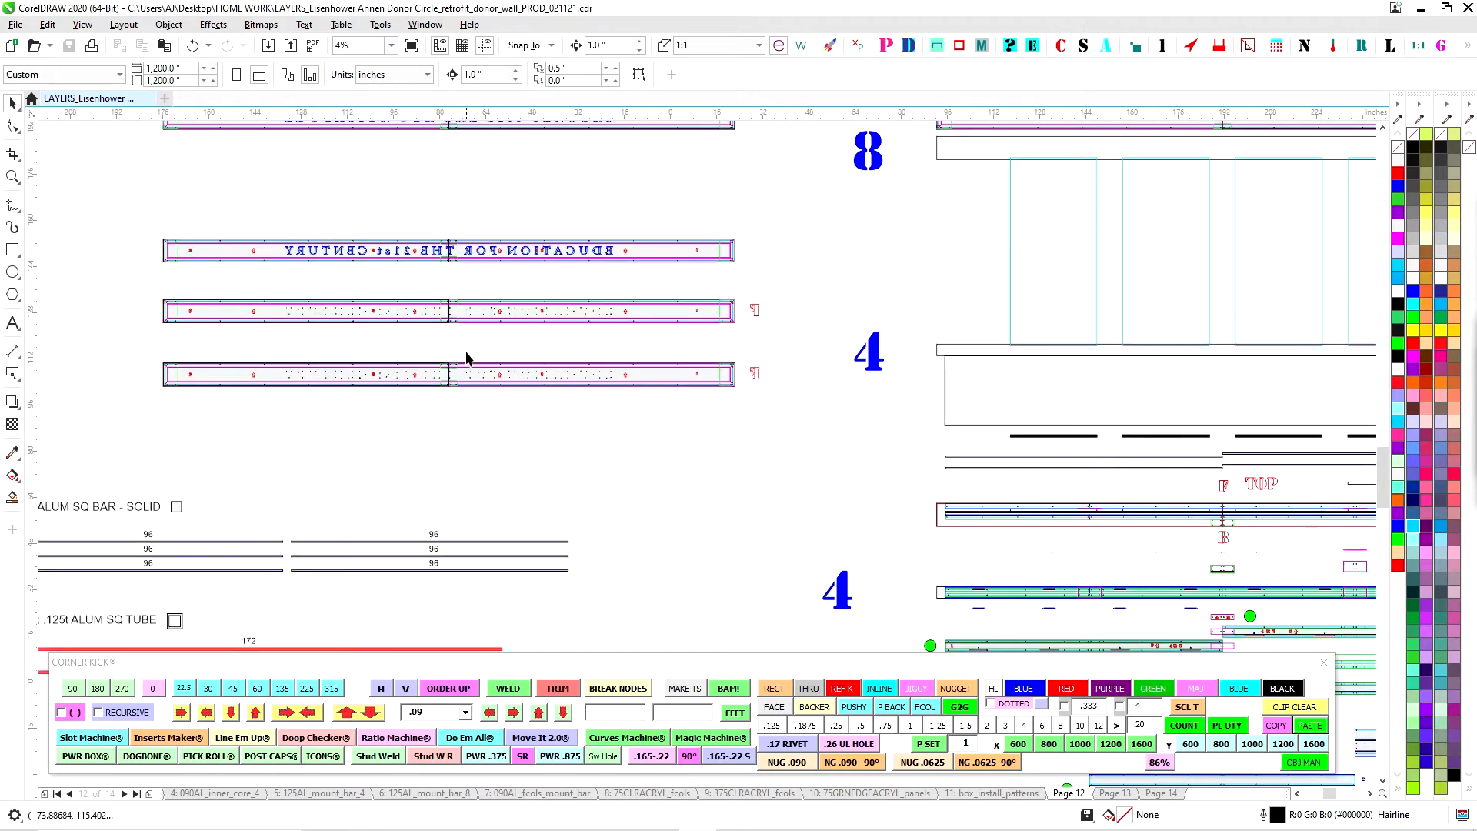
pyautogui.moveTo(612, 331); pyautogui.dragTo(752, 323)
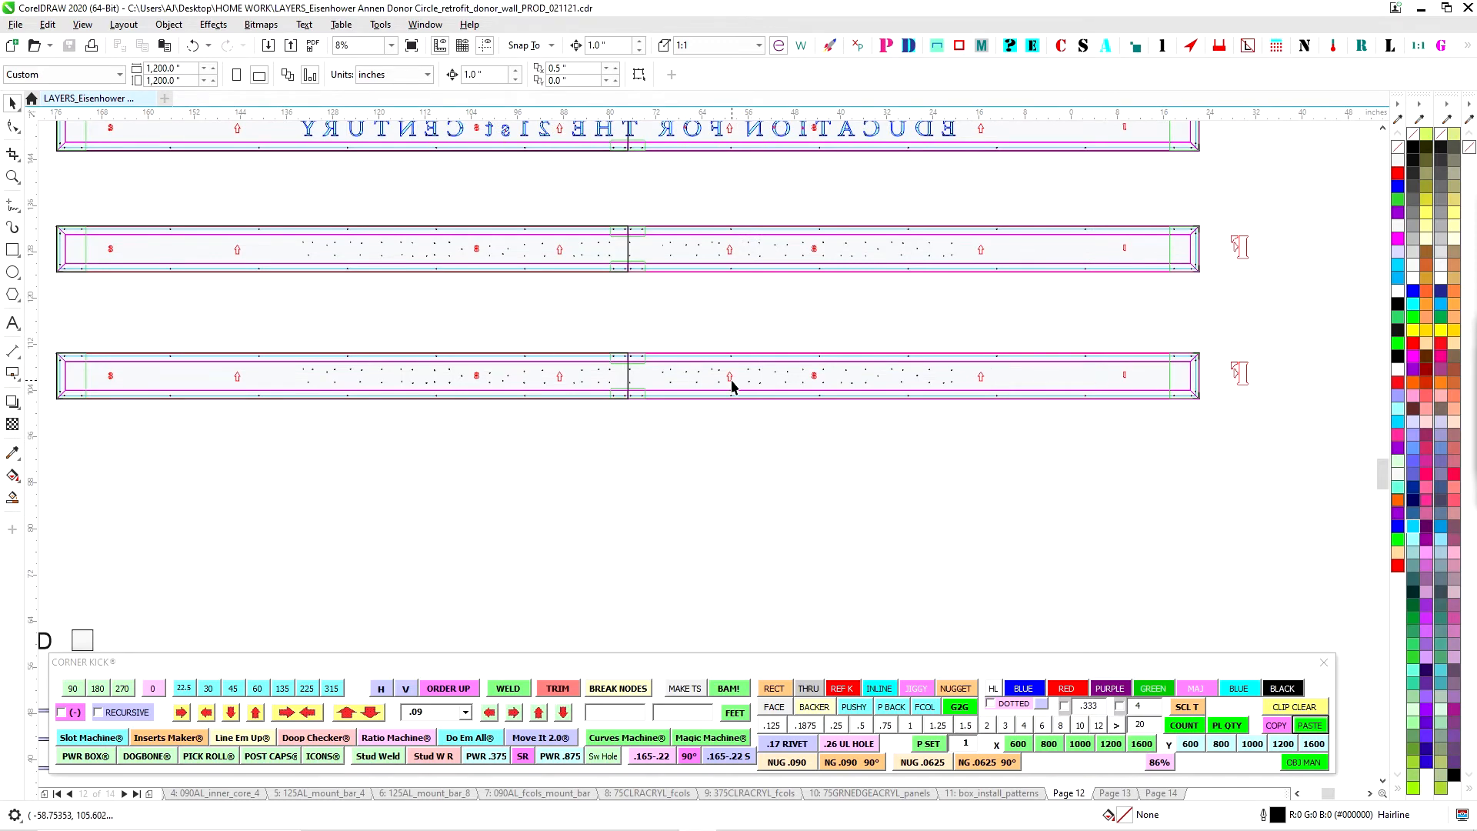
pyautogui.scroll(4, 731, 386)
pyautogui.scroll(-4, 745, 309)
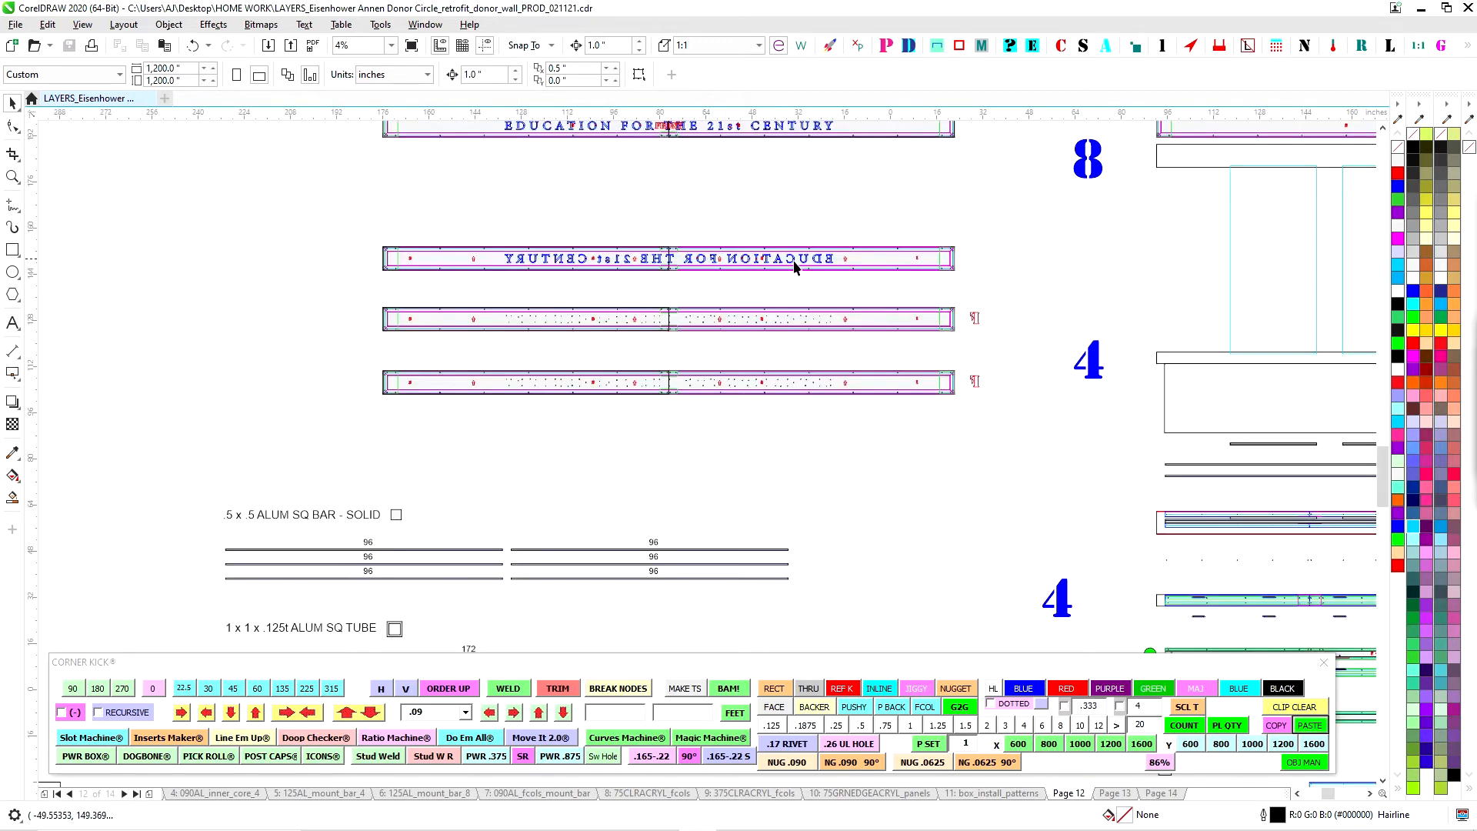
pyautogui.scroll(2, 916, 389)
pyautogui.moveTo(919, 338); pyautogui.dragTo(962, 446)
pyautogui.scroll(-1, 961, 447)
pyautogui.scroll(2, 507, 426)
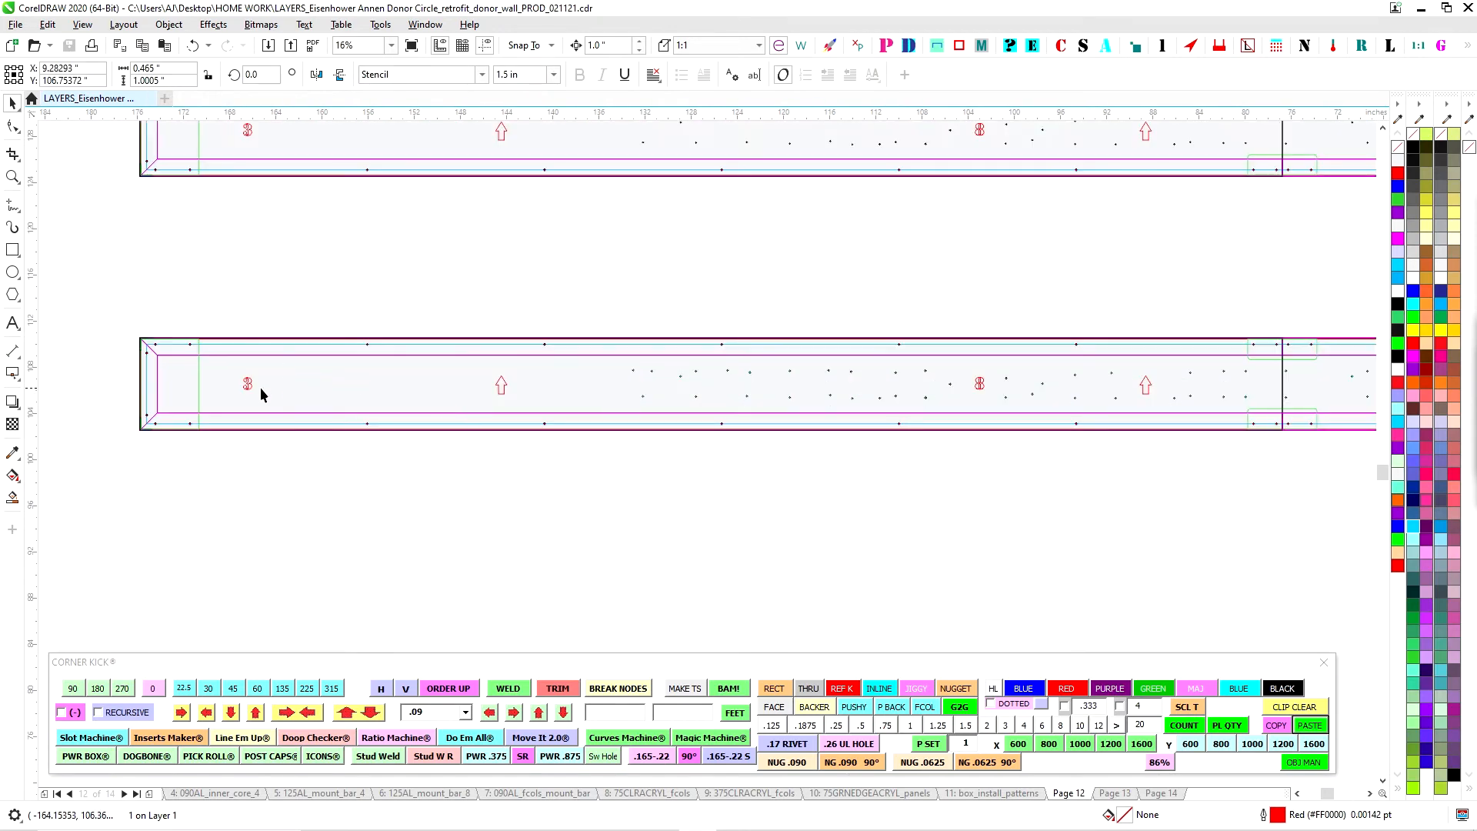
pyautogui.scroll(-3, 472, 442)
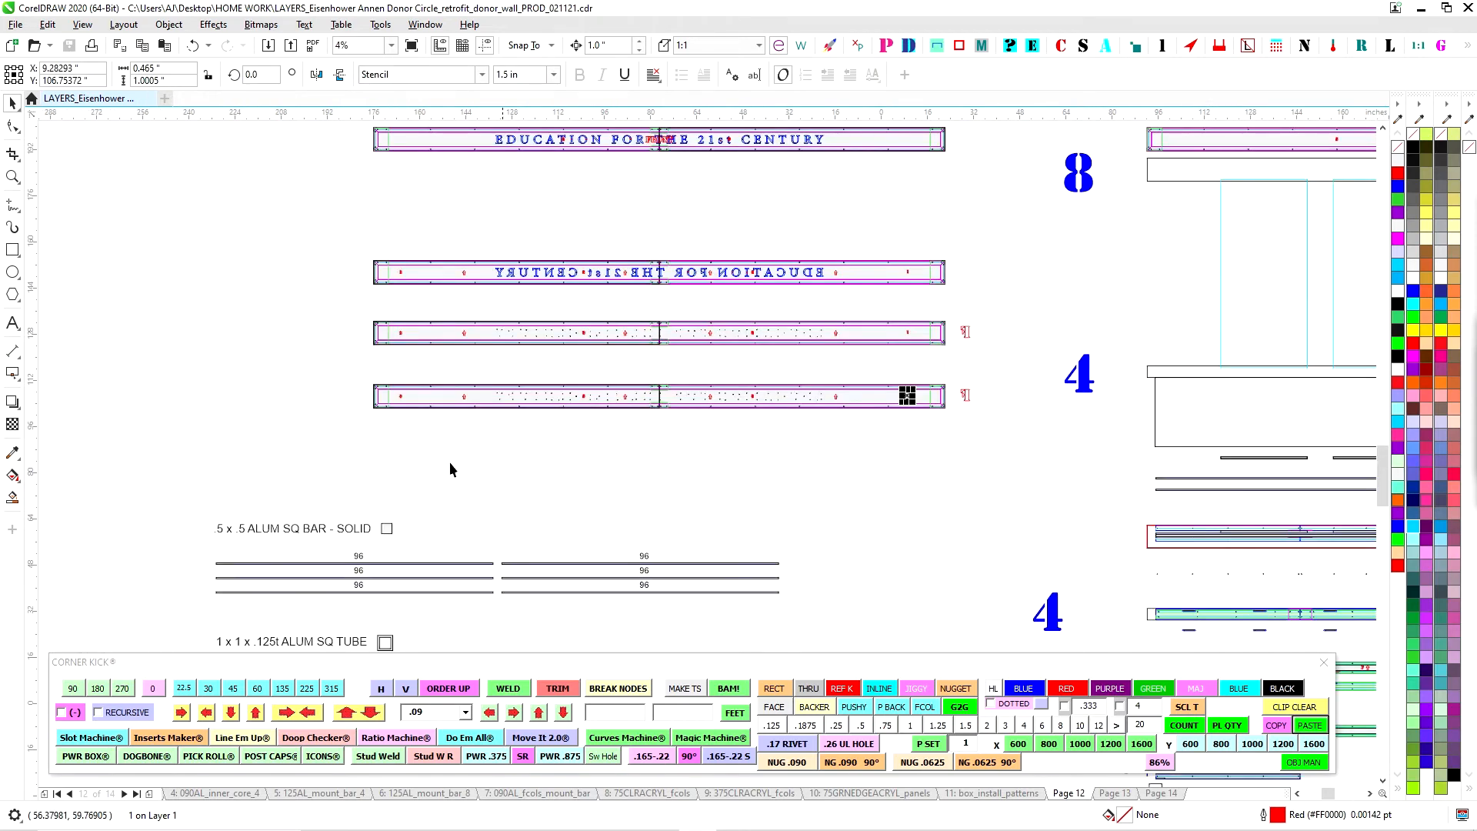
pyautogui.moveTo(769, 475); pyautogui.dragTo(544, 595)
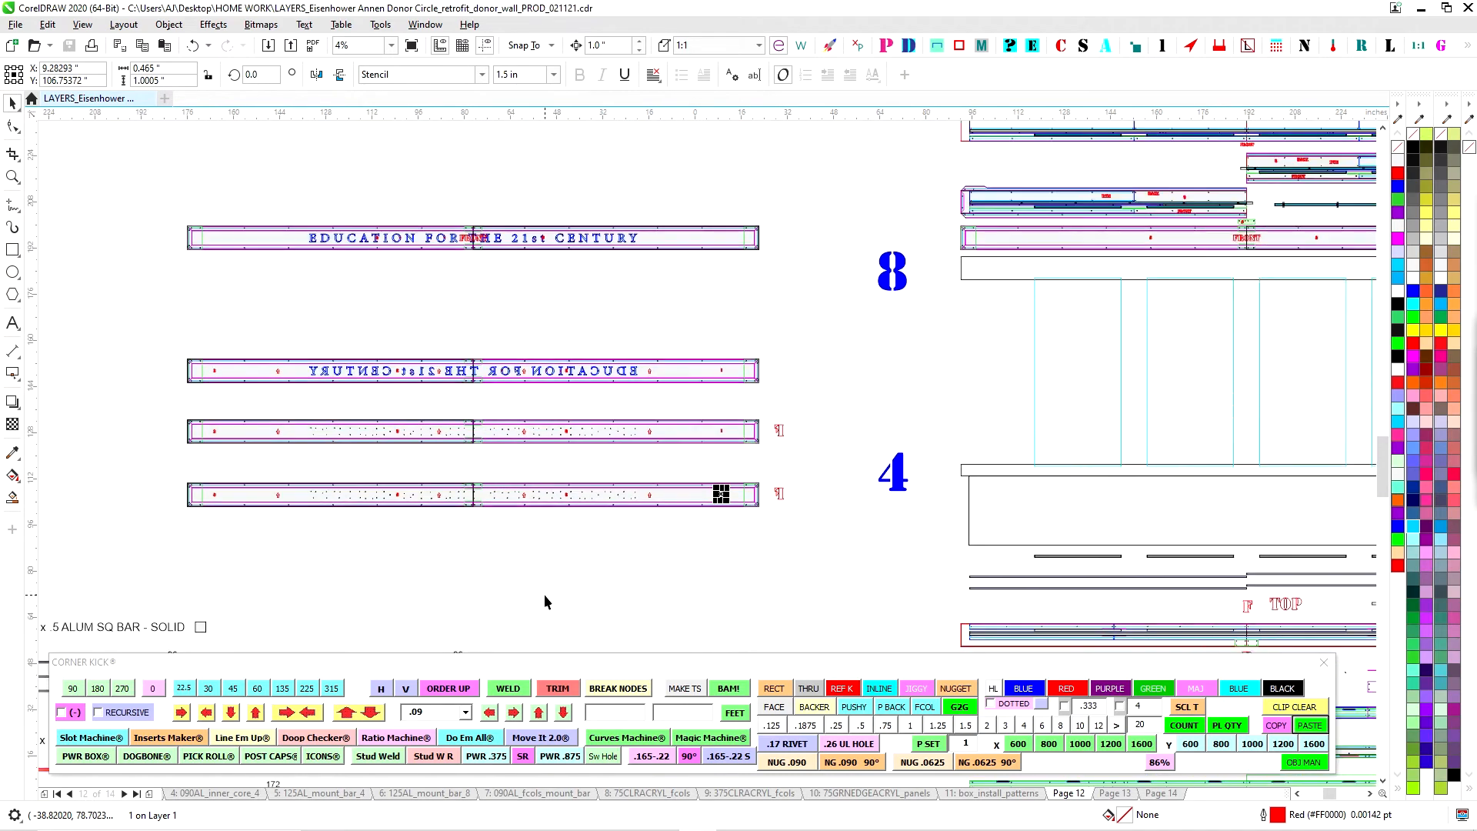
# Review the stacked panel layers, the "ANNENBERG HEALTH SCIENCES BUILDING" lettering with clamp marks, and the QTY 6 part
pyautogui.moveTo(742, 311); pyautogui.dragTo(353, 352)
pyautogui.moveTo(662, 255); pyautogui.dragTo(531, 427)
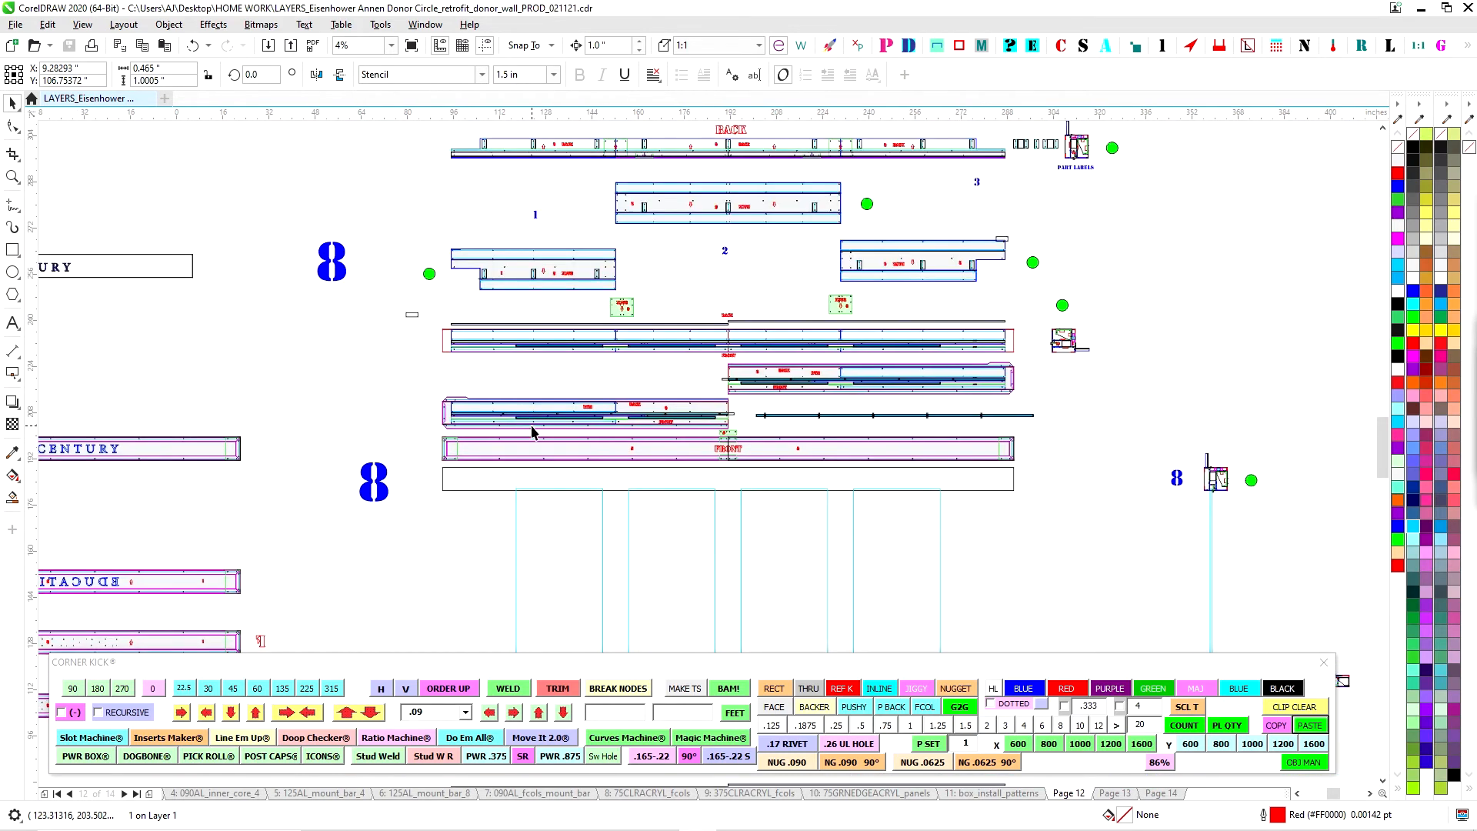
pyautogui.scroll(-1, 635, 242)
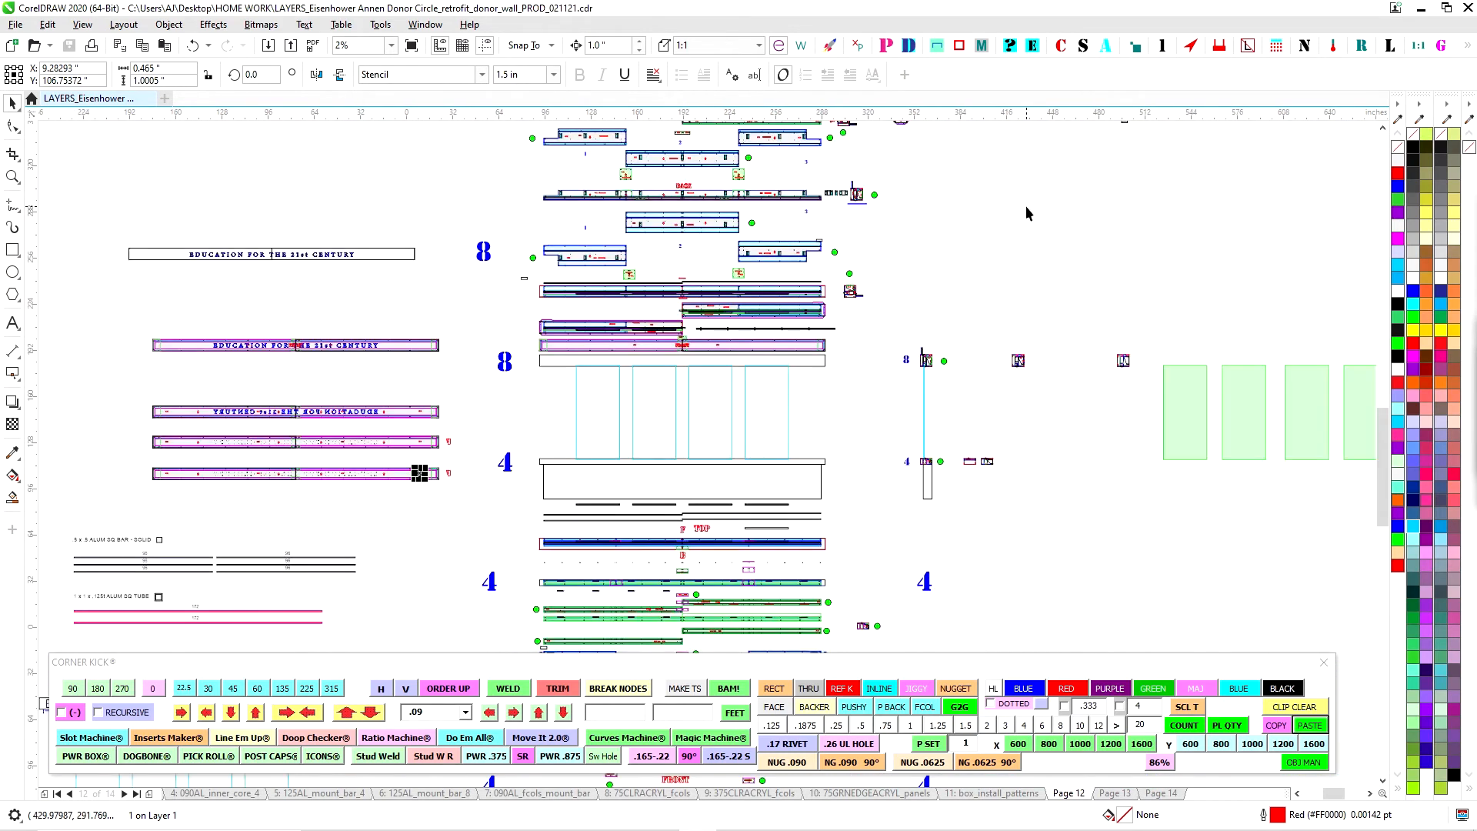
pyautogui.moveTo(1009, 276); pyautogui.dragTo(980, 500)
pyautogui.moveTo(1013, 288); pyautogui.dragTo(663, 430)
pyautogui.moveTo(786, 213); pyautogui.dragTo(856, 396)
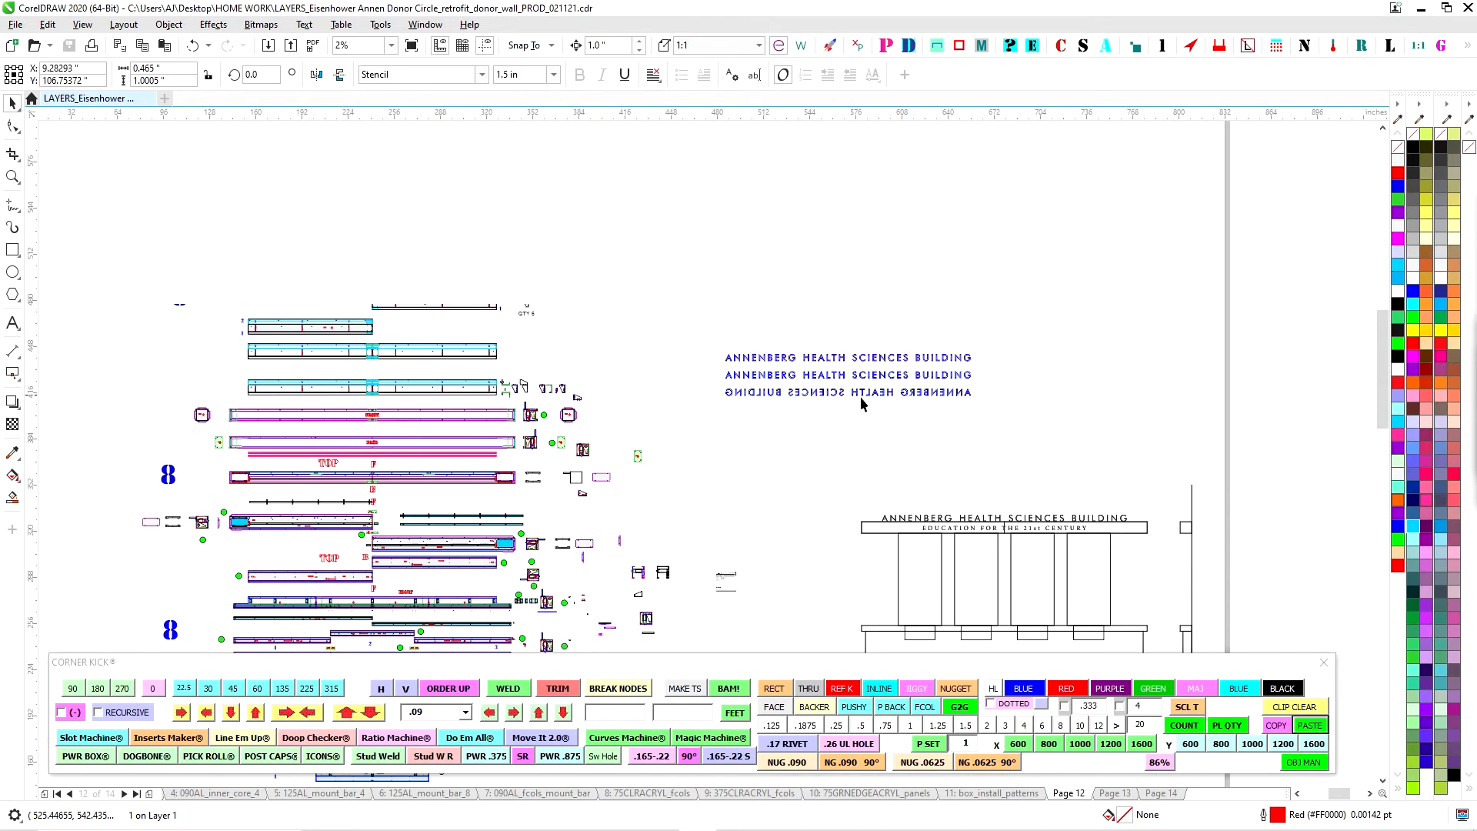
pyautogui.scroll(2, 782, 230)
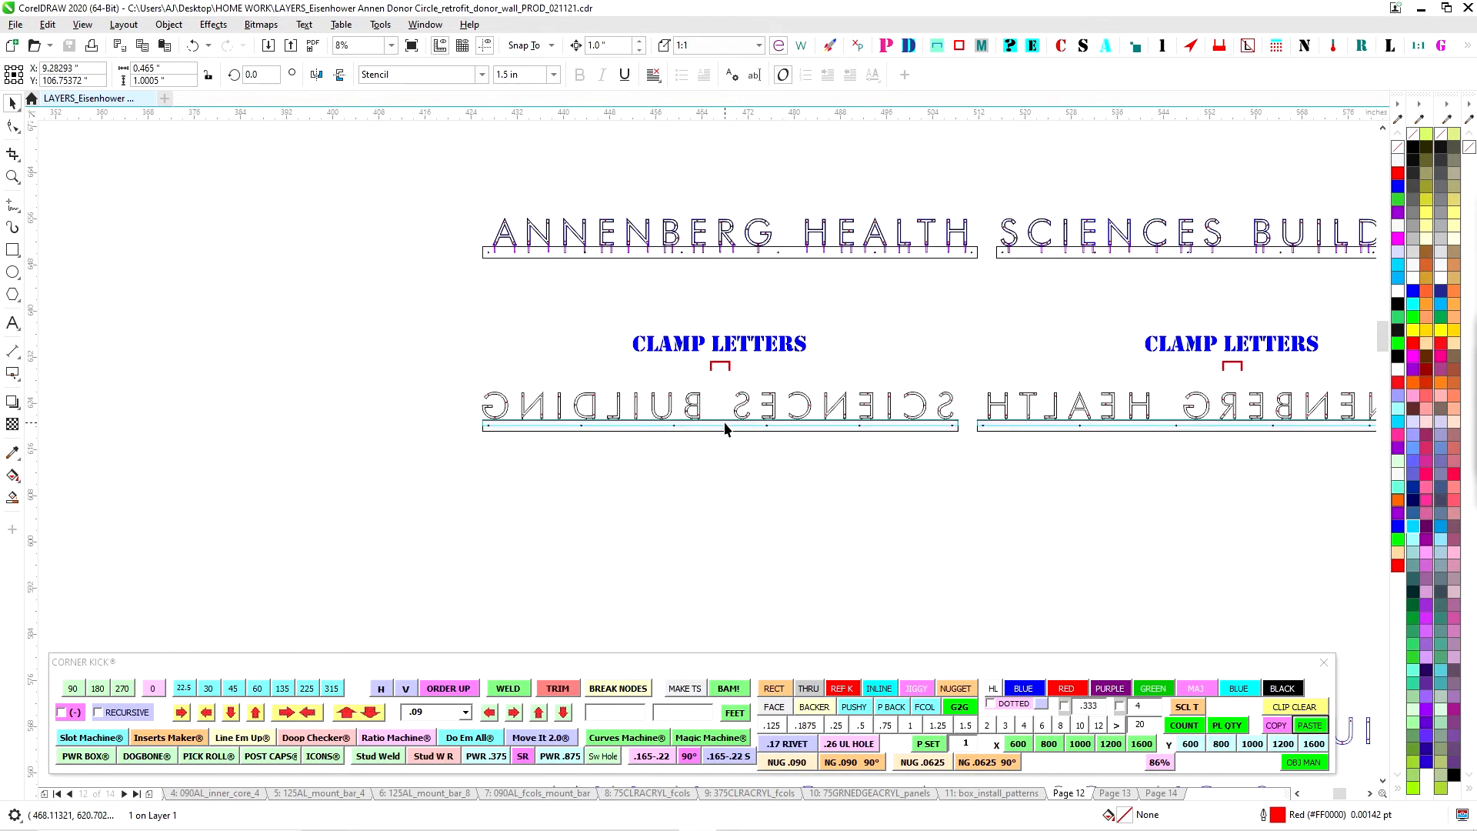
pyautogui.scroll(-1, 735, 423)
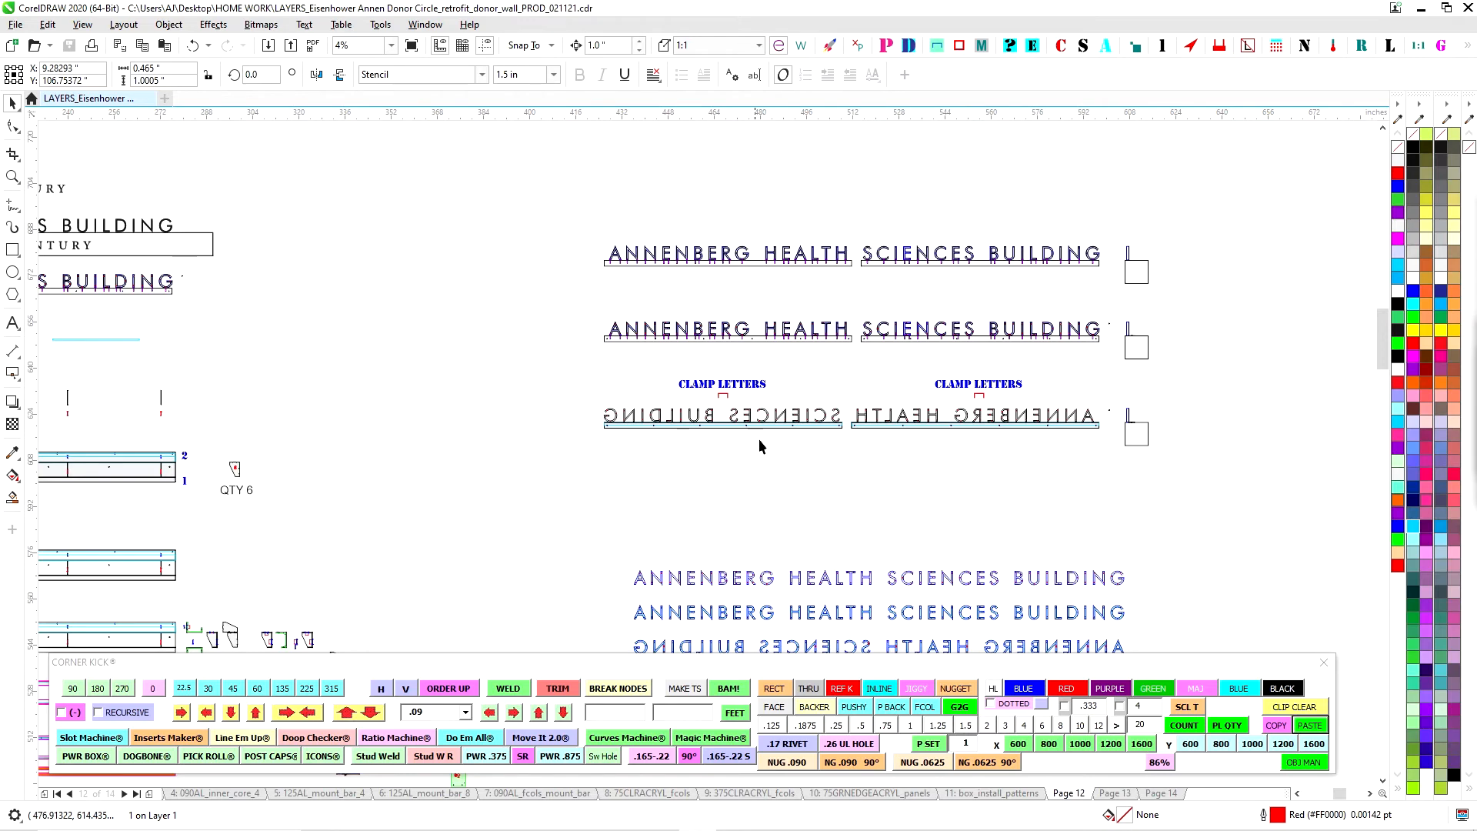
pyautogui.scroll(-1, 759, 441)
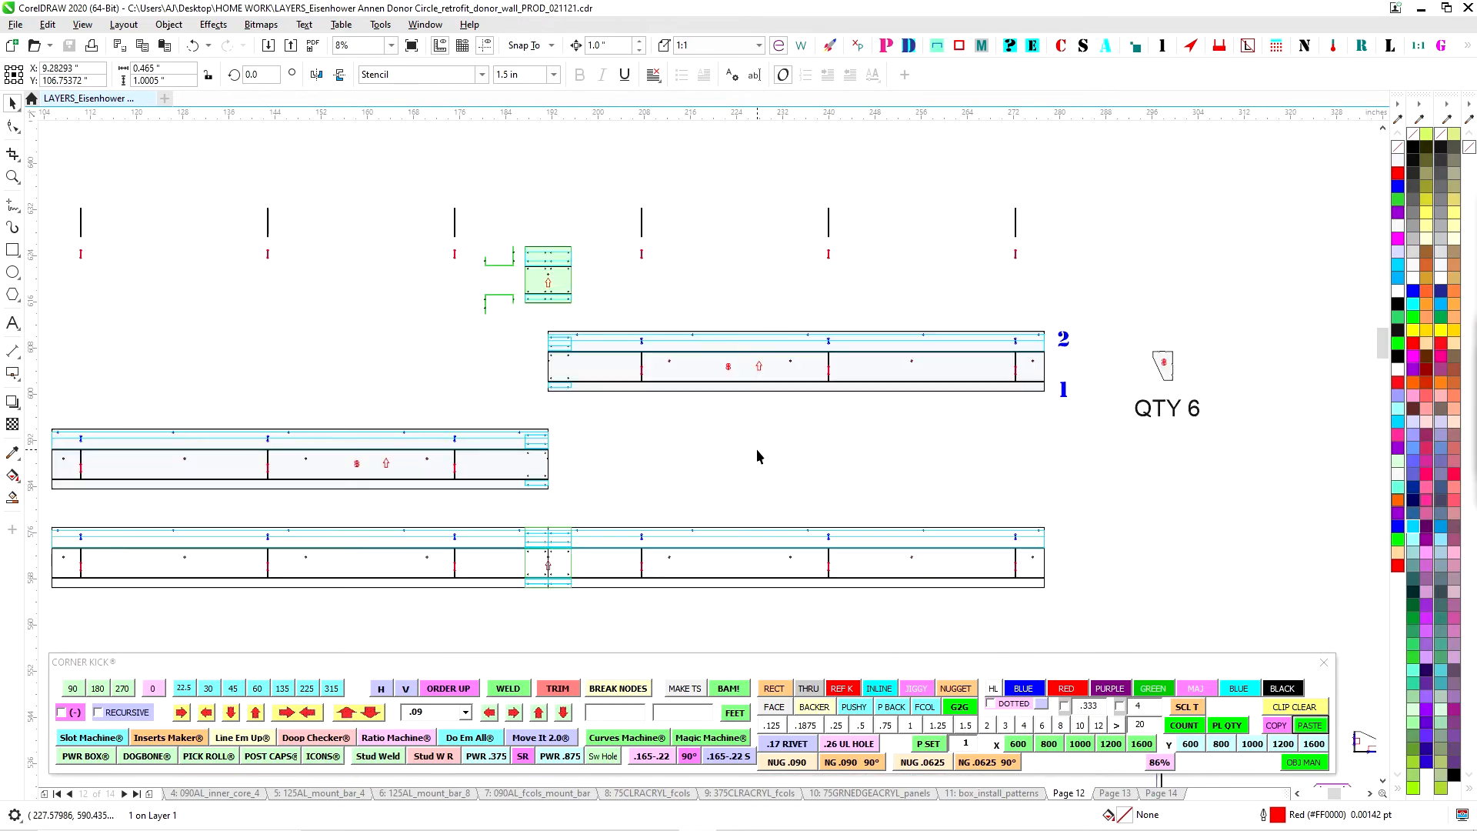
# Switch to Page 13 and locate the section profiles beside its four panel rows
pyautogui.scroll(-2, 757, 456)
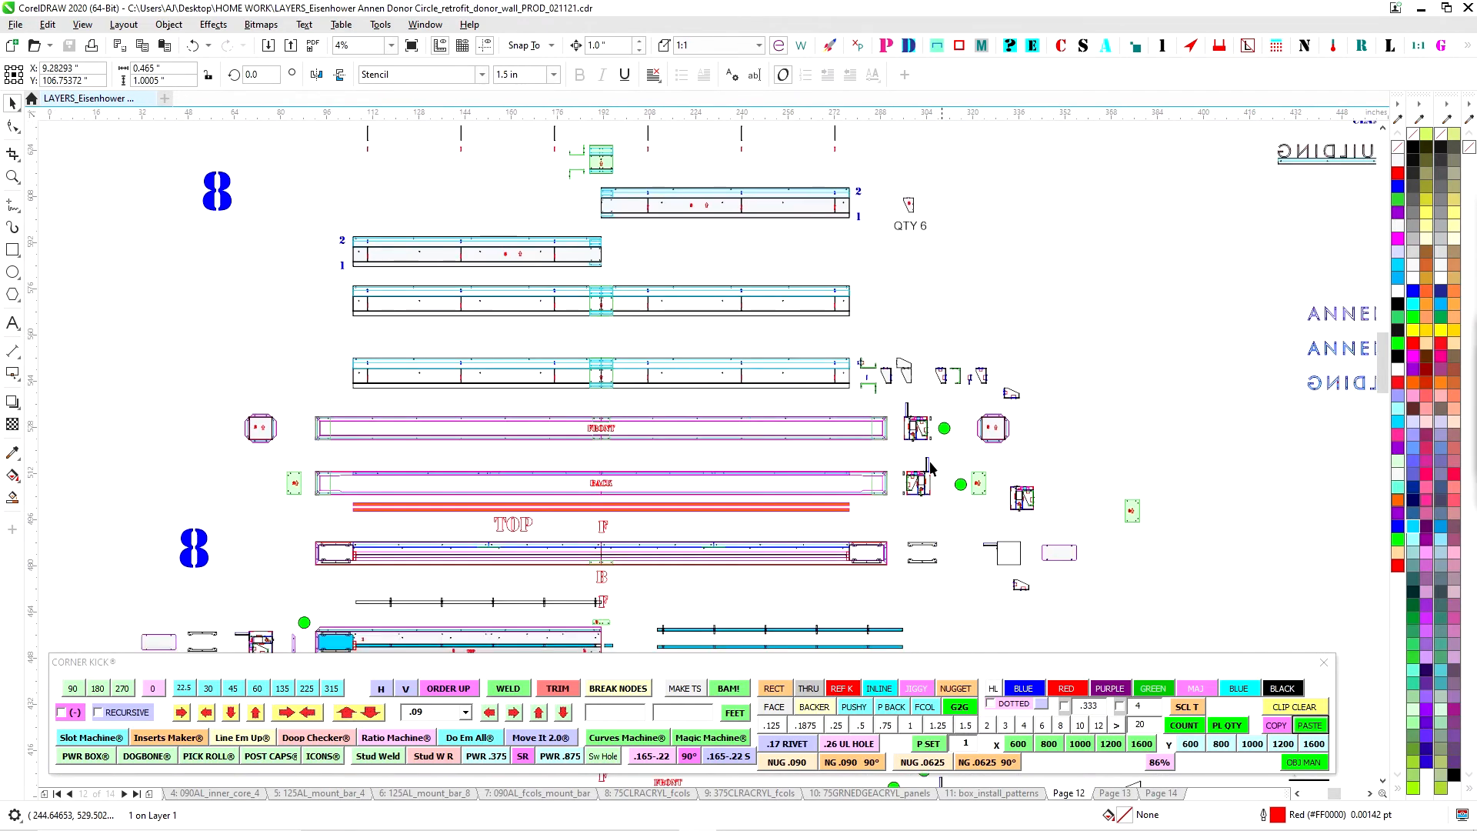
pyautogui.scroll(-4, 758, 457)
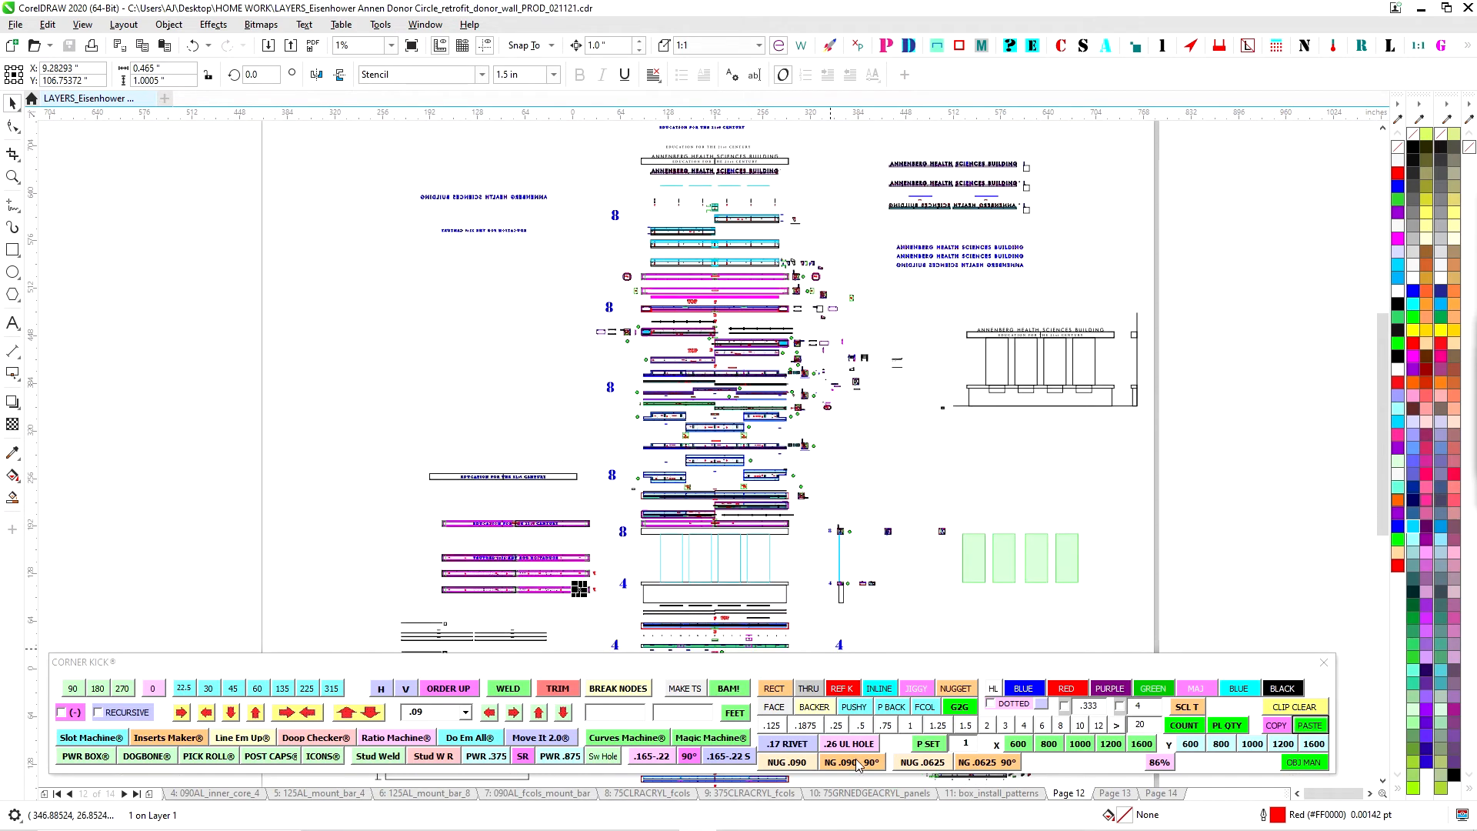
pyautogui.click(1123, 795)
pyautogui.scroll(2, 674, 513)
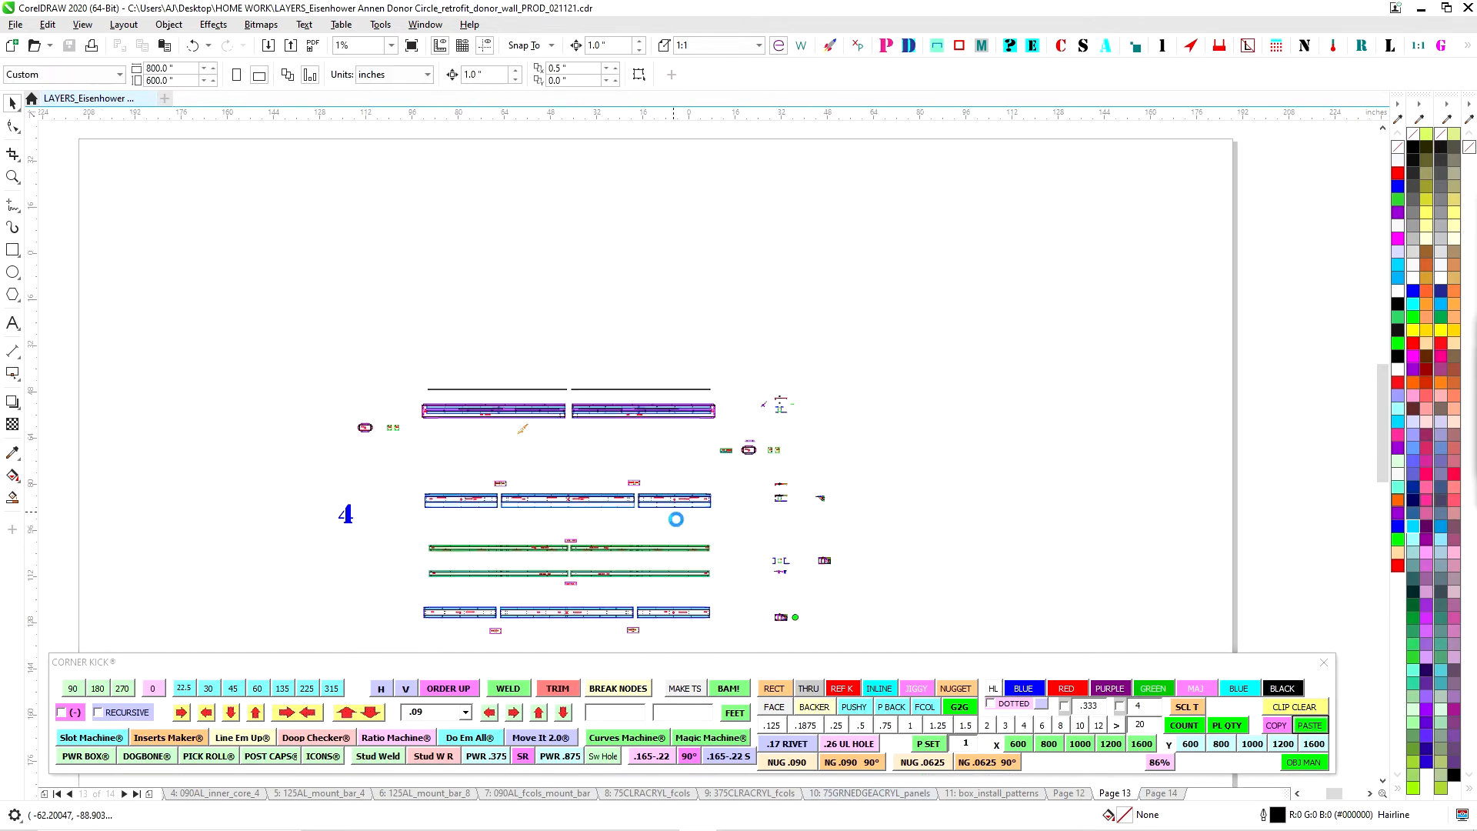
pyautogui.moveTo(668, 539); pyautogui.dragTo(930, 540)
pyautogui.scroll(-1, 827, 334)
pyautogui.hscroll(4, 828, 334)
pyautogui.scroll(1, 804, 553)
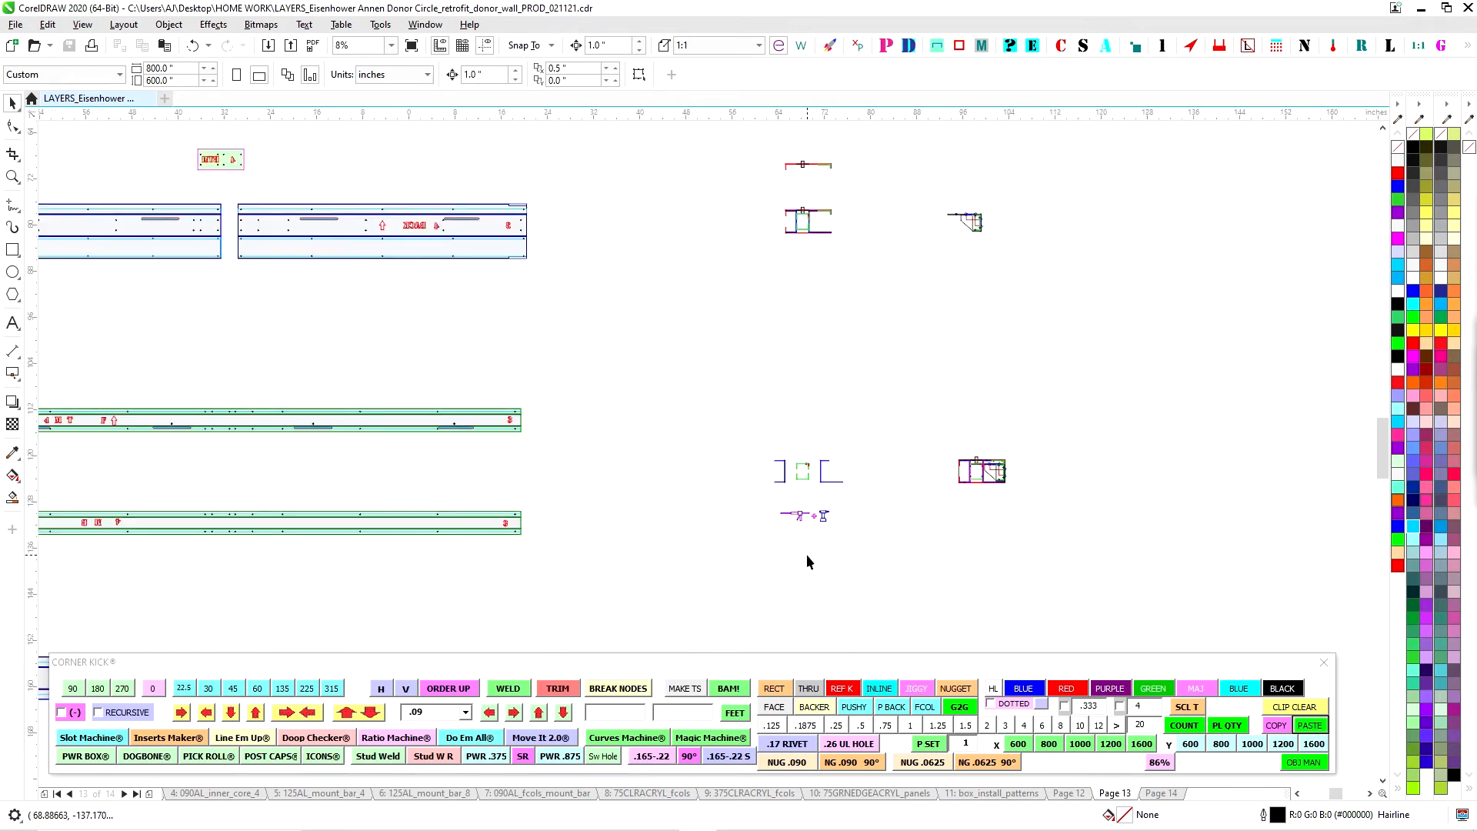
# Examine the exploded blue and green channel profiles and the assembled box section with its fastener marks
pyautogui.scroll(2, 791, 471)
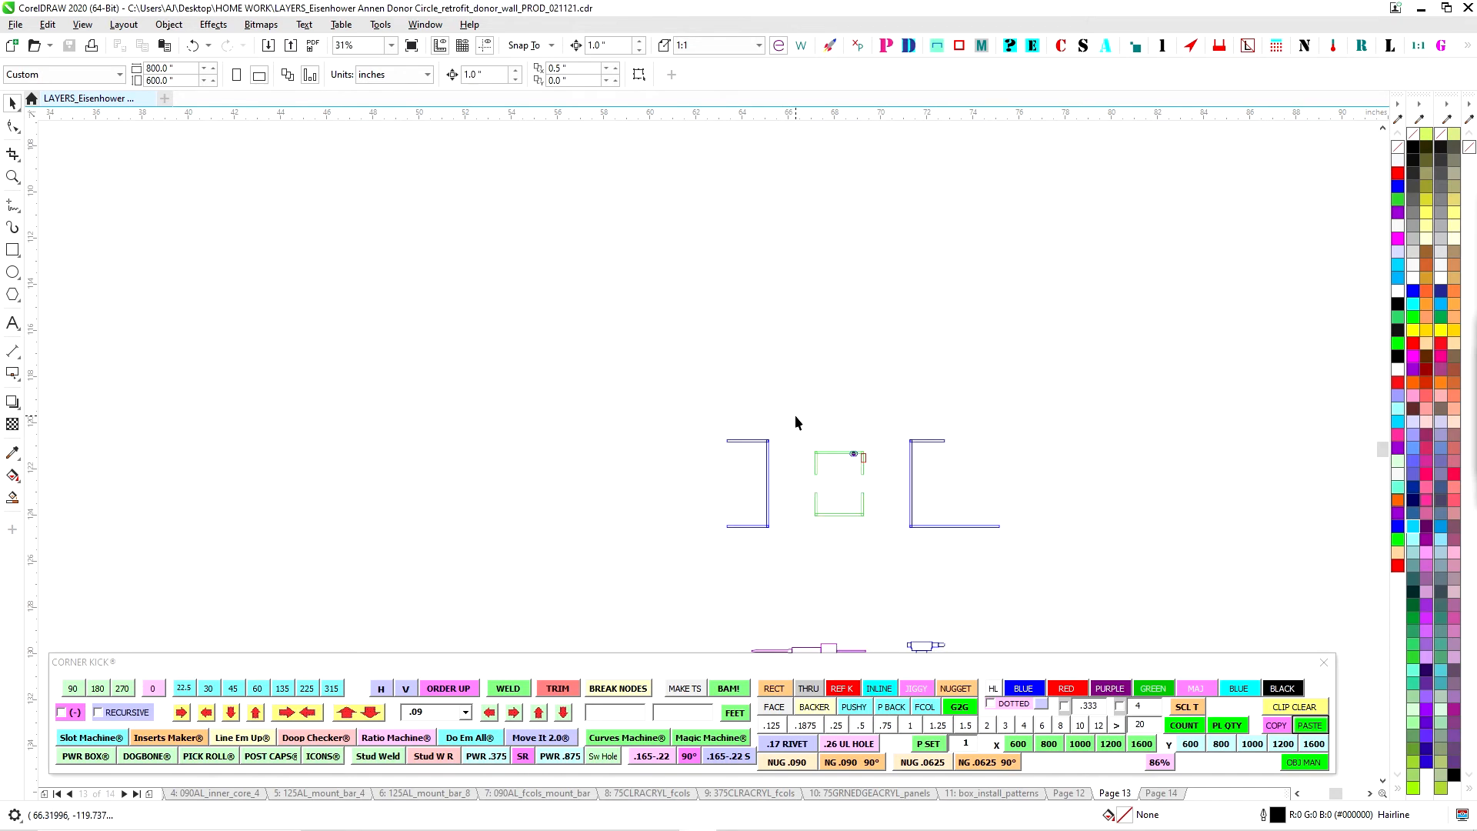
pyautogui.scroll(-1, 795, 417)
pyautogui.moveTo(815, 470)
pyautogui.mouseDown()
pyautogui.moveTo(784, 432)
pyautogui.moveTo(920, 401)
pyautogui.moveTo(1008, 498)
pyautogui.mouseUp()
pyautogui.scroll(-1, 921, 401)
pyautogui.scroll(2, 944, 621)
pyautogui.scroll(-2, 908, 501)
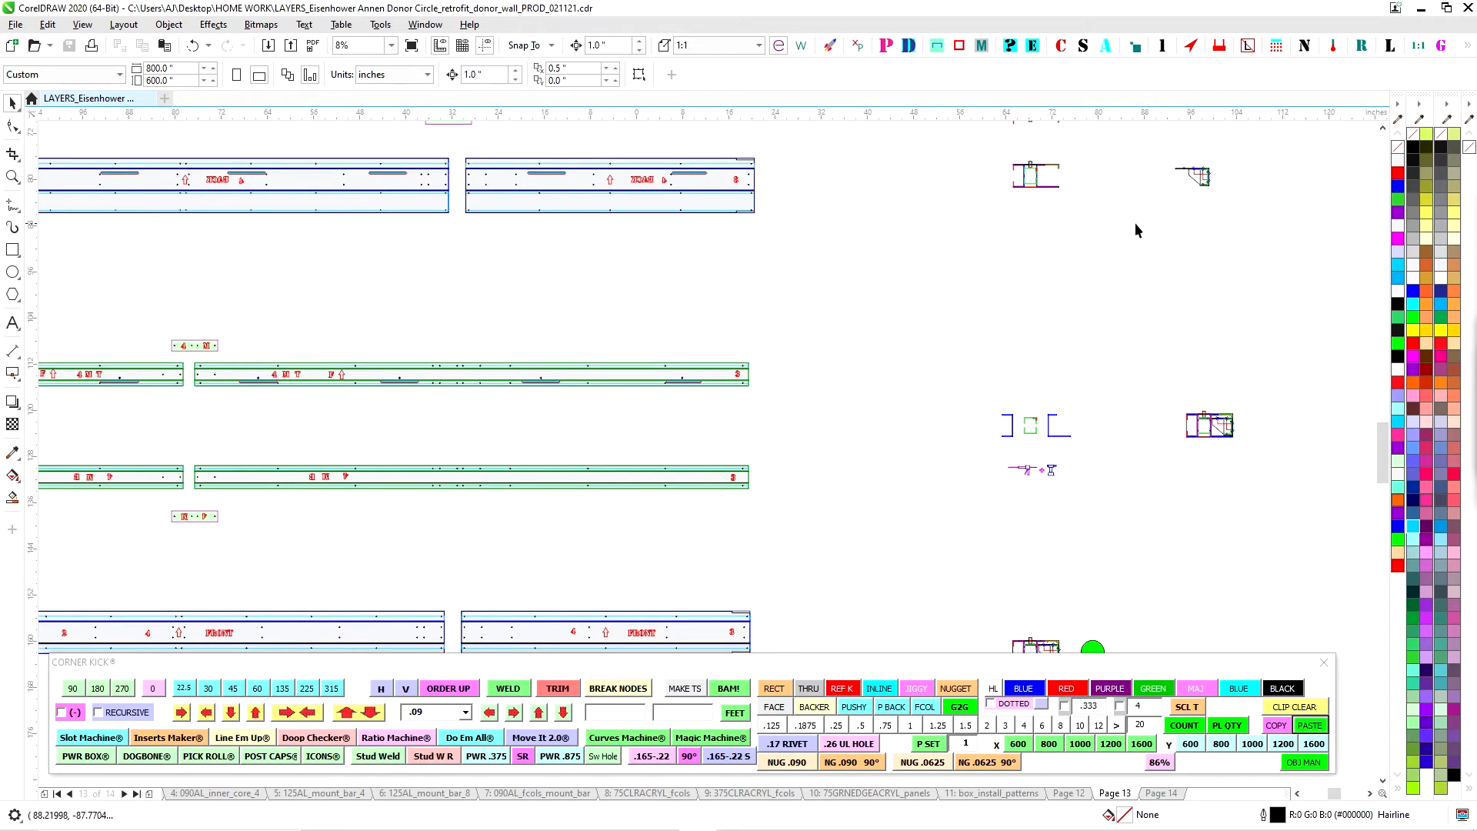
pyautogui.scroll(3, 1151, 438)
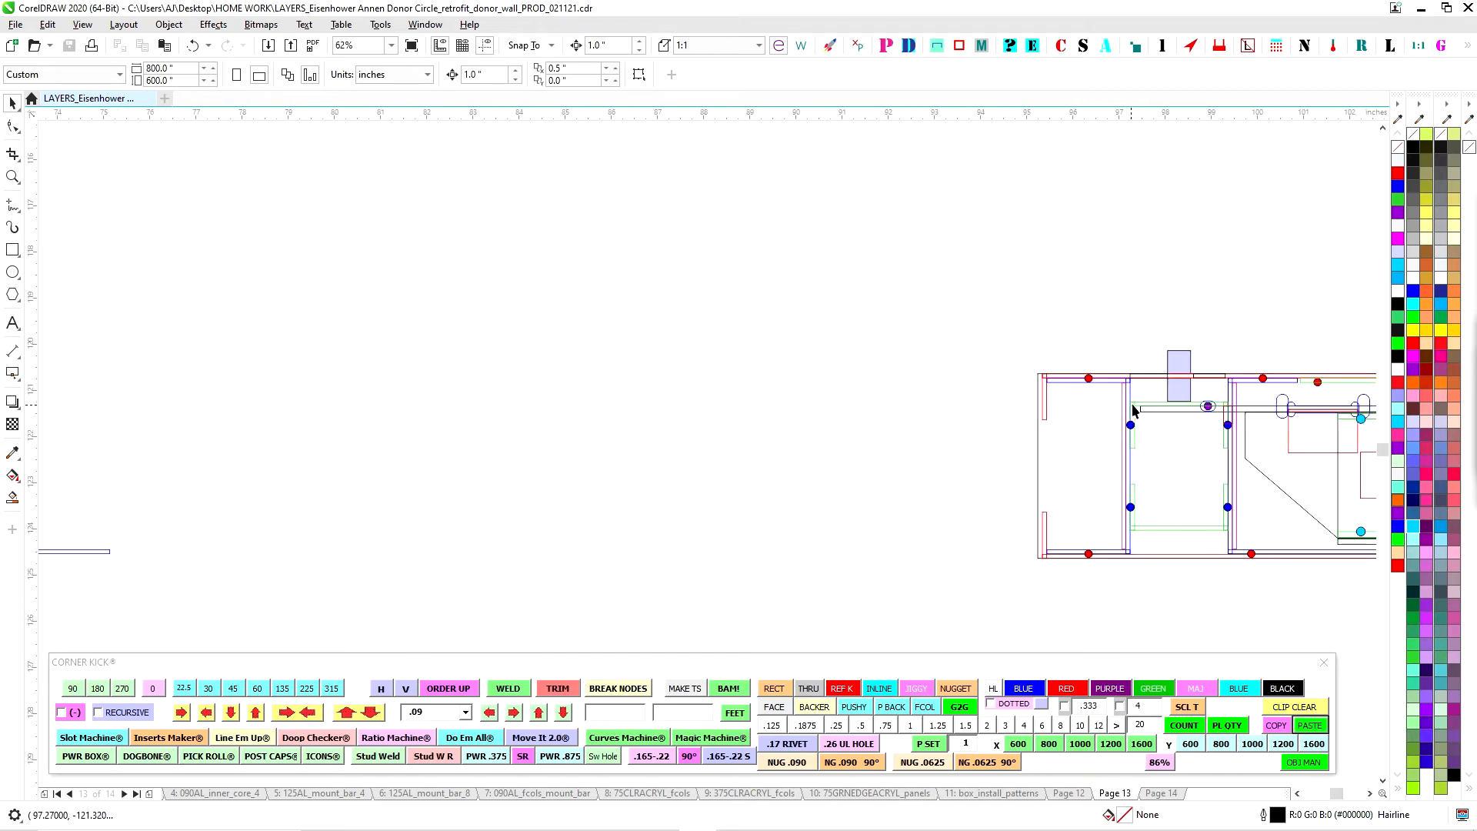
pyautogui.scroll(-1, 862, 469)
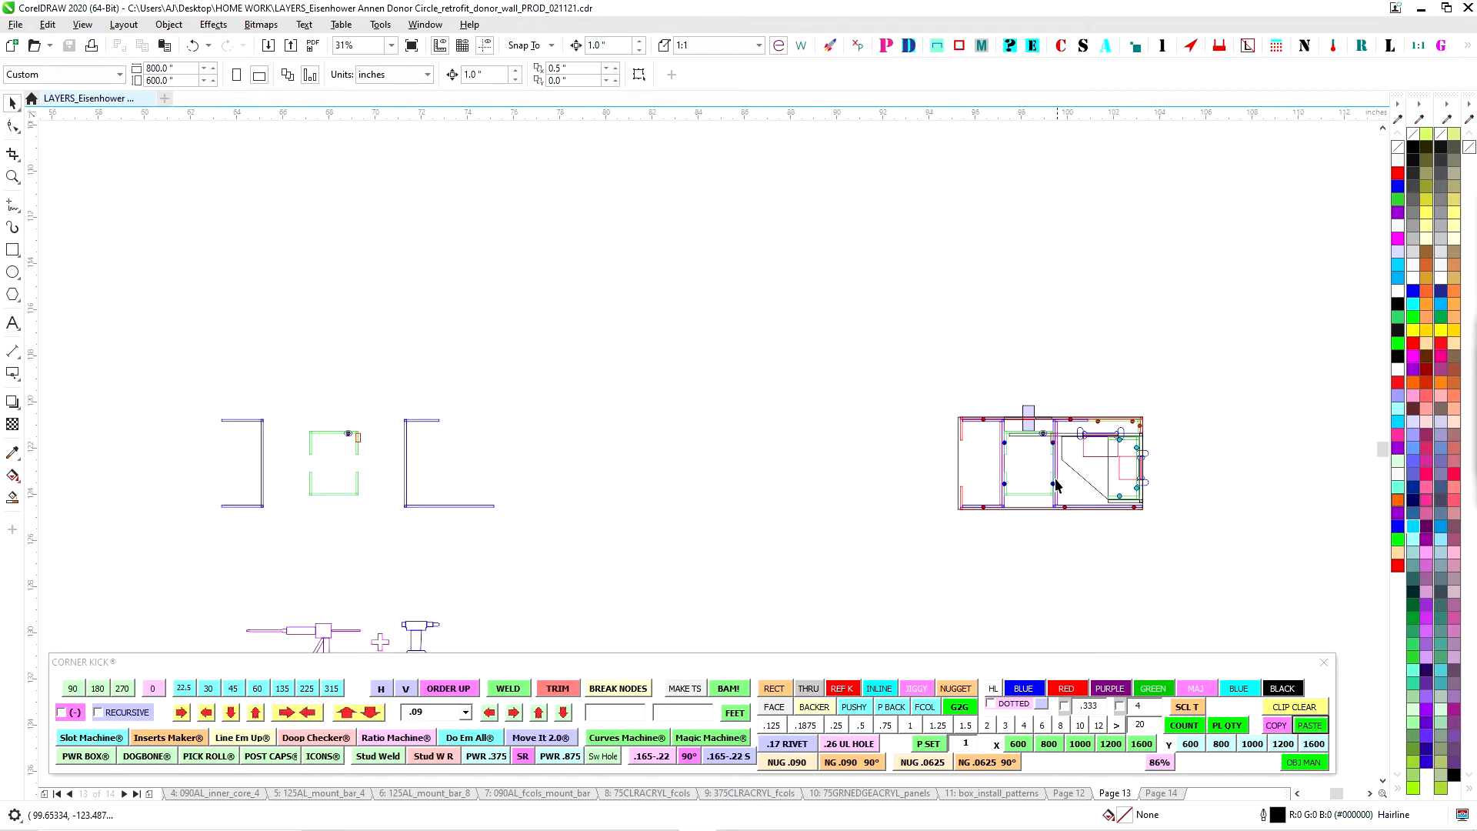
pyautogui.scroll(-2, 904, 470)
pyautogui.moveTo(635, 524); pyautogui.dragTo(1172, 459)
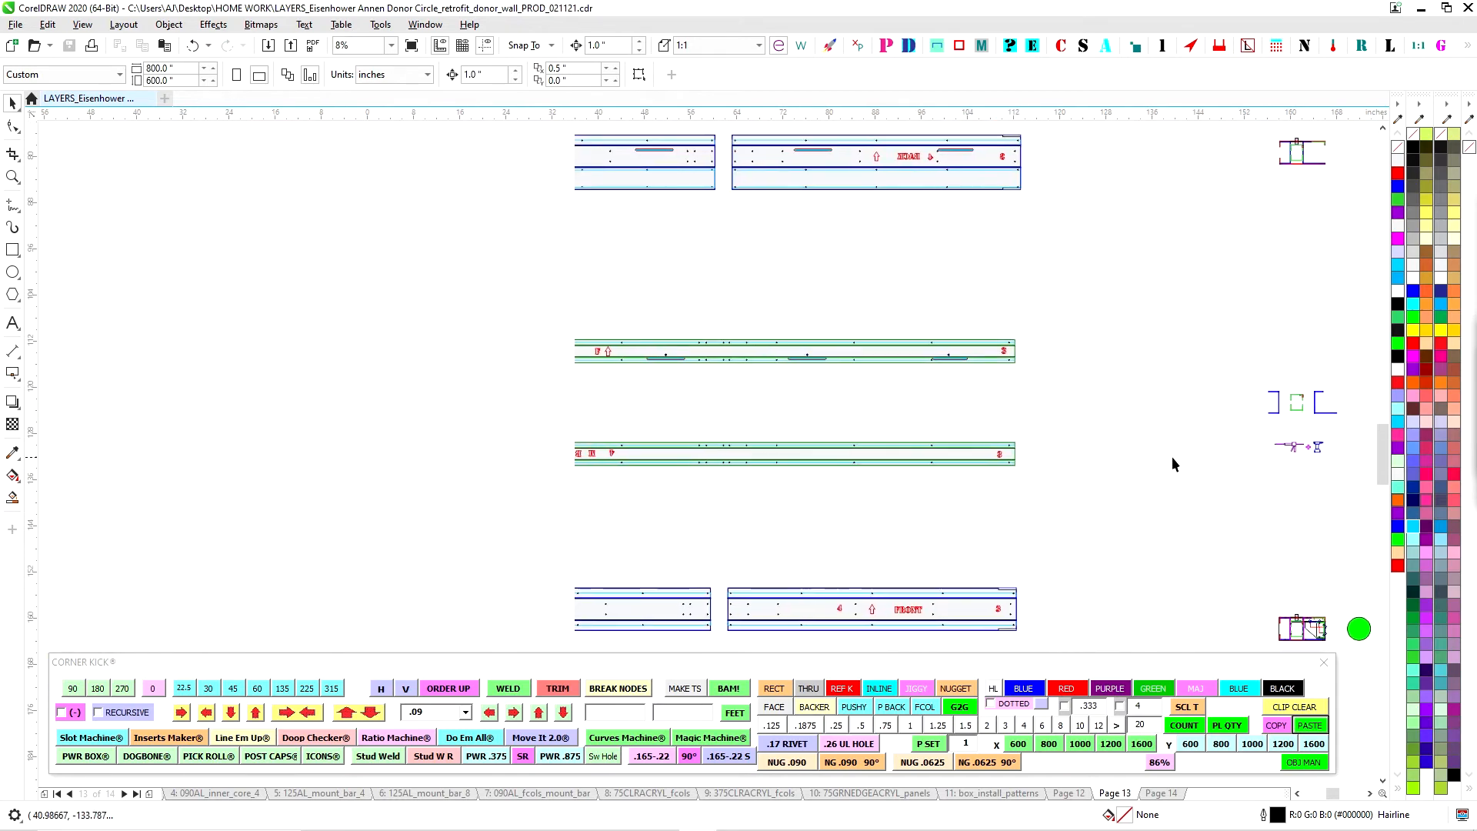
# Examine the green "4 M T" panels, their cyan slots, hole patterns, "F" arrows and the mirrored panels below
pyautogui.scroll(1, 638, 460)
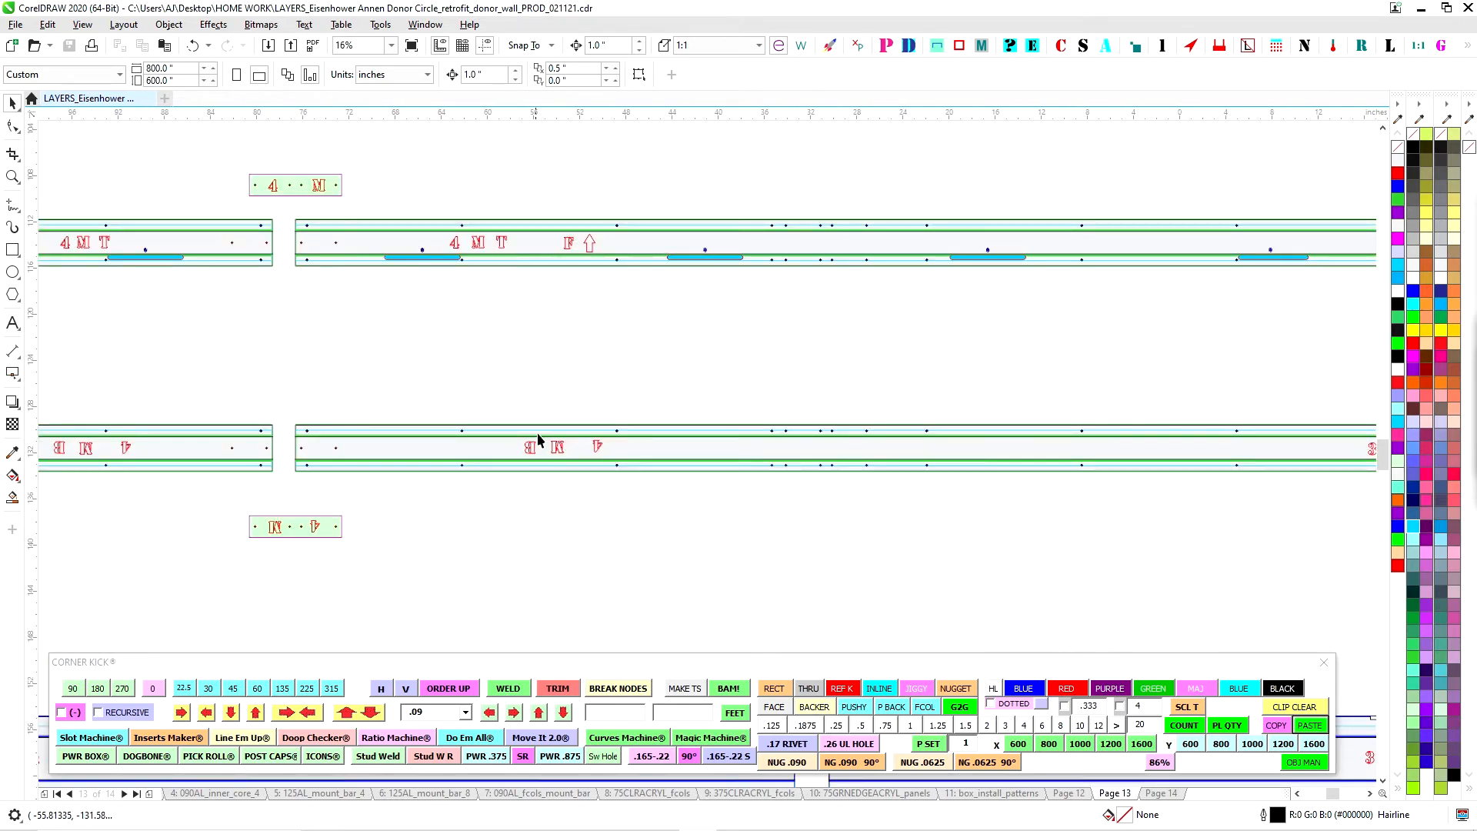
pyautogui.scroll(3, 534, 362)
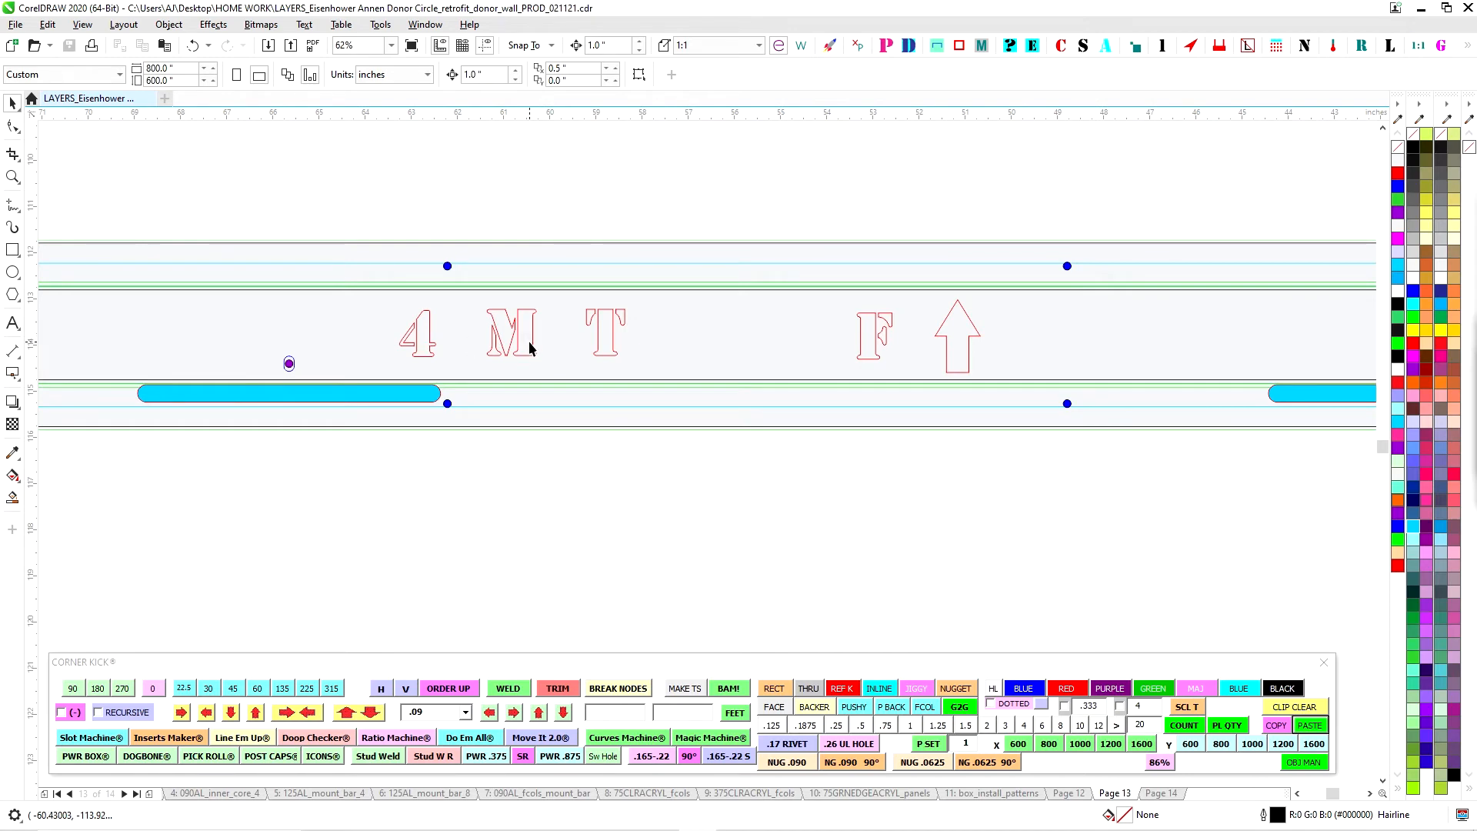
pyautogui.scroll(-2, 595, 346)
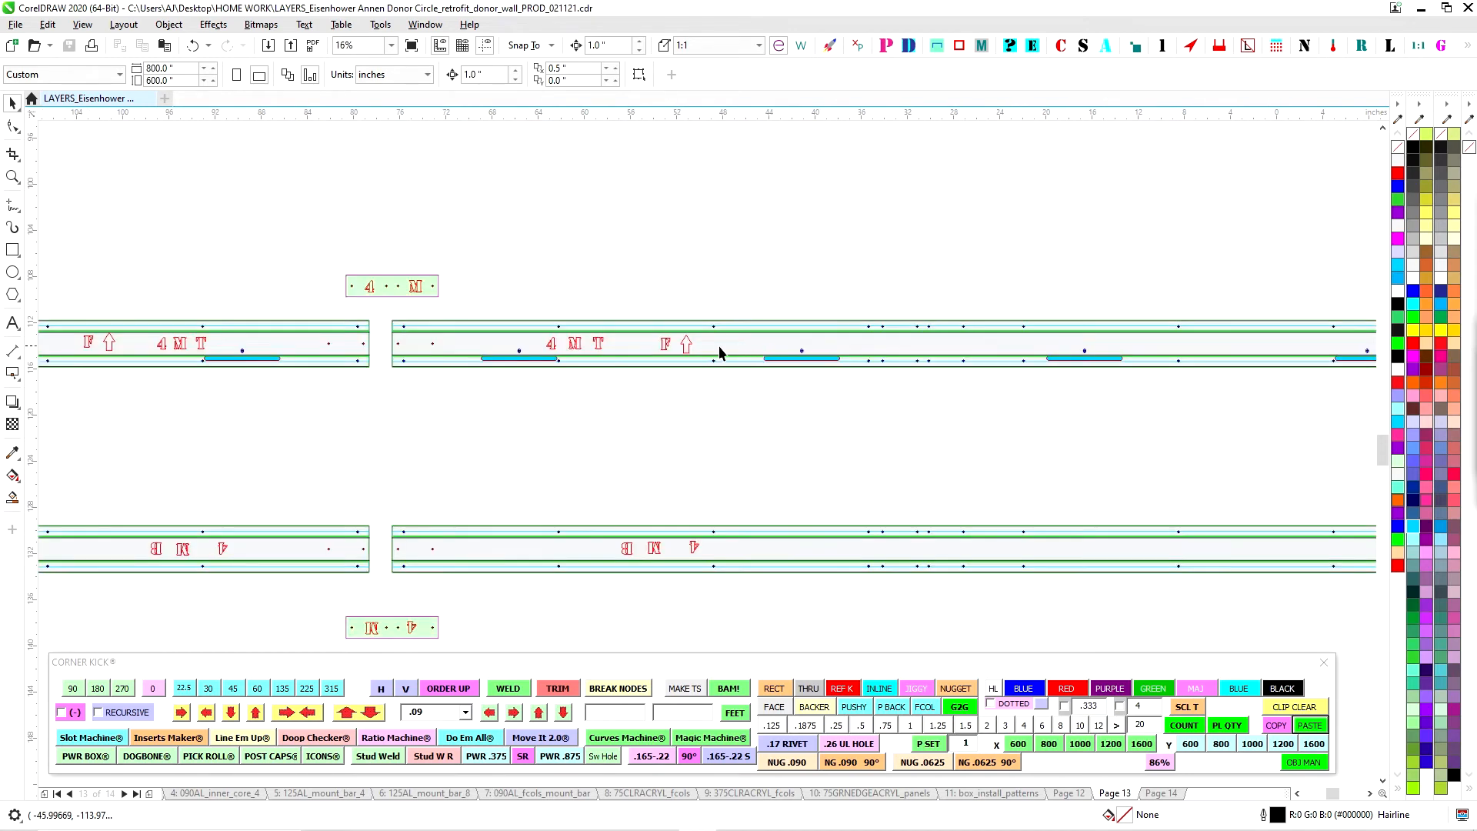
pyautogui.scroll(1, 685, 350)
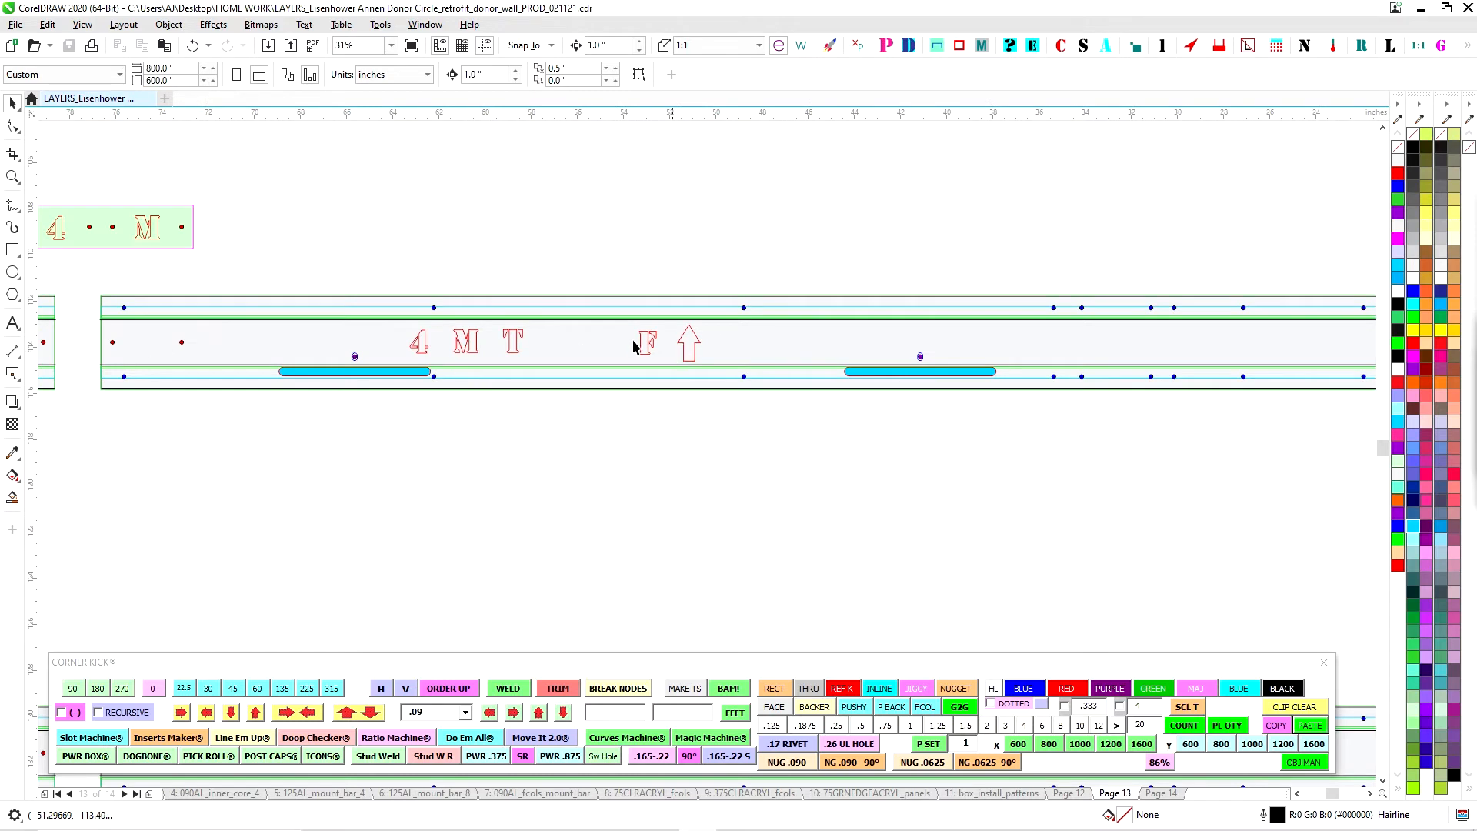
pyautogui.scroll(1, 691, 348)
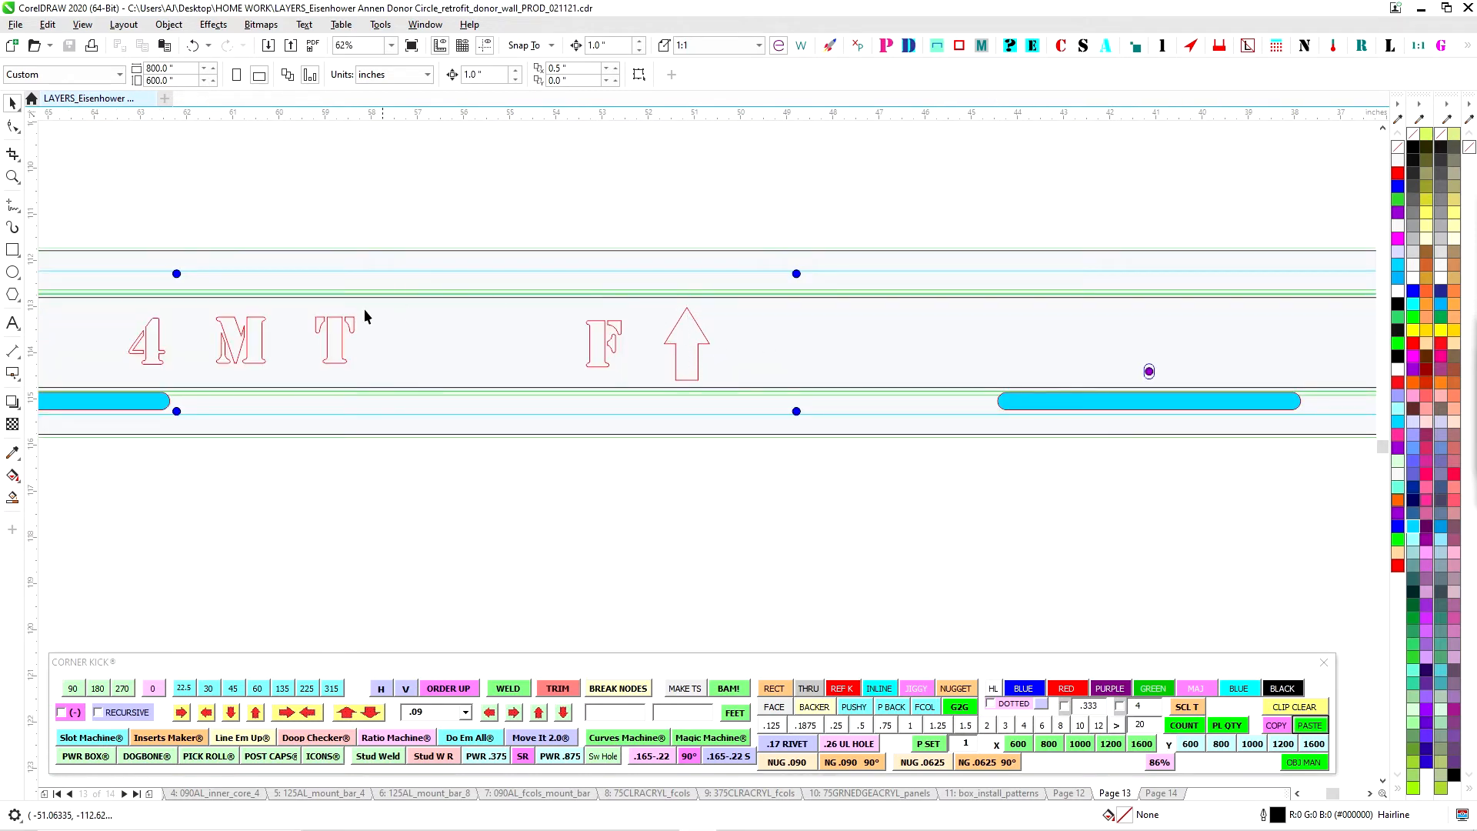
pyautogui.scroll(-1, 404, 306)
pyautogui.scroll(1, 798, 339)
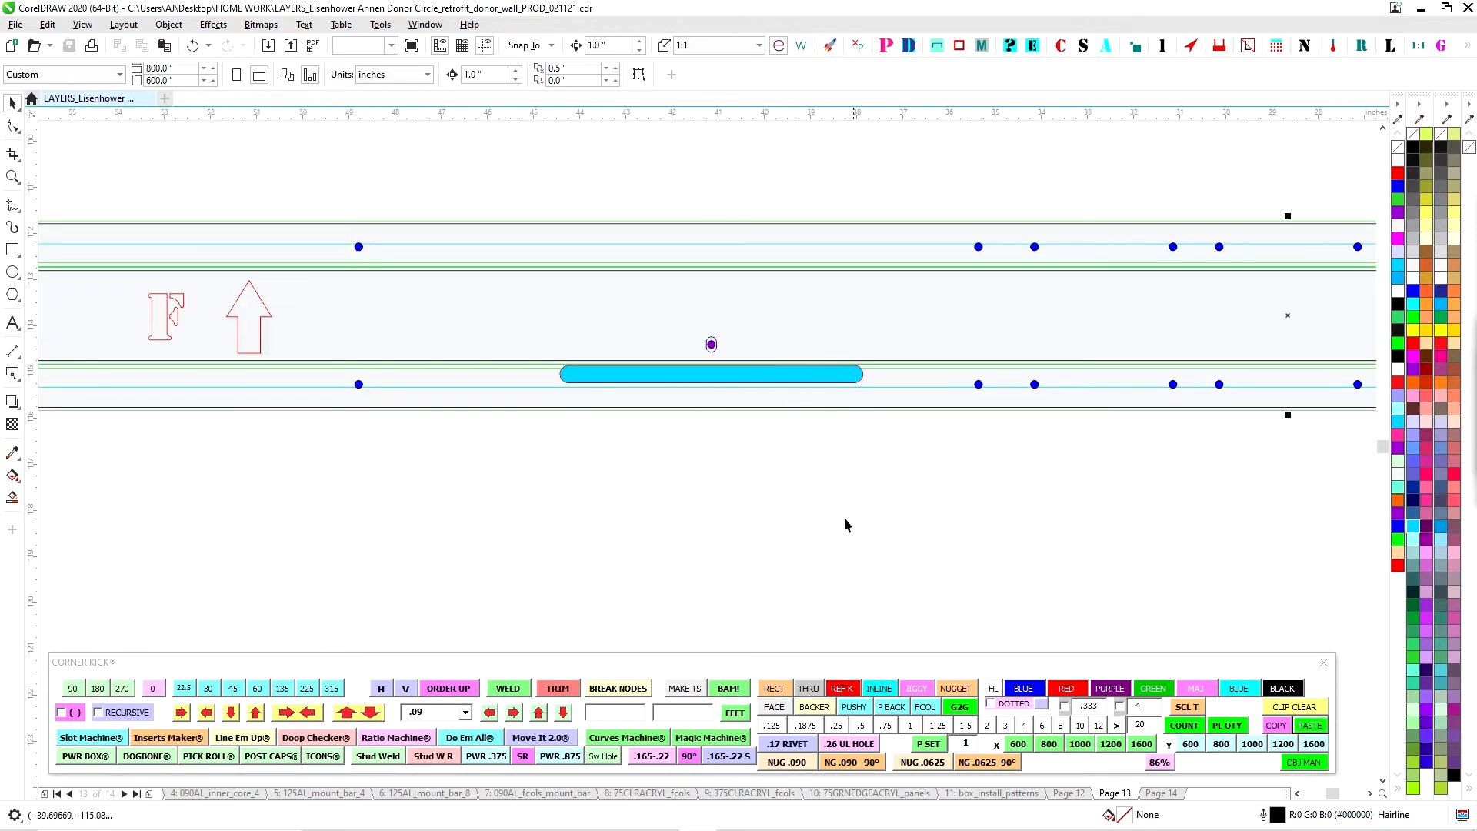
pyautogui.scroll(-1, 785, 380)
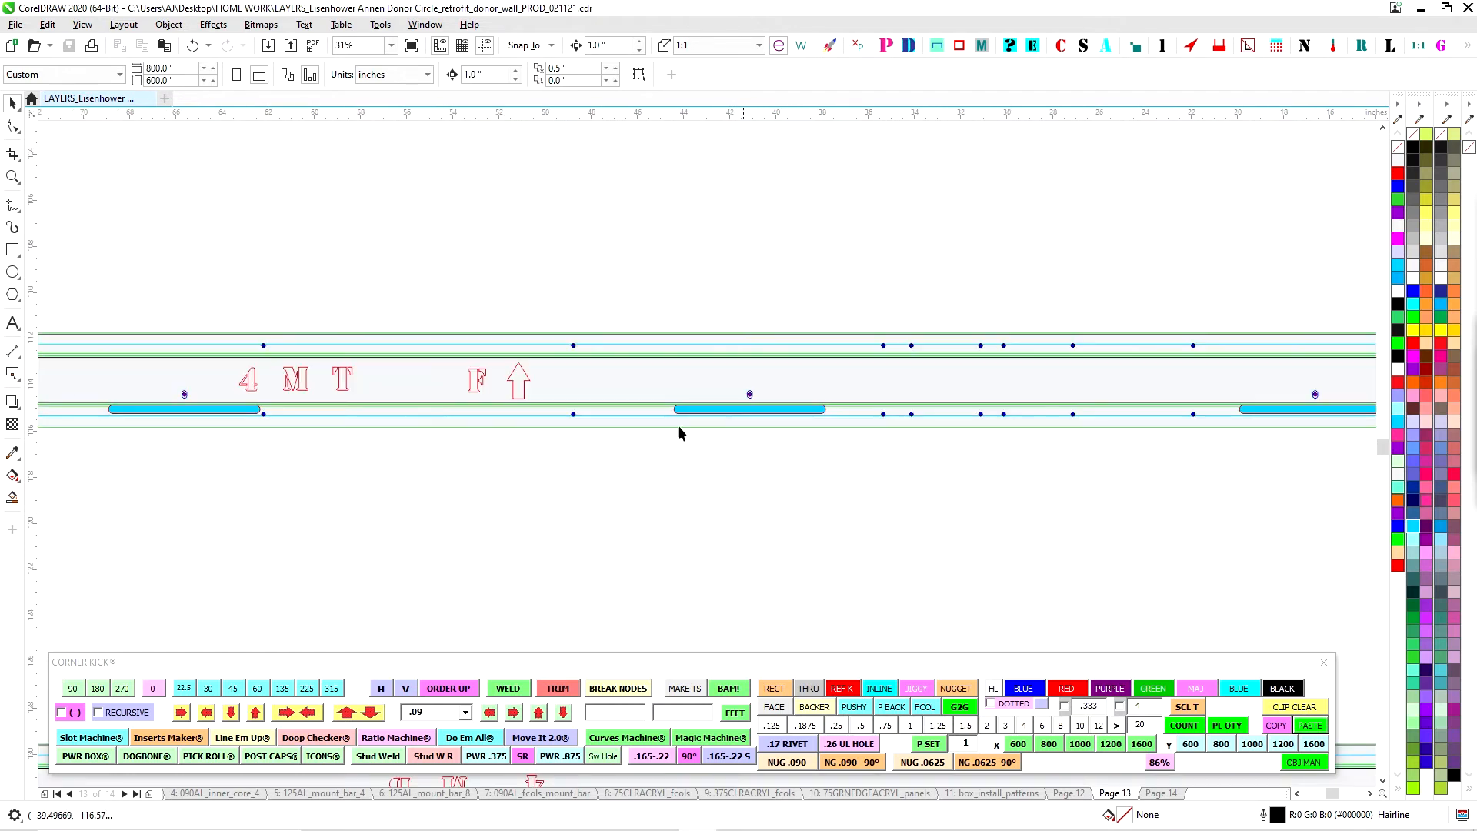
pyautogui.scroll(1, 474, 383)
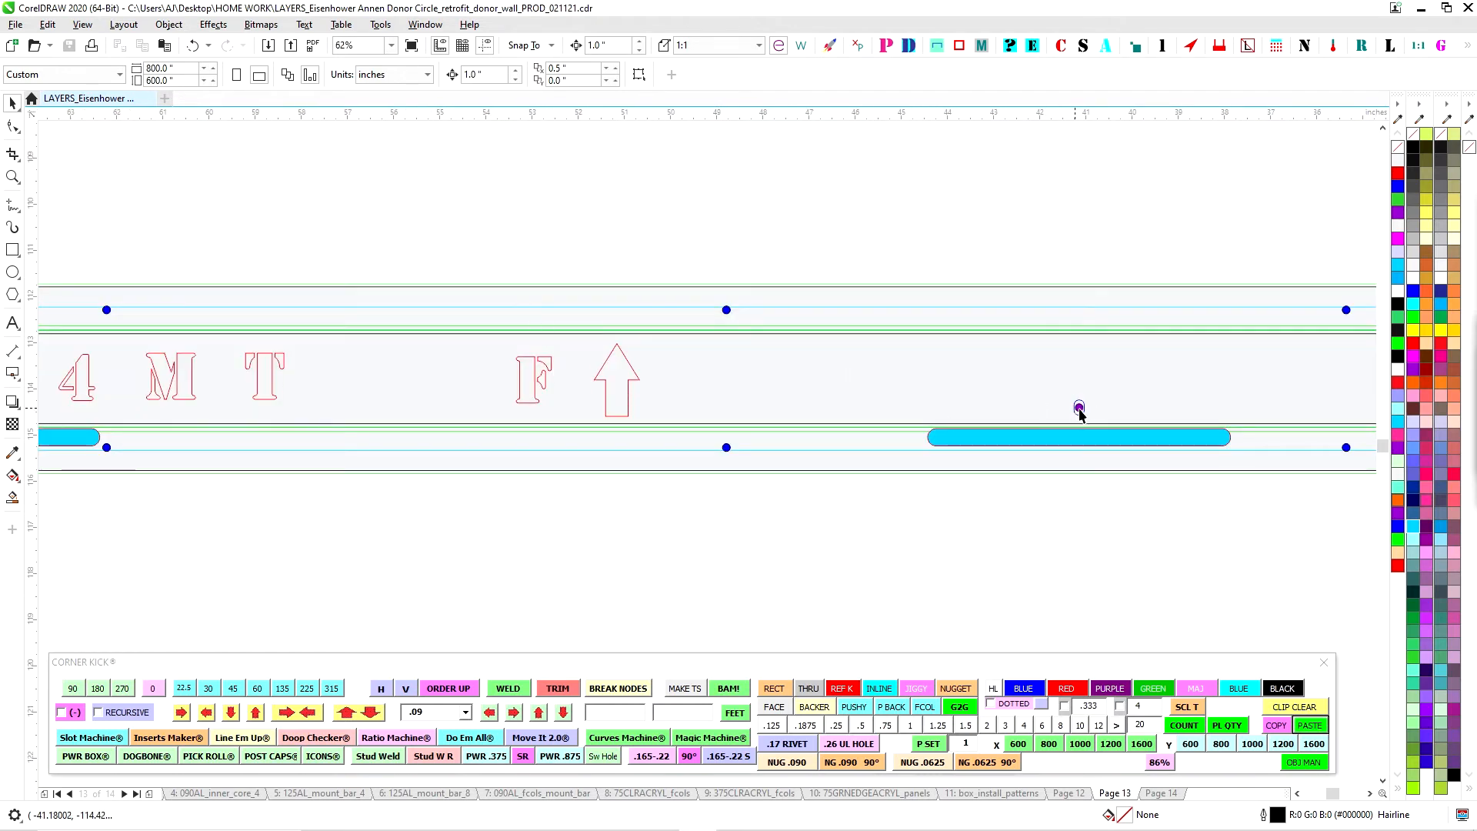
pyautogui.scroll(-2, 756, 419)
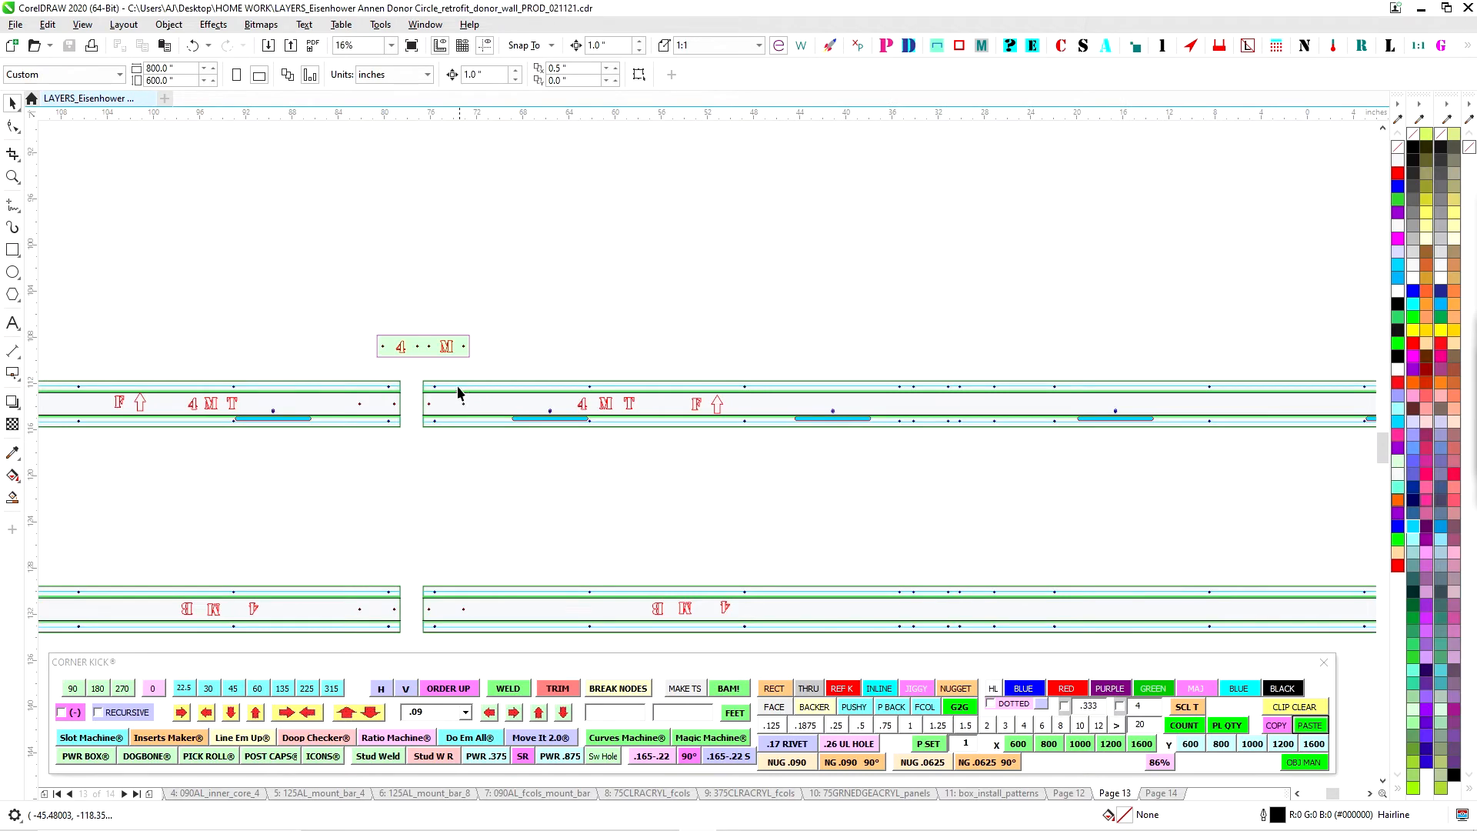
# Move the green "4 M" plate further up, clear of the joint between the two "4 M T" panels
pyautogui.scroll(1, 472, 388)
pyautogui.moveTo(195, 240); pyautogui.dragTo(545, 448)
pyautogui.moveTo(397, 309); pyautogui.dragTo(359, 206)
pyautogui.scroll(-1, 452, 385)
pyautogui.scroll(-1, 519, 501)
pyautogui.moveTo(609, 561); pyautogui.dragTo(898, 373)
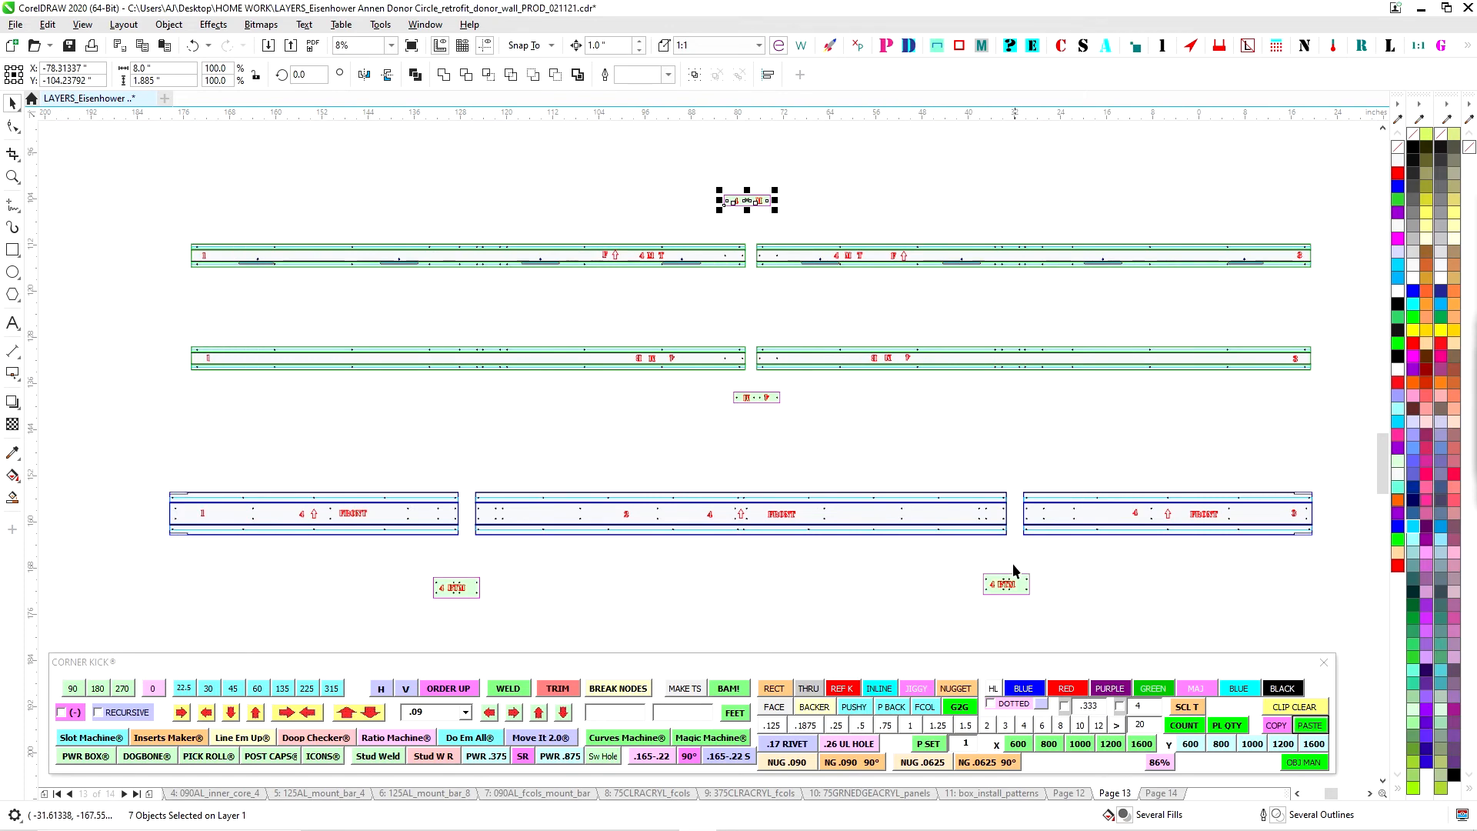
# Nudge the left blue channel of the exploded section 2 inches right, against the green channels
pyautogui.scroll(-1, 731, 563)
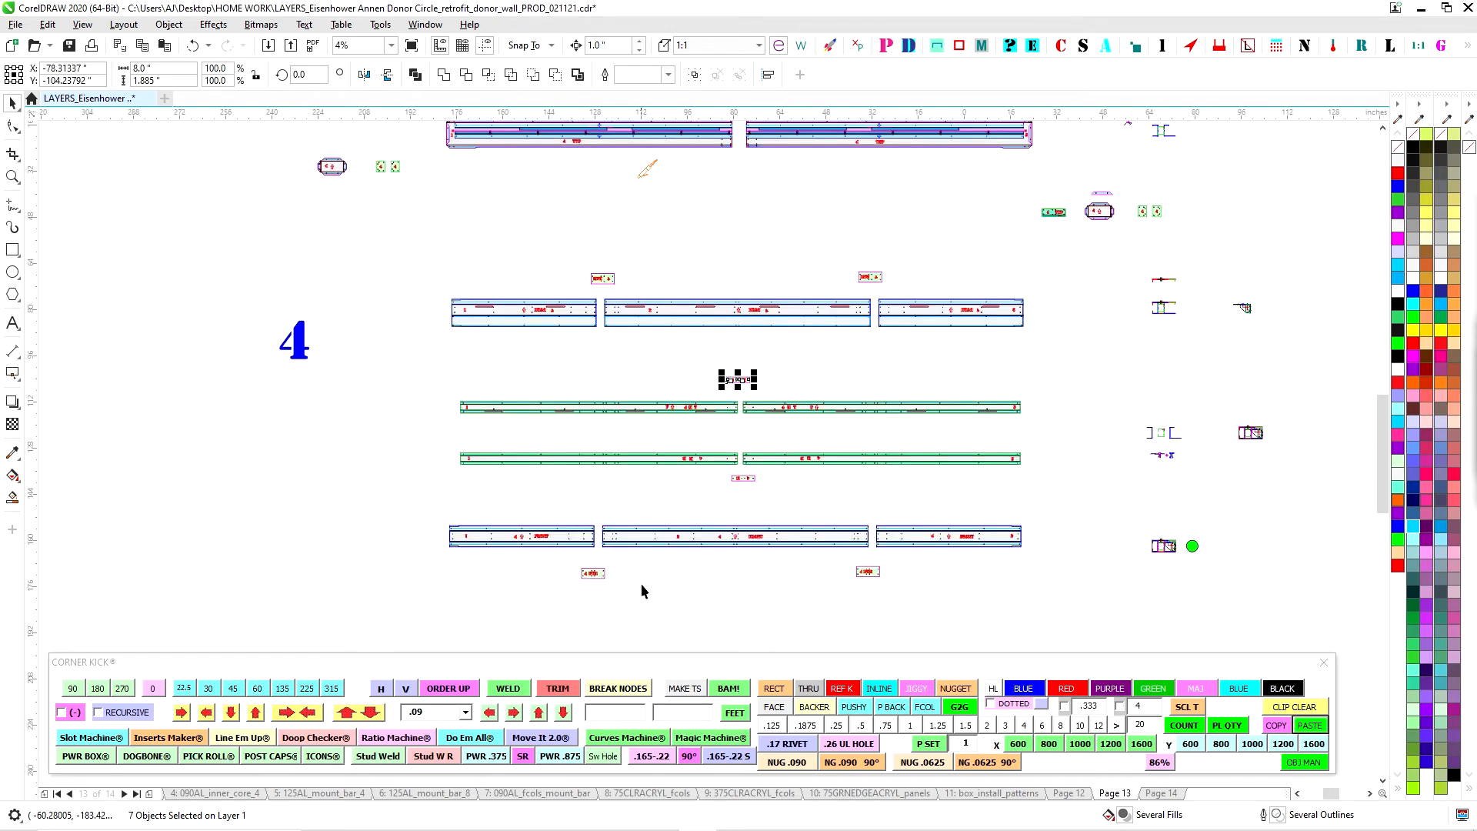
pyautogui.scroll(1, 877, 279)
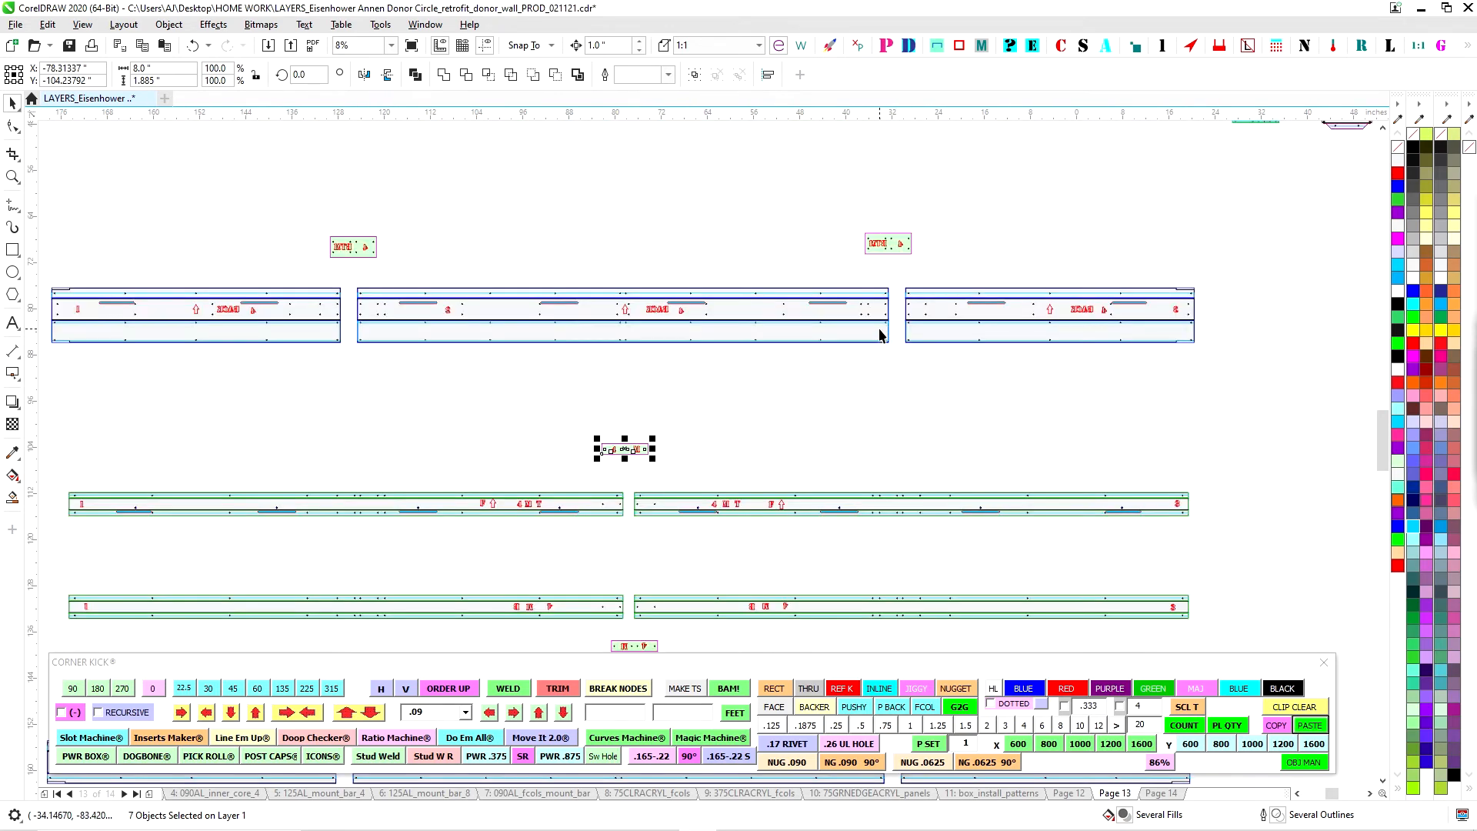
pyautogui.scroll(1, 851, 297)
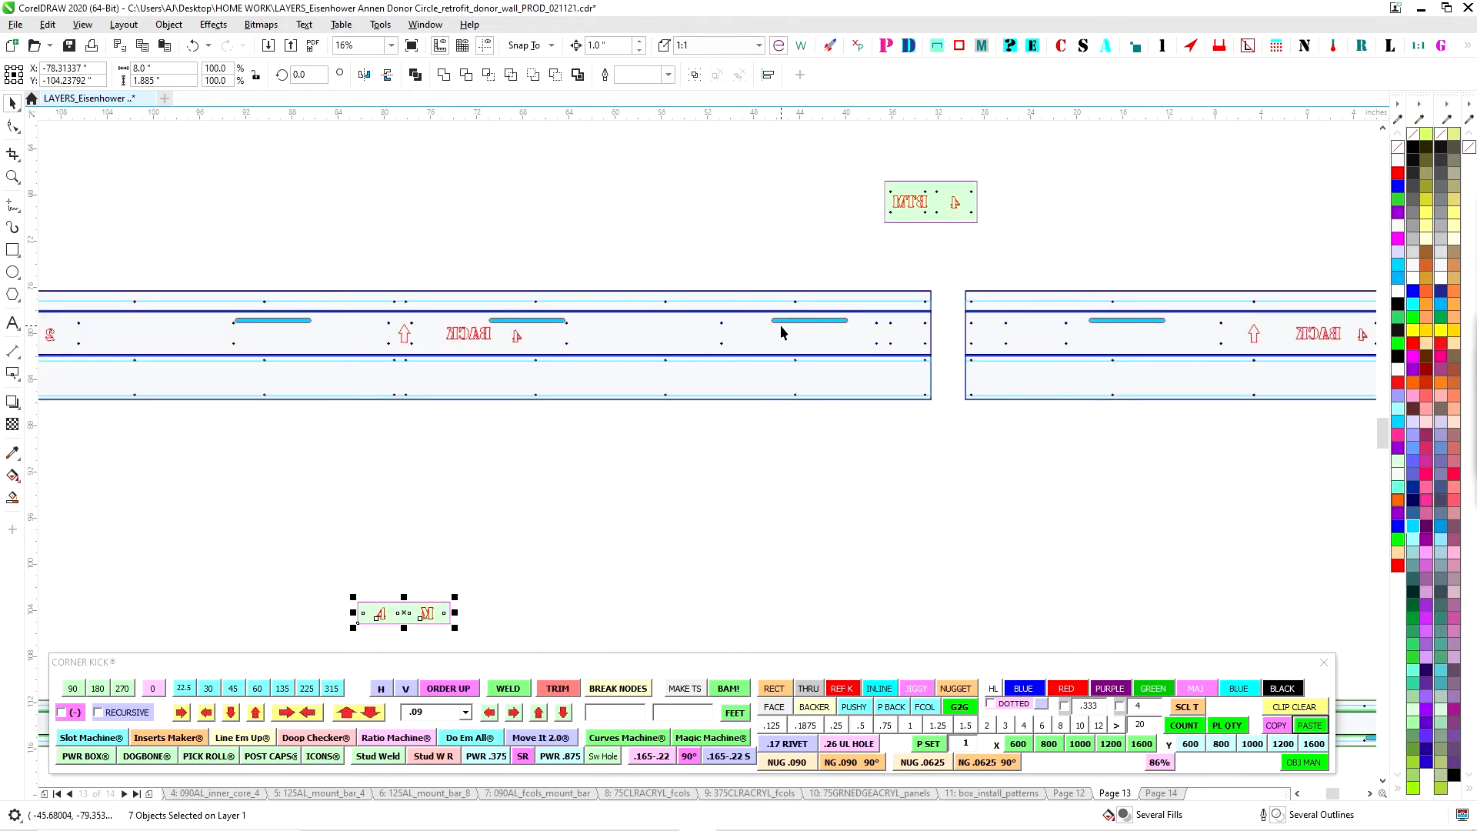
pyautogui.scroll(-1, 781, 332)
pyautogui.scroll(3, 781, 531)
pyautogui.scroll(1, 757, 409)
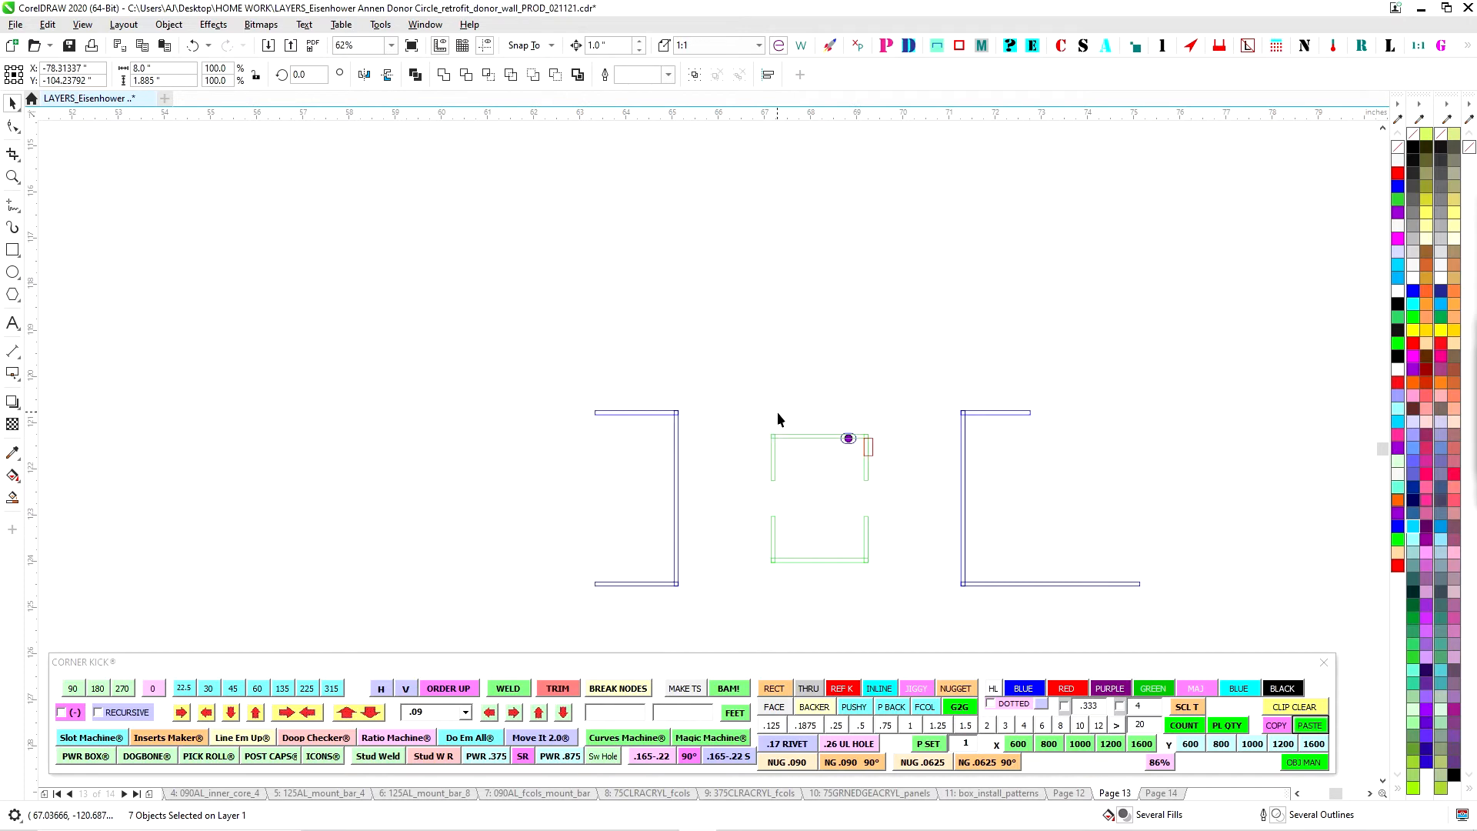
pyautogui.moveTo(929, 495); pyautogui.dragTo(929, 495)
pyautogui.moveTo(760, 321); pyautogui.dragTo(1012, 544)
pyautogui.moveTo(372, 297); pyautogui.dragTo(576, 560)
pyautogui.press('Right')
pyautogui.press('Right')
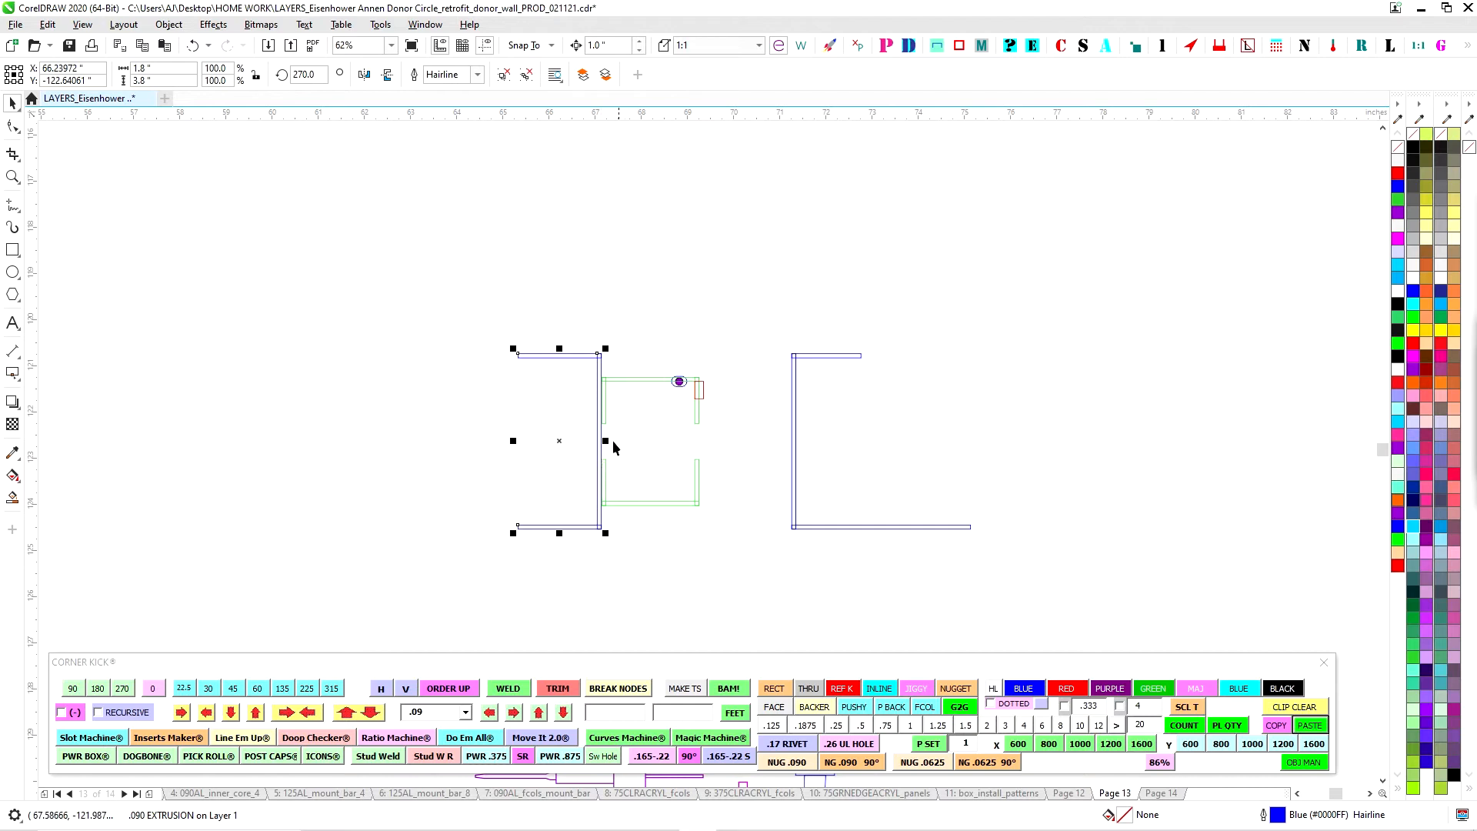
# Nudge the right blue channel 2 inches left against the green channels and reposition the rivet-gun and drill symbols closer beneath the section
pyautogui.scroll(-3, 538, 431)
pyautogui.click(593, 607)
pyautogui.moveTo(612, 611); pyautogui.dragTo(531, 529)
pyautogui.scroll(-2, 622, 517)
pyautogui.scroll(5, 623, 524)
pyautogui.moveTo(676, 320); pyautogui.dragTo(817, 463)
pyautogui.press('Left')
pyautogui.press('Left')
pyautogui.moveTo(586, 518); pyautogui.dragTo(823, 537)
pyautogui.scroll(-2, 823, 537)
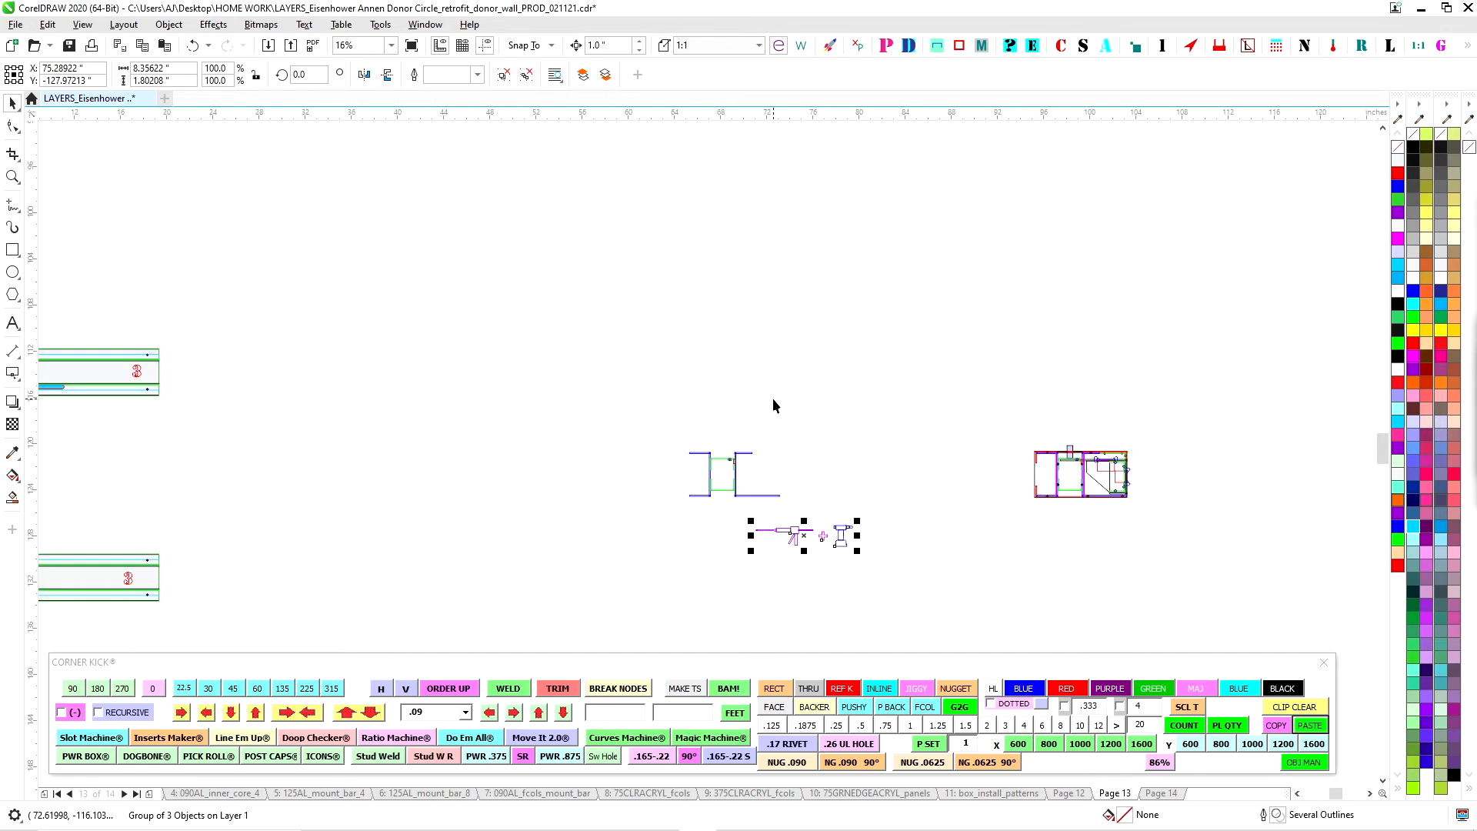
# Inspect the assembled box section's top edge and its lower 0.5 x 0.5 inch square
pyautogui.hscroll(3, 534, 476)
pyautogui.scroll(5, 754, 473)
pyautogui.scroll(3, 611, 471)
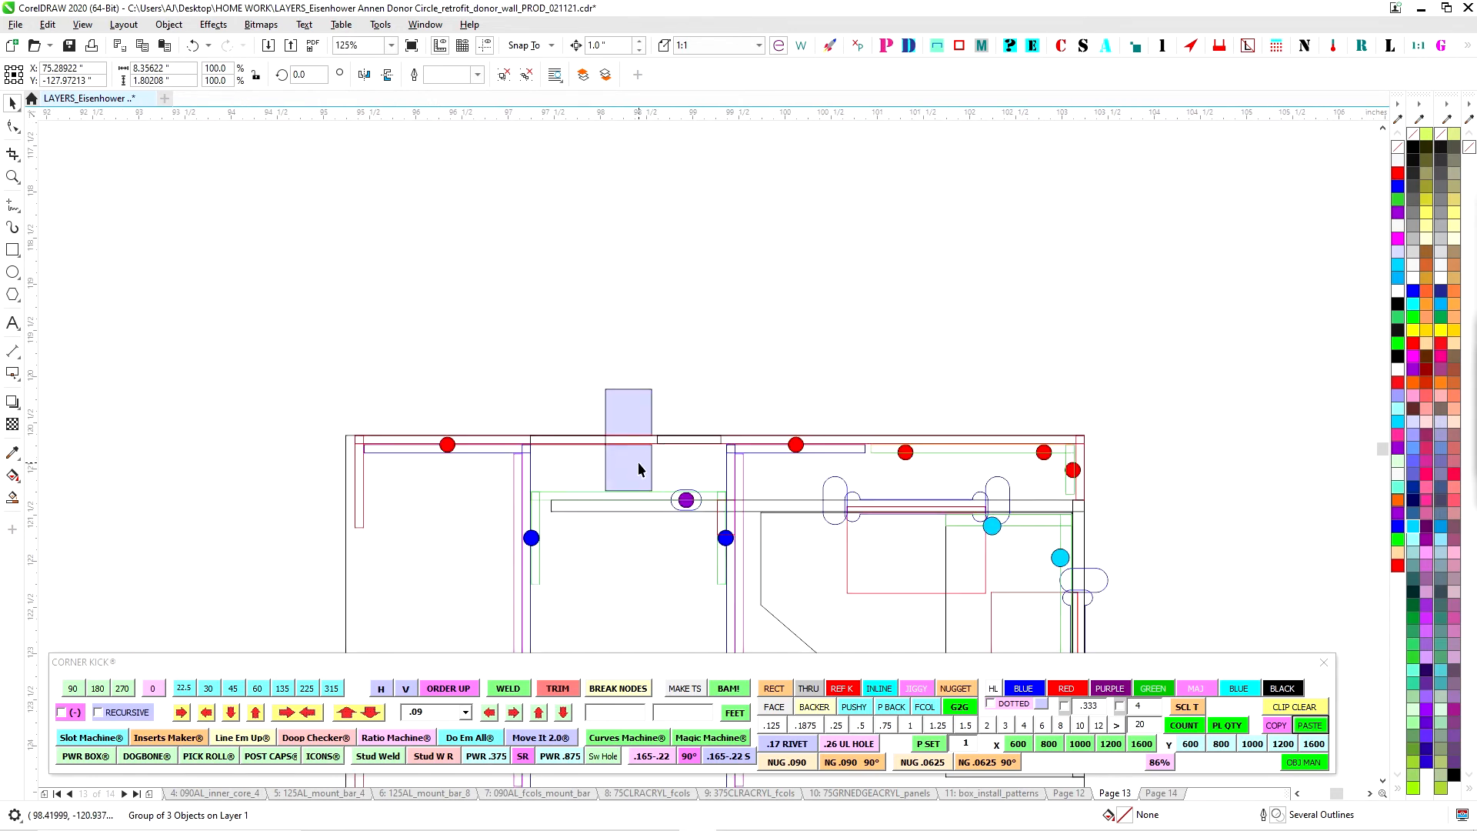
pyautogui.click(638, 469)
pyautogui.click(630, 469)
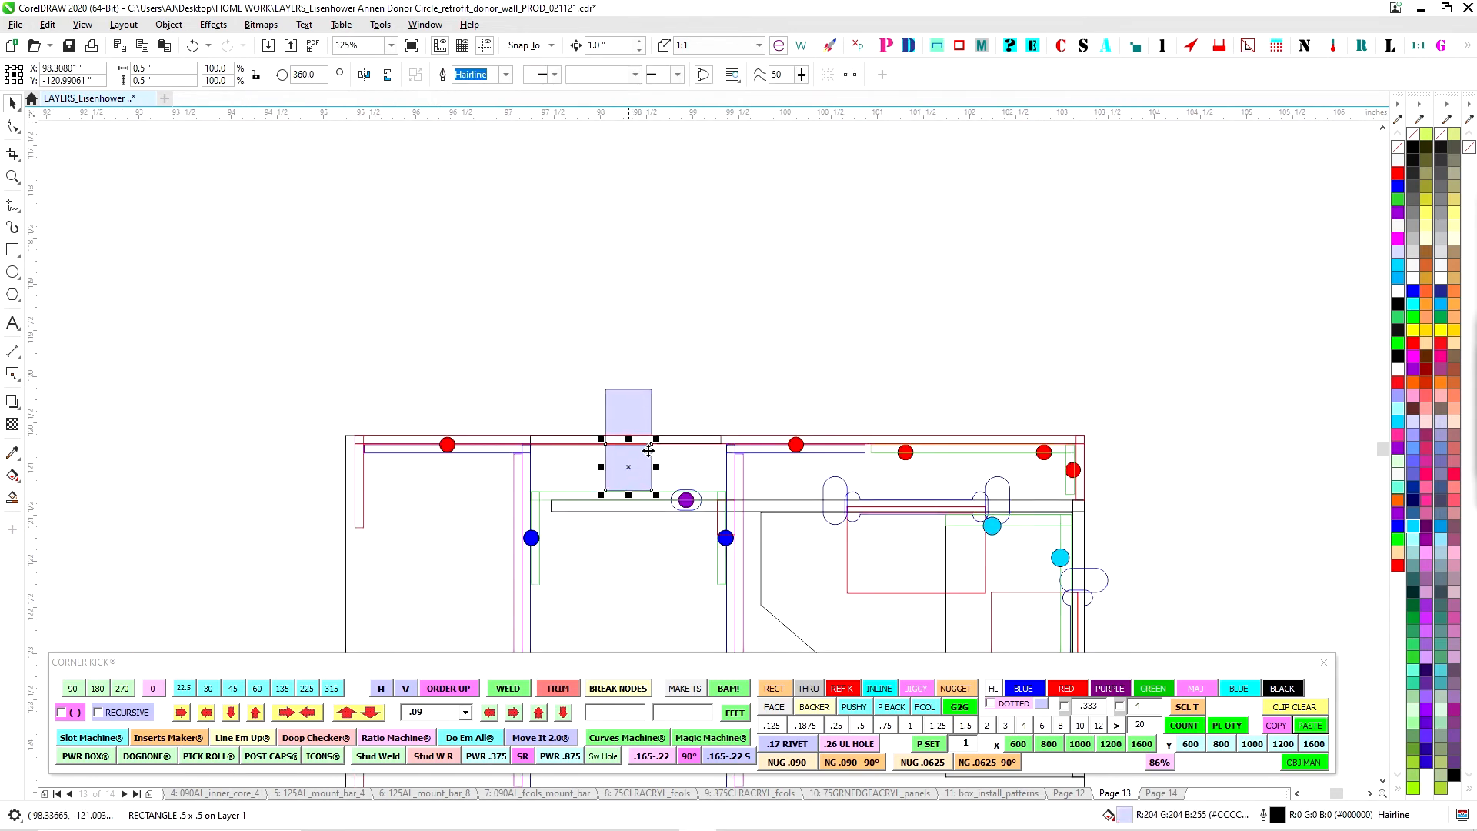
pyautogui.click(644, 465)
pyautogui.click(710, 356)
pyautogui.scroll(-3, 710, 353)
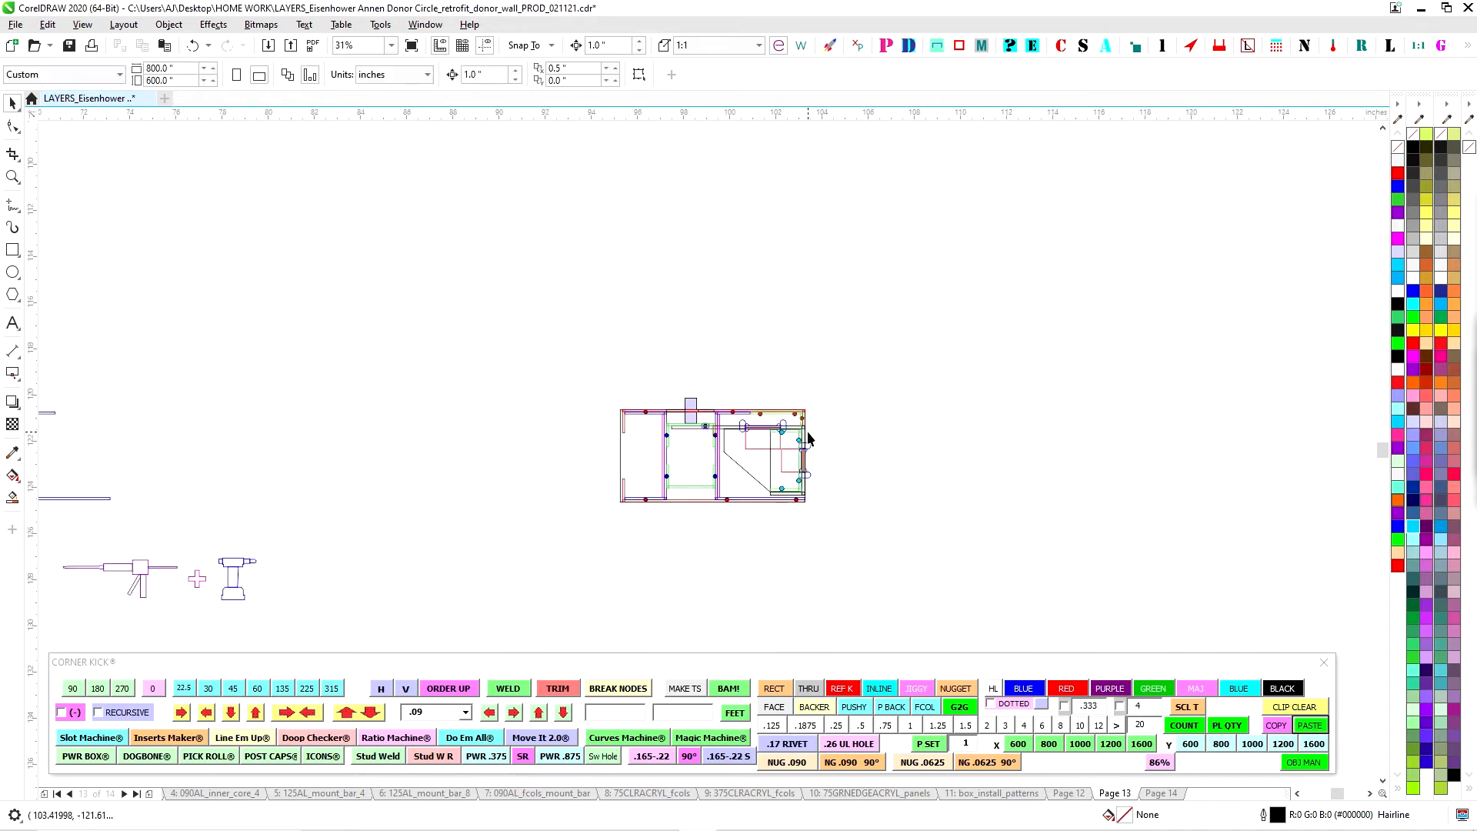
# Switch to Page 14 and examine the TOP area of the "PART LABELS" section
pyautogui.click(1159, 793)
pyautogui.scroll(-1, 746, 371)
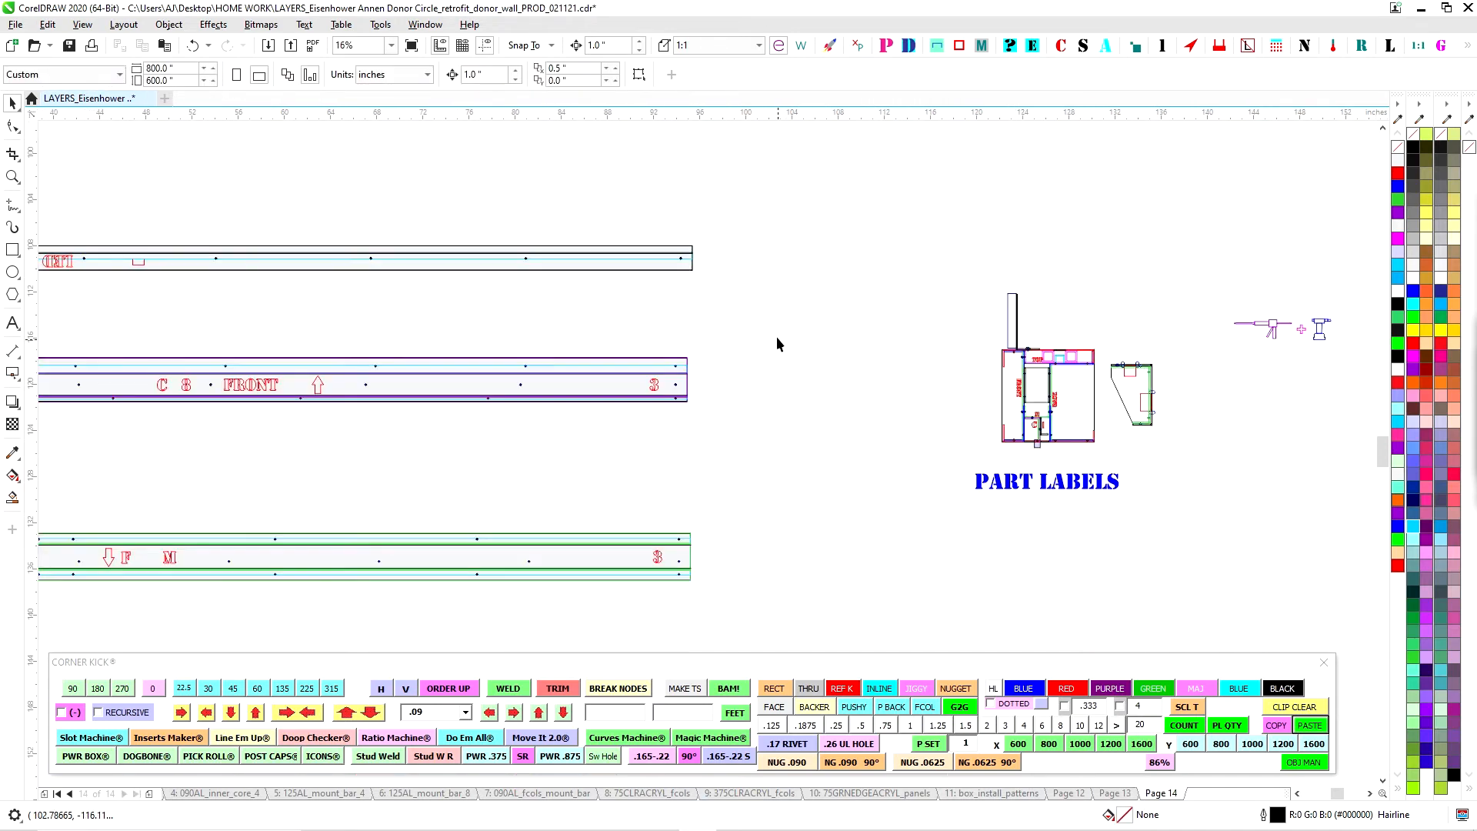
pyautogui.moveTo(1113, 339); pyautogui.dragTo(1216, 514)
pyautogui.scroll(3, 1208, 520)
pyautogui.moveTo(921, 470); pyautogui.dragTo(683, 294)
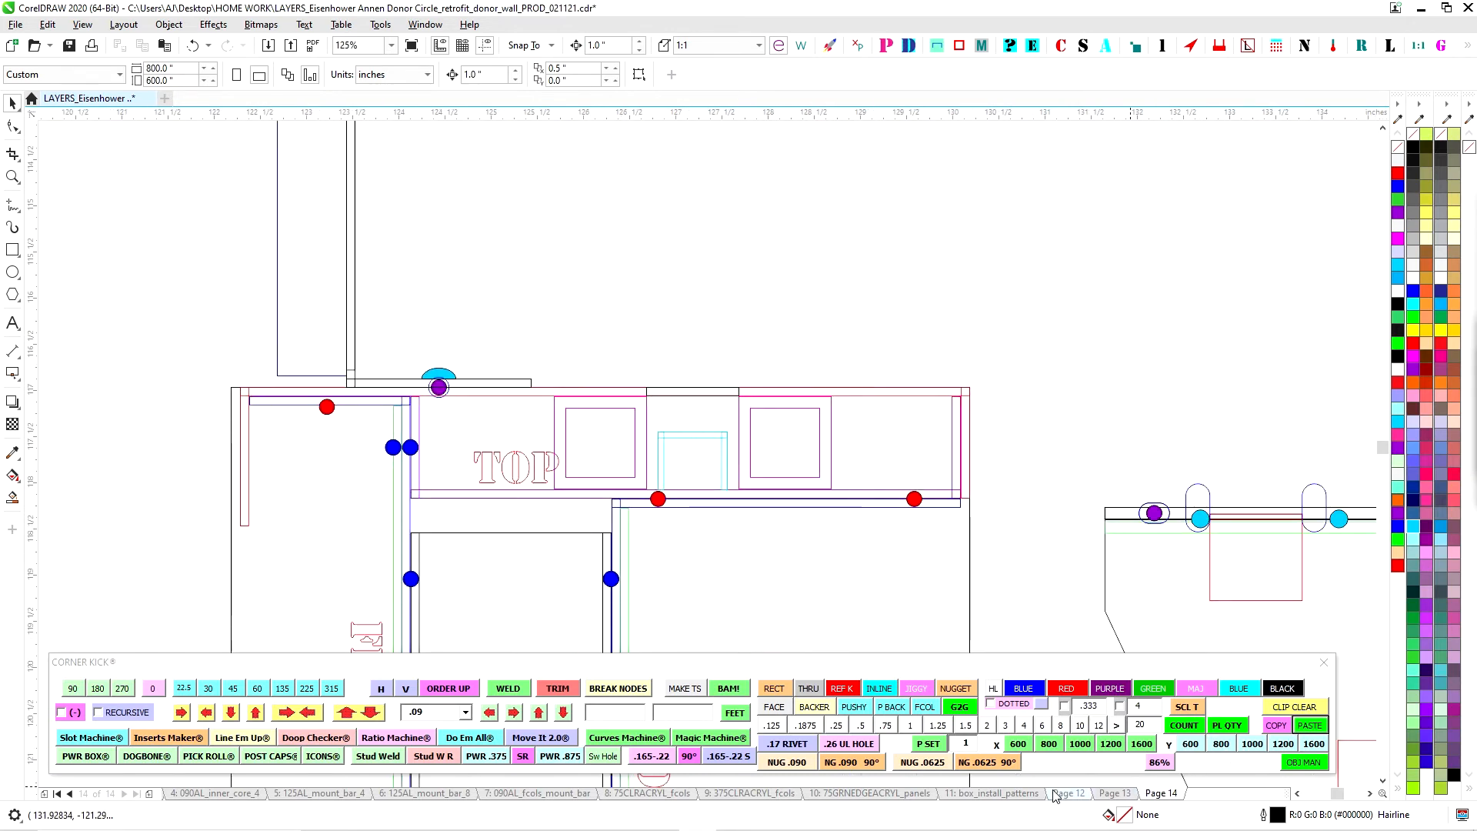
# Return to Page 13 and select the upper 0.5 x 0.5 inch square on the assembled box section
pyautogui.click(1115, 793)
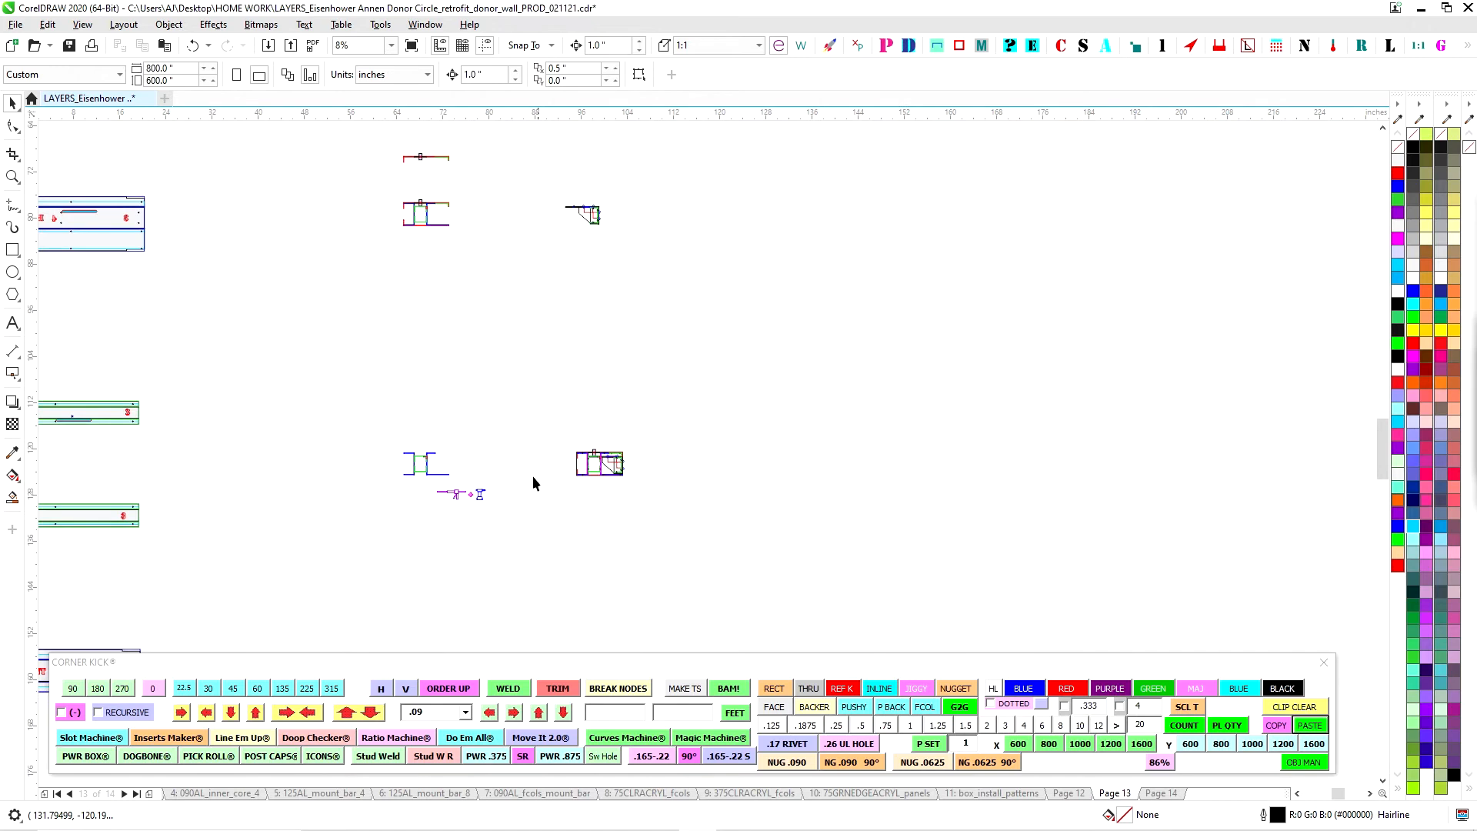
pyautogui.scroll(3, 748, 473)
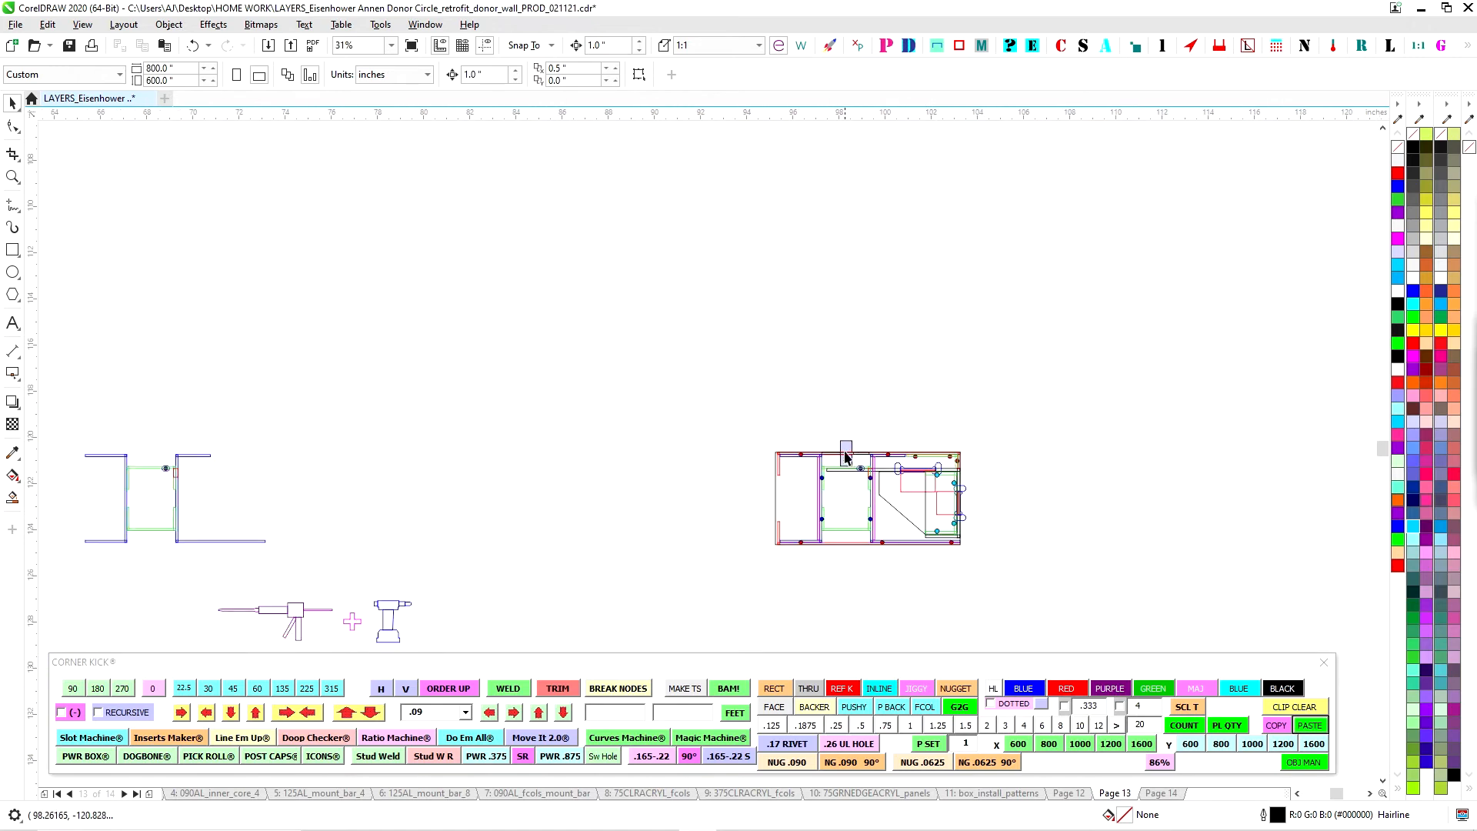
pyautogui.click(846, 448)
pyautogui.scroll(-3, 962, 448)
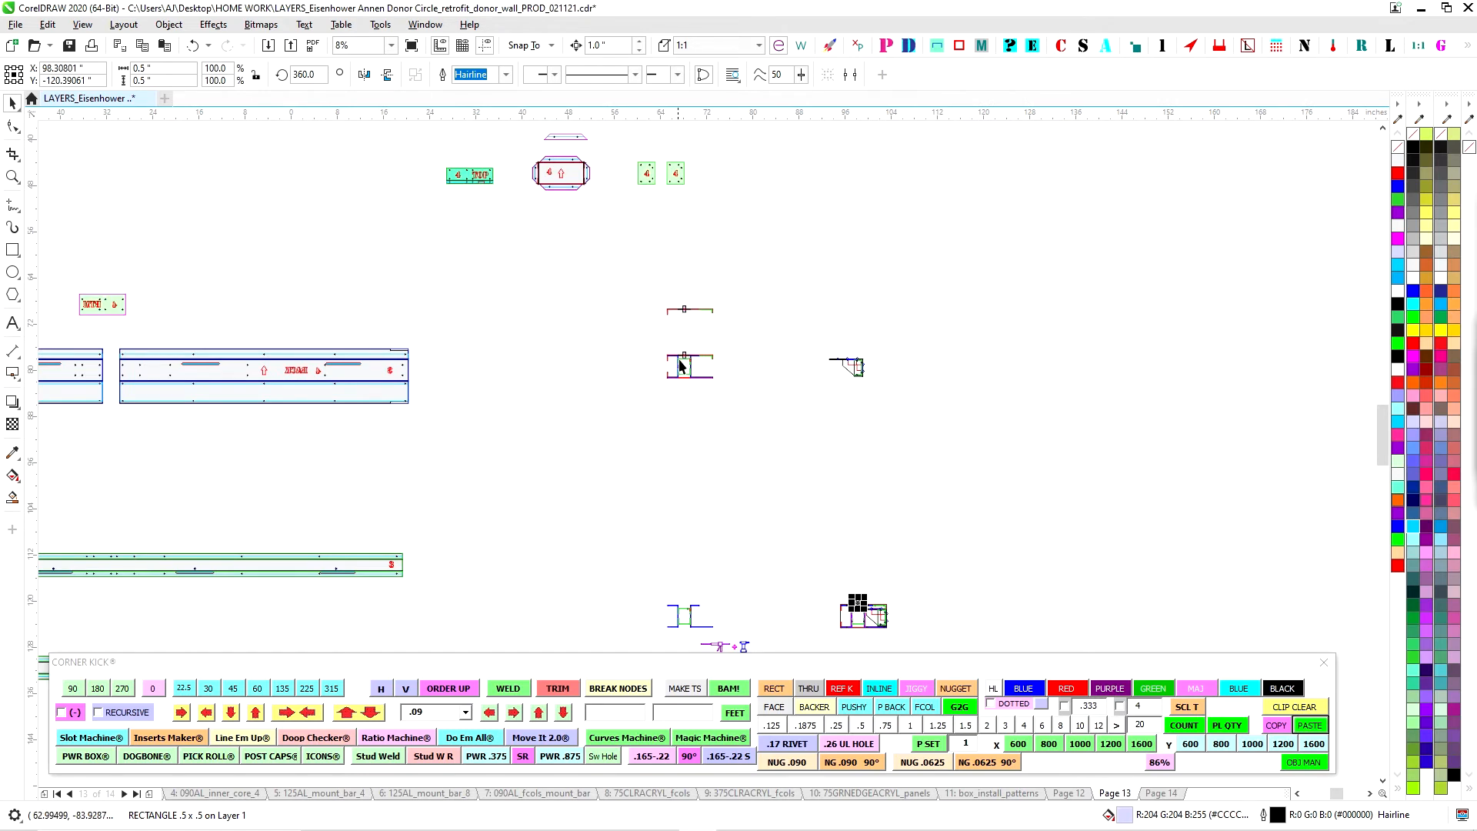
# Examine the section profiles further up the page and select the 7.9 x 1.0 inch three-object group in the topmost one
pyautogui.scroll(4, 682, 365)
pyautogui.scroll(-3, 702, 280)
pyautogui.moveTo(695, 285); pyautogui.dragTo(746, 594)
pyautogui.scroll(-1, 731, 379)
pyautogui.moveTo(769, 224); pyautogui.dragTo(770, 395)
pyautogui.scroll(2, 754, 306)
pyautogui.scroll(1, 754, 307)
pyautogui.moveTo(753, 306); pyautogui.dragTo(766, 408)
pyautogui.scroll(-1, 758, 266)
pyautogui.moveTo(760, 262); pyautogui.dragTo(787, 327)
pyautogui.moveTo(683, 267); pyautogui.dragTo(974, 321)
pyautogui.scroll(-1, 798, 311)
# Examine the long panel labelled 4 TOP and select its 99.1 x 9.9 inch group
pyautogui.moveTo(571, 322); pyautogui.dragTo(1138, 298)
pyautogui.moveTo(413, 421); pyautogui.dragTo(1119, 409)
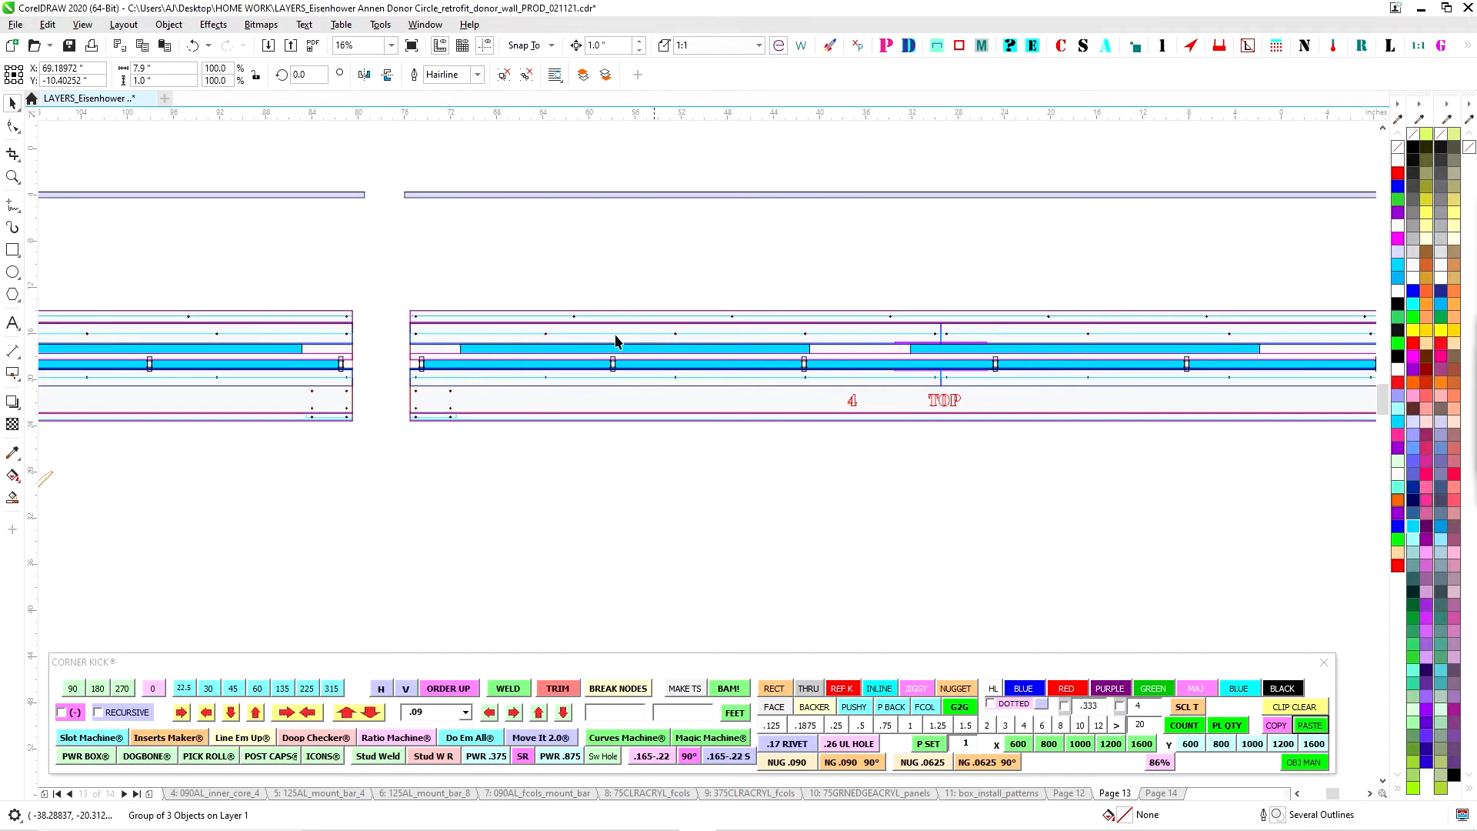
pyautogui.scroll(-2, 394, 324)
pyautogui.moveTo(394, 295); pyautogui.dragTo(989, 396)
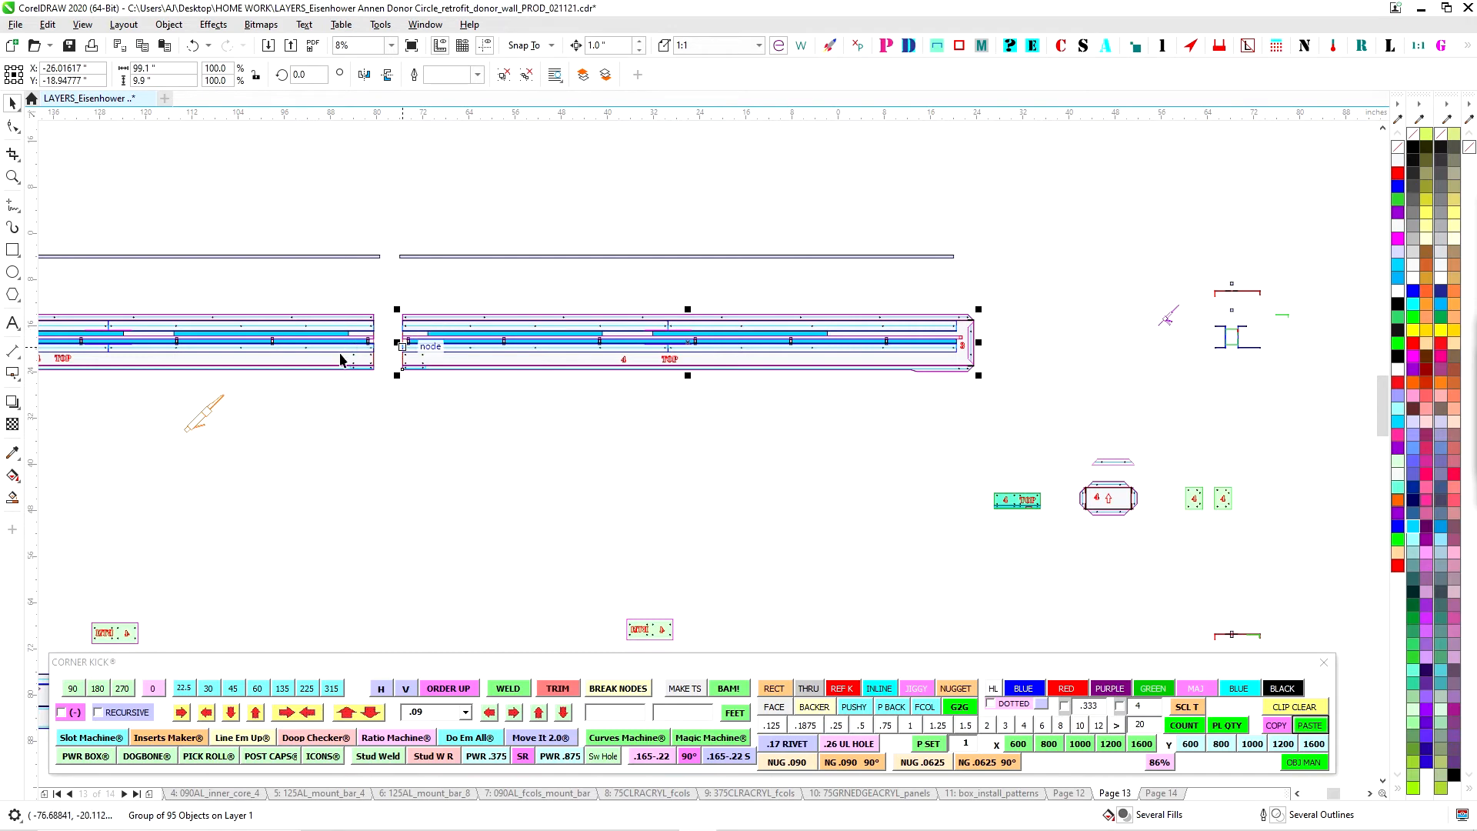
pyautogui.moveTo(393, 290); pyautogui.dragTo(739, 391)
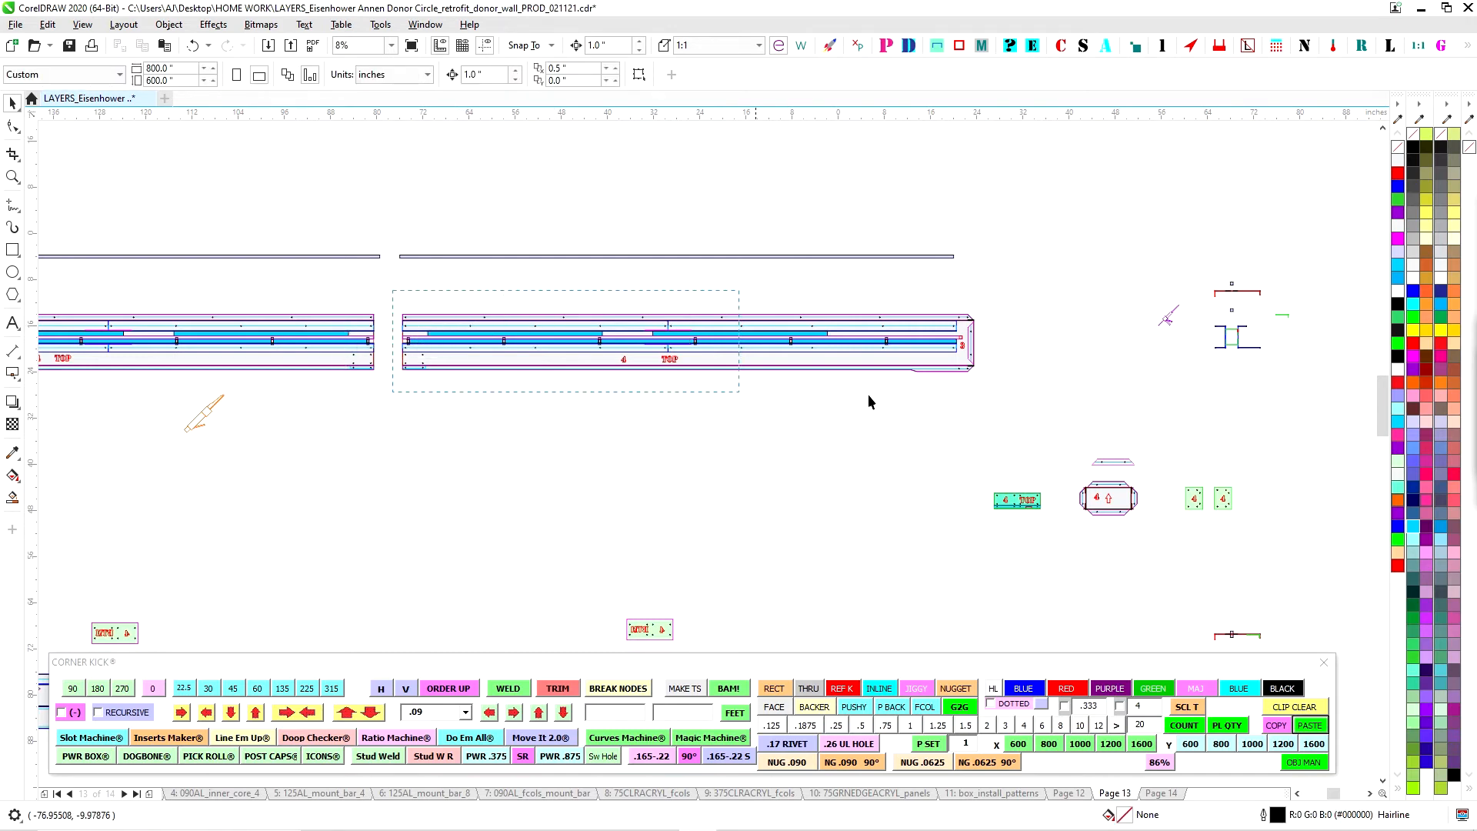
pyautogui.moveTo(1110, 417); pyautogui.dragTo(1098, 399)
pyautogui.scroll(1, 878, 267)
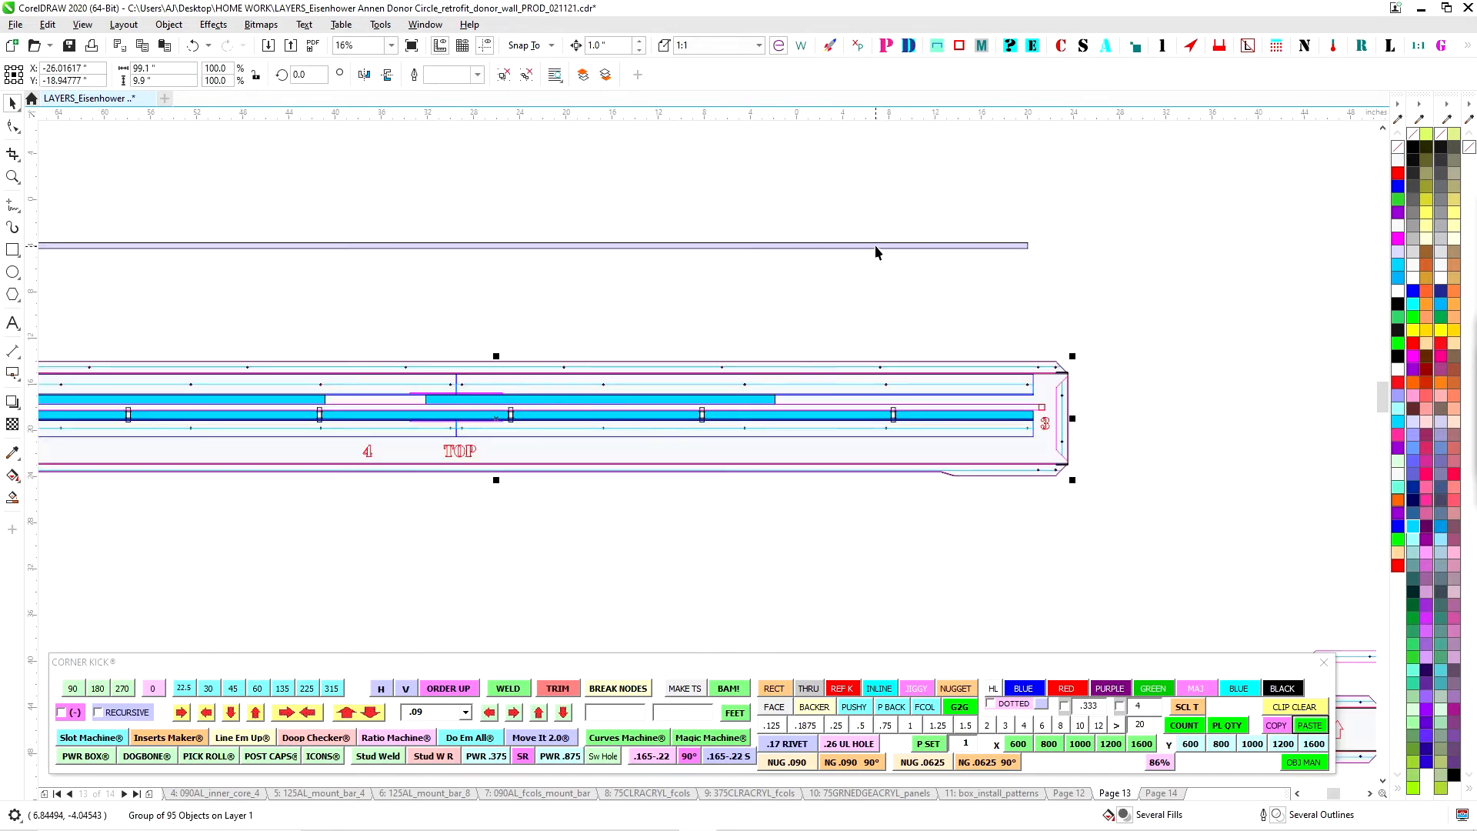
# Move the 96 x 0.5 inch strip above the 4 TOP panel straight down 10 inches onto the panel
pyautogui.click(874, 244)
pyautogui.scroll(2, 1067, 363)
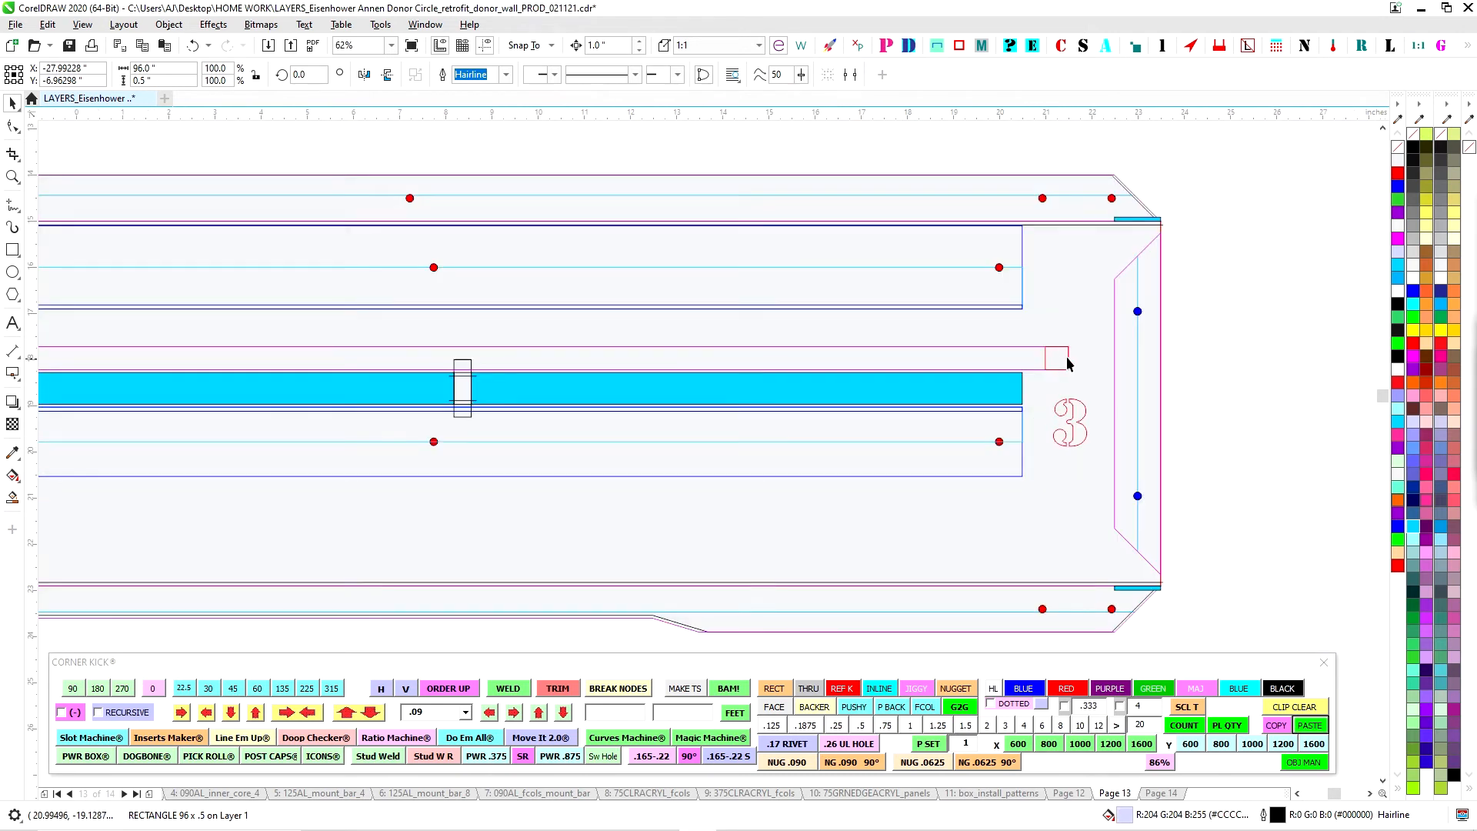
pyautogui.scroll(-2, 1164, 284)
pyautogui.press('Down')
pyautogui.press('Down')
pyautogui.press('Down')
pyautogui.press('Down')
pyautogui.scroll(2, 1153, 272)
pyautogui.press('Down')
pyautogui.press('Down')
pyautogui.press('Down')
pyautogui.press('Down')
pyautogui.press('Down')
pyautogui.press('Down')
pyautogui.press('Down')
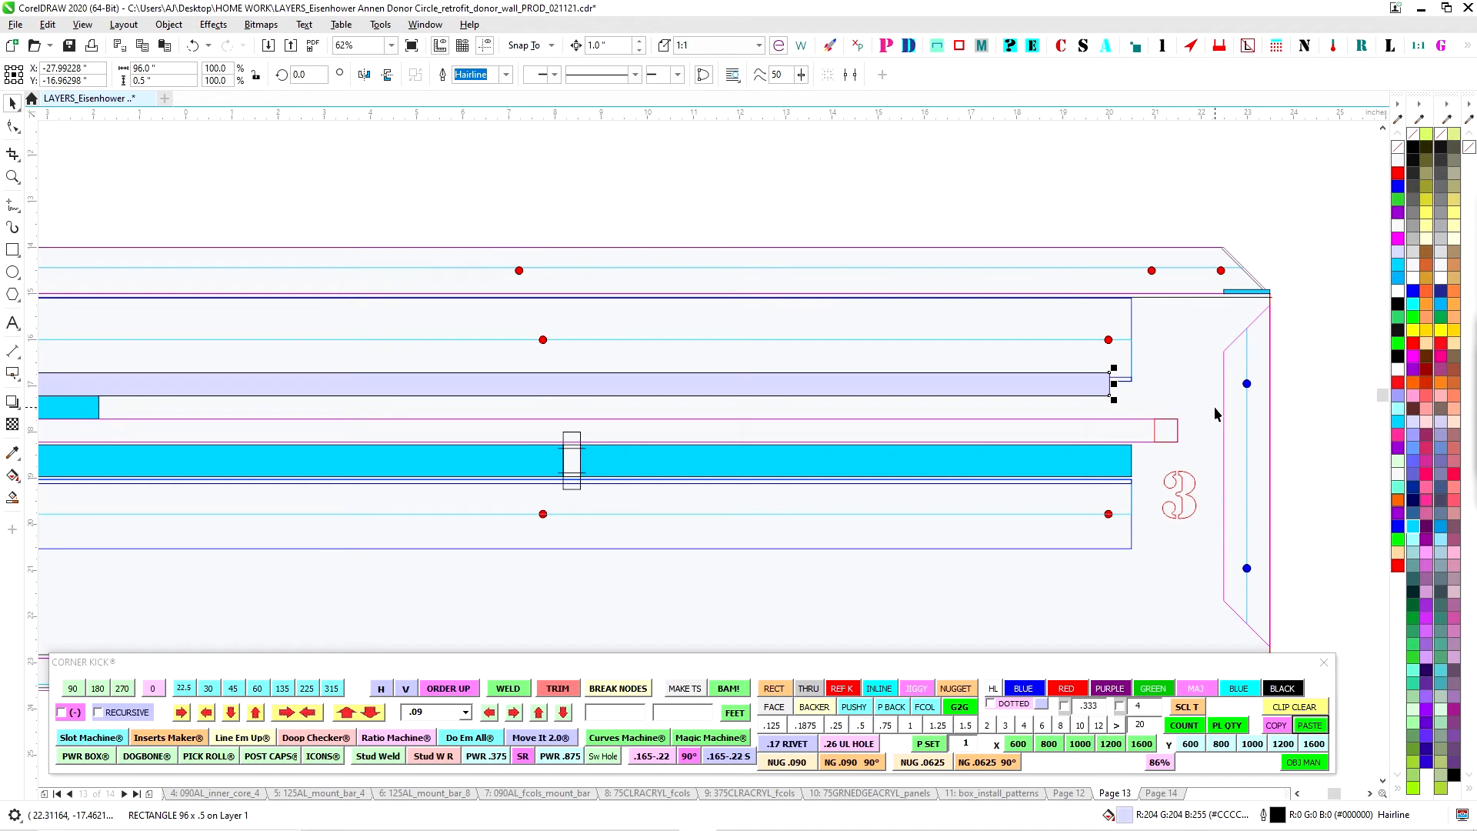
# Lower the strip another 1 inch between the cyan bars and align its left end with the panel's left edge
pyautogui.moveTo(1110, 418); pyautogui.dragTo(1184, 421)
pyautogui.scroll(-1, 1170, 426)
pyautogui.moveTo(595, 459); pyautogui.dragTo(1357, 437)
pyautogui.moveTo(245, 416); pyautogui.dragTo(982, 420)
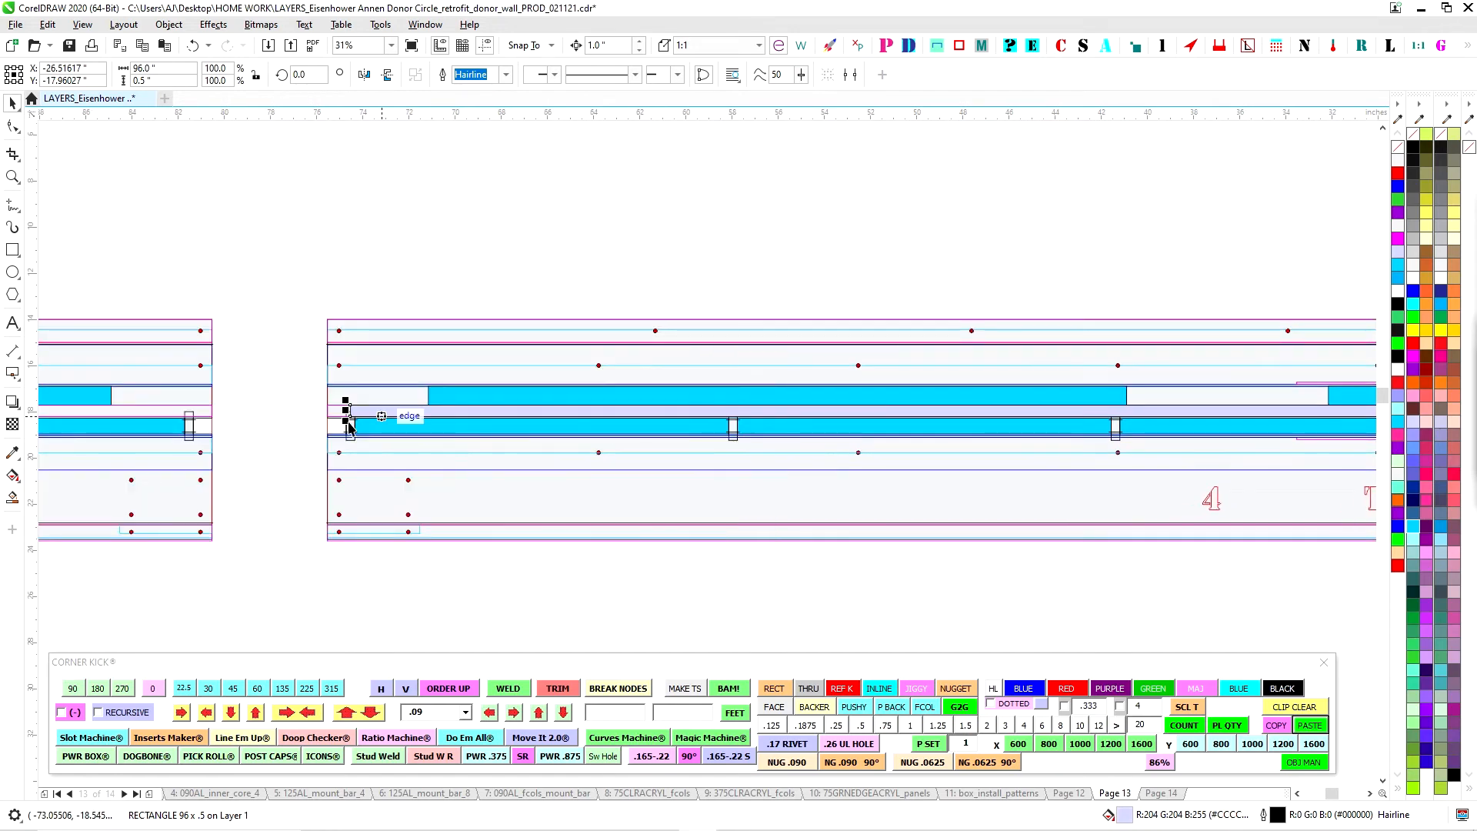
pyautogui.scroll(2, 315, 416)
pyautogui.moveTo(452, 412); pyautogui.dragTo(279, 390)
pyautogui.scroll(-2, 287, 386)
pyautogui.scroll(1, 279, 390)
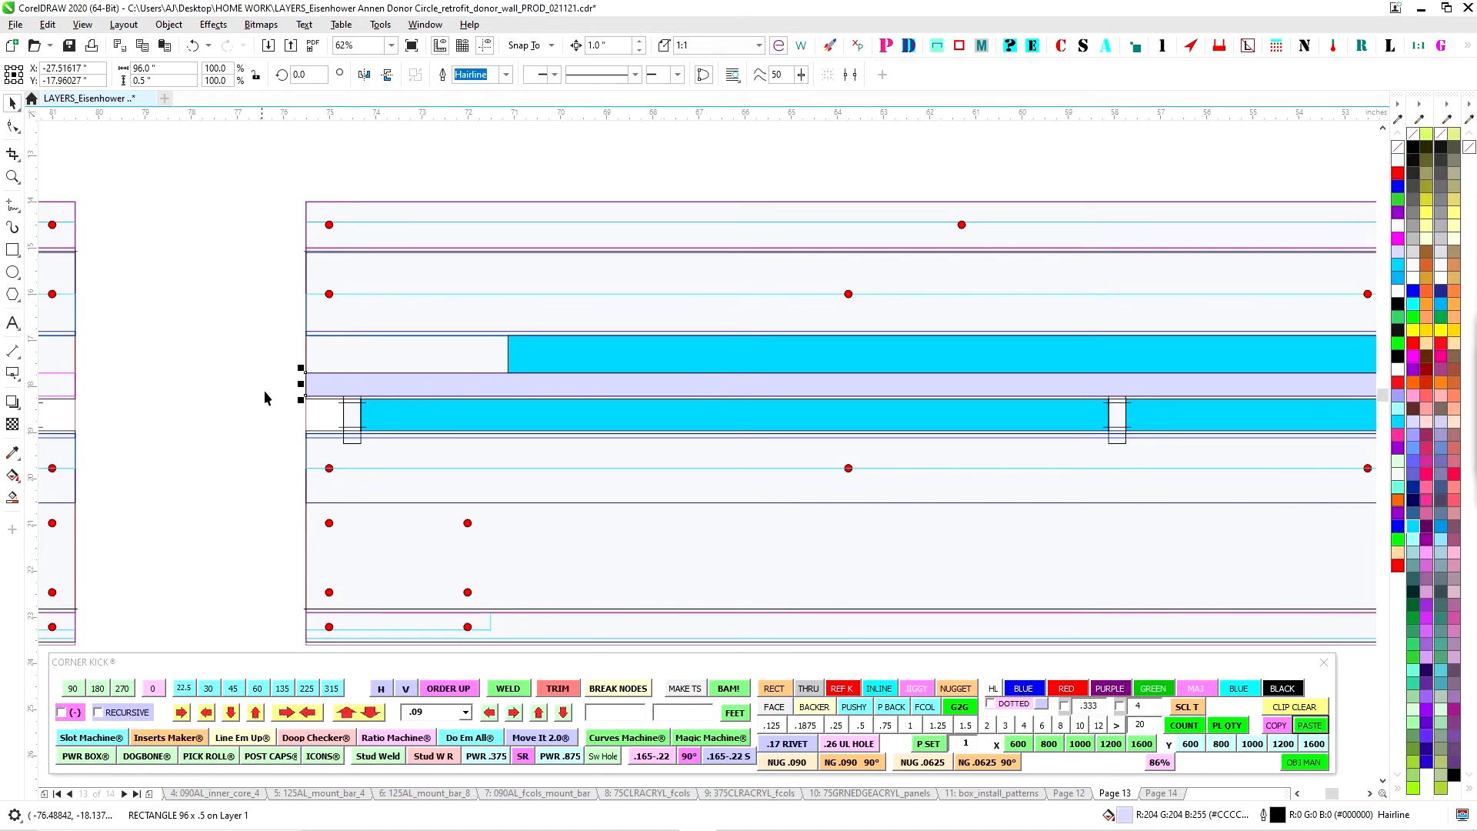
# Nudge the strip 0.0625 inch to either side of the panel's left edge and return it flush
pyautogui.scroll(1, 304, 385)
pyautogui.scroll(2, 302, 382)
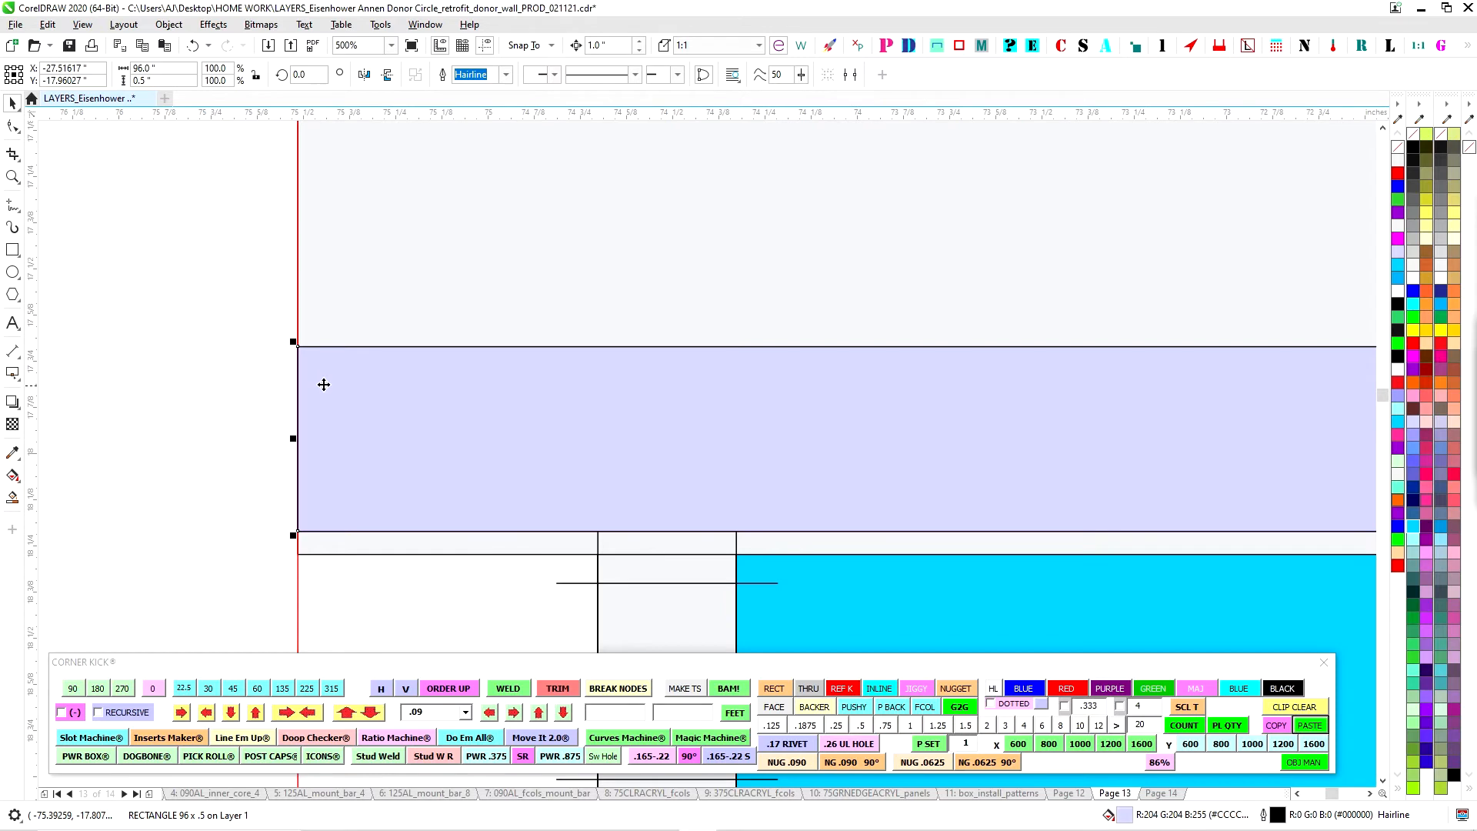
pyautogui.click(407, 415)
pyautogui.press('Left')
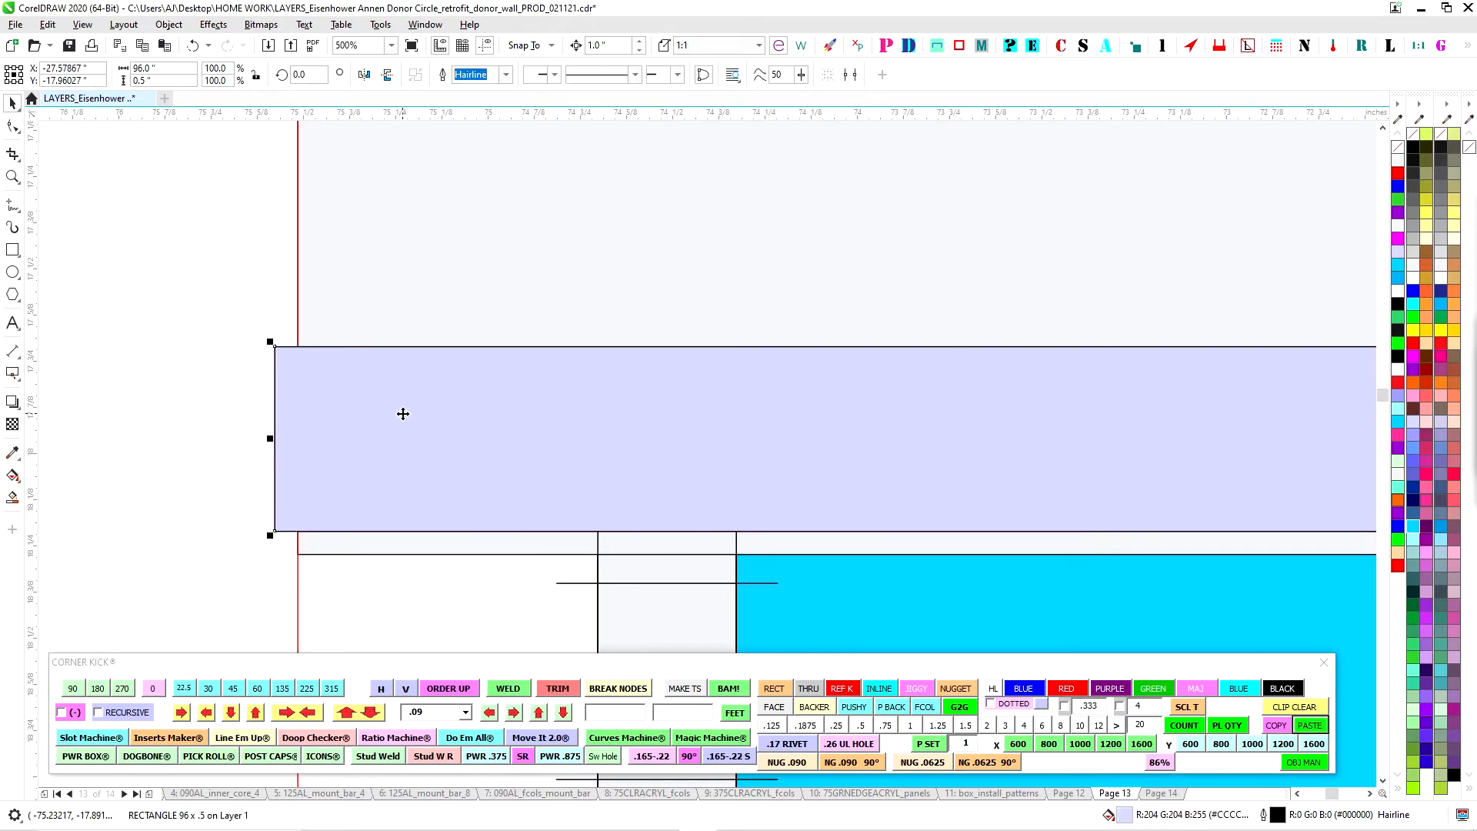
pyautogui.press('Right')
pyautogui.press('Right')
pyautogui.press('Left')
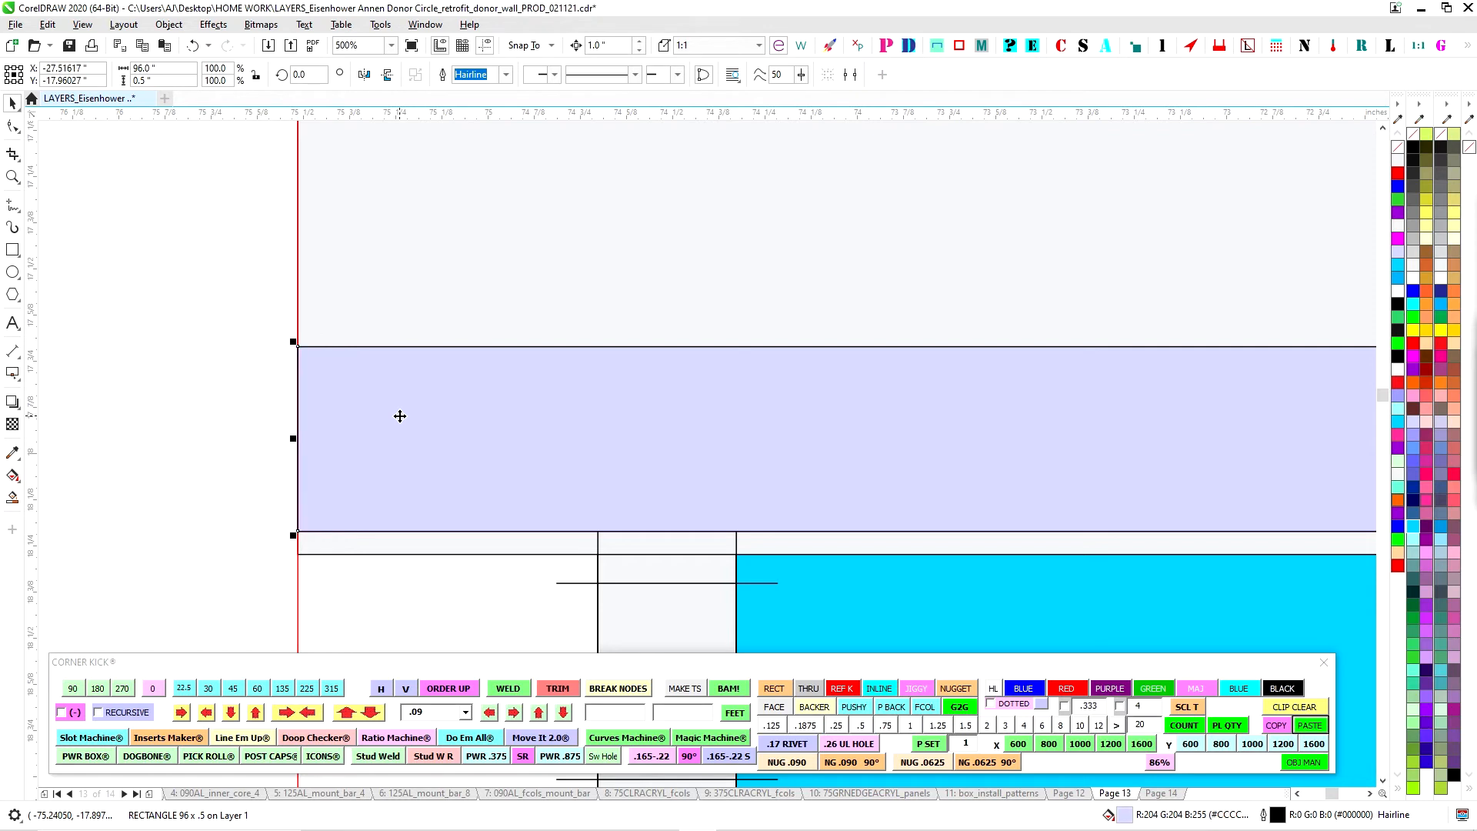
pyautogui.press('Right')
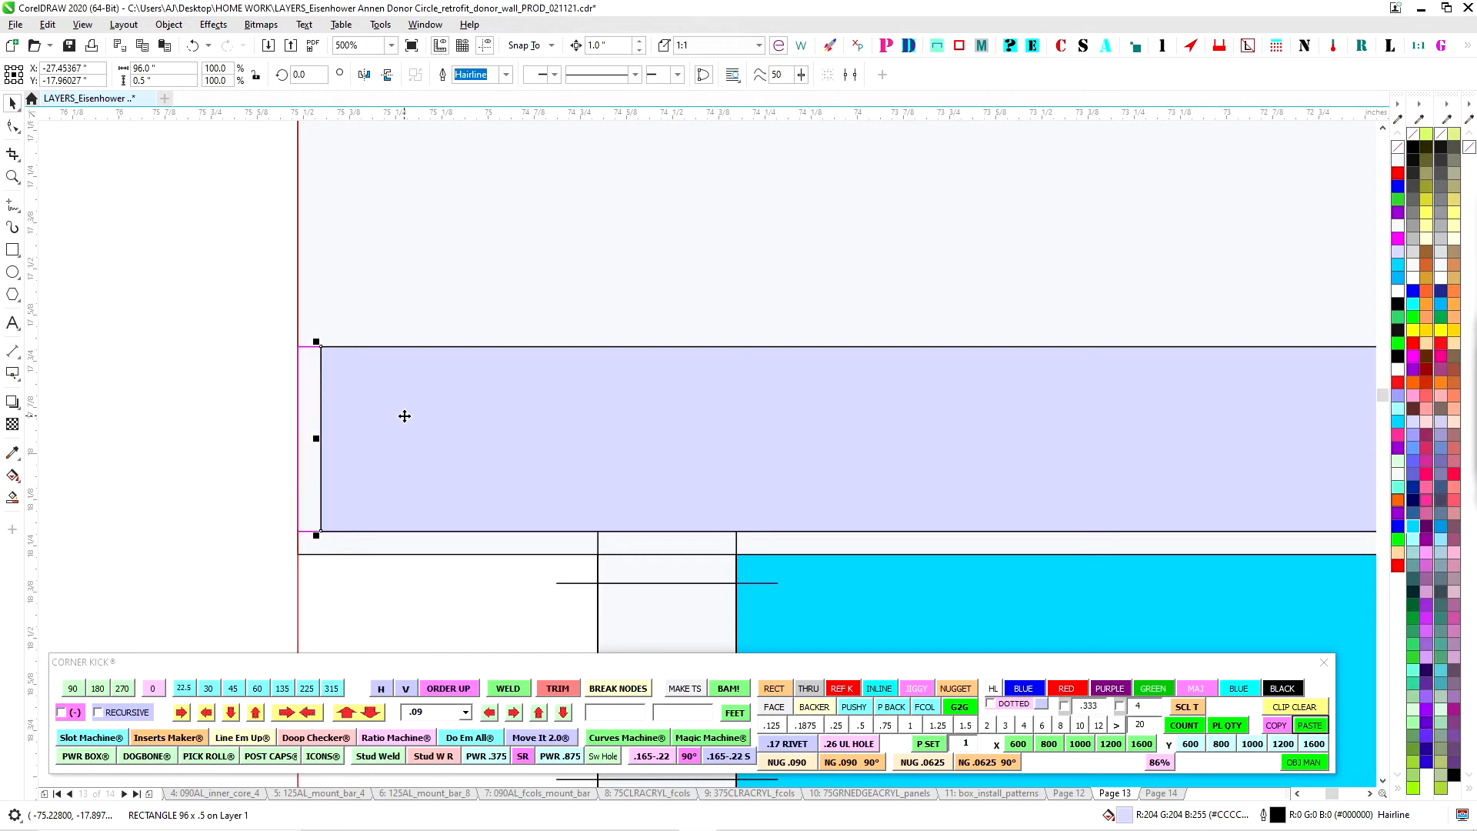
pyautogui.press('Left')
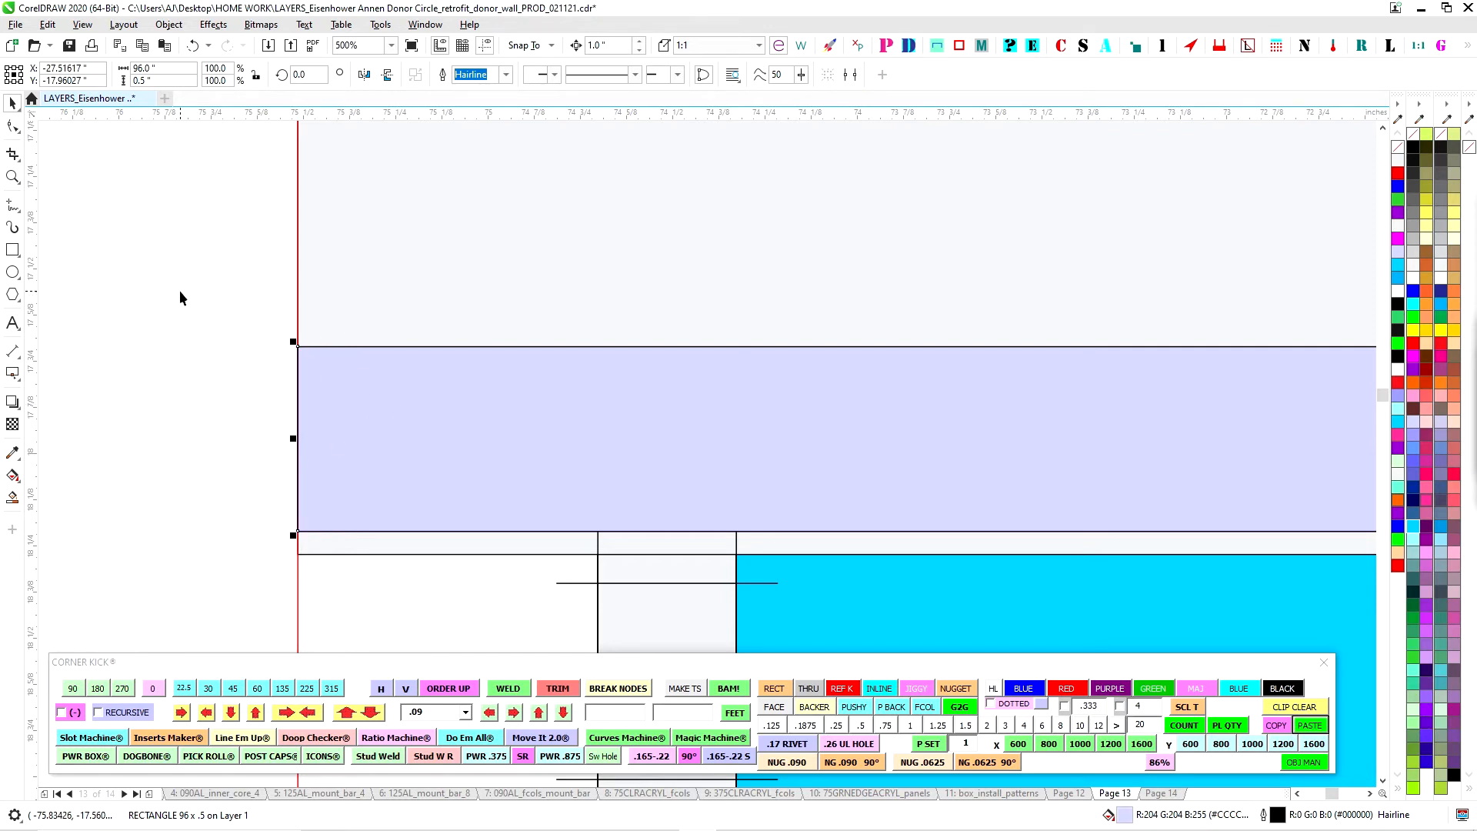
# Inspect how the strip lies between the cyan bars on the panel and check its selection separately from the panel group
pyautogui.scroll(-5, 179, 297)
pyautogui.scroll(5, 257, 349)
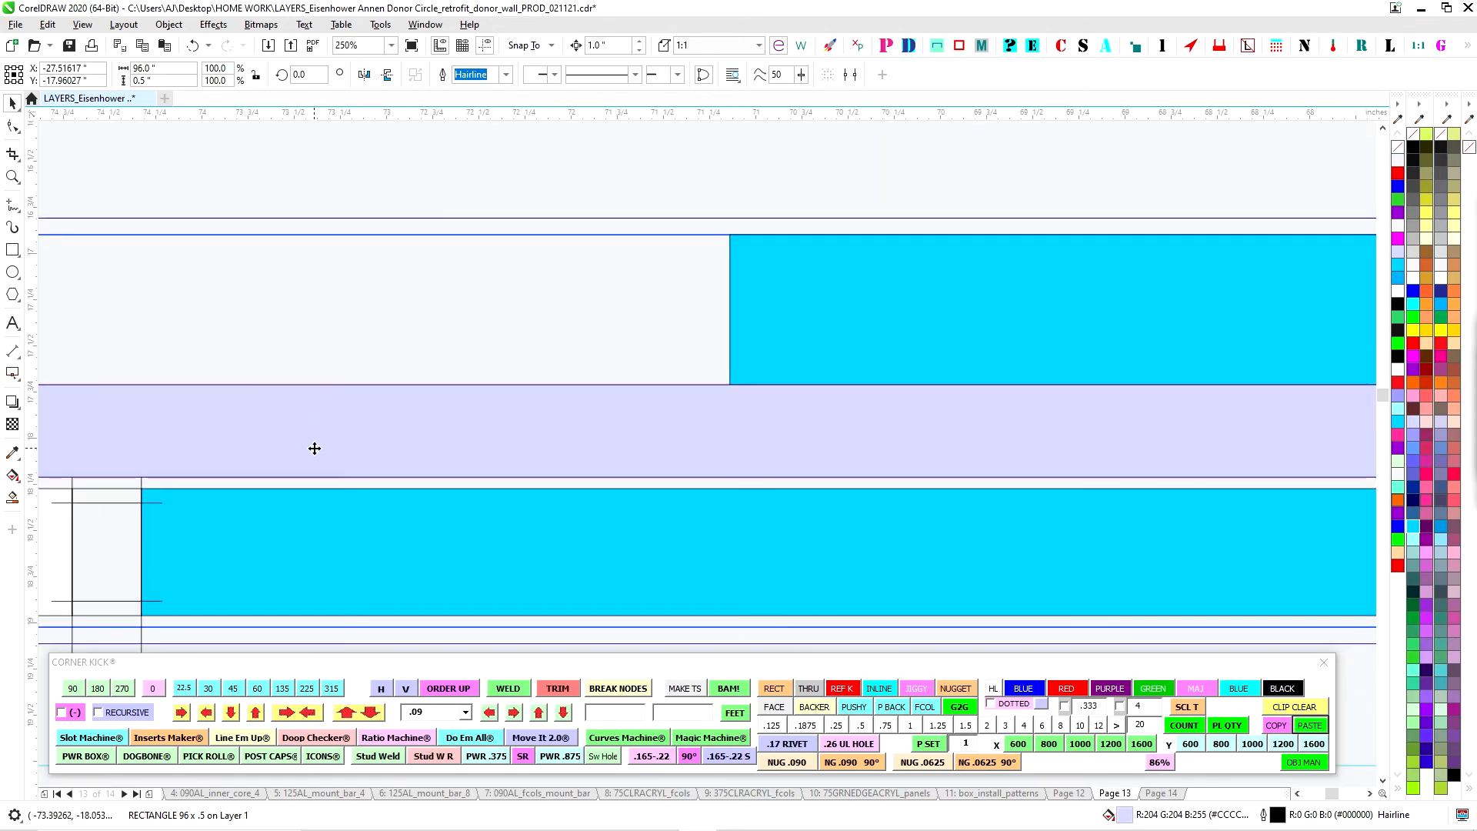
pyautogui.click(772, 309)
pyautogui.scroll(-3, 638, 360)
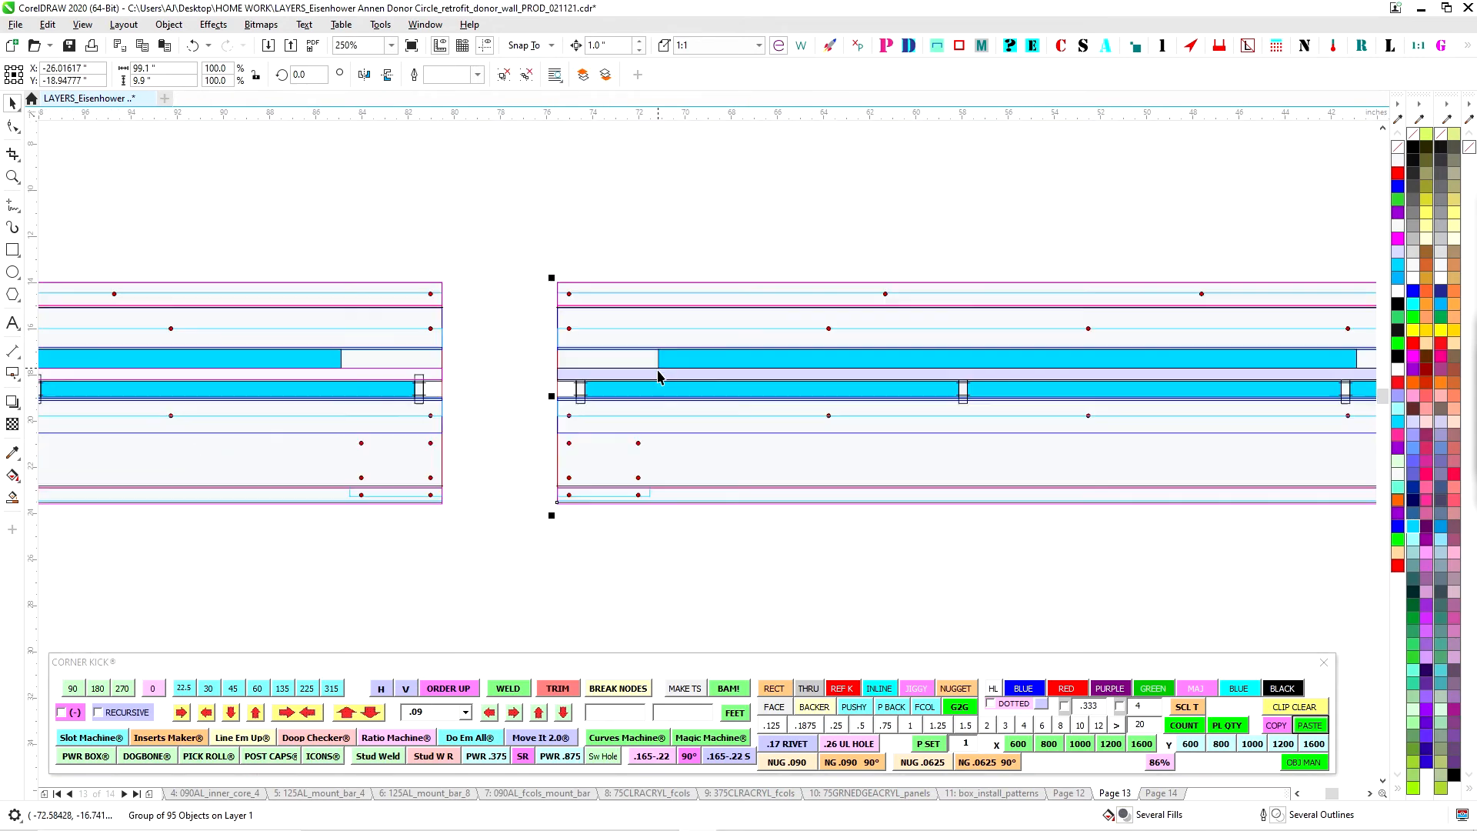
pyautogui.press('Escape')
pyautogui.click(773, 375)
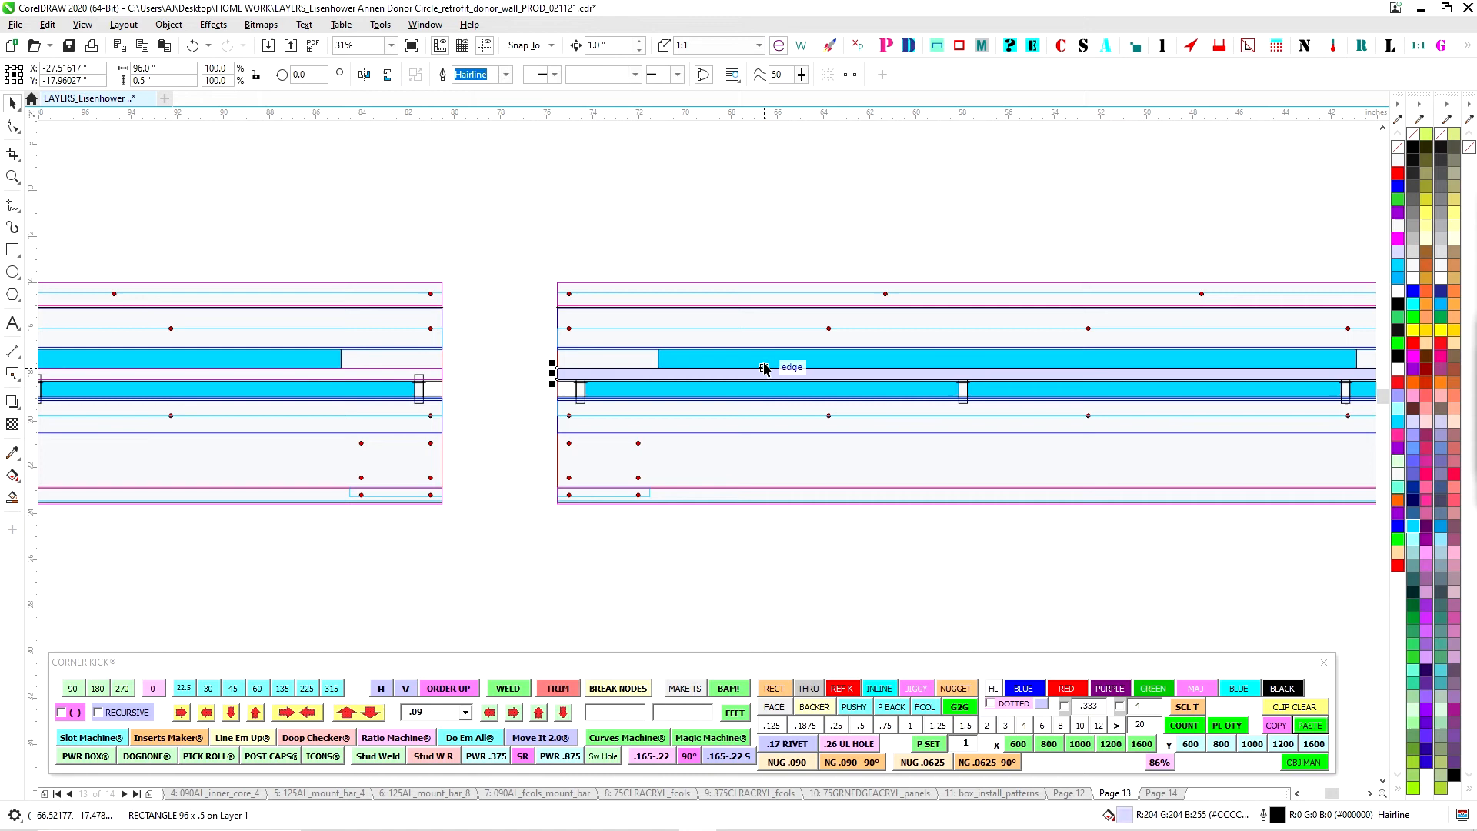
pyautogui.scroll(2, 765, 375)
pyautogui.scroll(-2, 423, 380)
pyautogui.moveTo(839, 490); pyautogui.dragTo(198, 508)
pyautogui.moveTo(989, 429); pyautogui.dragTo(637, 437)
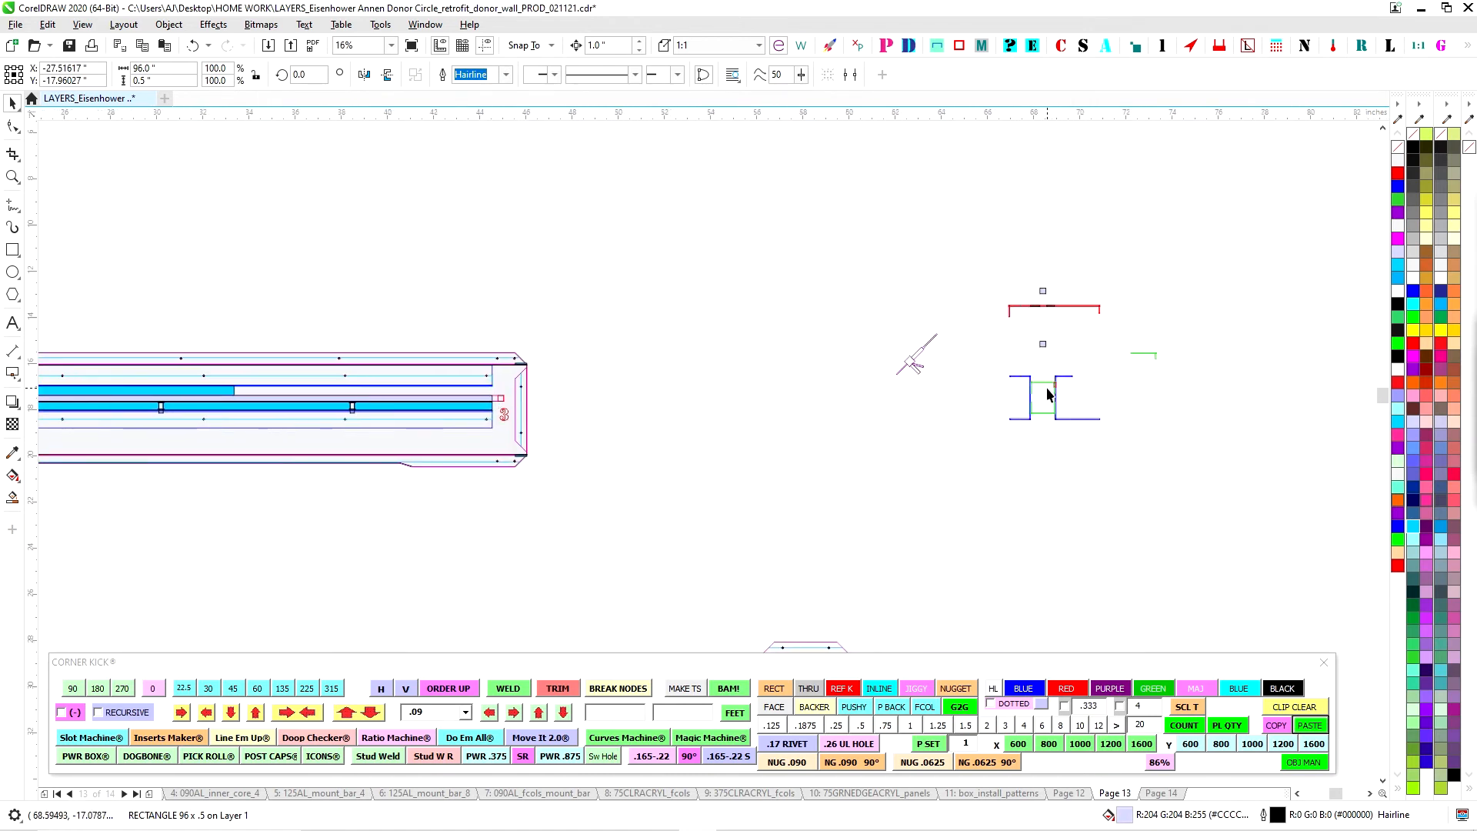
# Move the 0.5 x 0.5 inch square below the red channel up 3 inches against the channel's underside
pyautogui.scroll(4, 1031, 354)
pyautogui.moveTo(955, 236); pyautogui.dragTo(993, 429)
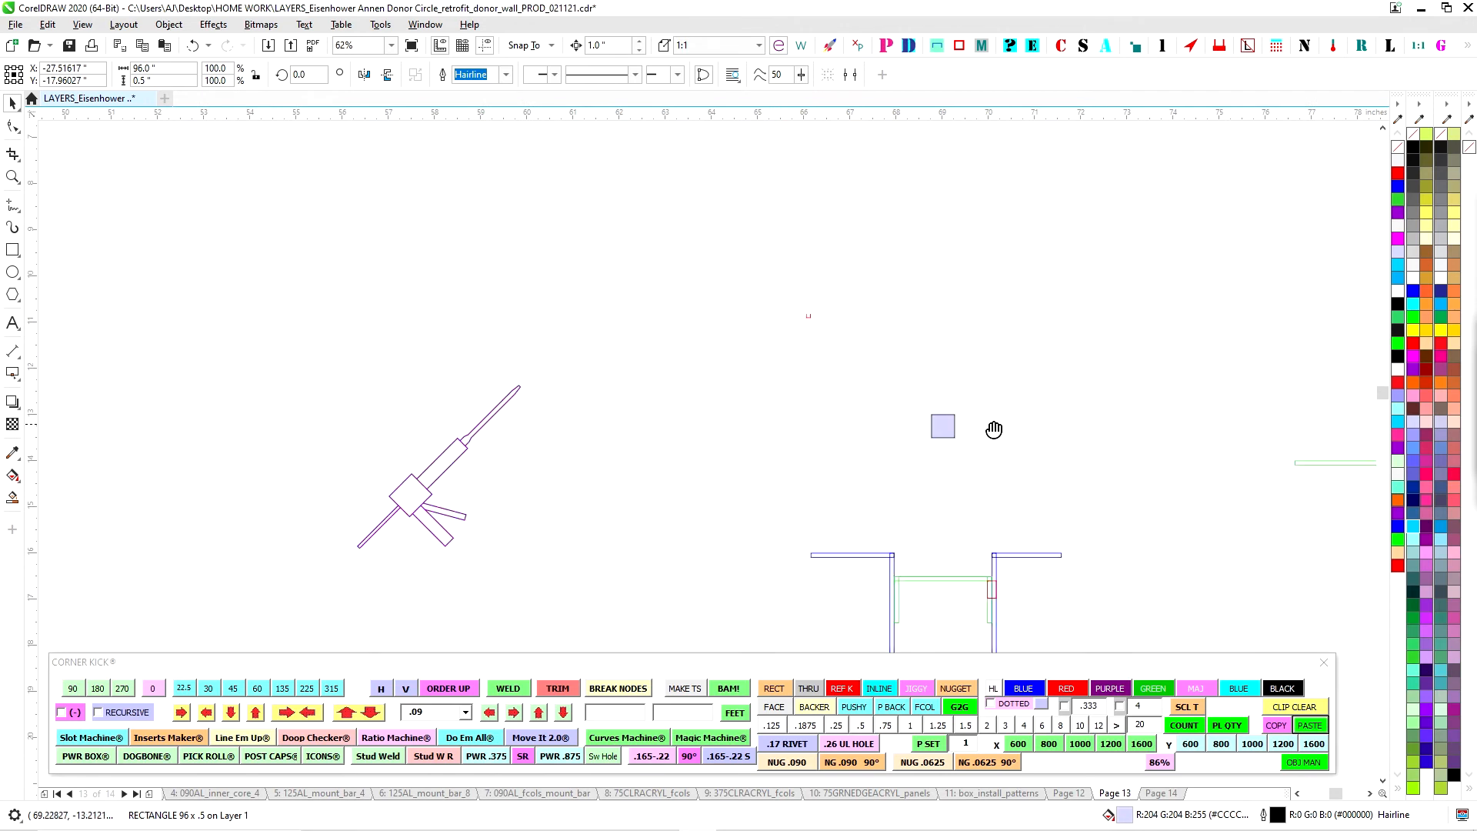
pyautogui.click(943, 423)
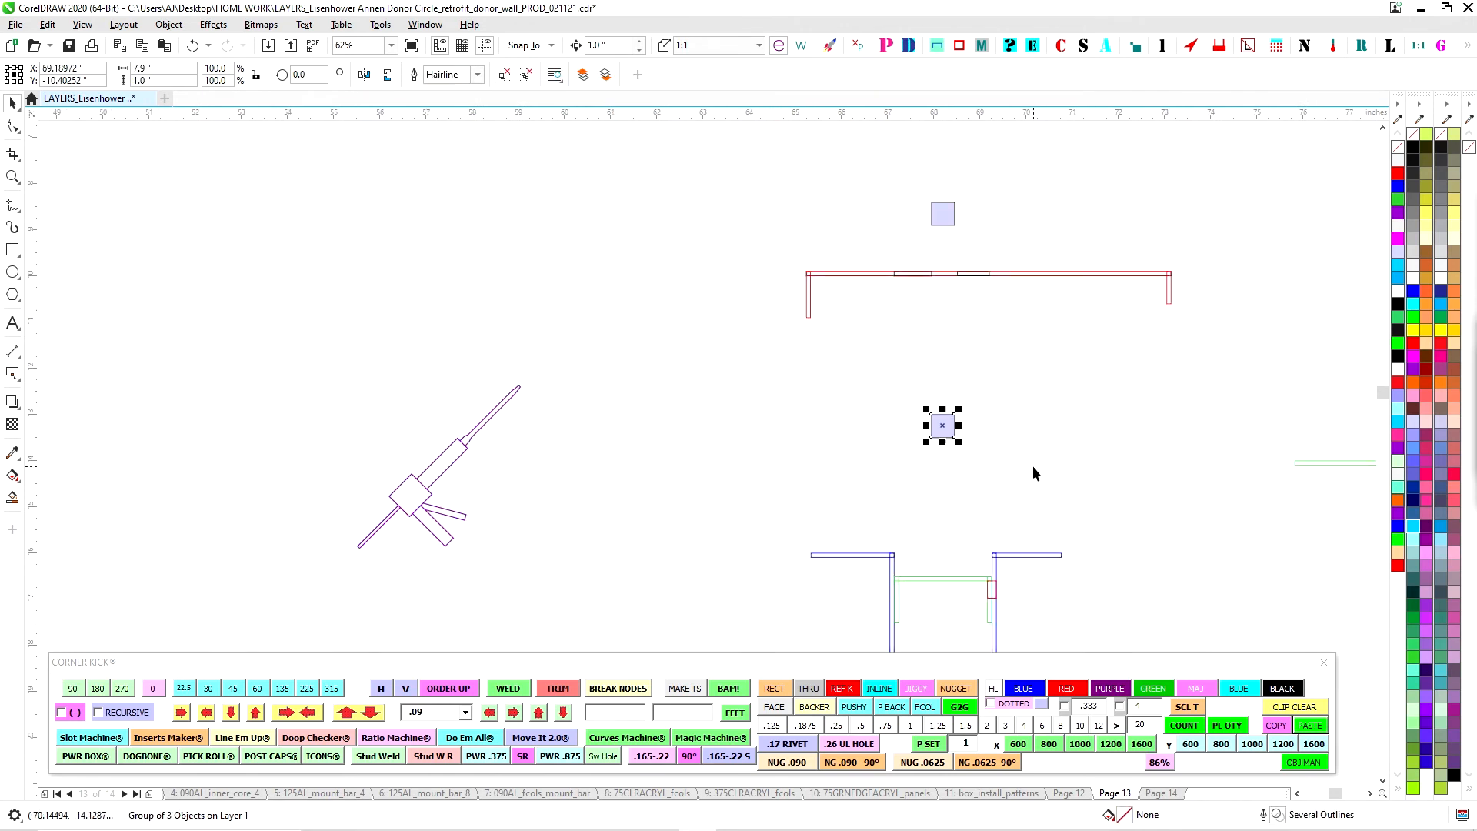
pyautogui.press('Up')
pyautogui.press('Up')
pyautogui.press('Up')
pyautogui.scroll(4, 937, 332)
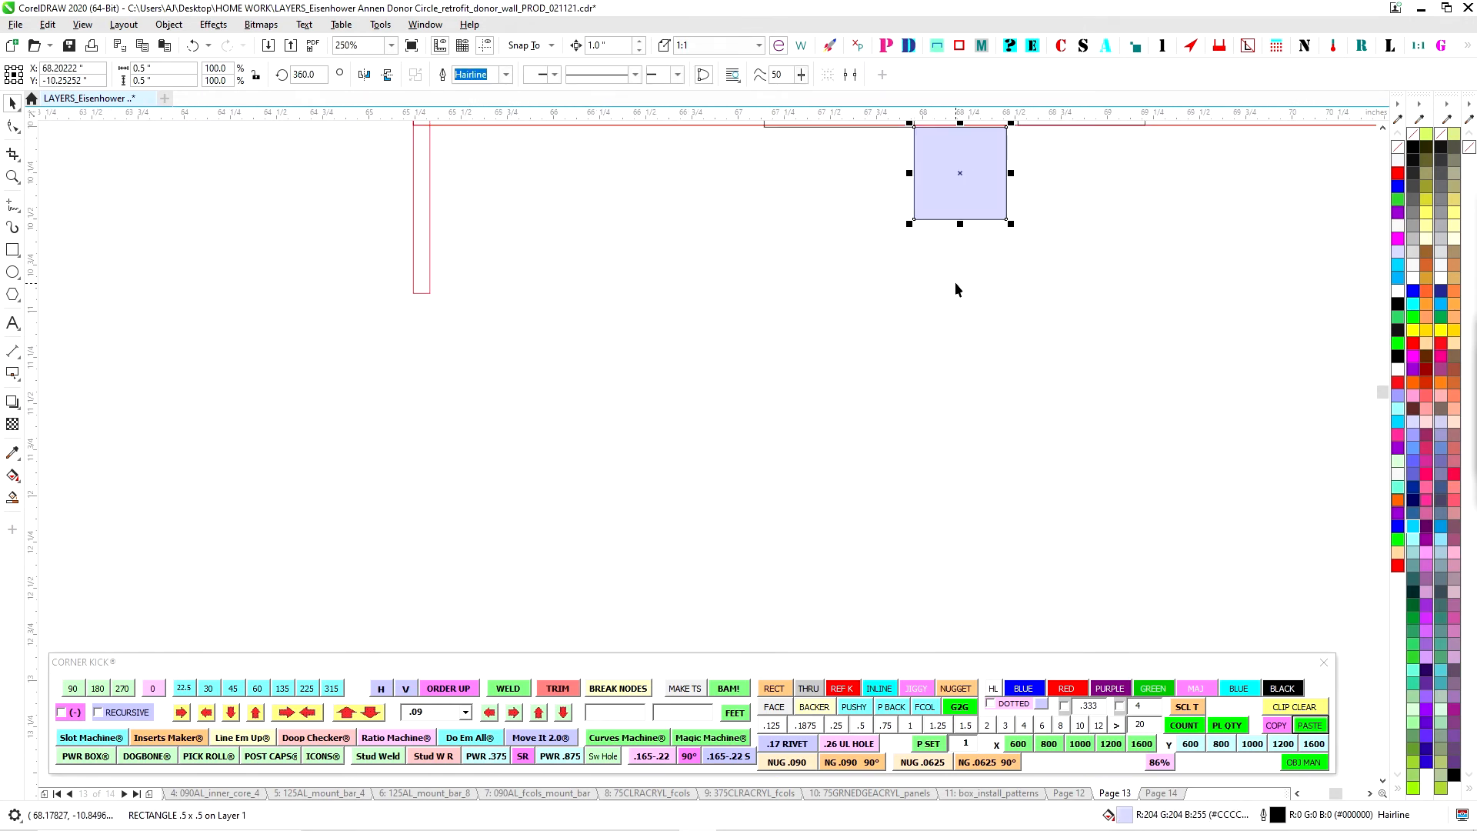
# Select the red channel together with its square and move them down 6 inches onto the box section
pyautogui.scroll(-4, 885, 266)
pyautogui.moveTo(603, 239); pyautogui.dragTo(1189, 354)
pyautogui.press('Down')
pyautogui.press('Down')
pyautogui.press('Down')
pyautogui.press('Down')
pyautogui.press('Down')
pyautogui.press('Down')
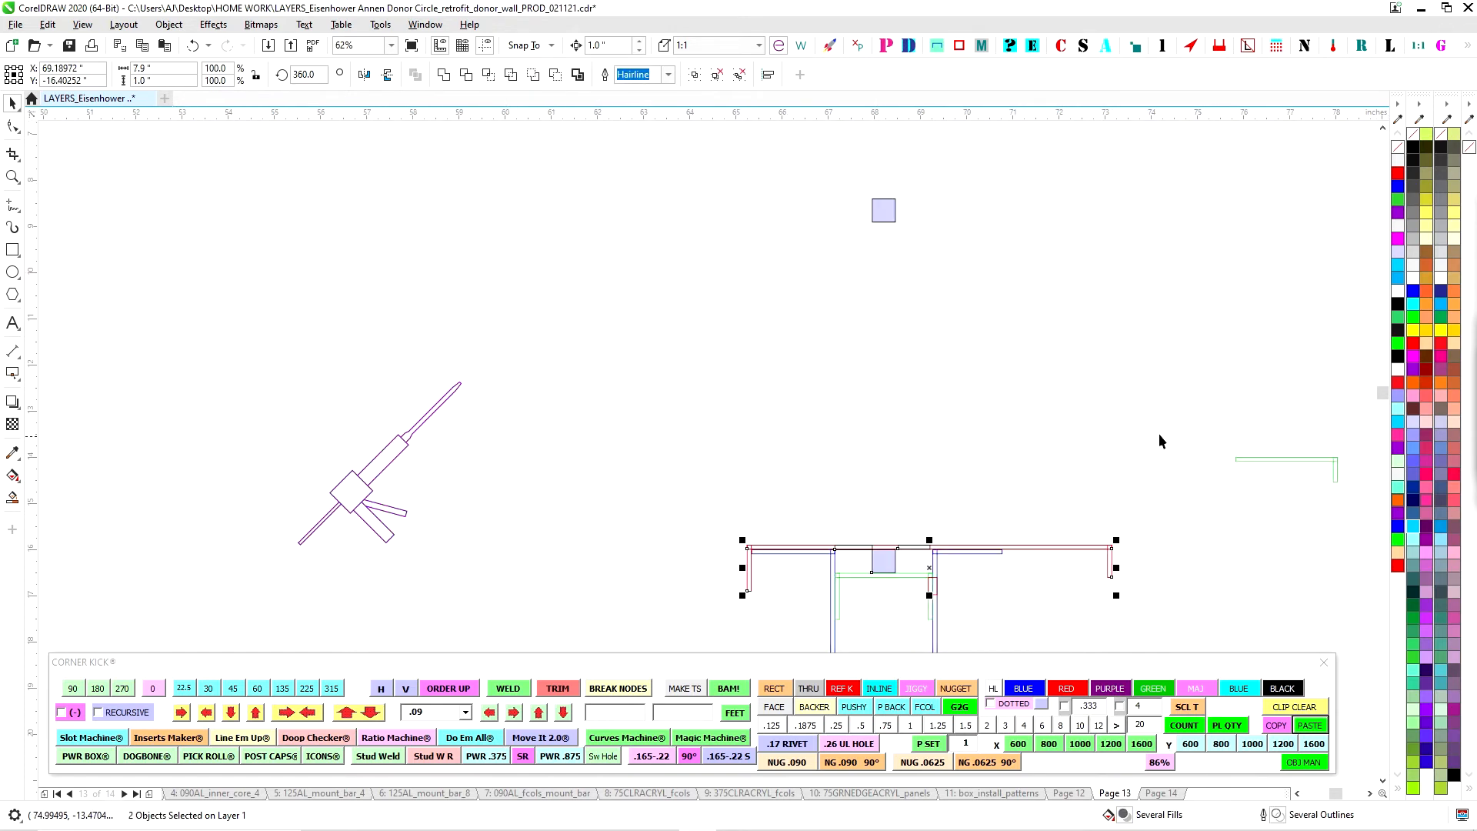
# Move the purple gun icon to the assembled section's upper left corner and then back clear of the section
pyautogui.moveTo(395, 454); pyautogui.dragTo(758, 536)
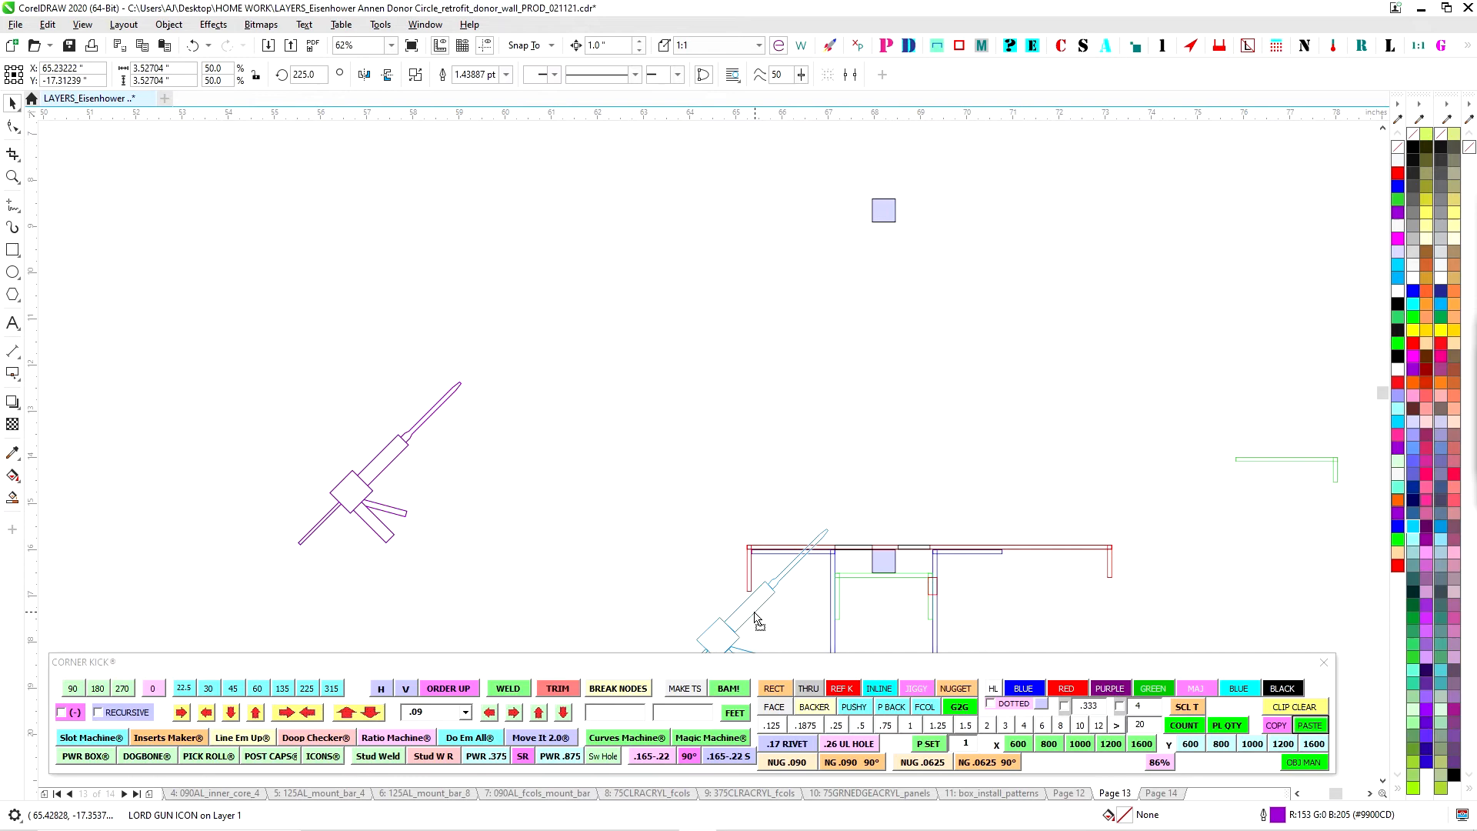
pyautogui.scroll(4, 758, 536)
pyautogui.scroll(-4, 517, 336)
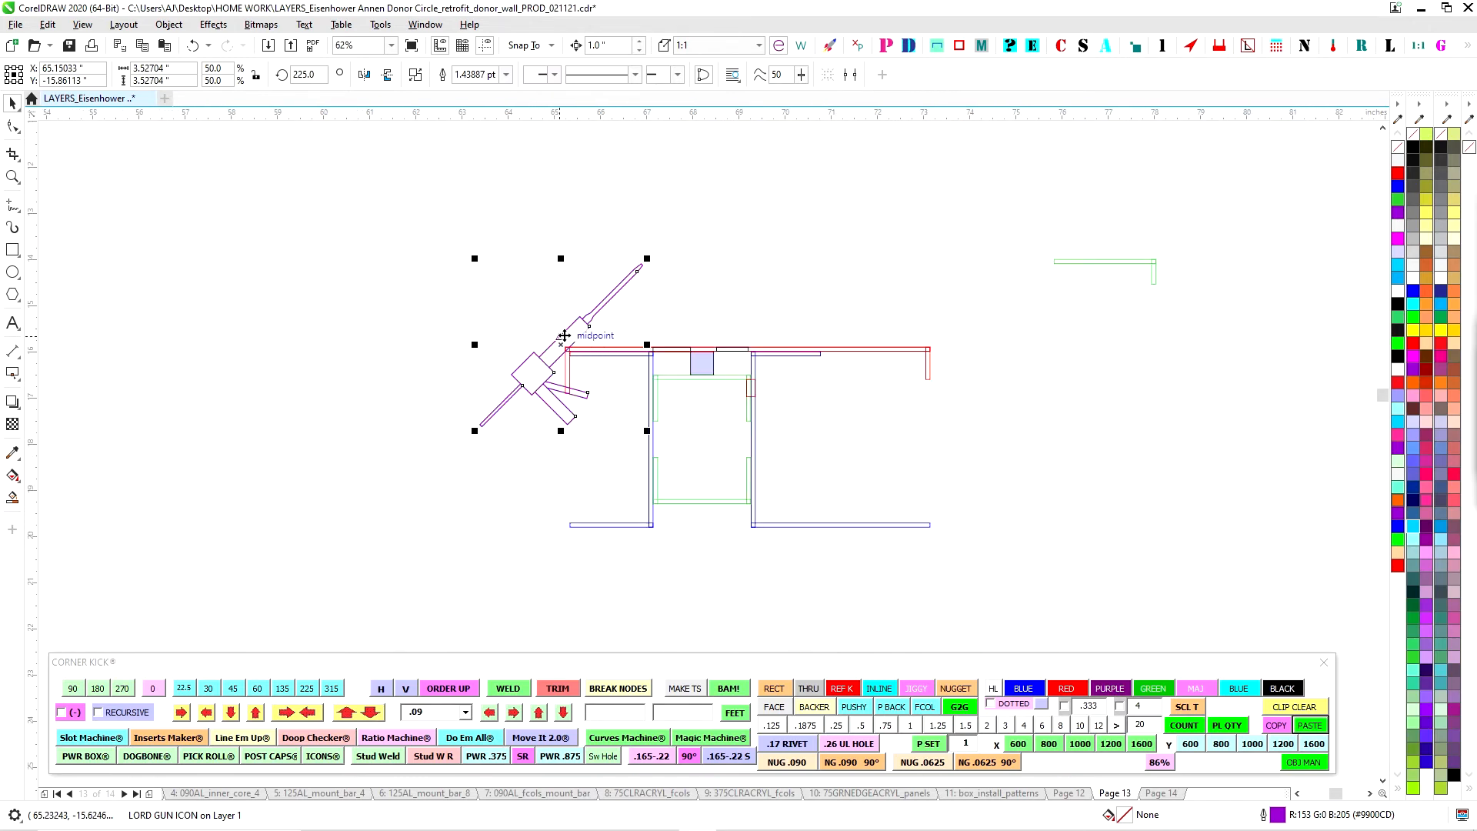
pyautogui.moveTo(546, 345); pyautogui.dragTo(287, 401)
pyautogui.moveTo(285, 396); pyautogui.dragTo(274, 408)
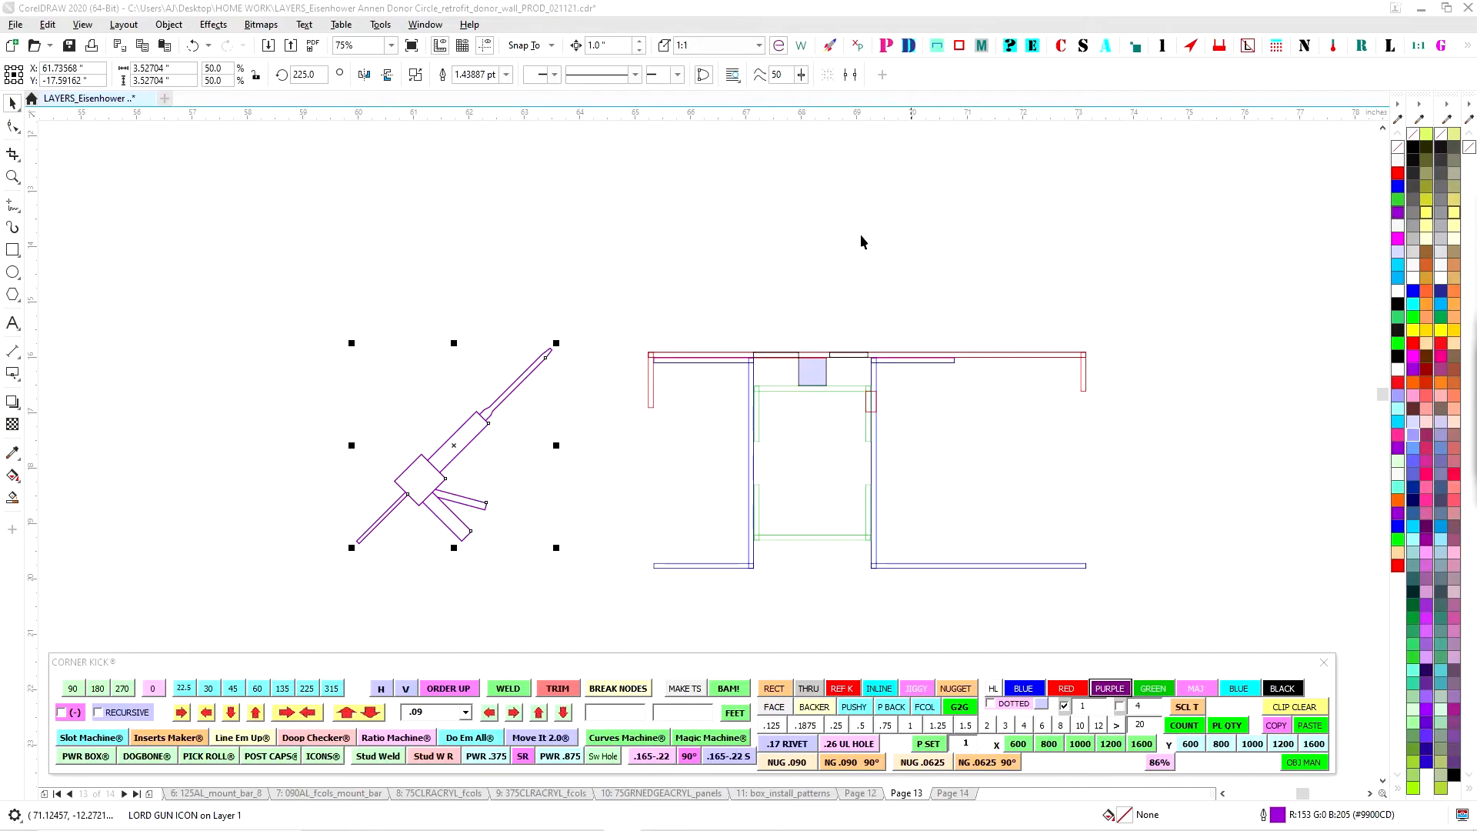
pyautogui.moveTo(327, 307); pyautogui.dragTo(585, 602)
pyautogui.moveTo(454, 445); pyautogui.dragTo(398, 360)
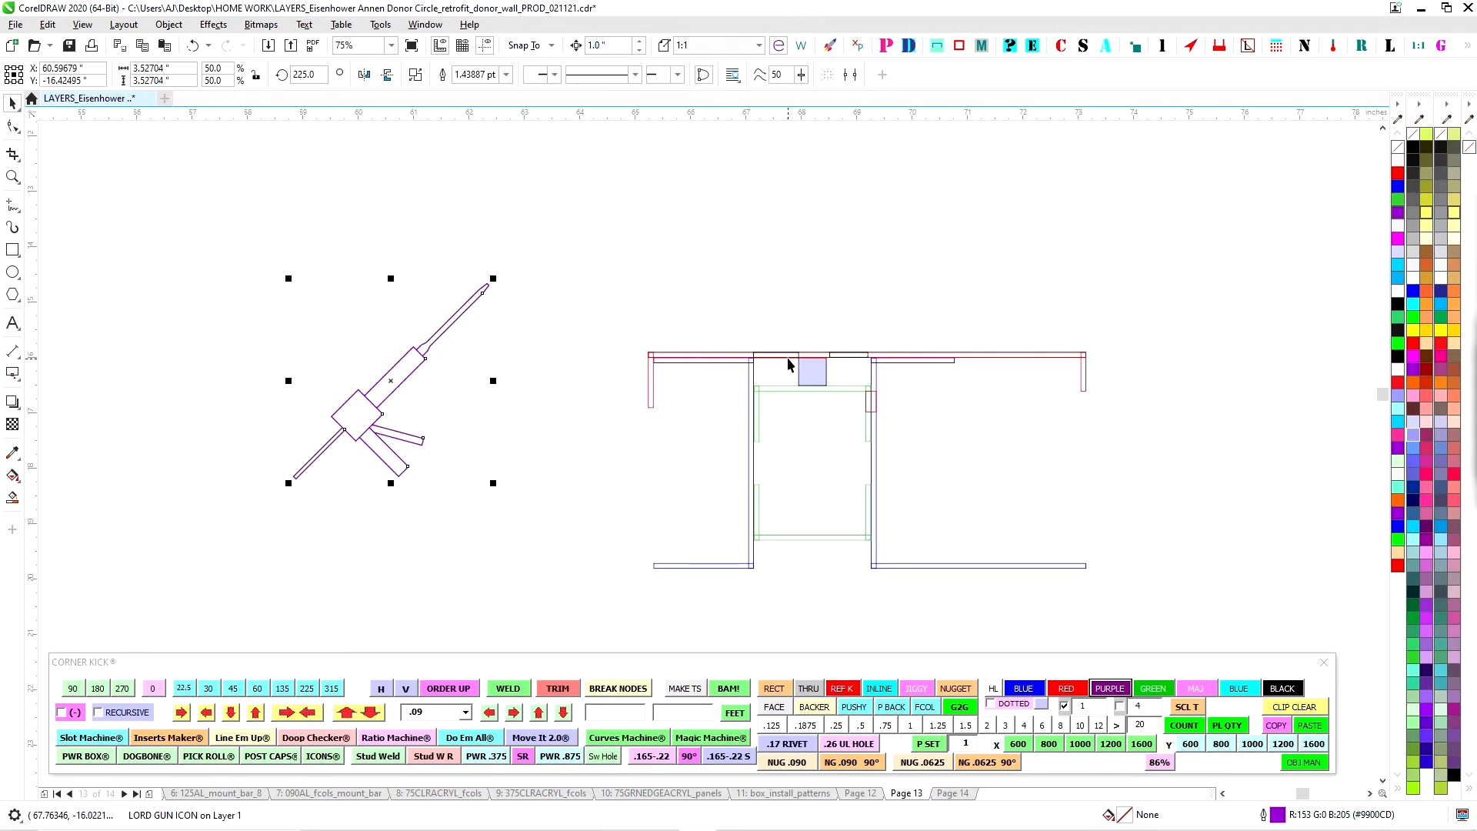
# Lift the channel with its square 3 inches off the box section and move the gun icon up beside the gap
pyautogui.click(793, 357)
pyautogui.press('Up')
pyautogui.press('Up')
pyautogui.press('Up')
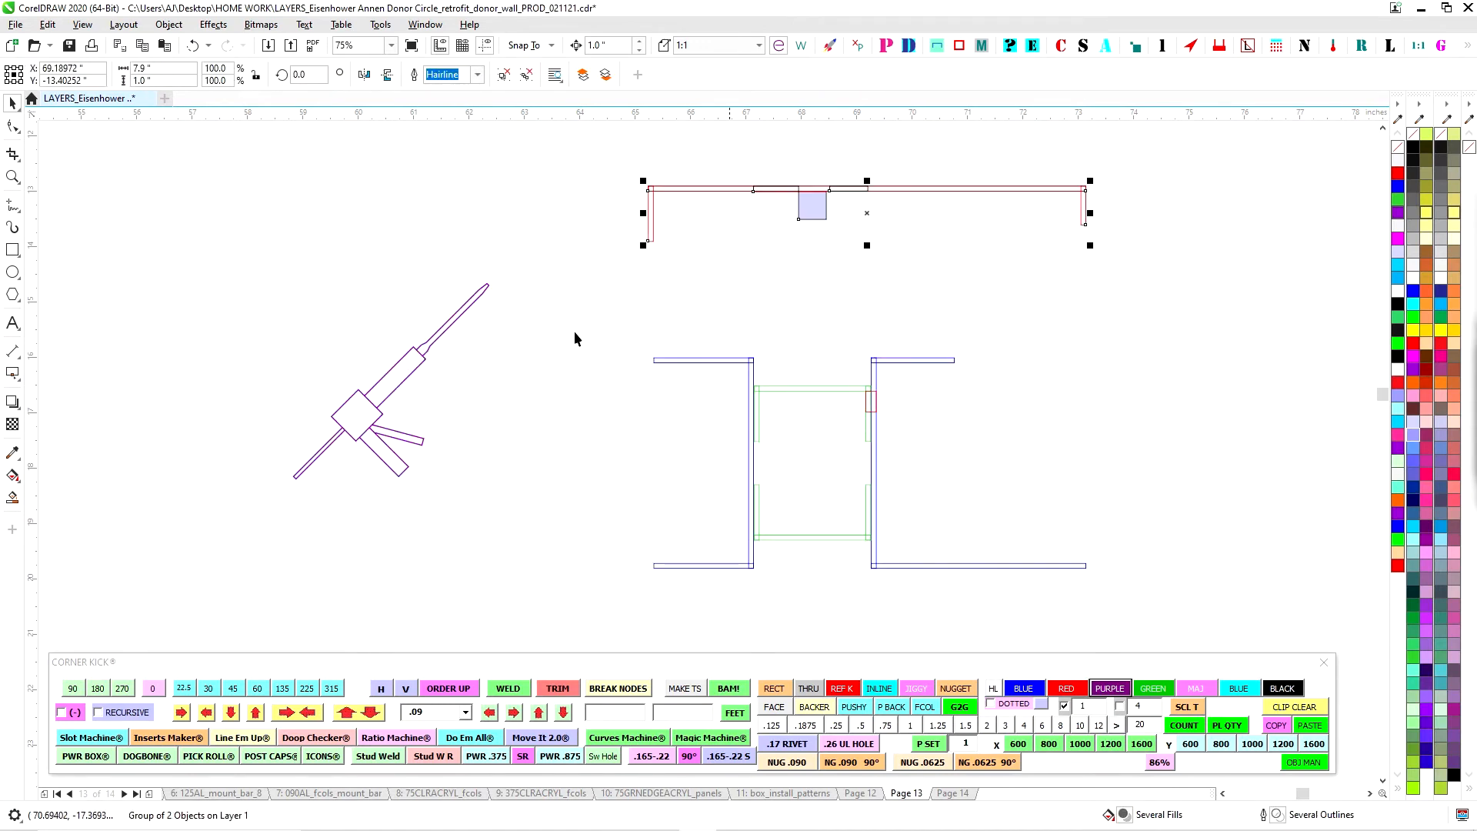
pyautogui.moveTo(395, 382); pyautogui.dragTo(418, 297)
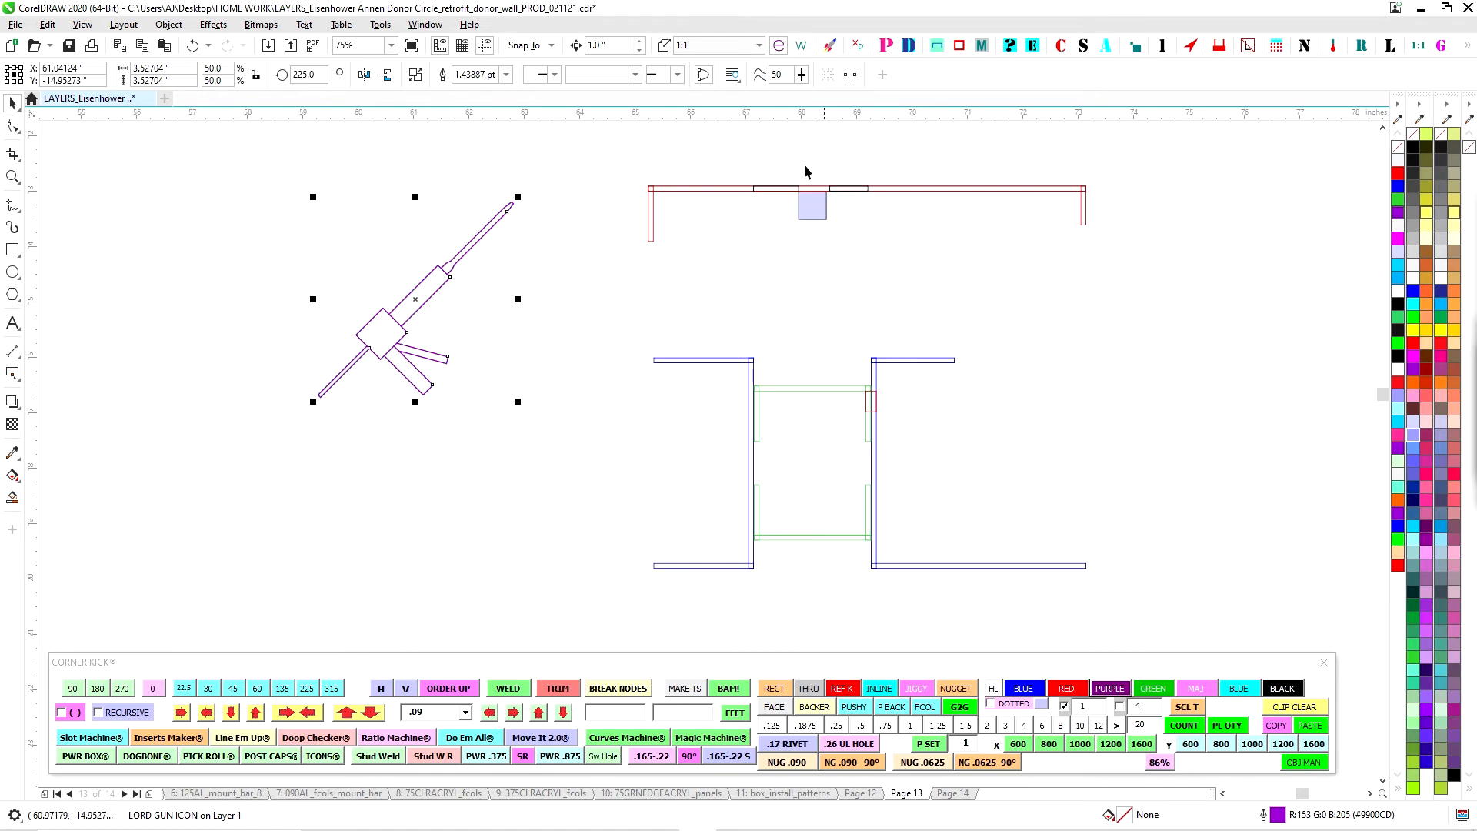
# Lower the channel with its square 3 inches back onto the box section and check the seam closely
pyautogui.click(653, 192)
pyautogui.press('Down')
pyautogui.press('Down')
pyautogui.press('Down')
pyautogui.scroll(2, 829, 342)
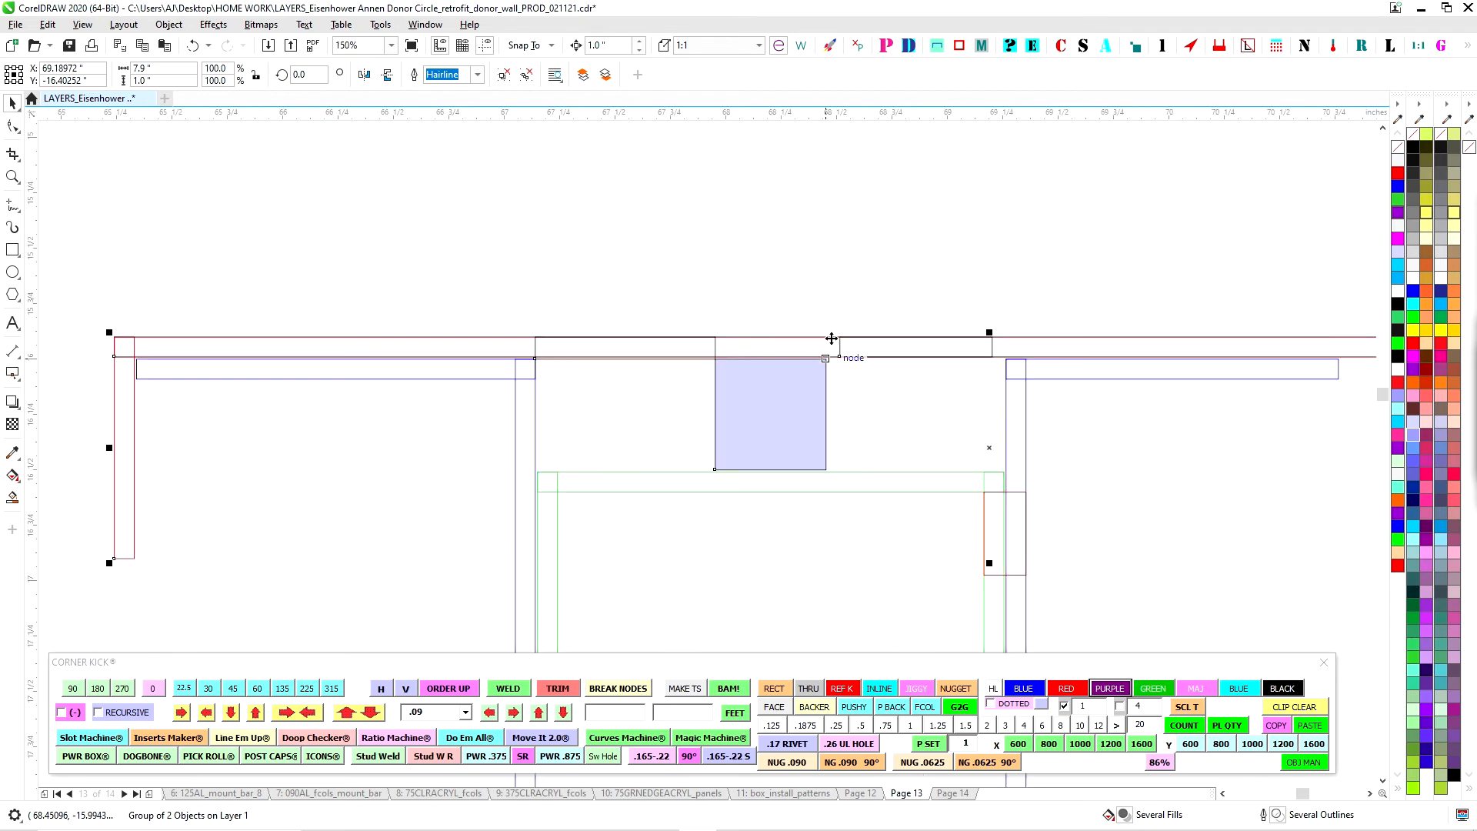
pyautogui.press('Escape')
# Select the purple gun icon and reposition it to the left of the assembled section, at about X 60.75 inches
pyautogui.scroll(-4, 754, 397)
pyautogui.moveTo(380, 347)
pyautogui.mouseDown()
pyautogui.moveTo(636, 531)
pyautogui.moveTo(687, 520)
pyautogui.moveTo(591, 495)
pyautogui.moveTo(223, 291)
pyautogui.mouseUp()
pyautogui.click(808, 269)
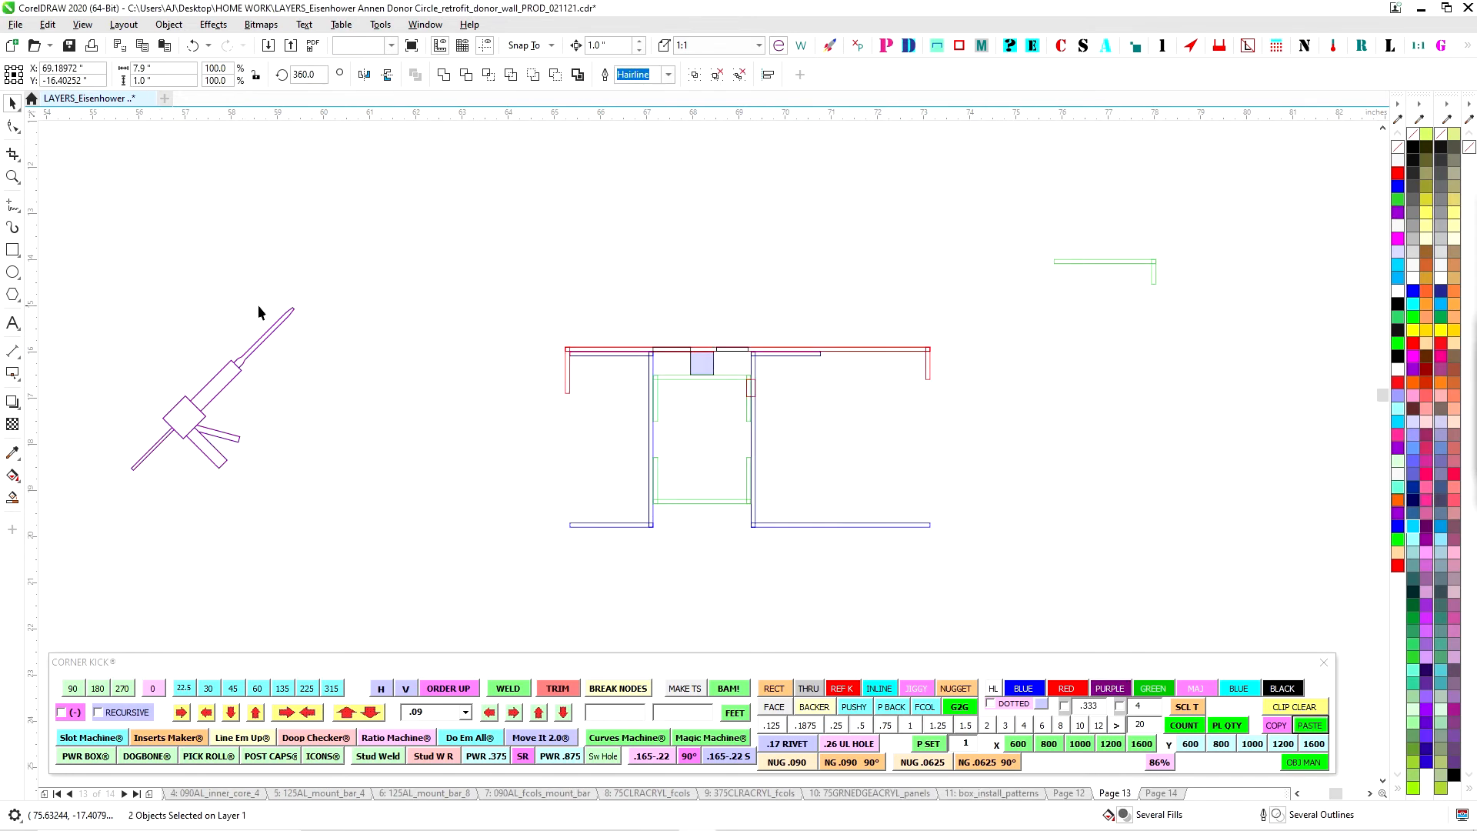
pyautogui.moveTo(442, 272)
pyautogui.mouseDown()
pyautogui.moveTo(182, 552)
pyautogui.moveTo(107, 515)
pyautogui.mouseUp()
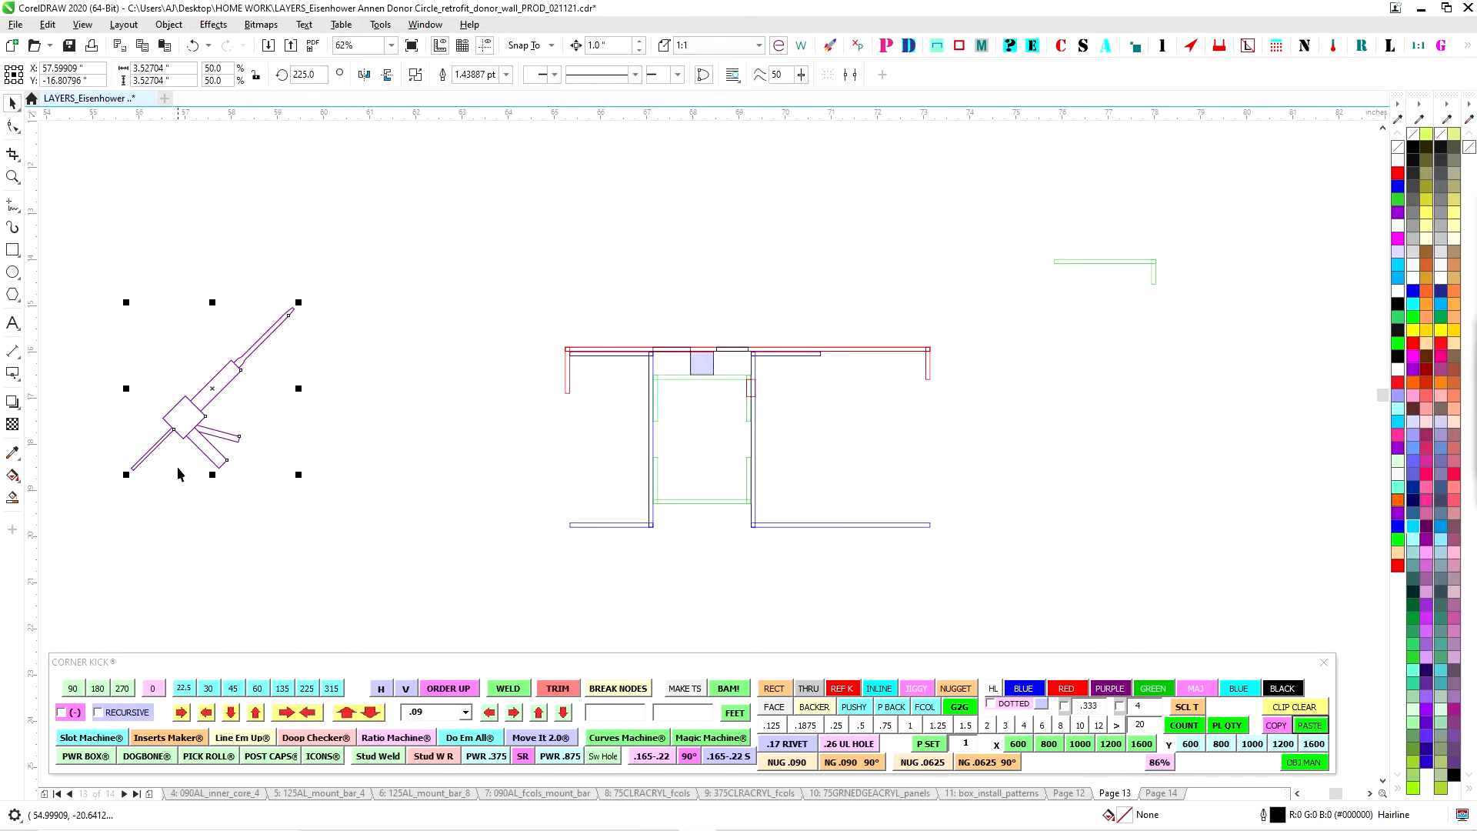
pyautogui.moveTo(204, 397); pyautogui.dragTo(1110, 387)
pyautogui.scroll(-2, 870, 311)
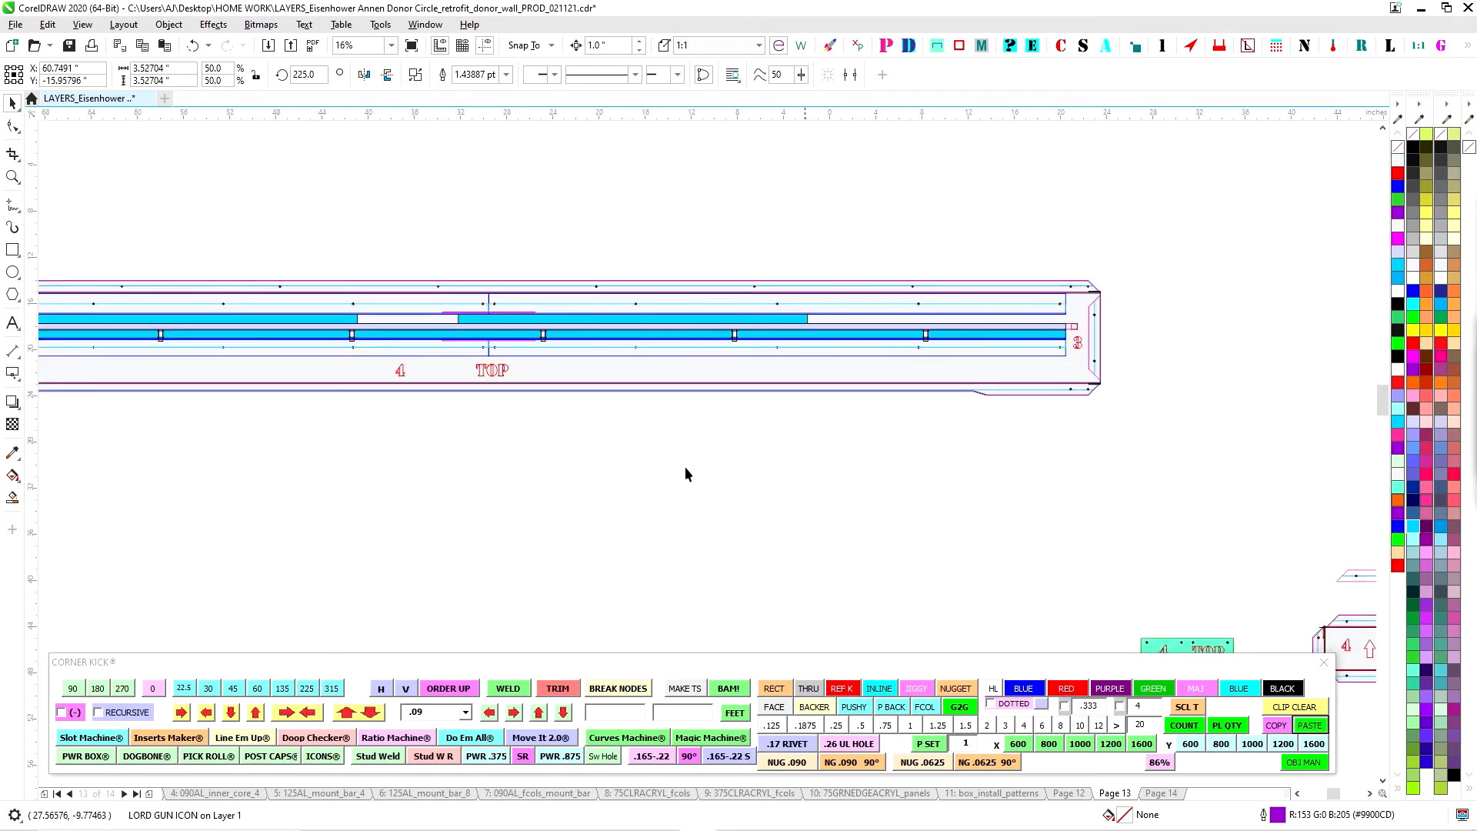
# Select the 8.1 x 2.74 inch plate below the 4 TOP panel and examine the joint at the panel's left end
pyautogui.scroll(-4, 785, 469)
pyautogui.moveTo(887, 363); pyautogui.dragTo(558, 461)
pyautogui.moveTo(240, 384); pyautogui.dragTo(557, 437)
pyautogui.scroll(2, 748, 497)
pyautogui.moveTo(608, 606); pyautogui.dragTo(608, 606)
pyautogui.moveTo(473, 508); pyautogui.dragTo(785, 509)
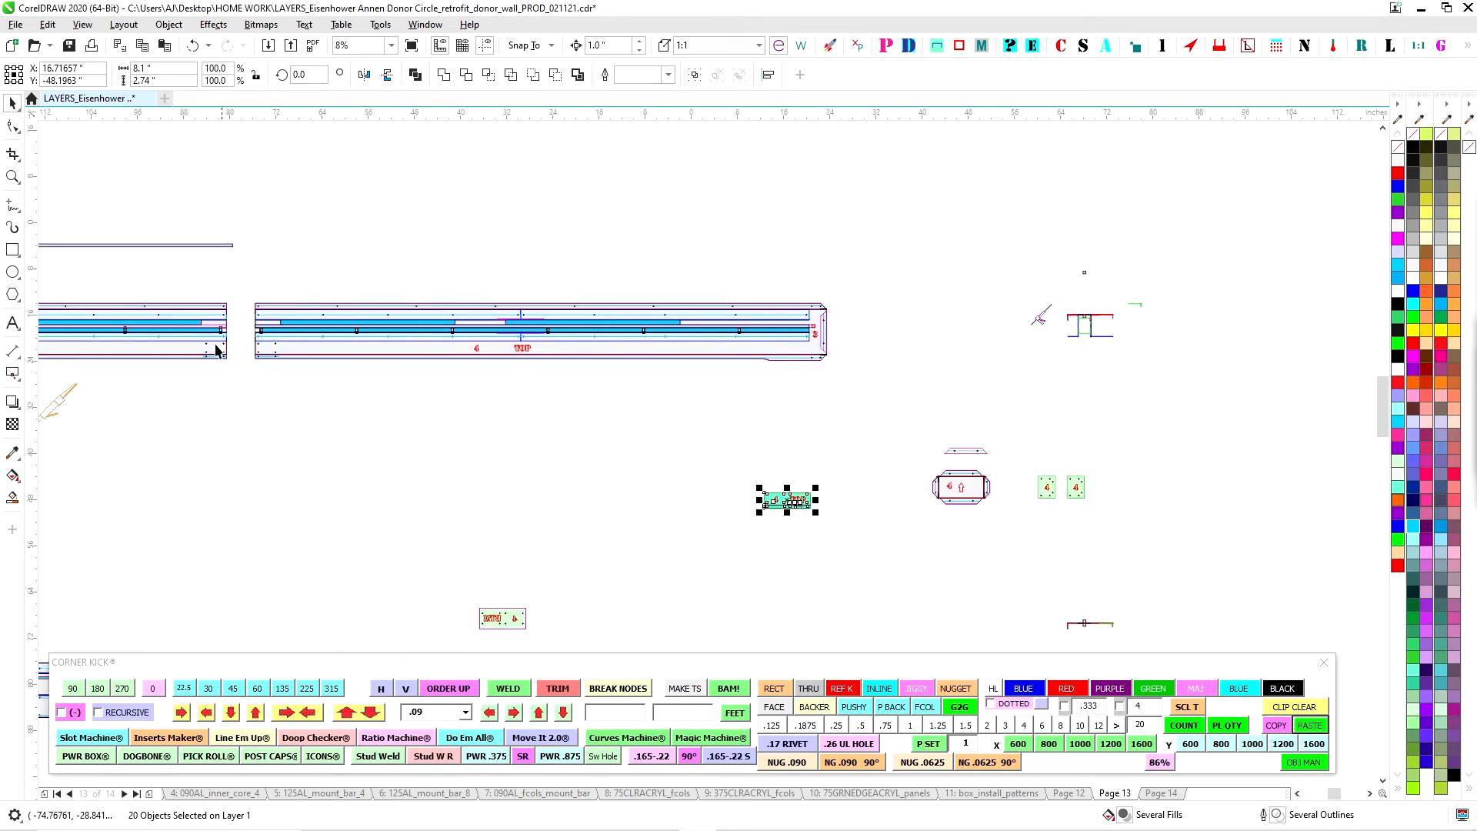
pyautogui.scroll(4, 257, 353)
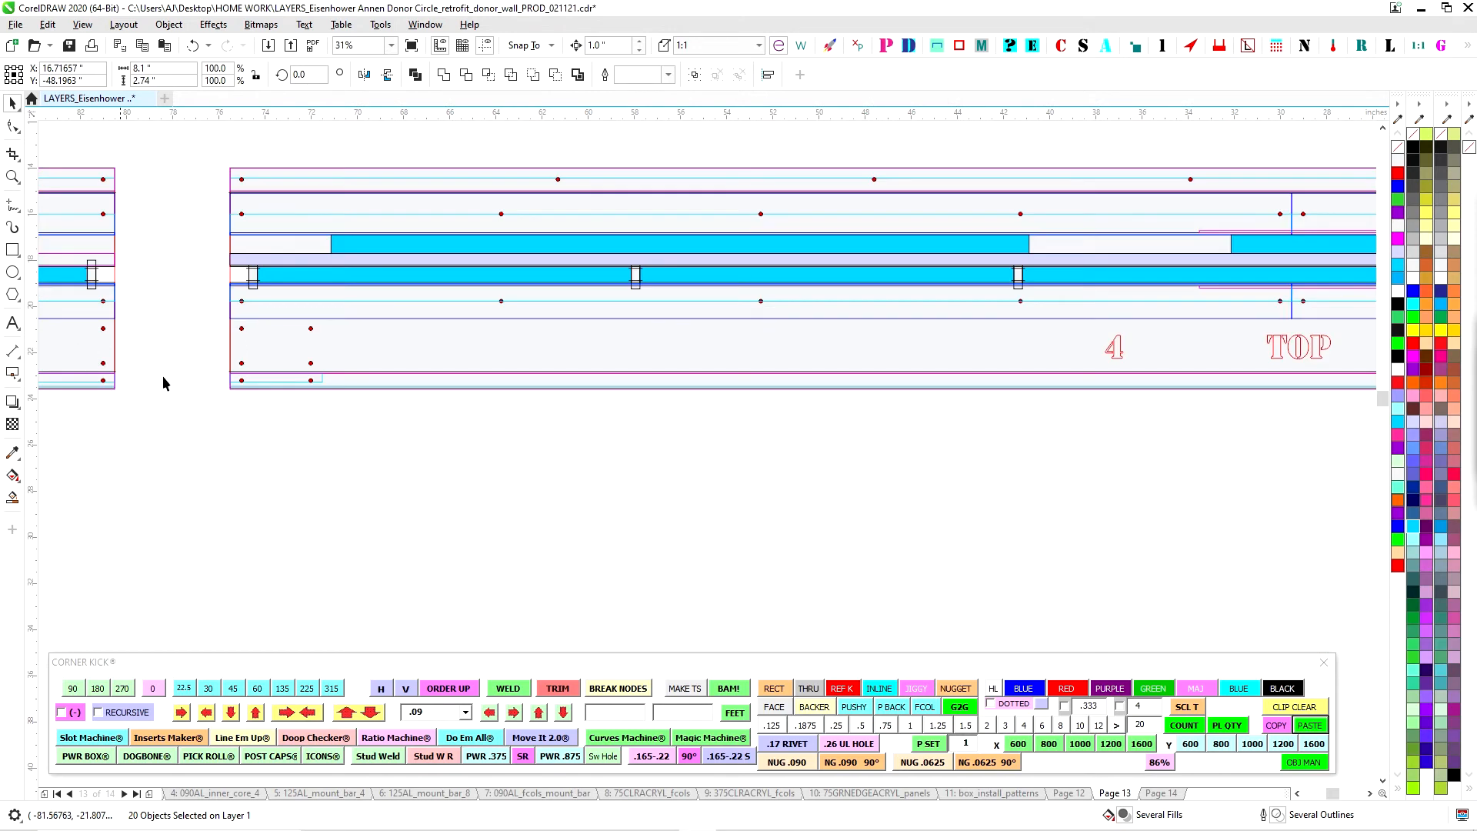
# Move the green 2.2025 x 0.5375 inch angle 5 inches left and 2 inches down, beneath the red channel's right end
pyautogui.scroll(-2, 187, 376)
pyautogui.moveTo(1109, 369); pyautogui.dragTo(778, 387)
pyautogui.scroll(3, 776, 363)
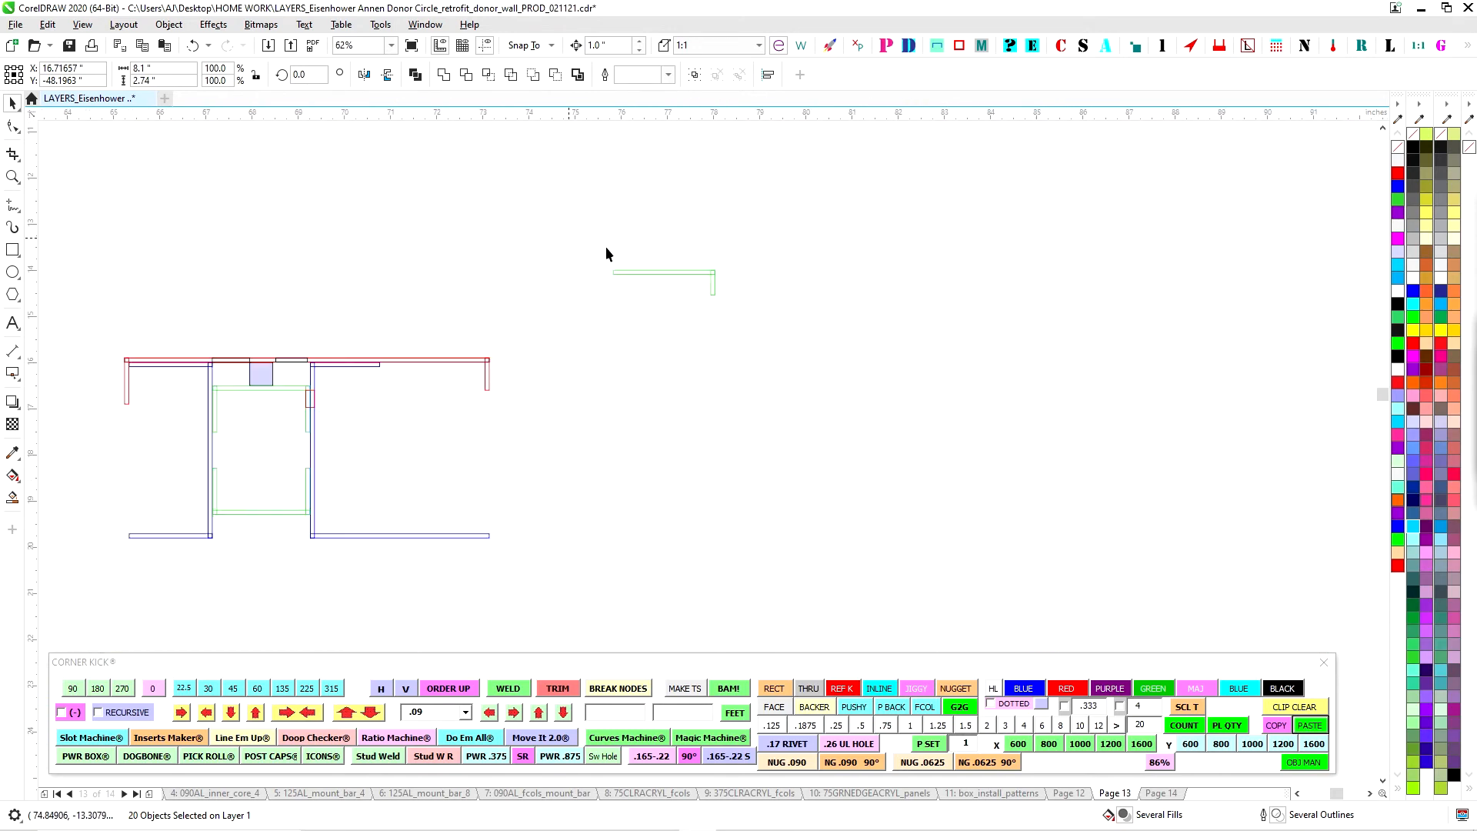
pyautogui.moveTo(606, 253); pyautogui.dragTo(861, 363)
pyautogui.press('Down')
pyautogui.press('Down')
pyautogui.press('Down')
pyautogui.press('Left')
pyautogui.press('Left')
pyautogui.press('Left')
pyautogui.press('Left')
pyautogui.press('Left')
pyautogui.press('Up')
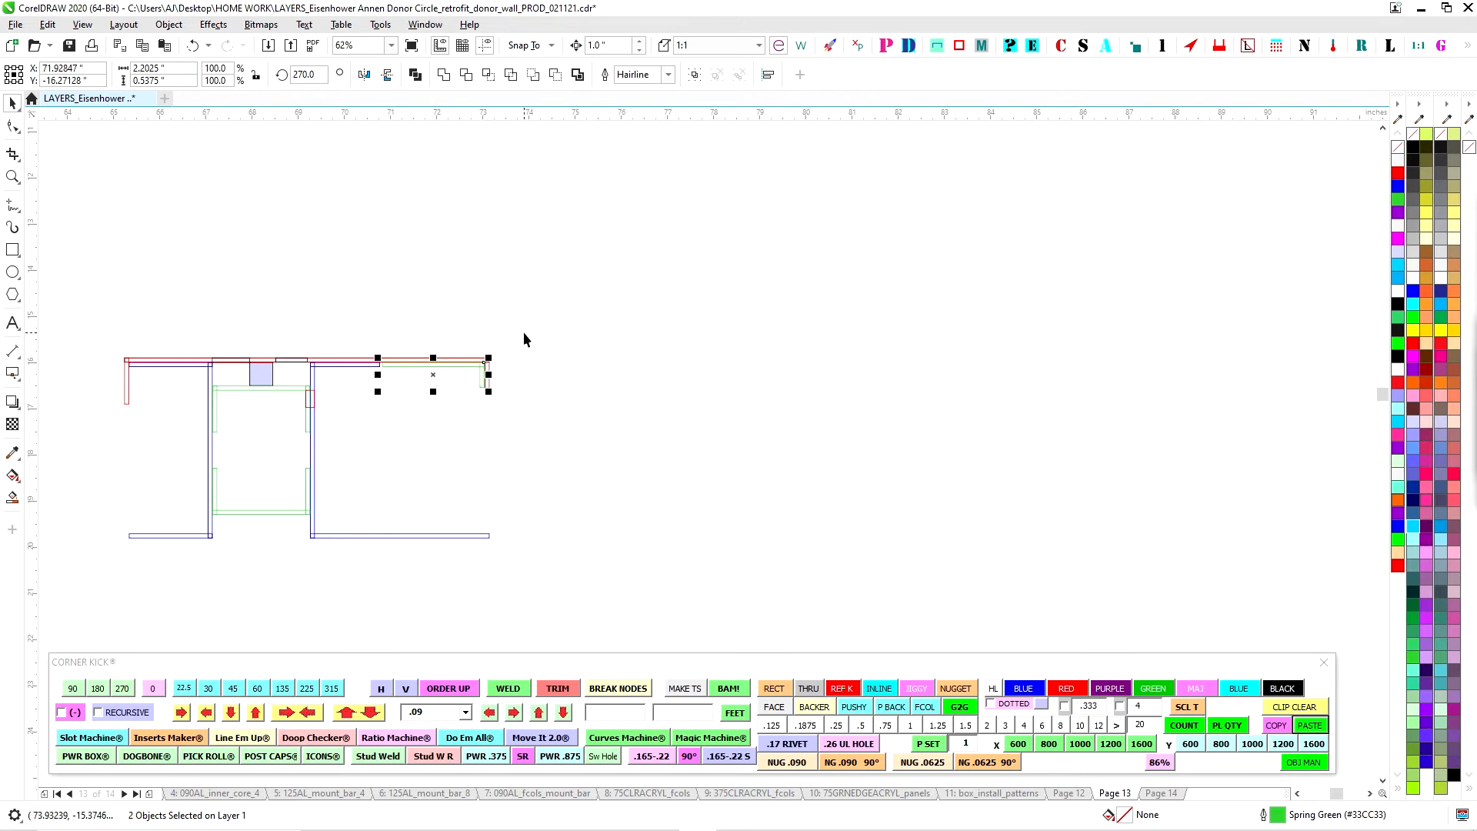
# Move the loose 0.5 inch square 2 inches down toward the panel above the box section
pyautogui.click(336, 347)
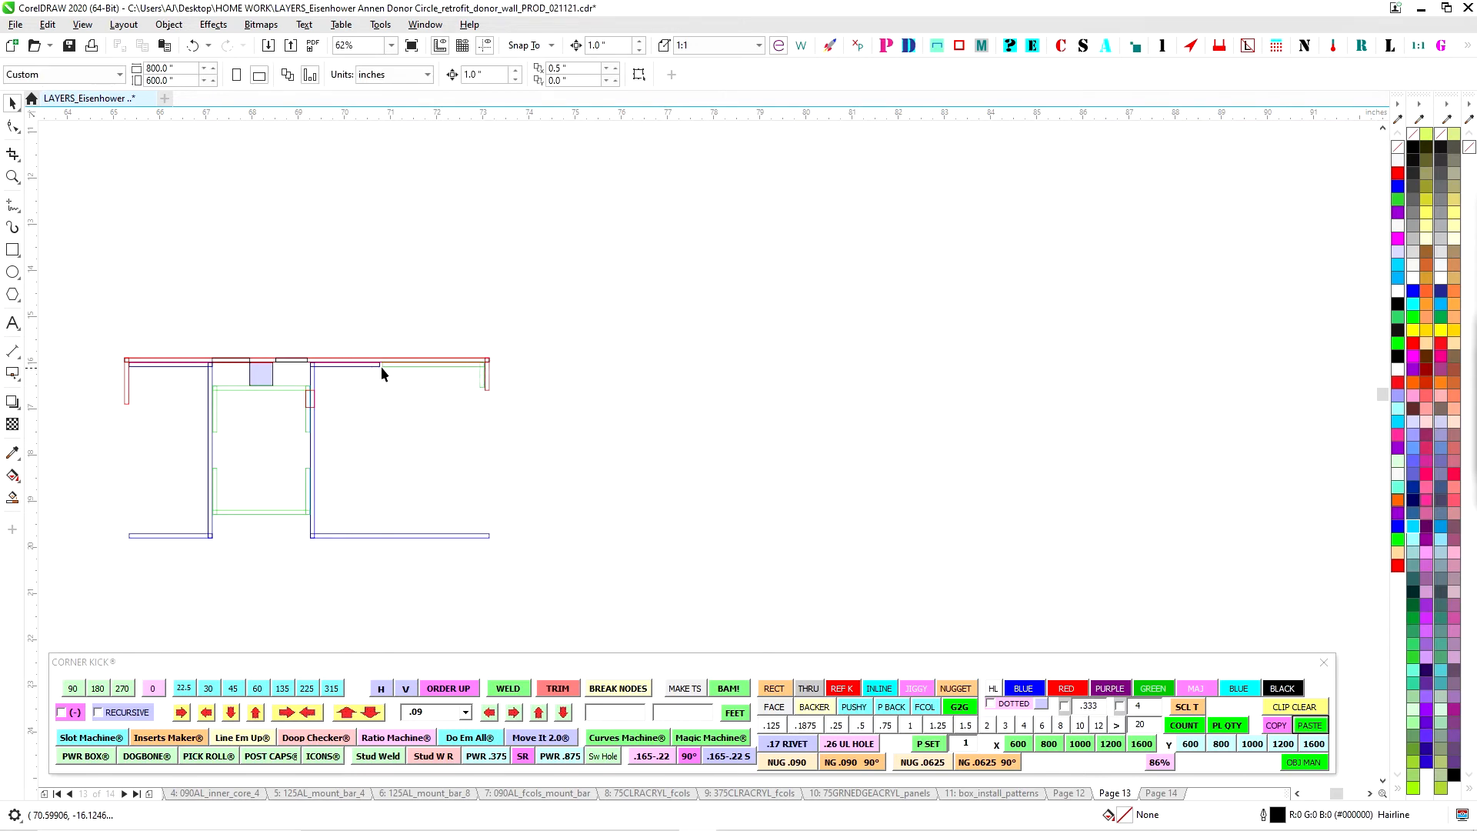
pyautogui.scroll(-3, 660, 370)
pyautogui.scroll(3, 660, 371)
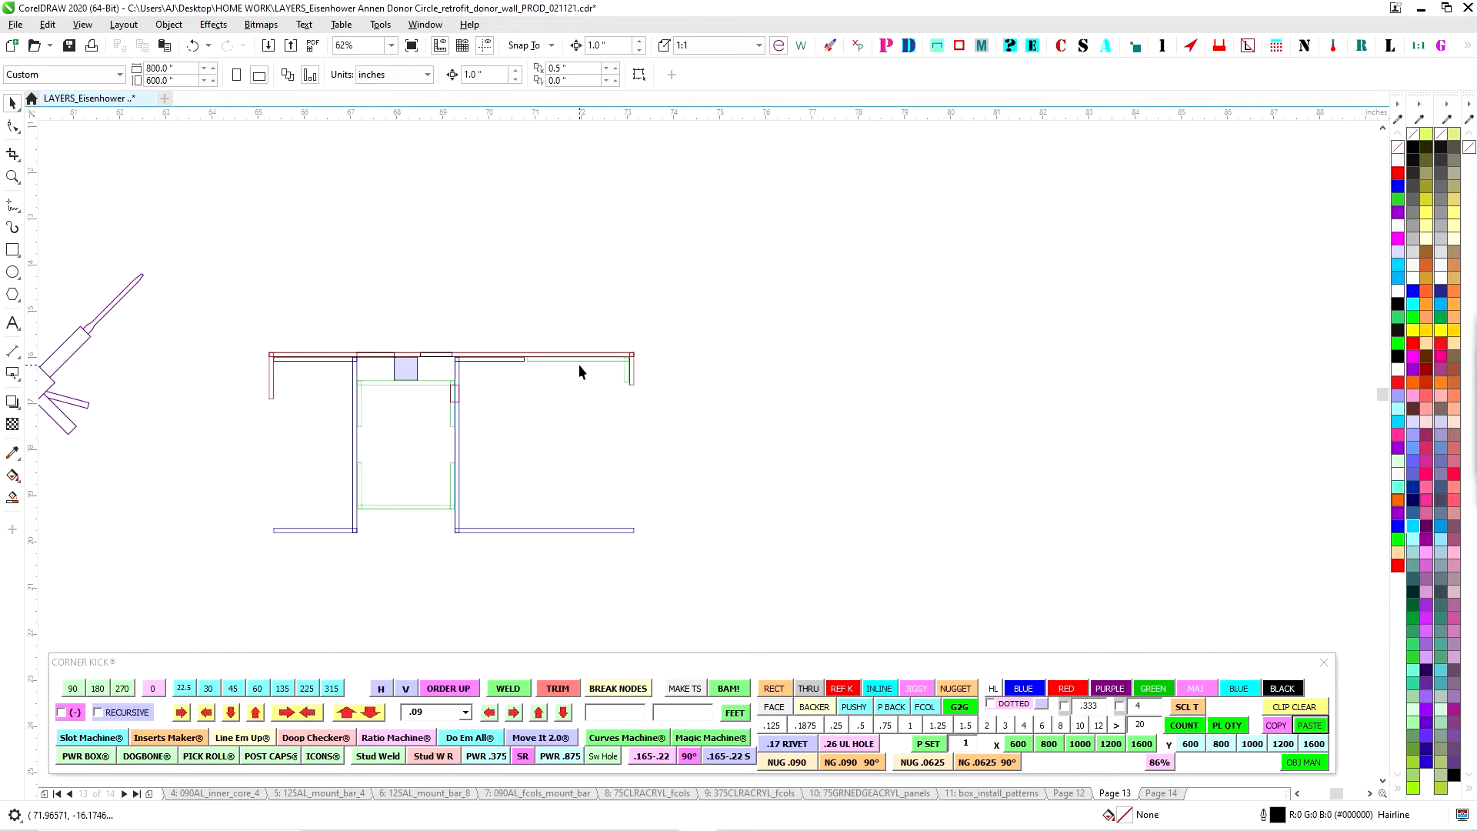
pyautogui.scroll(-3, 603, 384)
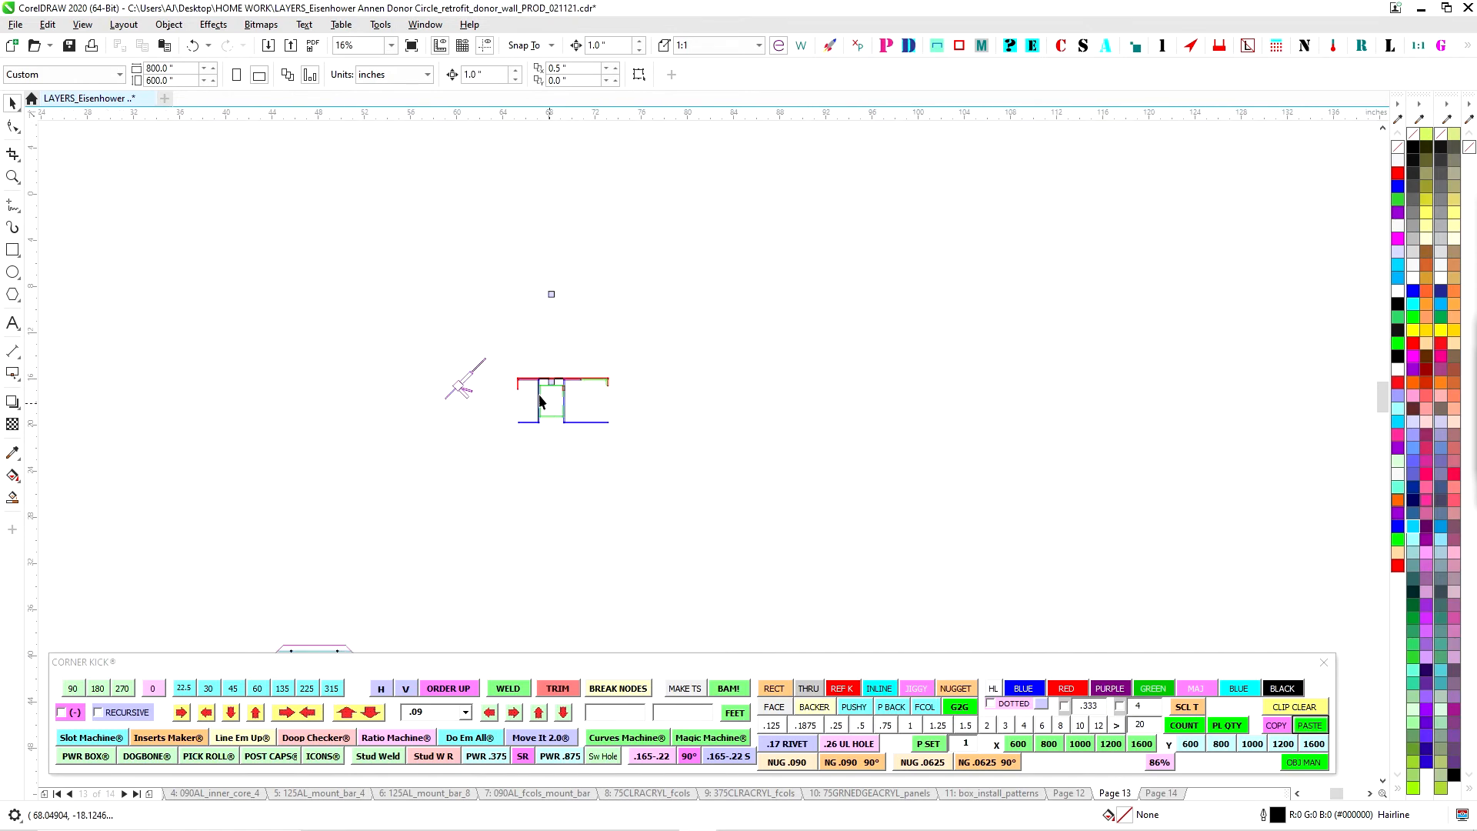
pyautogui.moveTo(515, 284); pyautogui.dragTo(657, 350)
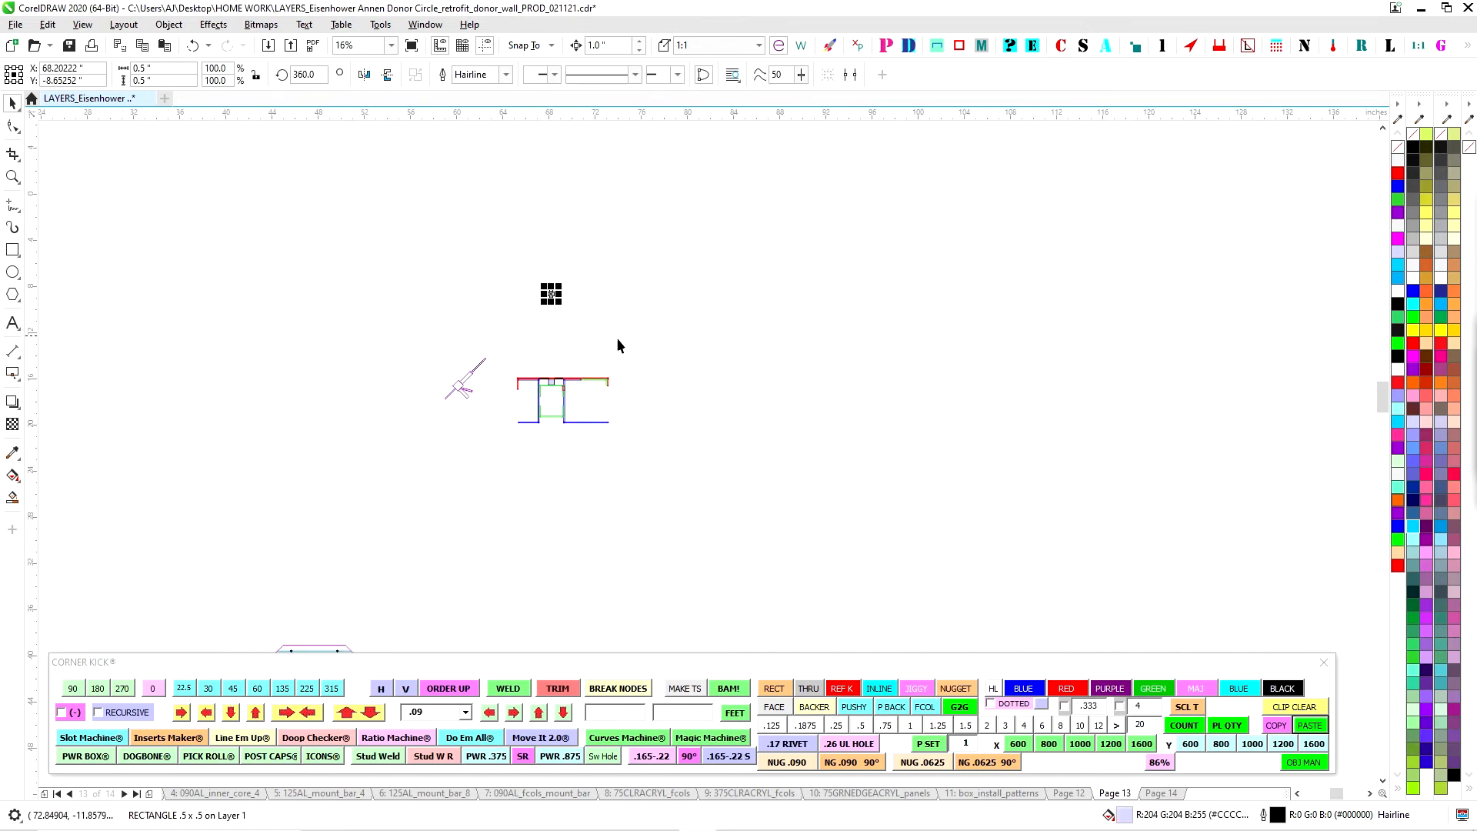
pyautogui.press('Down')
# Select the three parts inside the box section, 2.205 x 2.78 inches overall, and compare with the lower assembly
pyautogui.scroll(1, 567, 345)
pyautogui.moveTo(475, 418); pyautogui.dragTo(608, 493)
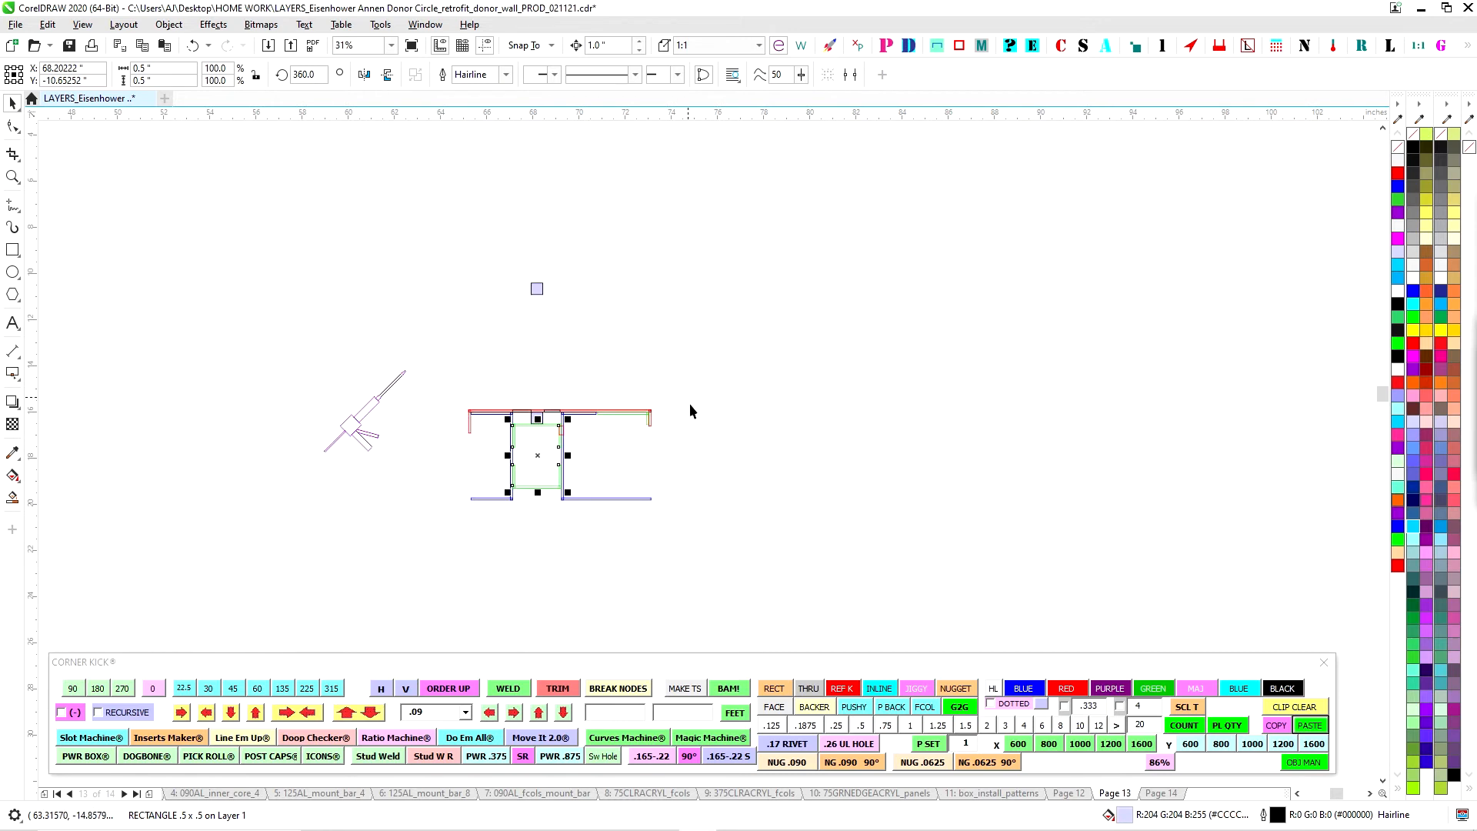
pyautogui.scroll(-6, 543, 352)
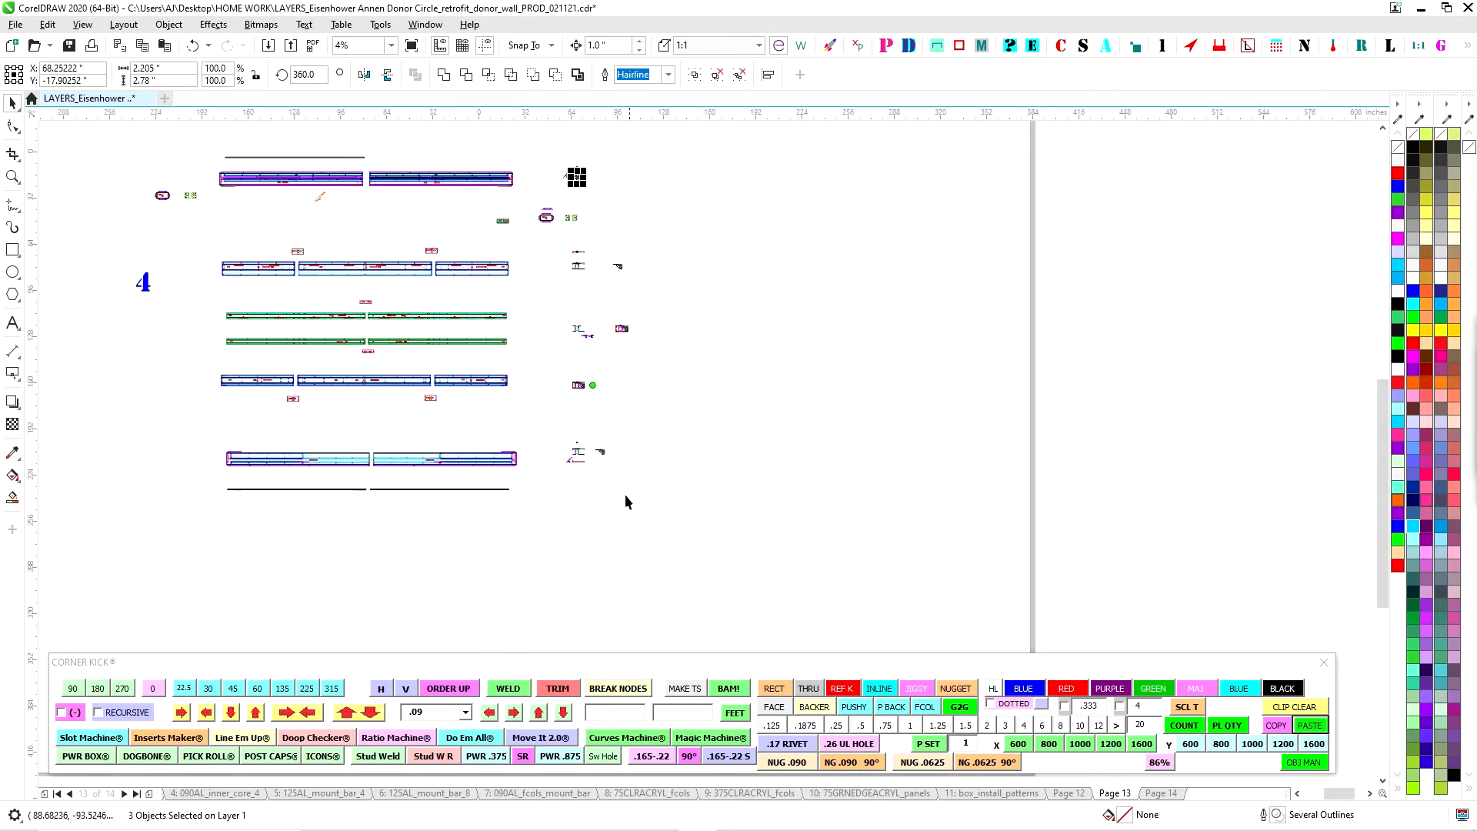
pyautogui.scroll(6, 621, 405)
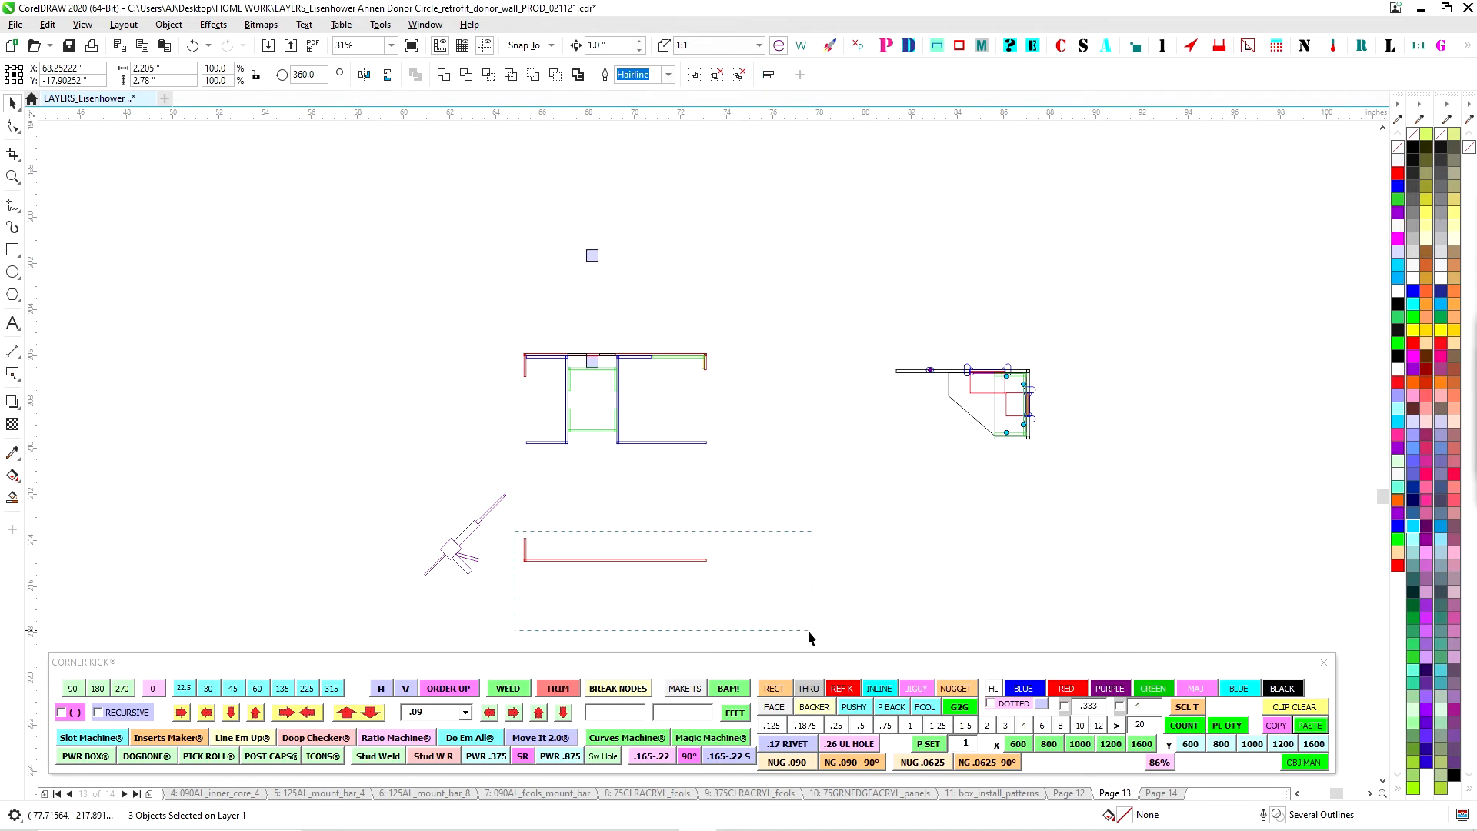
# Move the red 7.9 x 1 inch extrusion 5 inches up, against the underside of the box section's bottom flanges
pyautogui.moveTo(811, 629); pyautogui.dragTo(812, 631)
pyautogui.moveTo(504, 497); pyautogui.dragTo(429, 439)
pyautogui.moveTo(511, 525); pyautogui.dragTo(821, 607)
pyautogui.press('Up')
pyautogui.press('Up')
pyautogui.press('Up')
pyautogui.press('Up')
pyautogui.press('Up')
pyautogui.scroll(1, 656, 452)
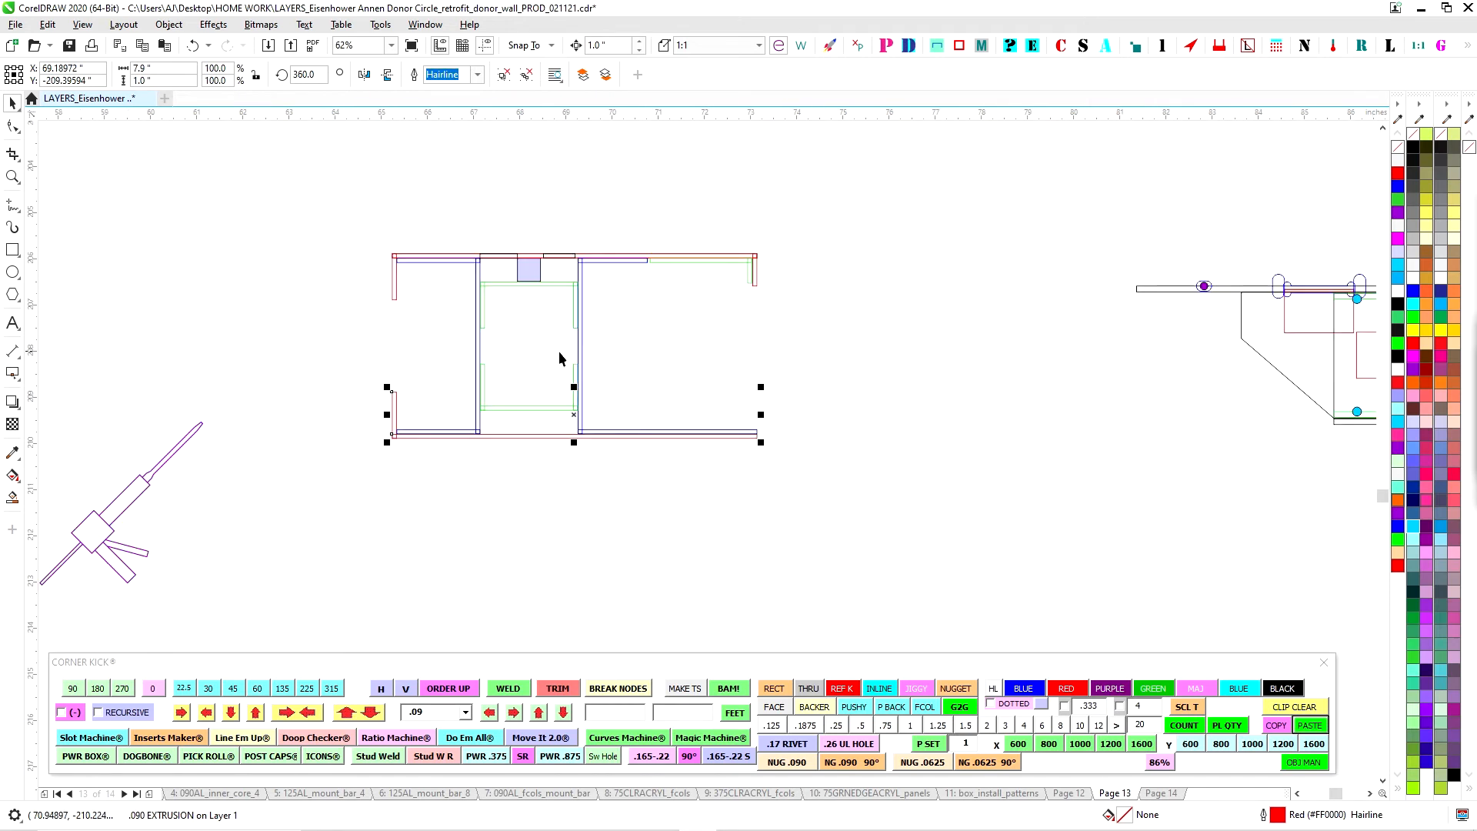
# Move the loose 0.5 inch square 4 inches down onto the top face of the lower assembly's red panel
pyautogui.scroll(-1, 626, 537)
pyautogui.click(575, 273)
pyautogui.press('Down')
pyautogui.press('Down')
pyautogui.press('Down')
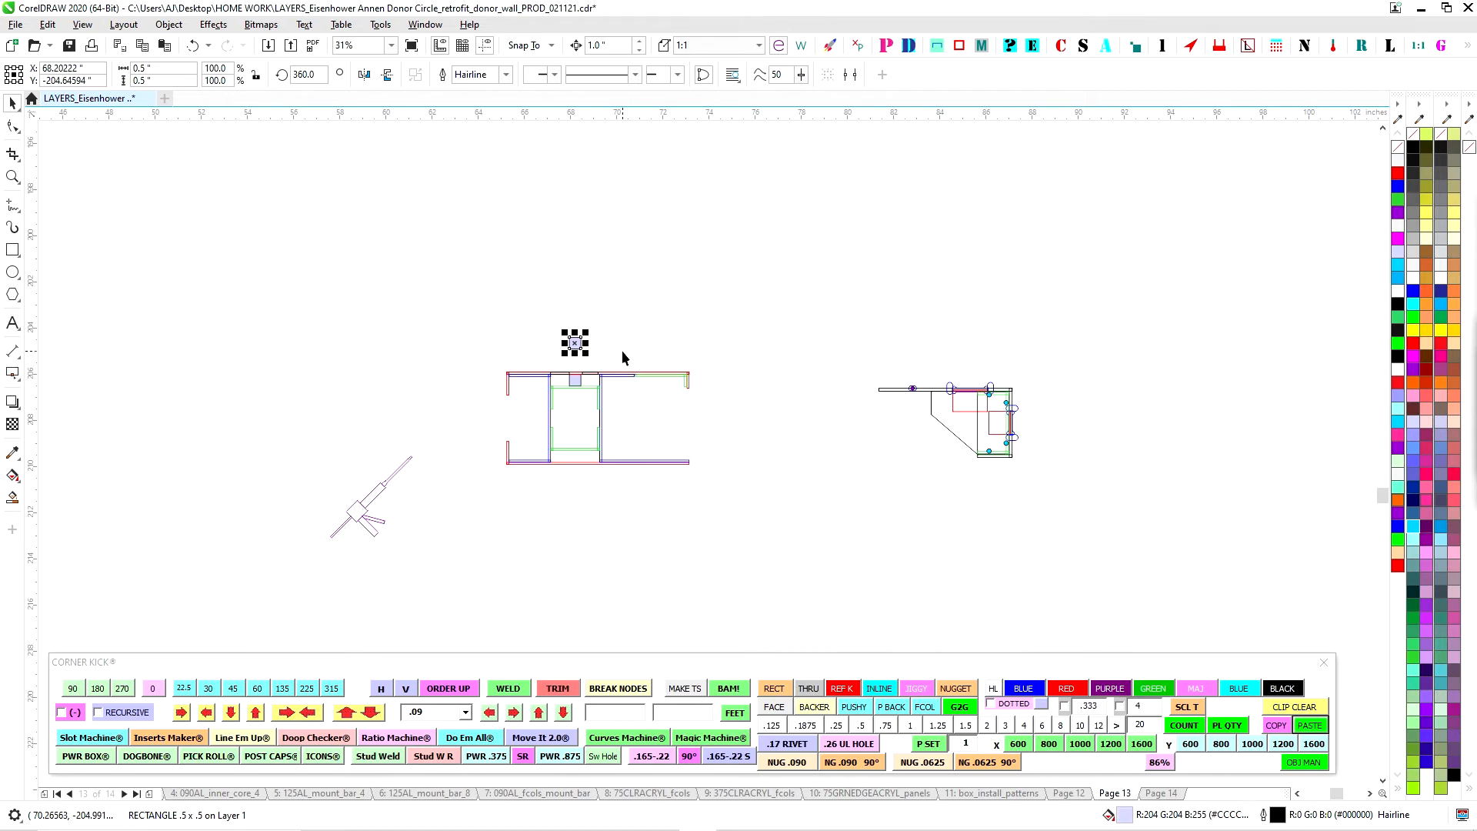
pyautogui.scroll(1, 621, 349)
pyautogui.press('Down')
pyautogui.scroll(1, 636, 340)
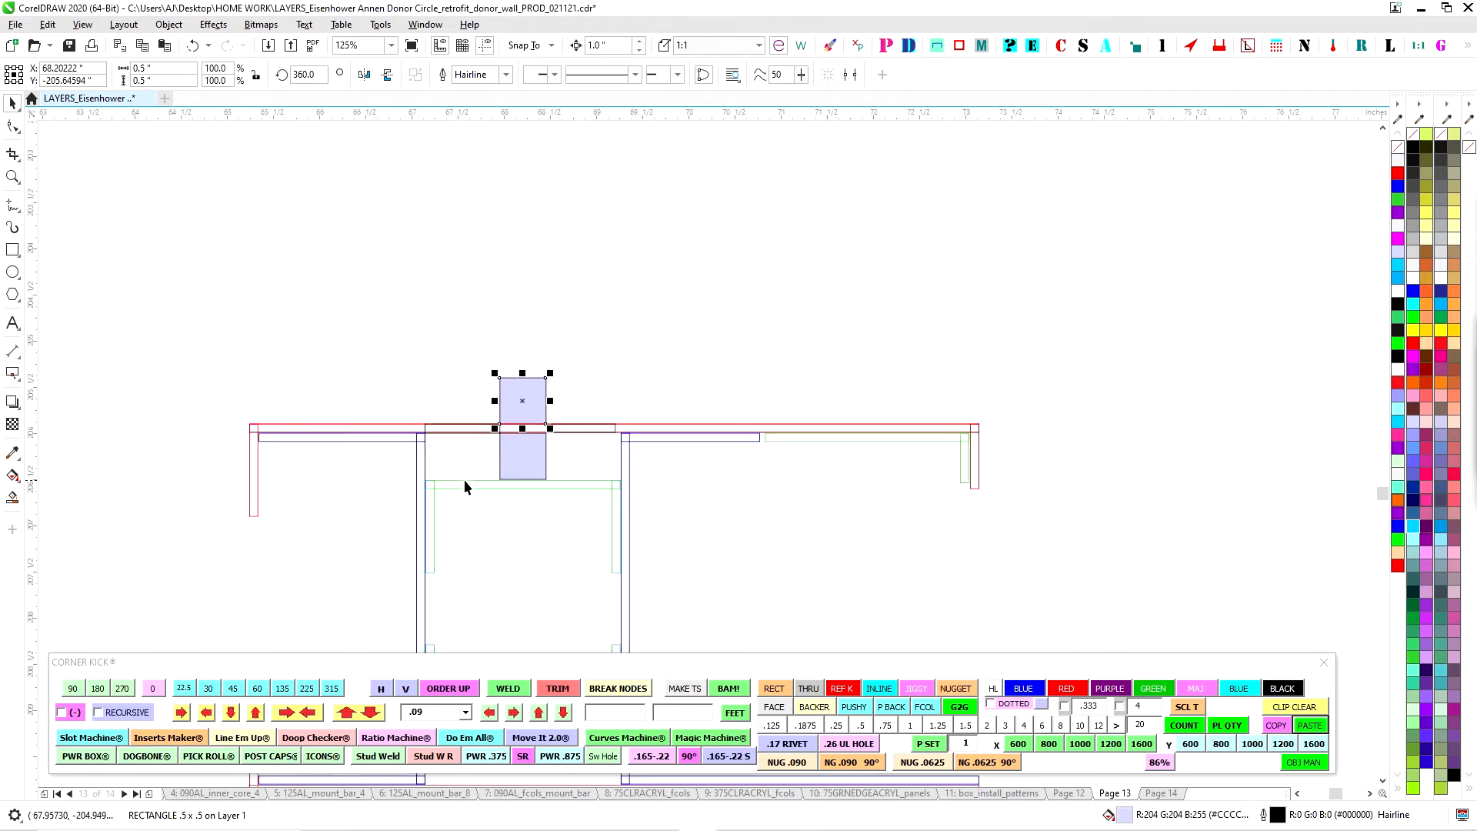
pyautogui.scroll(2, 474, 464)
pyautogui.press('Escape')
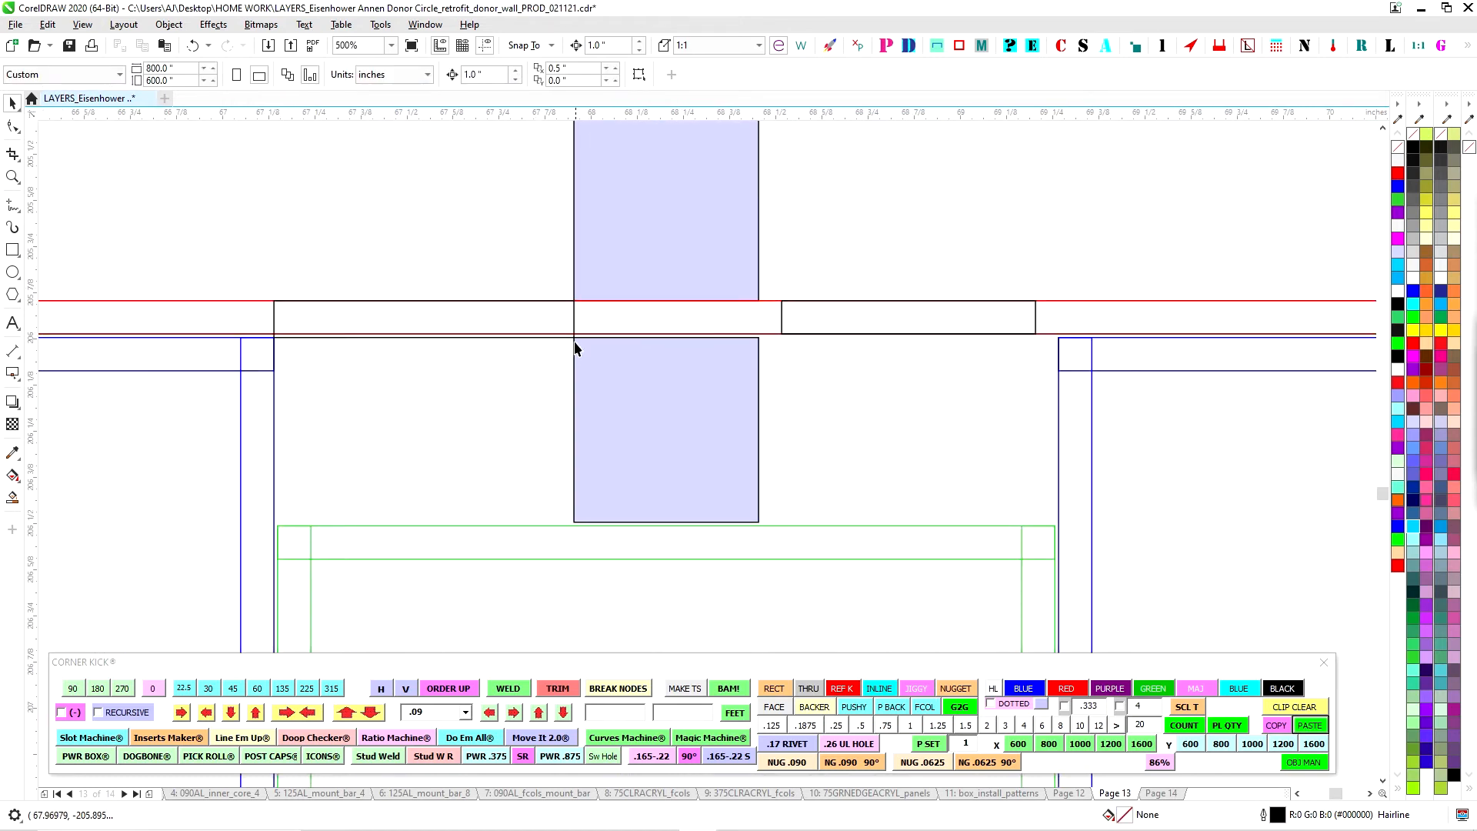
# Select the 0.5 inch square under the panel and the 0.6875 x 0.09 inch strip beside it to examine the joint
pyautogui.scroll(-2, 654, 398)
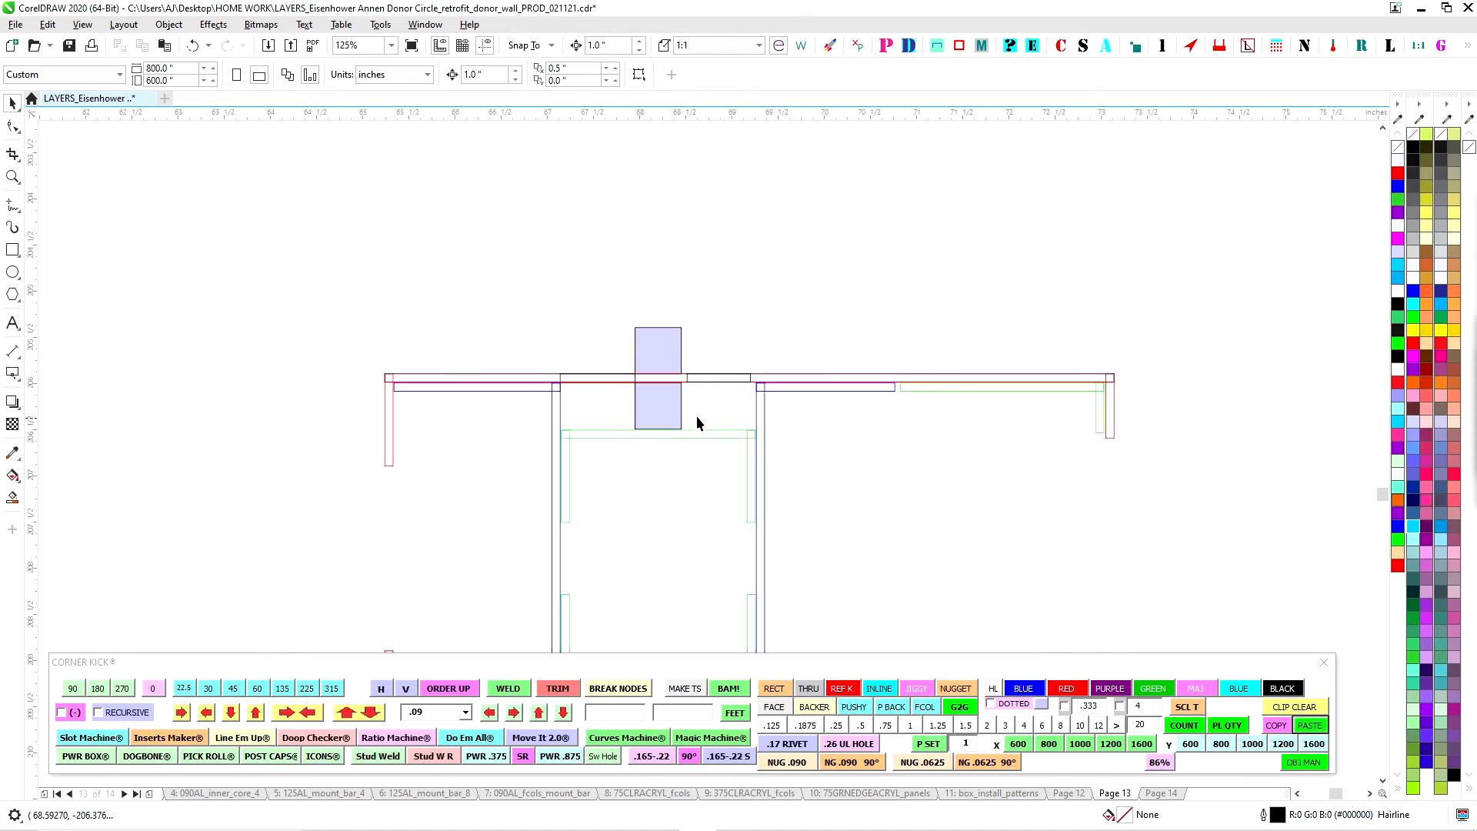
pyautogui.scroll(-2, 697, 421)
pyautogui.scroll(3, 870, 422)
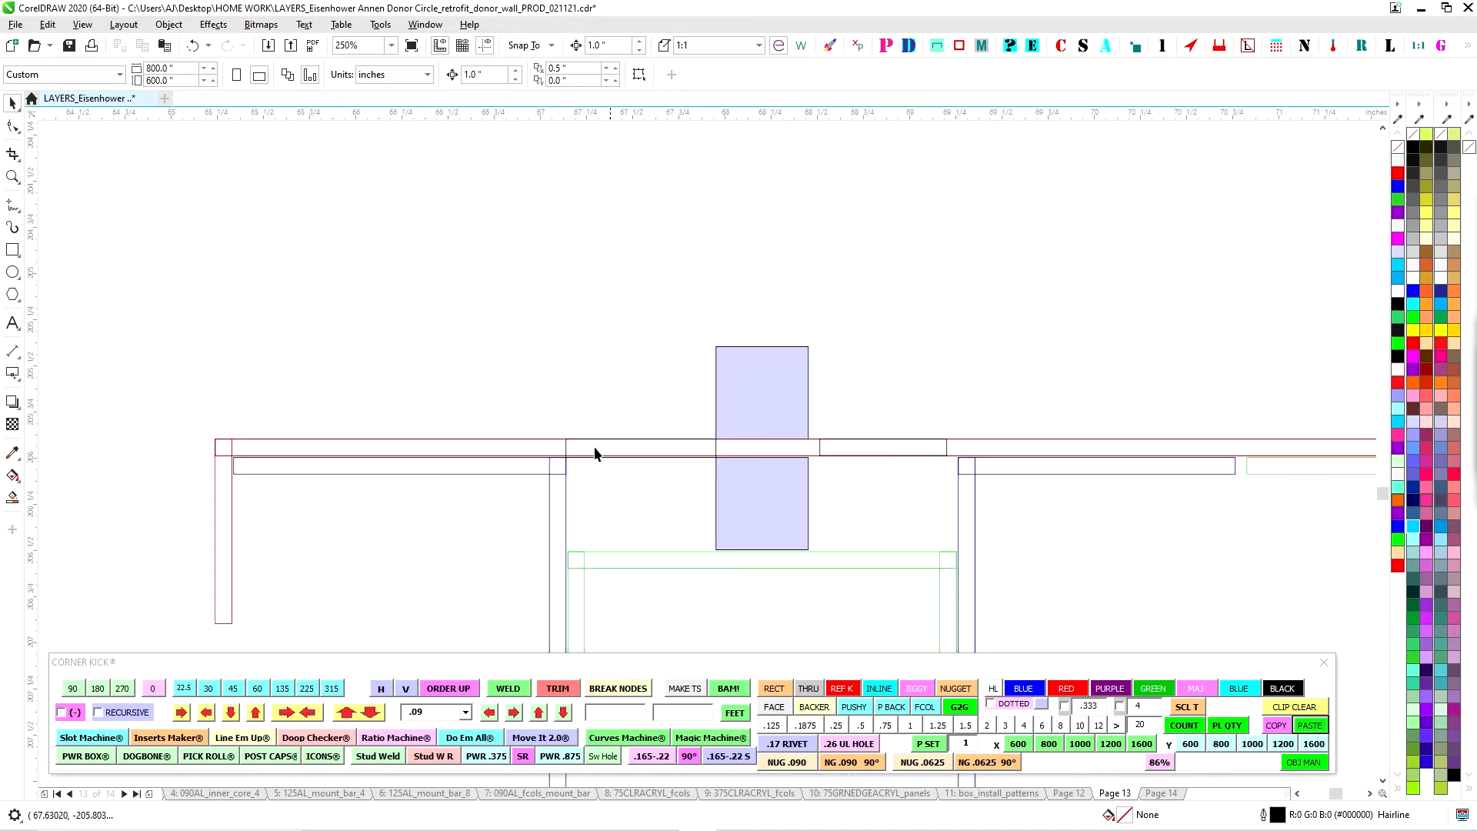
pyautogui.click(752, 511)
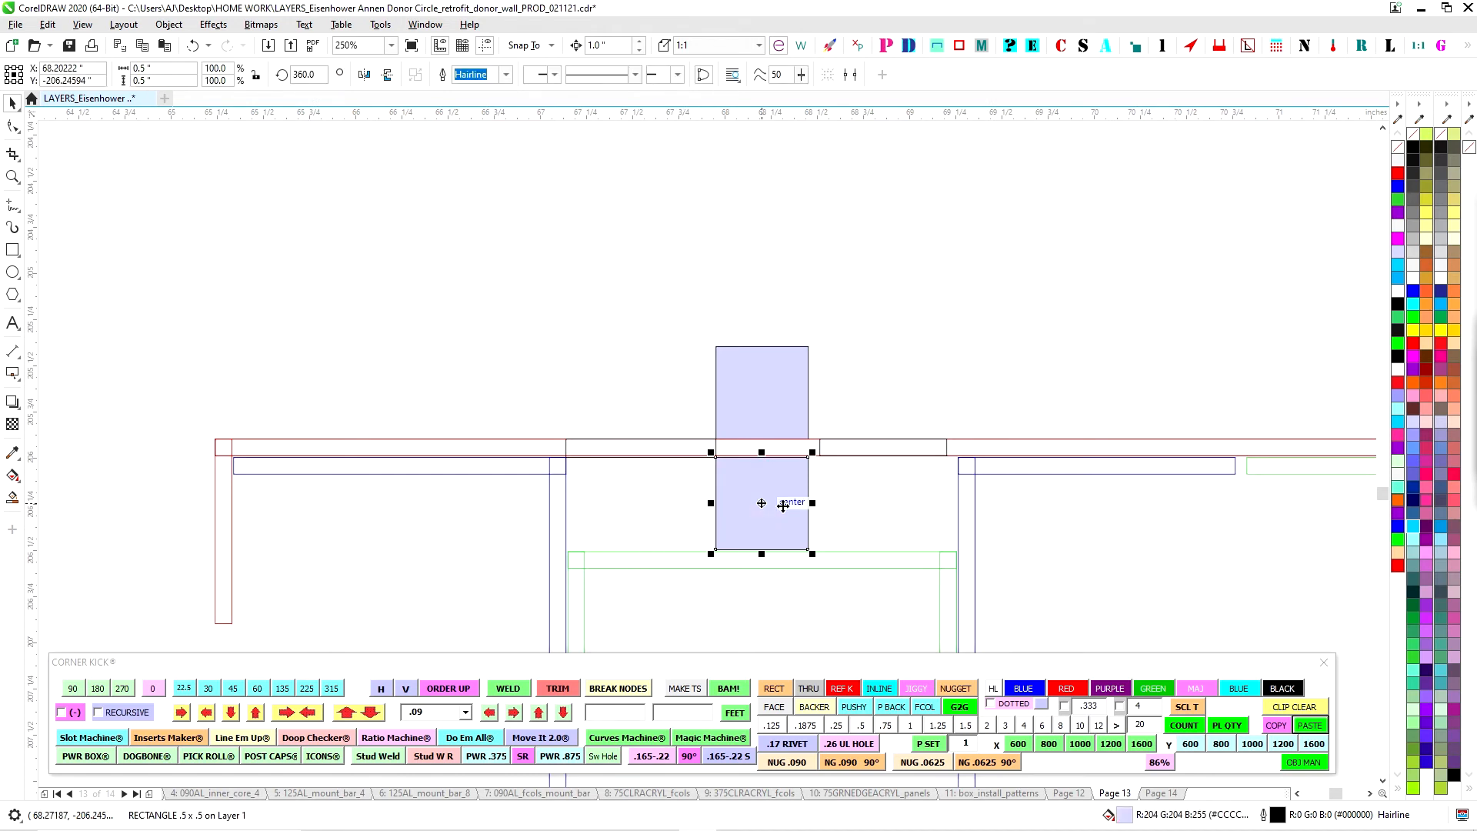
pyautogui.click(931, 509)
pyautogui.moveTo(817, 428); pyautogui.dragTo(1006, 480)
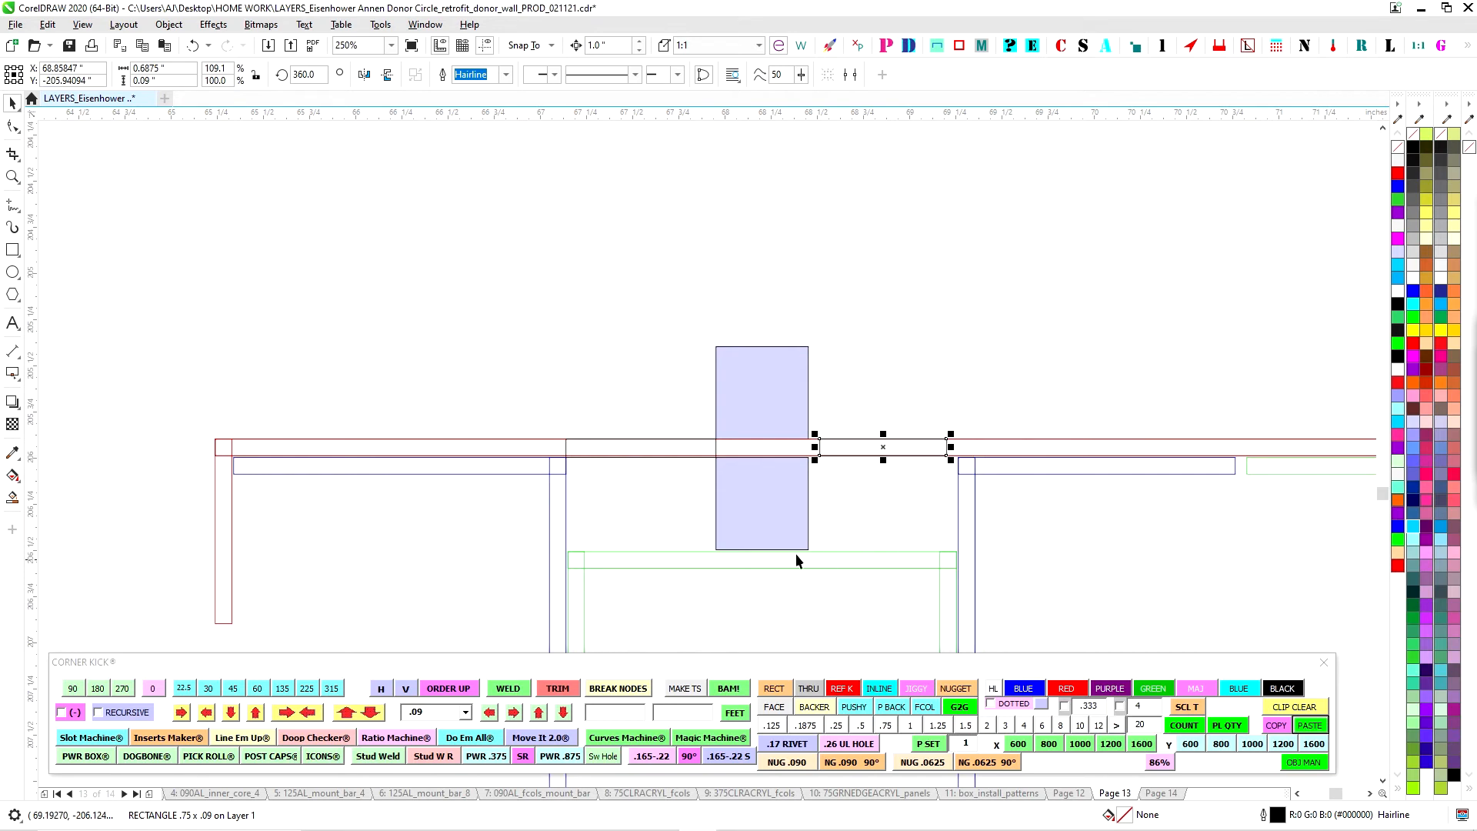
pyautogui.scroll(-2, 1017, 435)
pyautogui.moveTo(1046, 477); pyautogui.dragTo(612, 454)
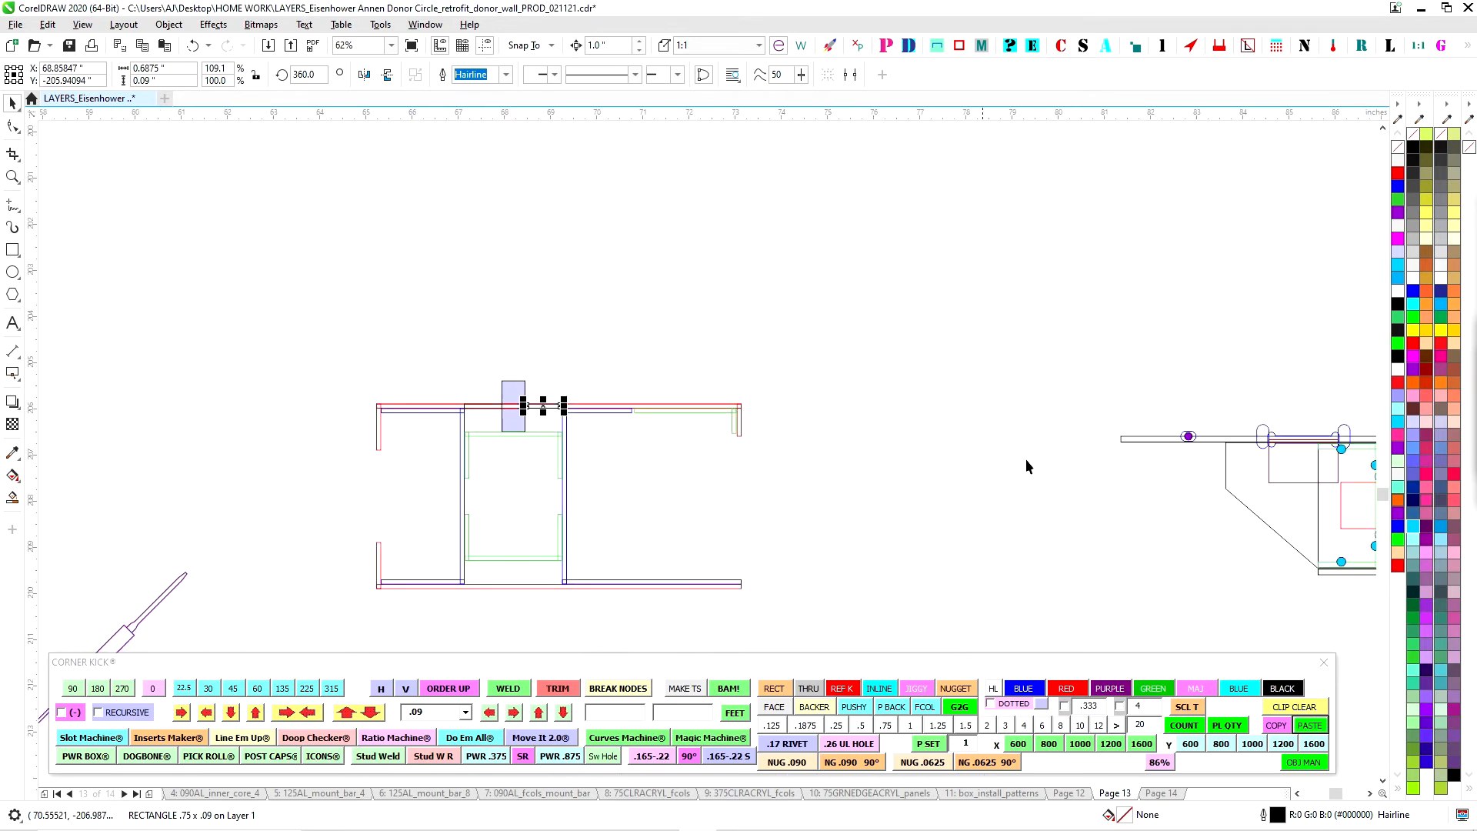
# Move the bracket assembly group of 21 objects 14 inches left so it overlaps the box section
pyautogui.moveTo(828, 387); pyautogui.dragTo(704, 299)
pyautogui.moveTo(901, 281); pyautogui.dragTo(1300, 568)
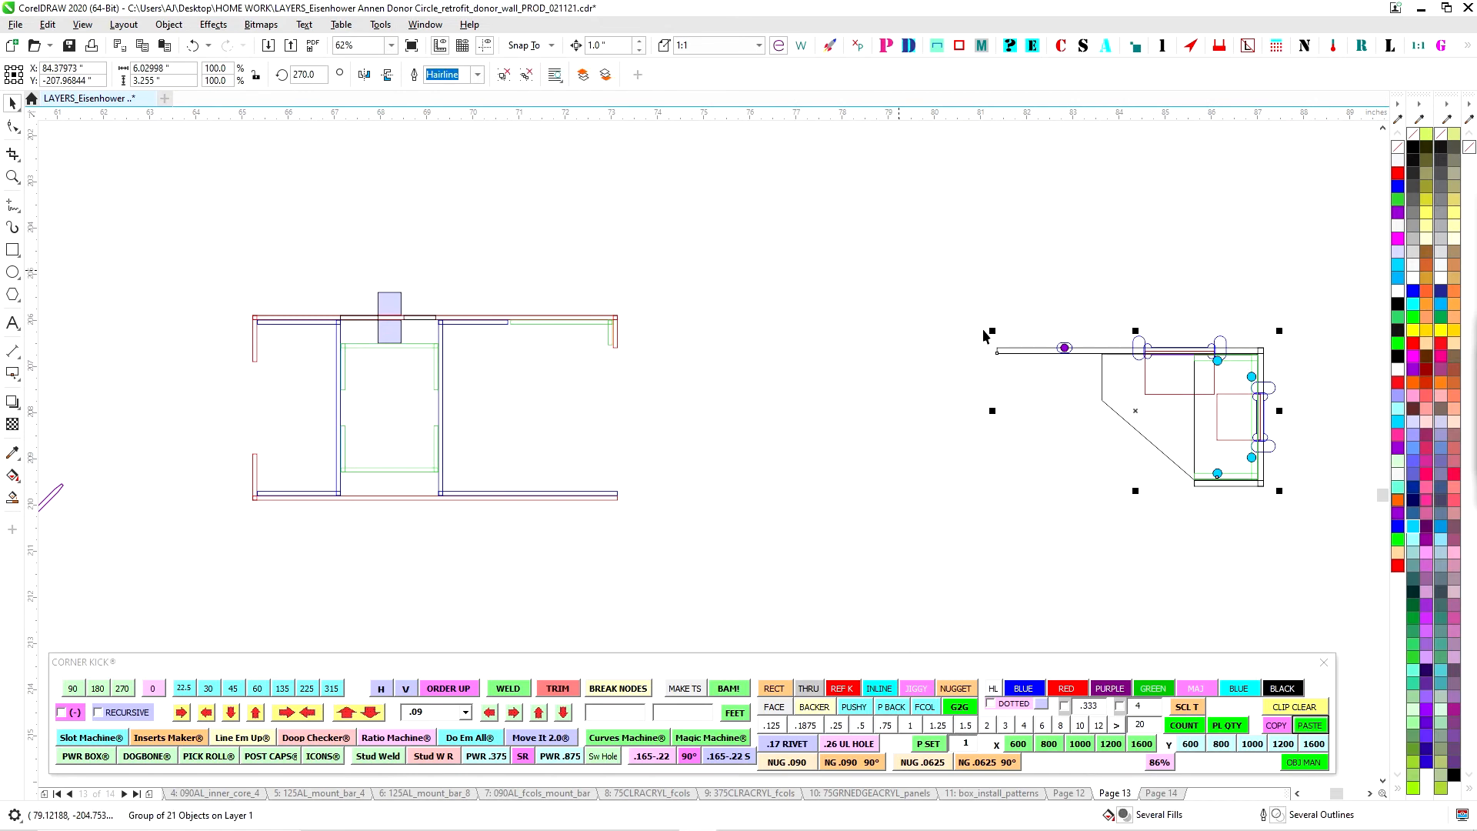
pyautogui.press('Left')
pyautogui.press('Left')
pyautogui.press('Left')
pyautogui.press('Left')
pyautogui.press('Left')
pyautogui.press('Left')
pyautogui.press('Left')
pyautogui.press('Left')
pyautogui.press('Left')
pyautogui.press('Left')
pyautogui.press('Left')
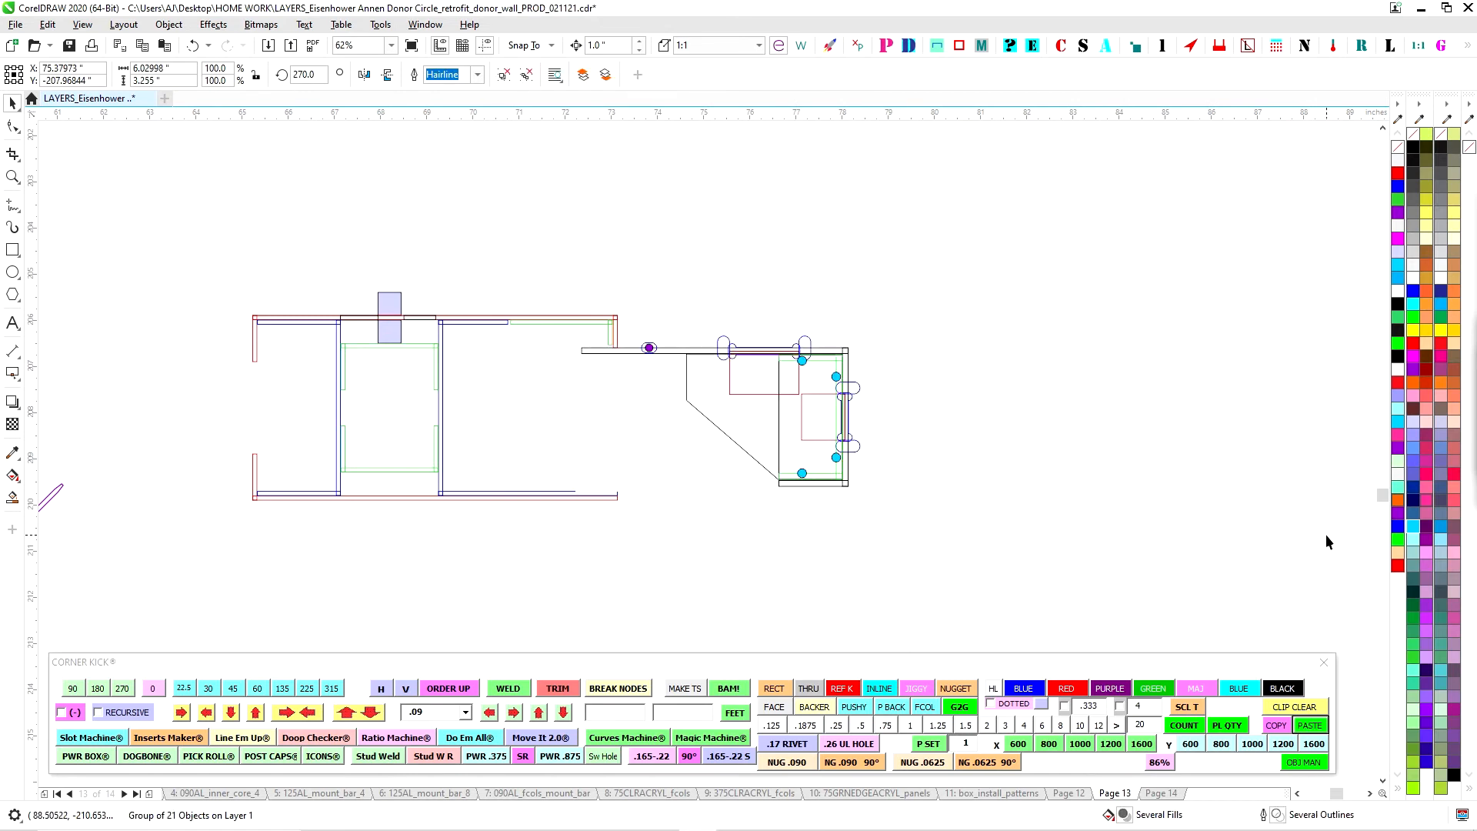
pyautogui.moveTo(867, 358); pyautogui.dragTo(1097, 373)
pyautogui.press('Left')
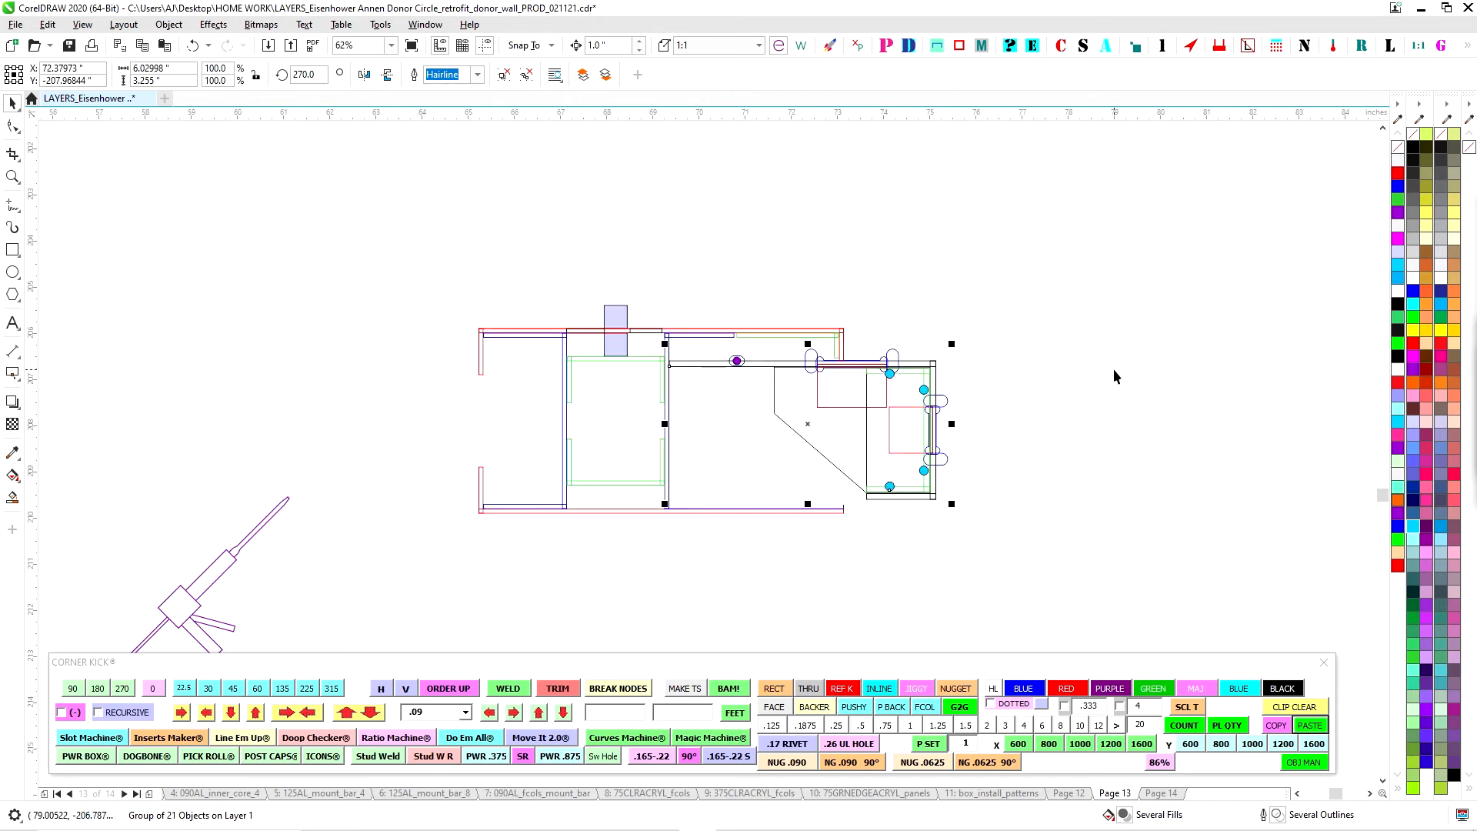
pyautogui.press('Left')
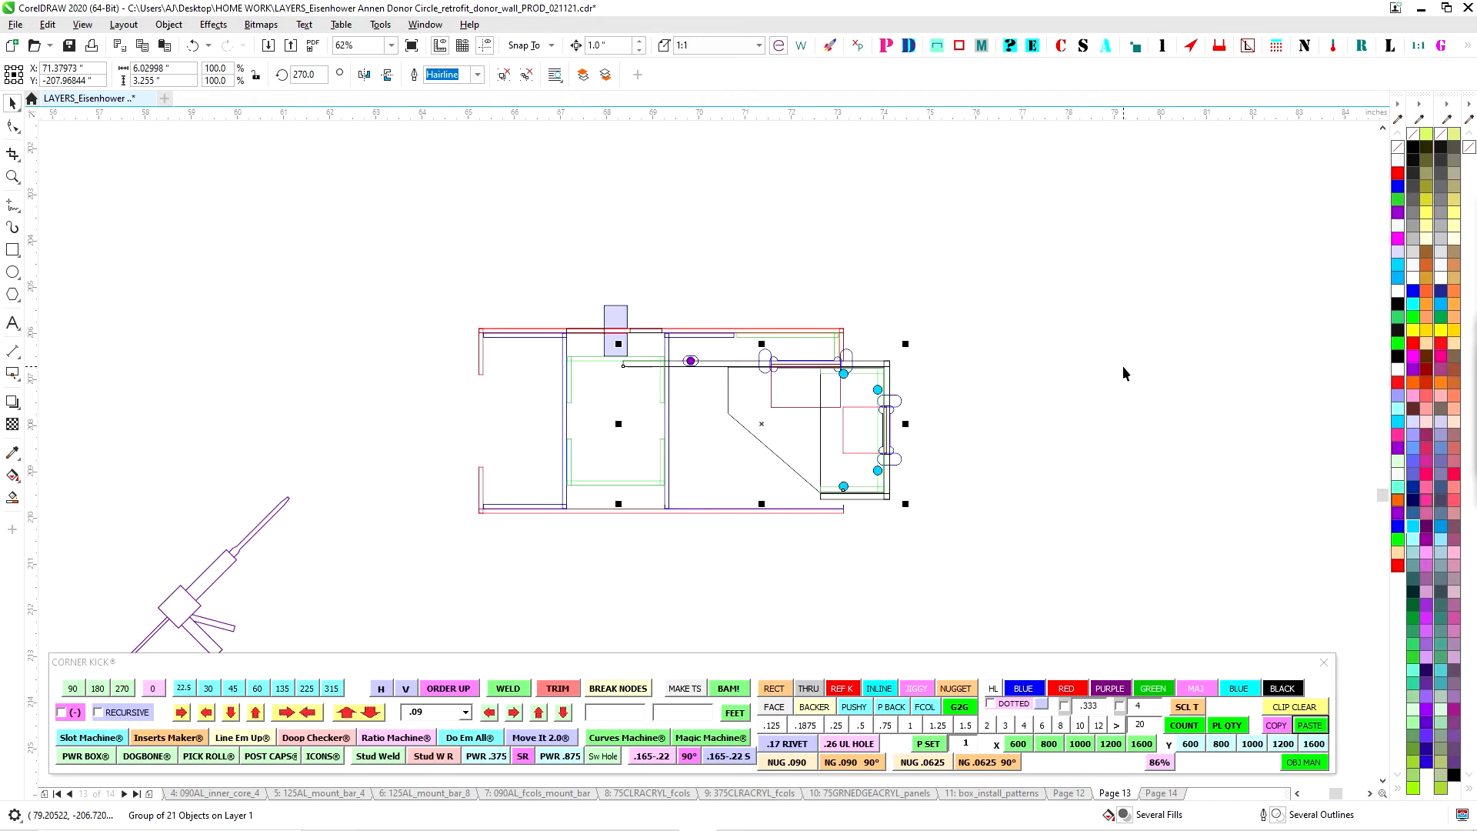
pyautogui.press('Left')
# Examine how the bracket assembly fits against the box section and look over the 4 BACK panels
pyautogui.scroll(3, 584, 349)
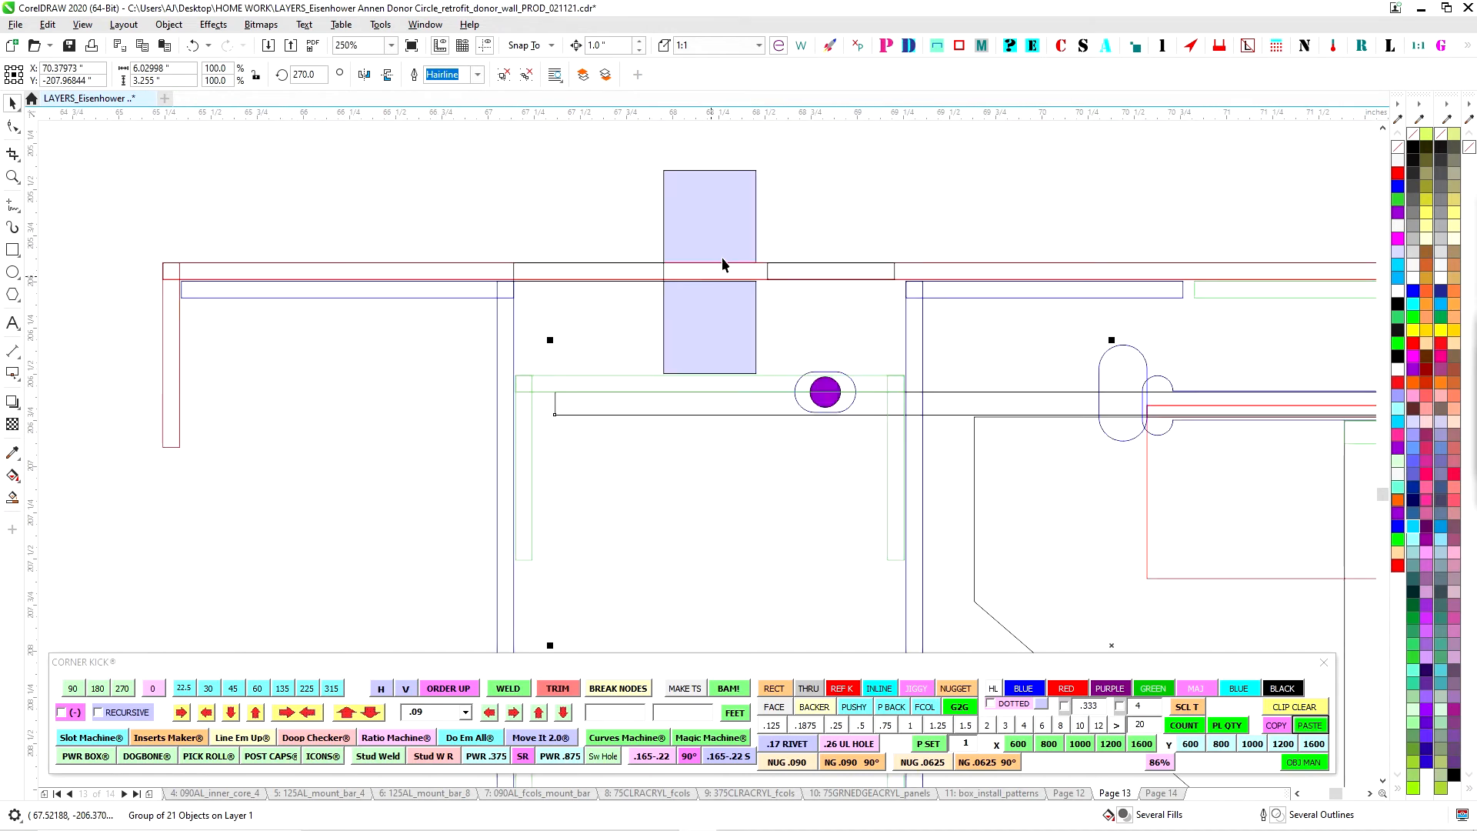
pyautogui.click(817, 192)
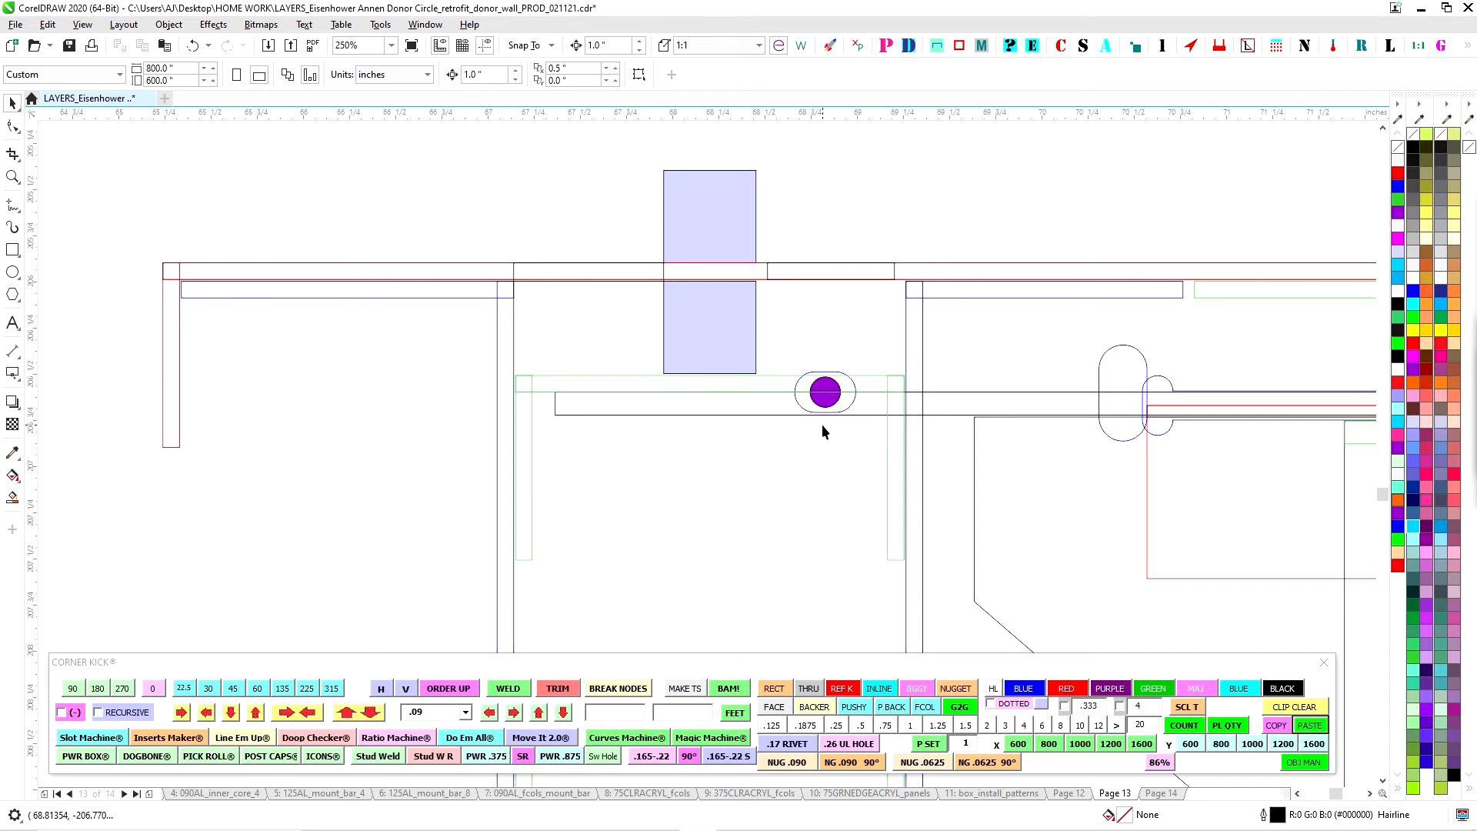
pyautogui.scroll(-3, 784, 376)
pyautogui.scroll(2, 997, 407)
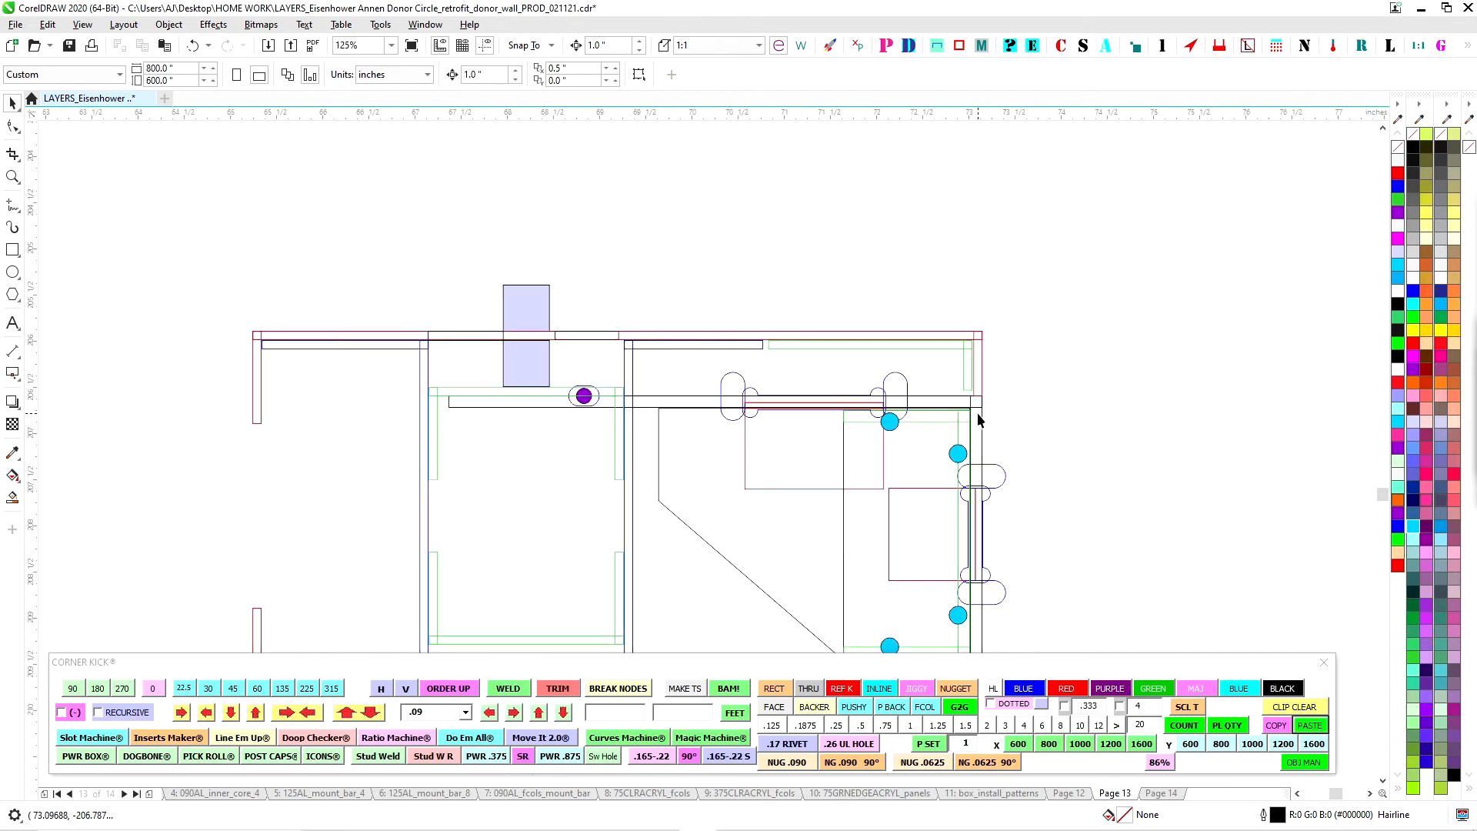
pyautogui.scroll(-2, 738, 354)
pyautogui.scroll(1, 726, 377)
pyautogui.scroll(-4, 986, 423)
pyautogui.scroll(2, 771, 316)
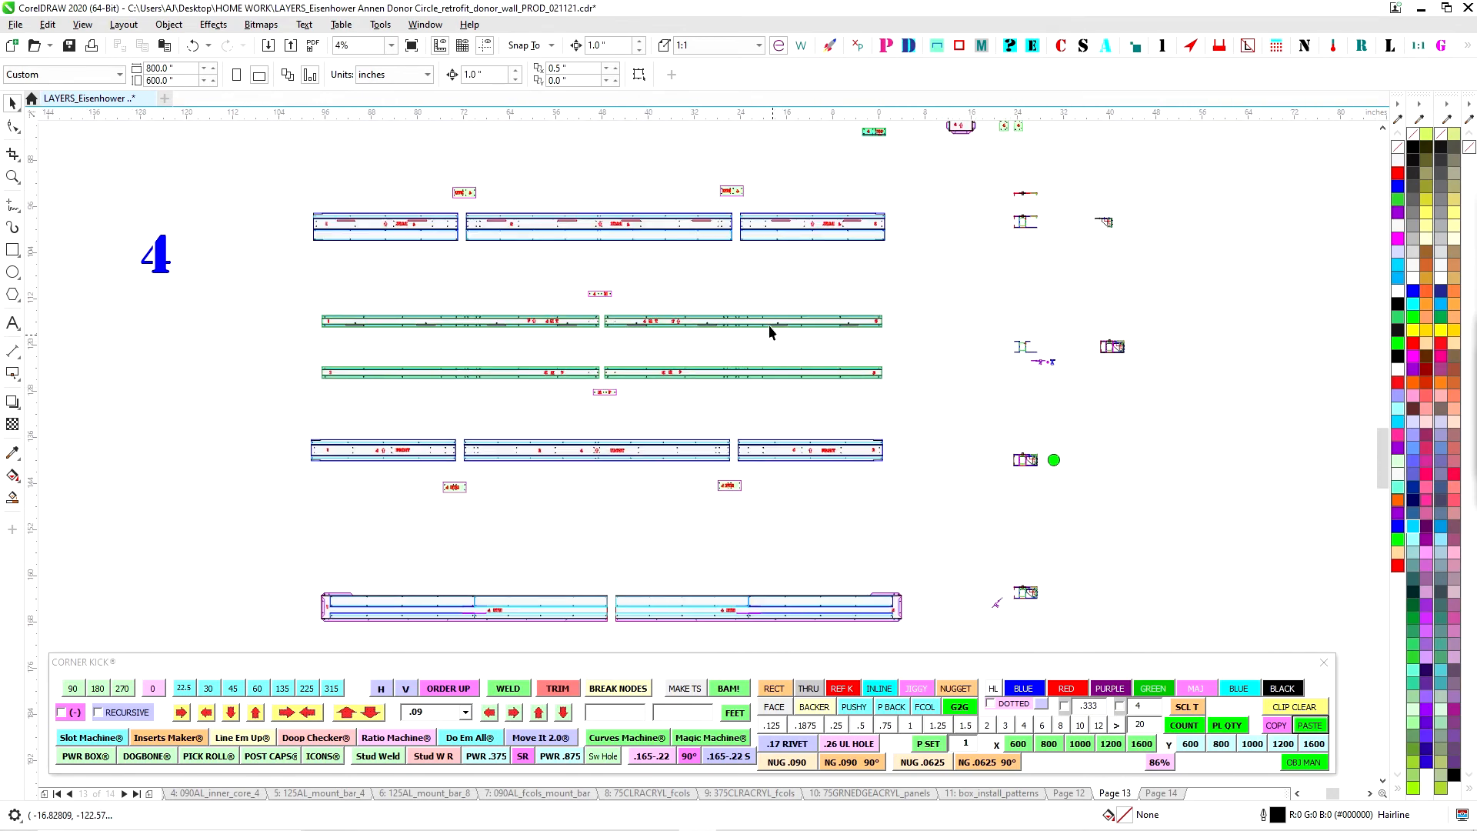
pyautogui.scroll(-2, 791, 310)
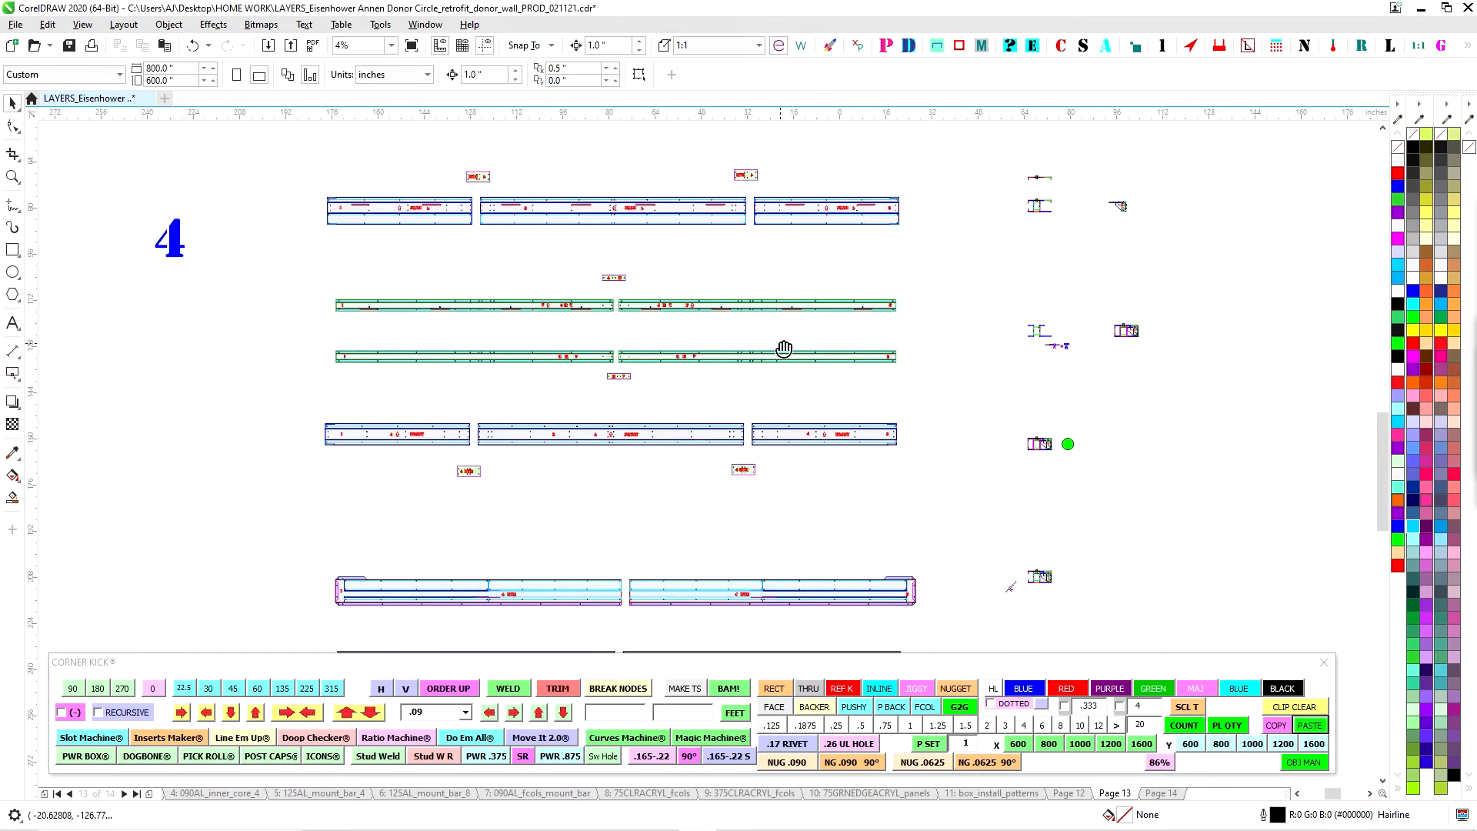
pyautogui.scroll(2, 784, 346)
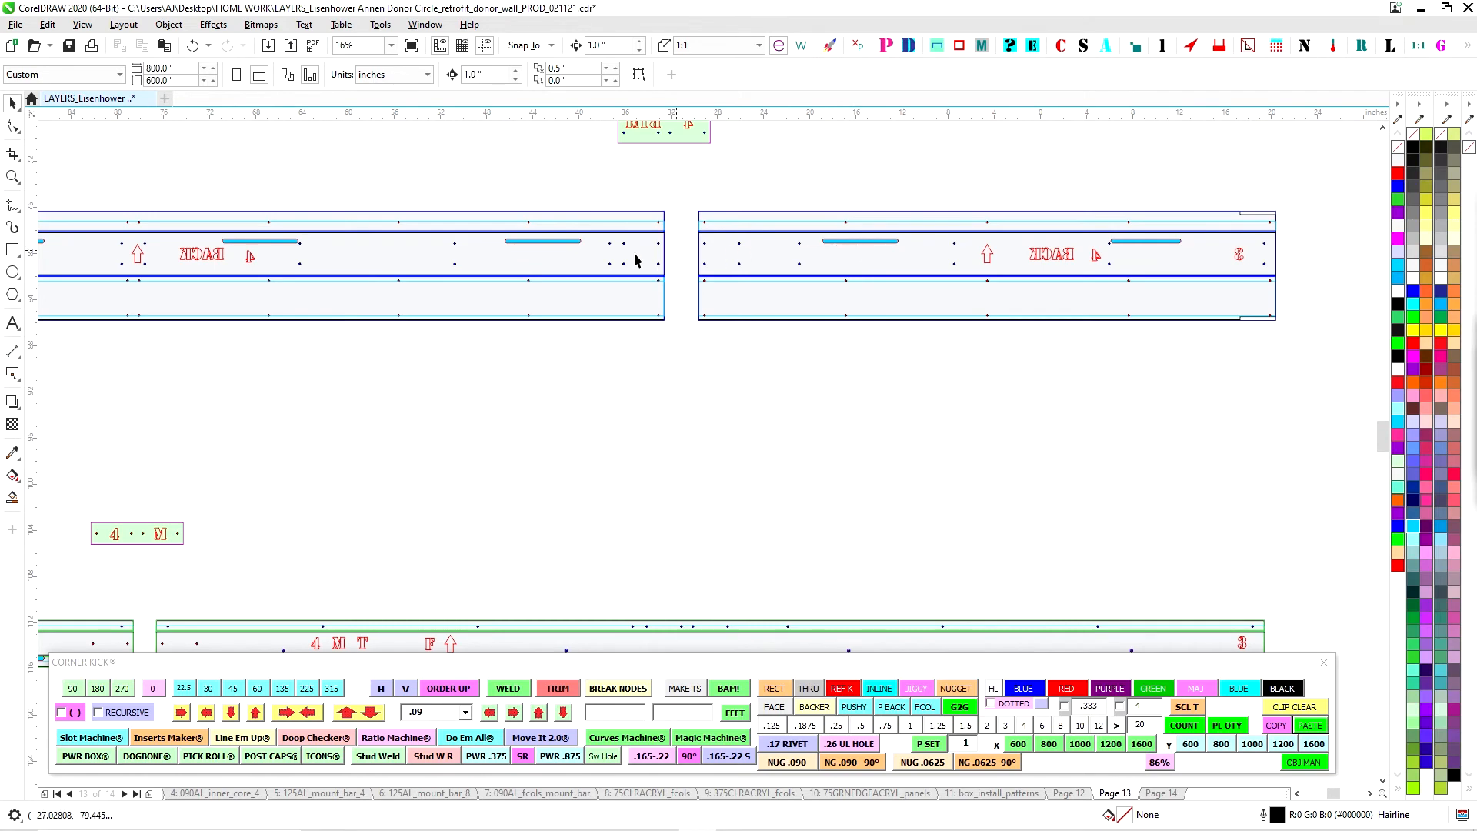
pyautogui.scroll(-8, 241, 247)
pyautogui.scroll(4, 778, 448)
pyautogui.scroll(10, 600, 479)
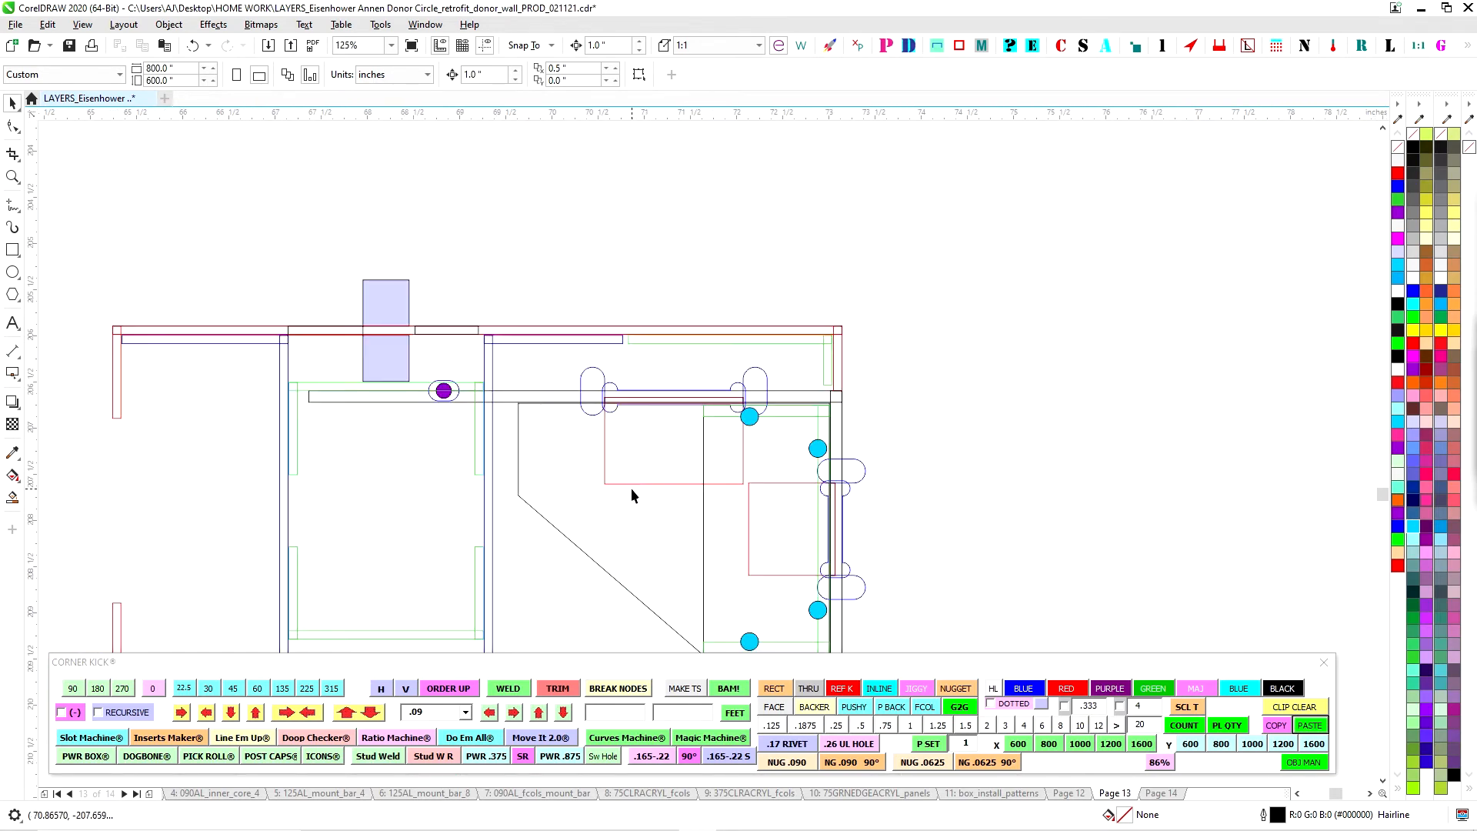
# Move the bracket assembly group 6 inches right, clear of the box section
pyautogui.click(634, 485)
pyautogui.press('Right')
pyautogui.press('Right')
pyautogui.press('Right')
pyautogui.press('Right')
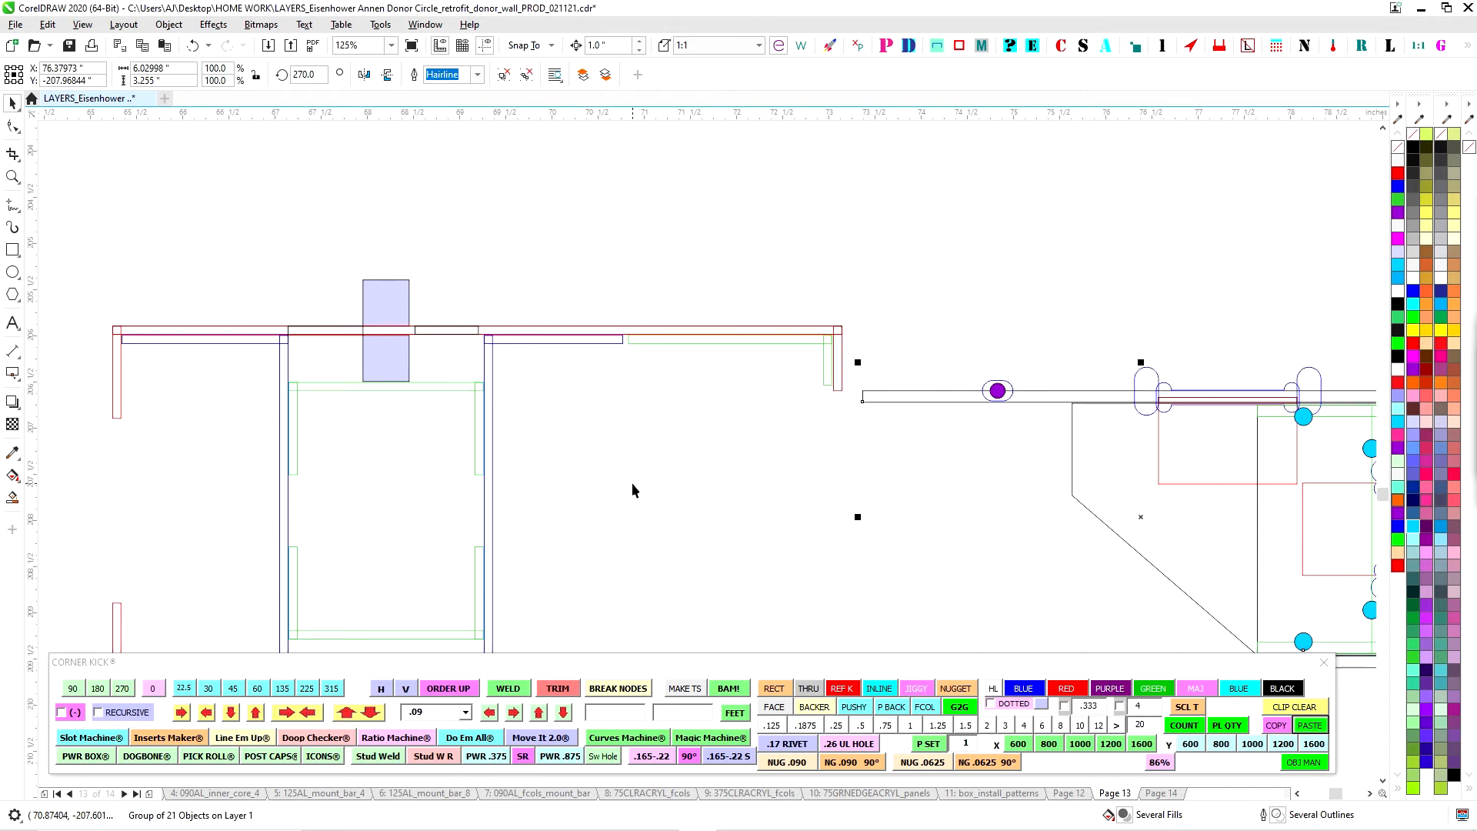
pyautogui.scroll(-2, 641, 243)
pyautogui.moveTo(707, 261); pyautogui.dragTo(762, 273)
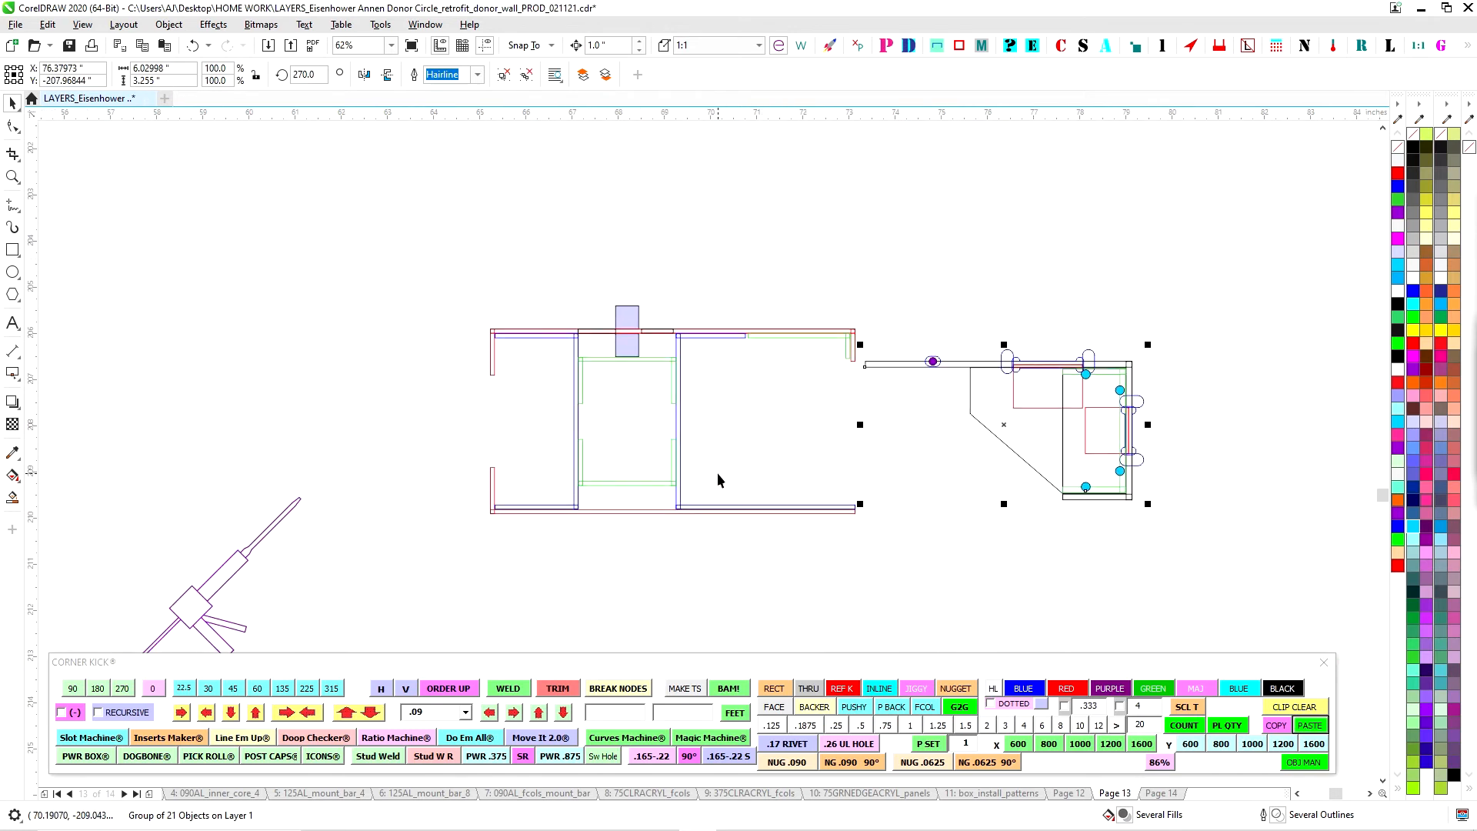
# Look over the section drawings from the lower assembly up to the one beside the 4 TOP panel
pyautogui.scroll(-1, 678, 274)
pyautogui.moveTo(595, 275); pyautogui.dragTo(695, 364)
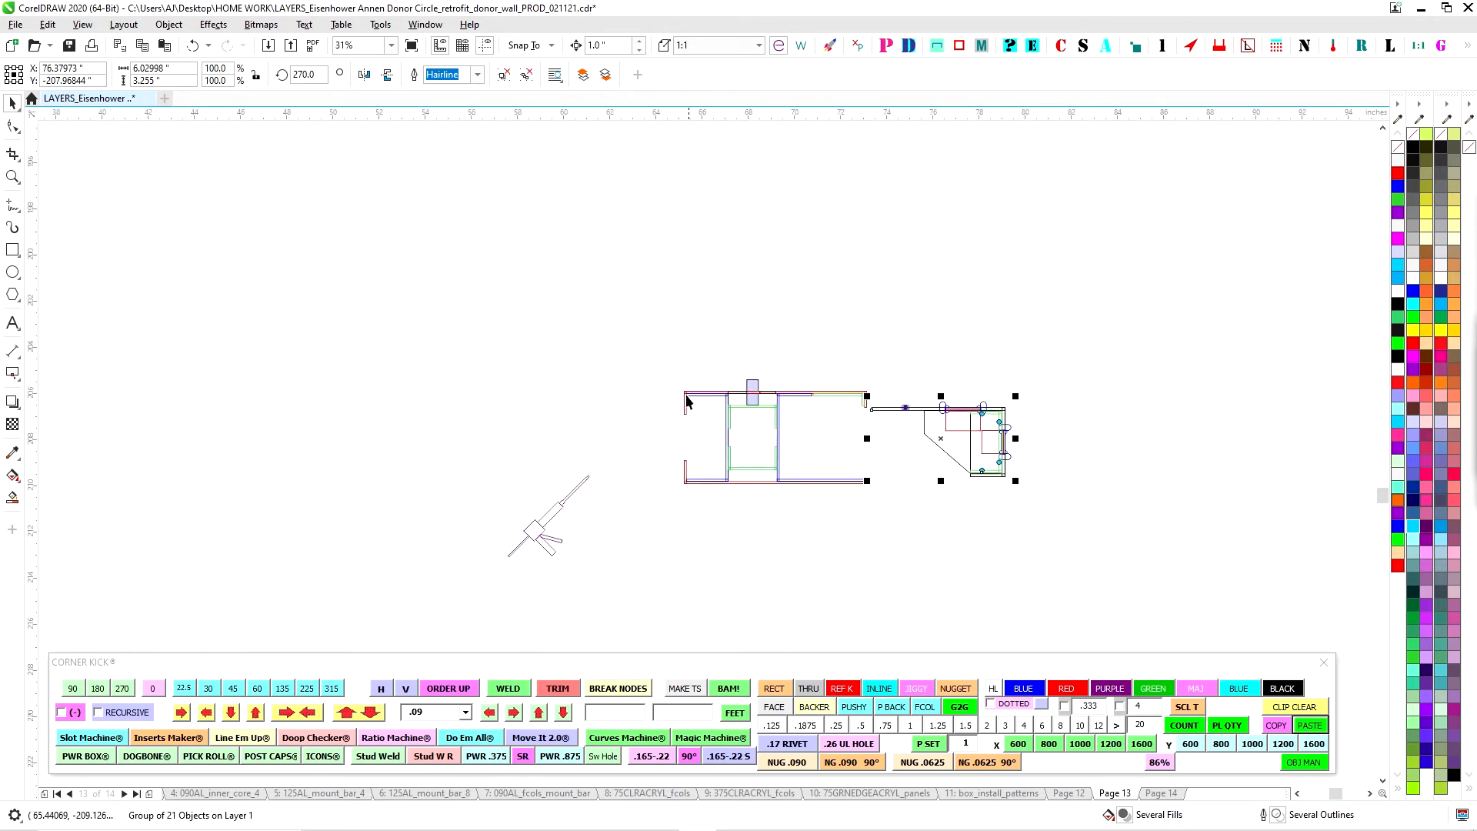
pyautogui.scroll(-2, 700, 382)
pyautogui.moveTo(691, 356); pyautogui.dragTo(782, 554)
pyautogui.moveTo(660, 231); pyautogui.dragTo(778, 543)
pyautogui.scroll(-1, 769, 538)
pyautogui.scroll(-1, 743, 398)
pyautogui.moveTo(733, 297); pyautogui.dragTo(577, 339)
pyautogui.scroll(4, 743, 404)
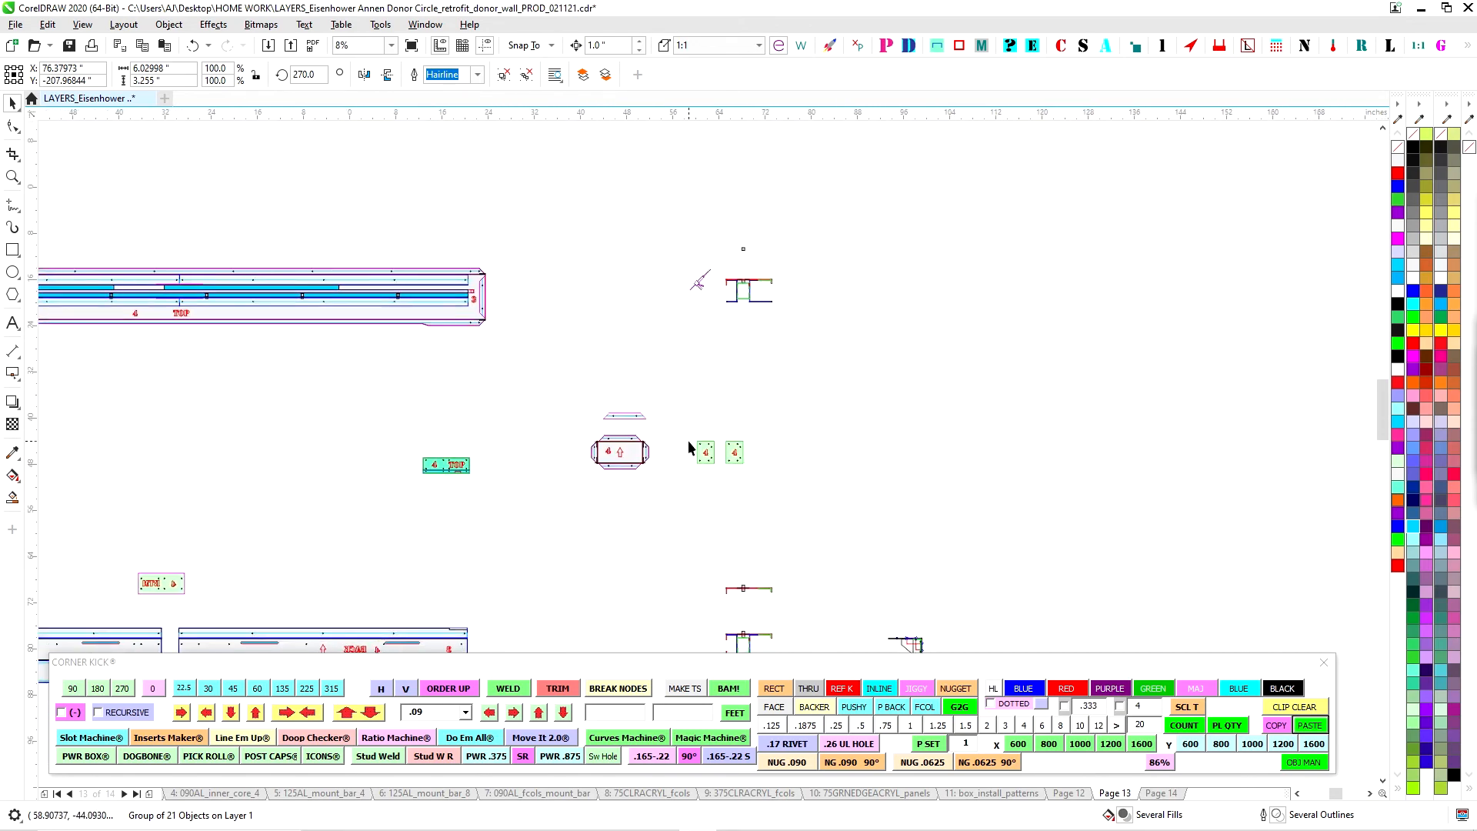
pyautogui.scroll(1, 750, 281)
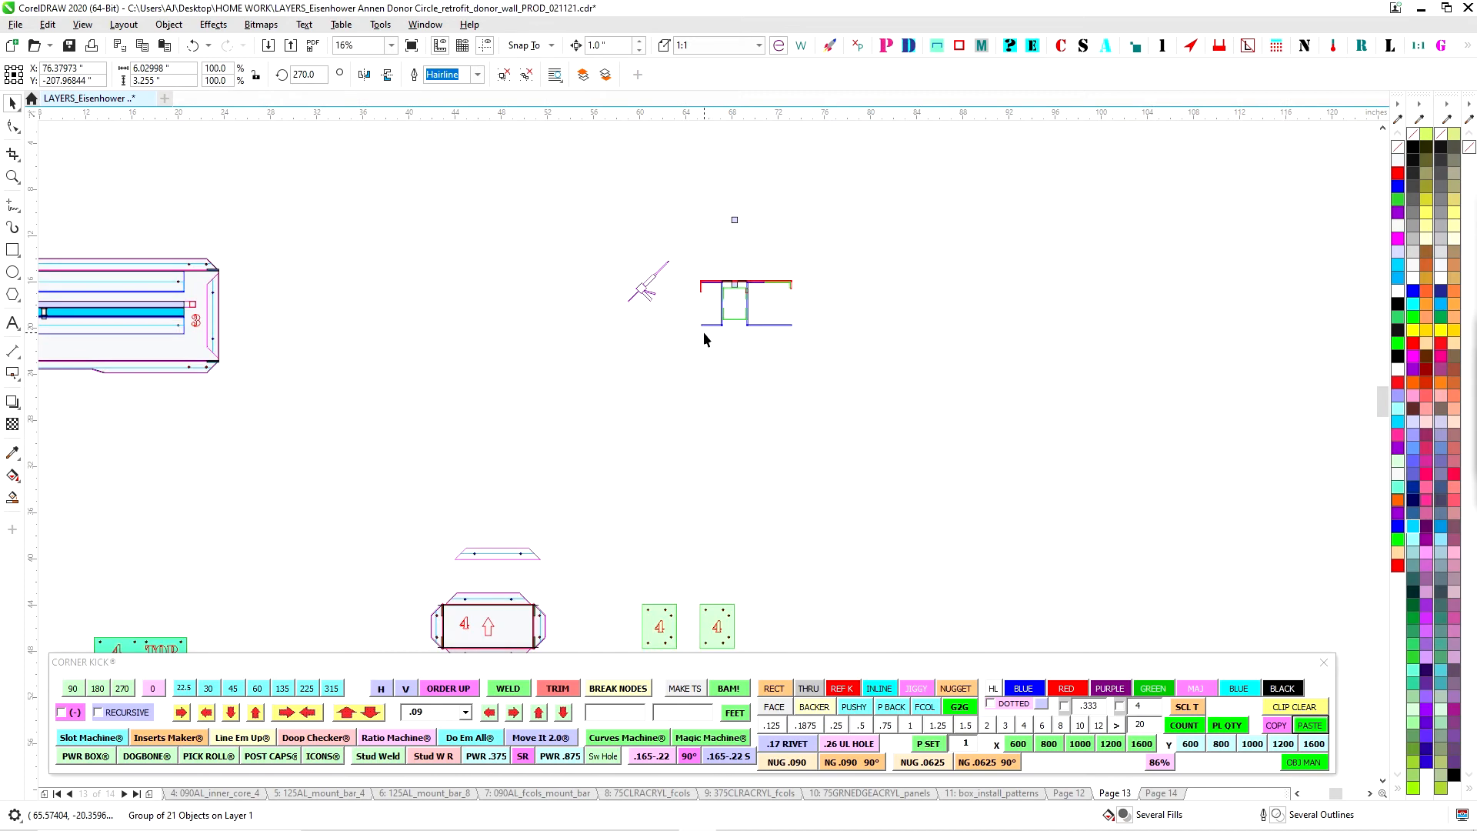
# Select the two small green 4 plates beside the flanged end panel and look over the lowest row of long panels
pyautogui.scroll(-1, 703, 331)
pyautogui.moveTo(682, 470); pyautogui.dragTo(725, 438)
pyautogui.scroll(1, 627, 466)
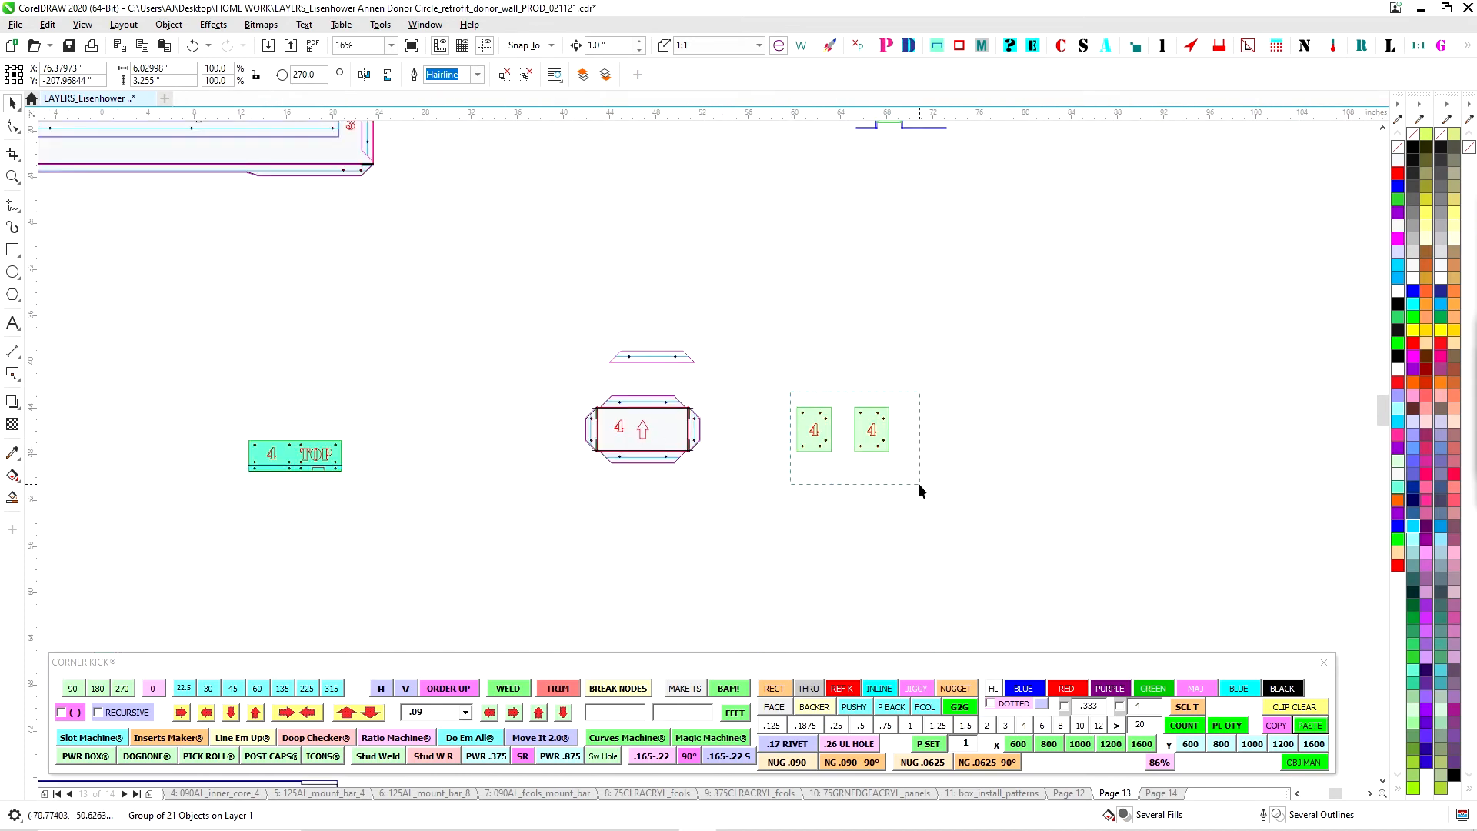
pyautogui.moveTo(920, 485); pyautogui.dragTo(920, 485)
pyautogui.scroll(-1, 787, 323)
pyautogui.scroll(-2, 623, 238)
pyautogui.moveTo(729, 454); pyautogui.dragTo(849, 465)
pyautogui.scroll(2, 714, 346)
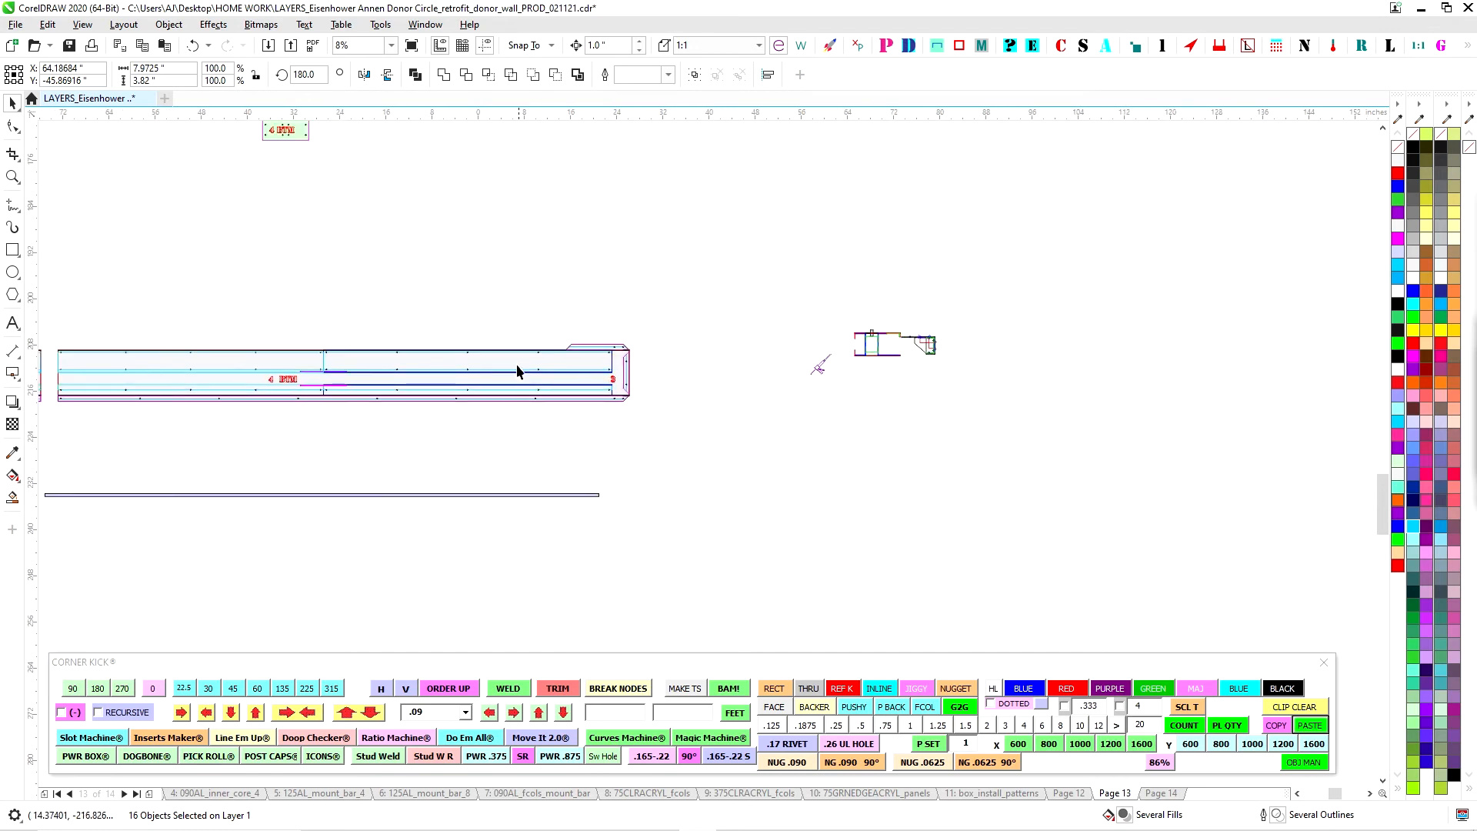
pyautogui.moveTo(517, 372); pyautogui.dragTo(865, 433)
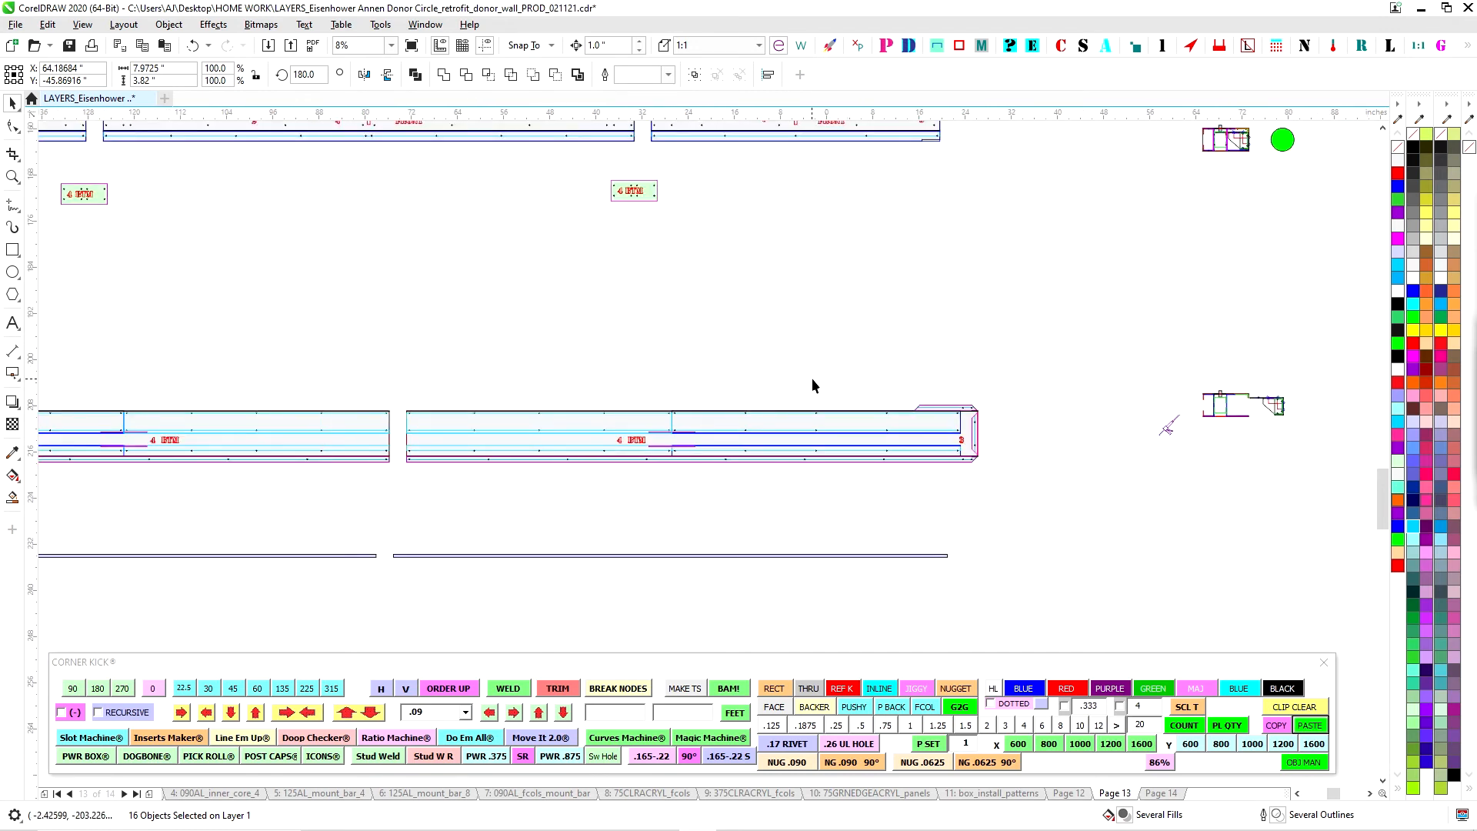
# Examine the flanged end of the 4 BTM panel marked 3 and the adjoining long panel
pyautogui.scroll(1, 814, 377)
pyautogui.scroll(1, 1085, 573)
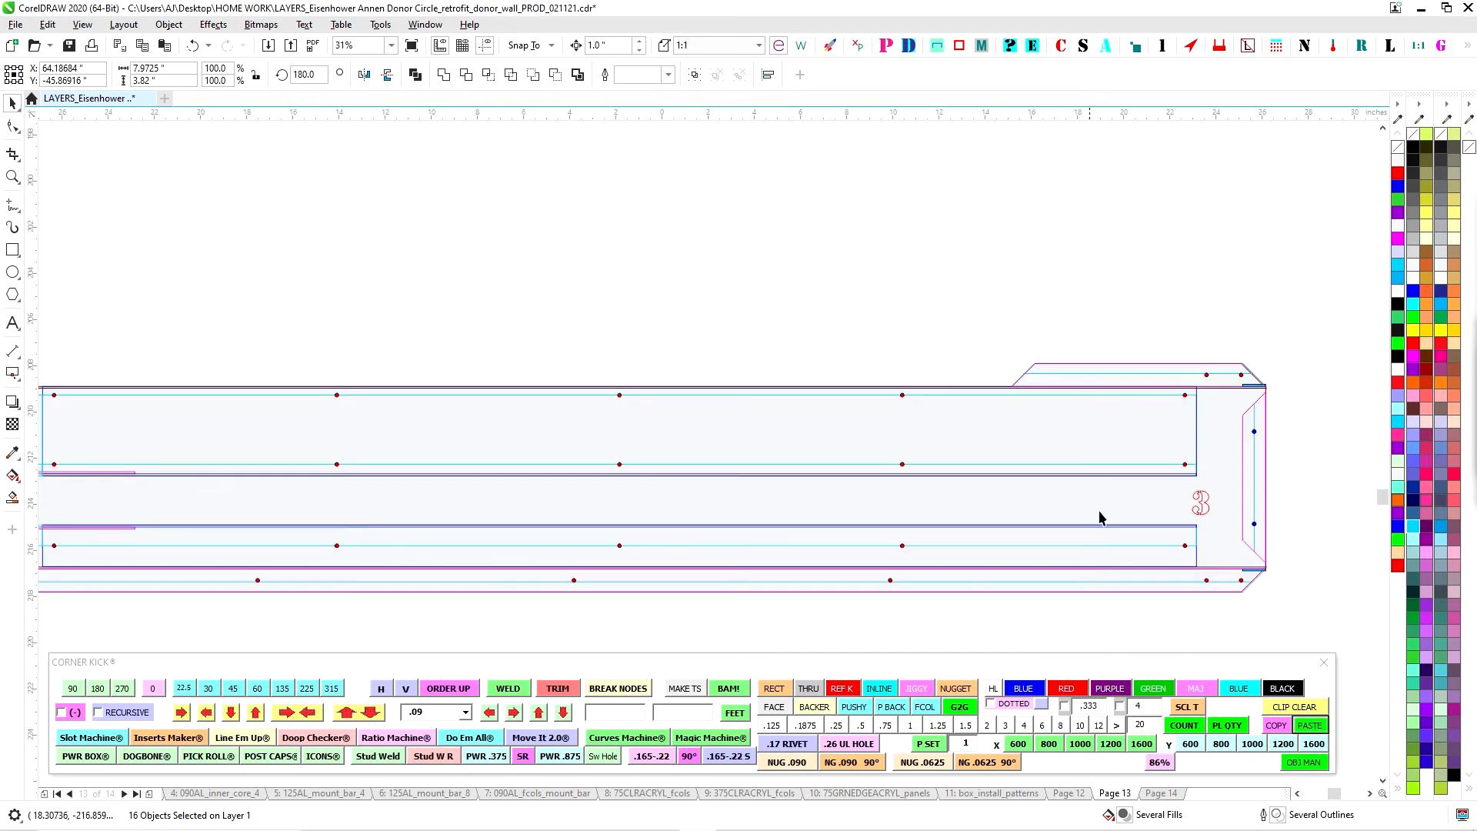
pyautogui.scroll(-2, 1081, 394)
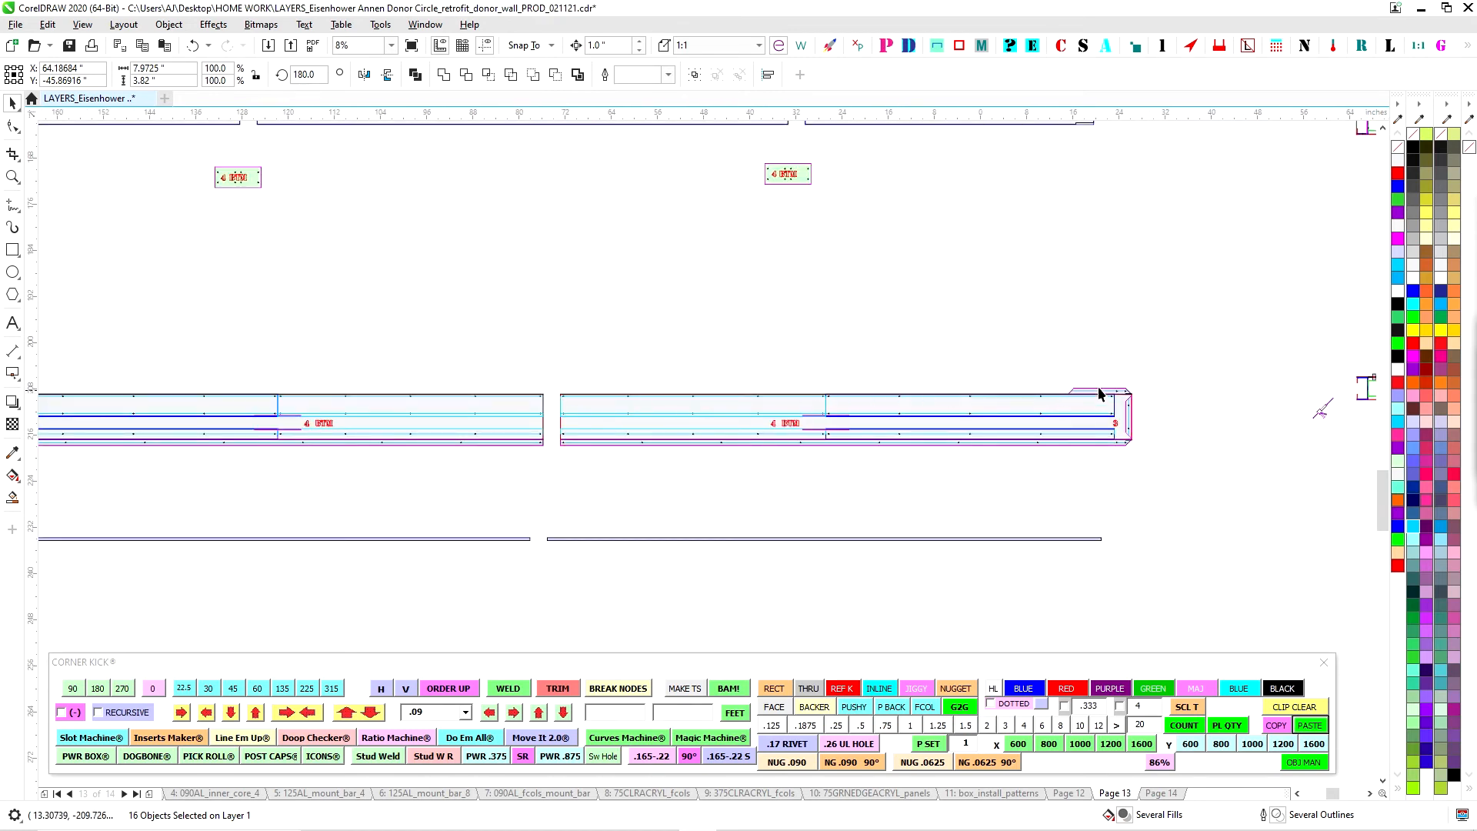
pyautogui.scroll(1, 1075, 398)
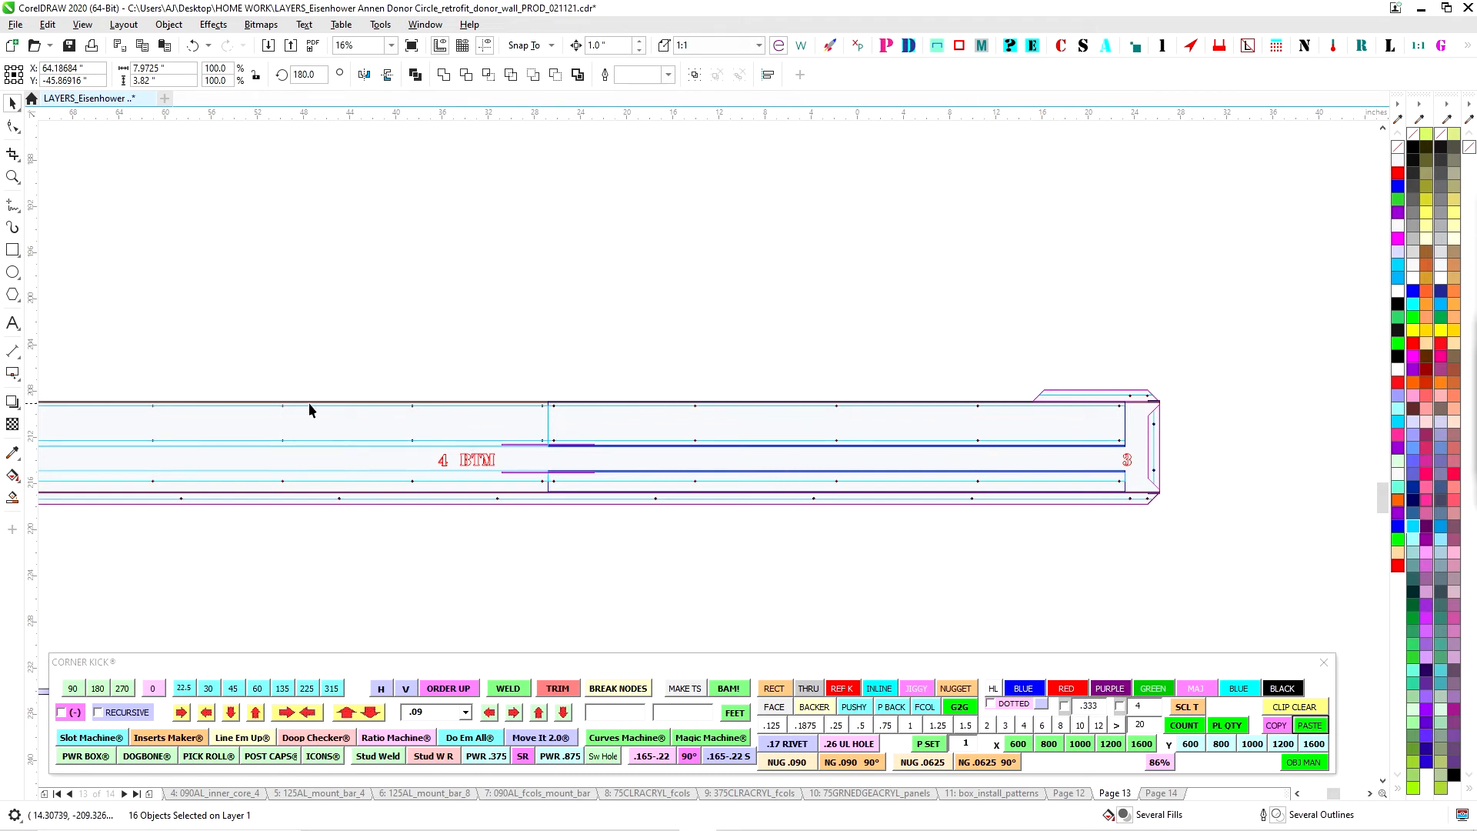
pyautogui.scroll(-1, 690, 429)
pyautogui.scroll(1, 890, 423)
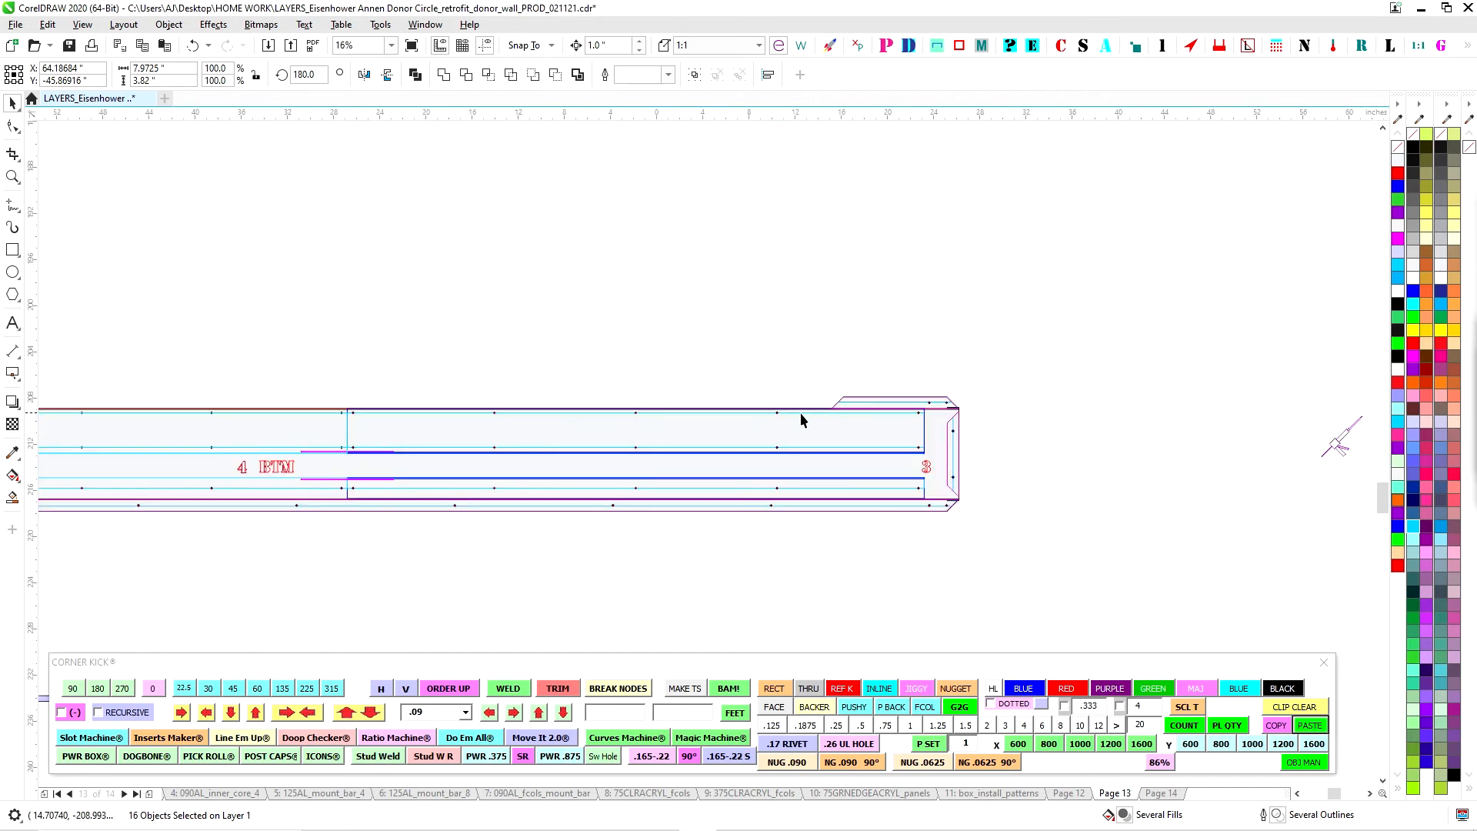
pyautogui.scroll(-1, 972, 386)
# Move the bracket assembly group 6 inches left, back into the box section beside the 4 BTM panels
pyautogui.scroll(3, 478, 440)
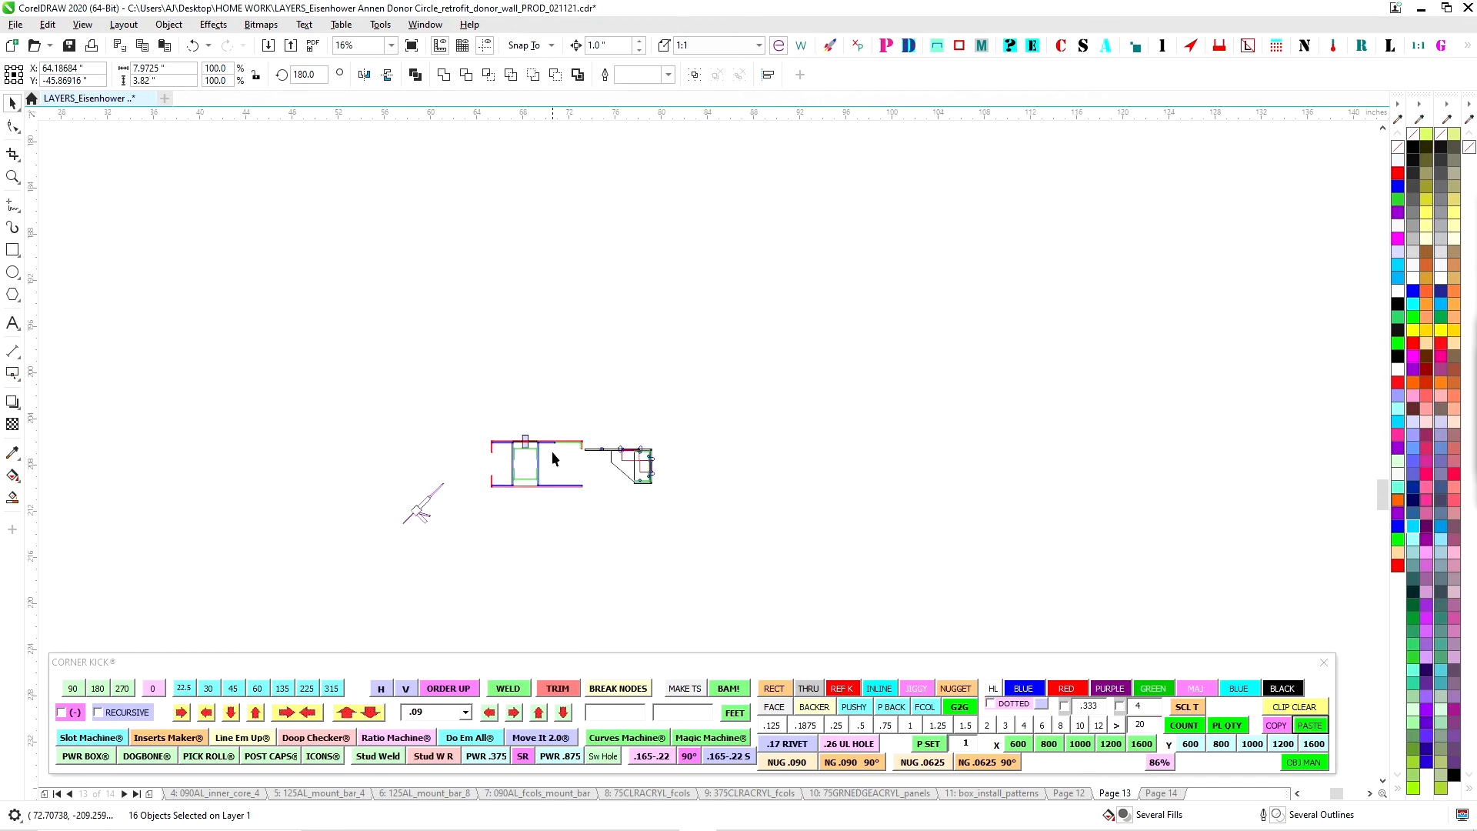
pyautogui.scroll(2, 628, 429)
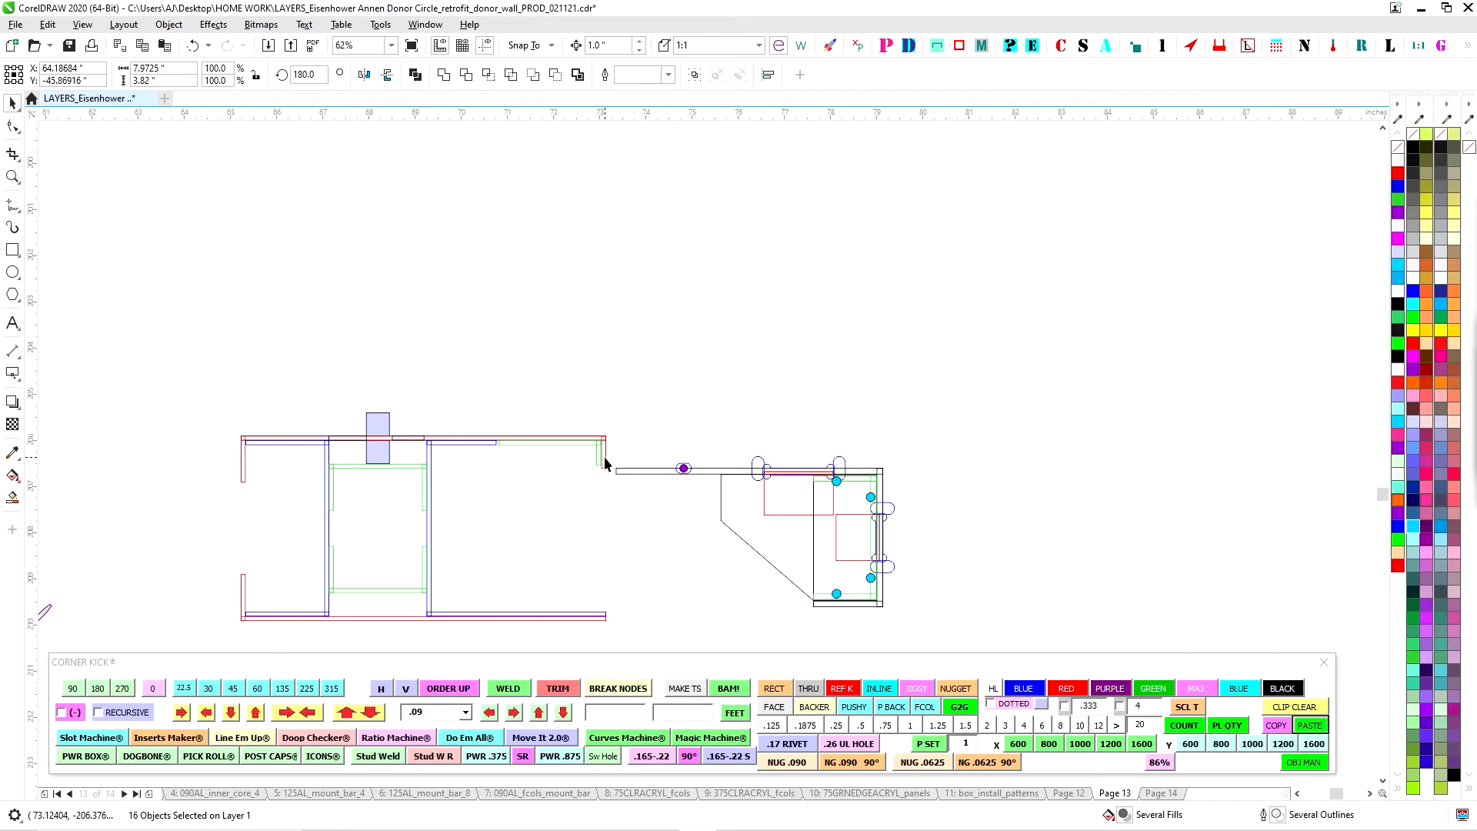
pyautogui.click(768, 478)
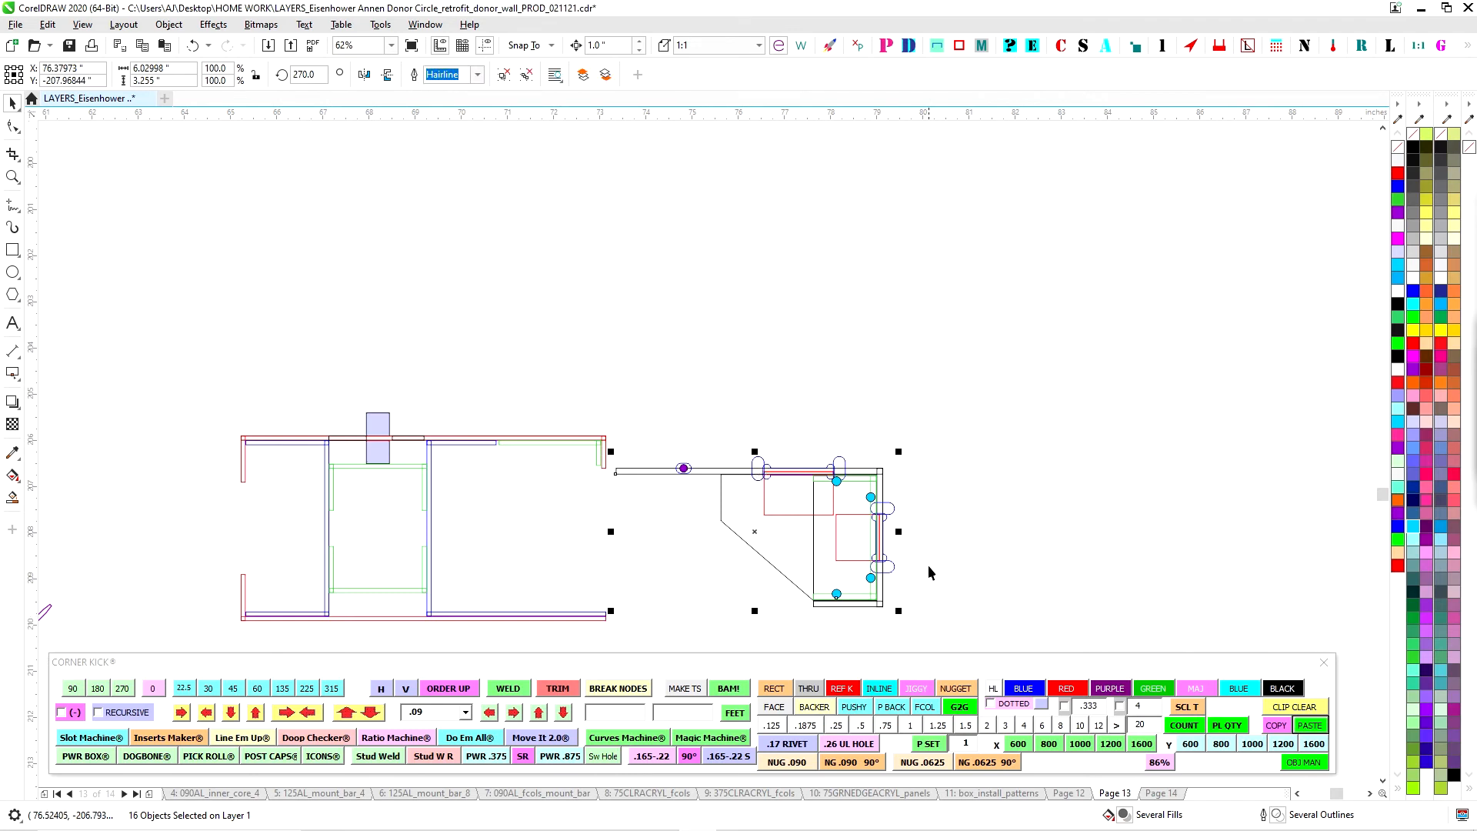
pyautogui.press('Left')
pyautogui.press('Left')
pyautogui.press('Left')
pyautogui.press('Left')
pyautogui.press('Left')
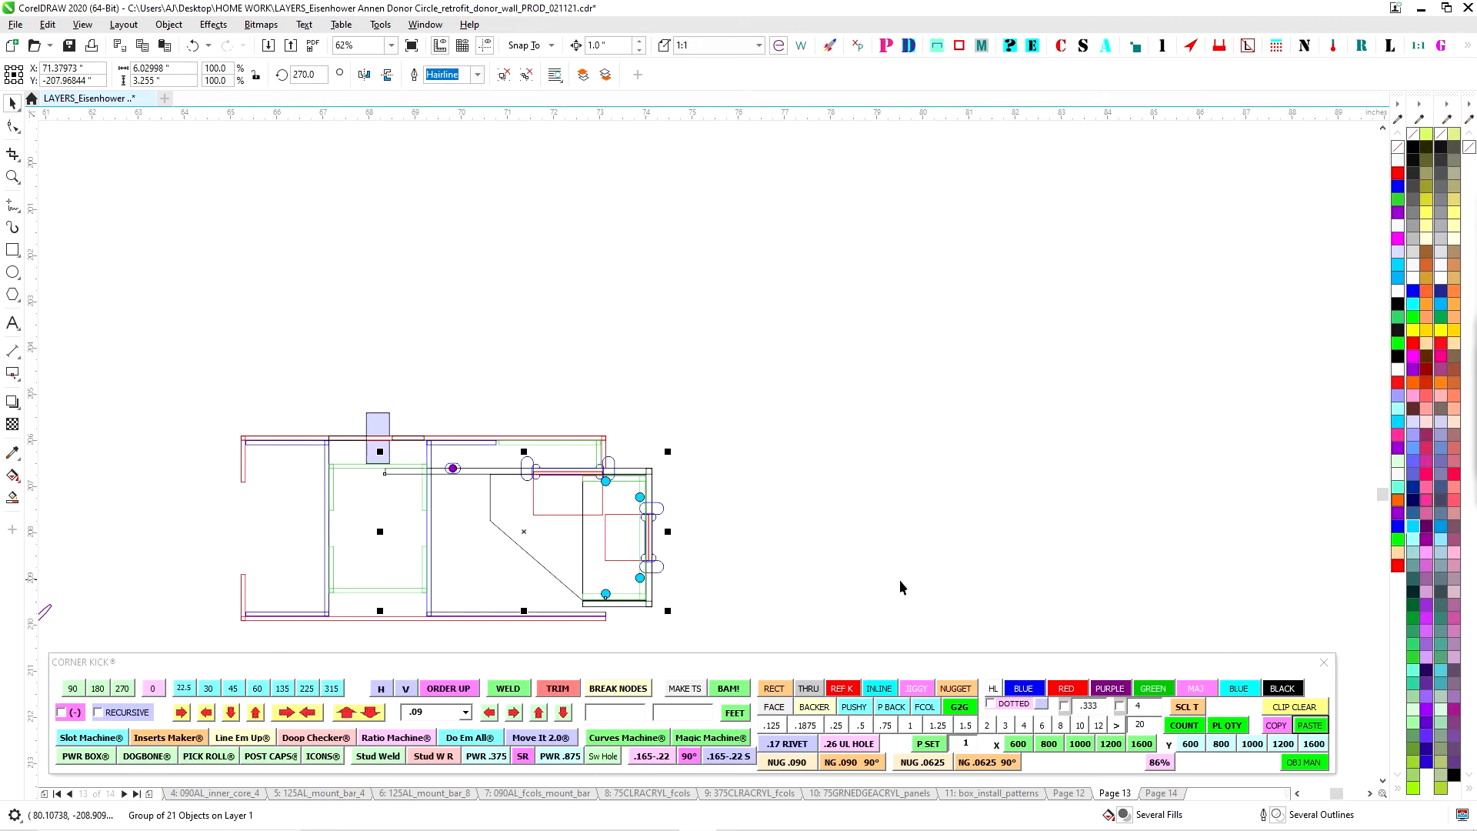
pyautogui.press('Left')
# Look over the full Page 13 layout, from the 4 BTM panels to the uppermost row of long panels
pyautogui.scroll(-3, 867, 560)
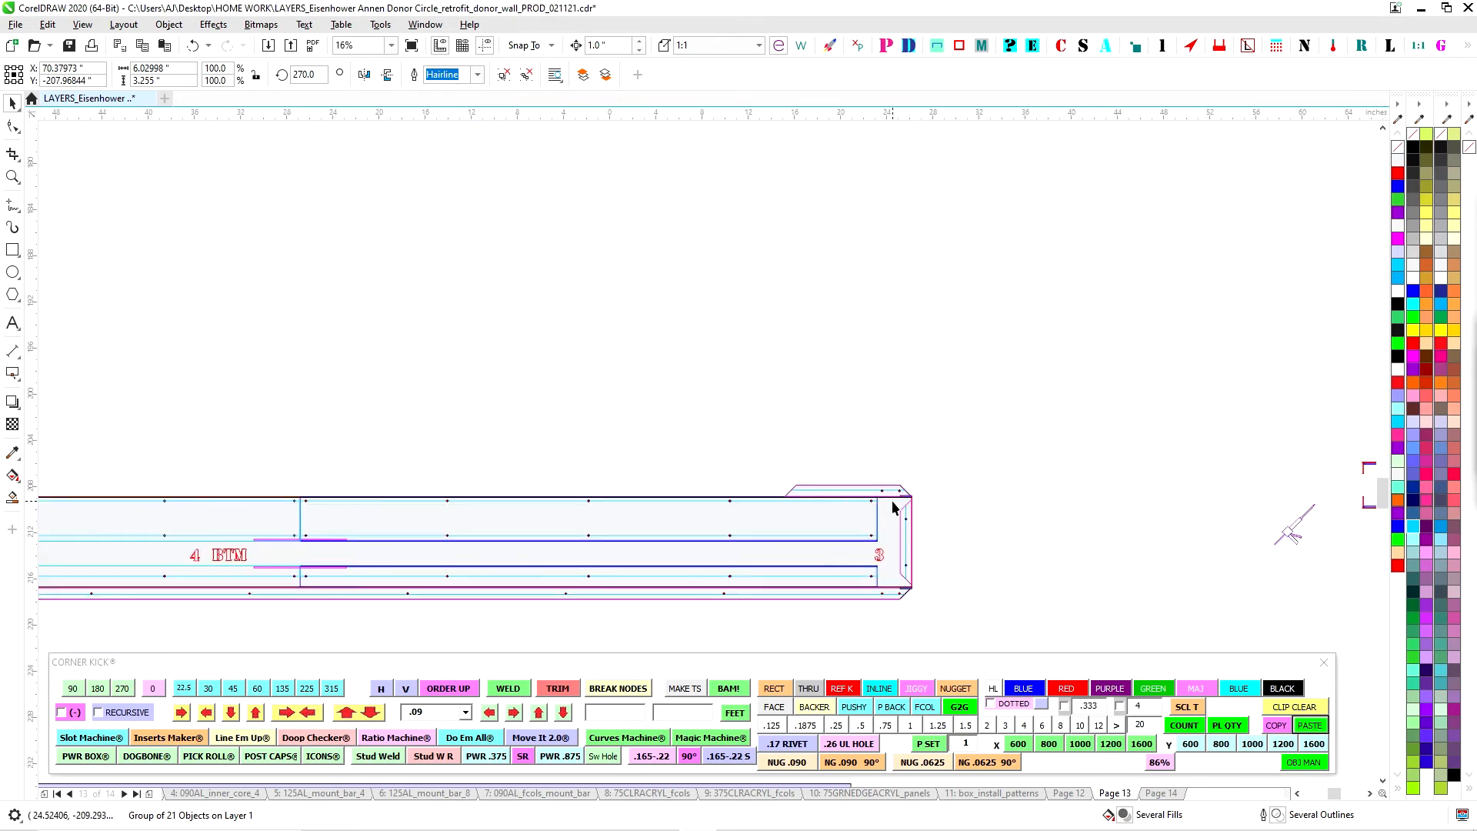
pyautogui.scroll(-2, 926, 508)
pyautogui.scroll(1, 898, 492)
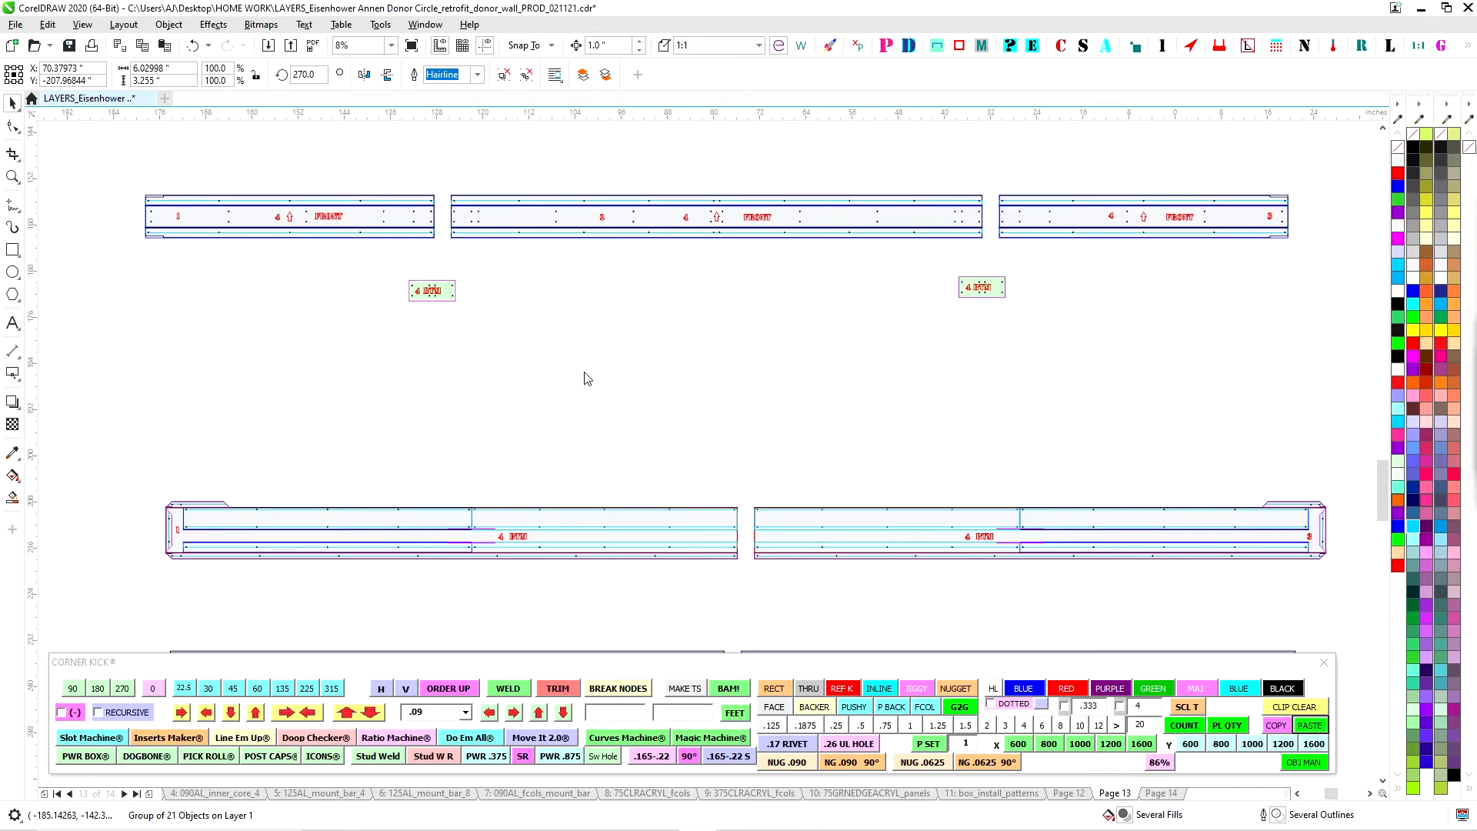
pyautogui.scroll(-5, 630, 360)
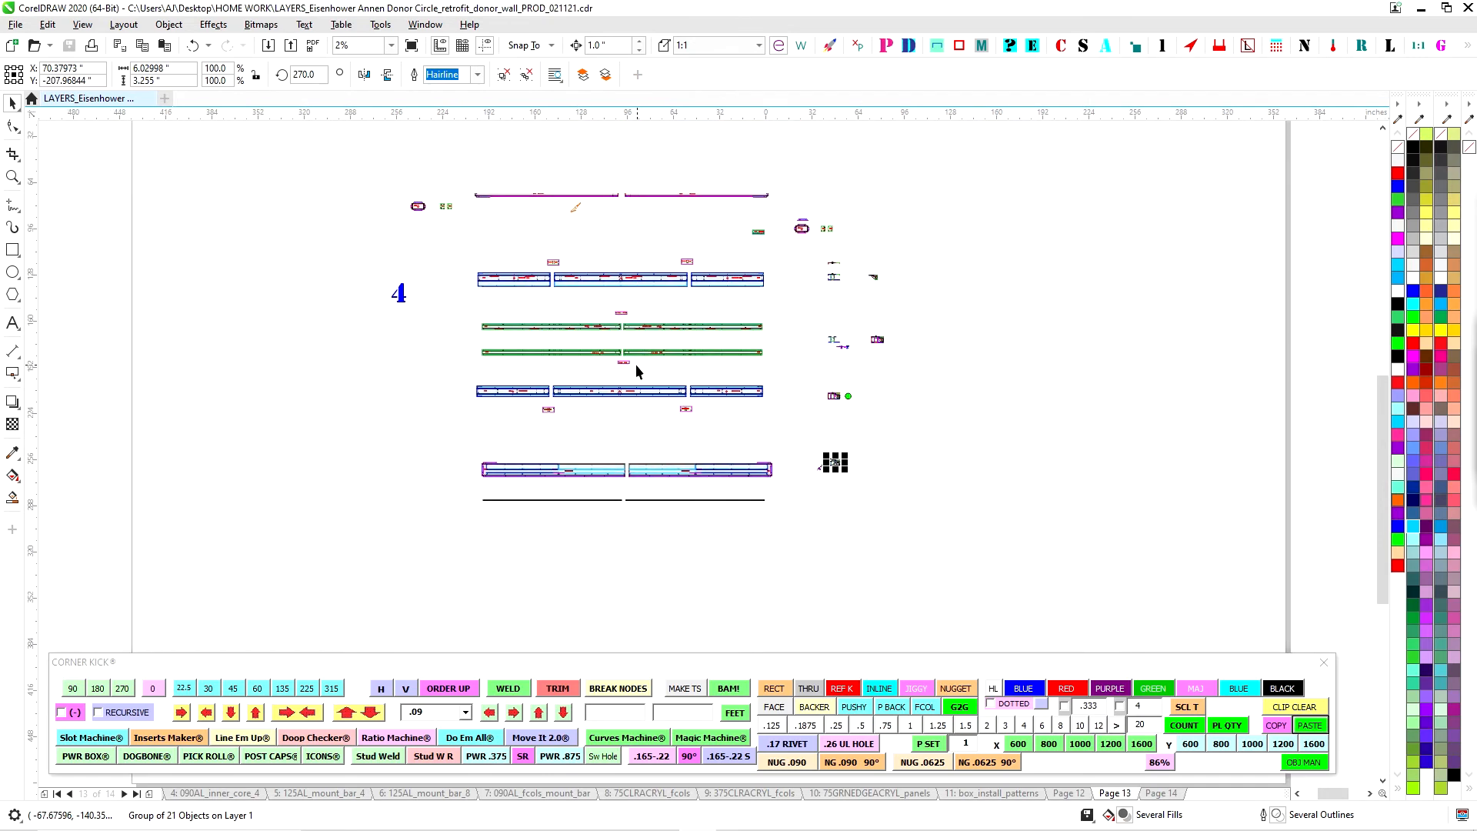
pyautogui.scroll(3, 632, 254)
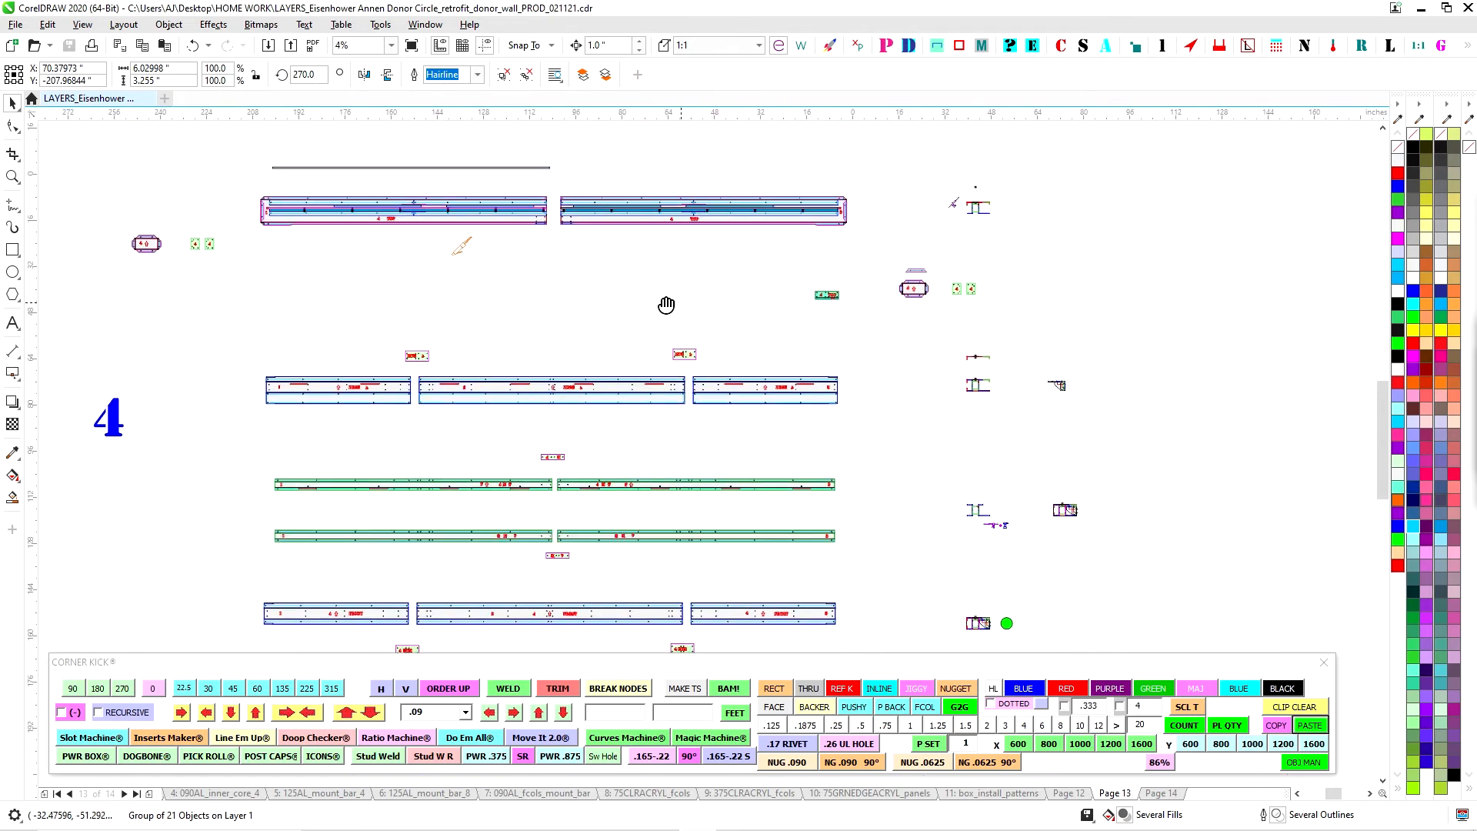
pyautogui.scroll(-2, 852, 391)
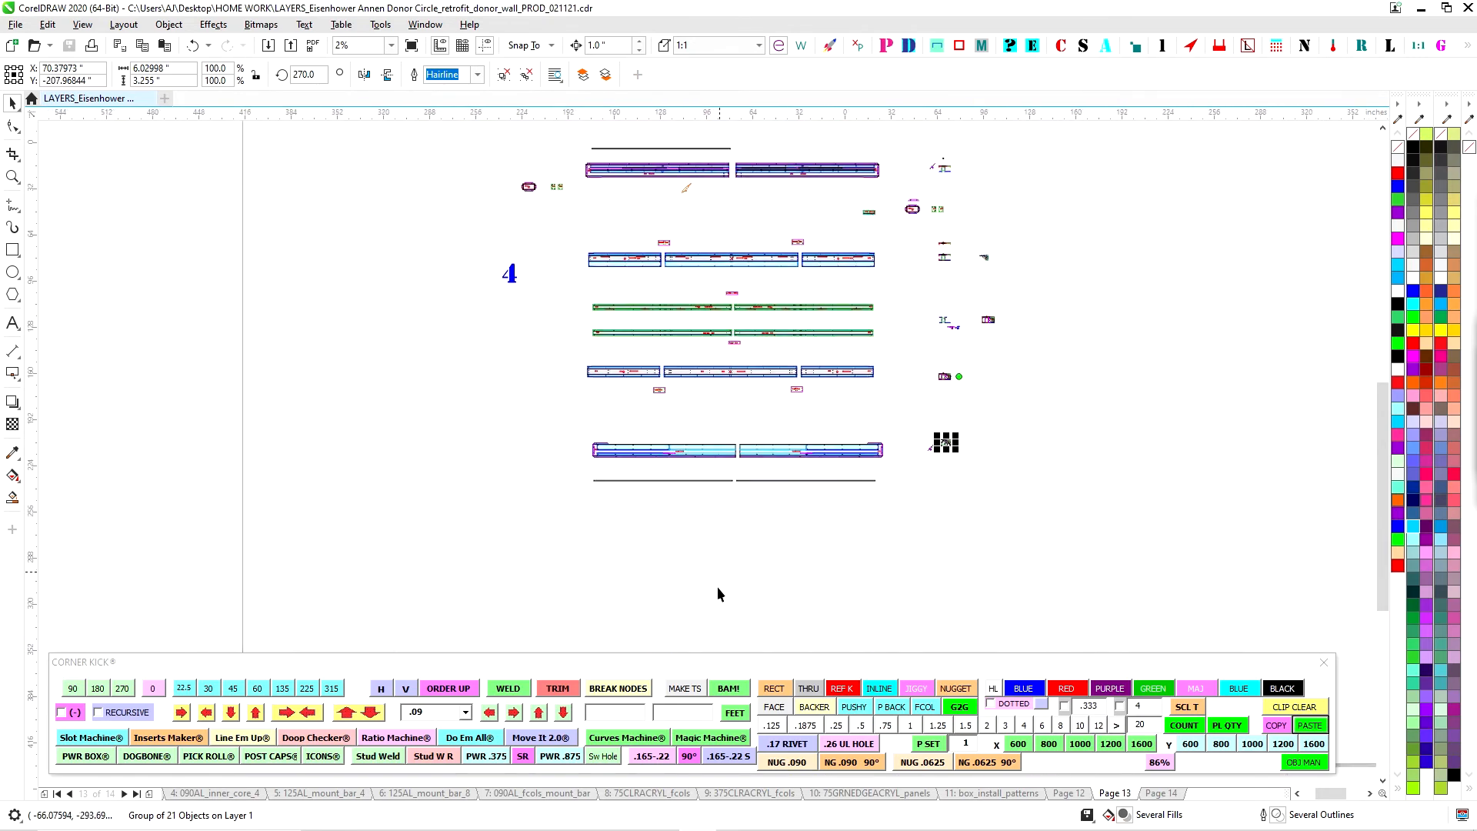
# Open Page 12, examine the lower tabbed 4 panel, and select the number 4 on the small notched plate beside it
pyautogui.click(1071, 795)
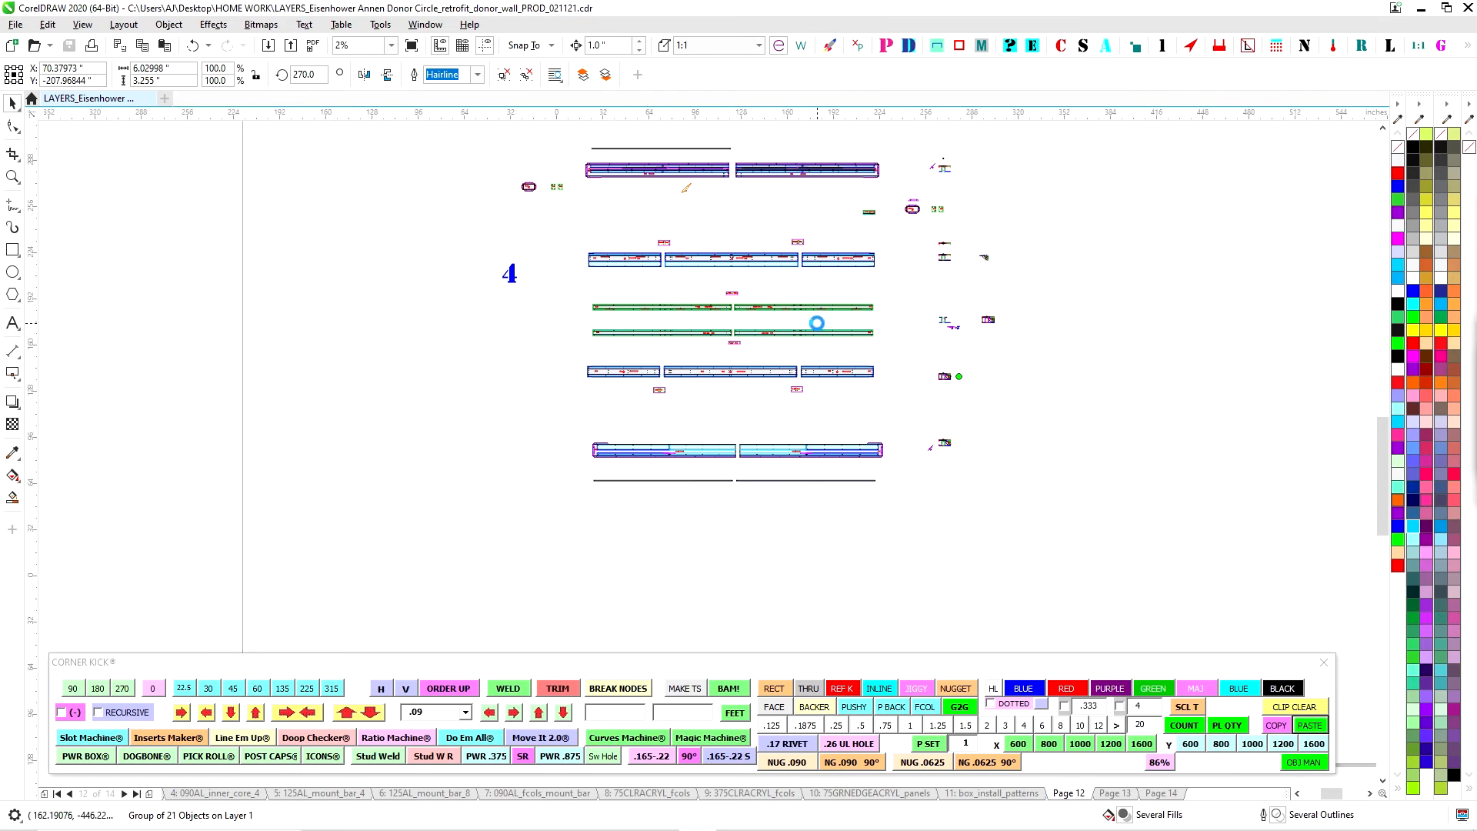
pyautogui.moveTo(1036, 572); pyautogui.dragTo(871, 383)
pyautogui.scroll(1, 781, 473)
pyautogui.moveTo(986, 573); pyautogui.dragTo(491, 408)
pyautogui.scroll(-1, 831, 439)
pyautogui.moveTo(722, 578); pyautogui.dragTo(879, 303)
pyautogui.scroll(1, 643, 558)
pyautogui.scroll(2, 712, 534)
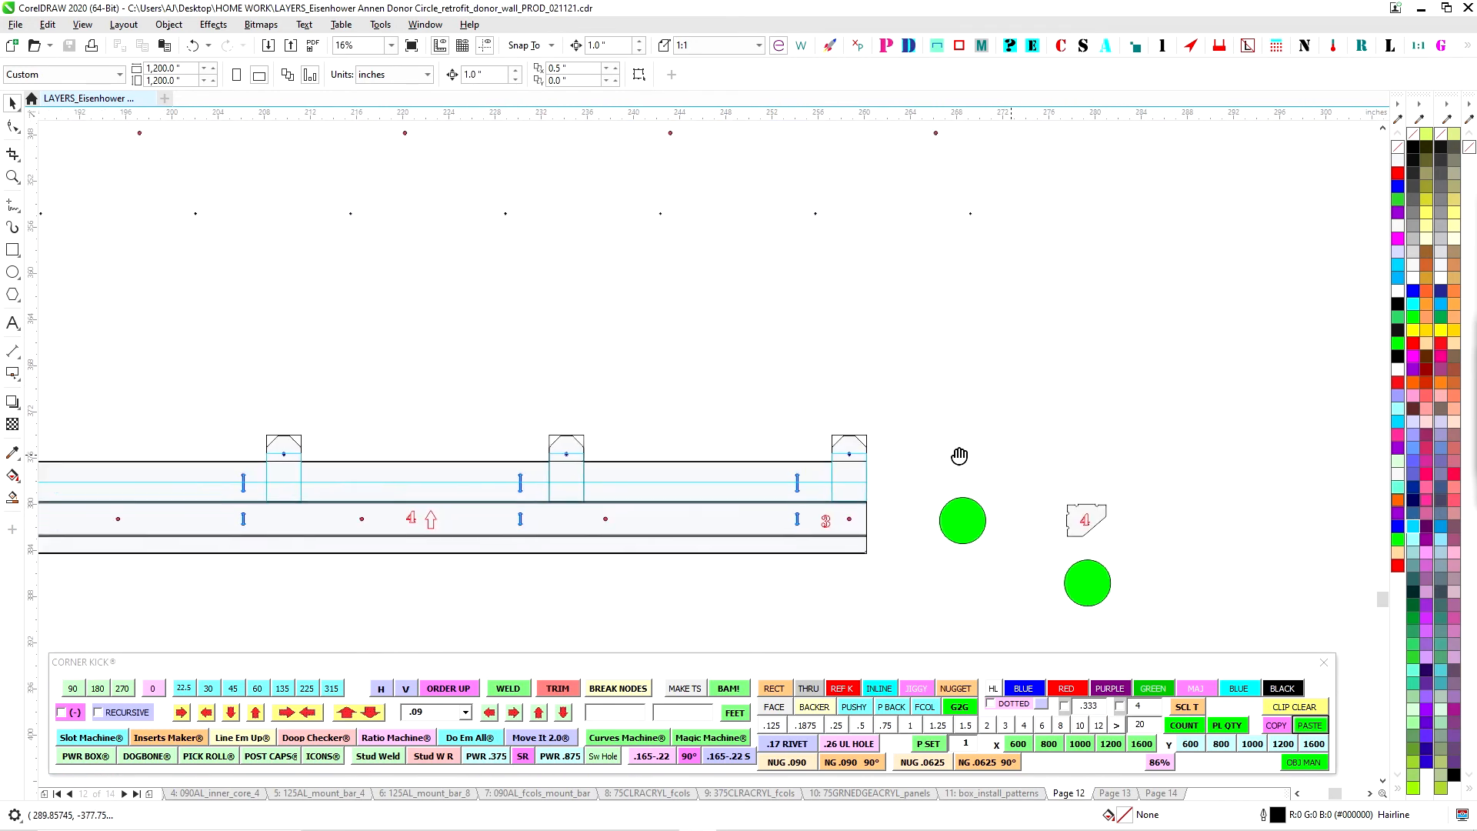
pyautogui.scroll(1, 959, 459)
pyautogui.scroll(1, 1045, 484)
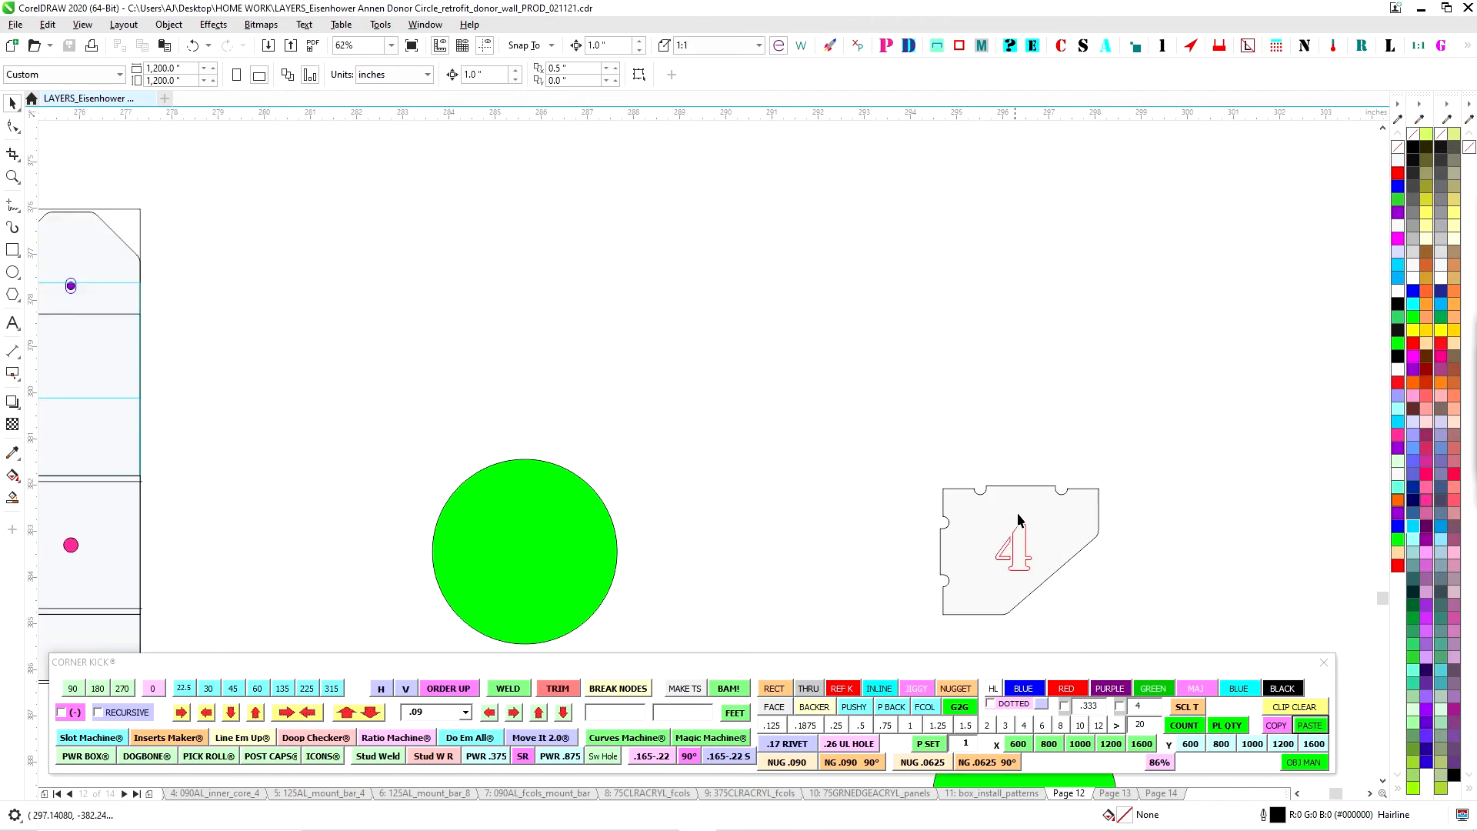
pyautogui.scroll(-1, 1002, 487)
pyautogui.moveTo(635, 498); pyautogui.dragTo(938, 407)
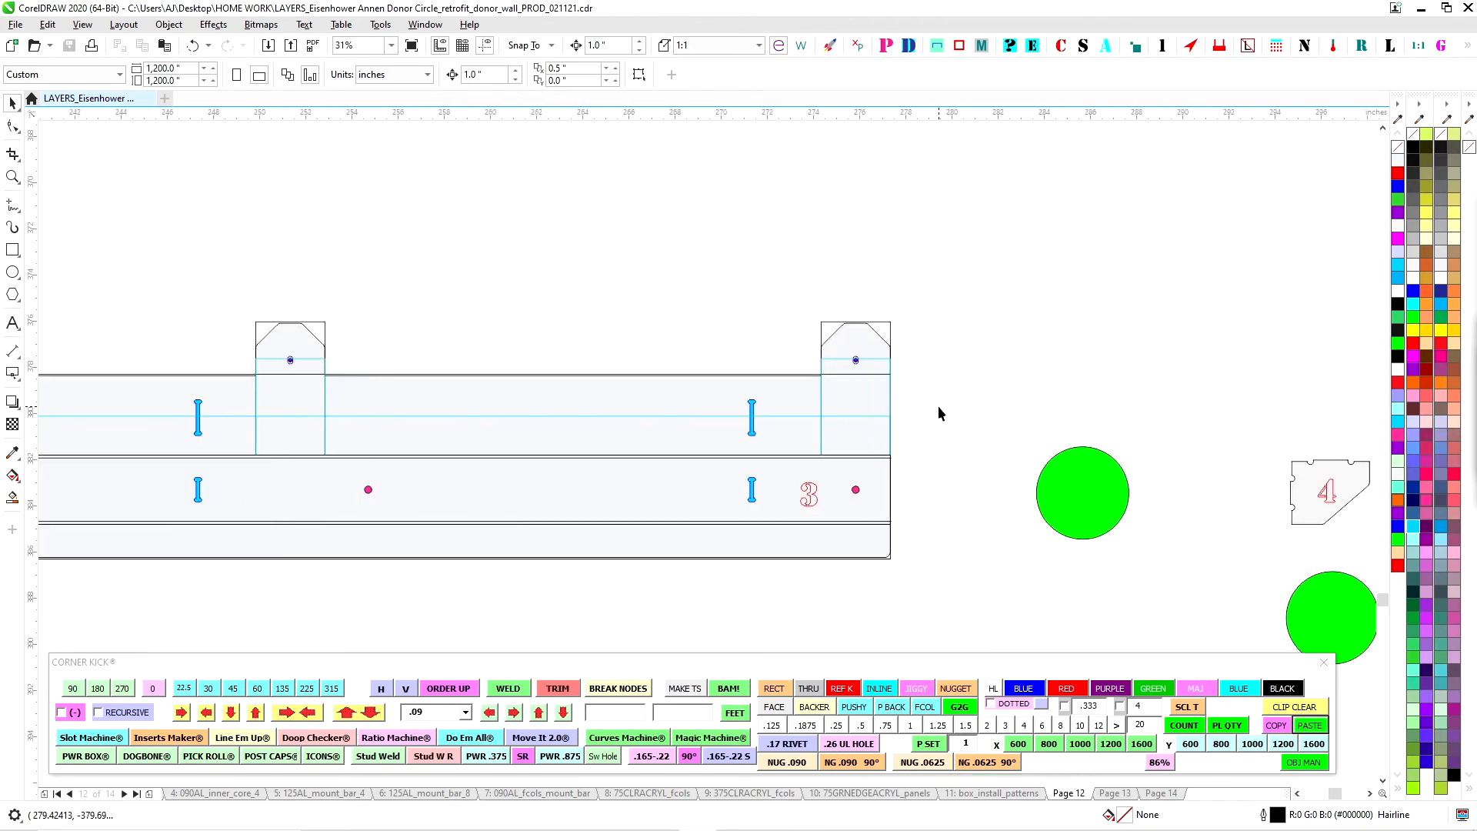
pyautogui.click(1334, 493)
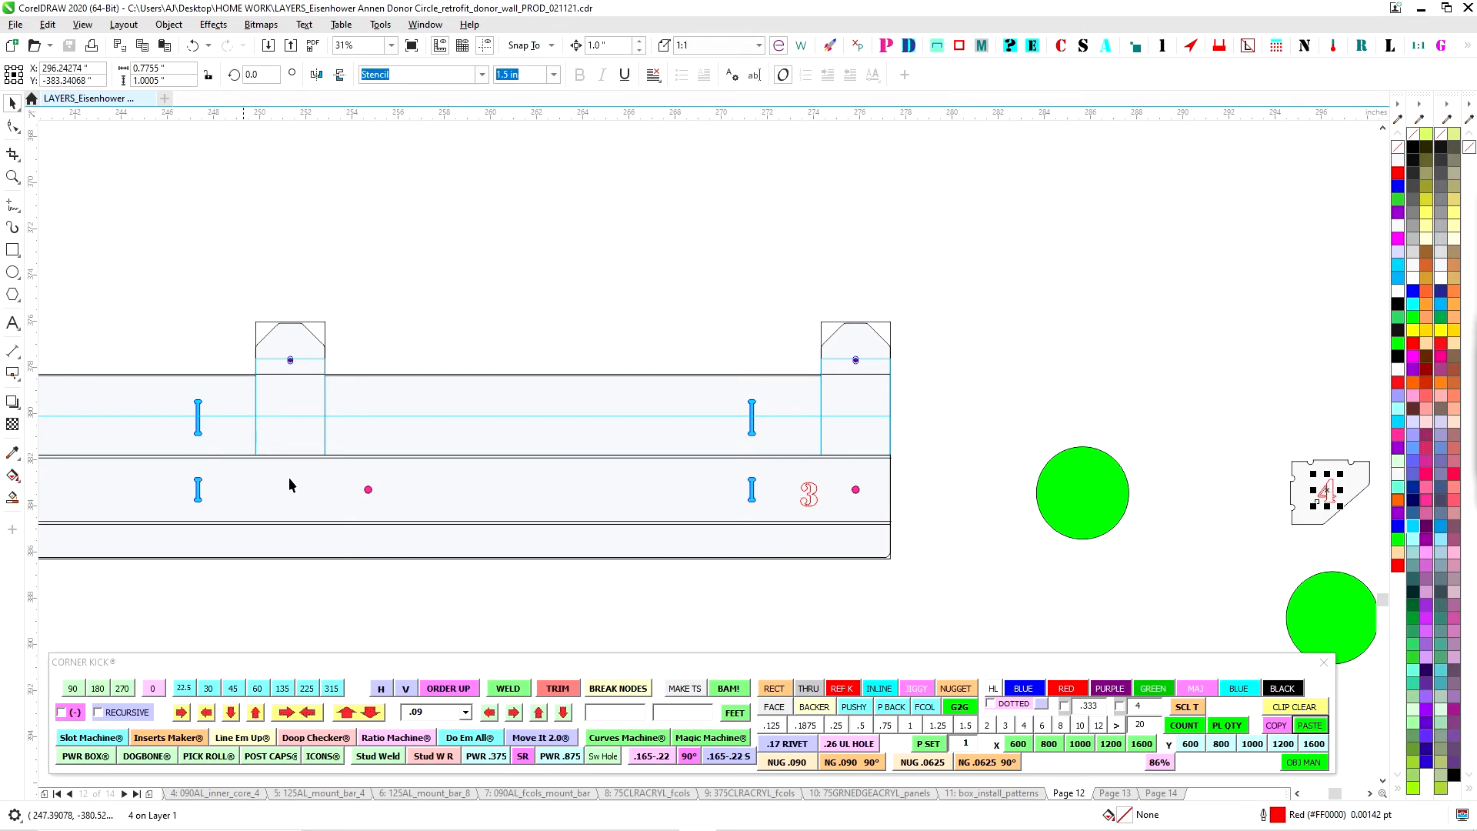
# Look over the tabbed 4 panel and select the bracket section drawing beside the plain panel row above it
pyautogui.scroll(-2, 663, 402)
pyautogui.moveTo(580, 495); pyautogui.dragTo(799, 492)
pyautogui.scroll(1, 614, 424)
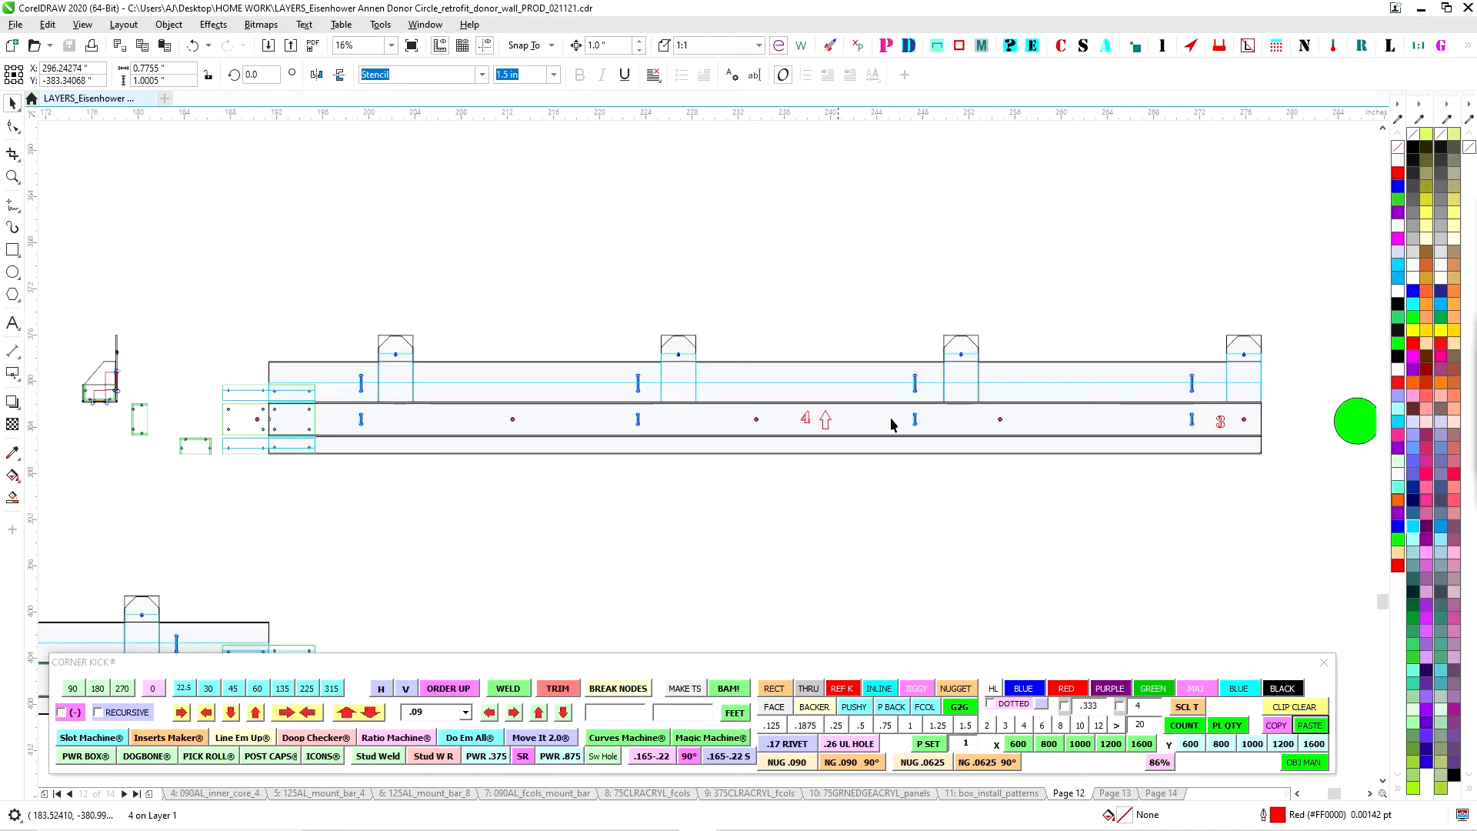
pyautogui.scroll(-2, 806, 419)
pyautogui.scroll(-2, 846, 403)
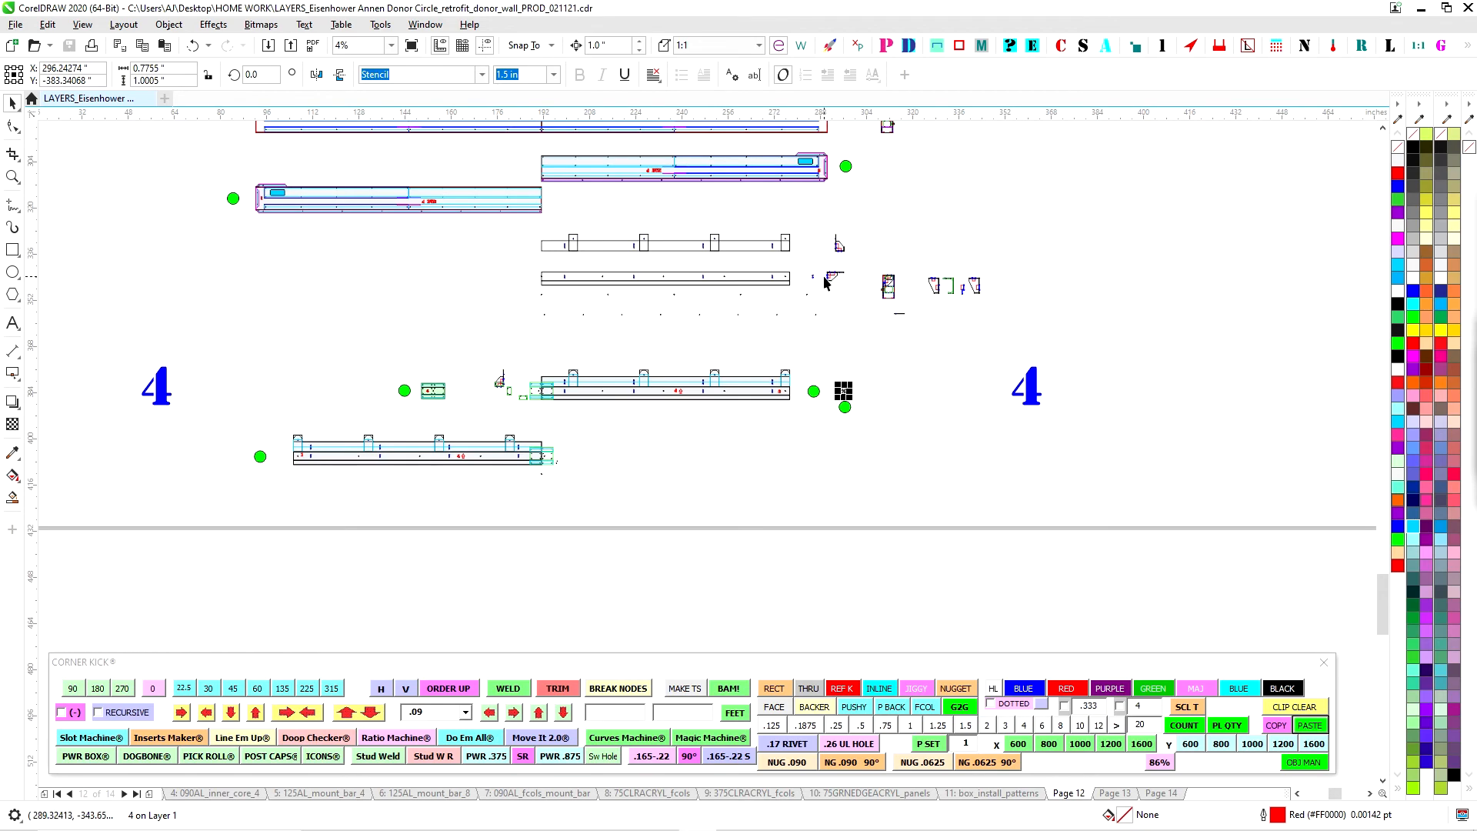
pyautogui.scroll(5, 824, 281)
pyautogui.click(804, 350)
pyautogui.scroll(1, 806, 352)
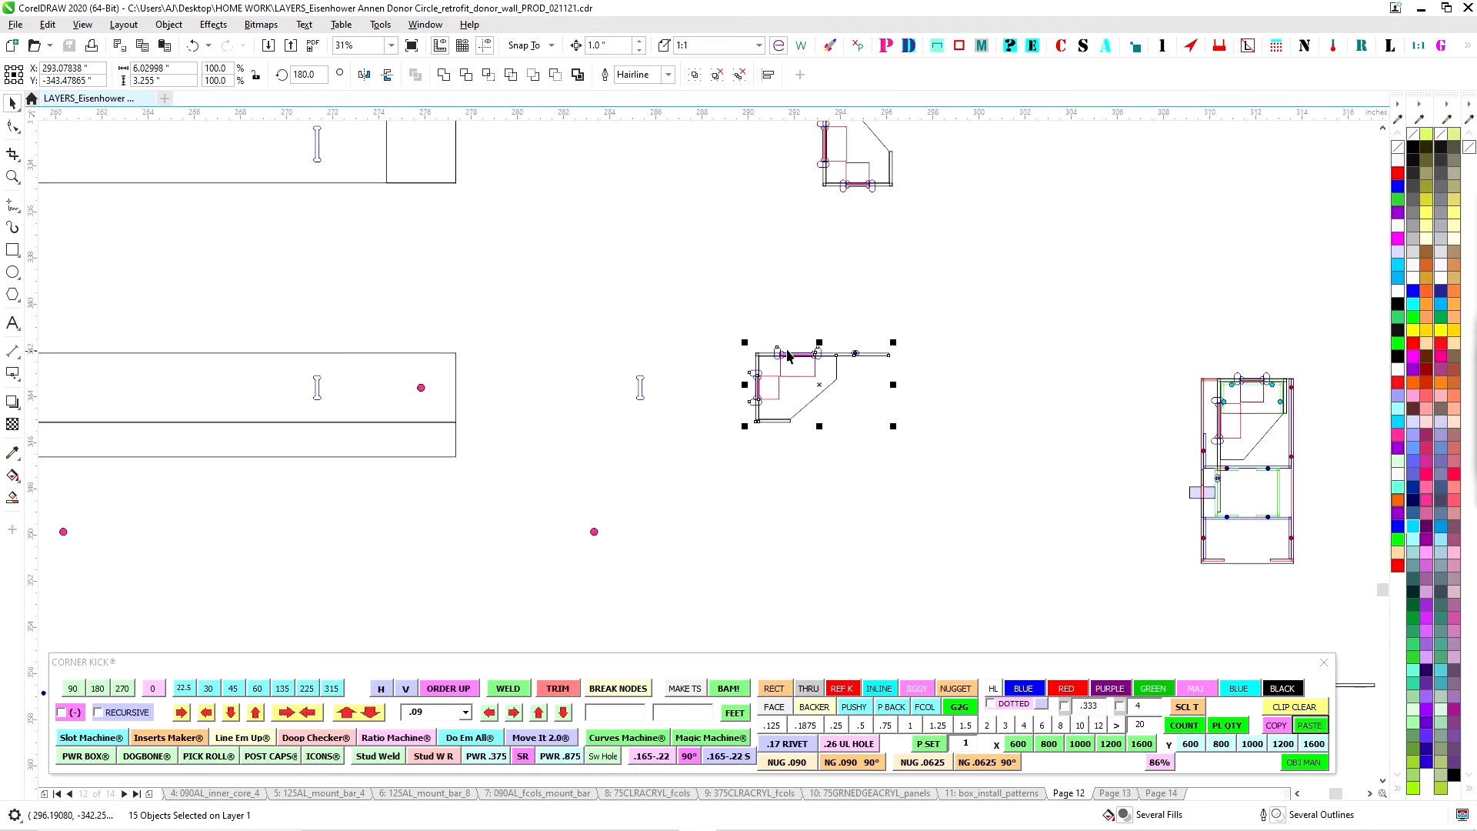
# Examine the green 4 splice plate, its bracket section and the joint ends of both tabbed 4 panels
pyautogui.scroll(-5, 884, 342)
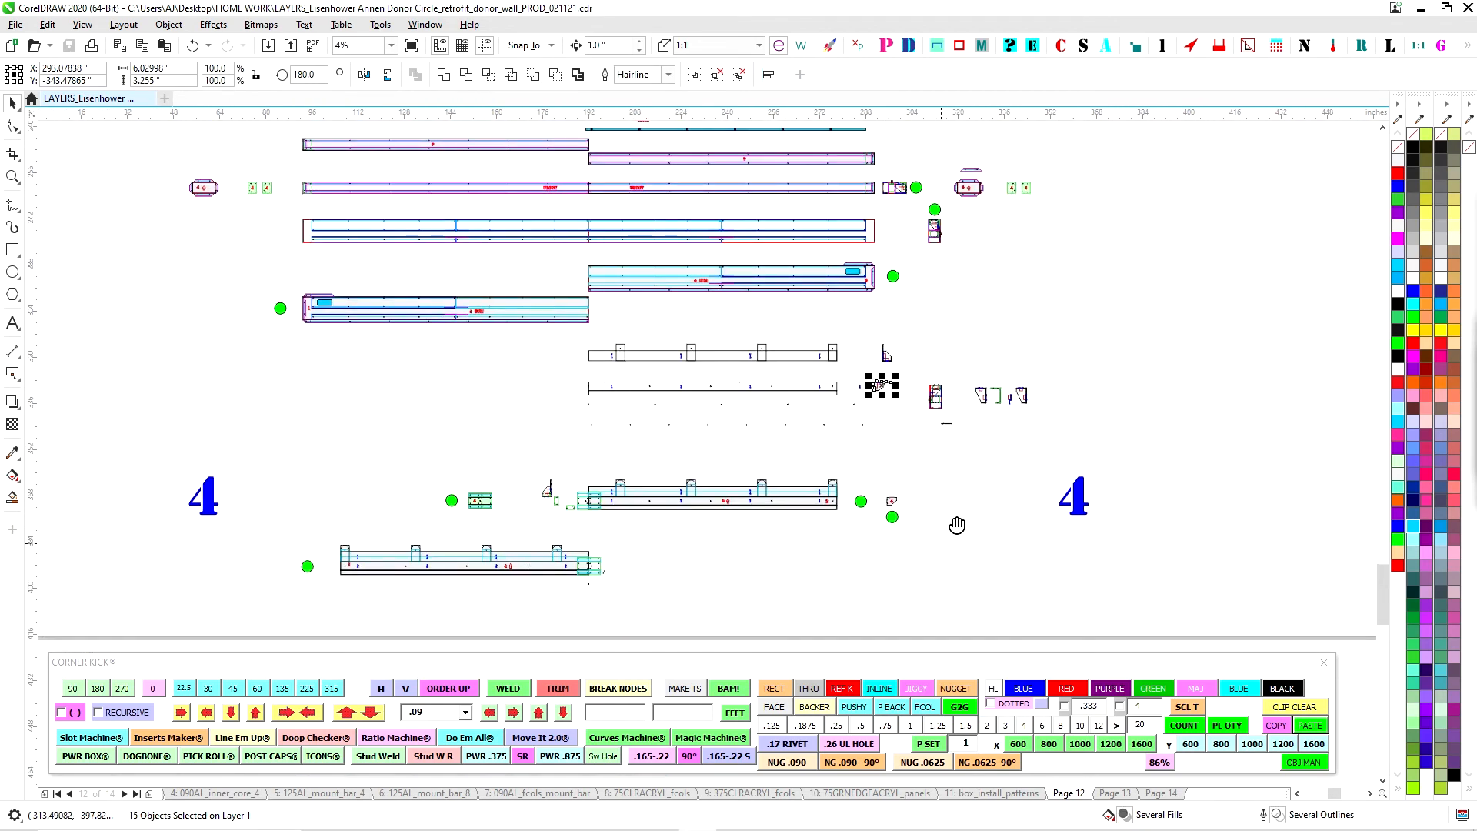
pyautogui.scroll(3, 623, 554)
pyautogui.moveTo(191, 434); pyautogui.dragTo(635, 443)
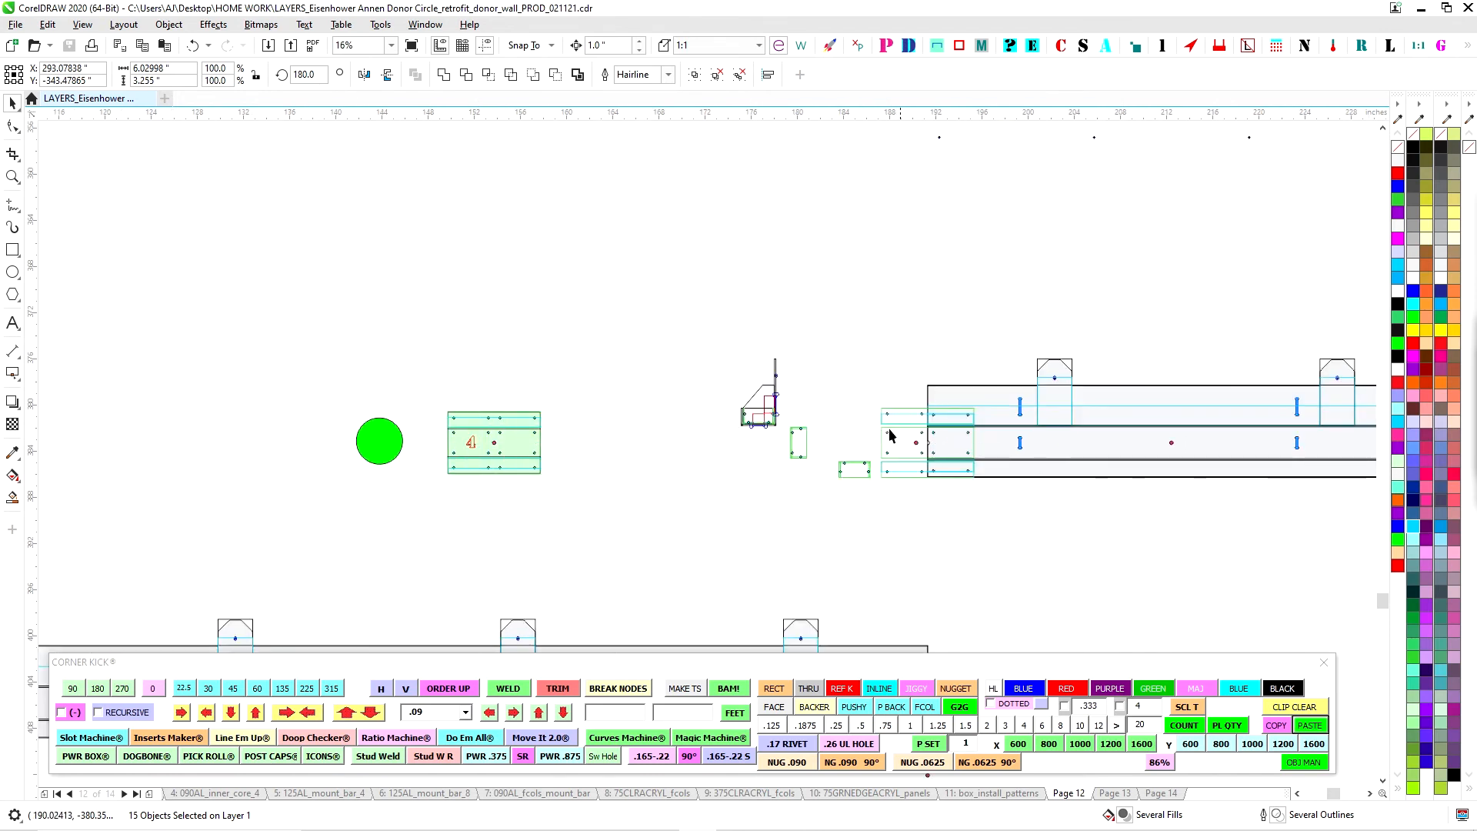
pyautogui.hscroll(3, 742, 380)
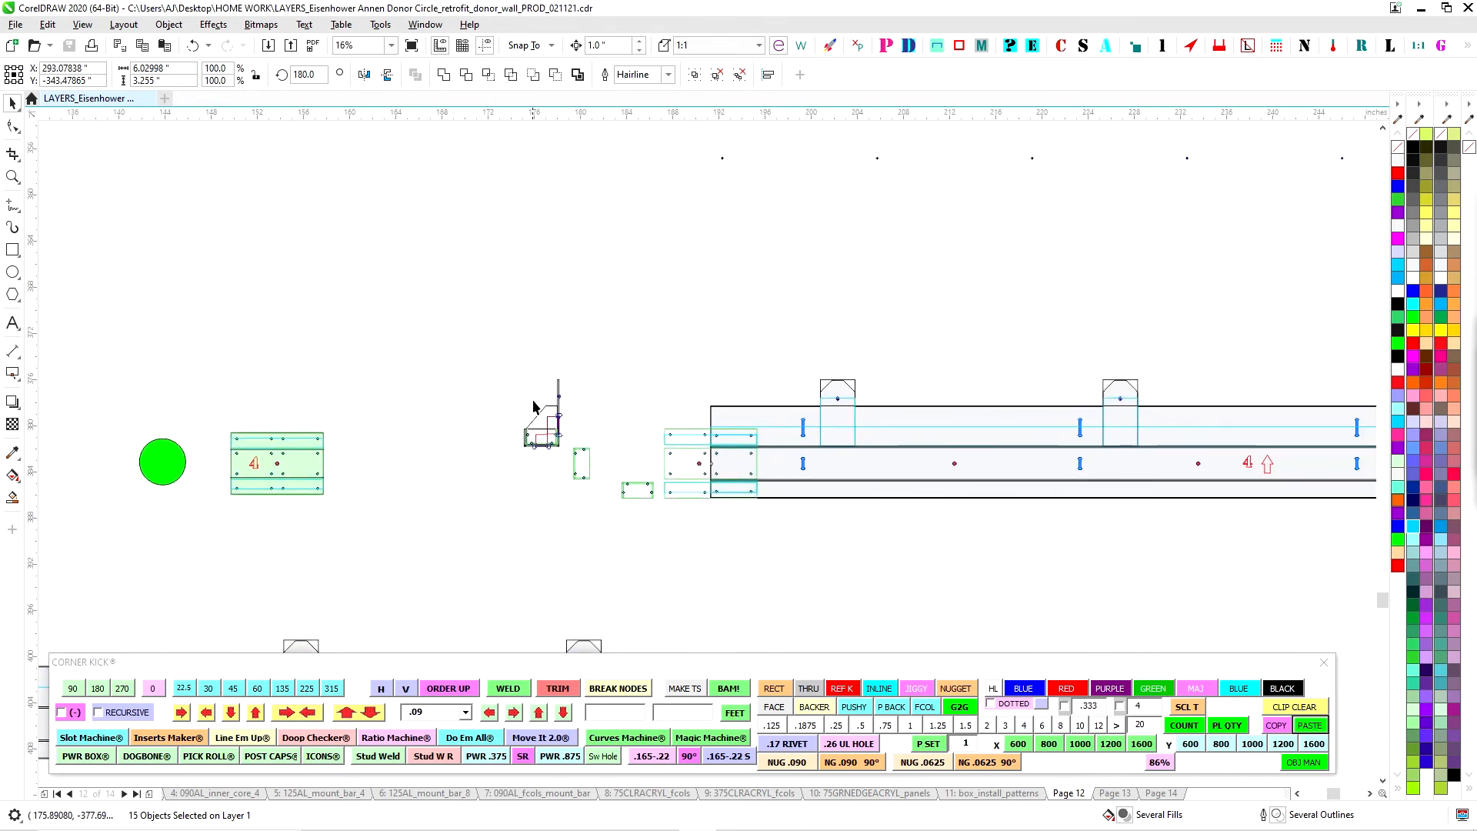
pyautogui.scroll(1, 699, 471)
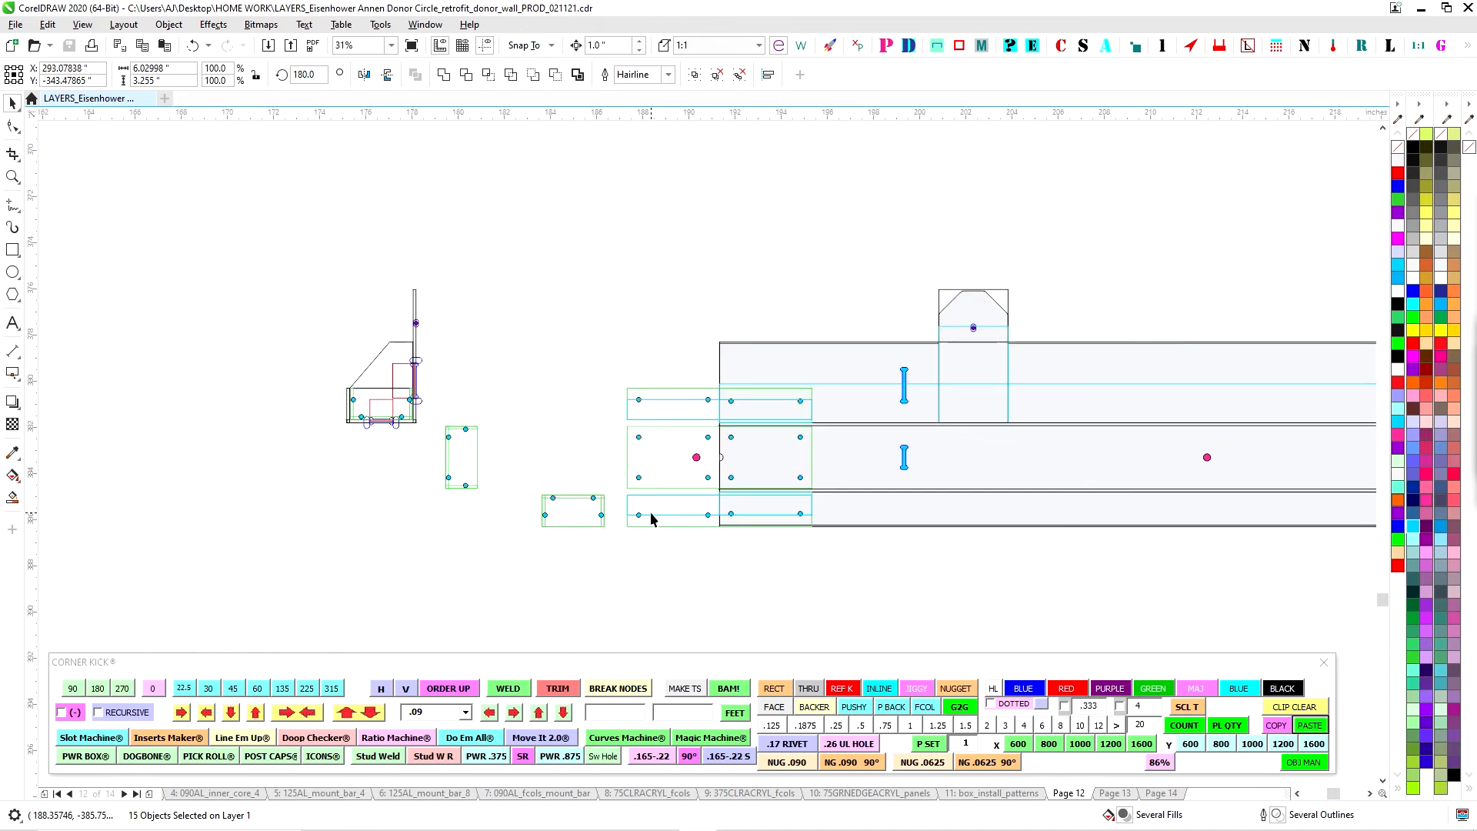
pyautogui.scroll(-1, 652, 510)
pyautogui.moveTo(735, 562); pyautogui.dragTo(920, 478)
pyautogui.scroll(-2, 920, 483)
pyautogui.hscroll(1, 912, 500)
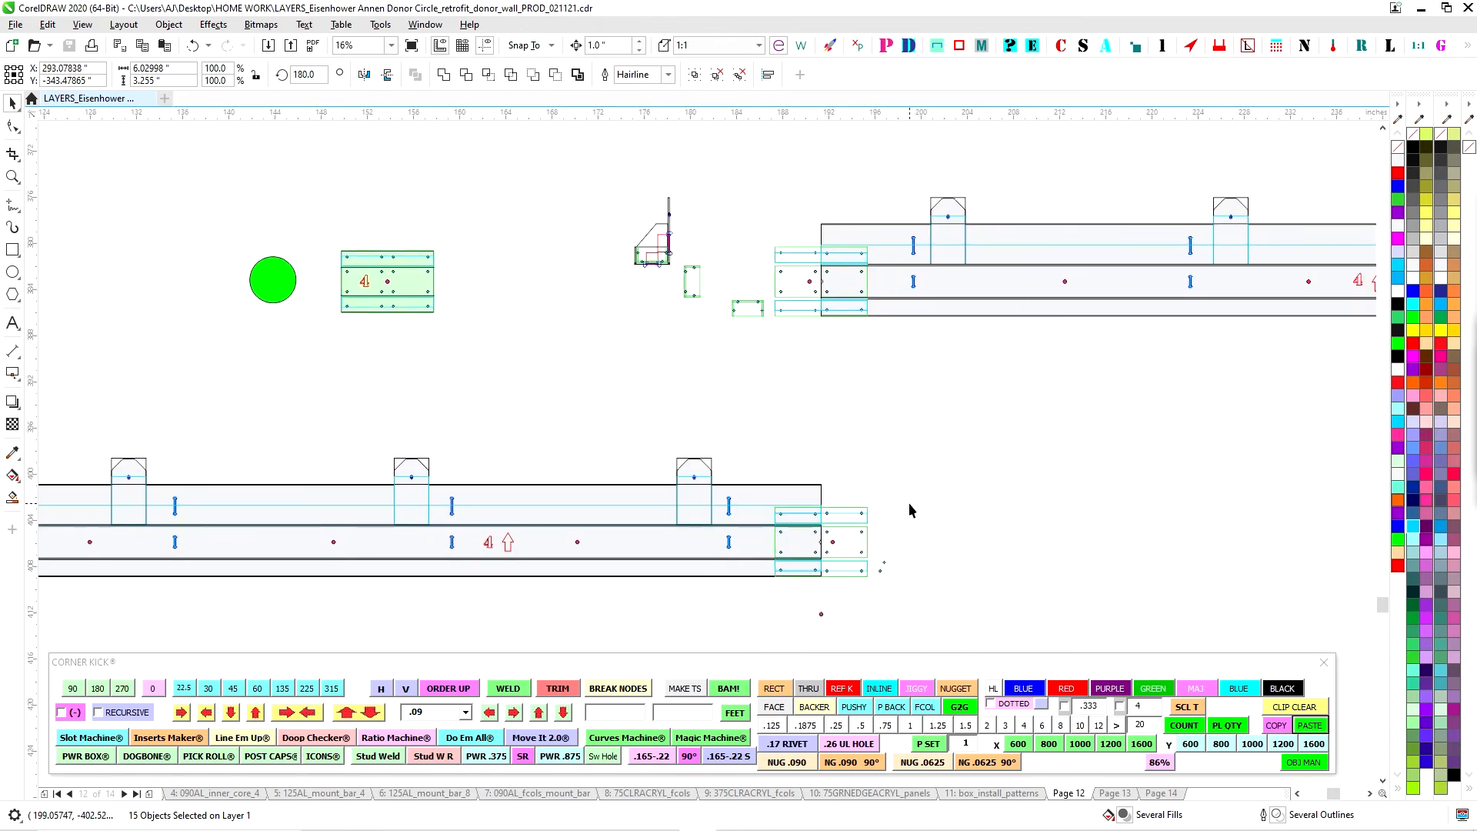
# Look over the Page 12 layout from the tabbed 4 panels up to the 8 panels and the QTY 6 plate
pyautogui.scroll(-2, 907, 502)
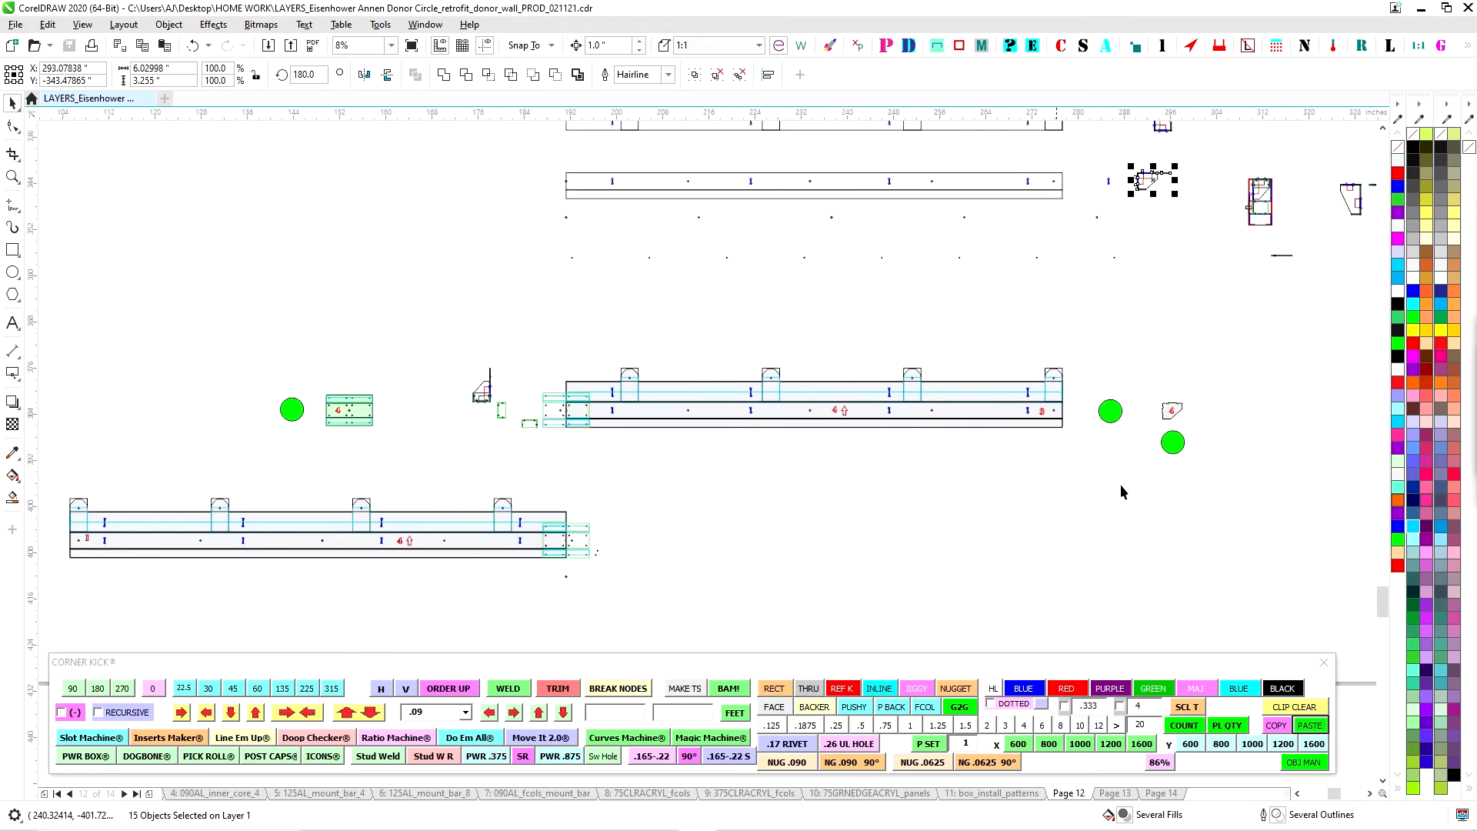
pyautogui.scroll(-2, 1108, 450)
pyautogui.scroll(-4, 737, 471)
pyautogui.scroll(4, 735, 564)
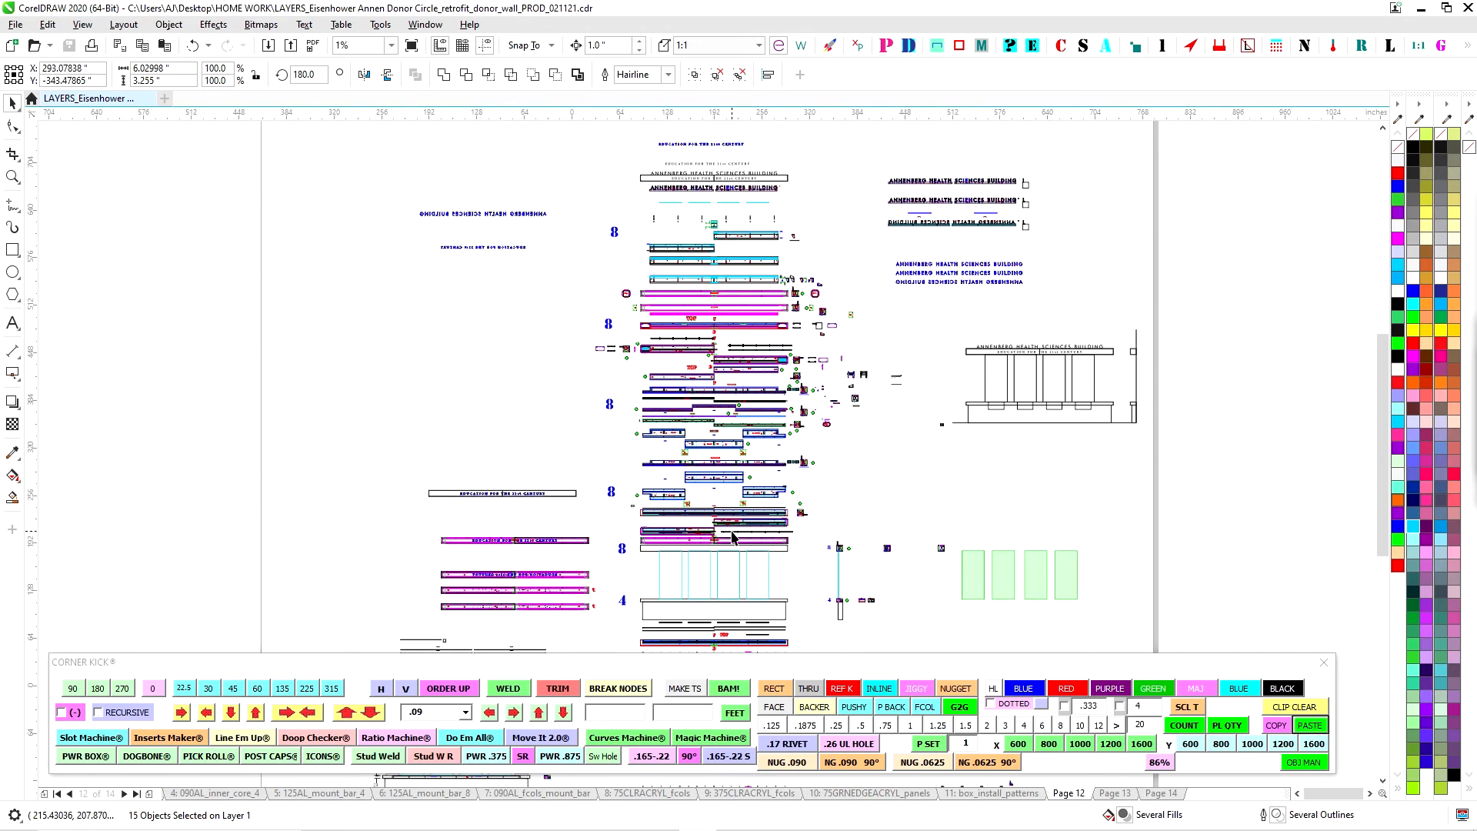
pyautogui.scroll(2, 723, 513)
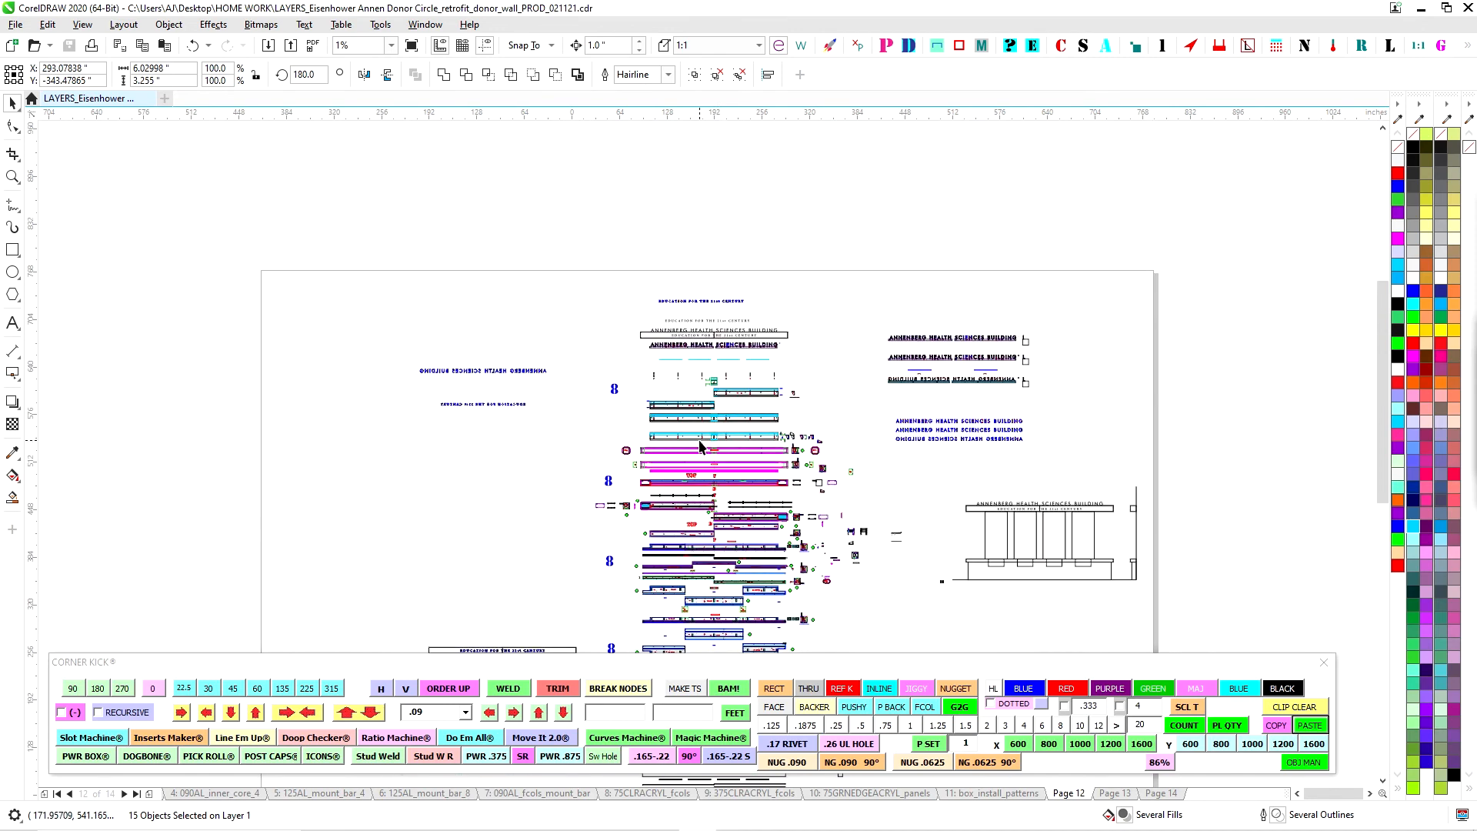
pyautogui.scroll(3, 715, 415)
pyautogui.moveTo(769, 270); pyautogui.dragTo(713, 506)
pyautogui.moveTo(1036, 362); pyautogui.dragTo(669, 398)
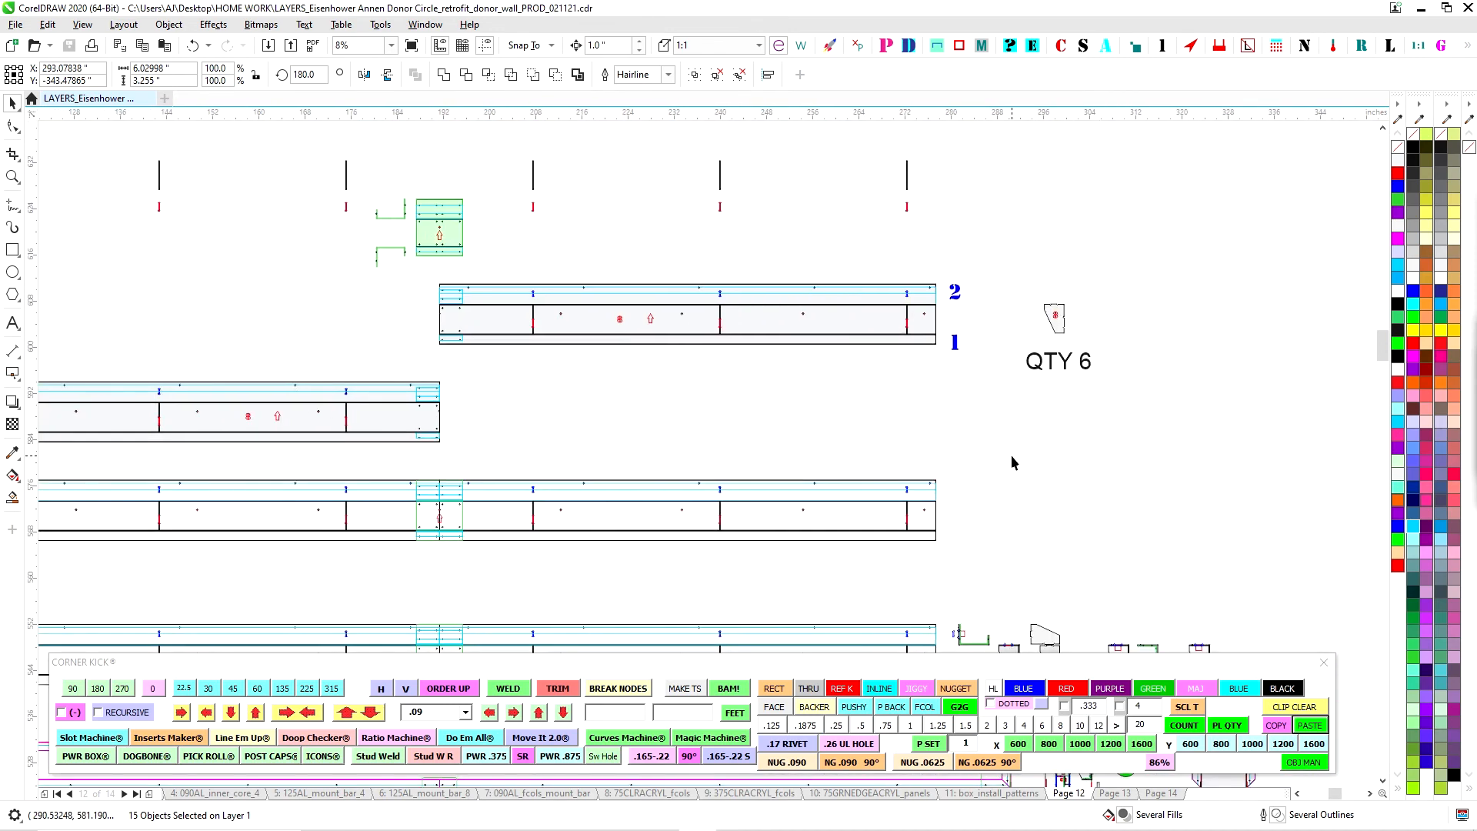
# Examine the bracket and channel profiles beside the 8 panels and the section drawing next to the FRONT panel
pyautogui.scroll(-3, 1073, 514)
pyautogui.scroll(2, 1117, 450)
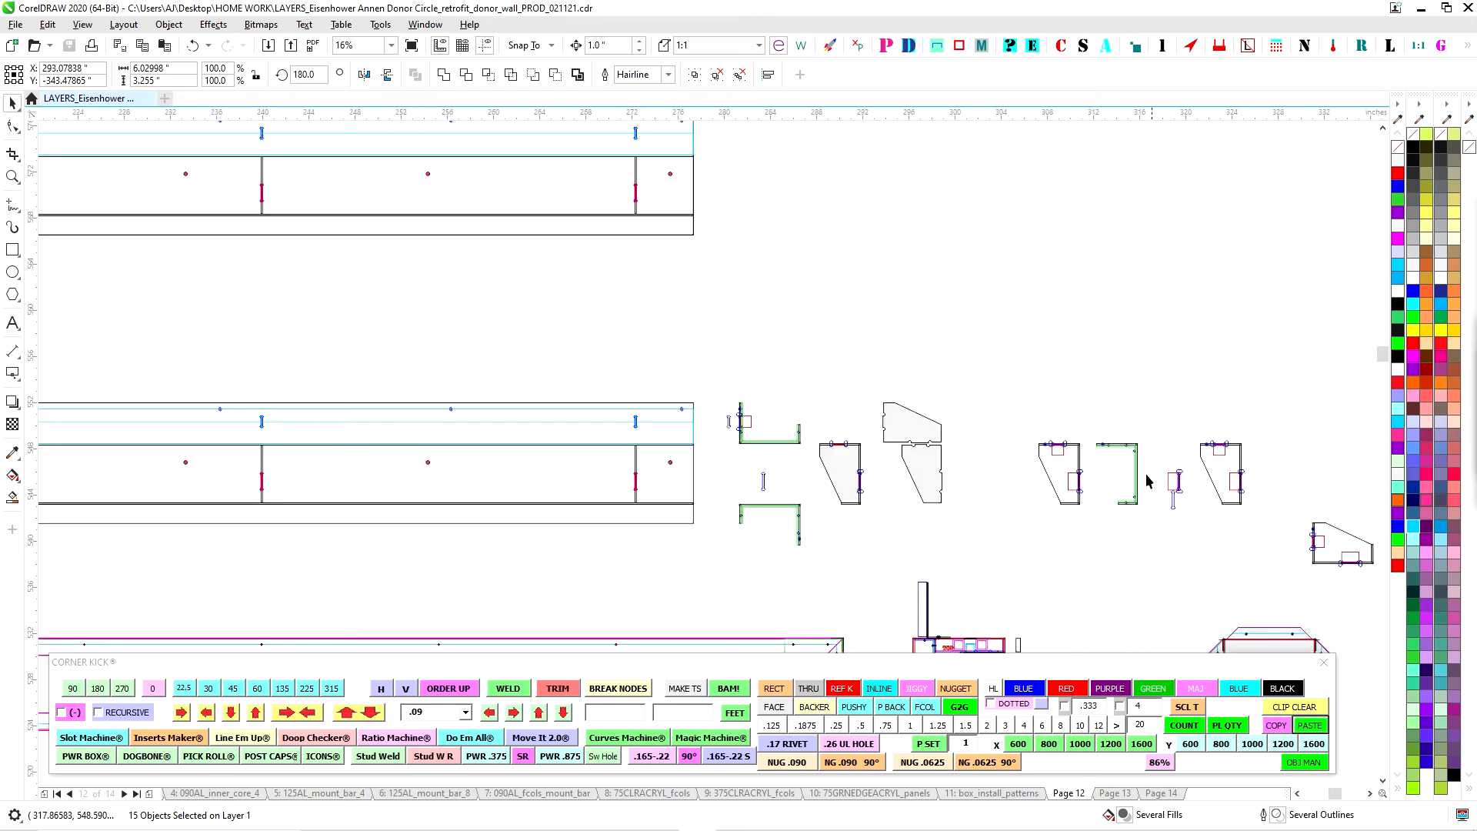
pyautogui.scroll(-2, 1060, 484)
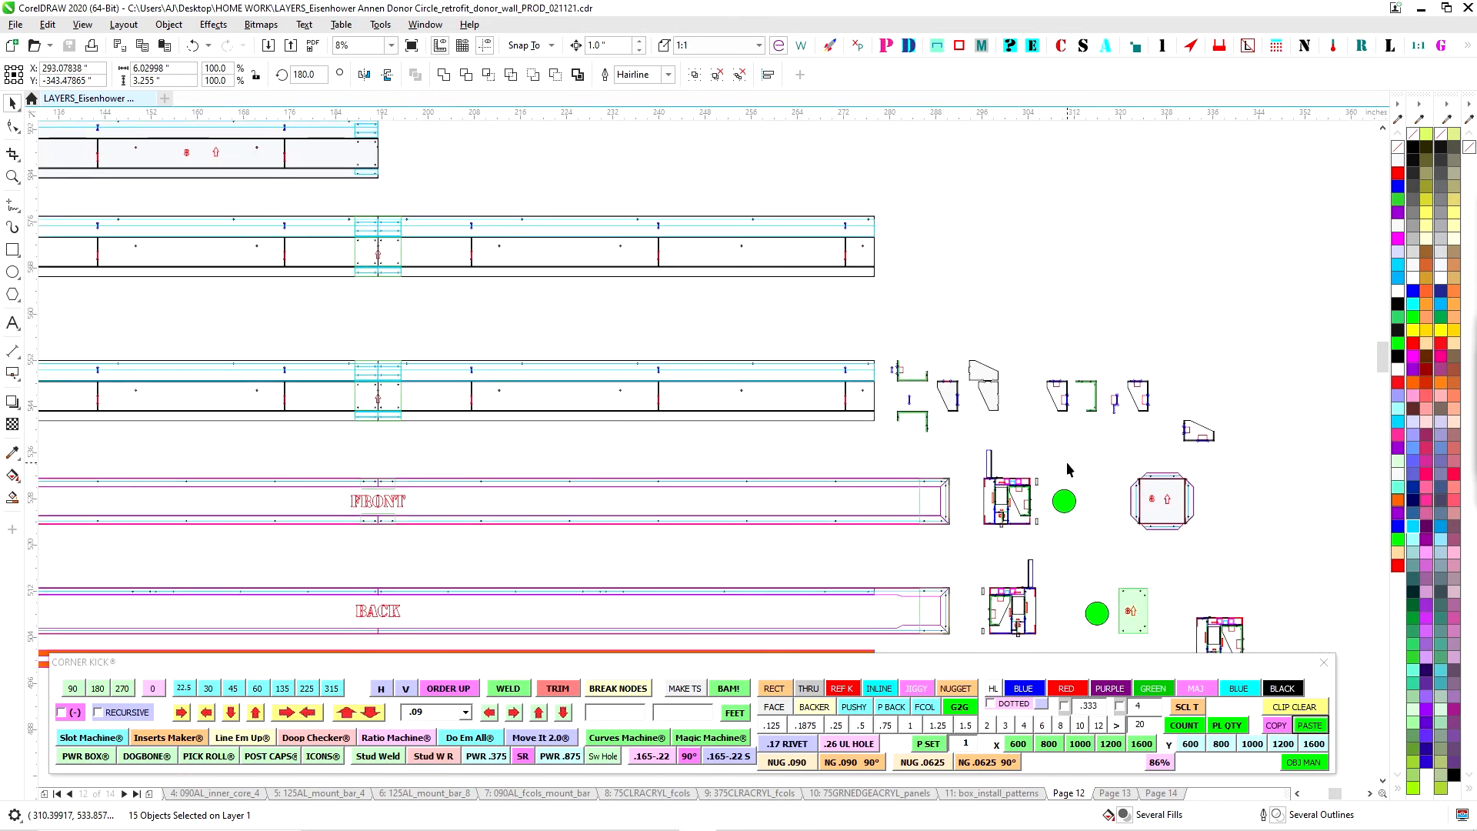
pyautogui.scroll(4, 1048, 498)
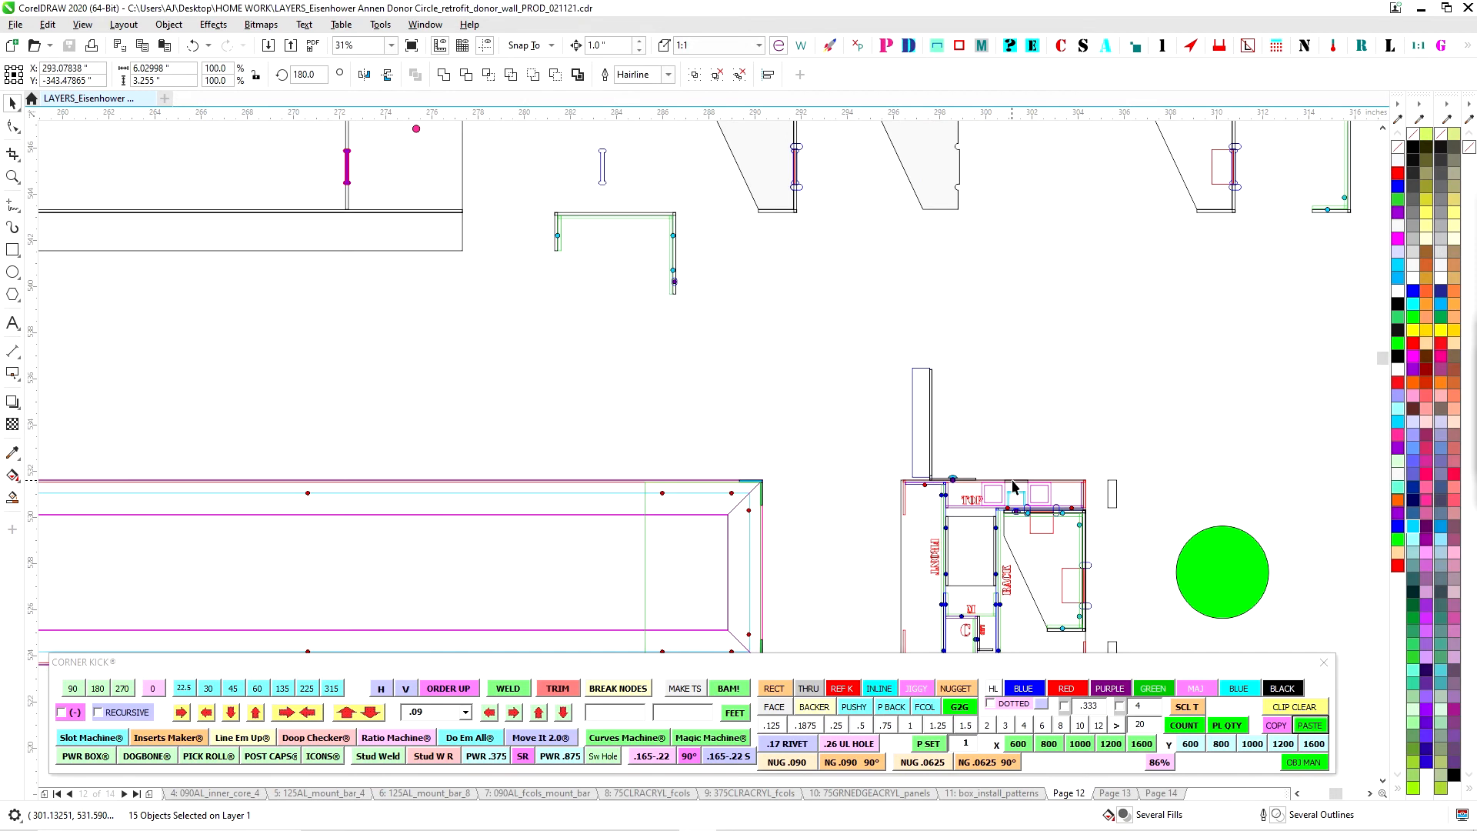
# Move the 0.75 by 0.625 inch extrusion up out of the section drawing's TOP part and back between the two square profiles
pyautogui.scroll(2, 1012, 485)
pyautogui.moveTo(993, 474); pyautogui.dragTo(1046, 546)
pyautogui.click(1065, 467)
pyautogui.click(1032, 521)
pyautogui.press('Up')
pyautogui.press('Up')
pyautogui.press('Up')
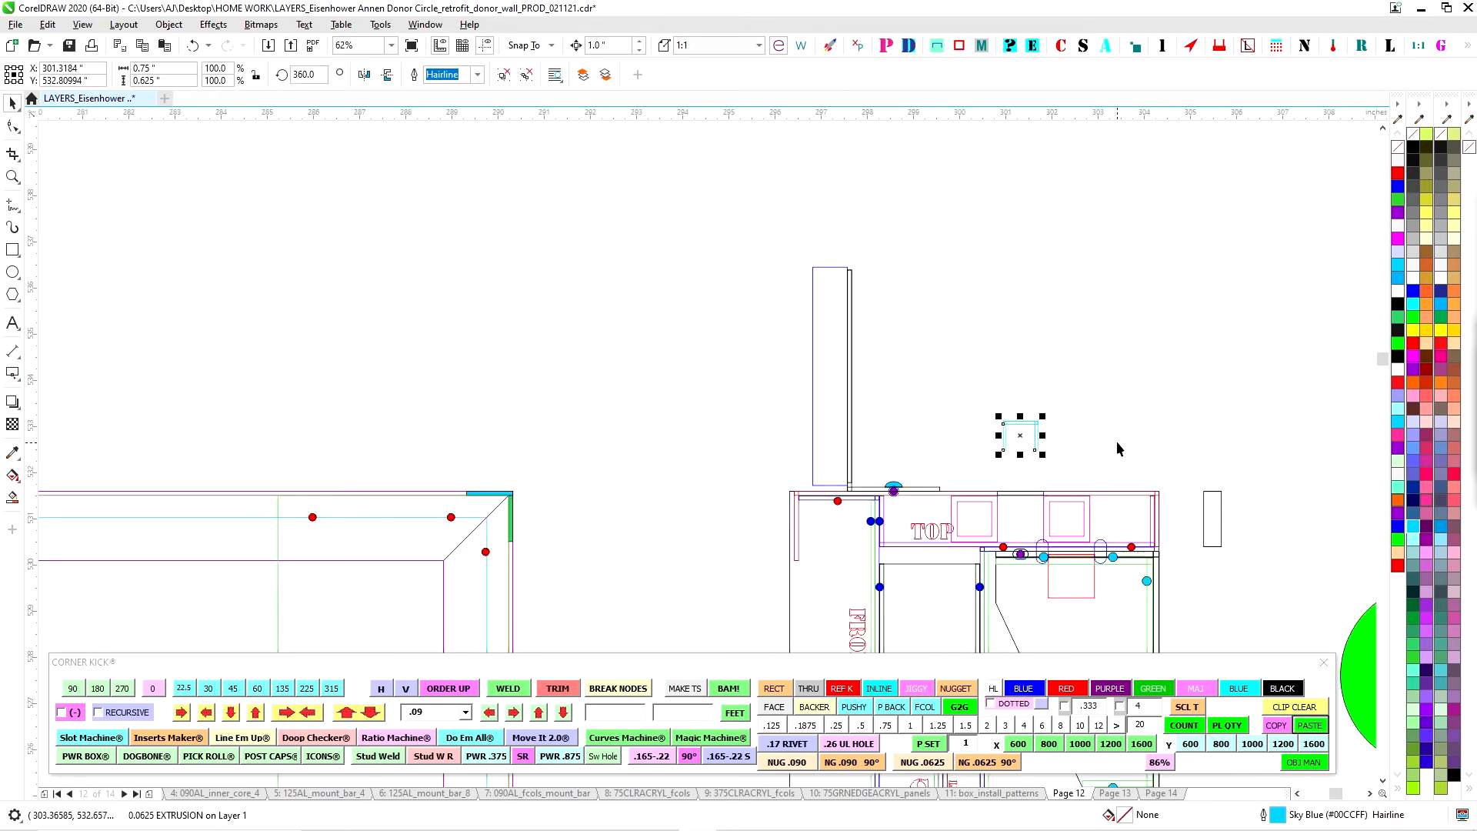
pyautogui.press('Down')
pyautogui.press('Down')
pyautogui.press('Down')
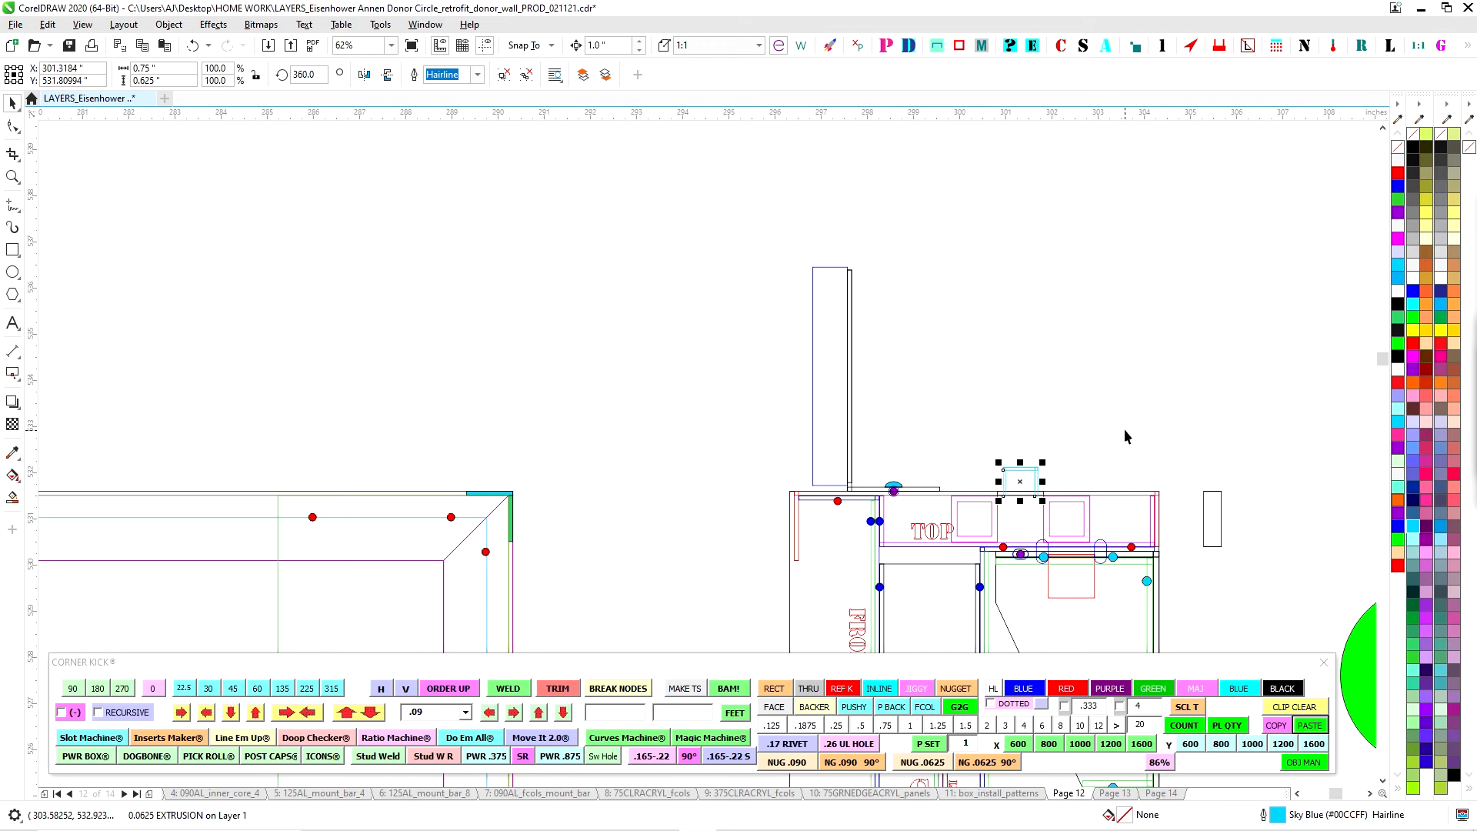
pyautogui.scroll(2, 1044, 469)
pyautogui.scroll(-2, 1000, 536)
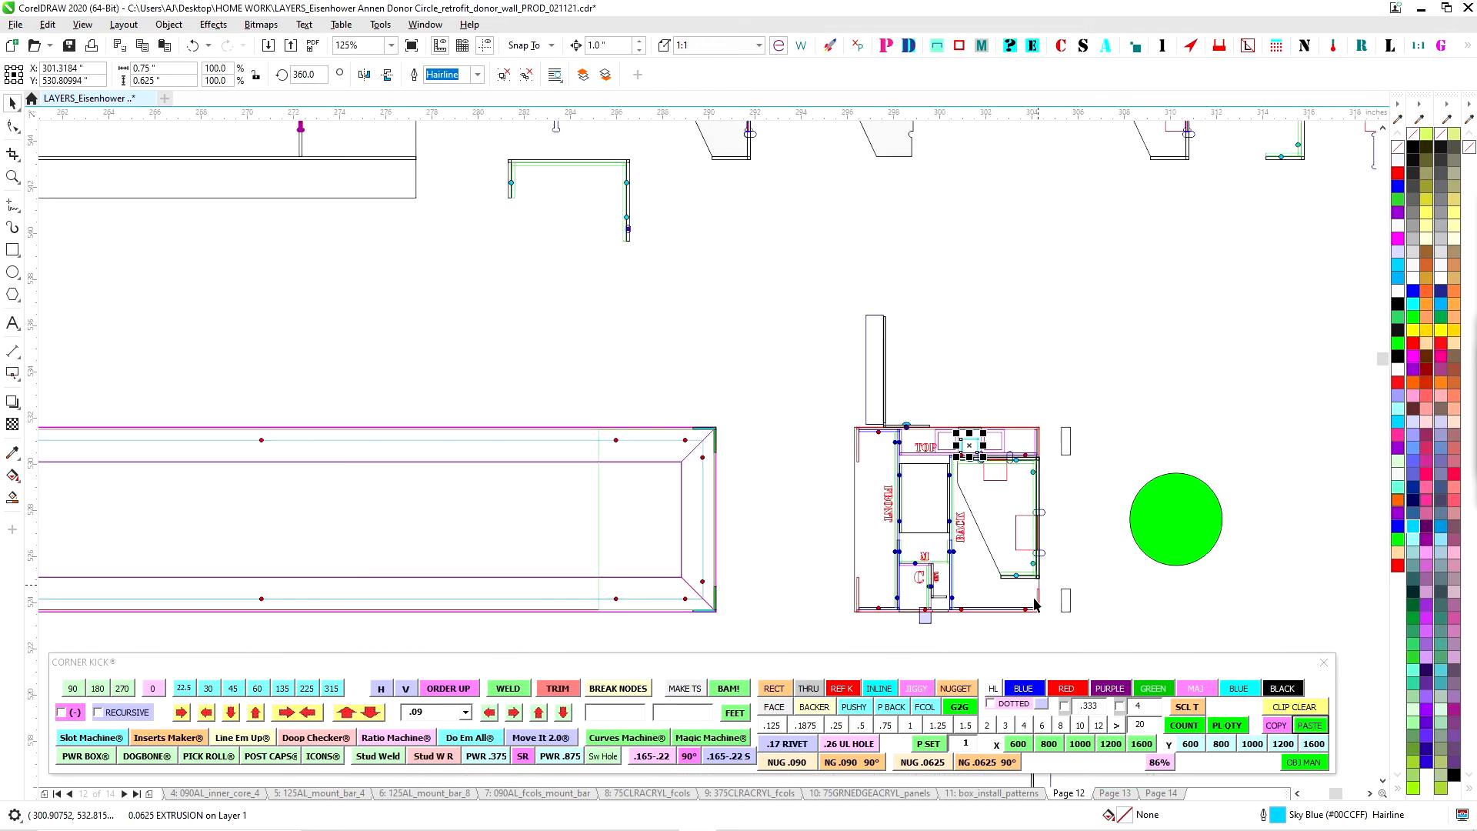
# Examine the M, C and LED compartments at the section drawing's base and the panel rows below it
pyautogui.scroll(2, 960, 376)
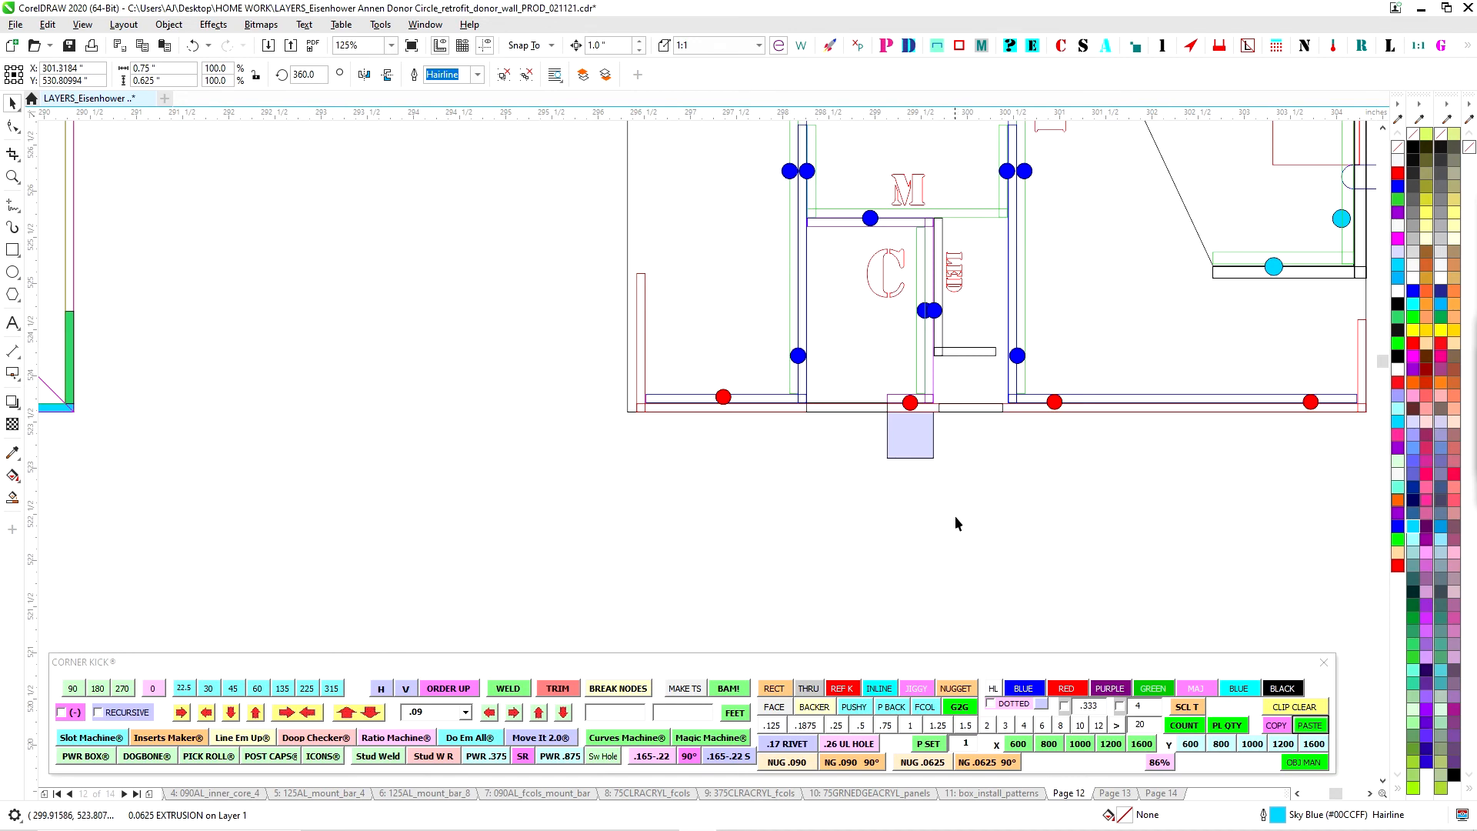
pyautogui.scroll(-2, 971, 493)
pyautogui.moveTo(1006, 590); pyautogui.dragTo(1006, 191)
pyautogui.scroll(2, 987, 336)
pyautogui.scroll(1, 985, 335)
pyautogui.scroll(-4, 1018, 568)
pyautogui.moveTo(1036, 538); pyautogui.dragTo(1051, 252)
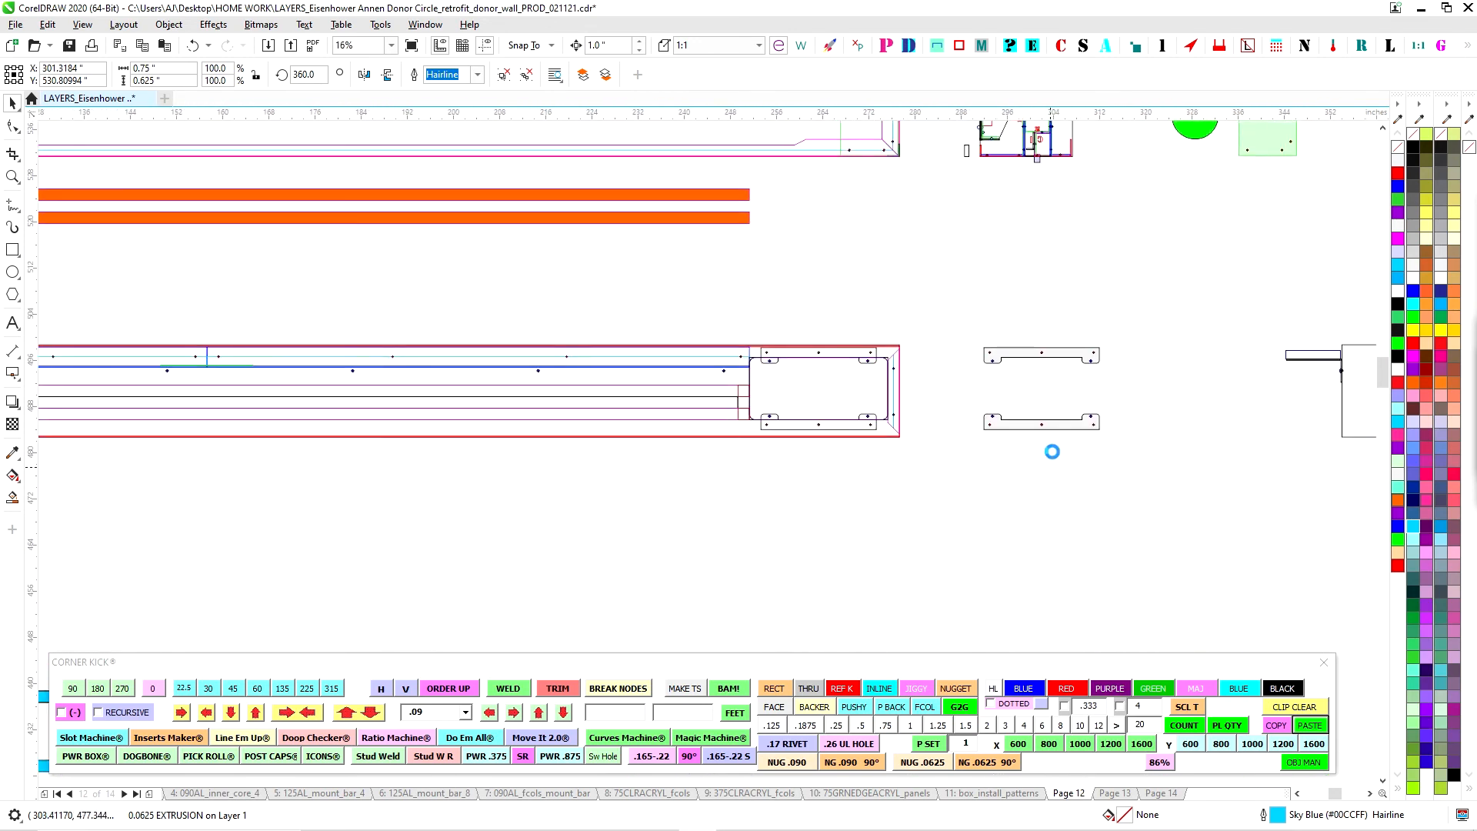
pyautogui.scroll(-3, 1052, 452)
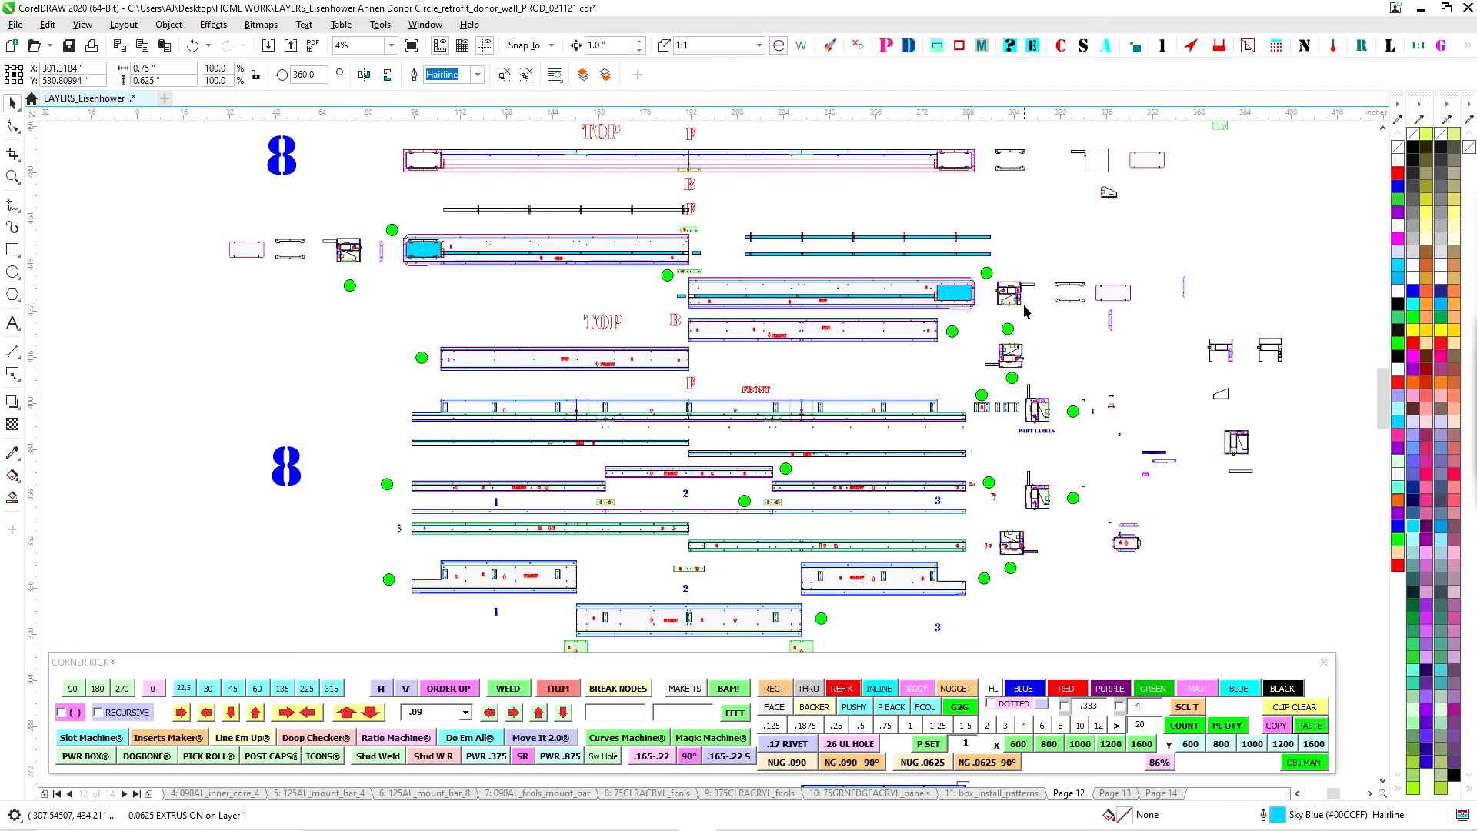
pyautogui.scroll(-2, 1026, 311)
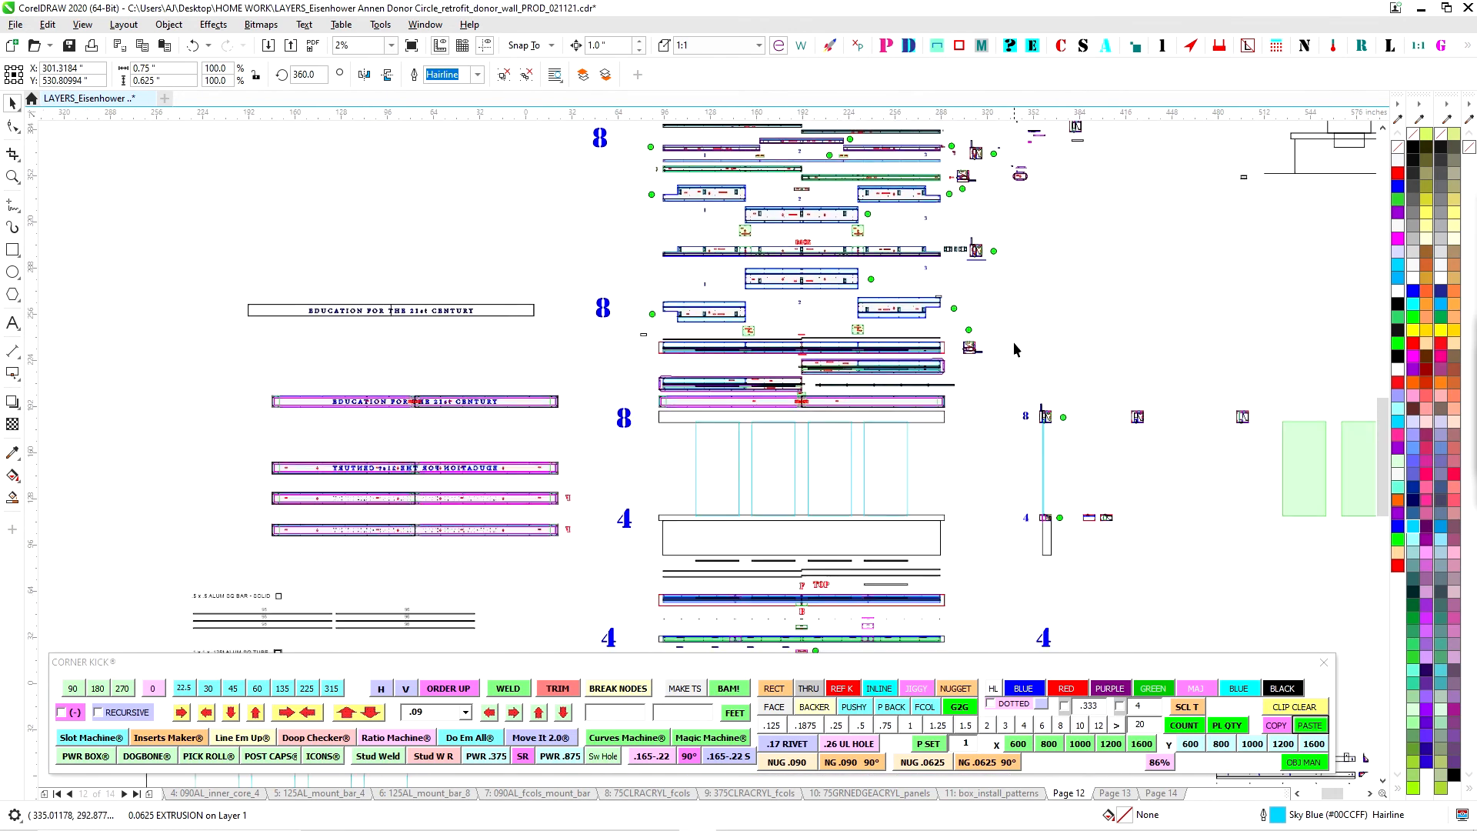
# Examine the section drawings of the 4 box and the 8 box and where the vertical panels meet them
pyautogui.scroll(4, 1012, 590)
pyautogui.scroll(5, 1036, 375)
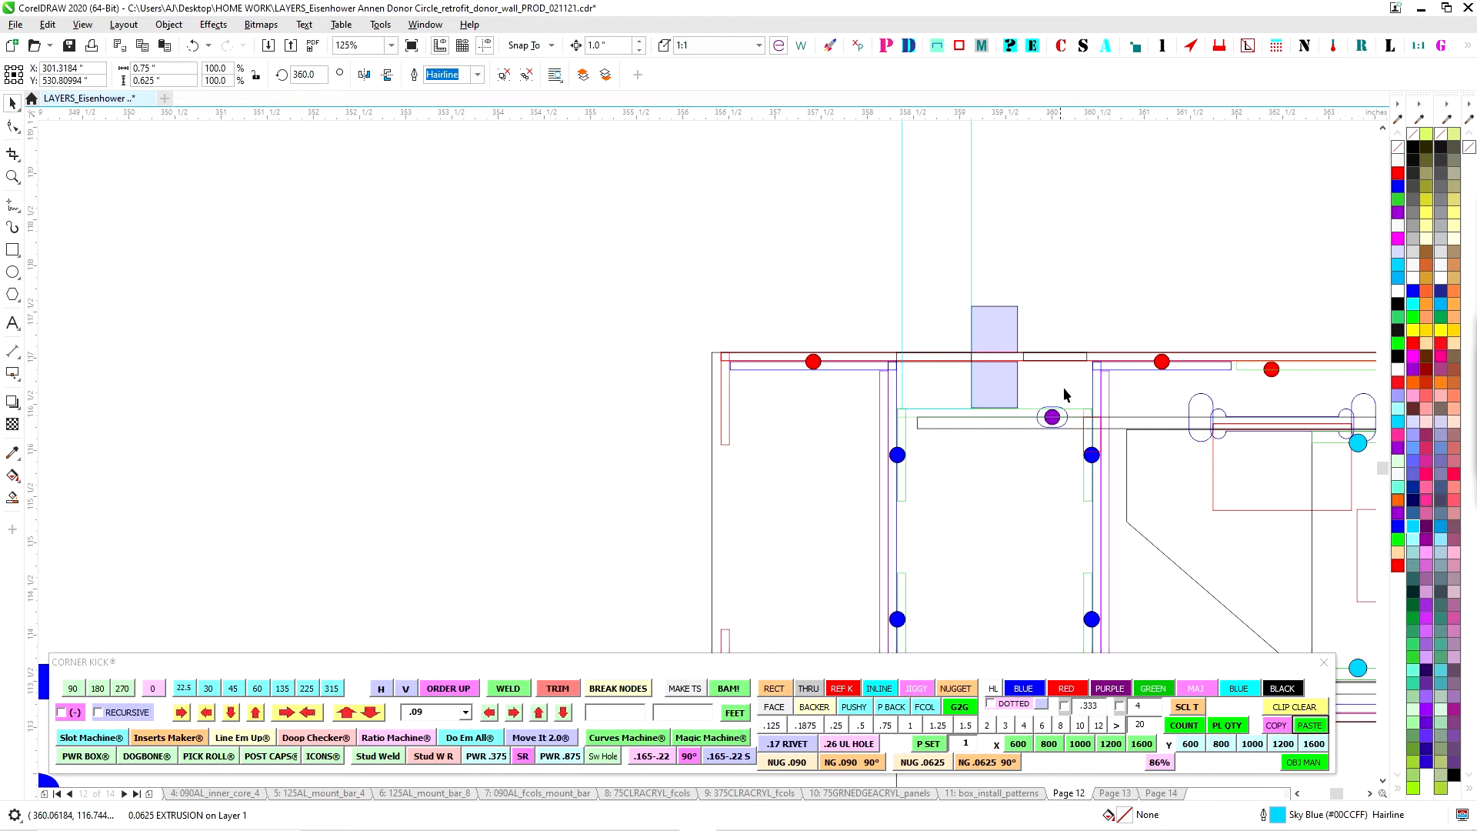
pyautogui.scroll(-4, 1042, 388)
pyautogui.scroll(4, 1037, 389)
pyautogui.scroll(-3, 1048, 403)
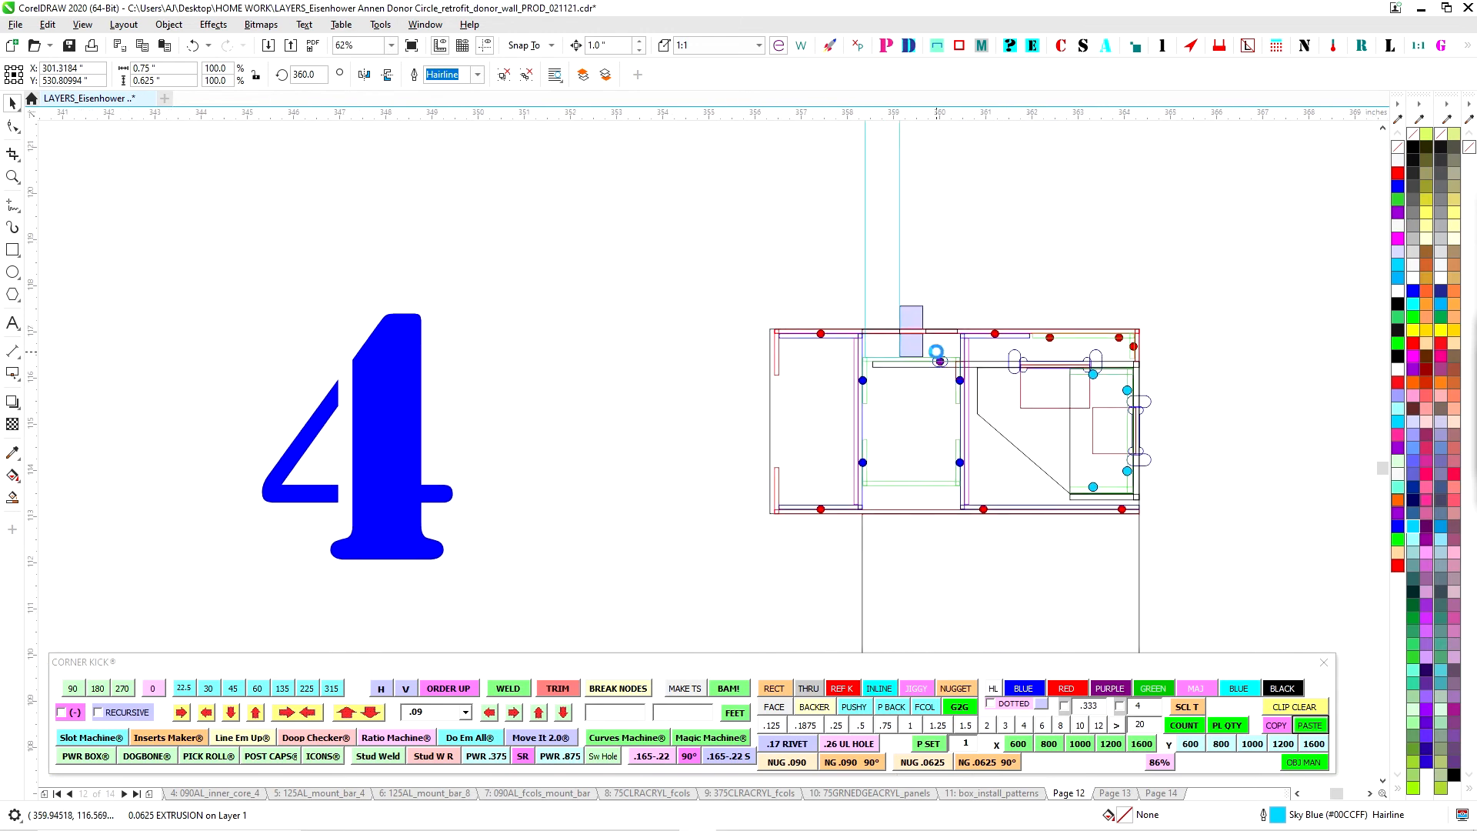
pyautogui.scroll(-3, 936, 353)
pyautogui.scroll(-10, 981, 455)
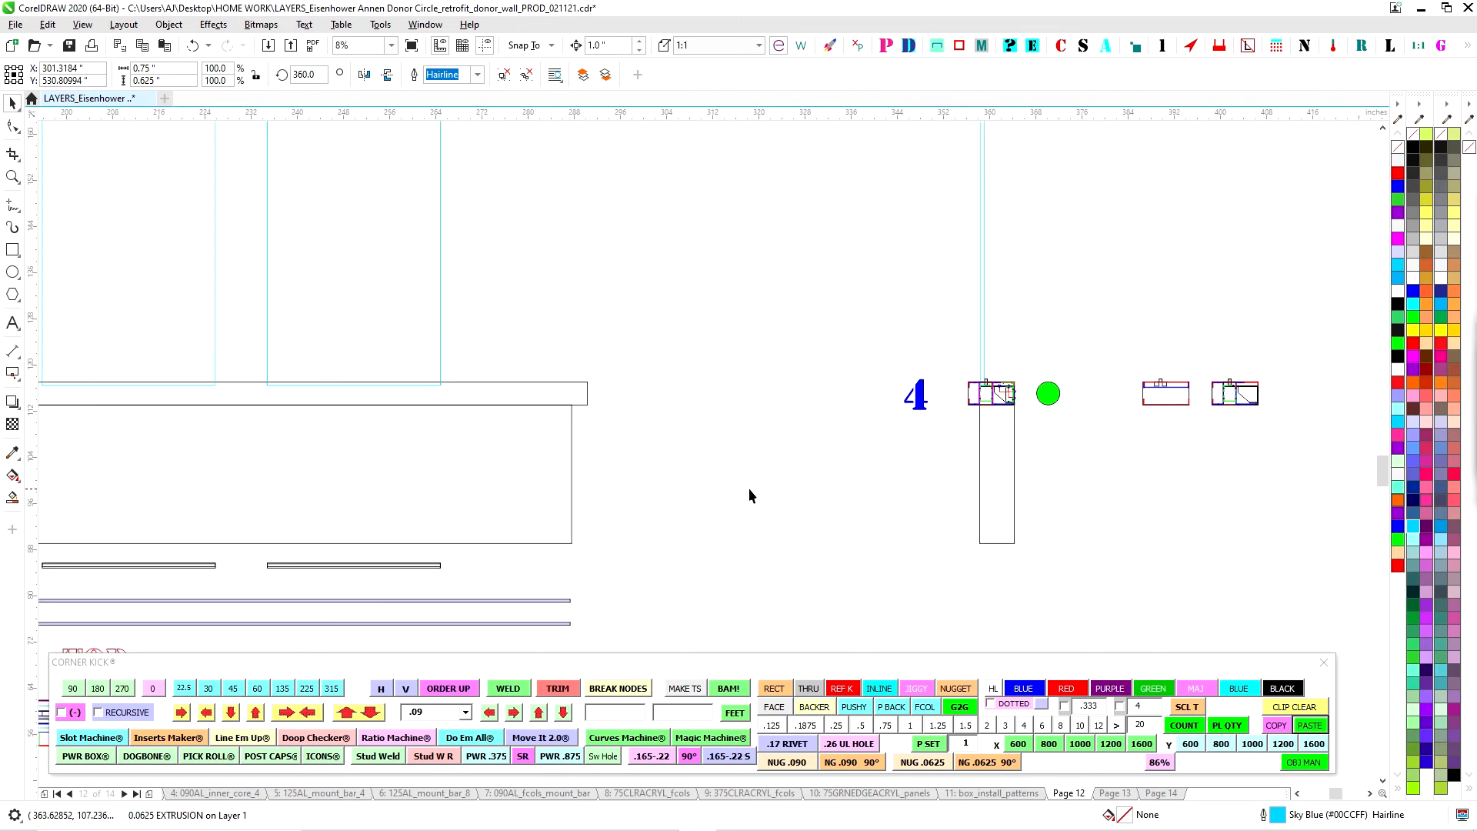
pyautogui.moveTo(1022, 511); pyautogui.dragTo(892, 383)
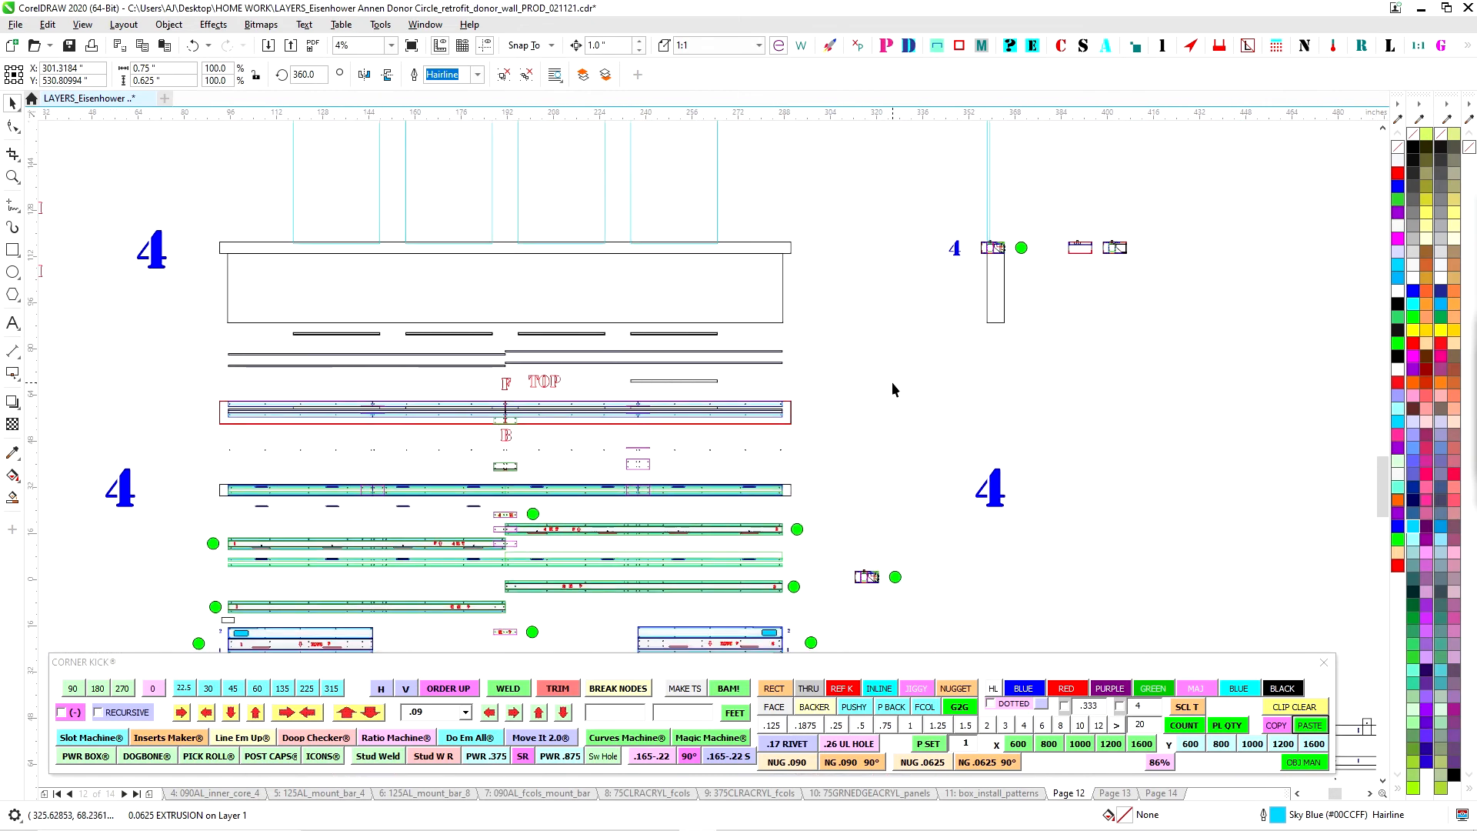
pyautogui.scroll(-2, 957, 543)
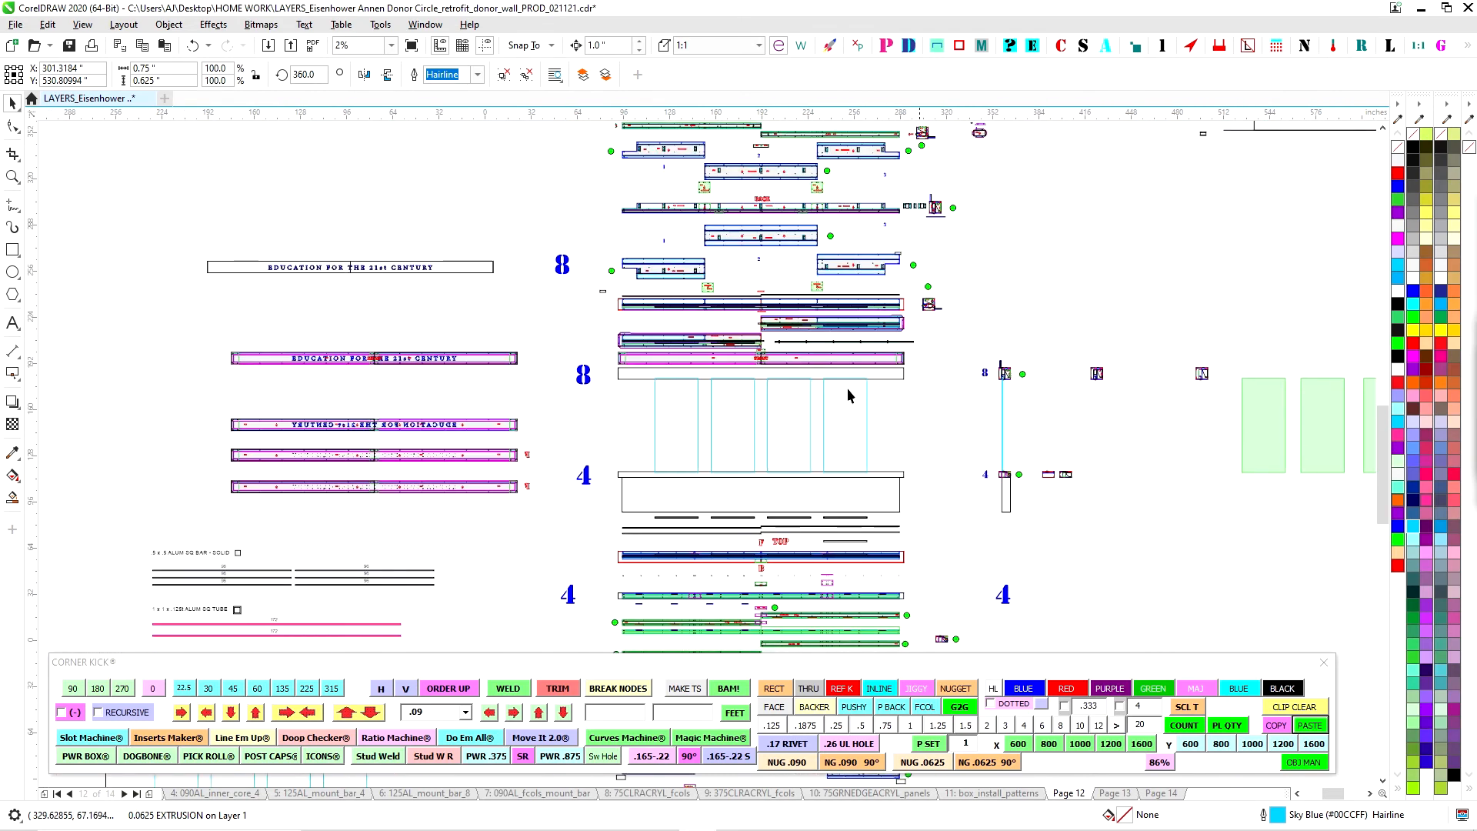
pyautogui.moveTo(1146, 359); pyautogui.dragTo(787, 360)
pyautogui.scroll(6, 603, 389)
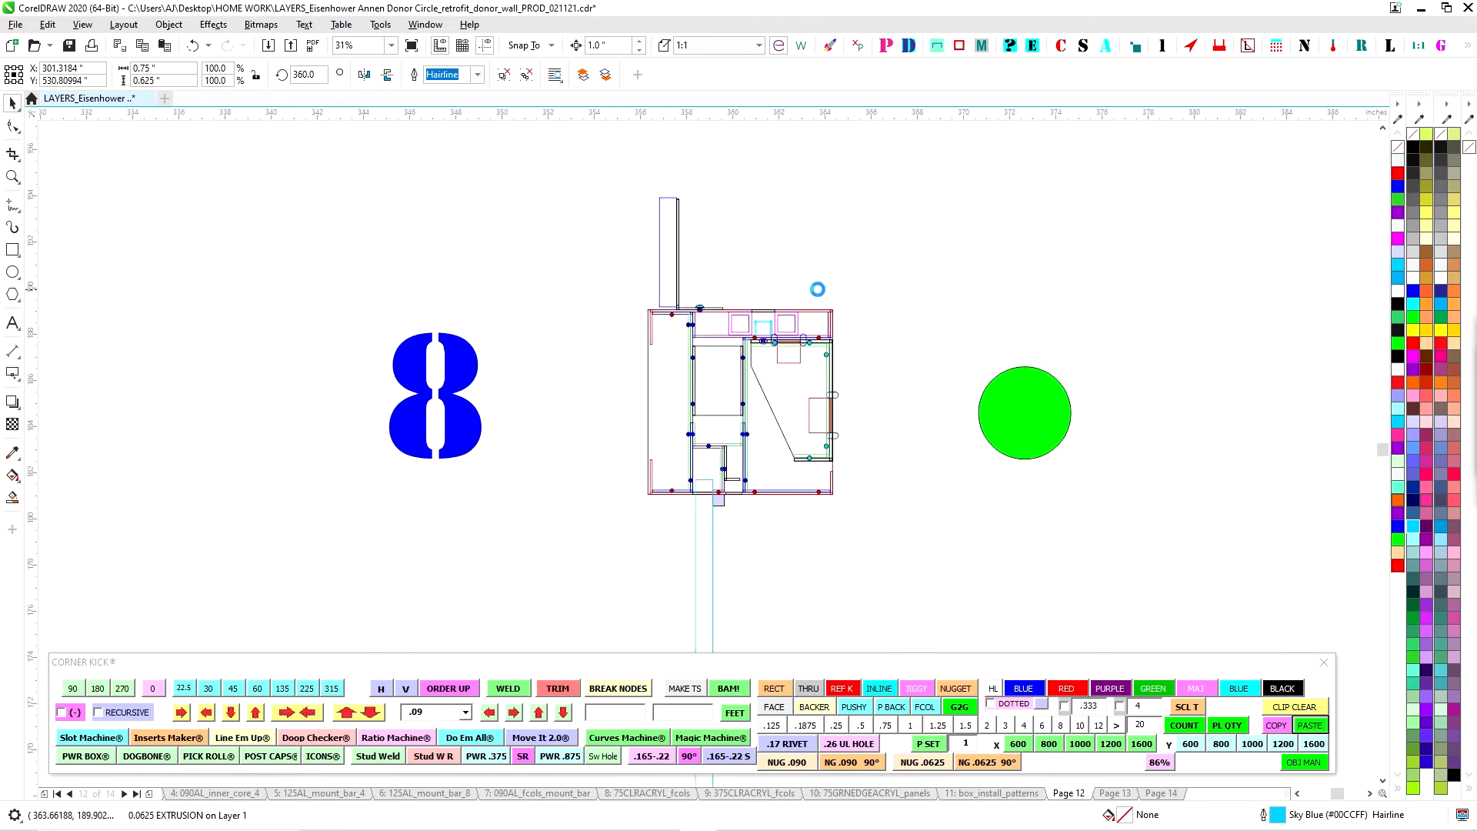
# Examine the uncoloured installation layout, checking the TOP BOX and BTM BOX ends, the power-in area and the 64-inch spacing notes
pyautogui.scroll(-5, 866, 349)
pyautogui.scroll(-4, 940, 564)
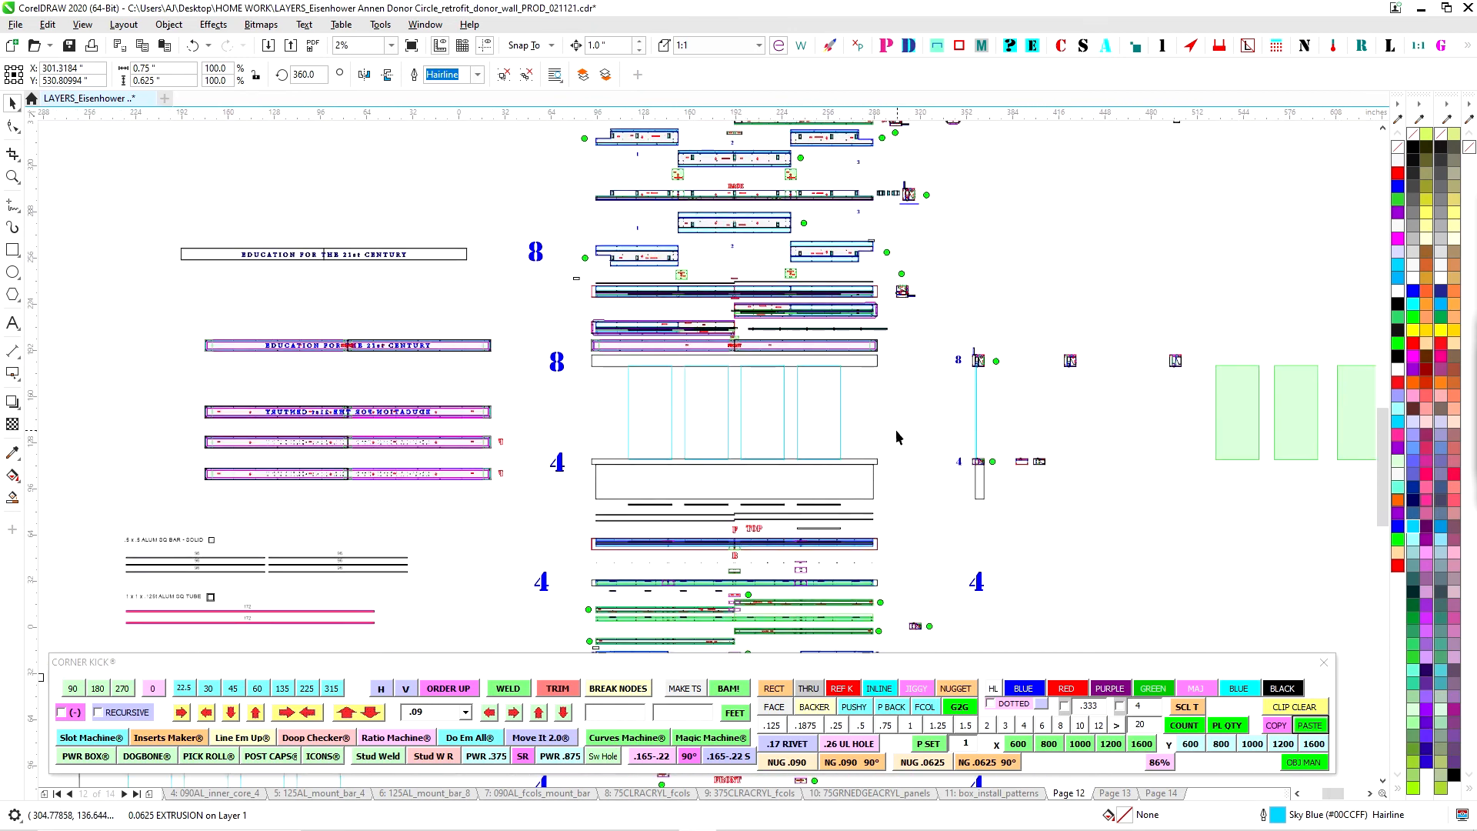
pyautogui.scroll(-1, 893, 431)
pyautogui.scroll(-1, 732, 454)
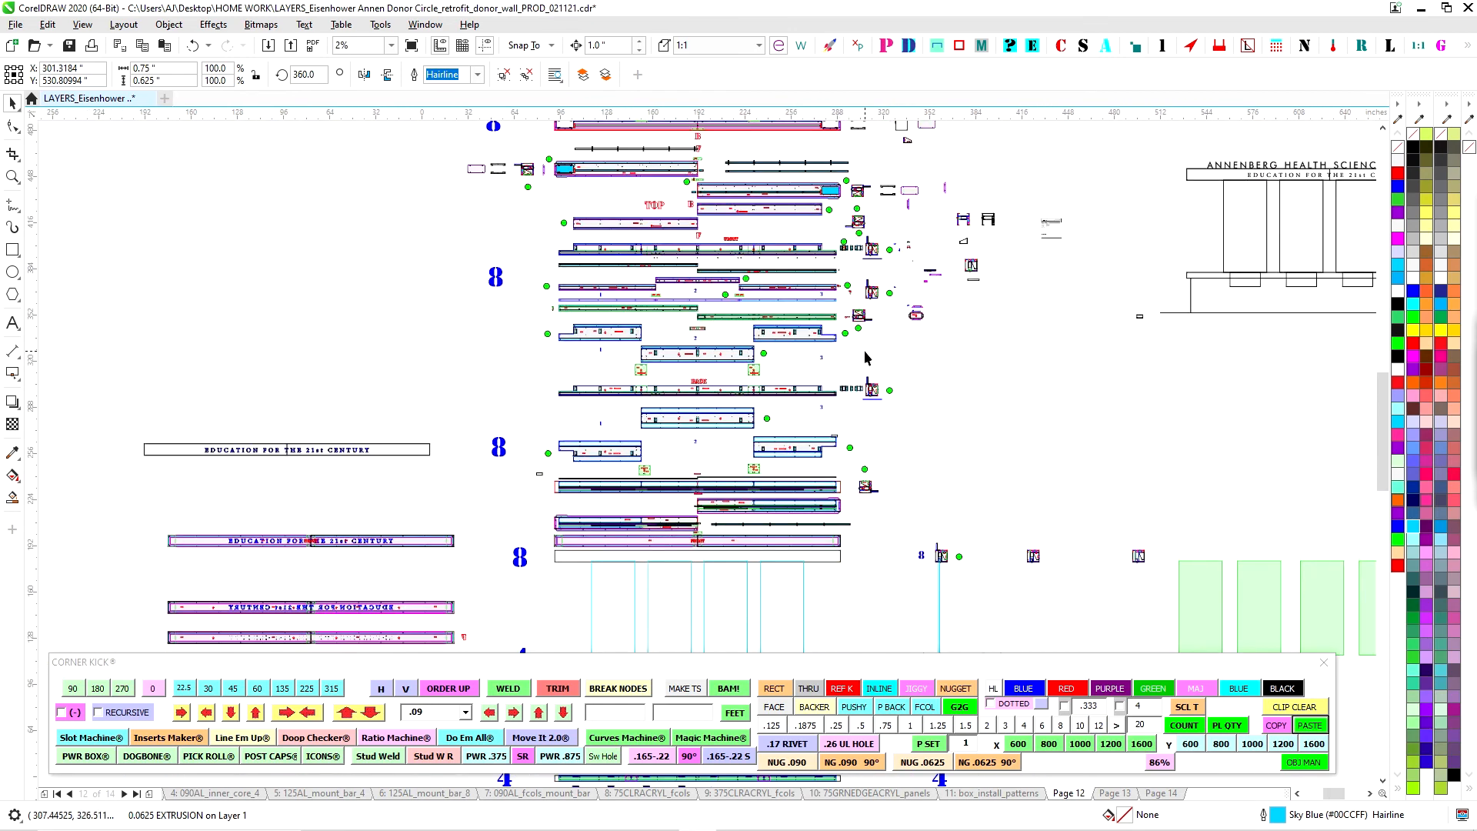
pyautogui.scroll(-3, 1046, 223)
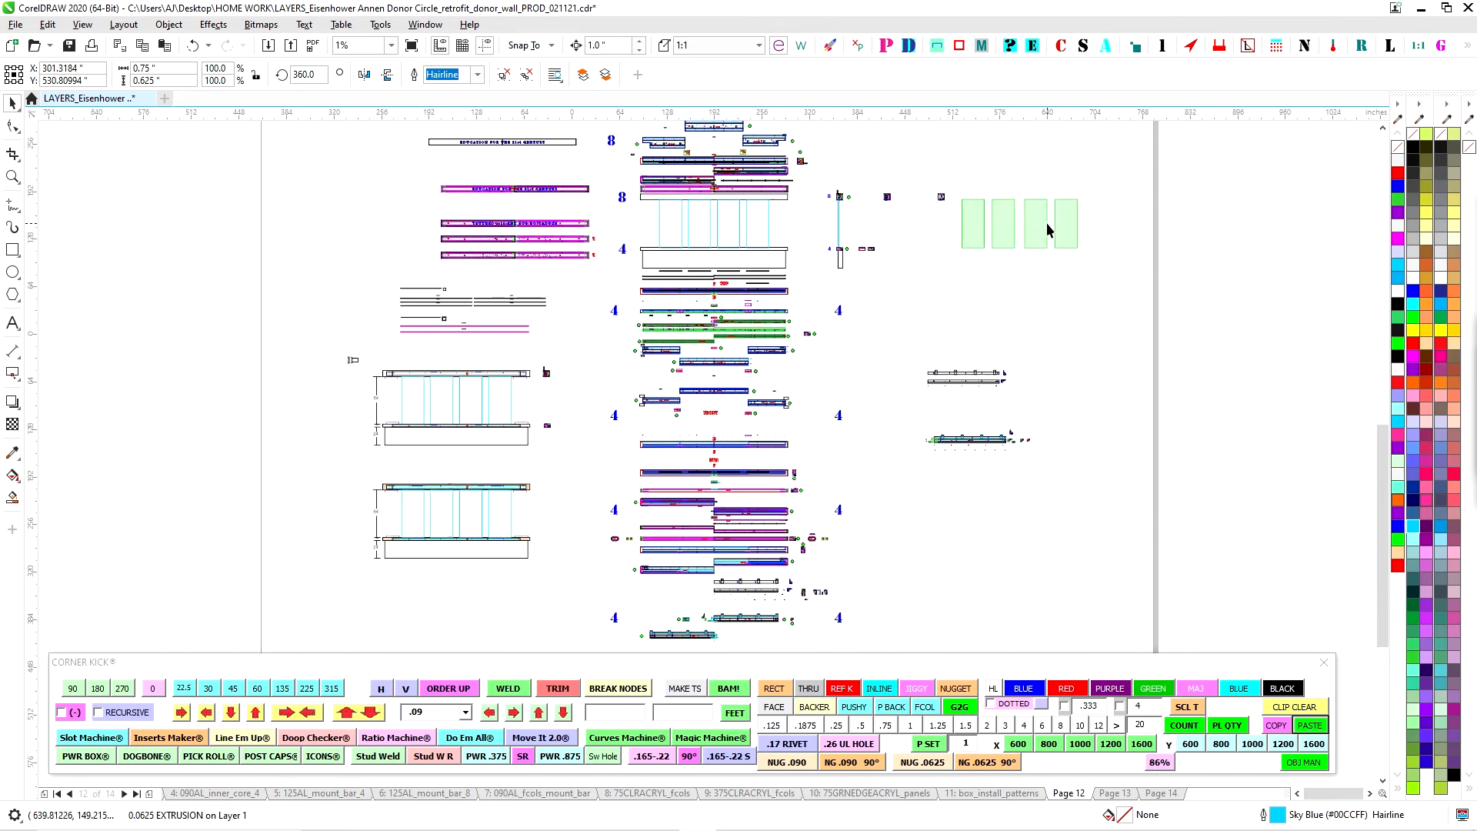
pyautogui.scroll(4, 500, 395)
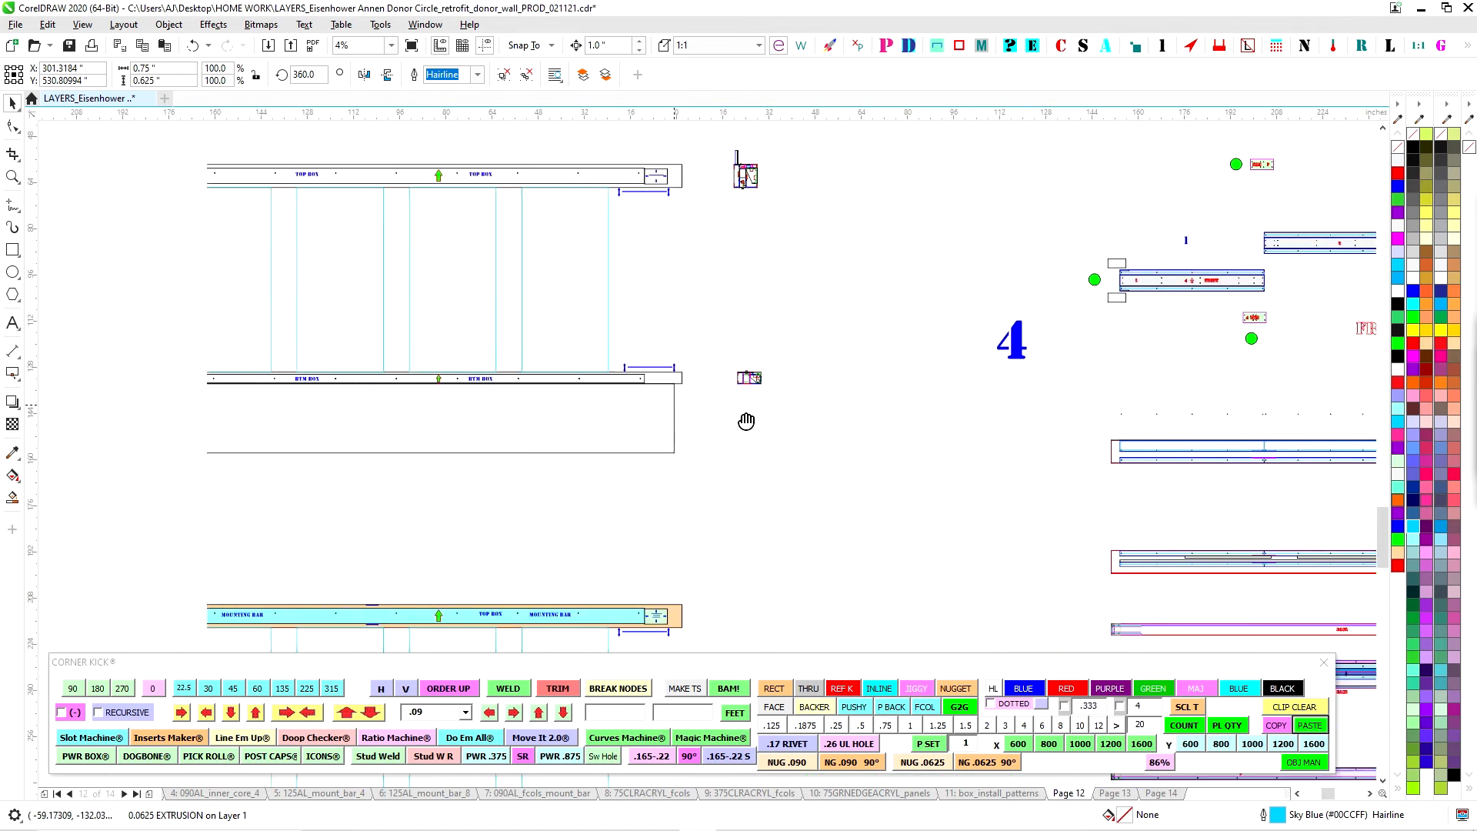
pyautogui.click(829, 443)
pyautogui.scroll(1, 829, 442)
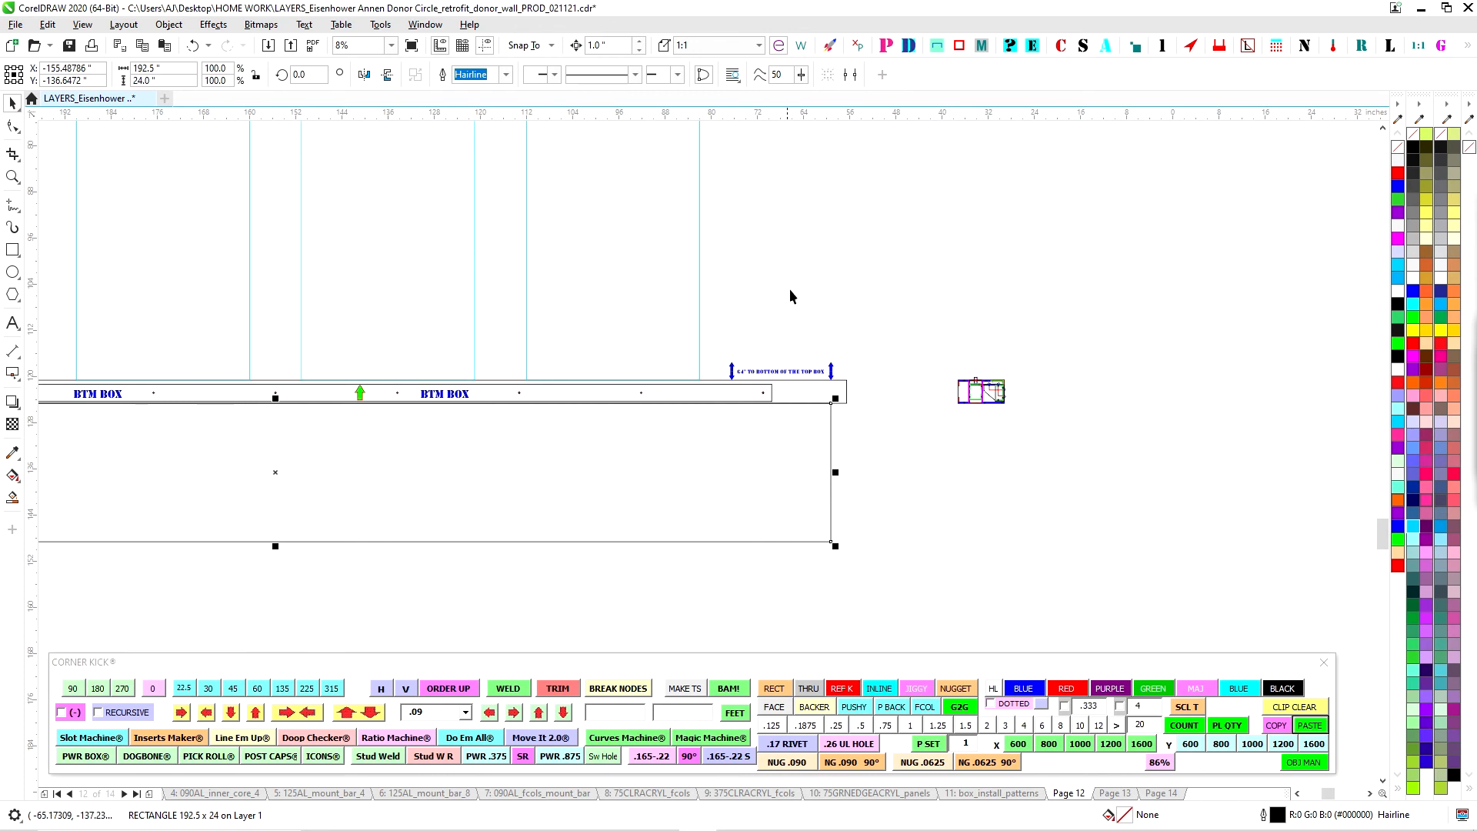
pyautogui.moveTo(797, 355); pyautogui.dragTo(838, 595)
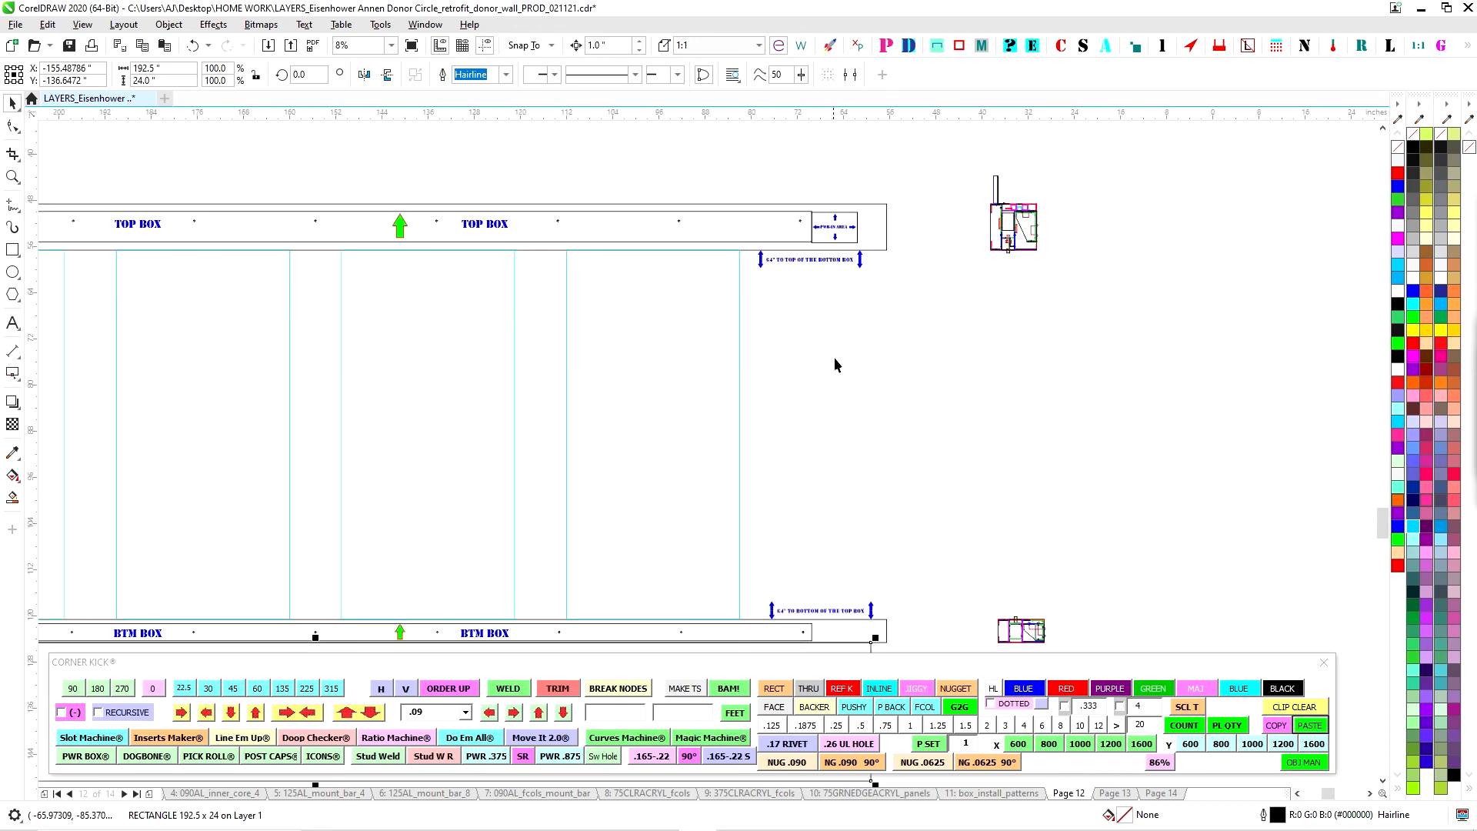
pyautogui.scroll(1, 832, 223)
pyautogui.click(854, 206)
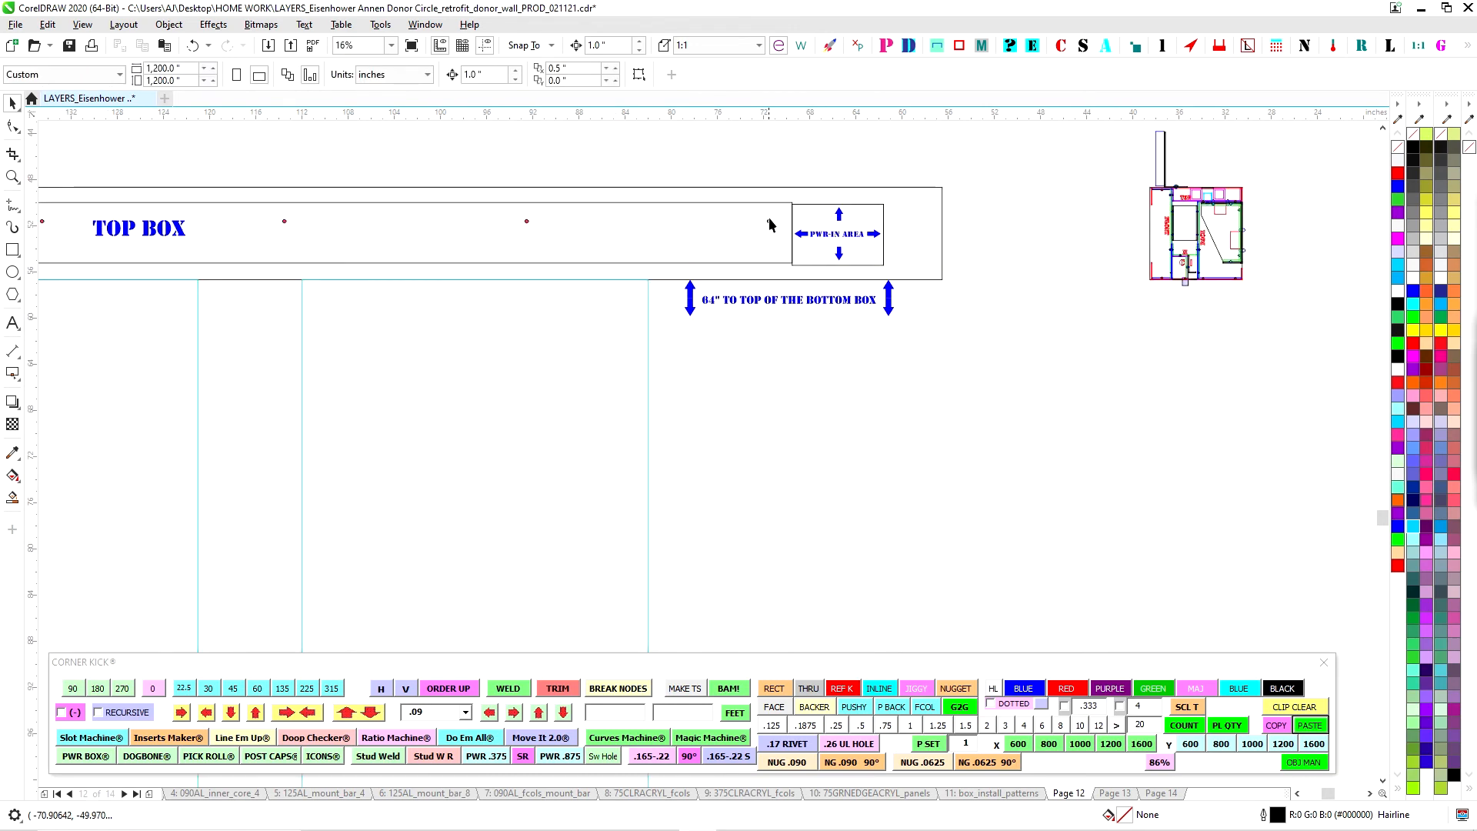
# Examine the coloured installation layout's TOP BOX mounting bar and the wall power-in area at its end
pyautogui.scroll(-2, 828, 265)
pyautogui.scroll(3, 783, 551)
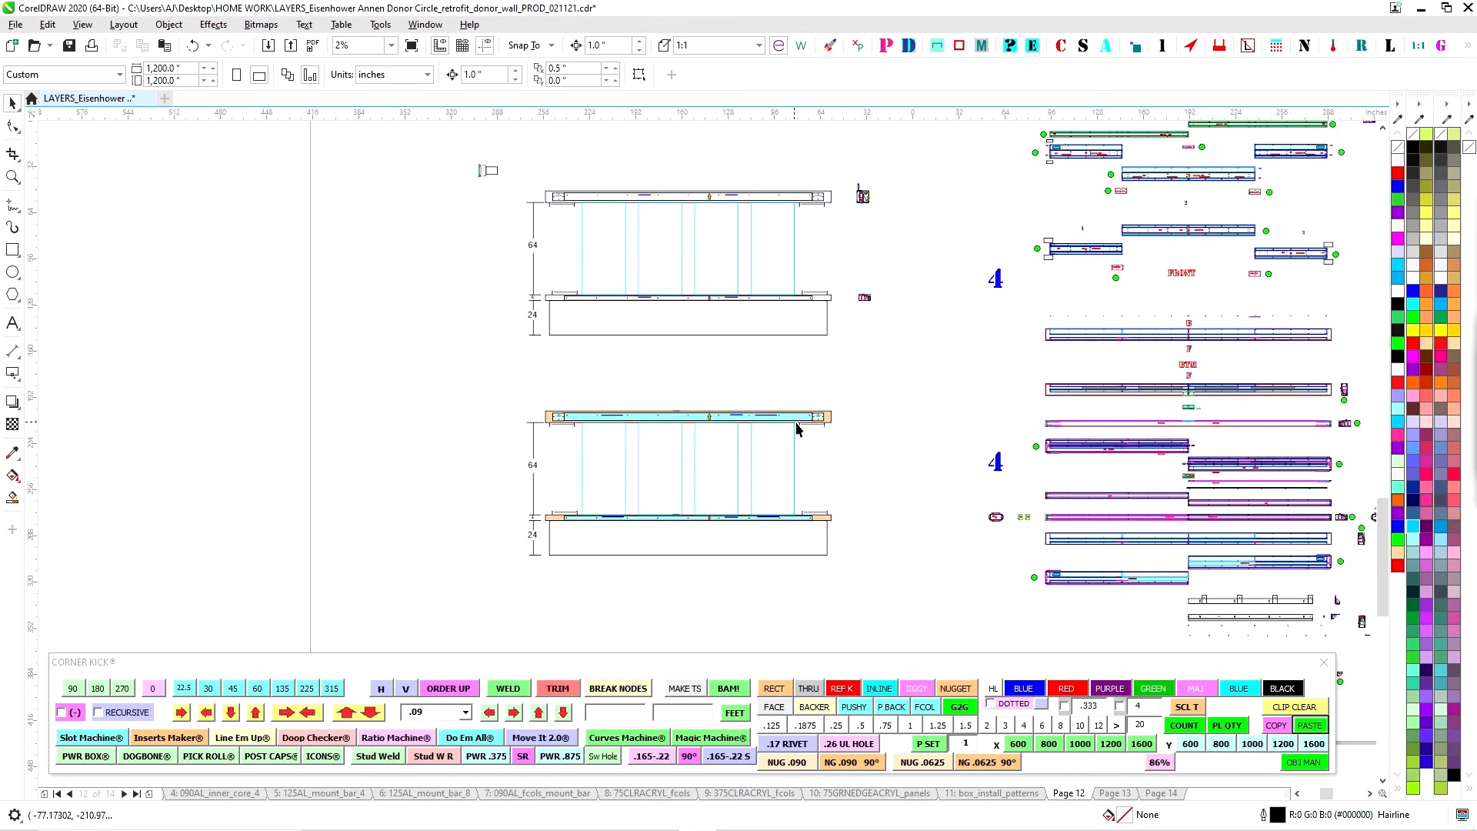
pyautogui.click(808, 404)
pyautogui.click(968, 318)
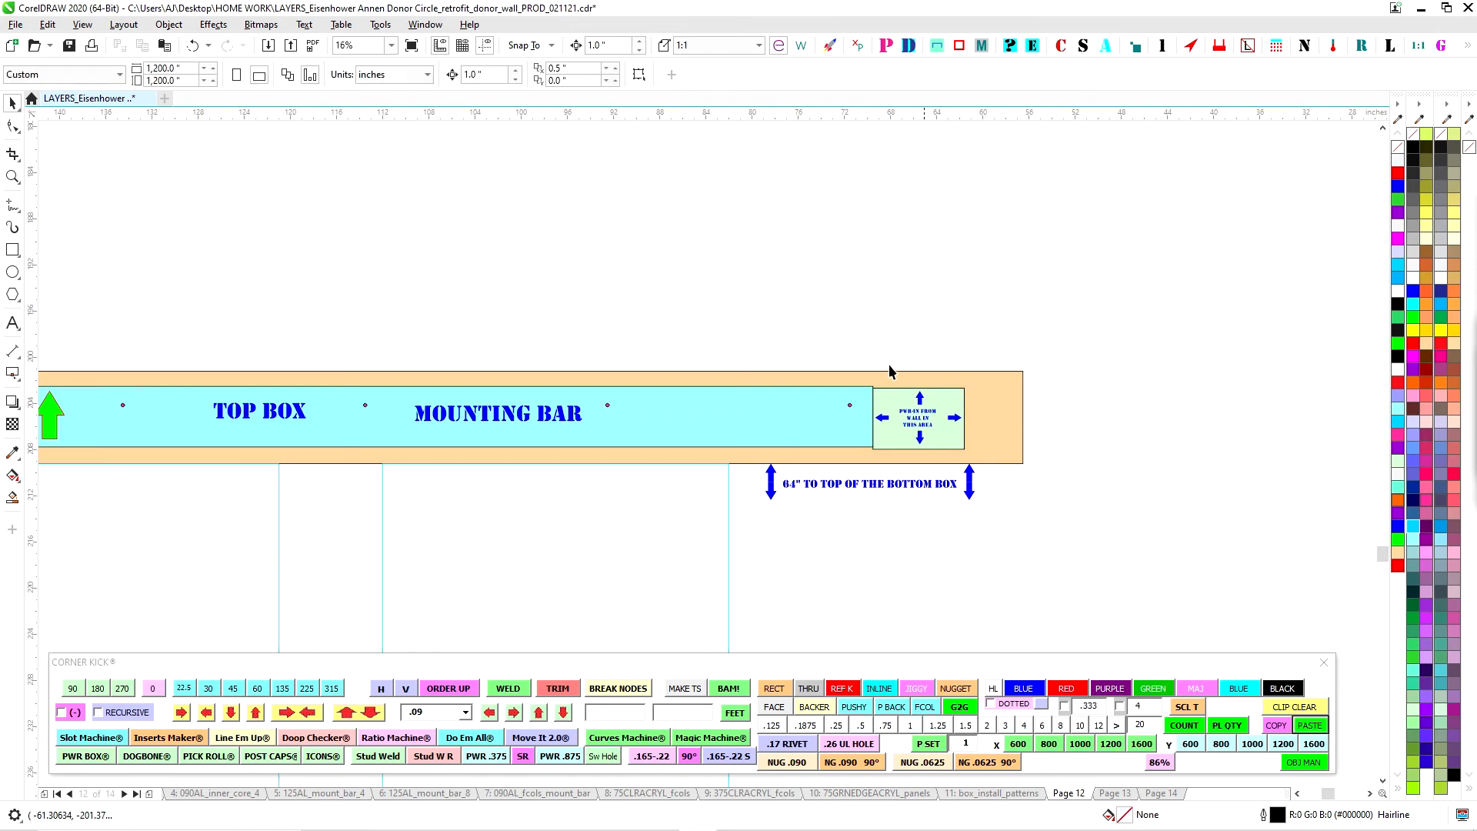
pyautogui.scroll(-4, 931, 466)
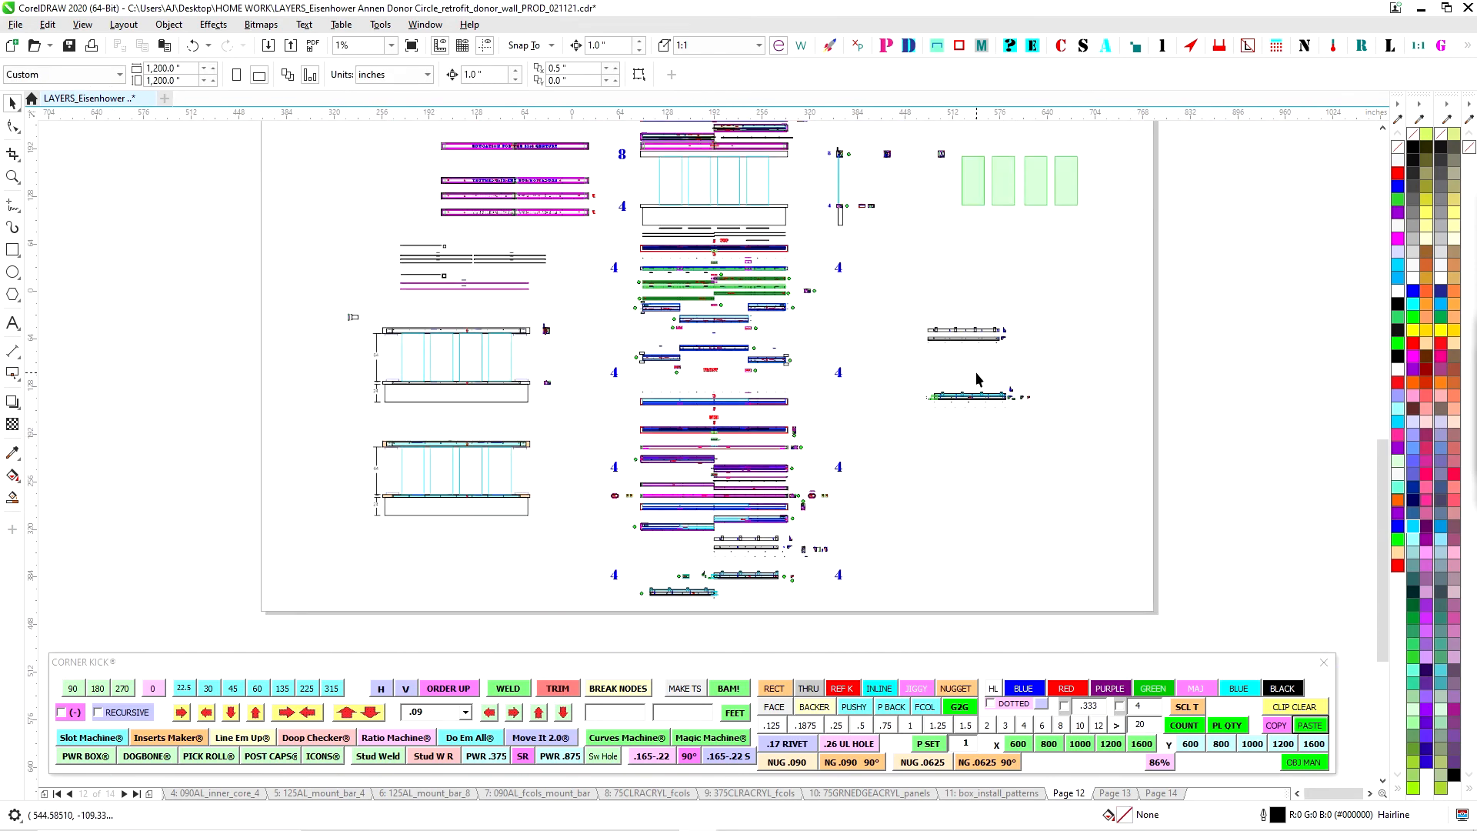
# Examine the 8 TOP panels, comparing the blue access opening with the bracketed opening in the combined TOP layout
pyautogui.scroll(3, 915, 469)
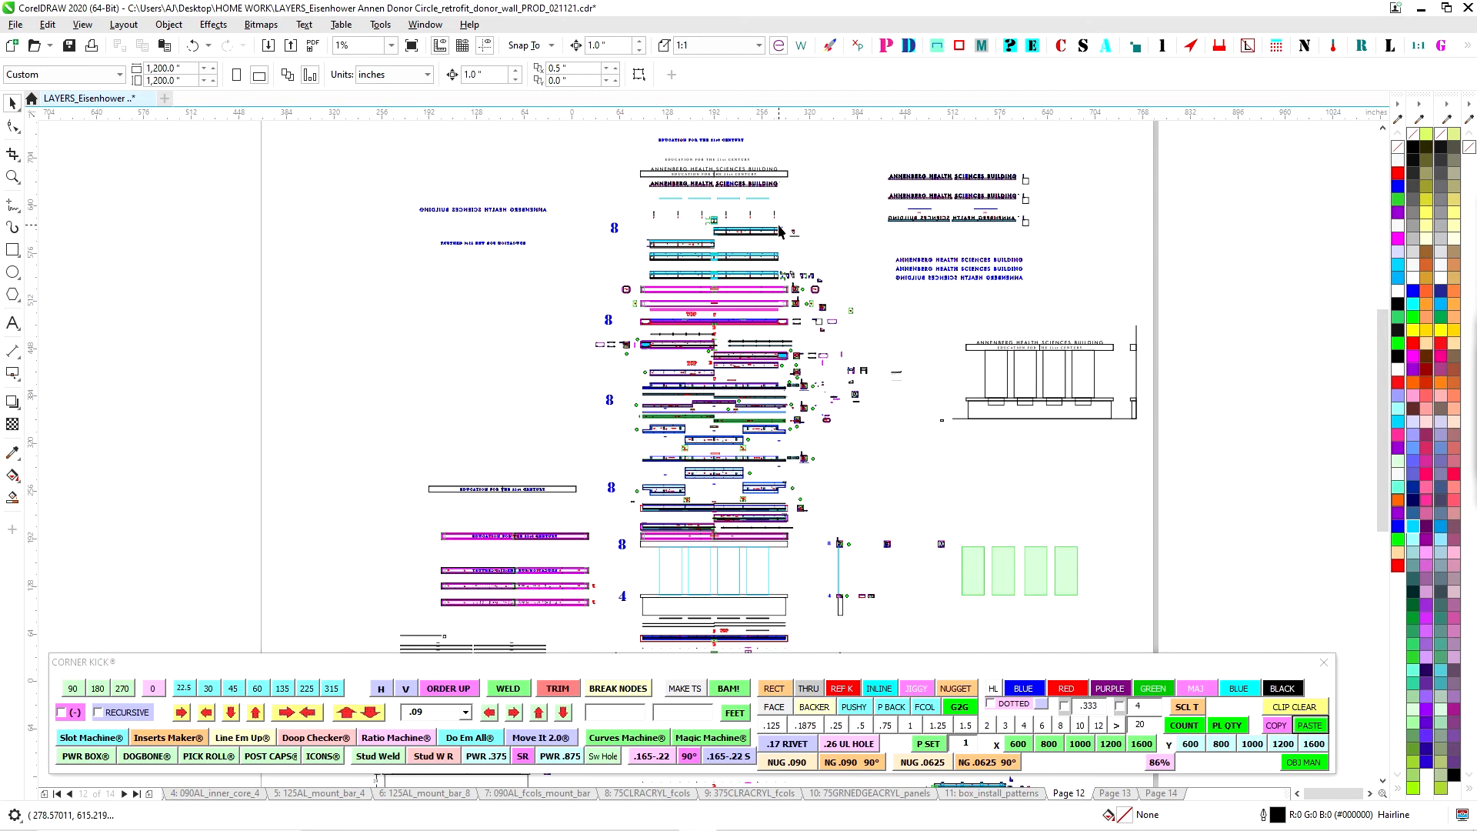
pyautogui.scroll(5, 820, 310)
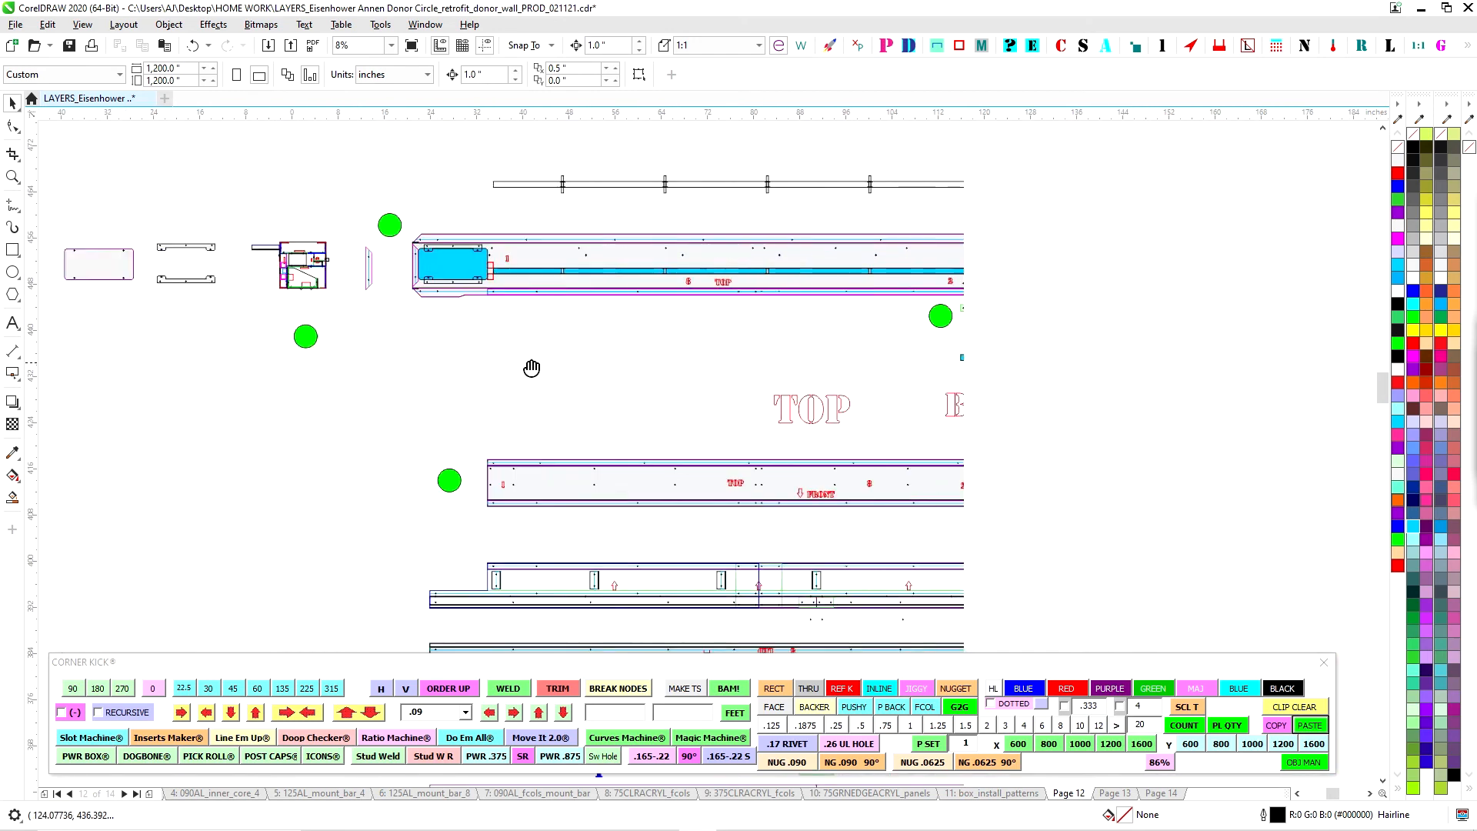
pyautogui.scroll(3, 884, 373)
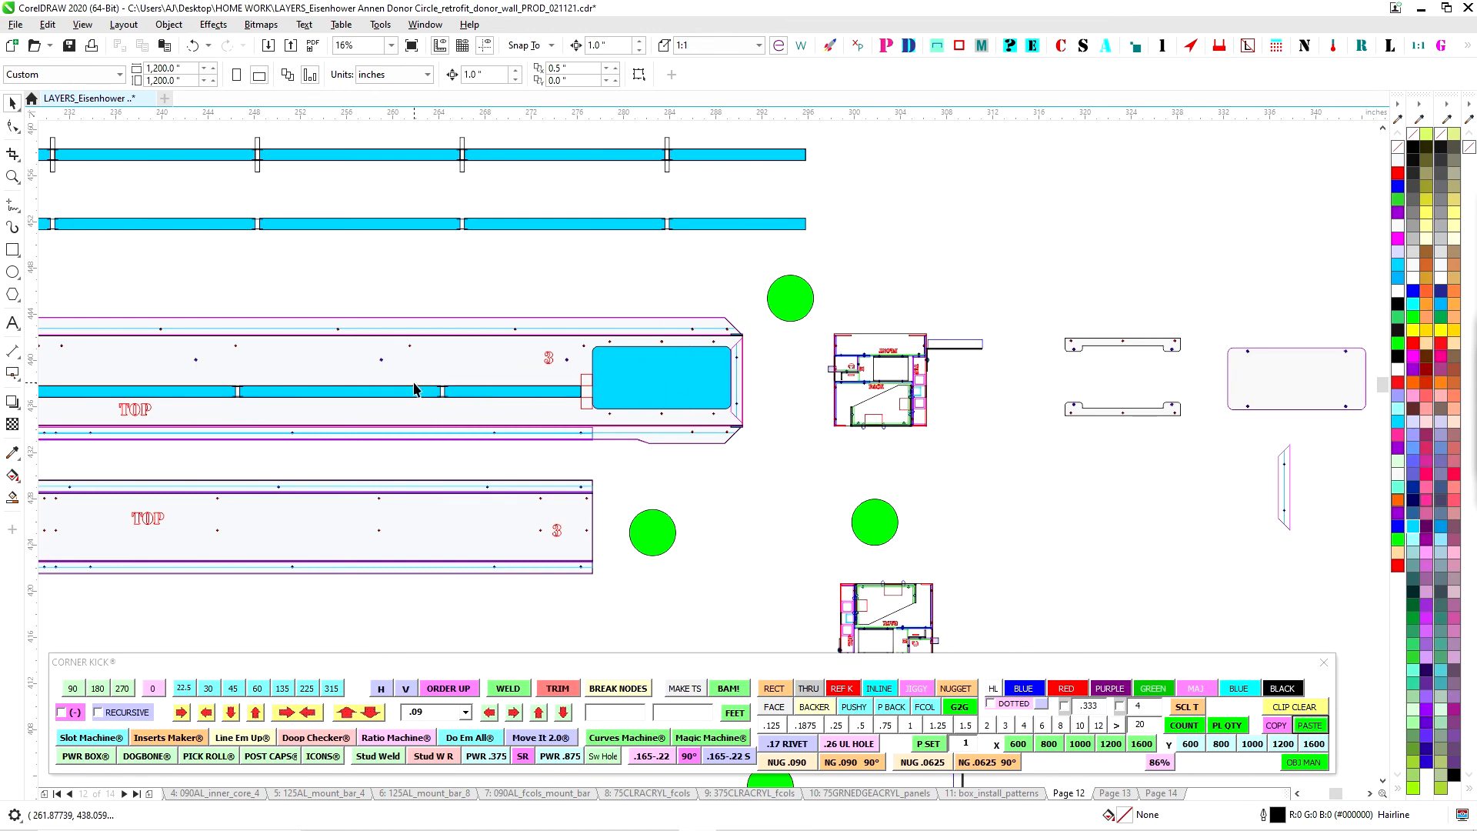
pyautogui.moveTo(611, 379); pyautogui.dragTo(960, 408)
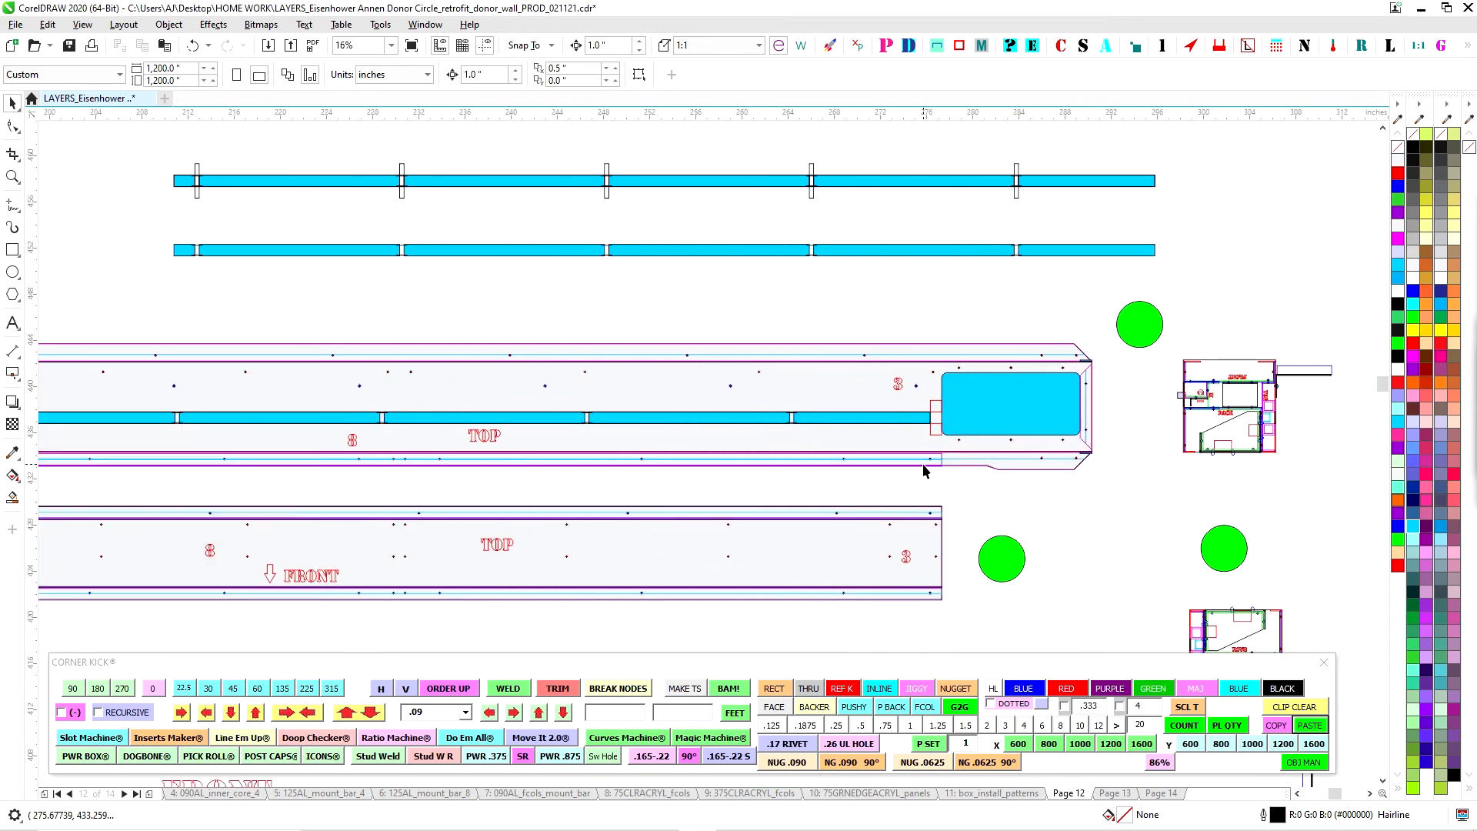
pyautogui.scroll(-2, 927, 465)
pyautogui.moveTo(953, 339); pyautogui.dragTo(918, 490)
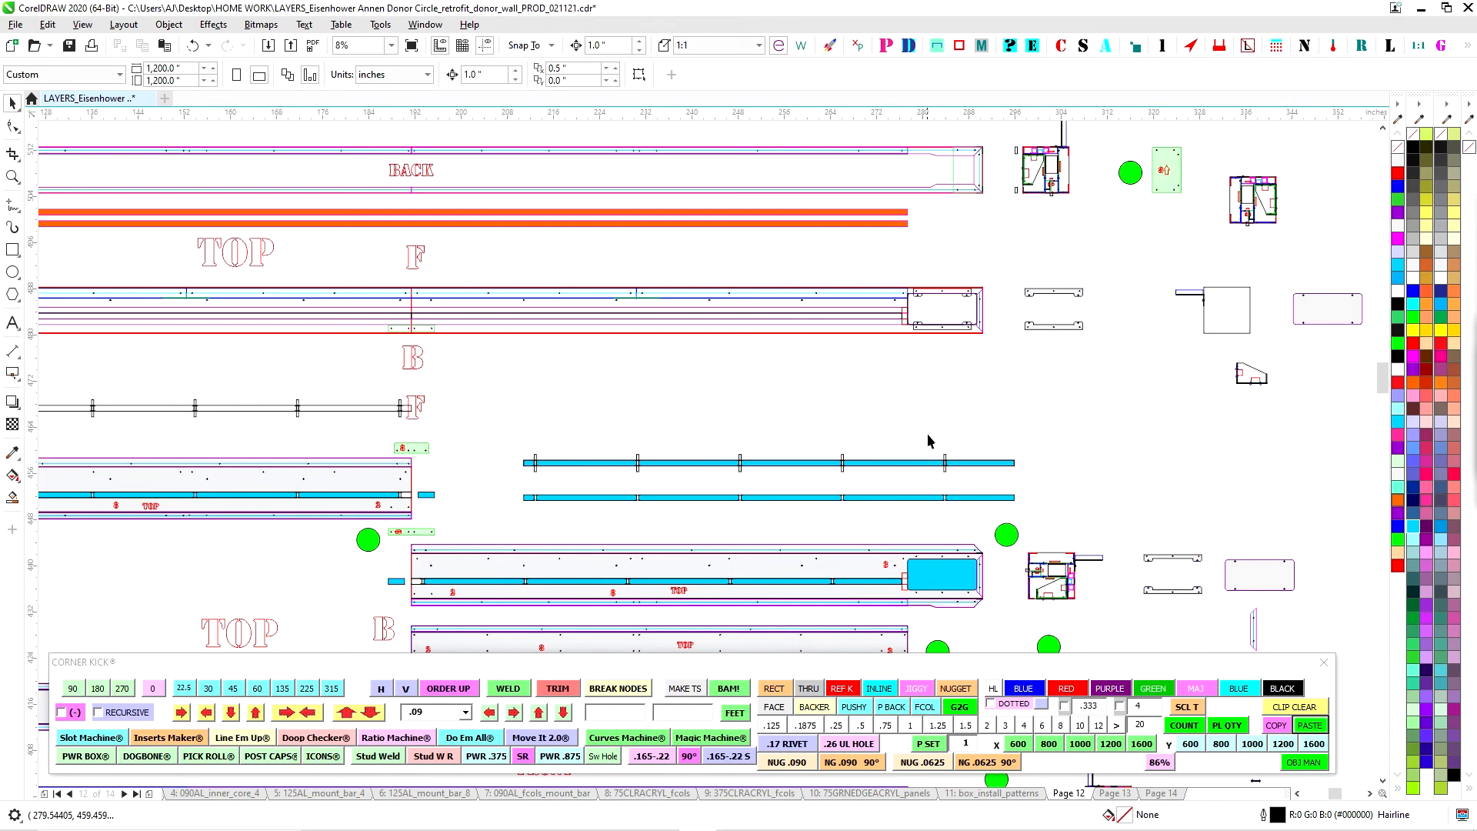
pyautogui.scroll(3, 916, 303)
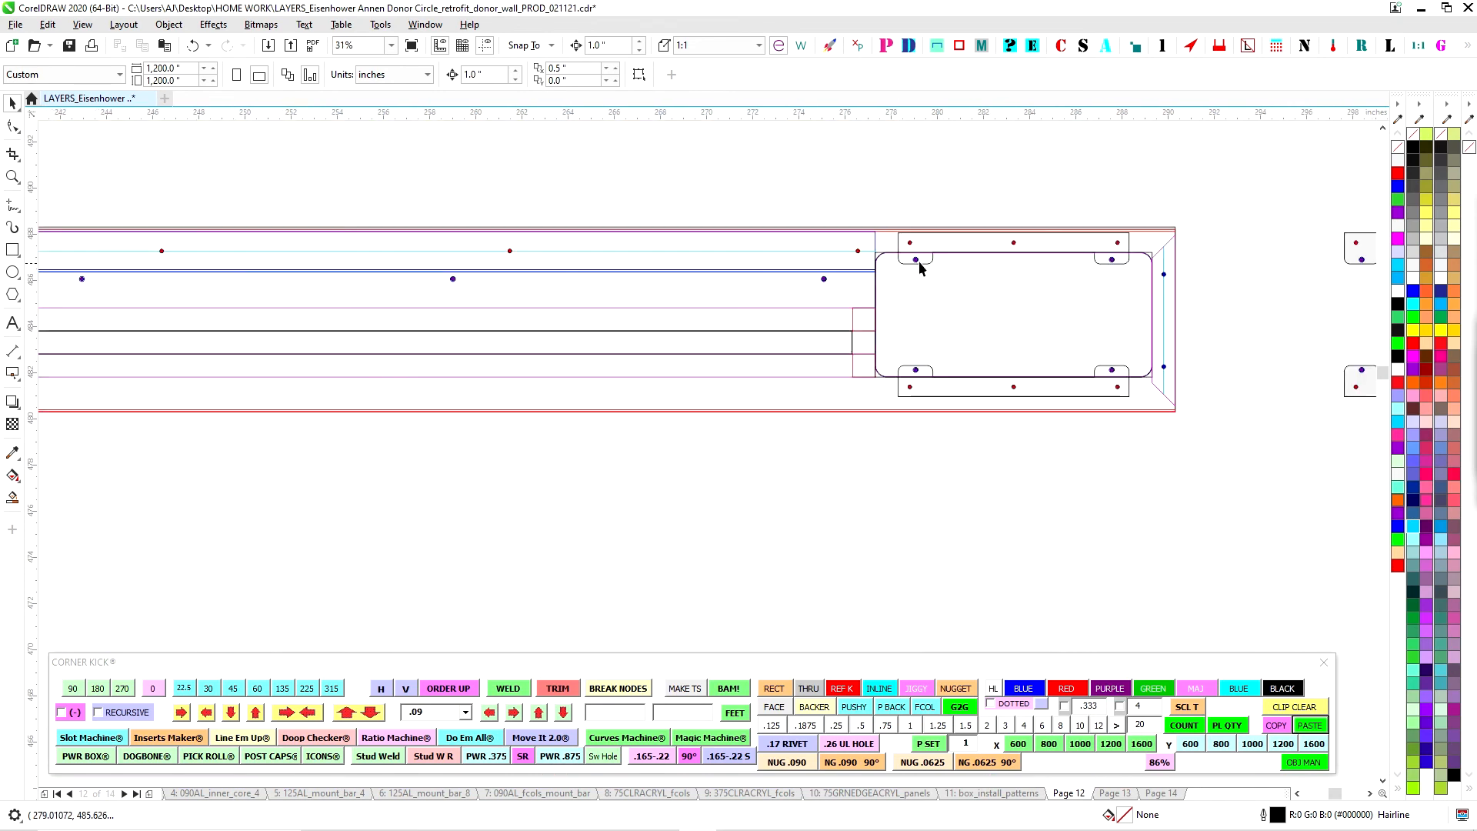
pyautogui.scroll(-3, 919, 197)
pyautogui.scroll(3, 814, 484)
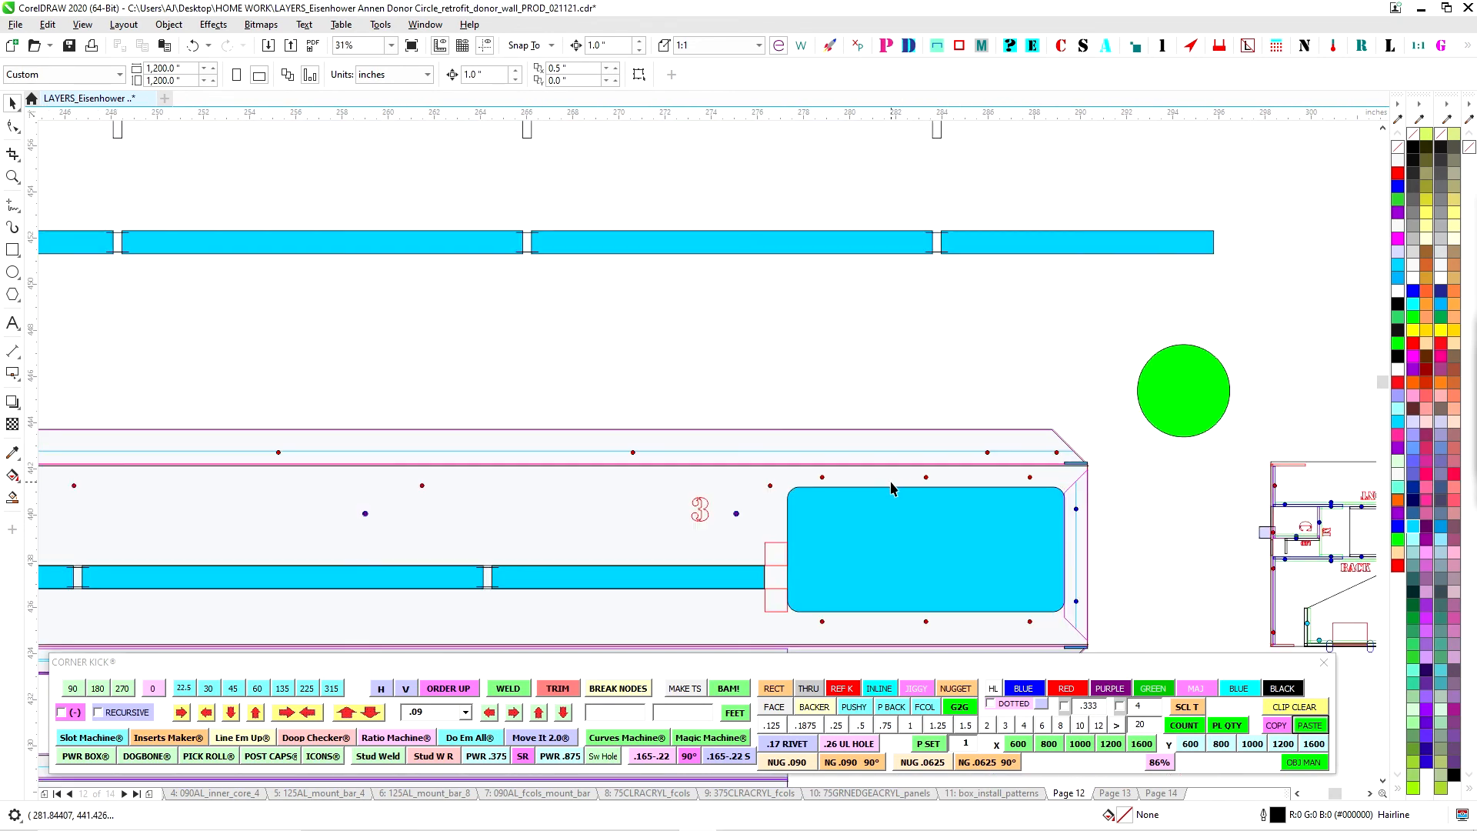
pyautogui.scroll(-3, 804, 492)
pyautogui.scroll(2, 1169, 454)
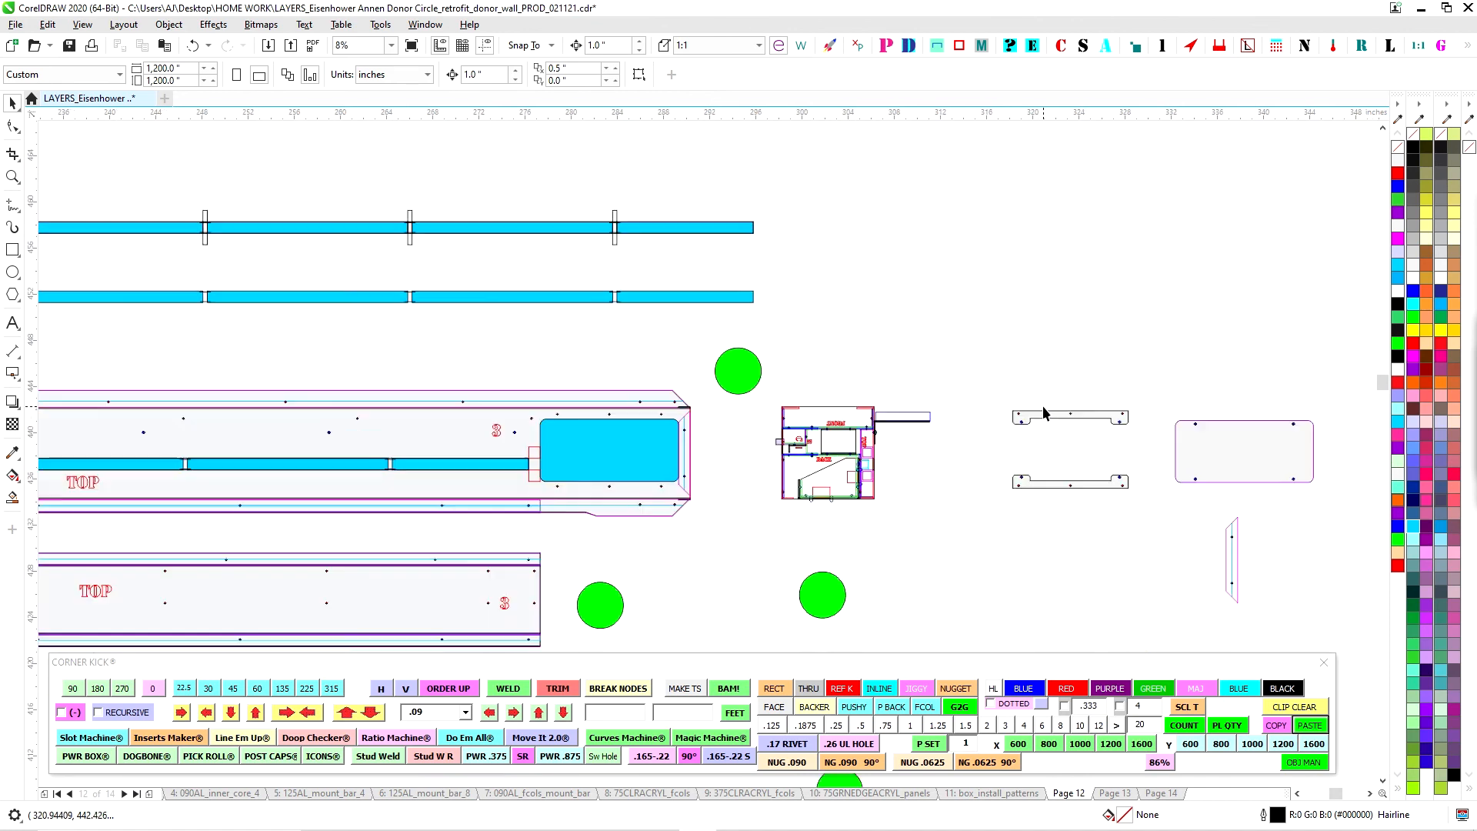
# Select the upper notched bracket and the rounded cover plate in turn, and compare them with the access opening in the combined TOP layout
pyautogui.moveTo(1169, 449); pyautogui.dragTo(1170, 450)
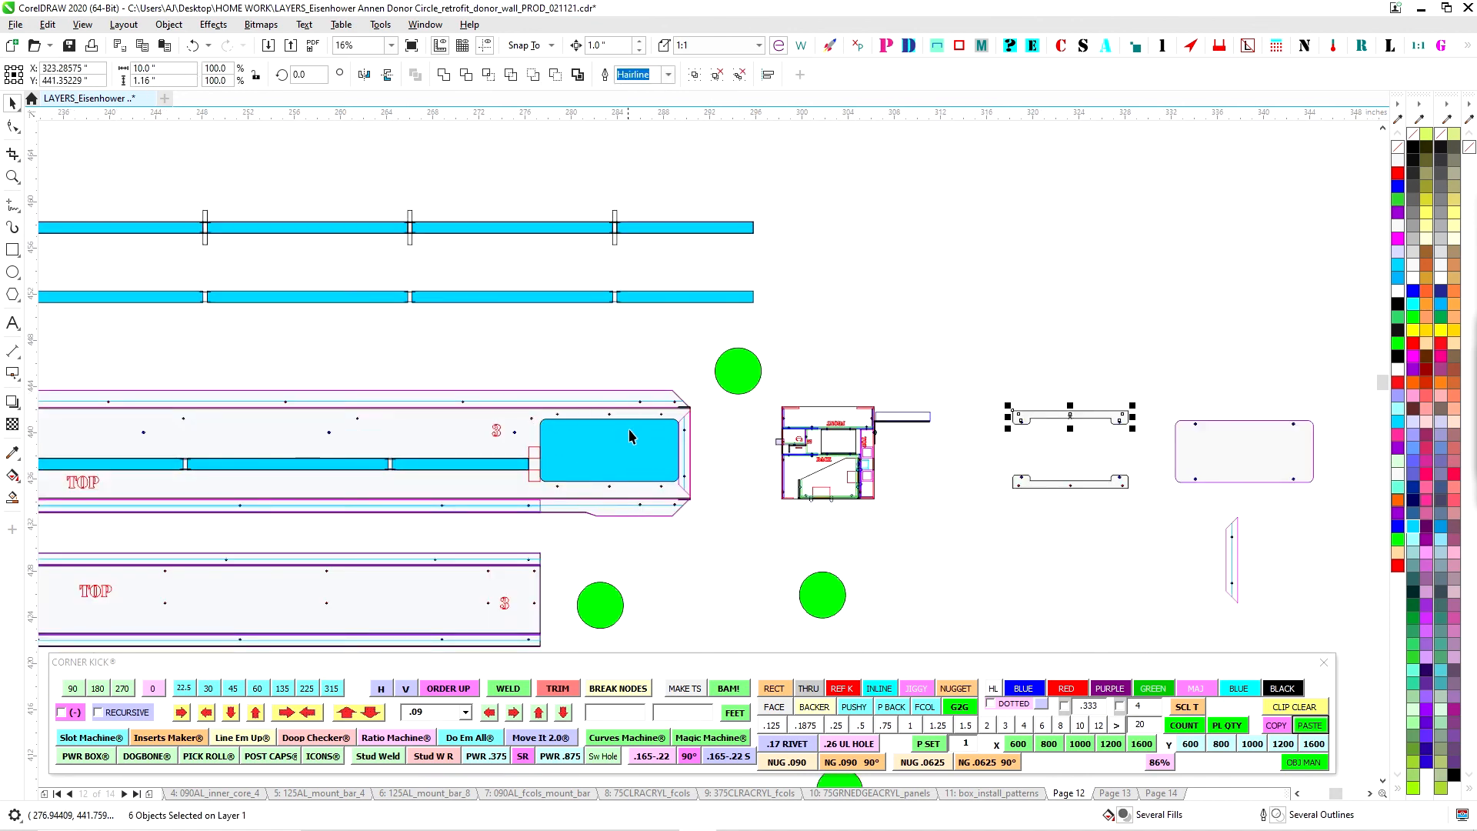
pyautogui.moveTo(1194, 413); pyautogui.dragTo(1321, 488)
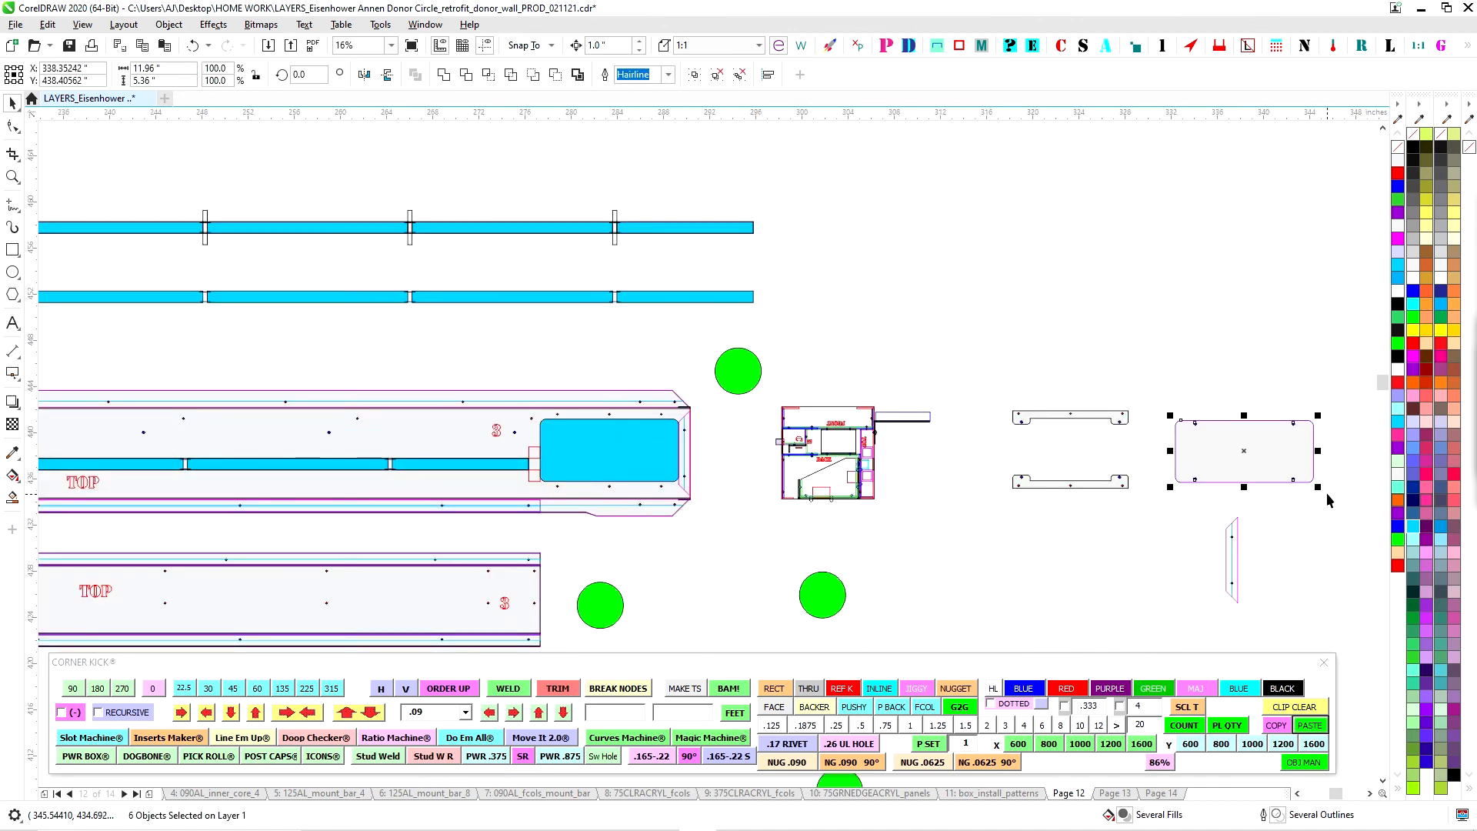
pyautogui.scroll(-2, 1307, 484)
pyautogui.scroll(6, 959, 348)
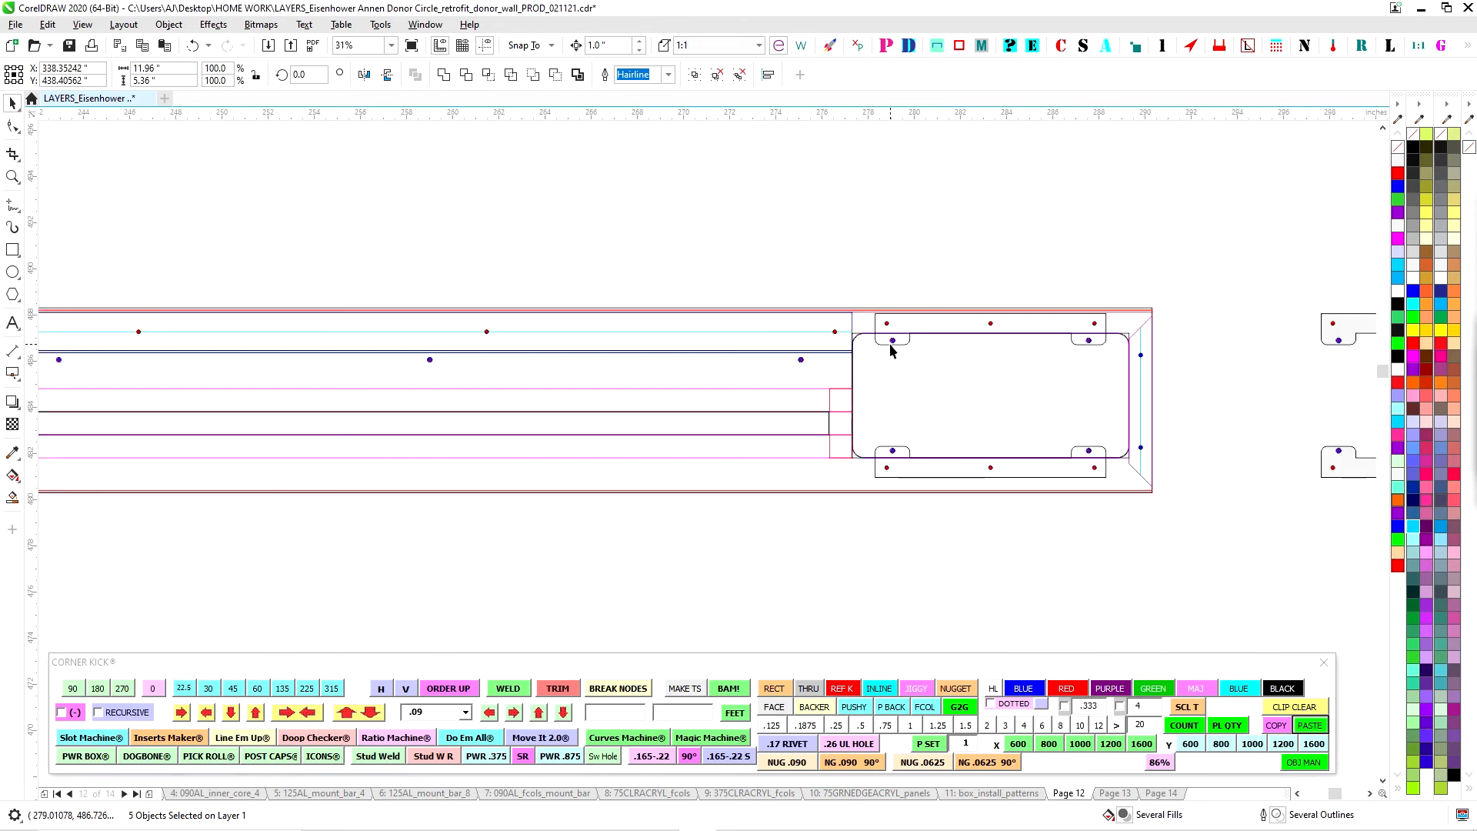
pyautogui.scroll(-6, 919, 428)
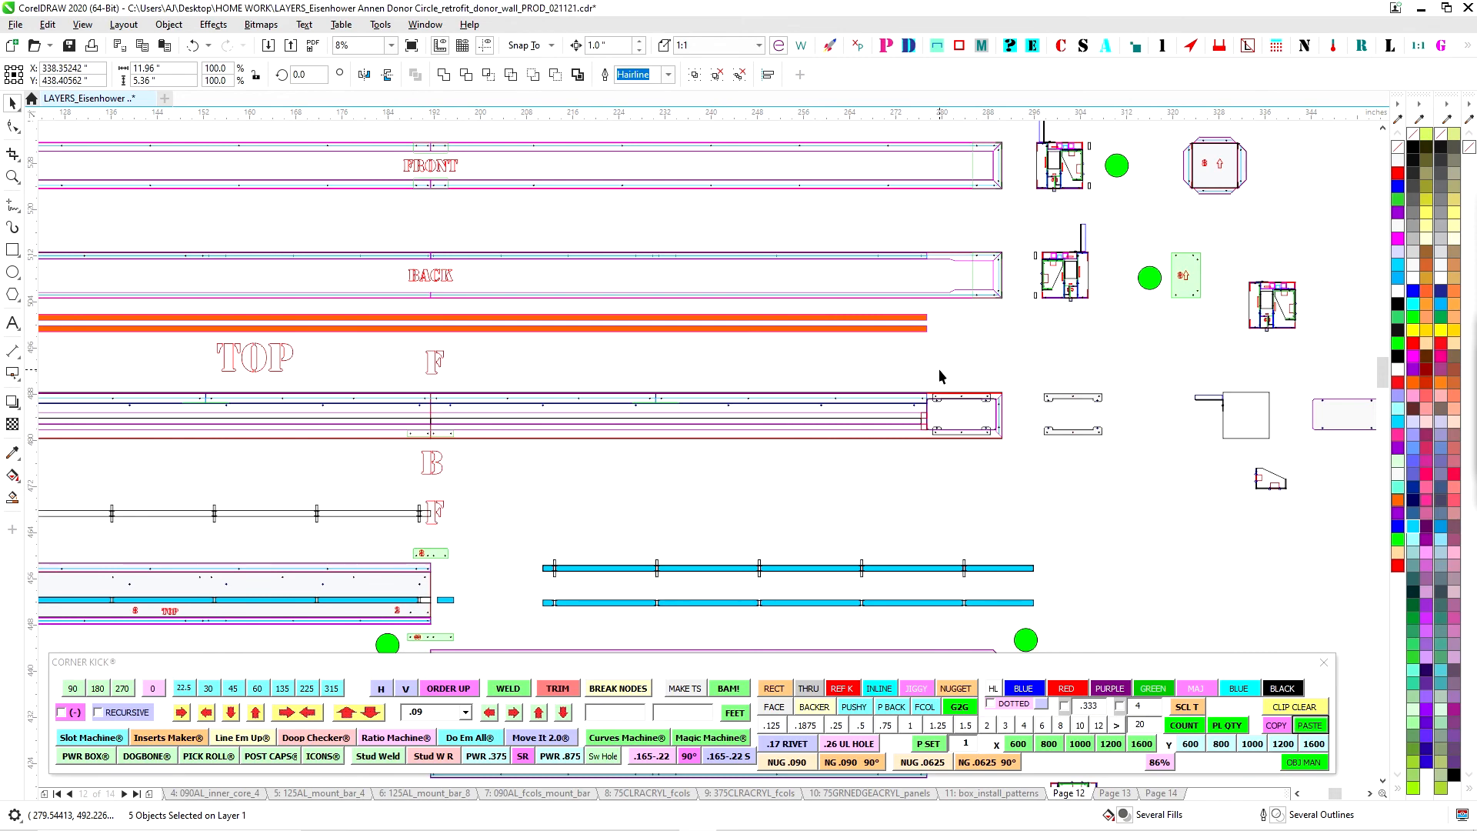
# Examine the Annenberg Health Sciences Building elevation beside the stacked production layers on Page 12, and clear the current selection
pyautogui.scroll(-4, 939, 379)
pyautogui.moveTo(952, 413); pyautogui.dragTo(804, 408)
pyautogui.scroll(-1, 804, 407)
pyautogui.scroll(1, 910, 469)
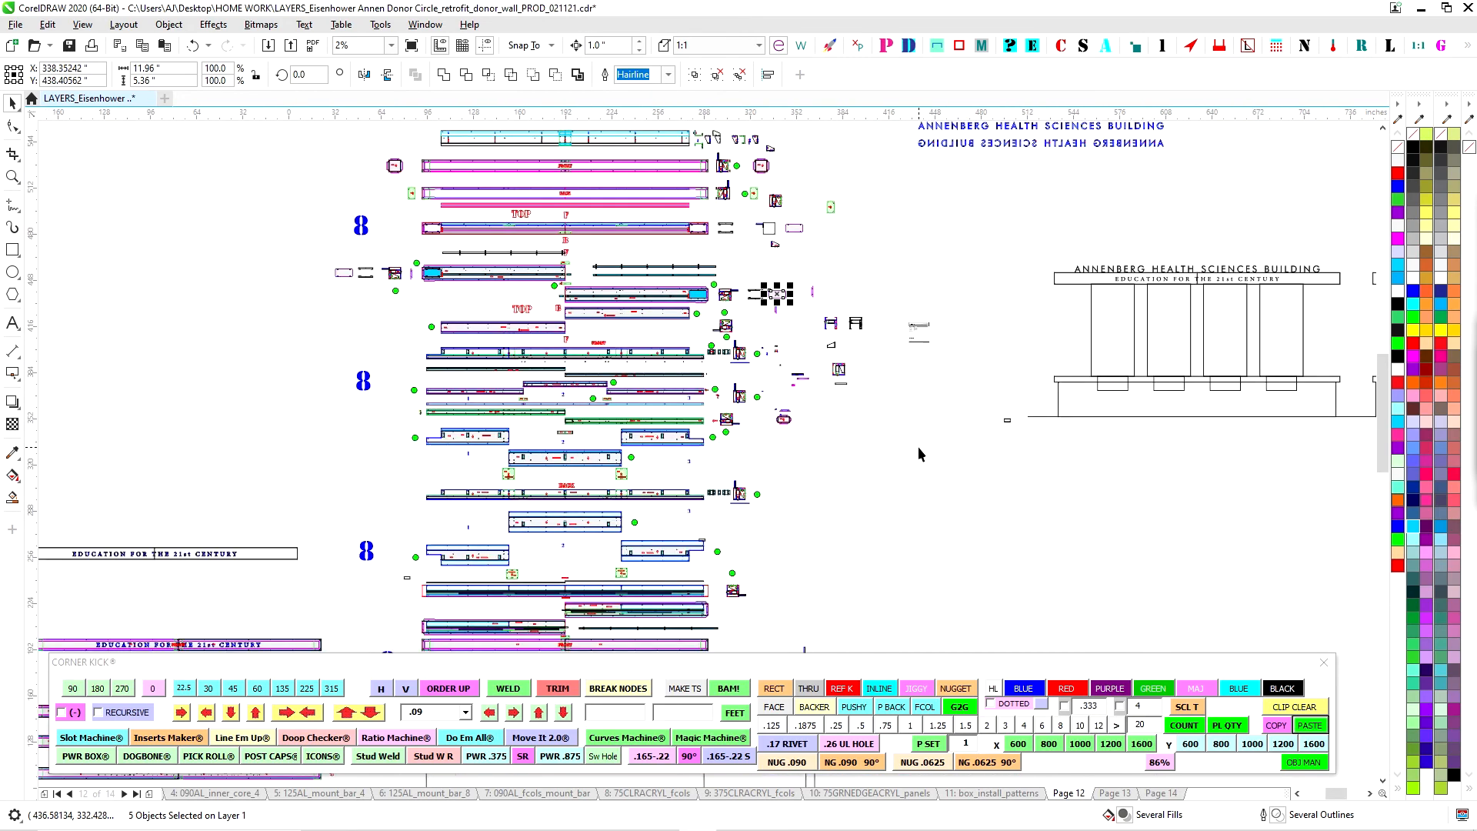
pyautogui.moveTo(1324, 260); pyautogui.dragTo(1090, 312)
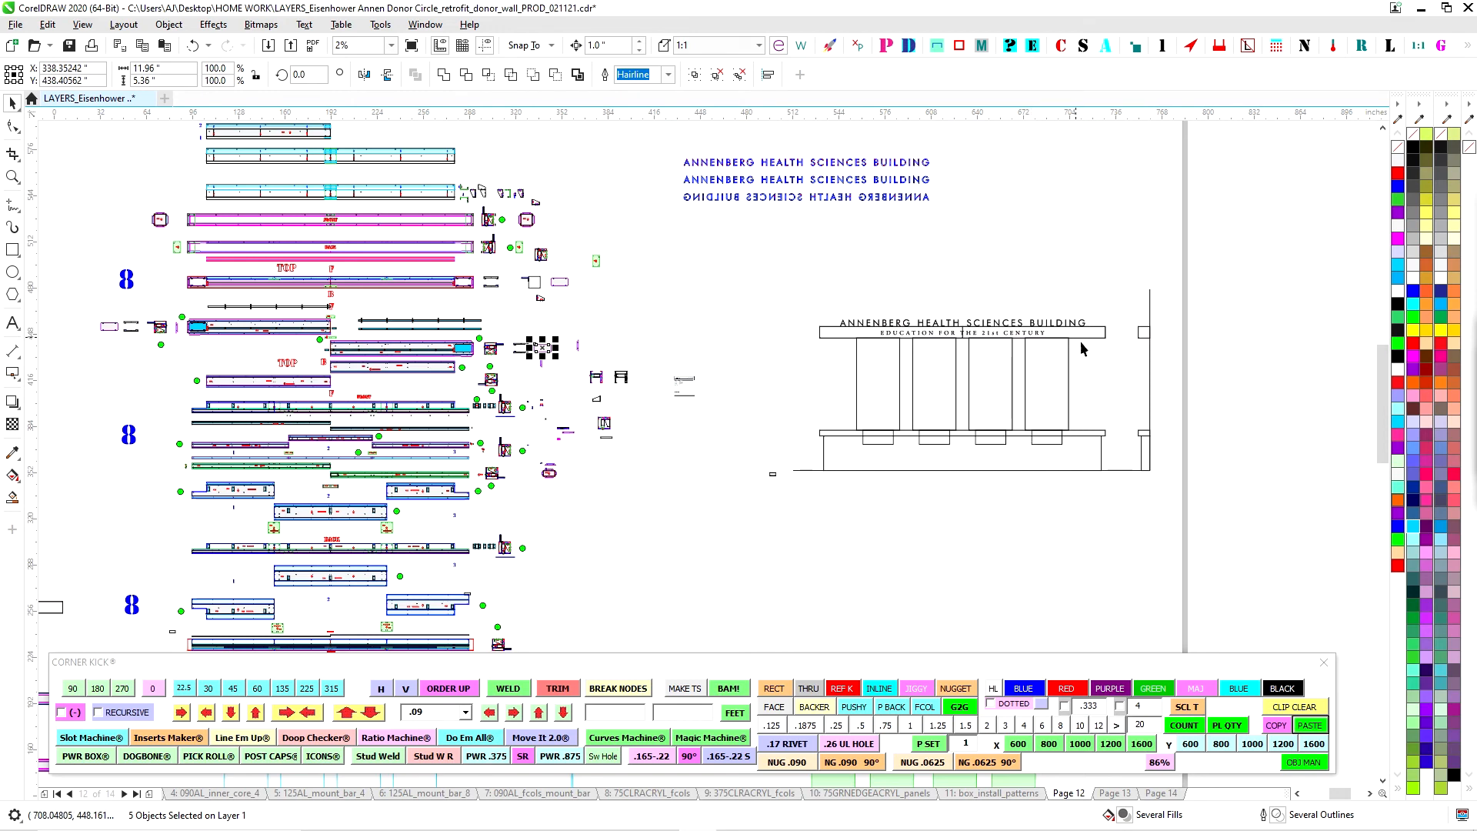
pyautogui.scroll(-2, 870, 359)
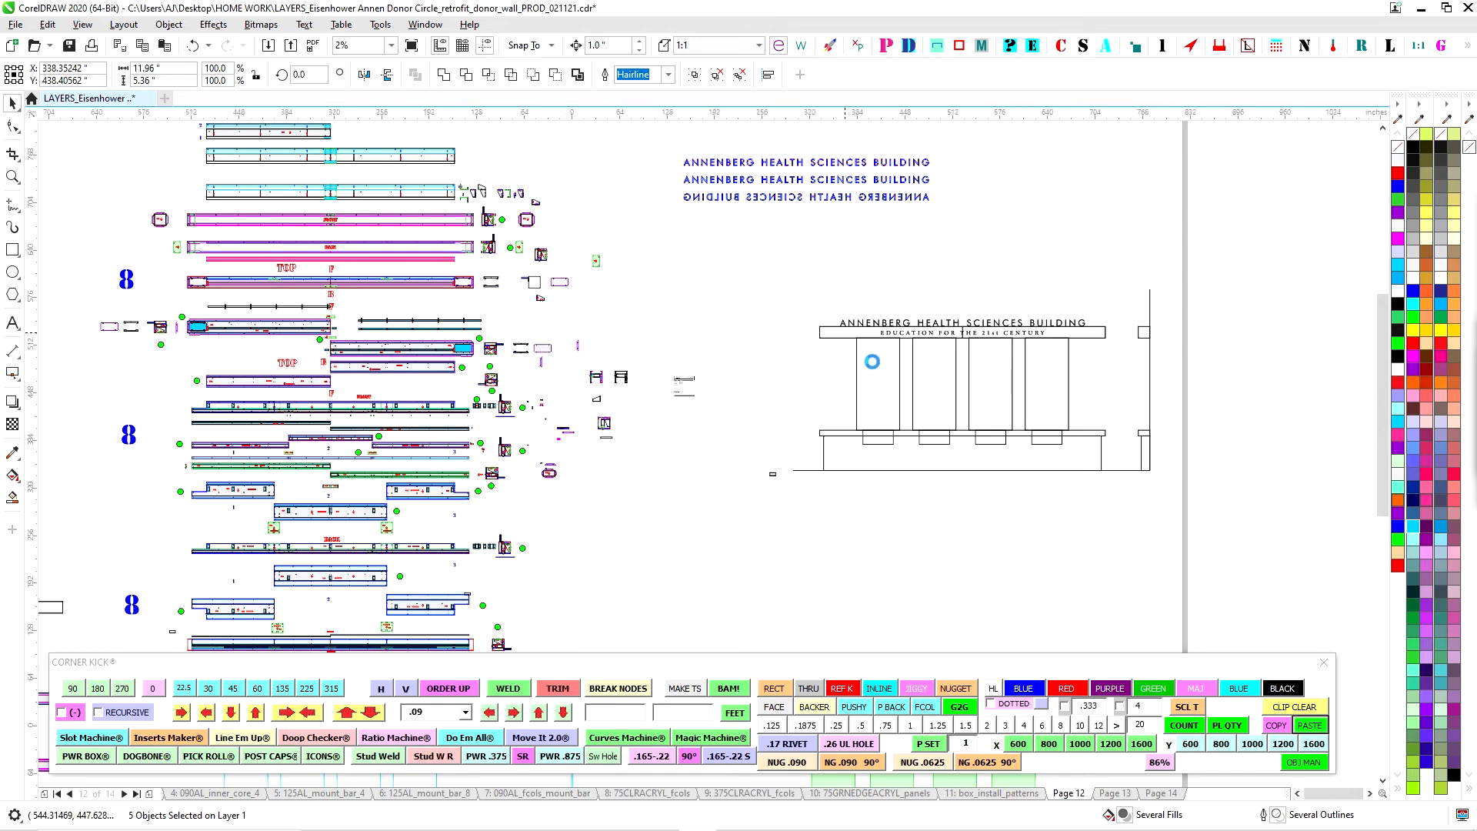
pyautogui.scroll(2, 683, 408)
pyautogui.moveTo(485, 468); pyautogui.dragTo(937, 431)
pyautogui.scroll(-1, 694, 306)
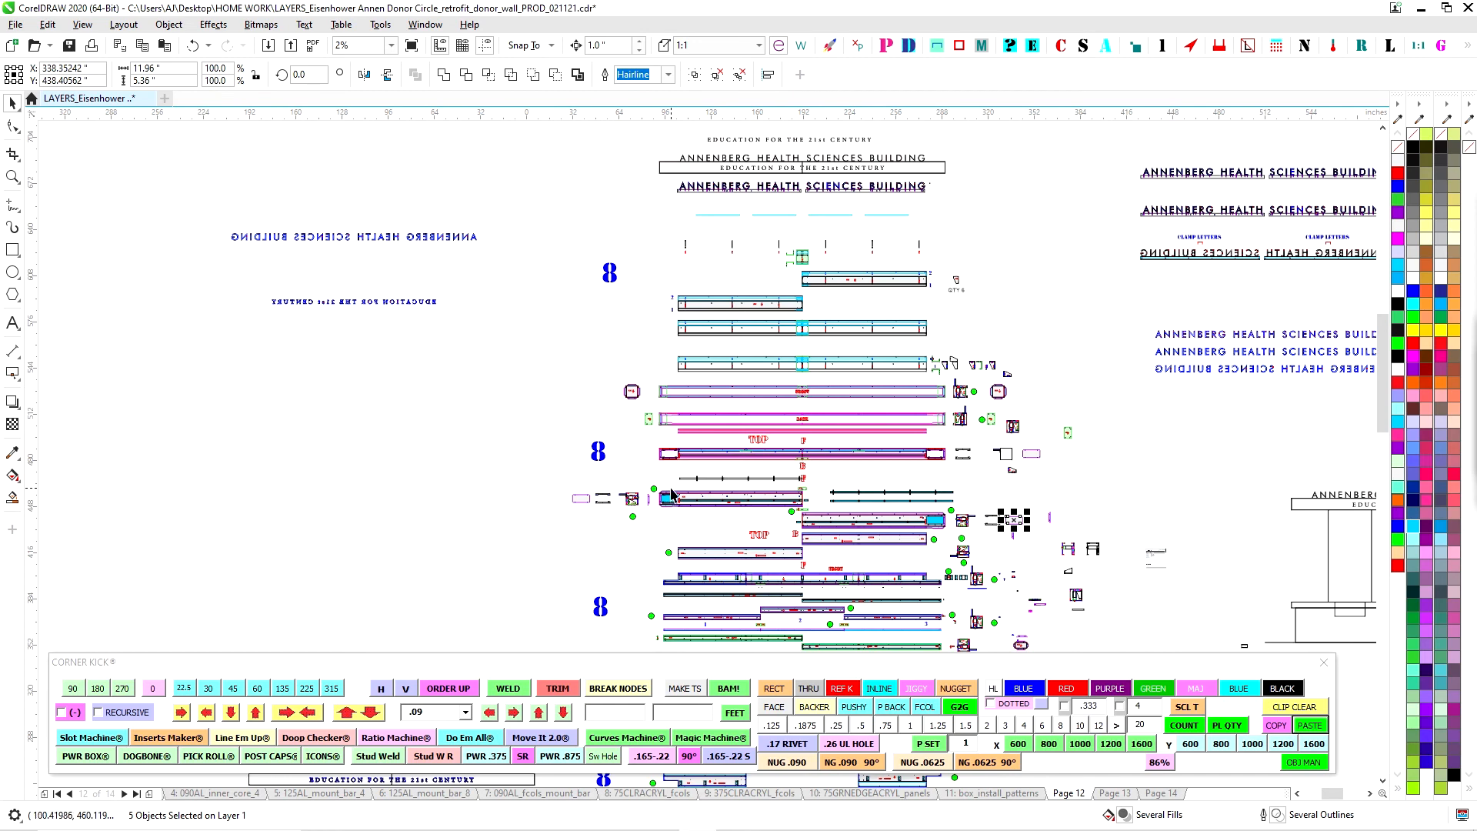
pyautogui.scroll(3, 671, 499)
pyautogui.scroll(-2, 930, 465)
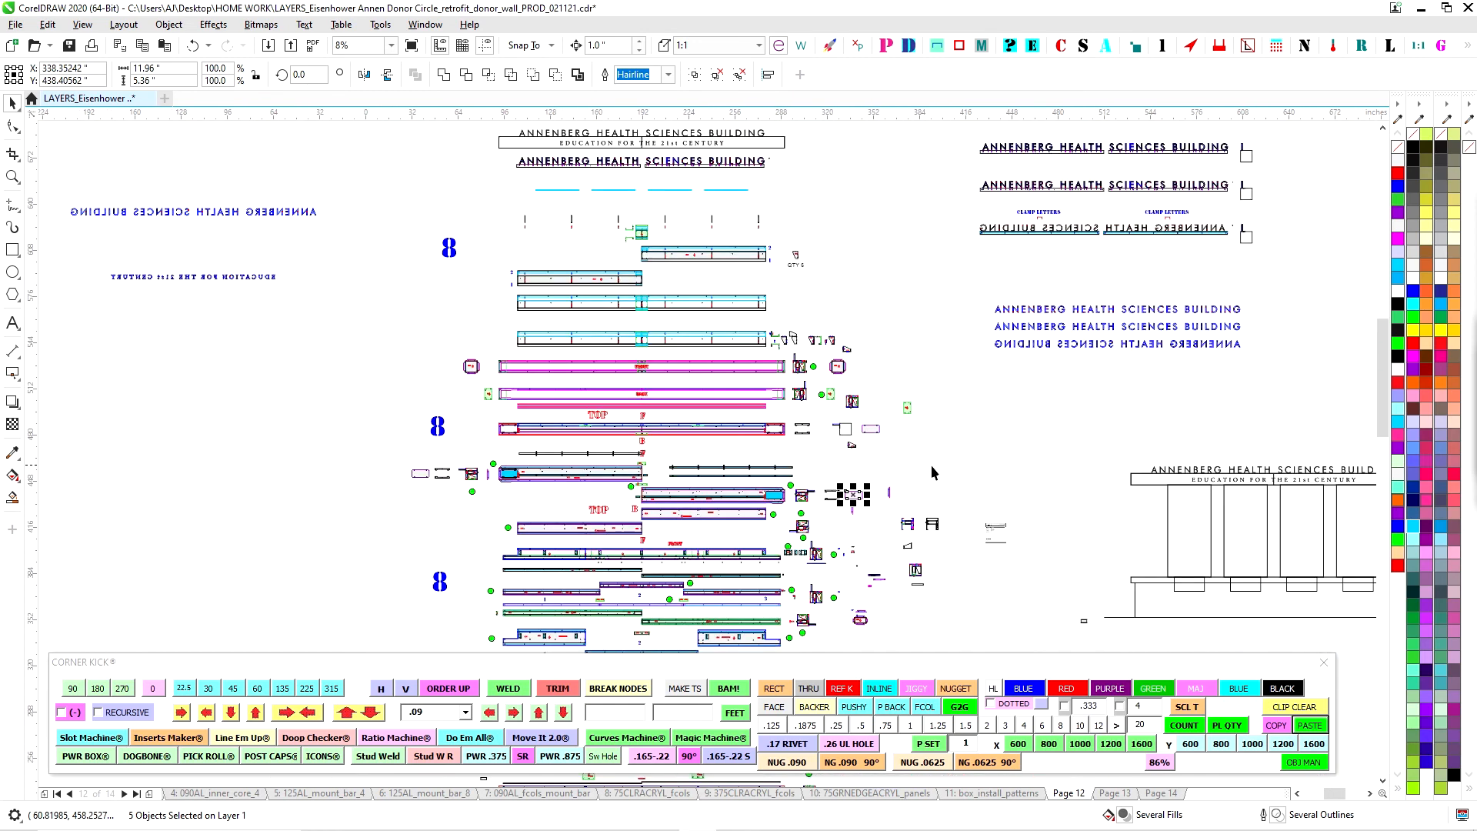
pyautogui.scroll(2, 802, 433)
pyautogui.click(829, 428)
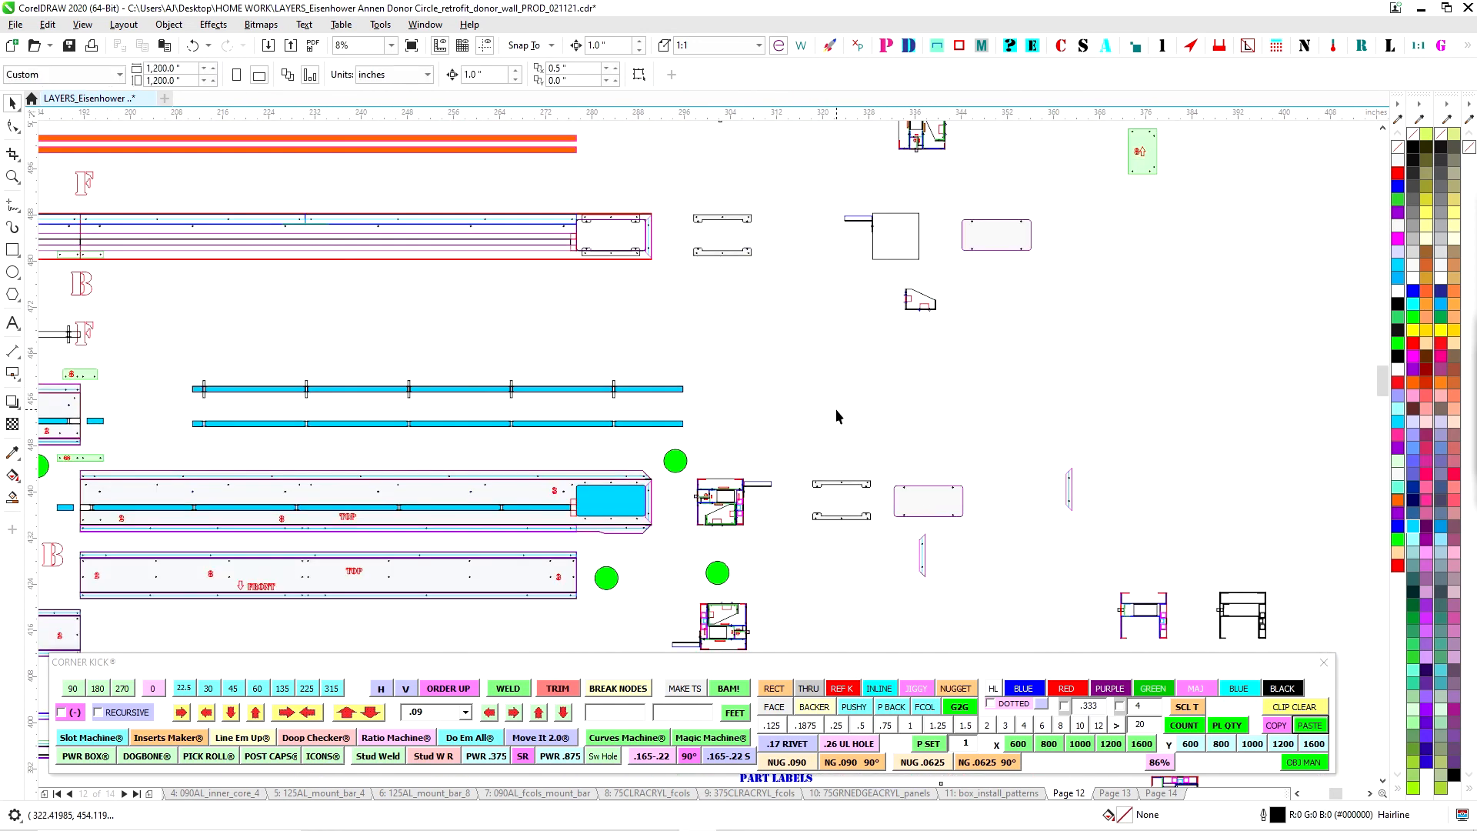
# Examine the blue access opening at the end of the TOP panel together with the adjacent section drawing and notched brackets
pyautogui.moveTo(847, 410); pyautogui.dragTo(951, 350)
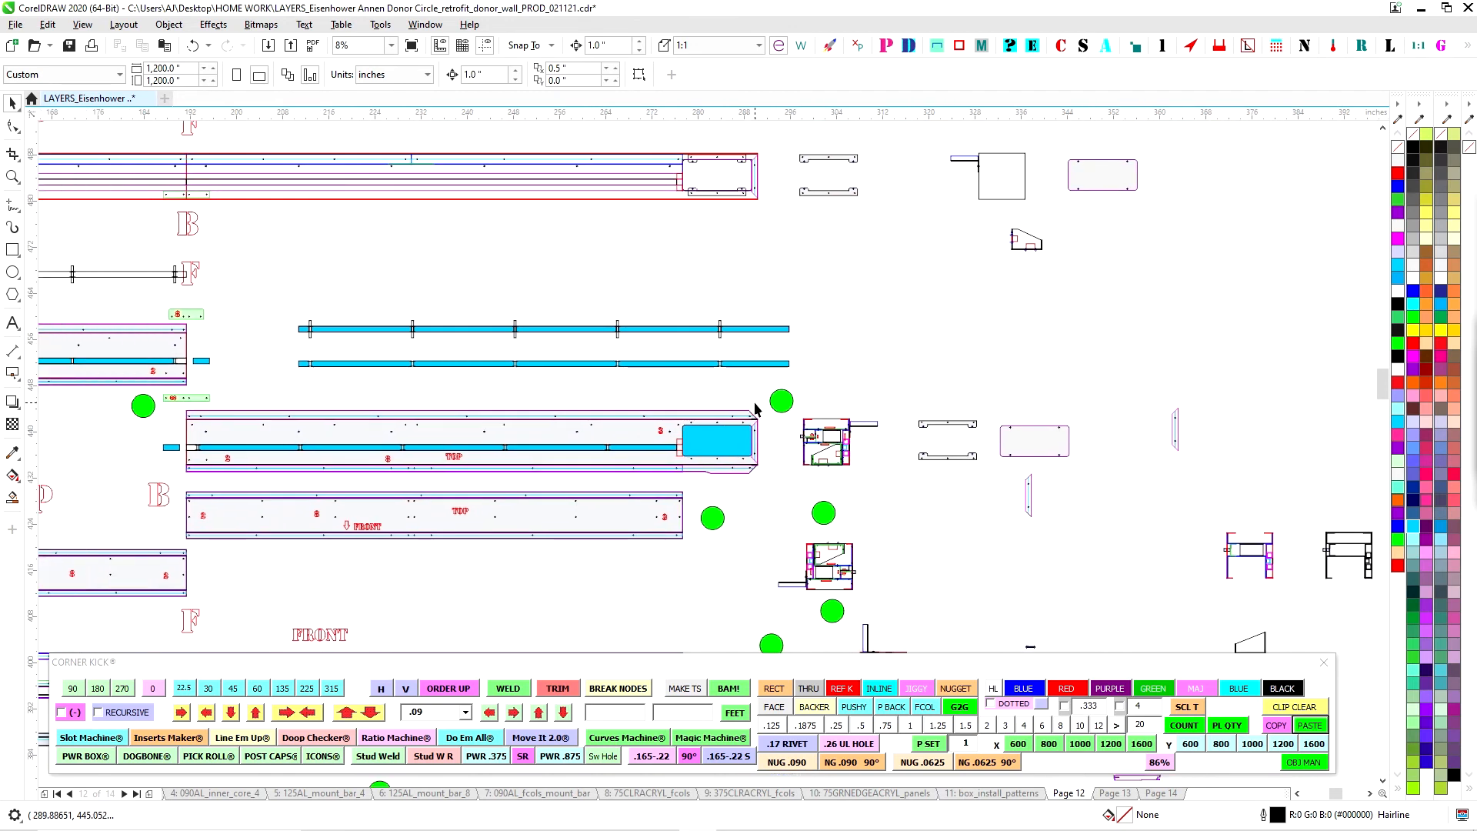
pyautogui.scroll(2, 737, 459)
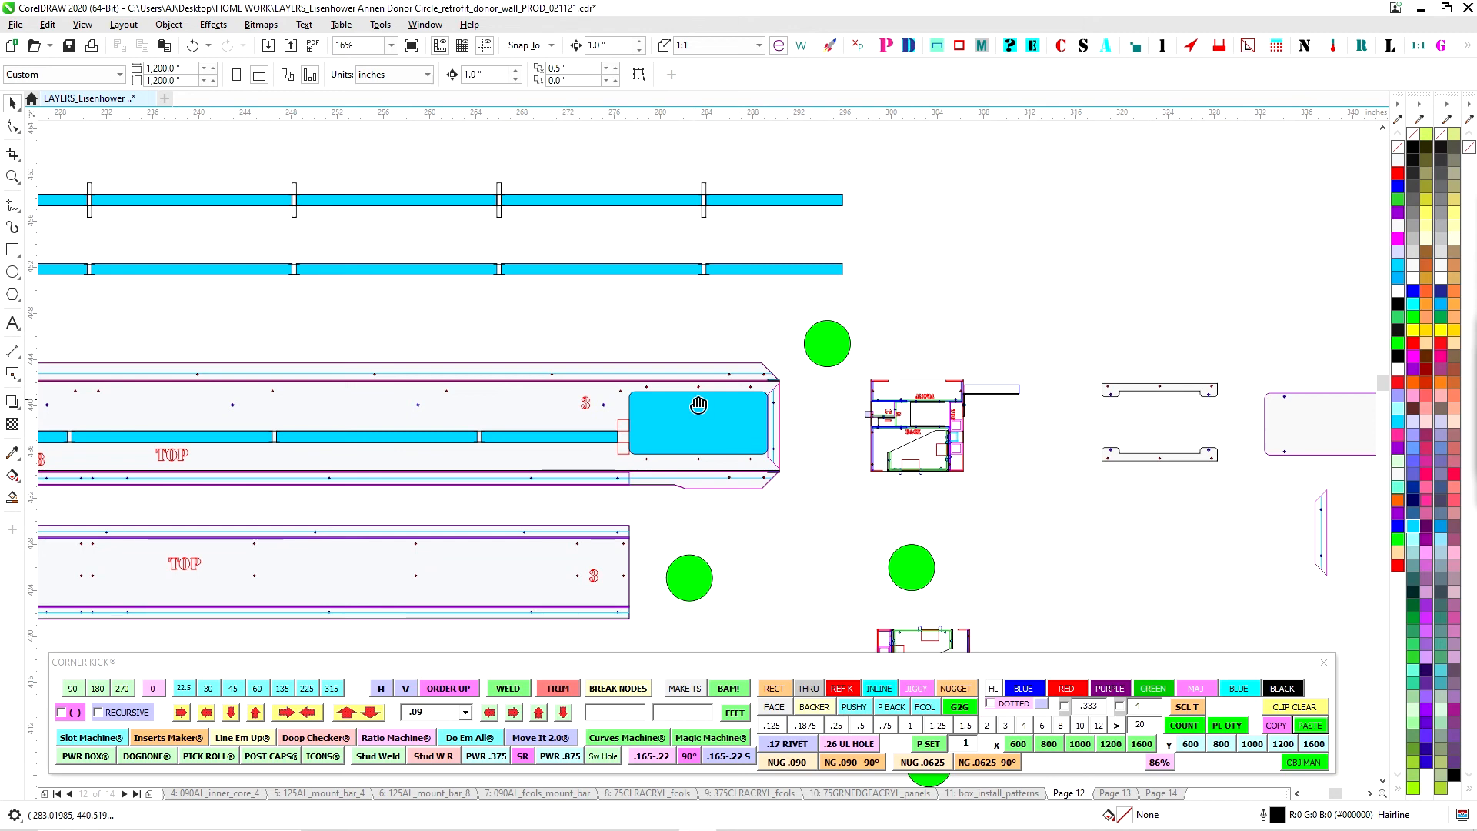
pyautogui.moveTo(698, 404); pyautogui.dragTo(620, 330)
pyautogui.scroll(2, 574, 379)
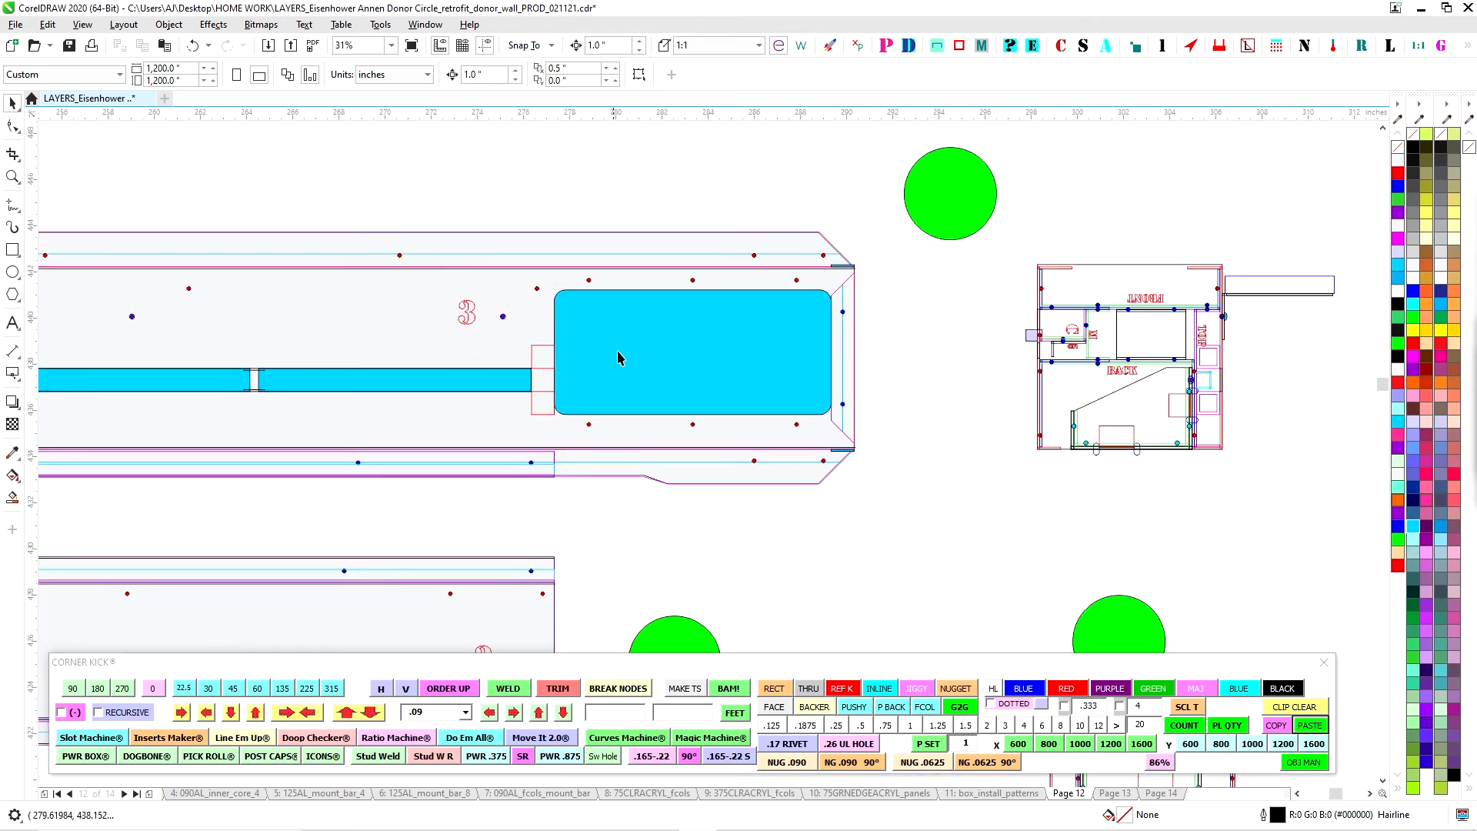
pyautogui.moveTo(1014, 429); pyautogui.dragTo(763, 386)
pyautogui.scroll(-2, 773, 423)
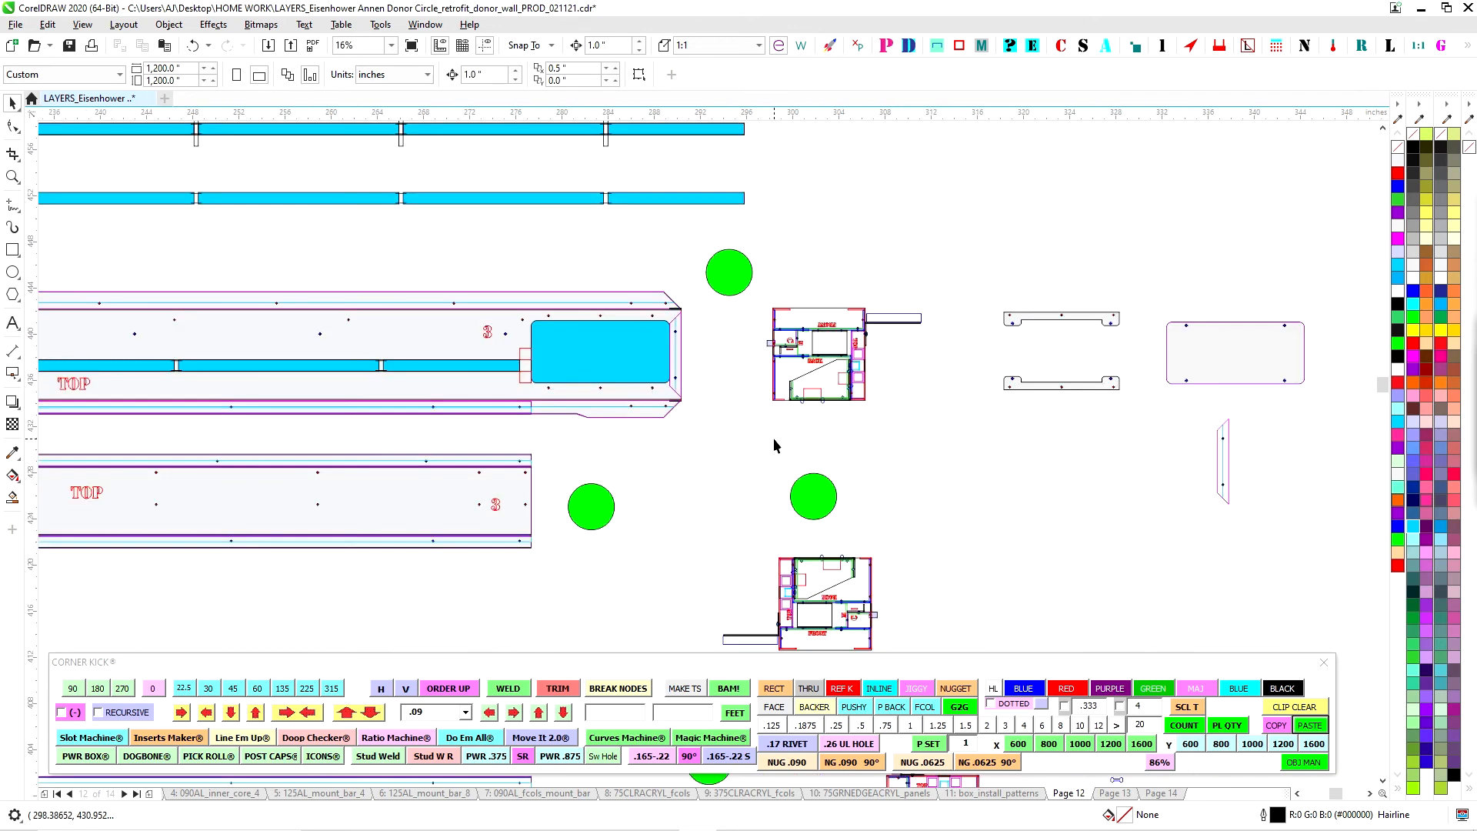
# Compare the TOP panel's access opening with the notched end of the FRONT panel, checking the section drawings beside them
pyautogui.moveTo(787, 545); pyautogui.dragTo(840, 423)
pyautogui.scroll(1, 728, 470)
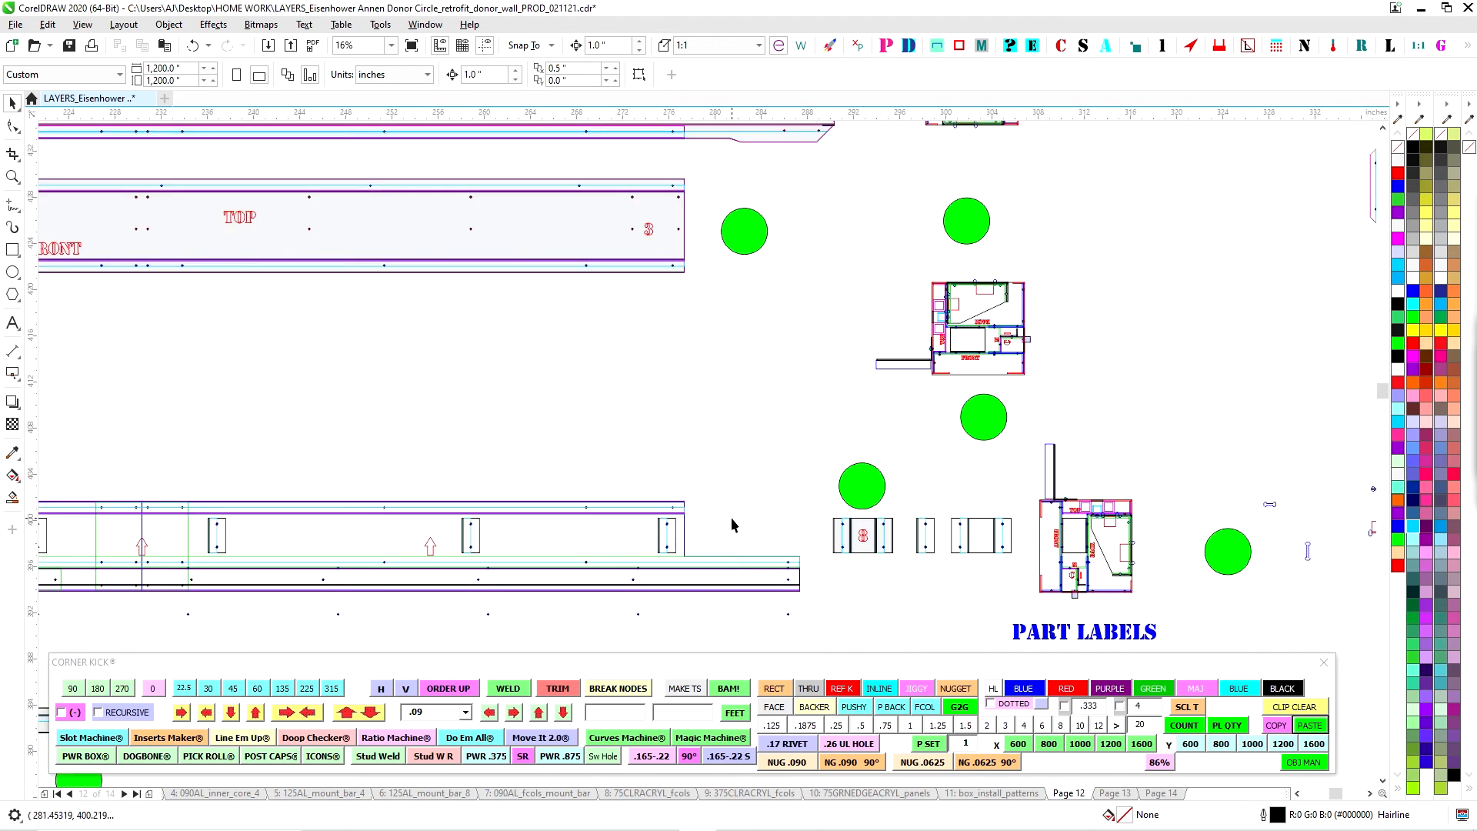
pyautogui.scroll(2, 731, 519)
pyautogui.scroll(-2, 733, 560)
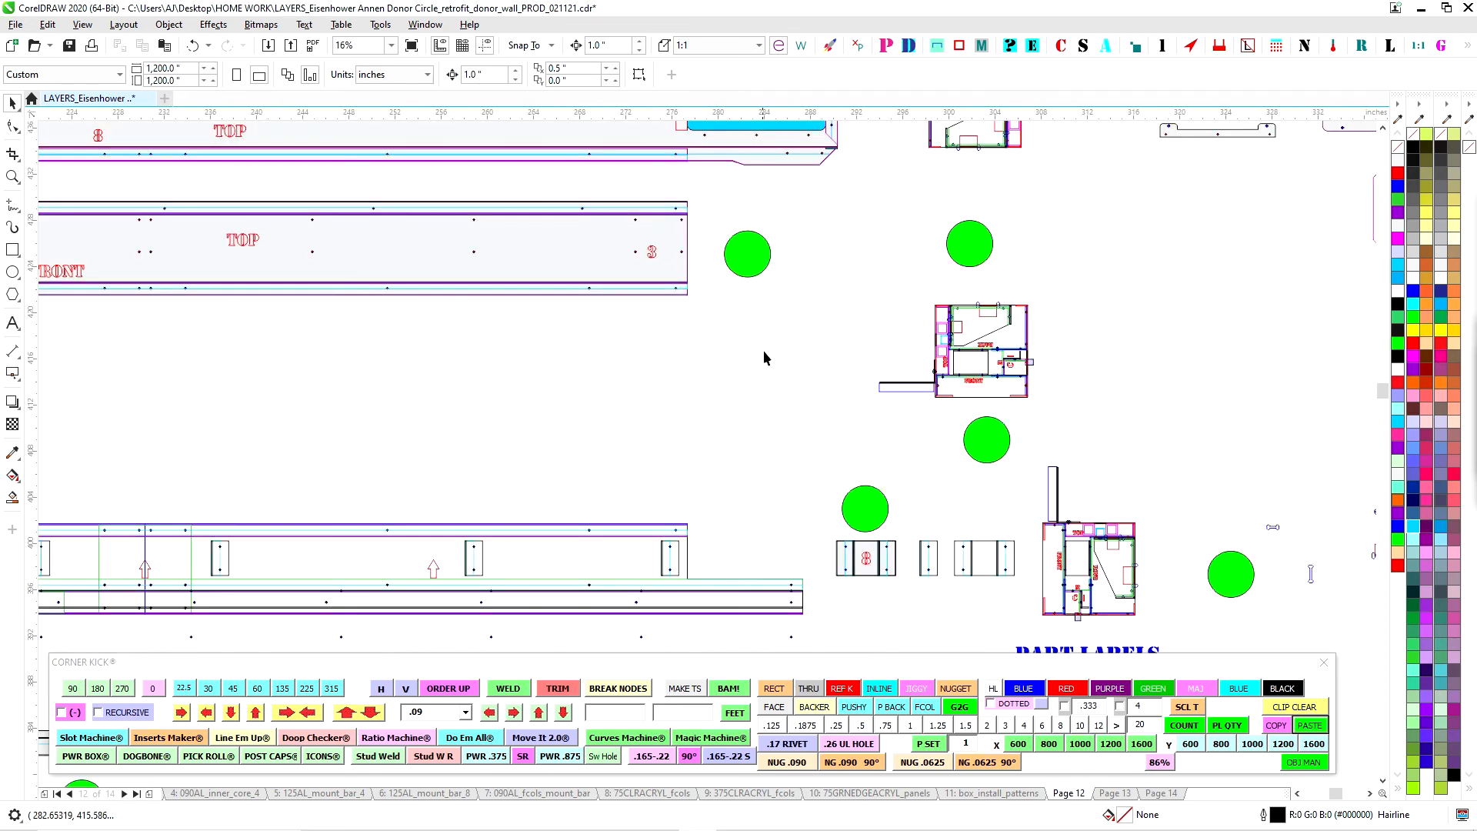
pyautogui.moveTo(763, 349); pyautogui.dragTo(790, 482)
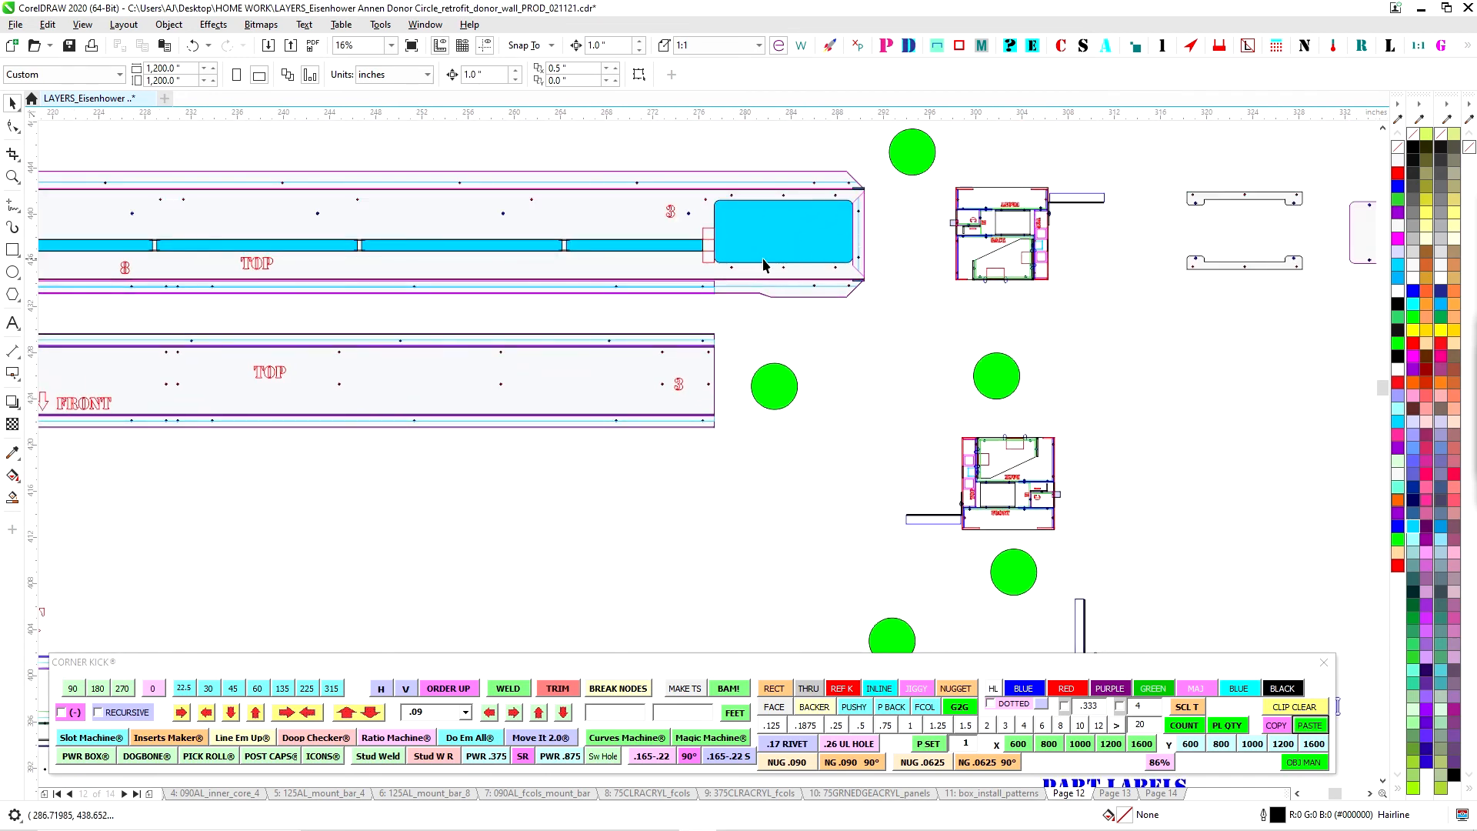
pyautogui.scroll(-1, 773, 286)
pyautogui.moveTo(775, 502); pyautogui.dragTo(773, 431)
pyautogui.scroll(1, 756, 409)
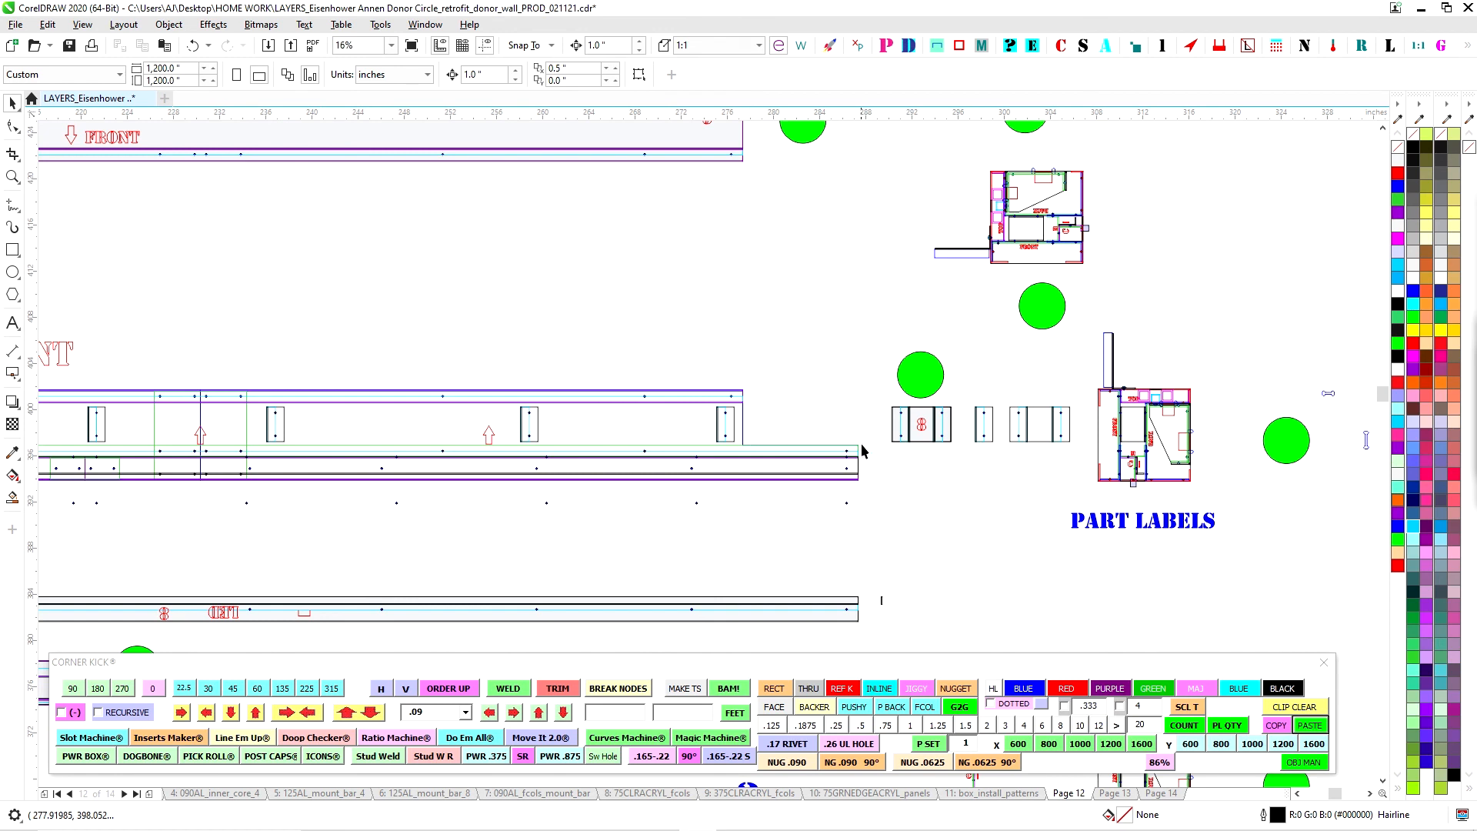
# Draw a rectangle of about 10 by 4.79 inches in the notch at the FRONT panel's end to check its size, and delete it
pyautogui.scroll(2, 792, 416)
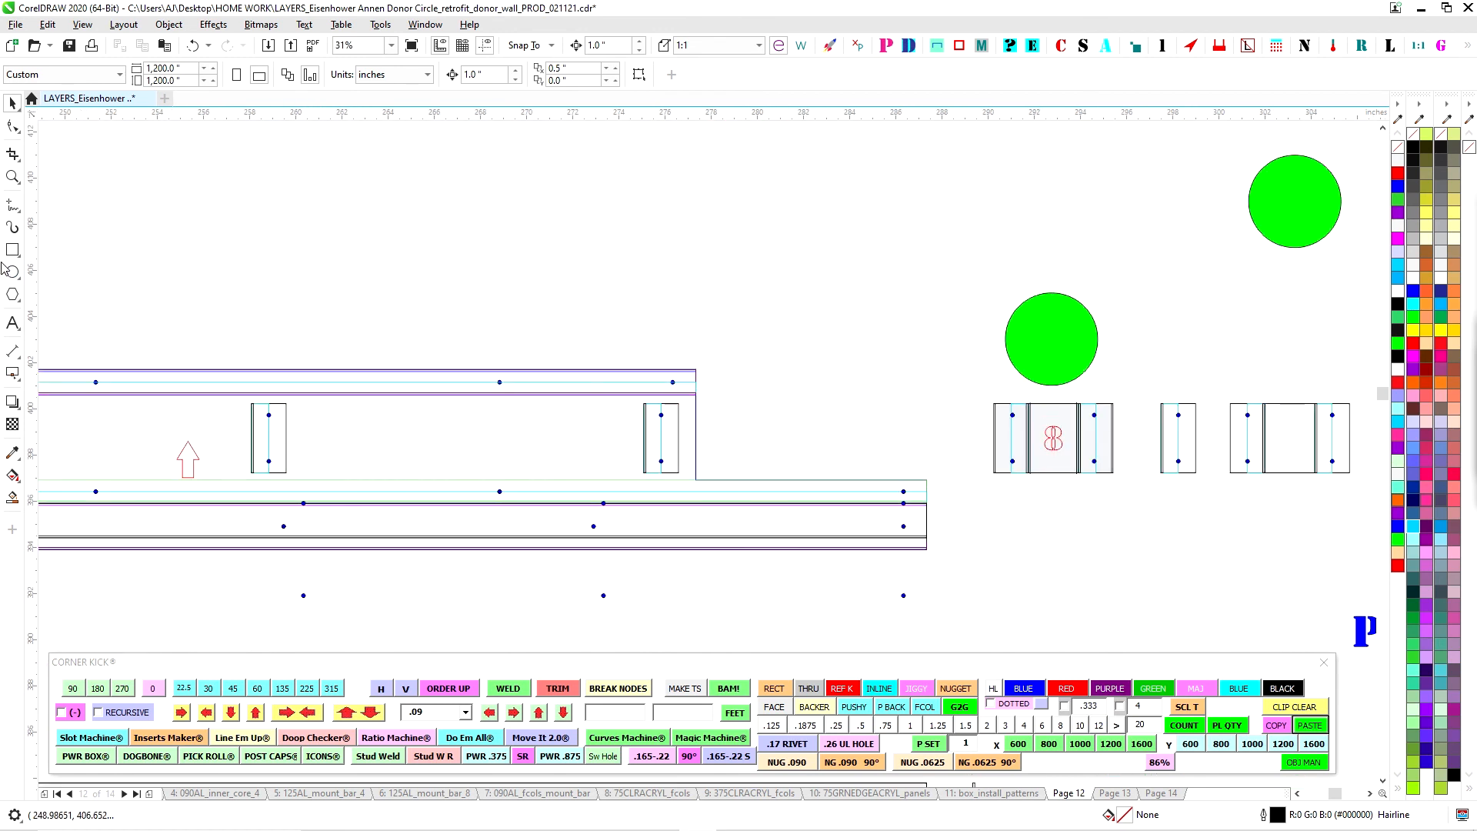
pyautogui.moveTo(969, 472); pyautogui.dragTo(927, 480)
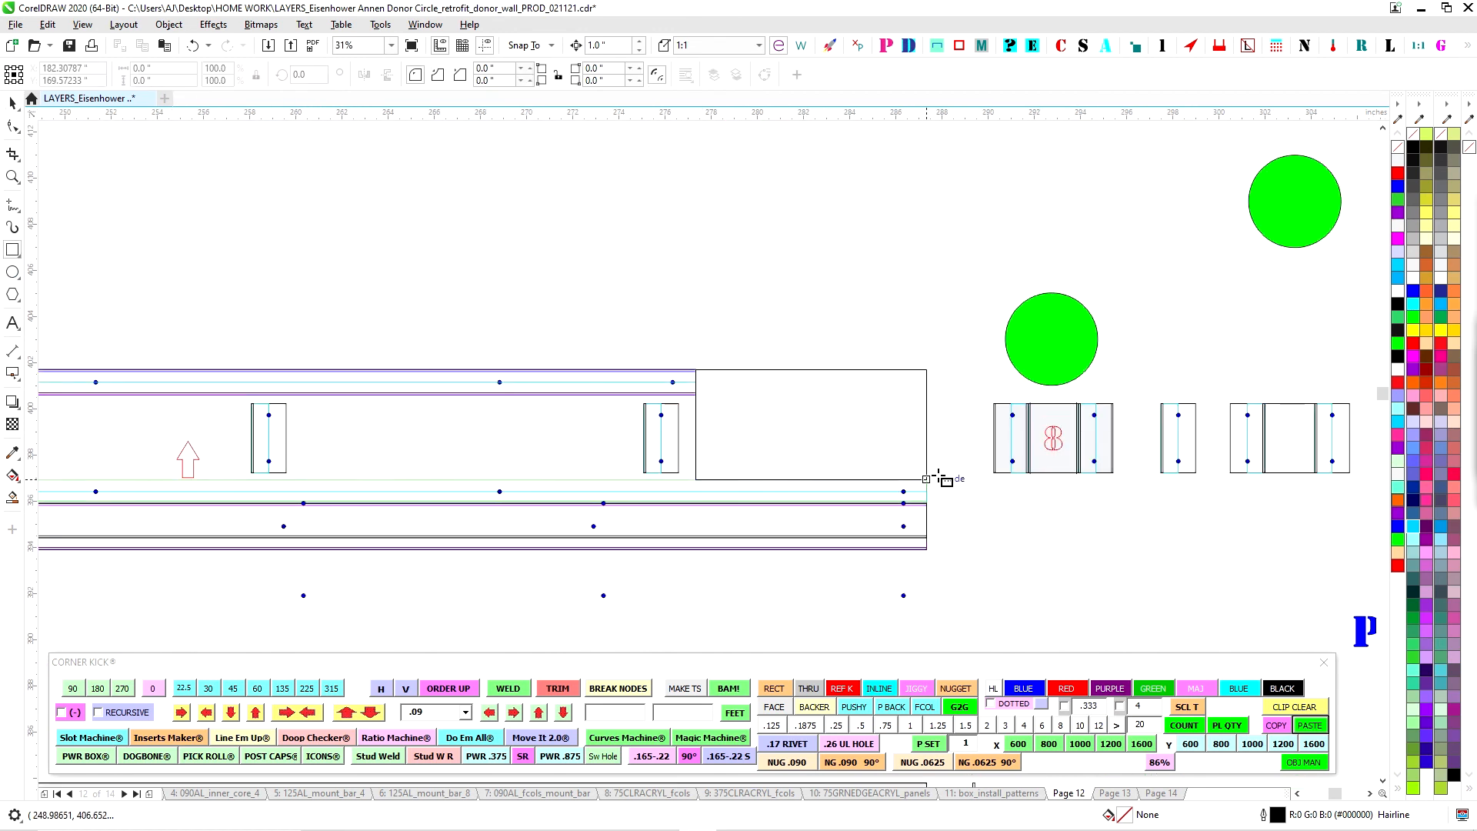
pyautogui.click(155, 81)
pyautogui.write('4.79')
pyautogui.press('Return')
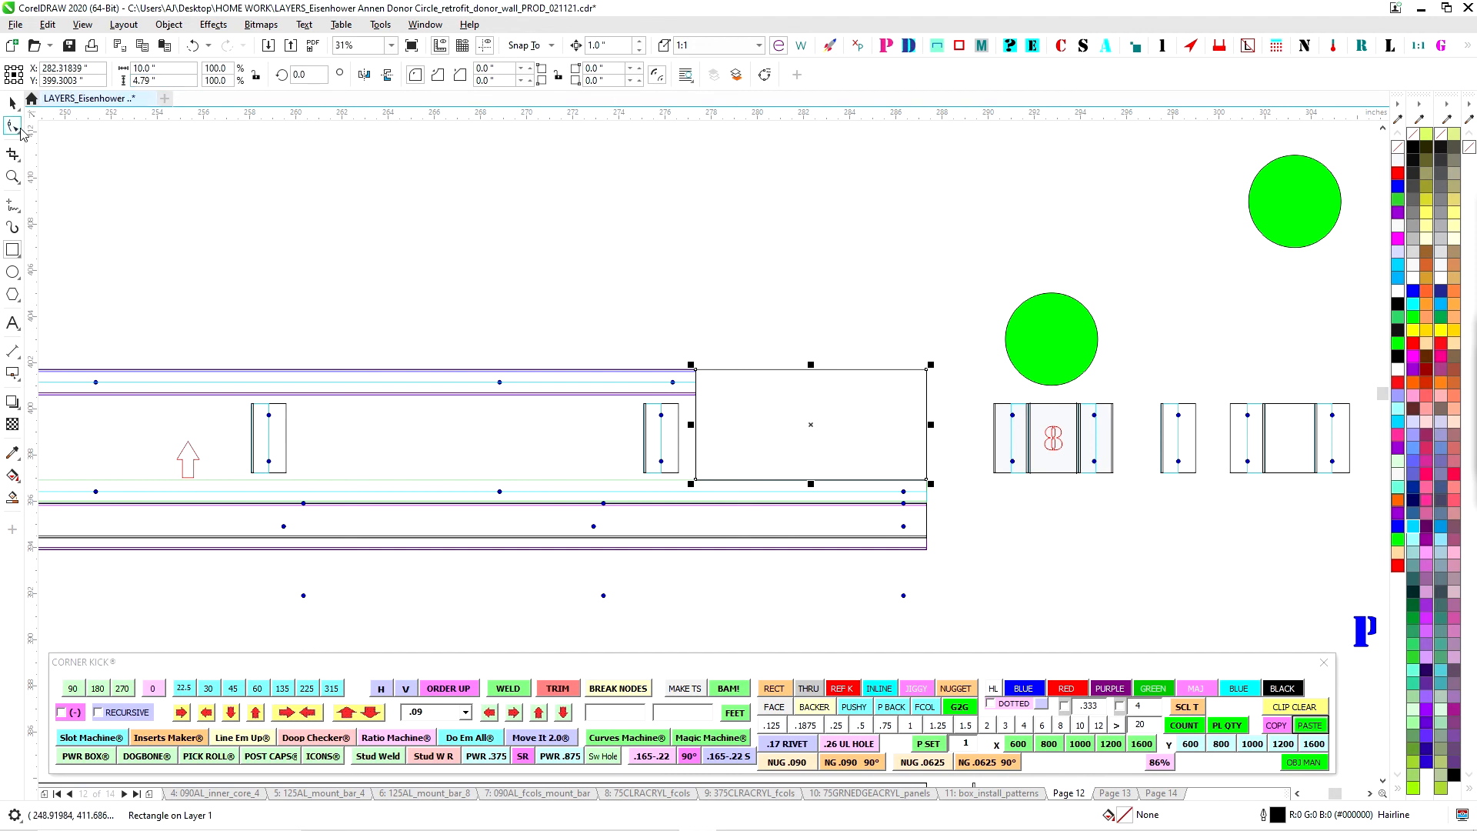
pyautogui.click(11, 104)
pyautogui.press('Delete')
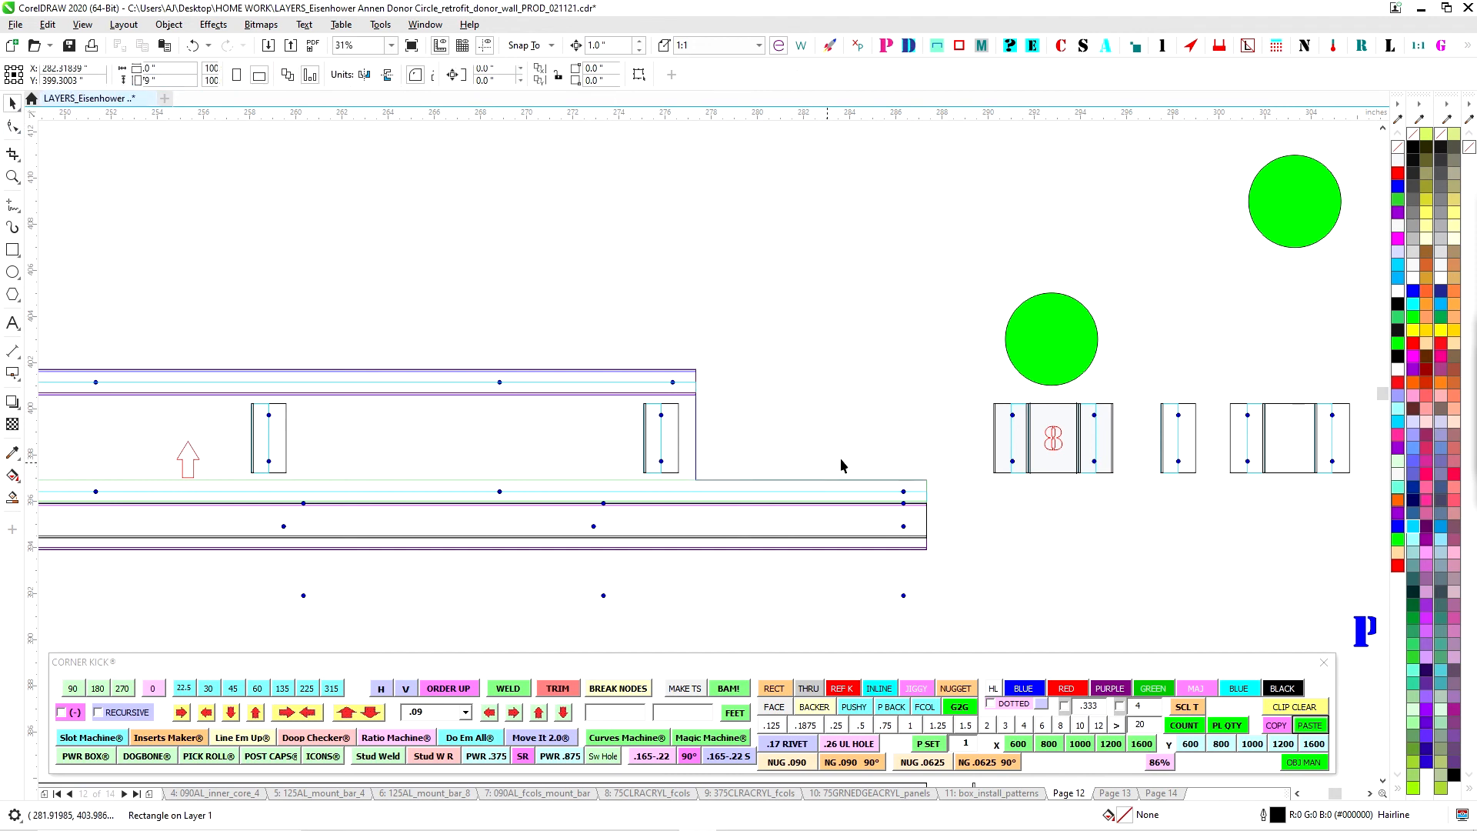
# Compare the FRONT panel's notch with the blue access opening and the end of the TOP panels above it
pyautogui.moveTo(776, 411); pyautogui.dragTo(676, 345)
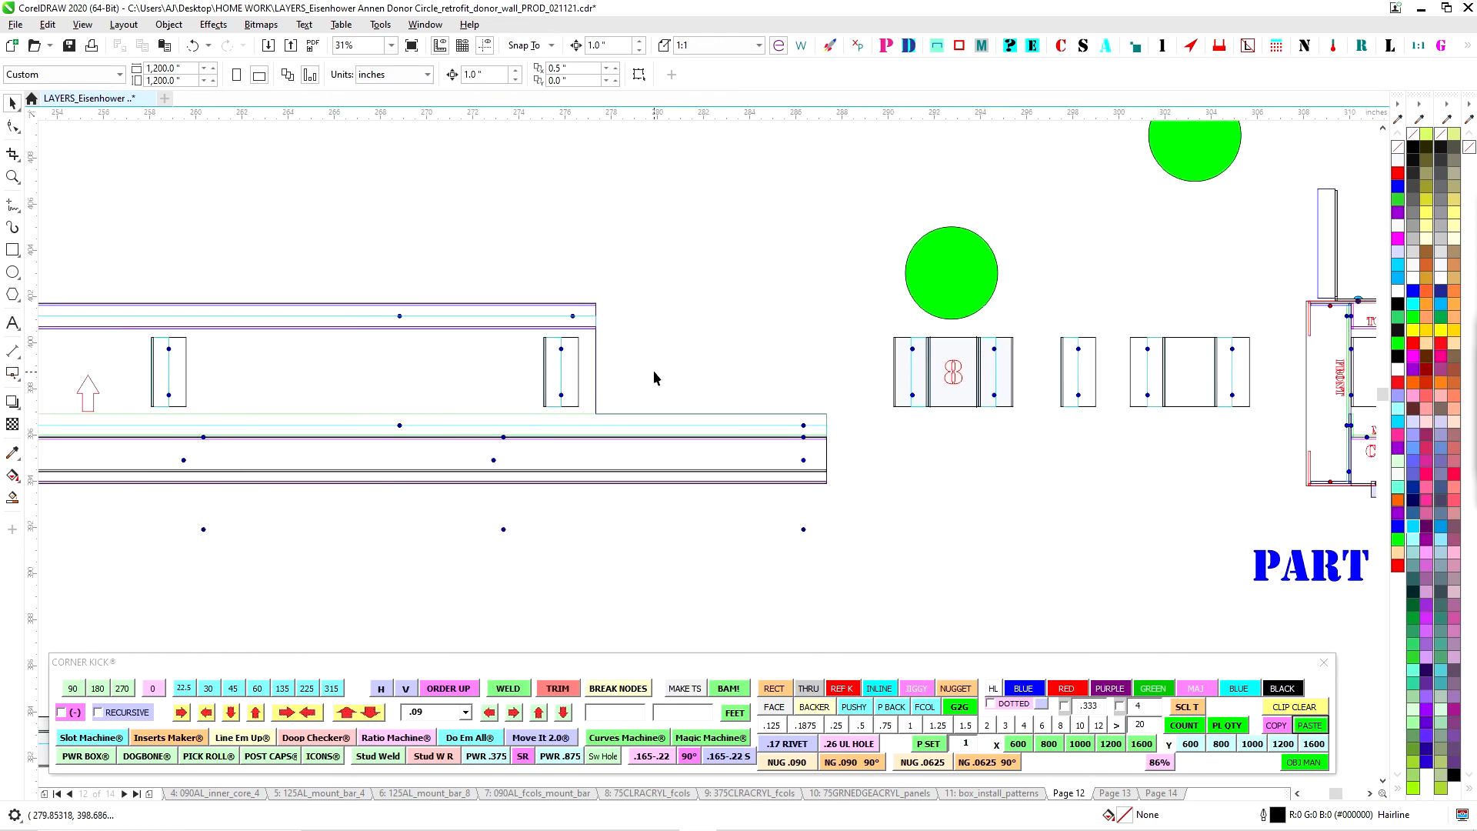
pyautogui.scroll(-3, 800, 353)
pyautogui.moveTo(575, 382); pyautogui.dragTo(624, 438)
pyautogui.moveTo(626, 326); pyautogui.dragTo(708, 495)
pyautogui.moveTo(711, 281); pyautogui.dragTo(713, 370)
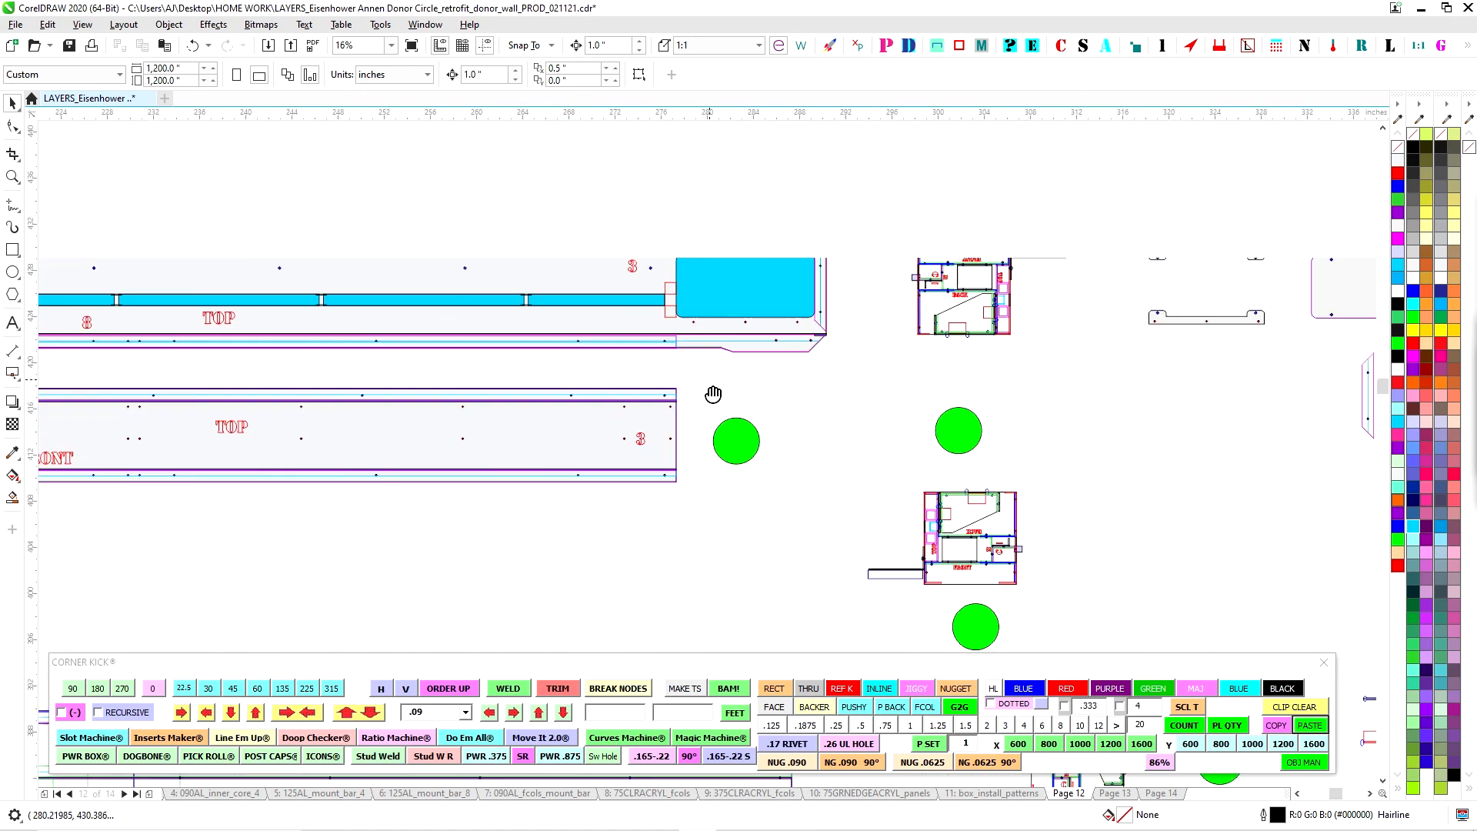
pyautogui.scroll(2, 713, 371)
pyautogui.scroll(-2, 713, 304)
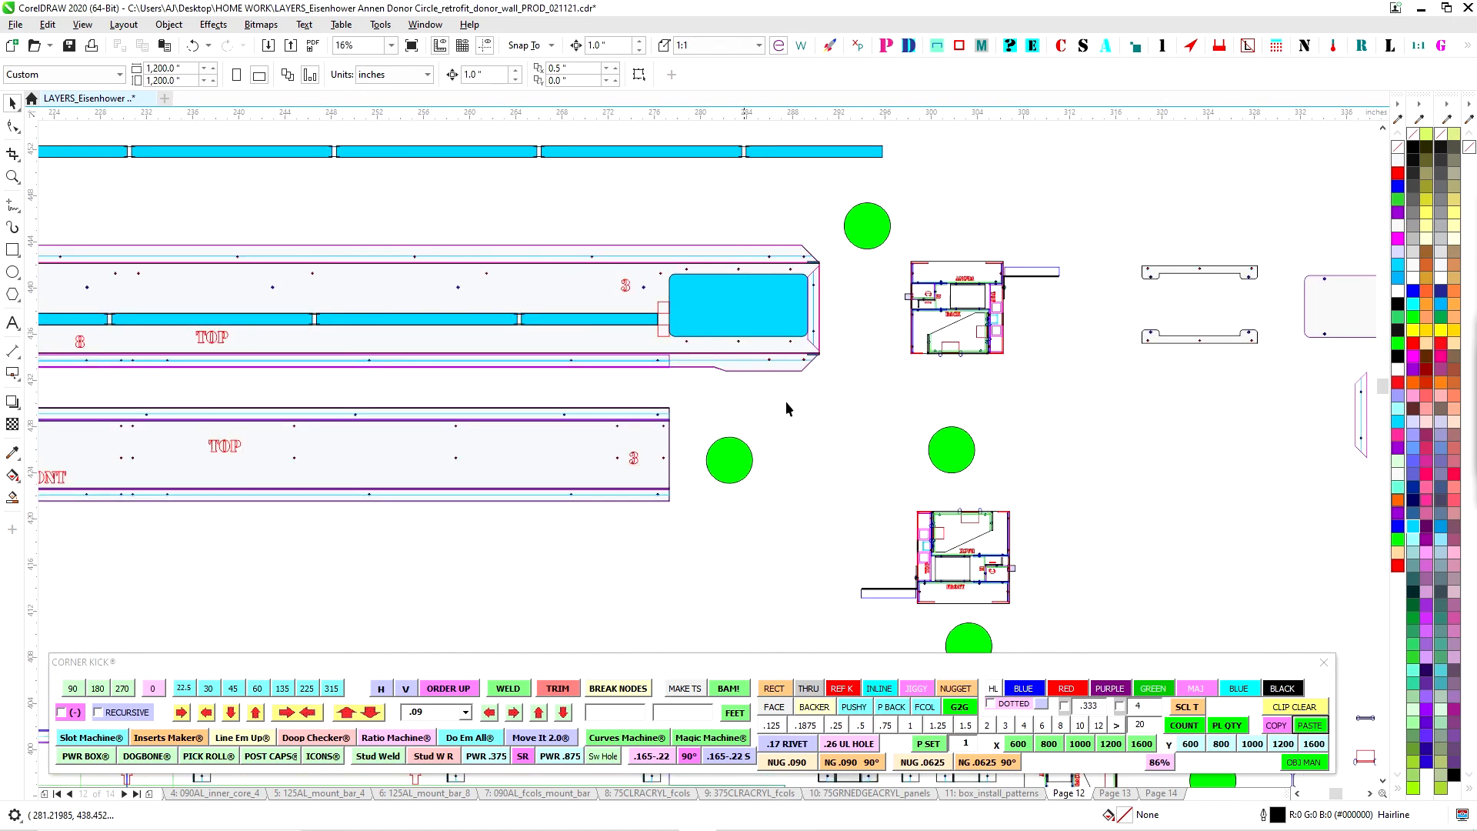
pyautogui.moveTo(820, 473); pyautogui.dragTo(806, 385)
pyautogui.moveTo(750, 493); pyautogui.dragTo(794, 389)
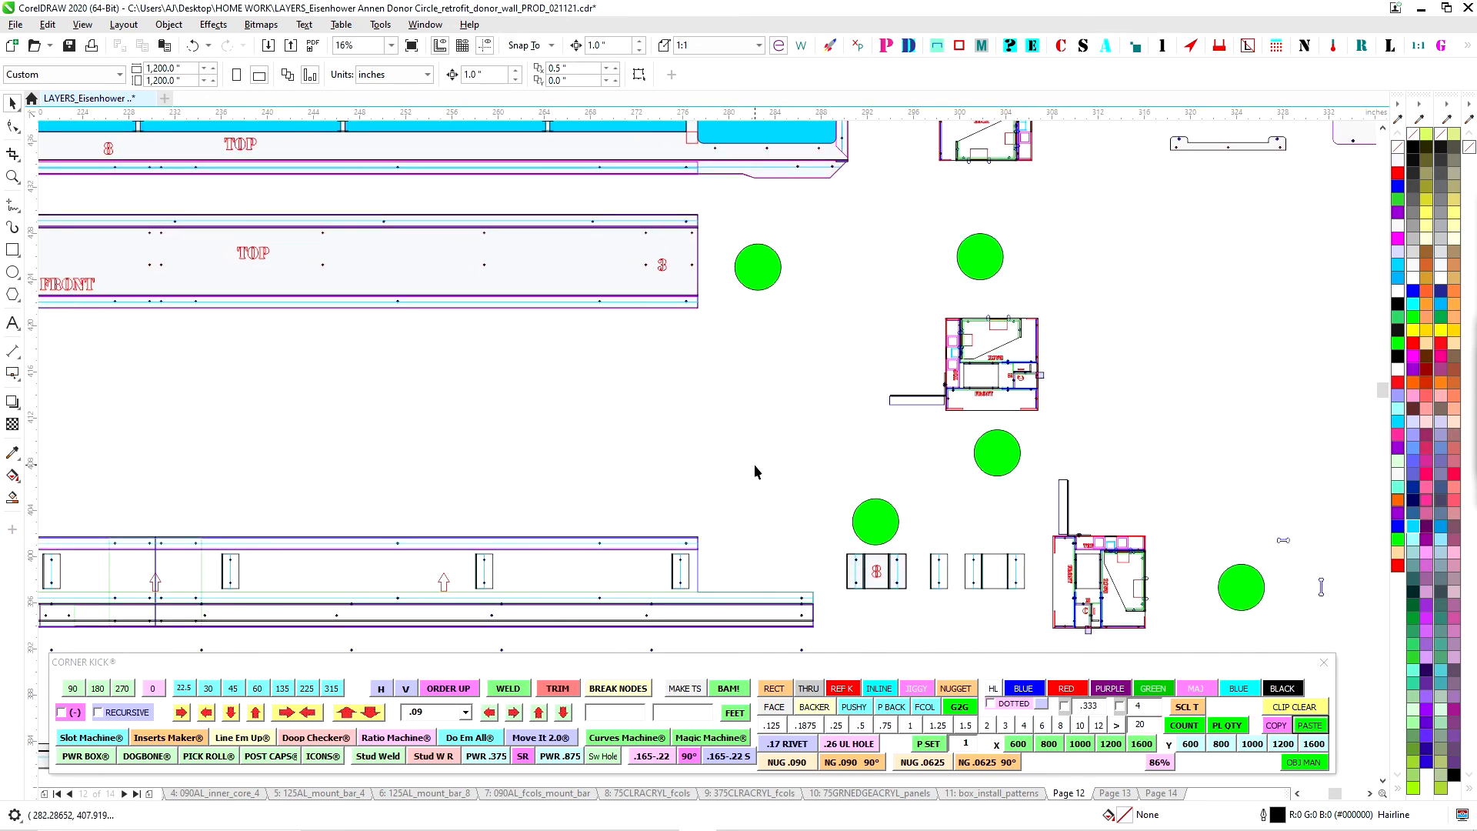
pyautogui.scroll(1, 753, 464)
pyautogui.scroll(2, 877, 392)
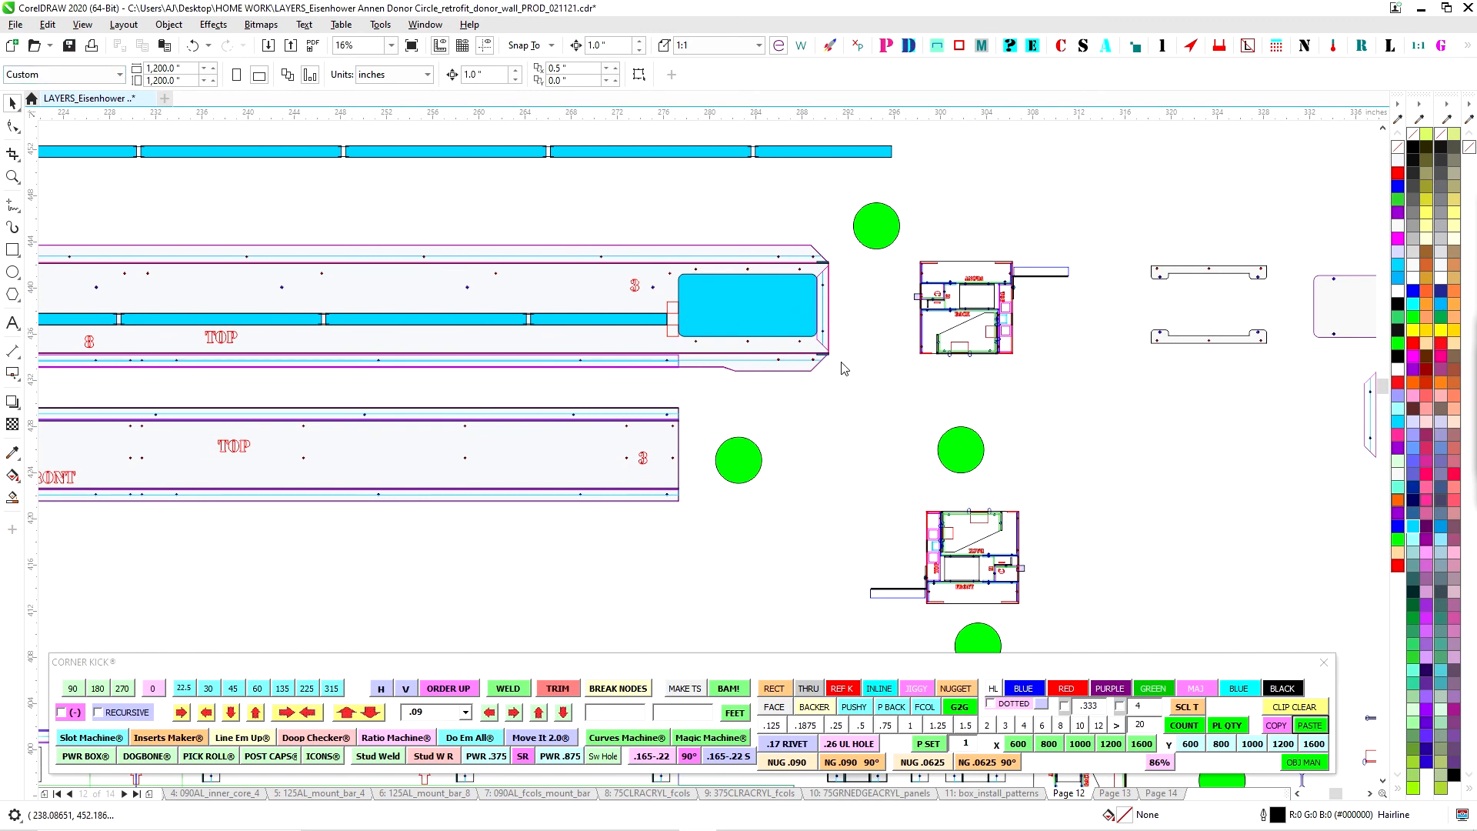
# Save the document and review the stacked TOP, FRONT and BACK layers of the 8 wall on Page 12
pyautogui.hotkey('ctrl', 's')
pyautogui.scroll(-4, 819, 395)
pyautogui.scroll(-1, 846, 332)
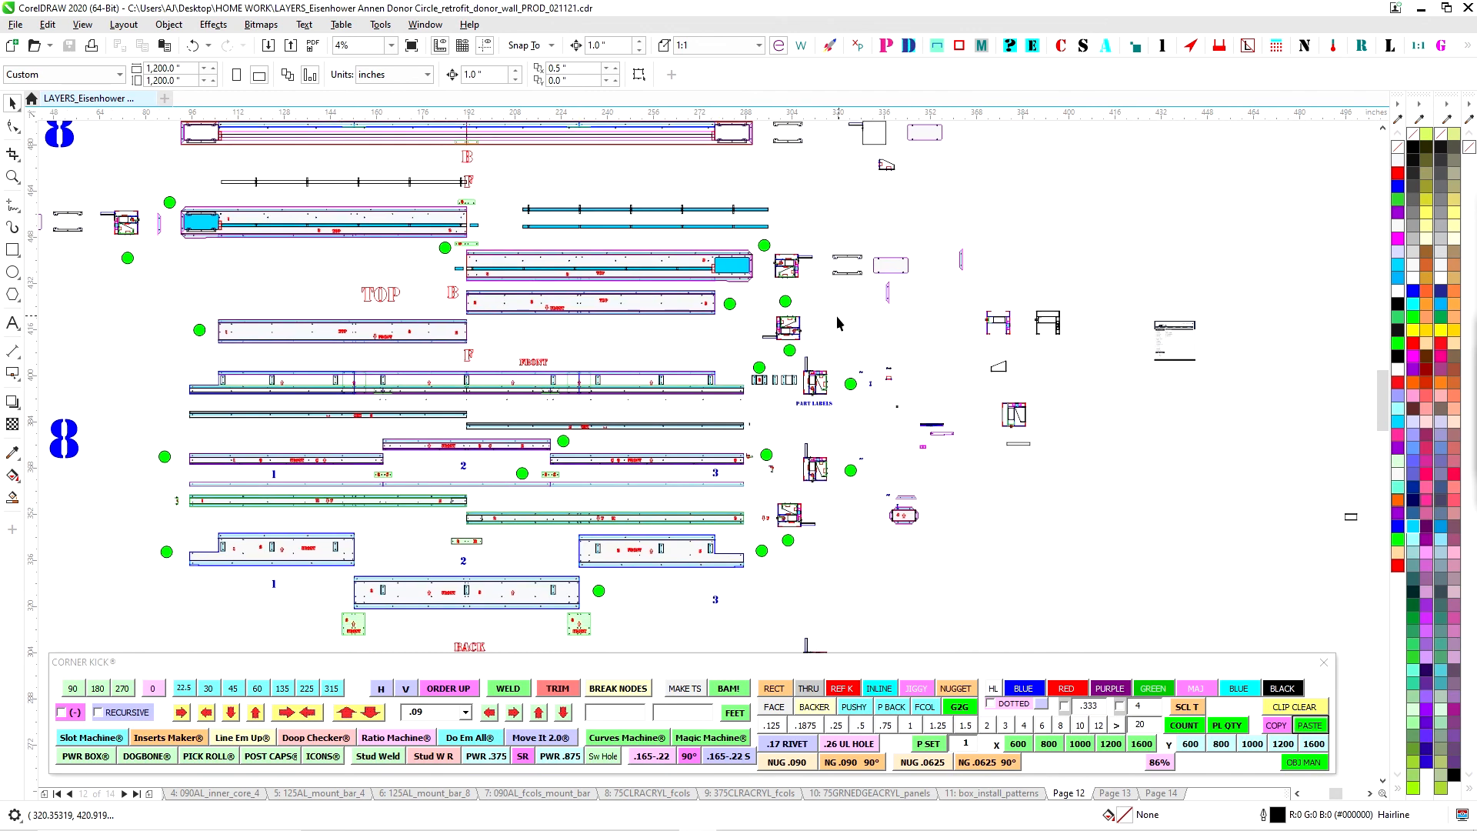
pyautogui.moveTo(939, 473); pyautogui.dragTo(1006, 395)
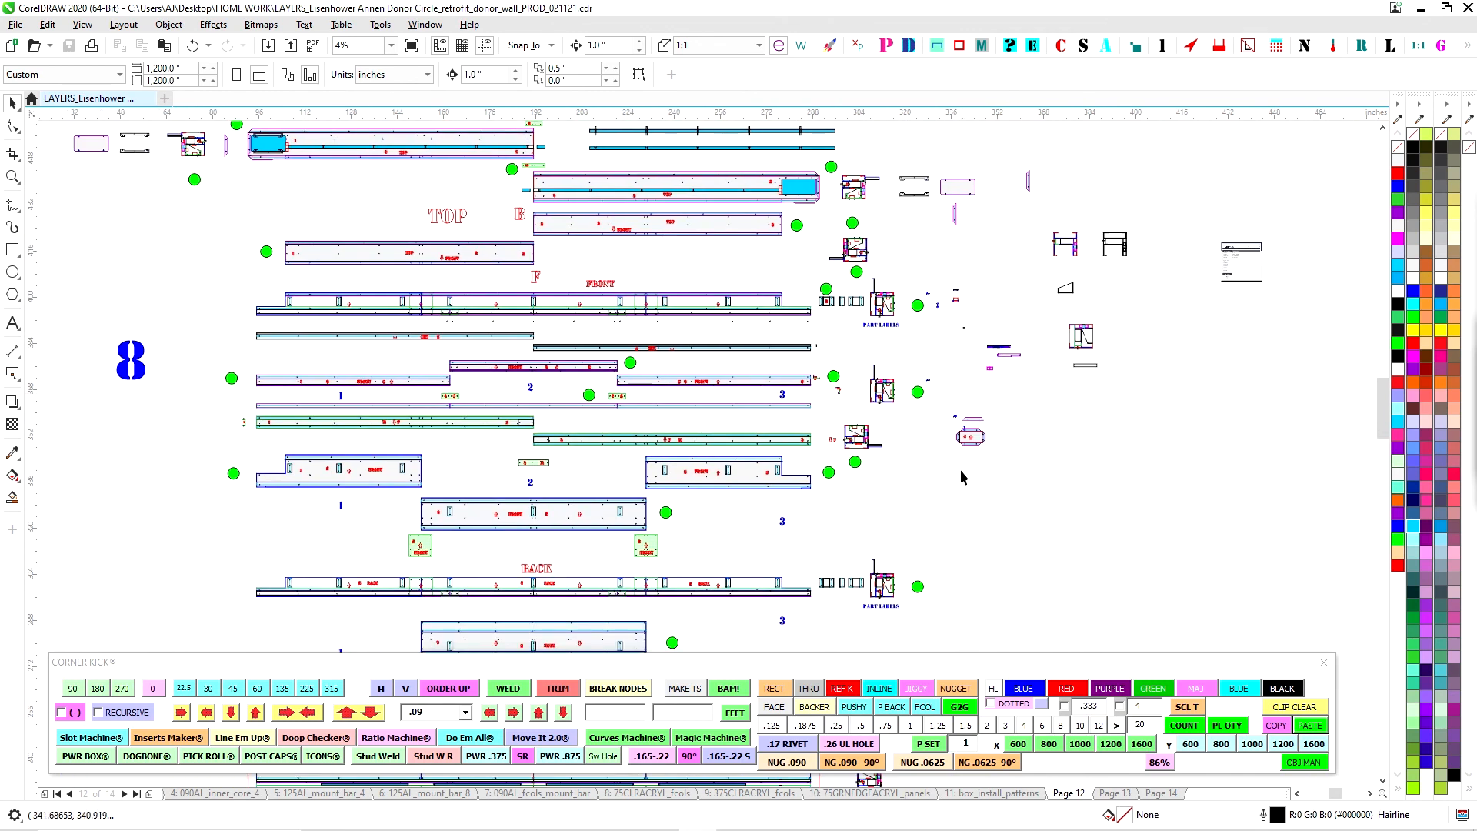
pyautogui.scroll(1, 550, 354)
pyautogui.scroll(-1, 593, 356)
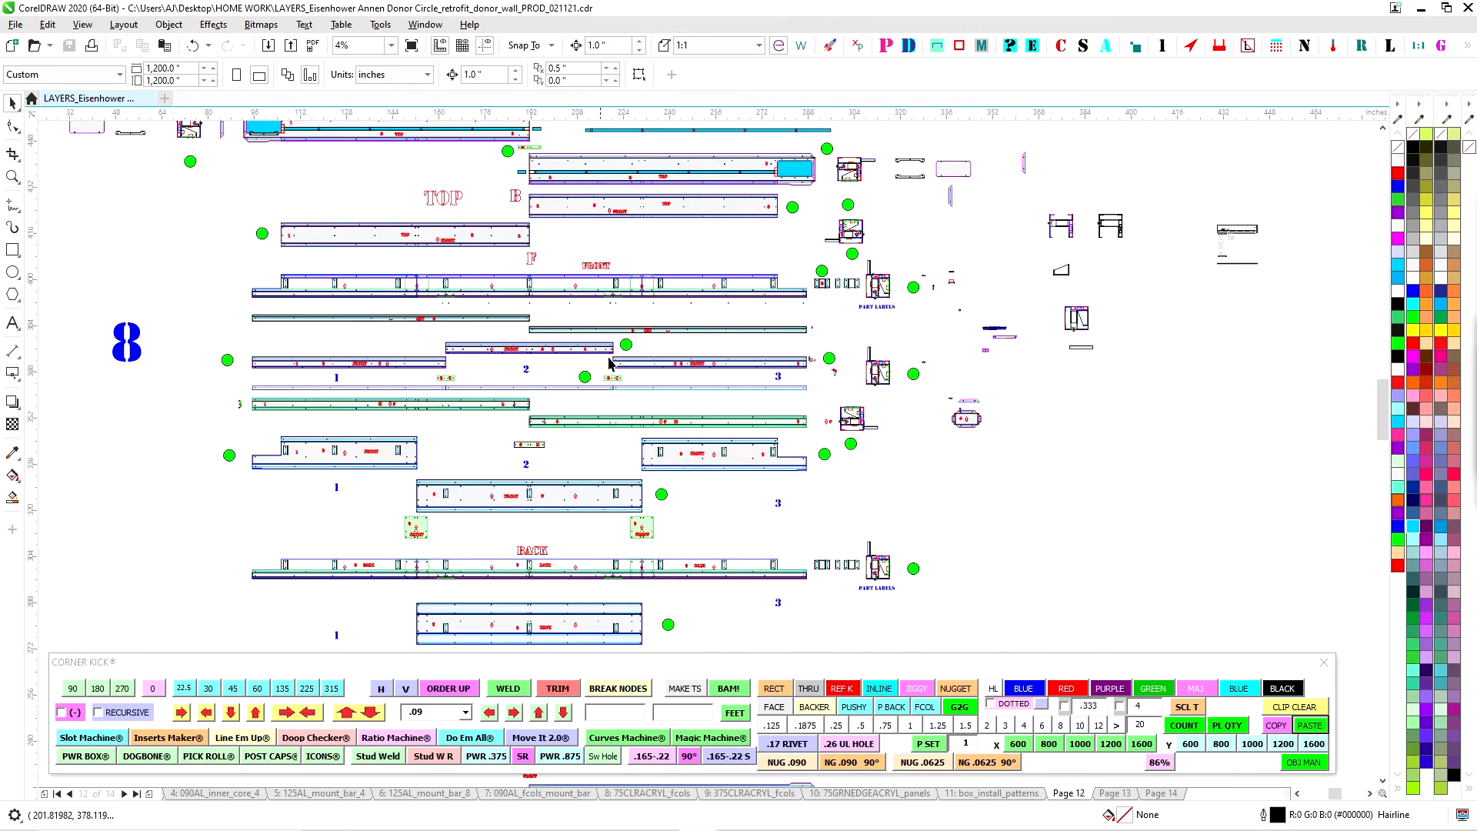
# Open Page 14 and examine its exploded layers, focusing on the joint between the two BTM panels and the splice plate below
pyautogui.click(1155, 793)
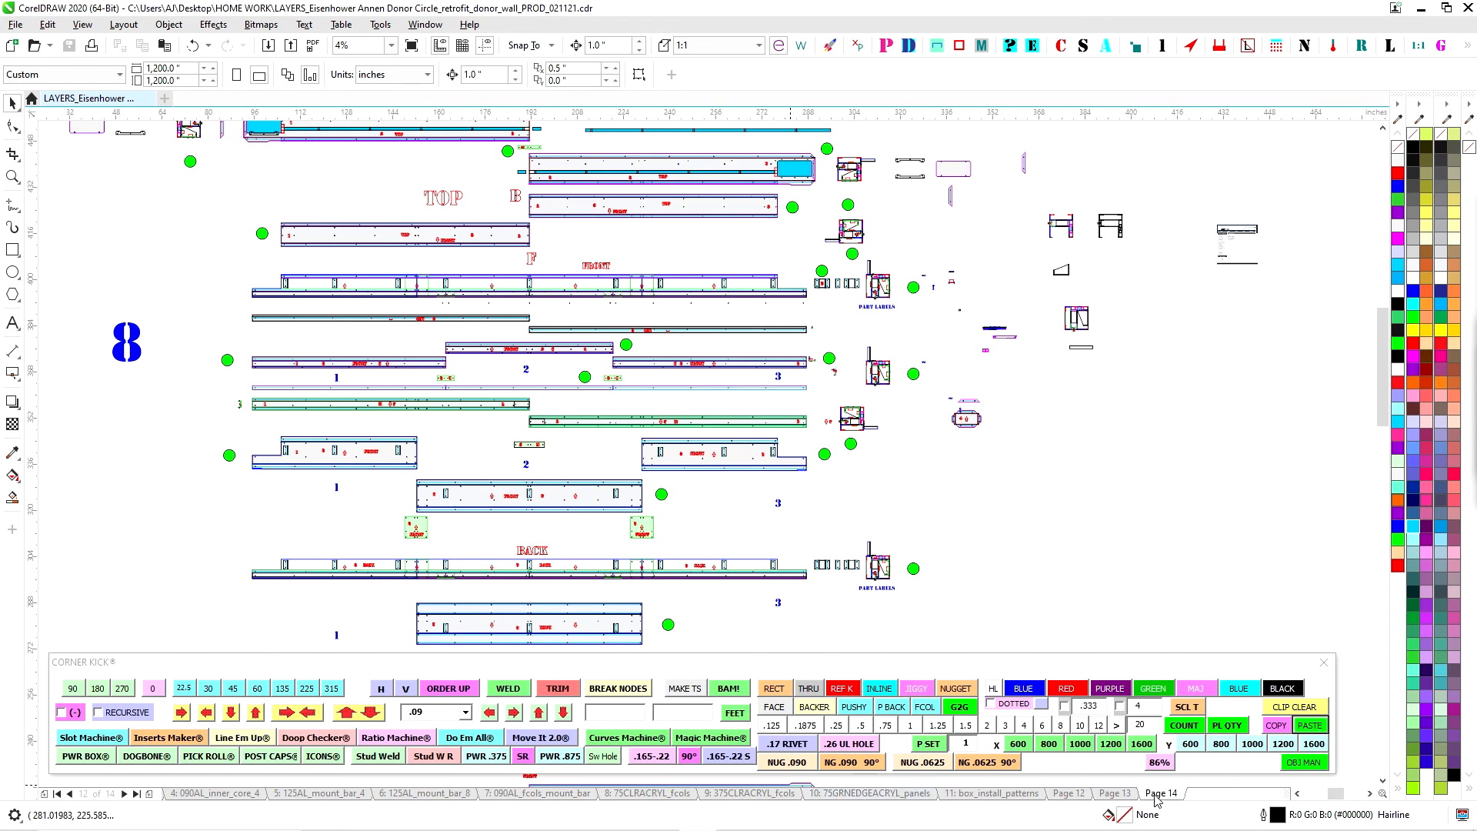
pyautogui.scroll(-2, 754, 428)
pyautogui.moveTo(800, 507); pyautogui.dragTo(808, 369)
pyautogui.scroll(1, 763, 399)
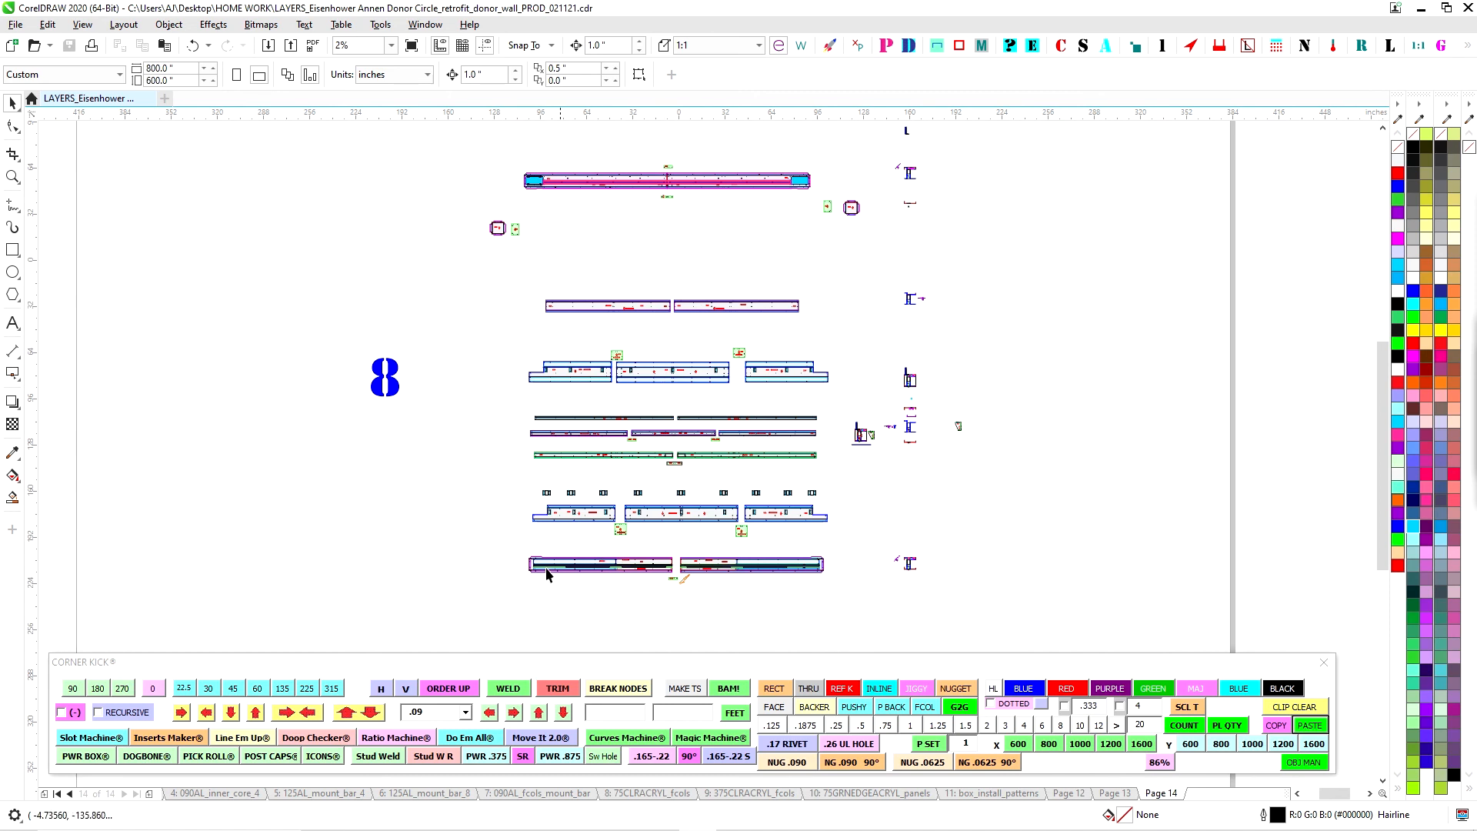
pyautogui.moveTo(897, 418); pyautogui.dragTo(662, 327)
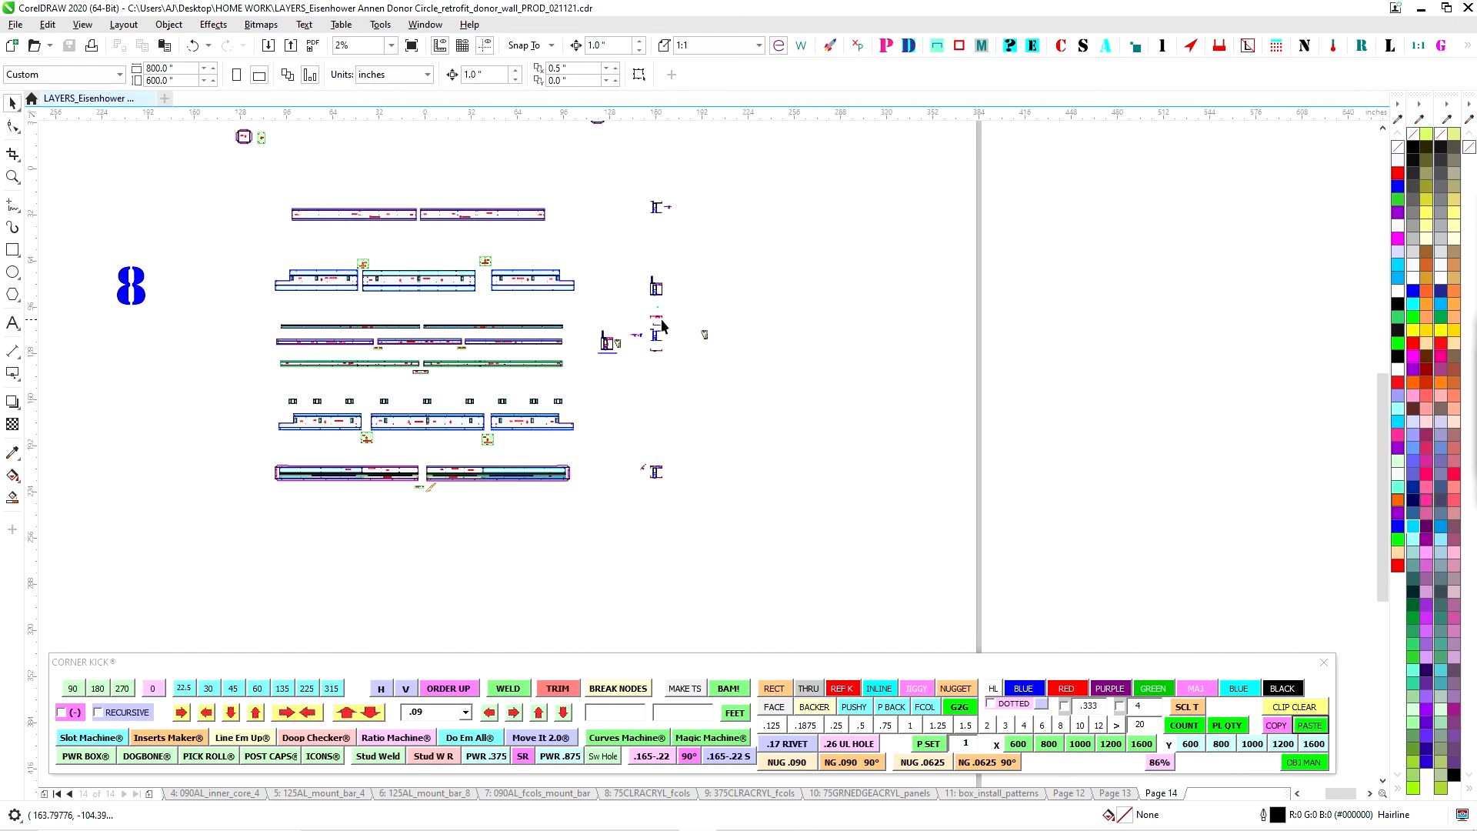
pyautogui.scroll(-2, 666, 324)
pyautogui.scroll(5, 745, 488)
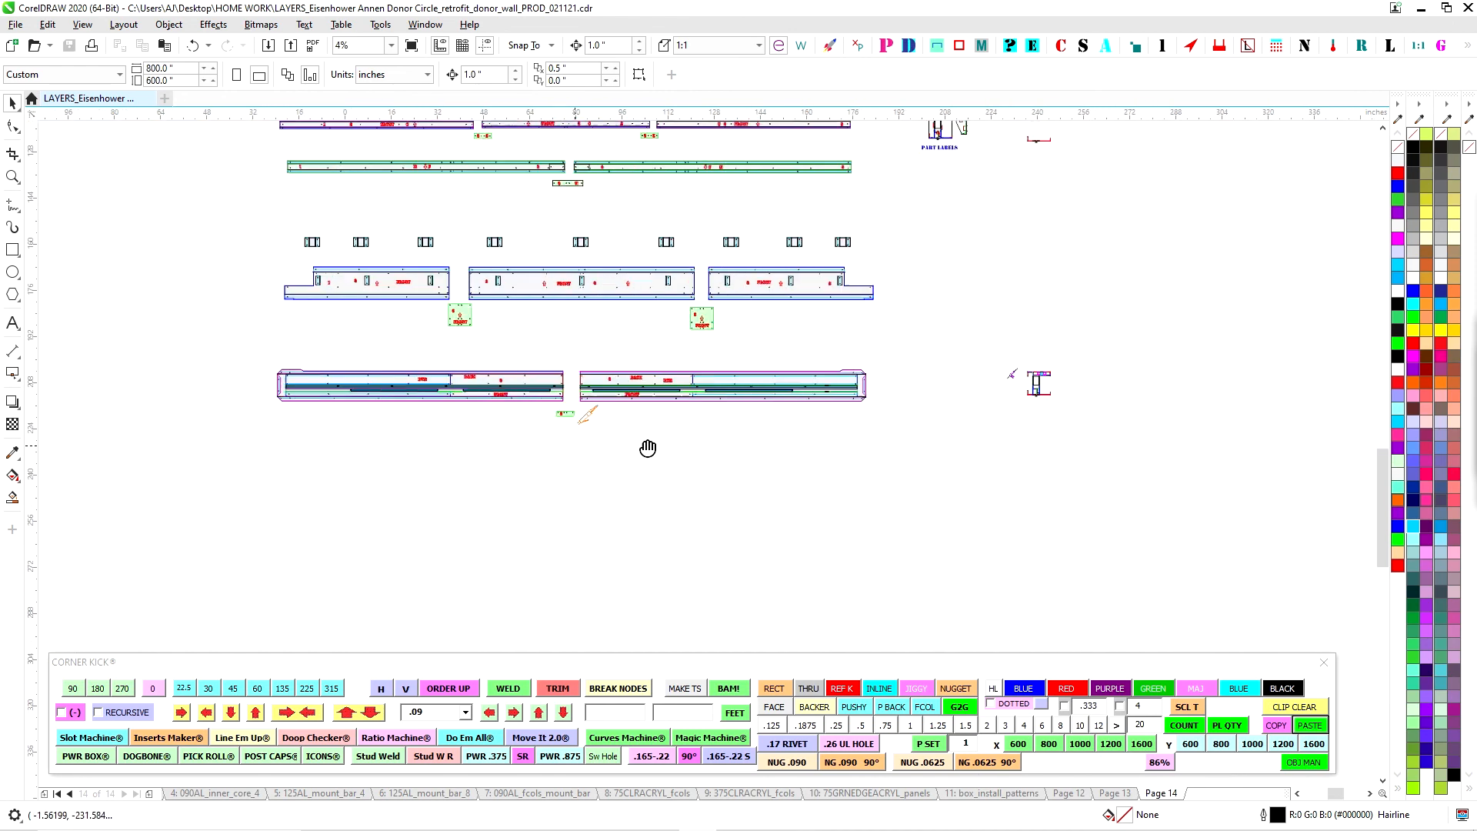
pyautogui.scroll(3, 740, 387)
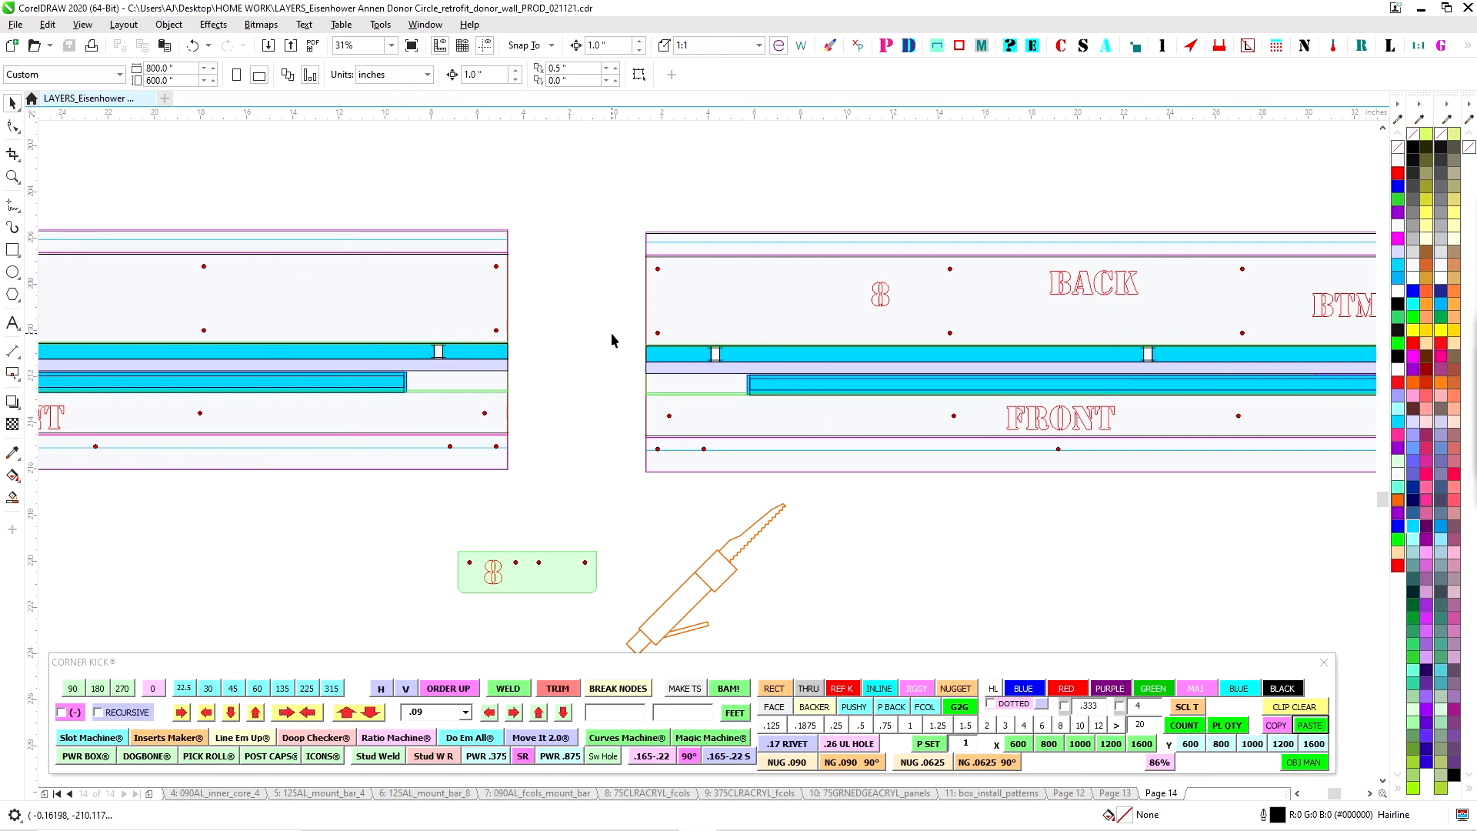
# Move the small 0.5-inch square at the base of the section drawing beside the BTM panels down 4 inches
pyautogui.scroll(-3, 612, 339)
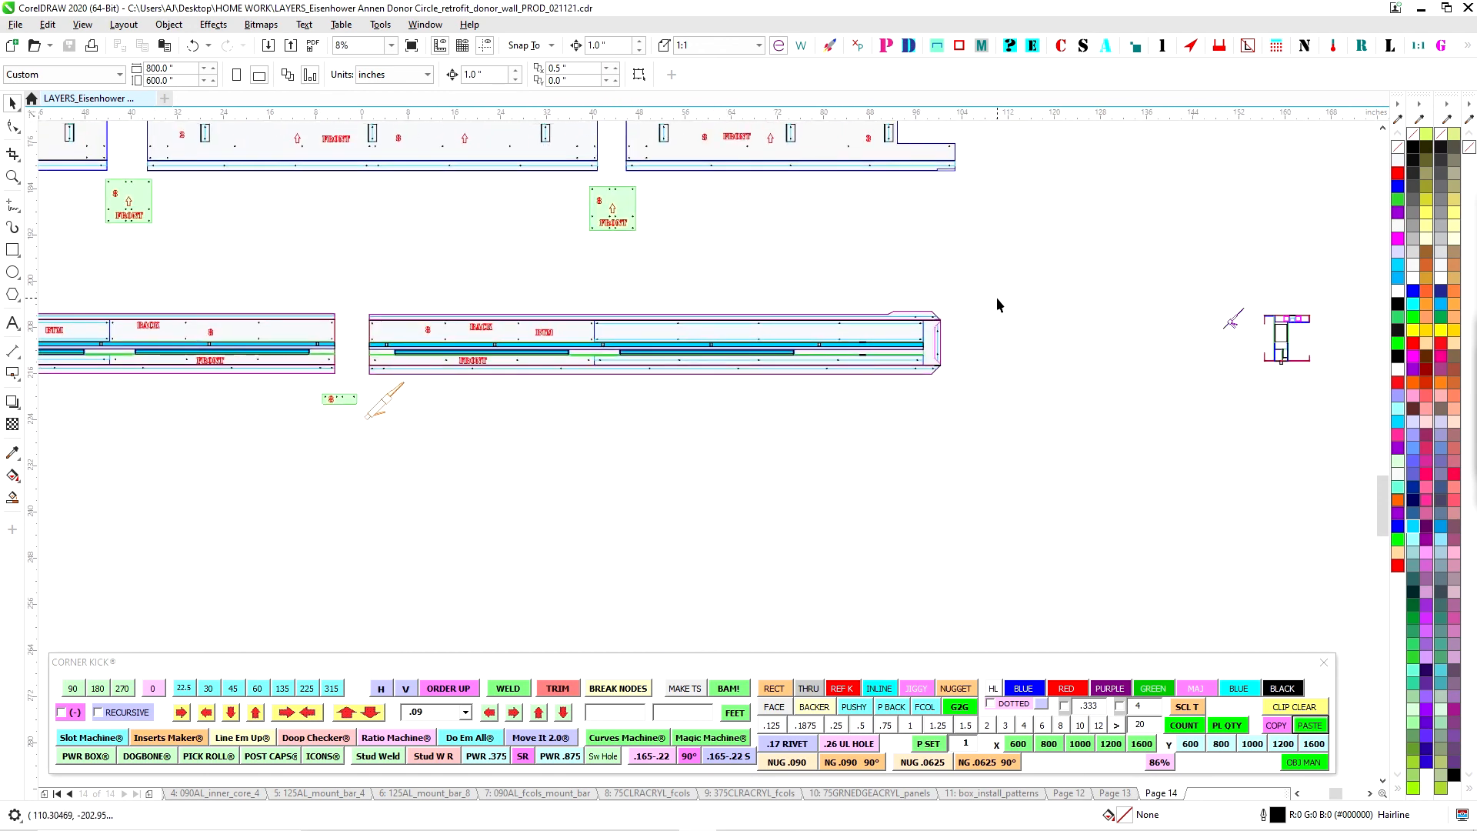
pyautogui.scroll(3, 1100, 392)
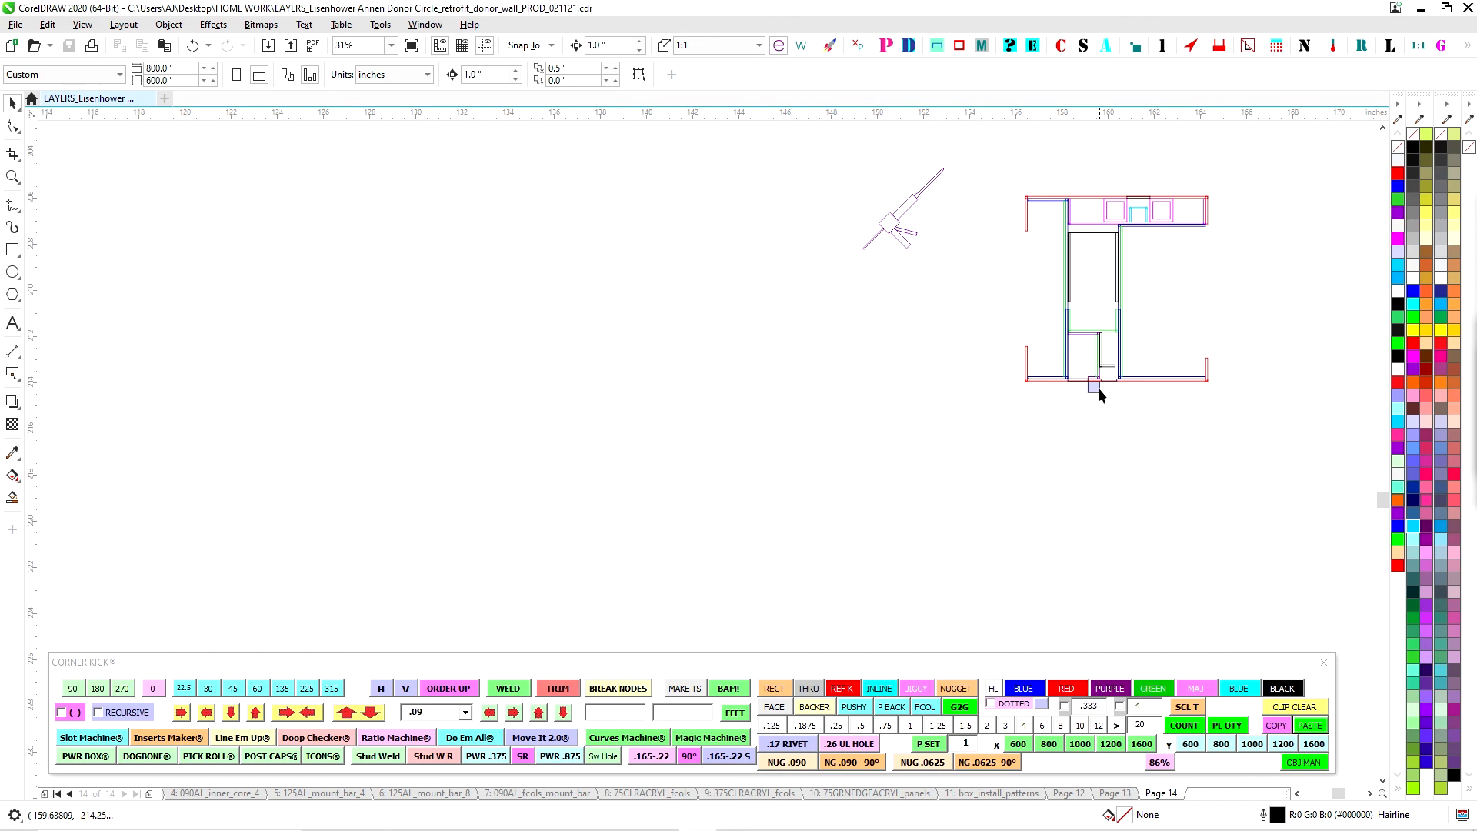
pyautogui.click(1093, 386)
pyautogui.press('Down')
pyautogui.press('Down')
pyautogui.press('Down')
pyautogui.press('Down')
# Select the orange saw icon below the joint between the BTM panels and examine it beside the splice plate
pyautogui.scroll(-2, 1029, 299)
pyautogui.moveTo(623, 382); pyautogui.dragTo(930, 391)
pyautogui.scroll(2, 486, 342)
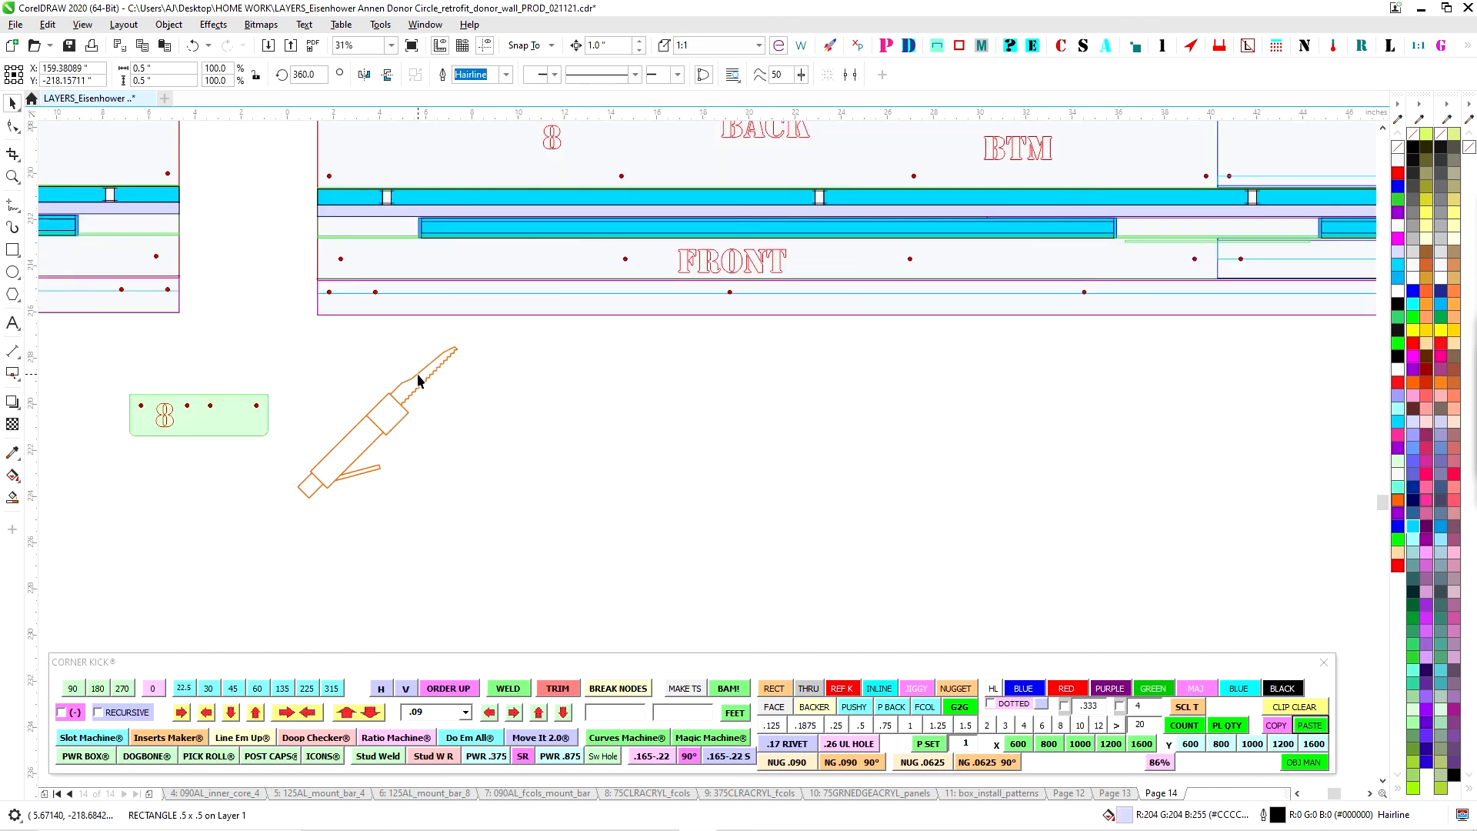
pyautogui.click(417, 376)
pyautogui.moveTo(485, 450); pyautogui.dragTo(890, 444)
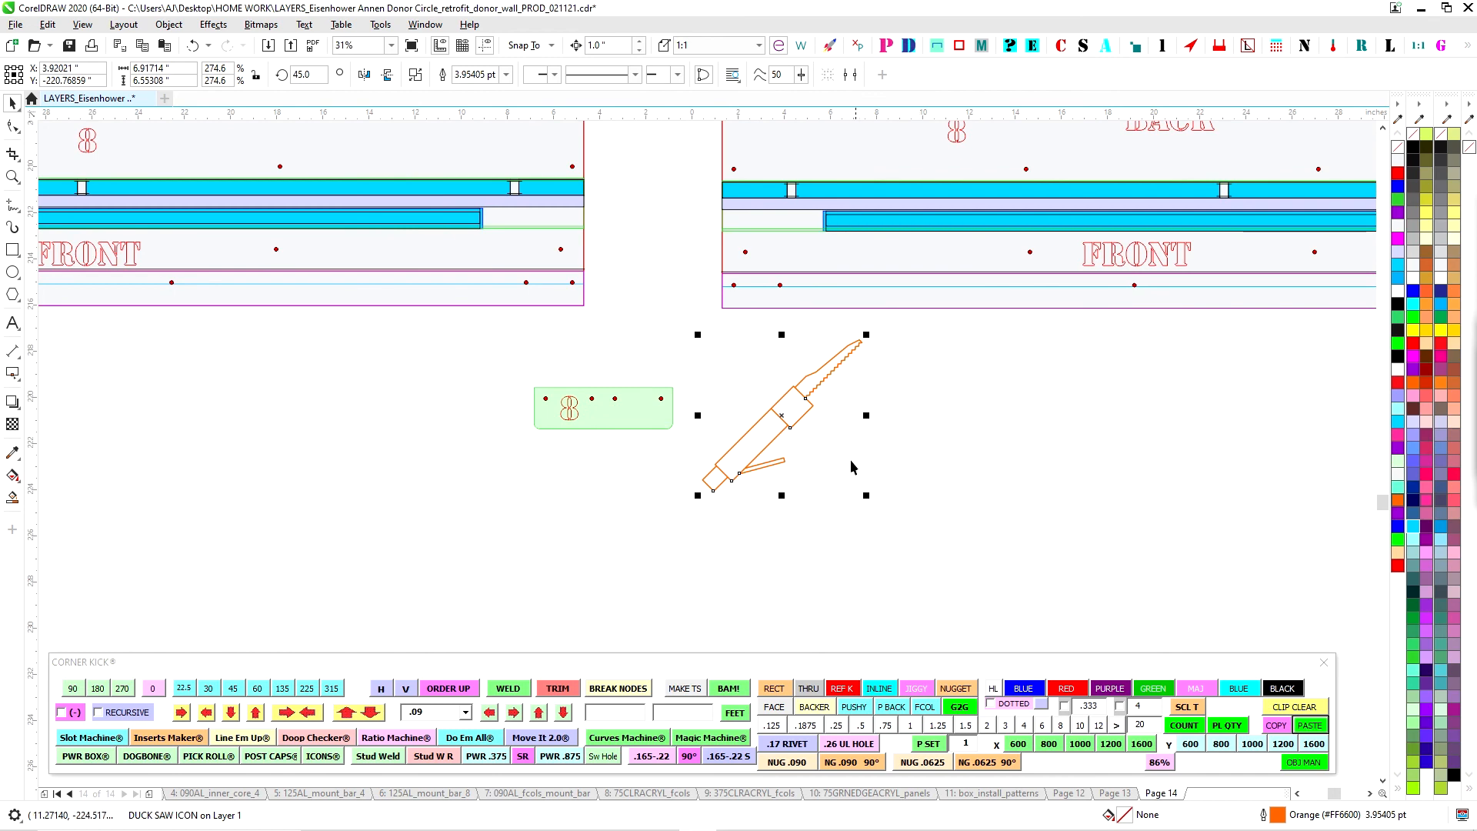
# Move the orange saw icon so its blade tip reaches the first white slot in the right BTM panel's upper blue strip
pyautogui.moveTo(800, 416); pyautogui.dragTo(742, 274)
pyautogui.scroll(2, 815, 177)
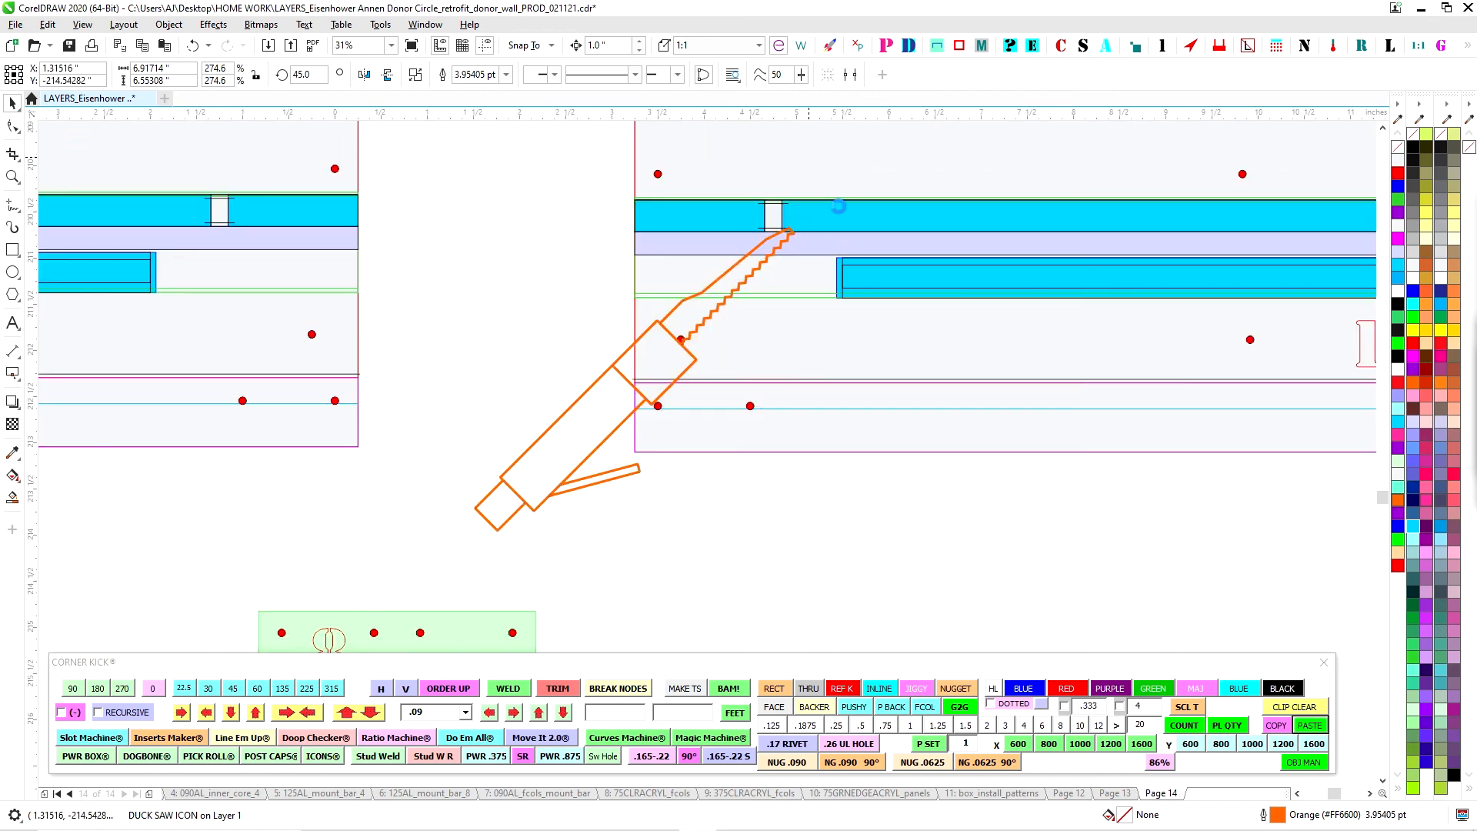
pyautogui.scroll(2, 815, 177)
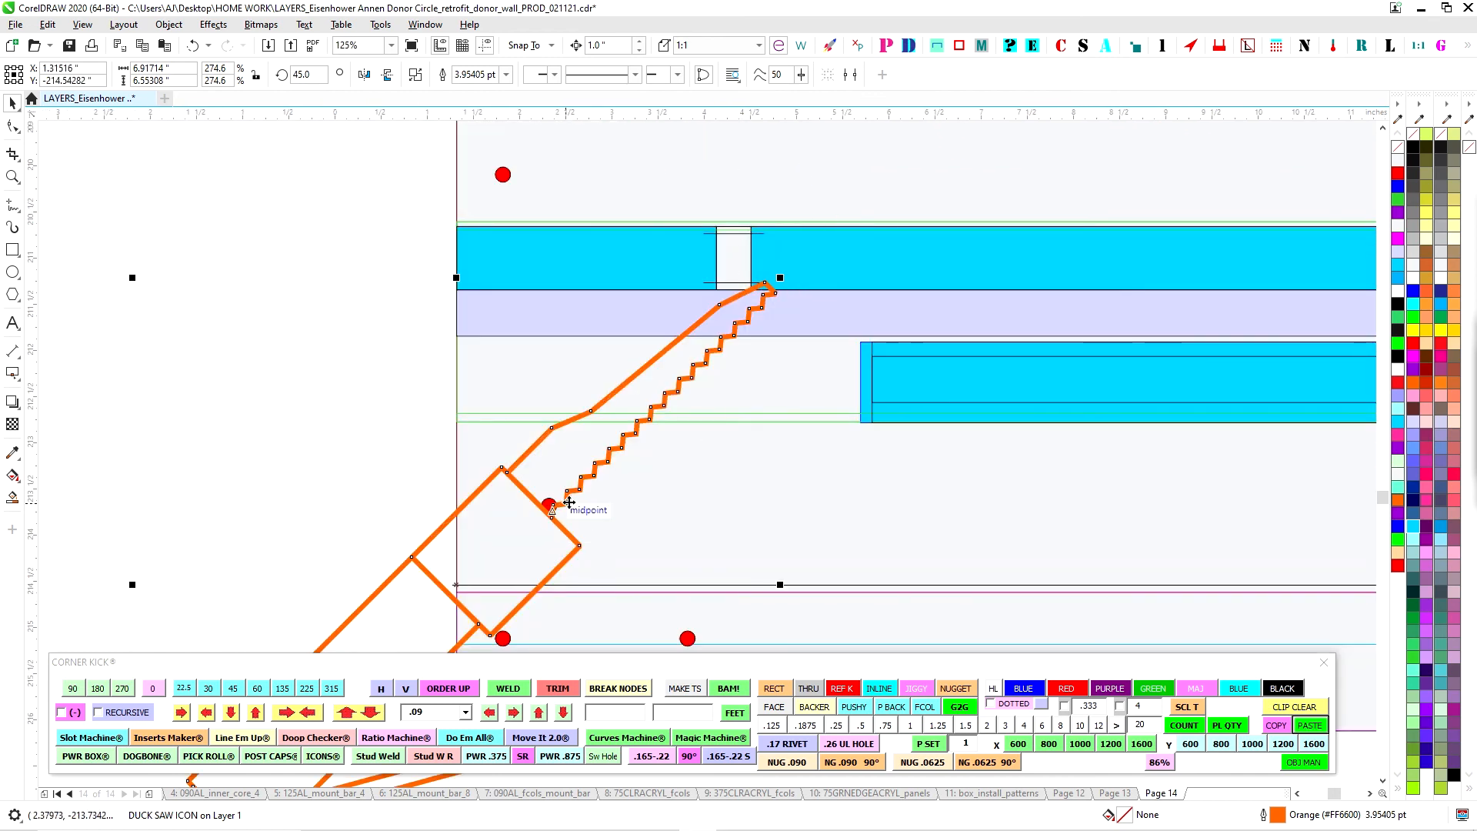
pyautogui.scroll(-1, 566, 504)
# Move the orange saw icon into the gap between the two BTM panels
pyautogui.moveTo(565, 504); pyautogui.dragTo(342, 384)
pyautogui.scroll(-2, 704, 282)
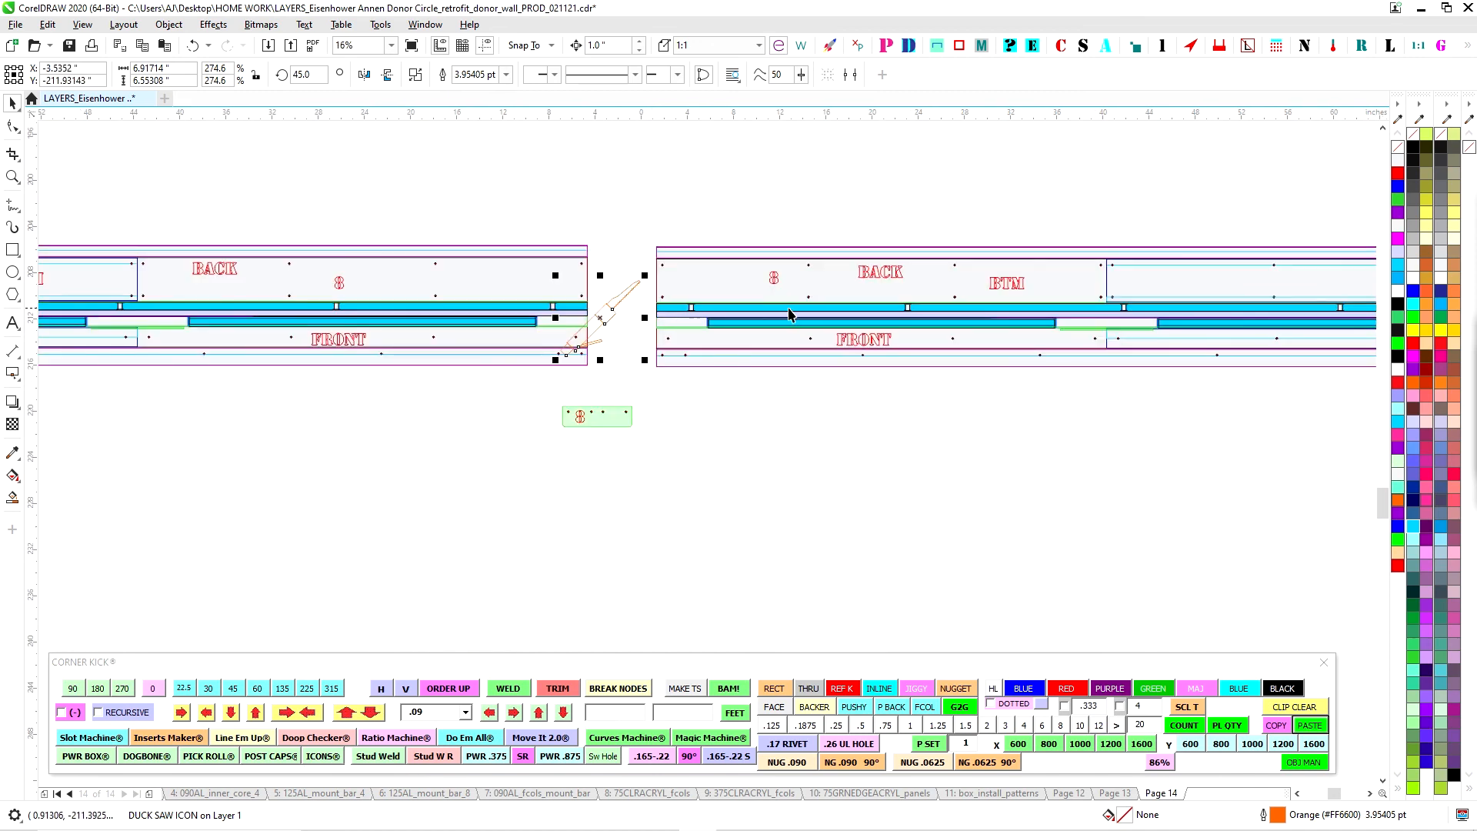
pyautogui.scroll(2, 690, 321)
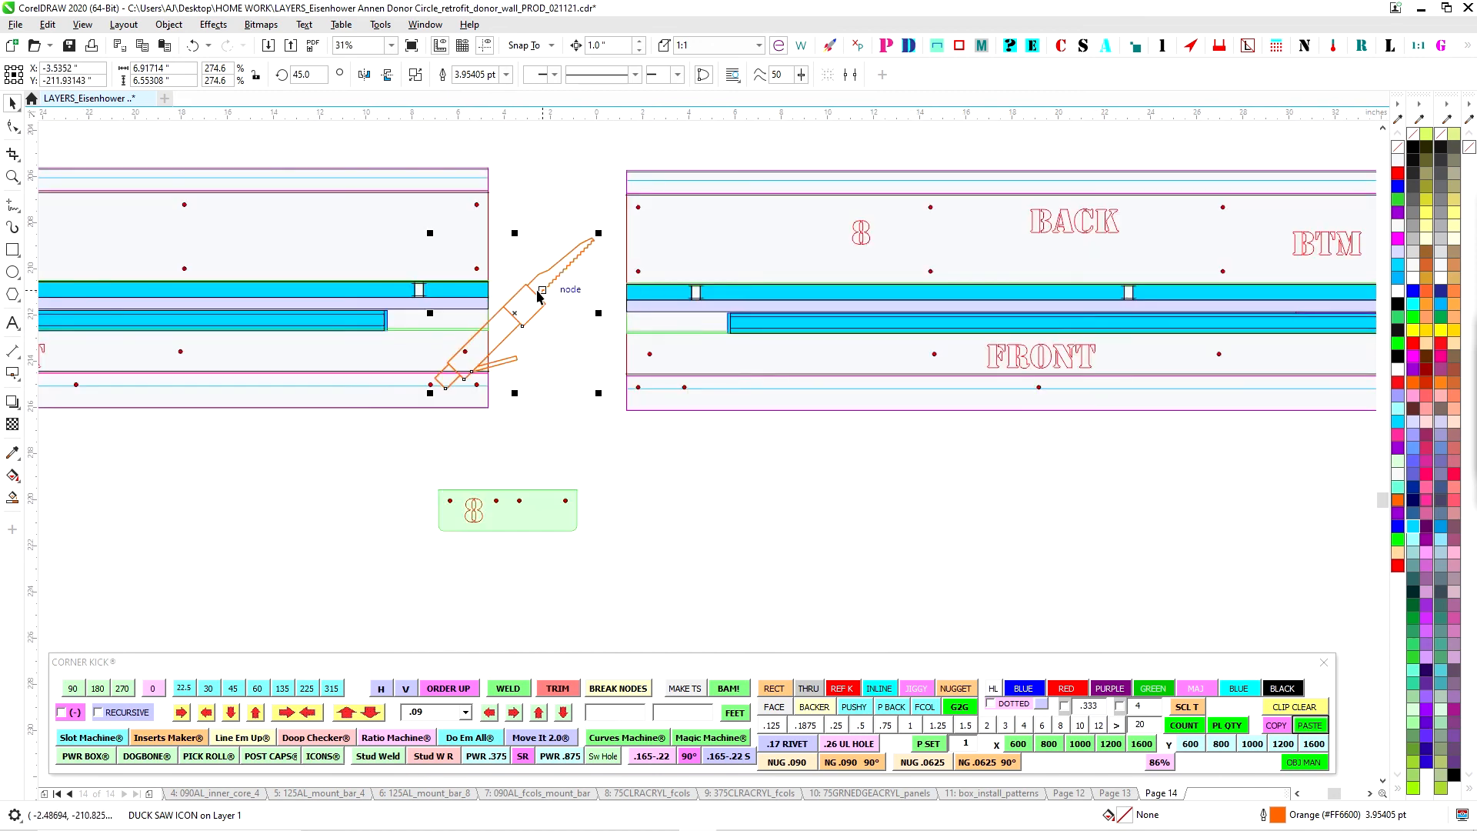
# Return the saw icon to the right BTM panel with its blade crossing the first white slot, and examine the slot's cut lines
pyautogui.moveTo(559, 303); pyautogui.dragTo(654, 334)
pyautogui.scroll(4, 653, 334)
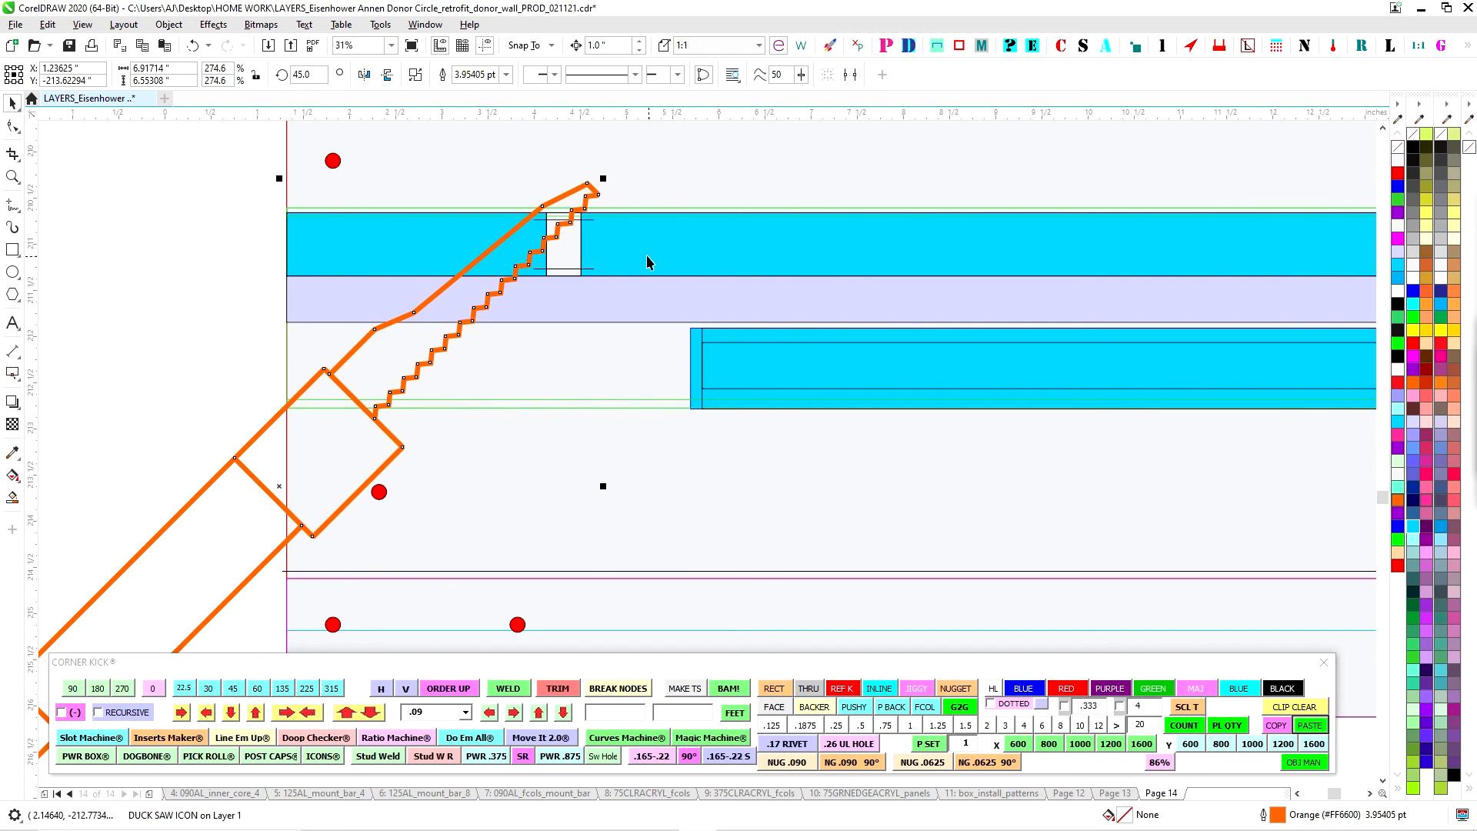
pyautogui.scroll(4, 605, 273)
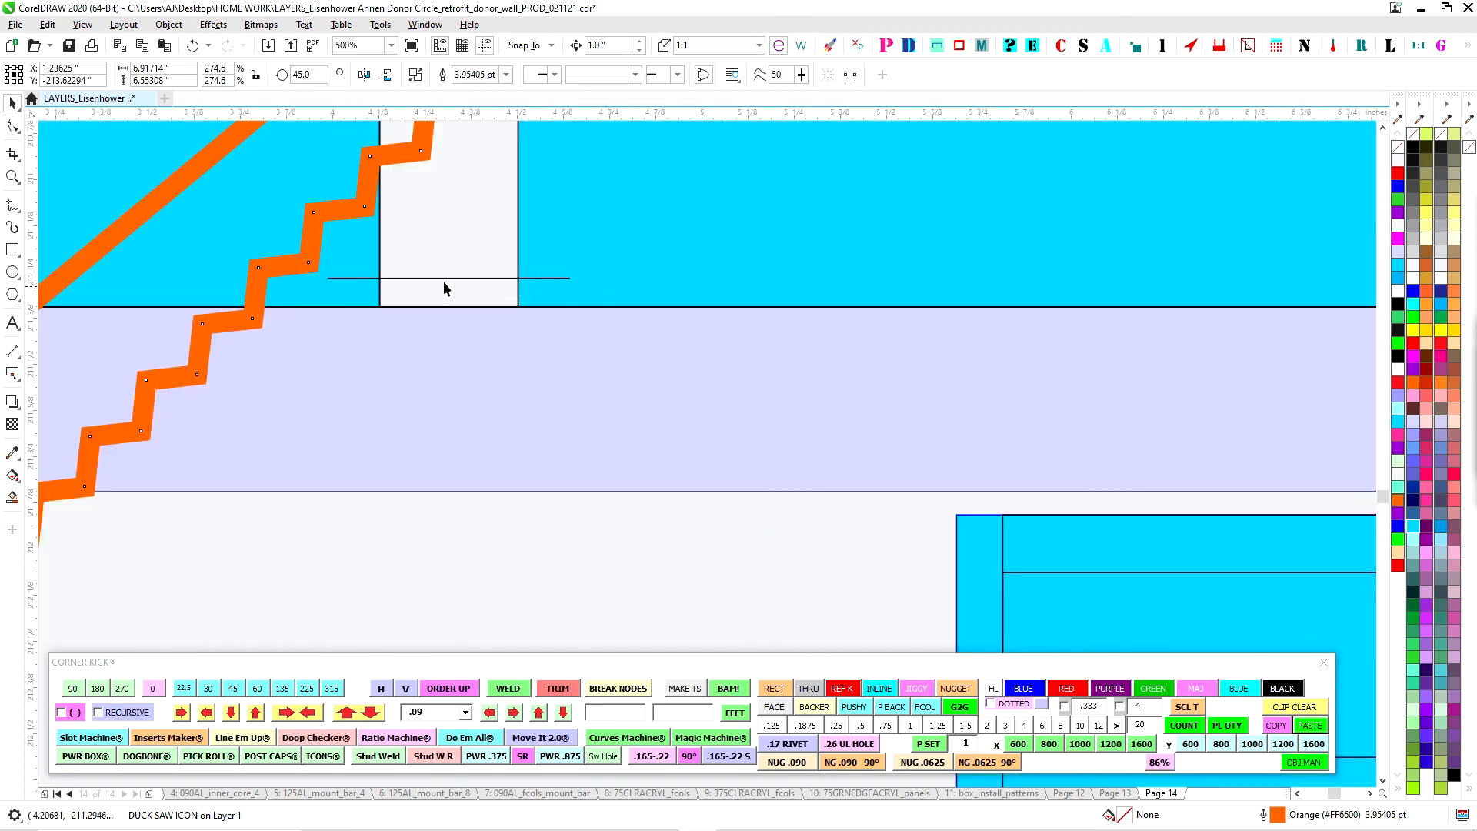
# Move the saw icon along the right BTM panel to the gap between its two lower blue strips
pyautogui.scroll(-4, 590, 286)
pyautogui.scroll(-2, 417, 471)
pyautogui.moveTo(339, 455); pyautogui.dragTo(1081, 518)
pyautogui.scroll(-2, 177, 439)
pyautogui.scroll(-2, 1081, 518)
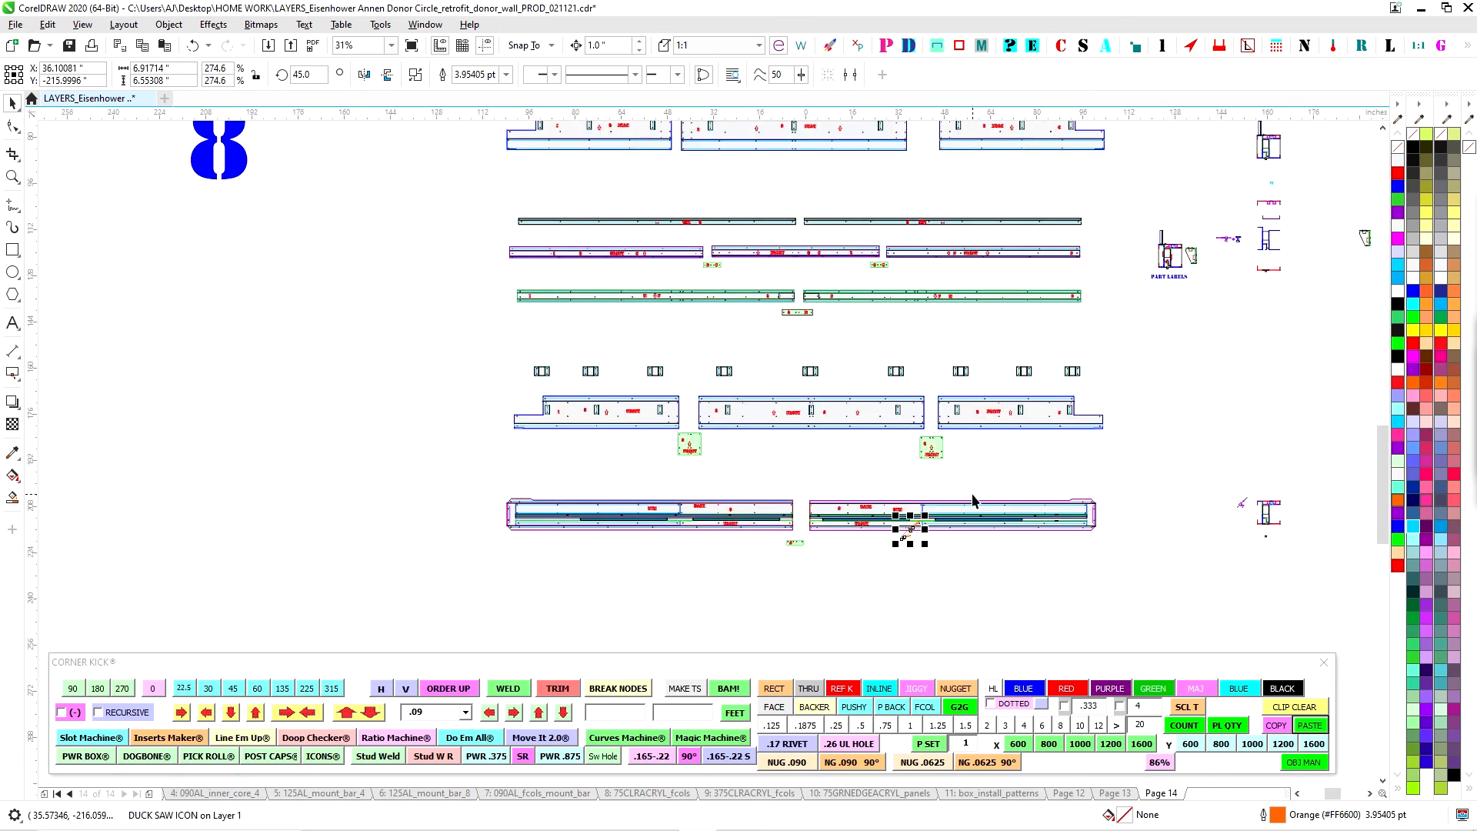
pyautogui.scroll(1, 972, 501)
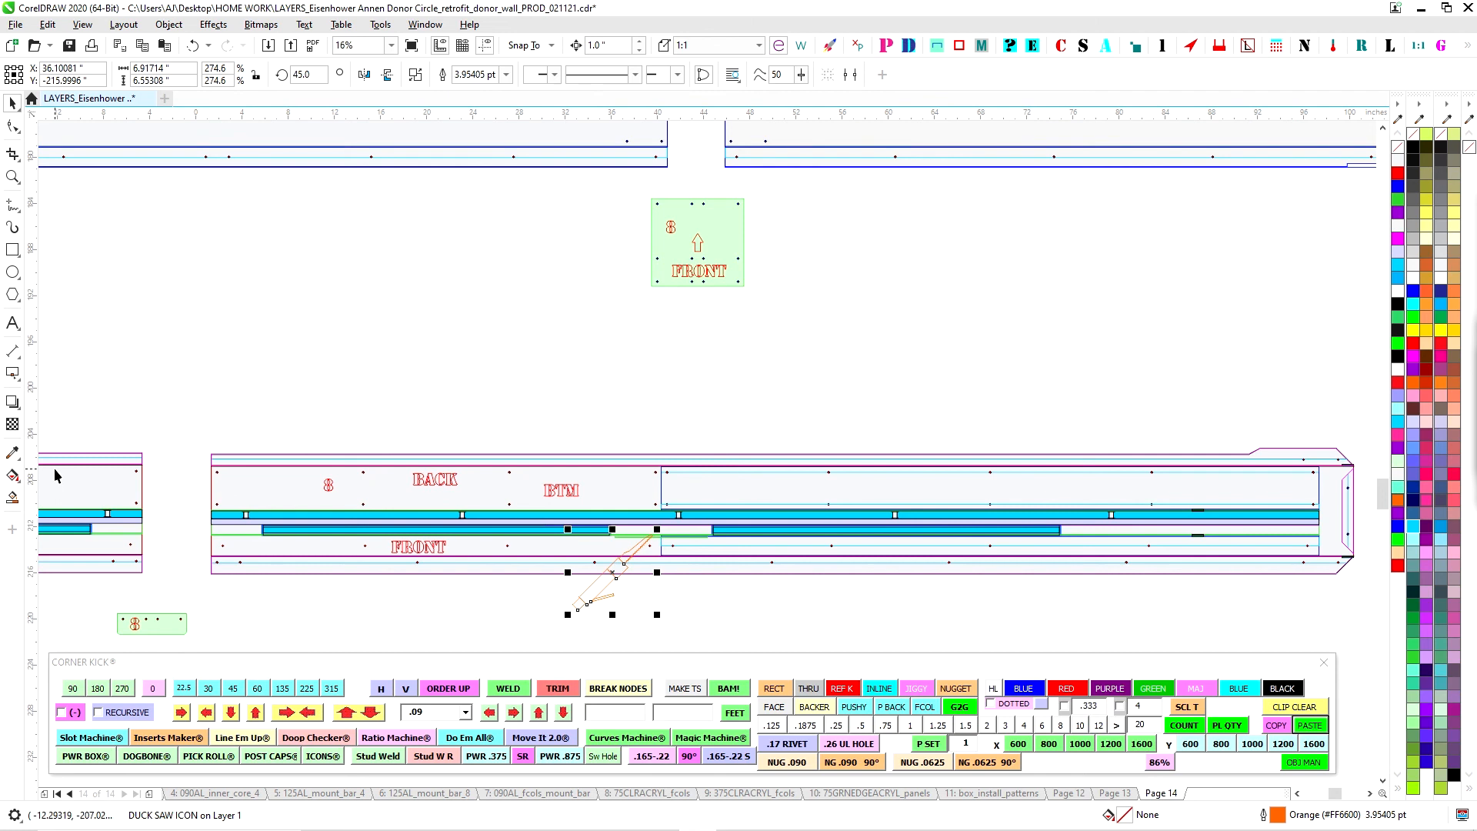
# Move the 96 x 0.5 inch rectangle between the right BTM panel's blue strips down 7 inches, clear of the panel
pyautogui.click(1124, 525)
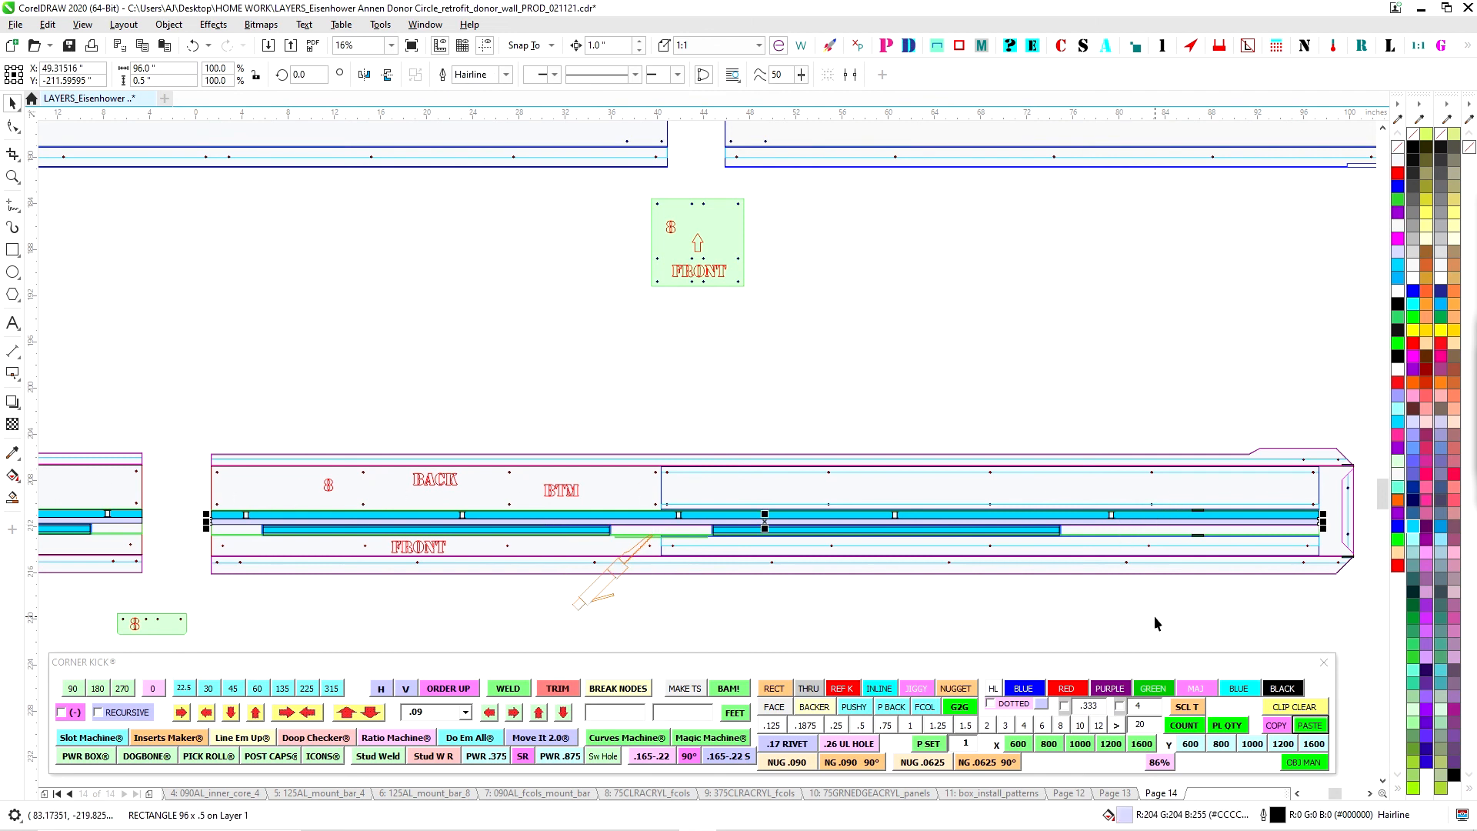
pyautogui.press('Down')
pyautogui.press('Down')
pyautogui.press('Tab')
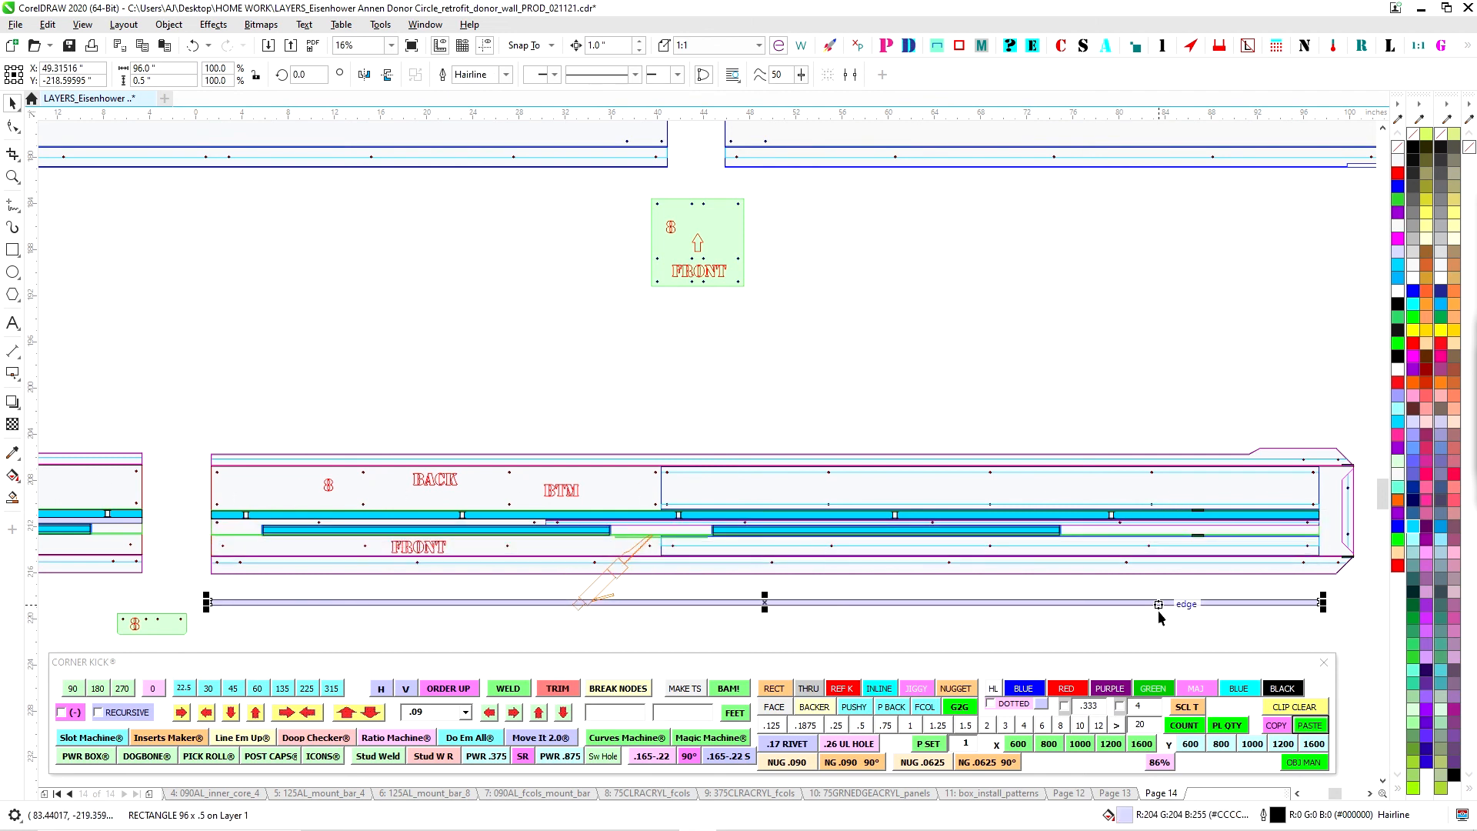
# Move the saw icon to the area beneath the right BTM panel's second white slot and examine the slot
pyautogui.scroll(2, 667, 472)
pyautogui.moveTo(602, 634); pyautogui.dragTo(313, 606)
pyautogui.scroll(2, 260, 557)
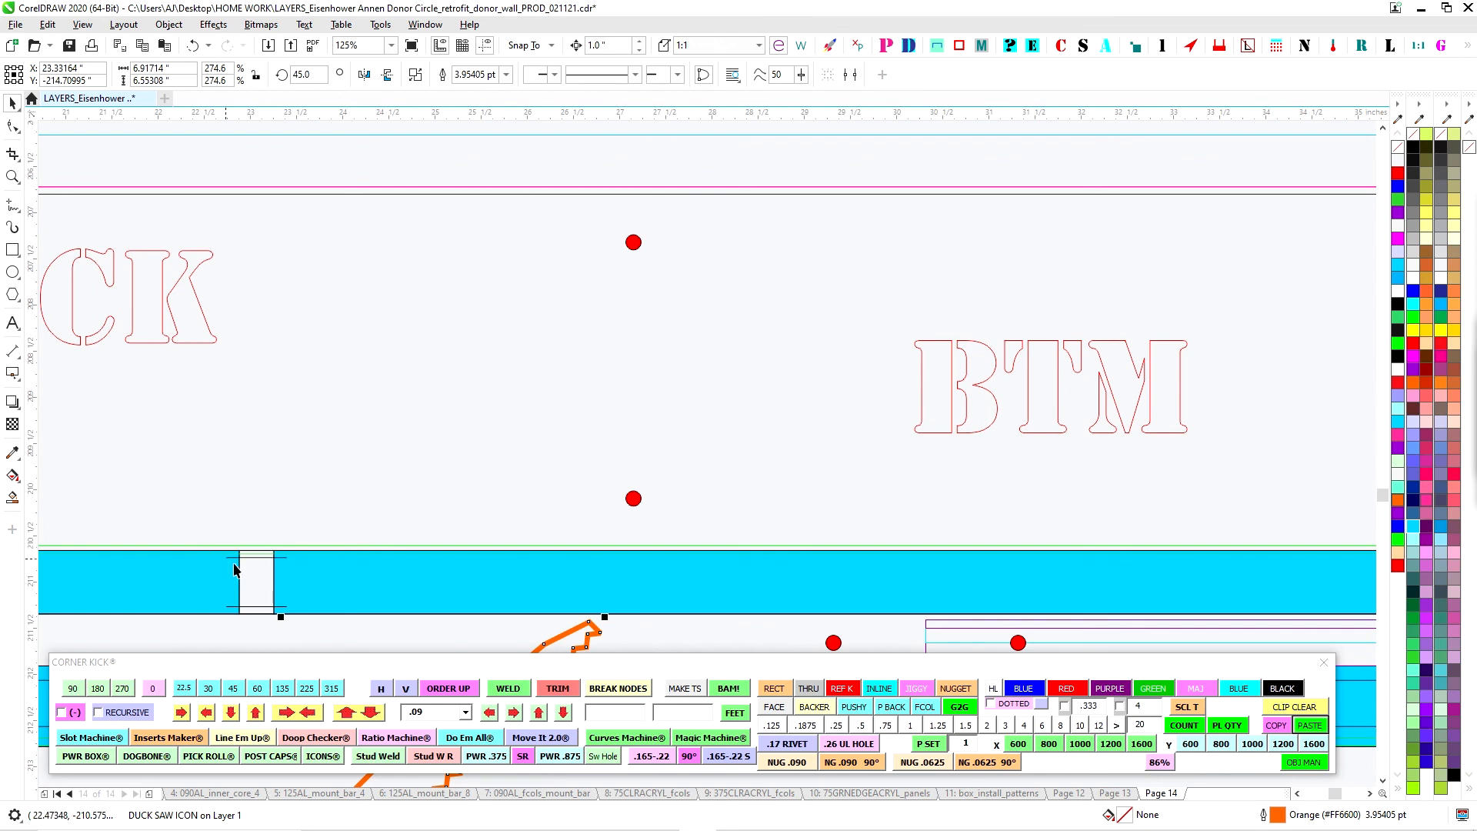
pyautogui.scroll(-2, 261, 597)
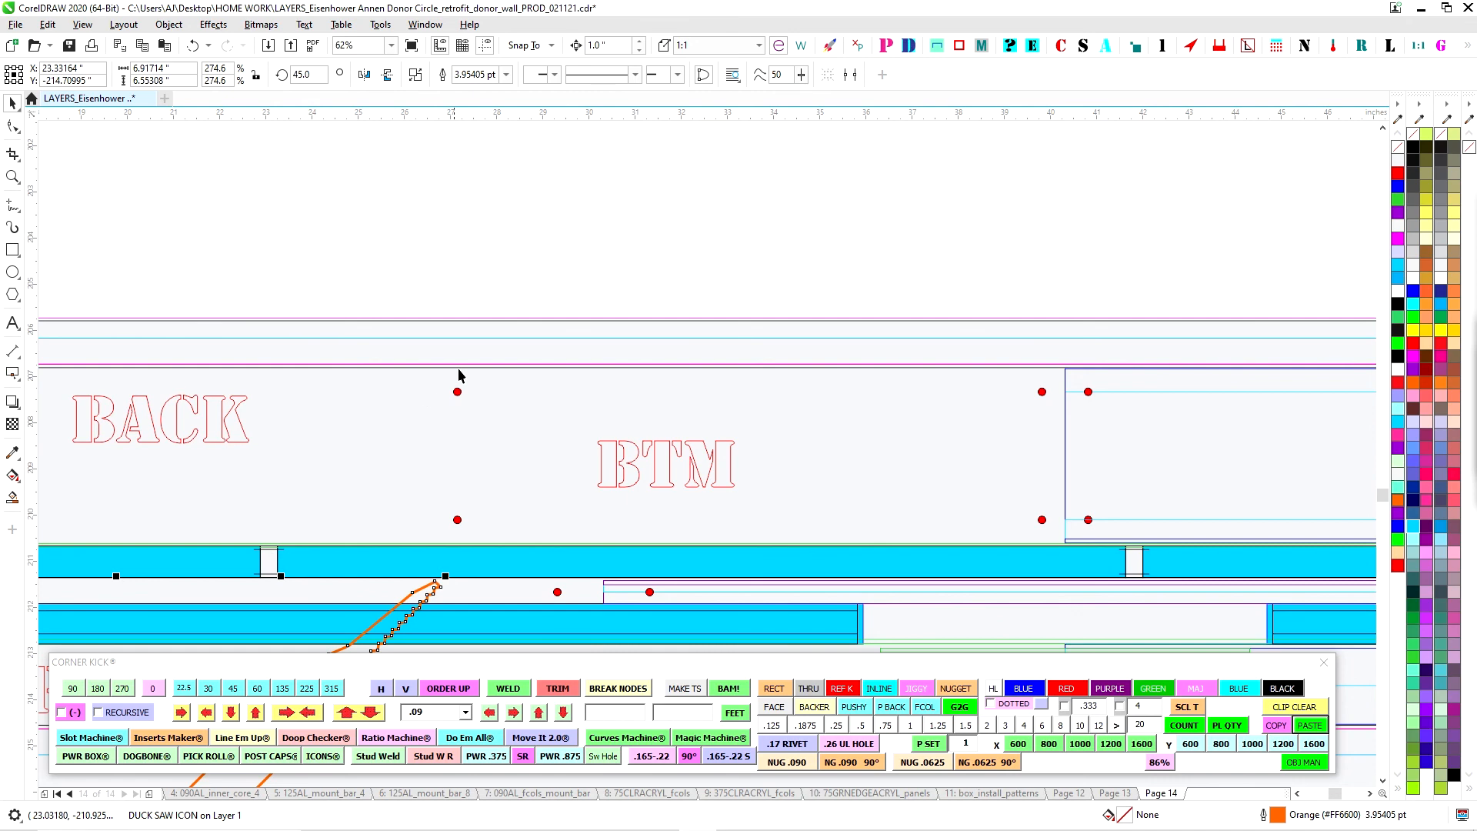
# Examine Page 14's stacked layers and the joint between the BTM panels, including the bar pulled out below
pyautogui.scroll(-2, 458, 368)
pyautogui.scroll(2, 332, 373)
pyautogui.scroll(-2, 702, 429)
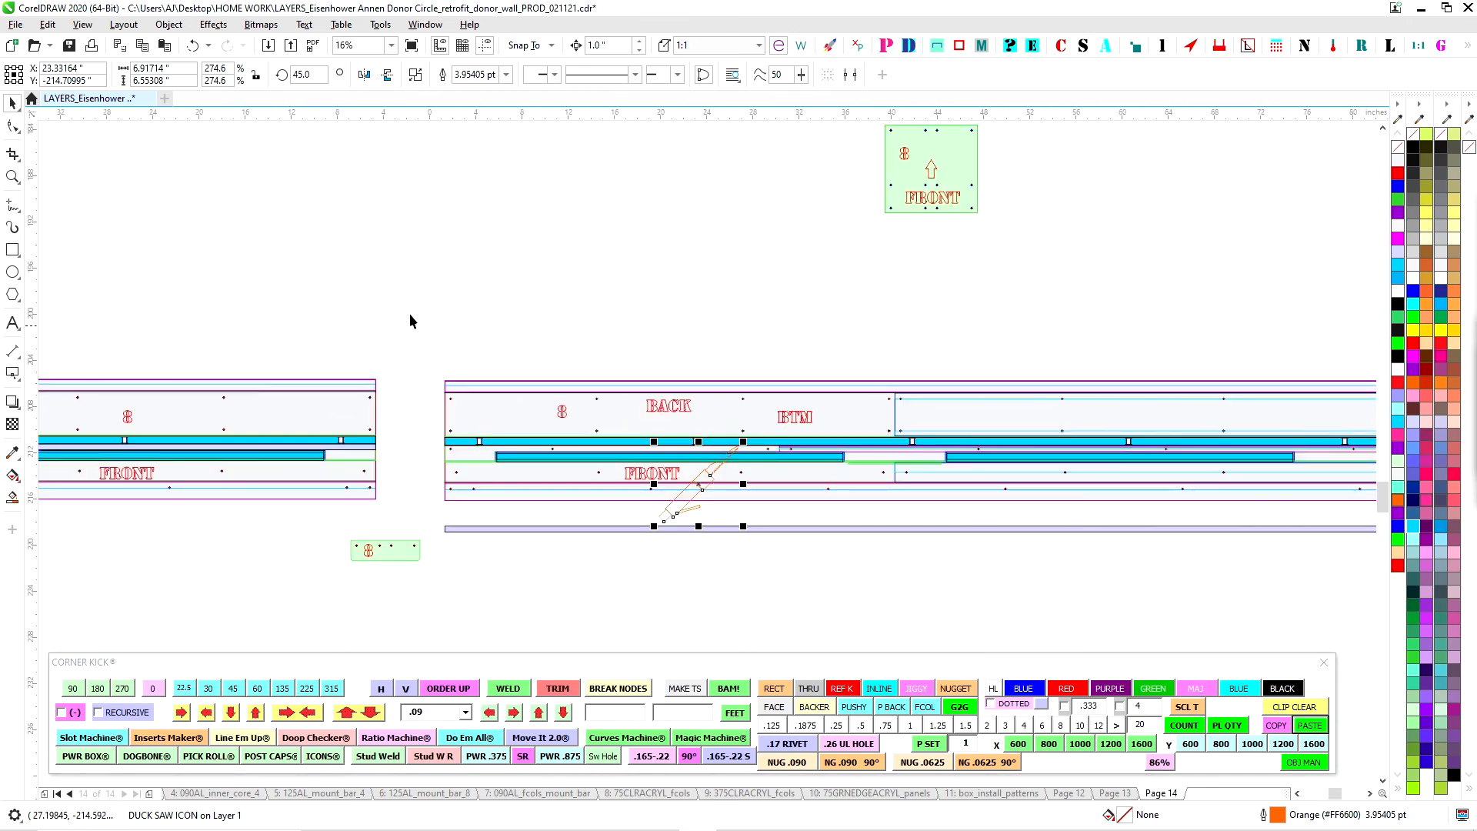
pyautogui.moveTo(474, 303); pyautogui.dragTo(941, 266)
pyautogui.scroll(-4, 599, 455)
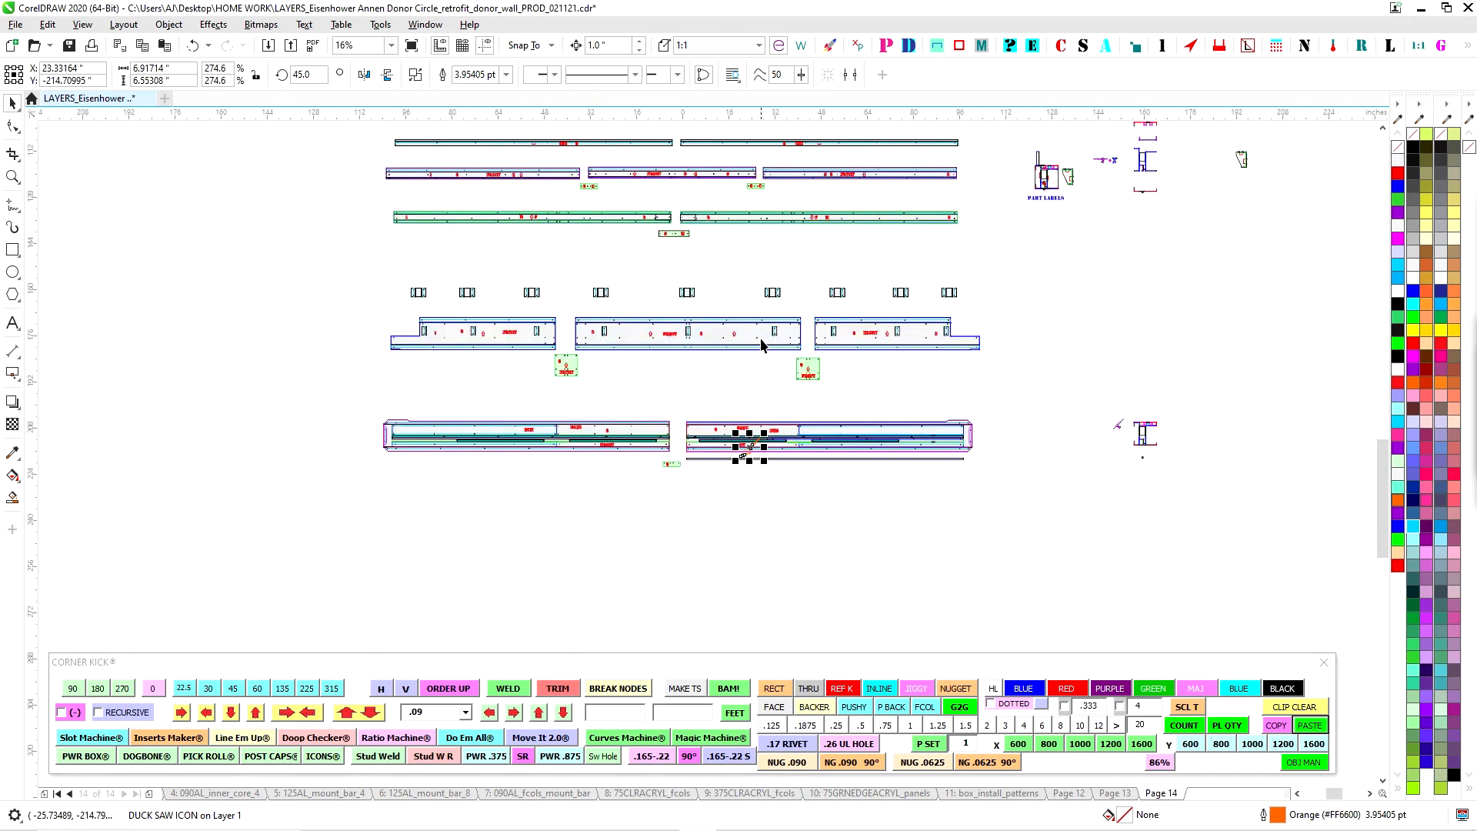
pyautogui.scroll(6, 715, 457)
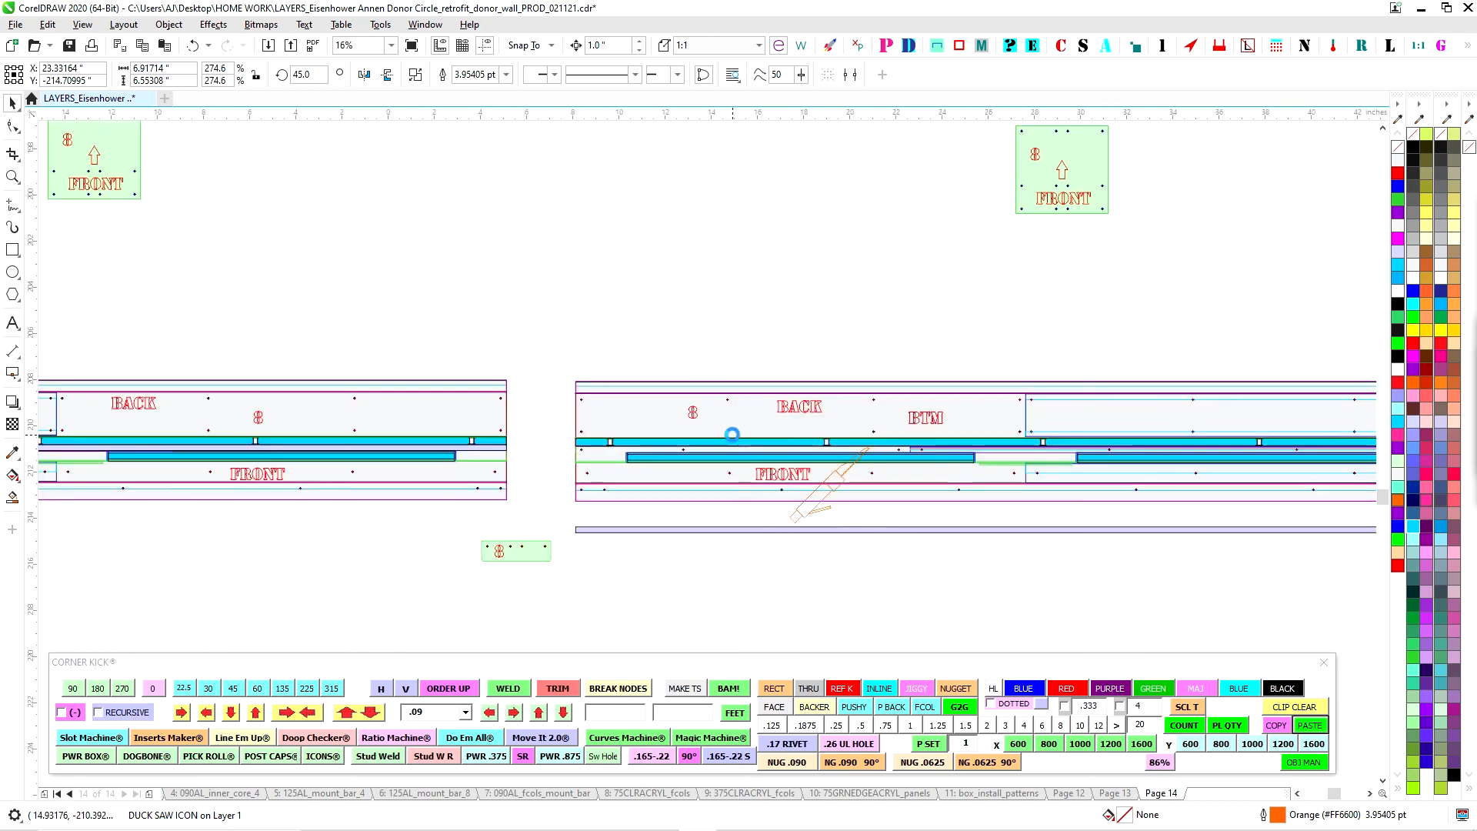
pyautogui.scroll(-4, 721, 537)
# Open Page 13 and examine the 4 wall's TOP panels, their blue strips, white slots and the saw icon below
pyautogui.click(1113, 793)
pyautogui.scroll(-2, 820, 383)
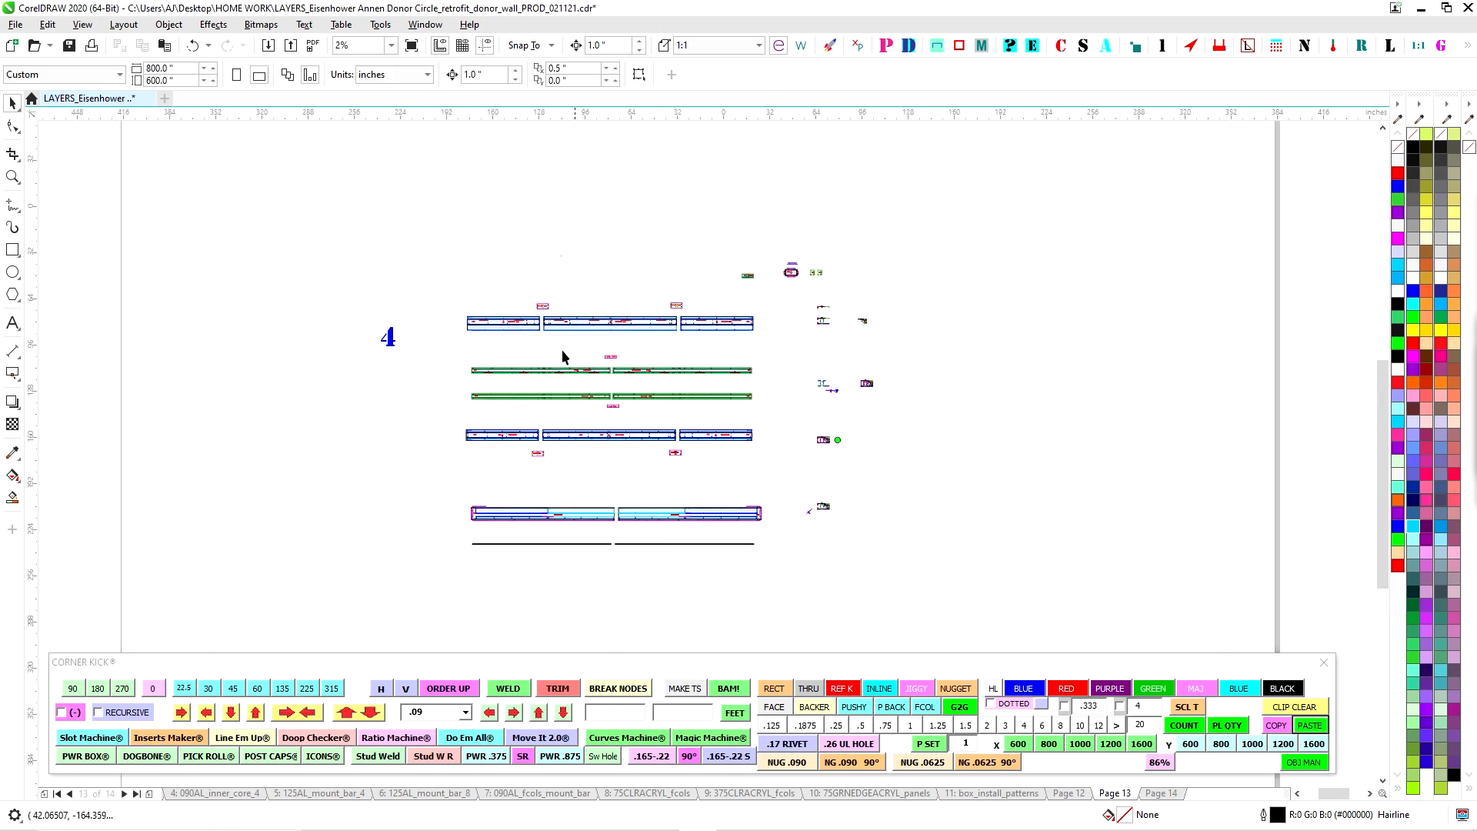
pyautogui.scroll(5, 562, 356)
pyautogui.scroll(-1, 797, 340)
pyautogui.moveTo(801, 195); pyautogui.dragTo(797, 379)
pyautogui.scroll(2, 726, 374)
pyautogui.moveTo(821, 156); pyautogui.dragTo(835, 253)
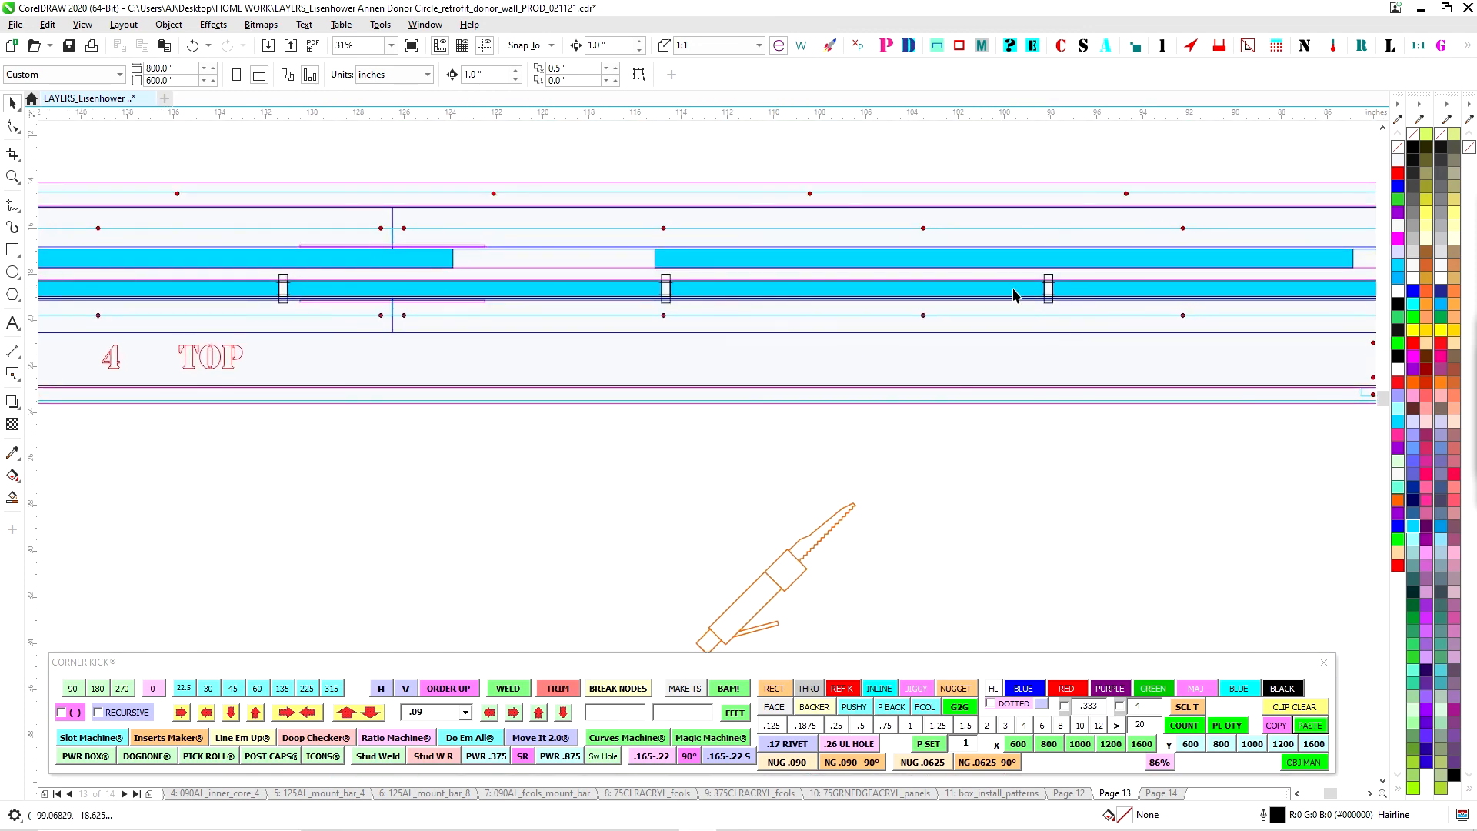
pyautogui.scroll(-4, 379, 320)
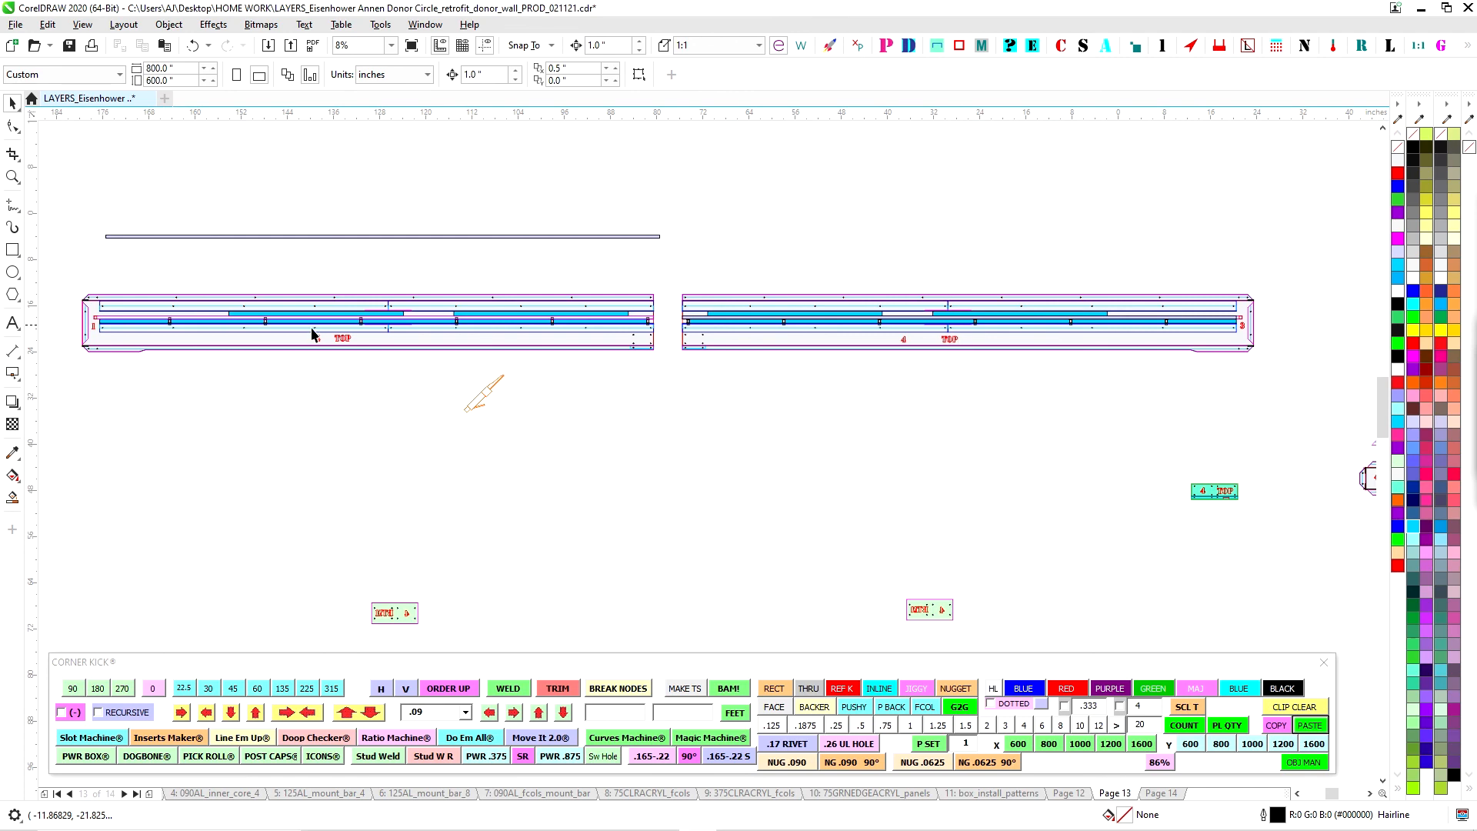
pyautogui.scroll(-4, 585, 377)
pyautogui.scroll(4, 821, 419)
pyautogui.scroll(-3, 854, 402)
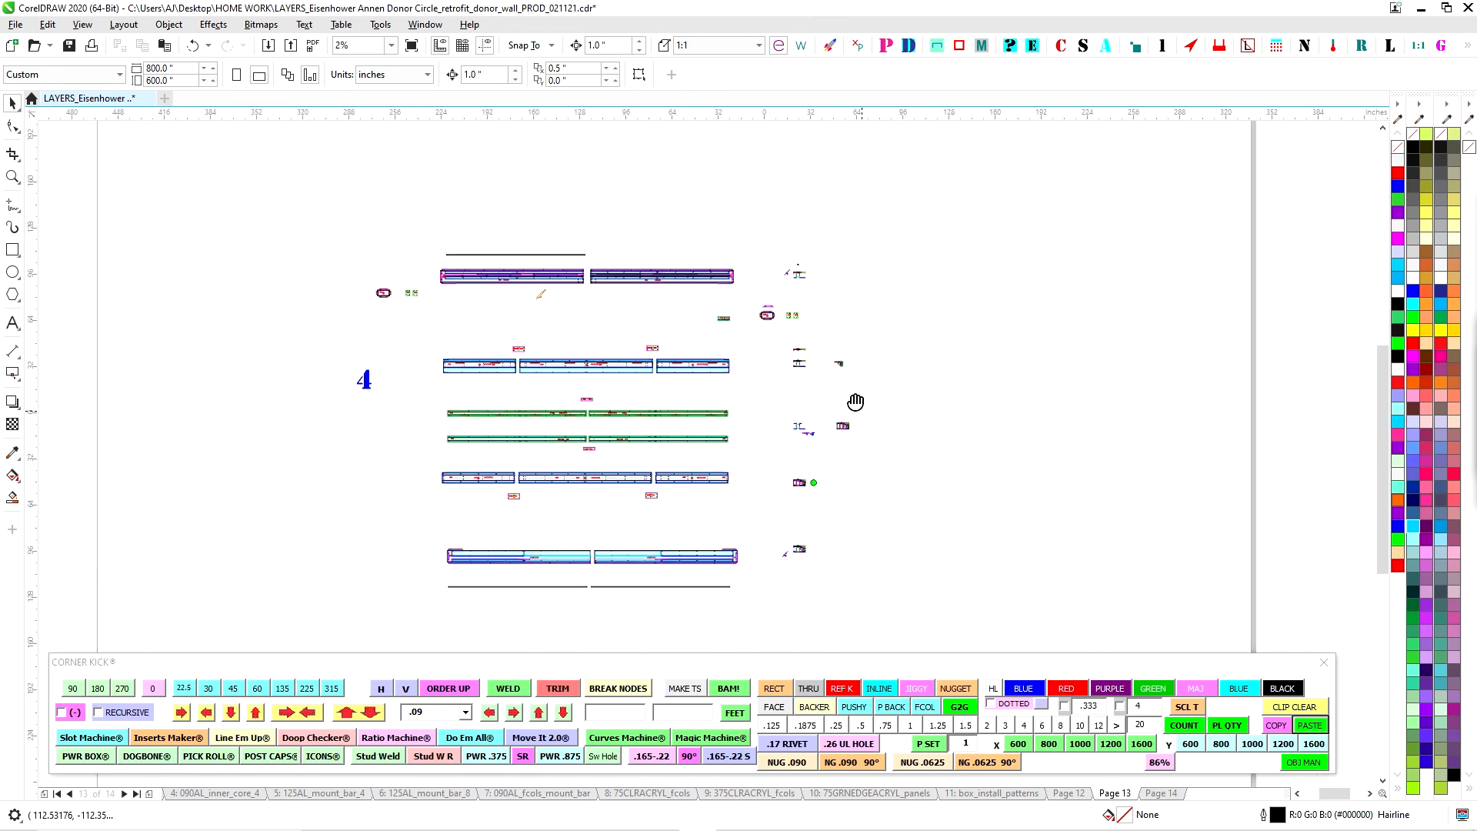
# Examine the section drawing beside the 4 wall's BTM panels and the full stack of layers above it
pyautogui.scroll(4, 795, 574)
pyautogui.scroll(2, 812, 467)
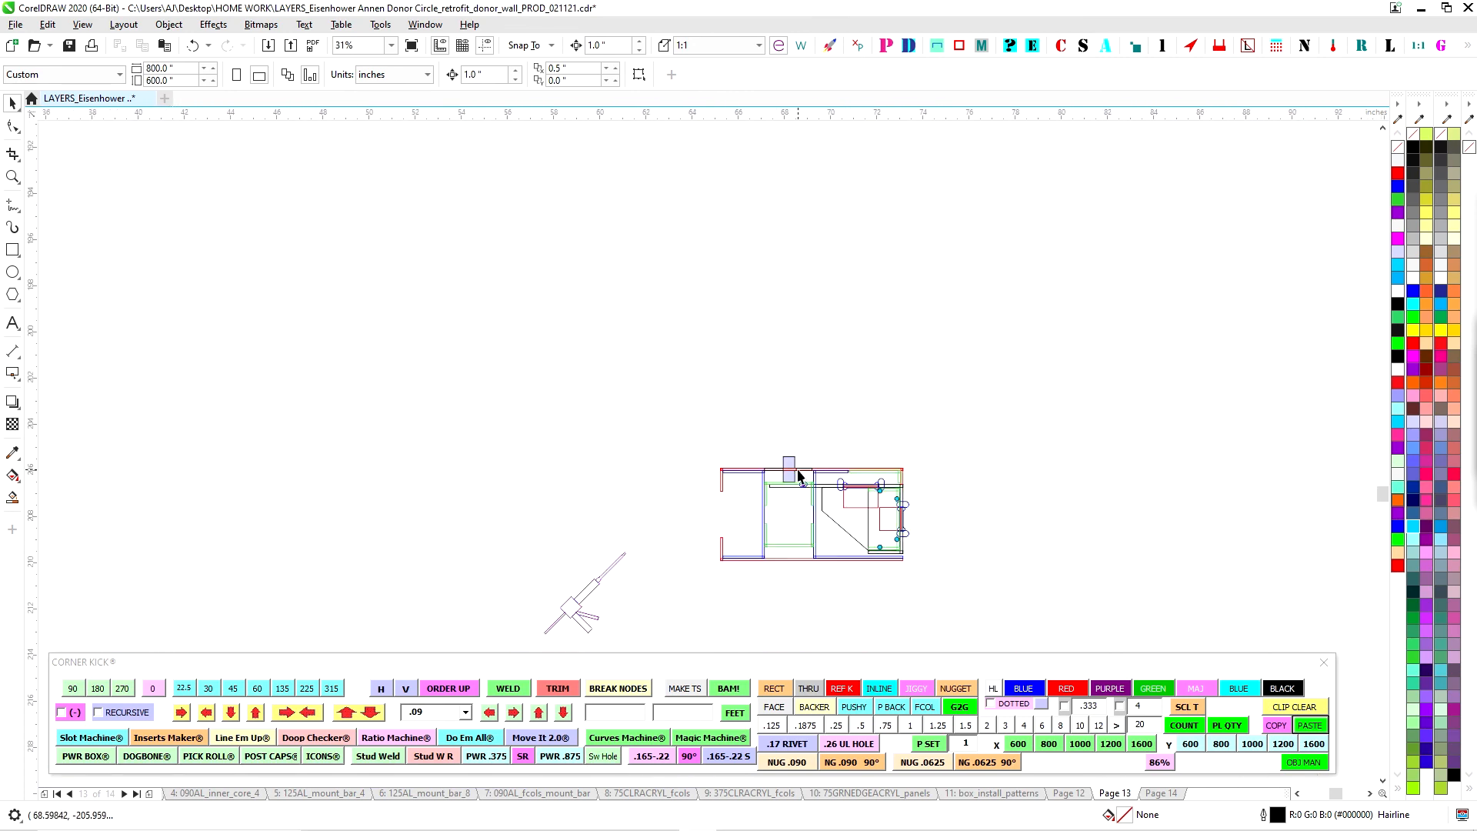
pyautogui.scroll(-6, 800, 477)
pyautogui.moveTo(696, 296); pyautogui.dragTo(719, 445)
pyautogui.moveTo(803, 285); pyautogui.dragTo(718, 323)
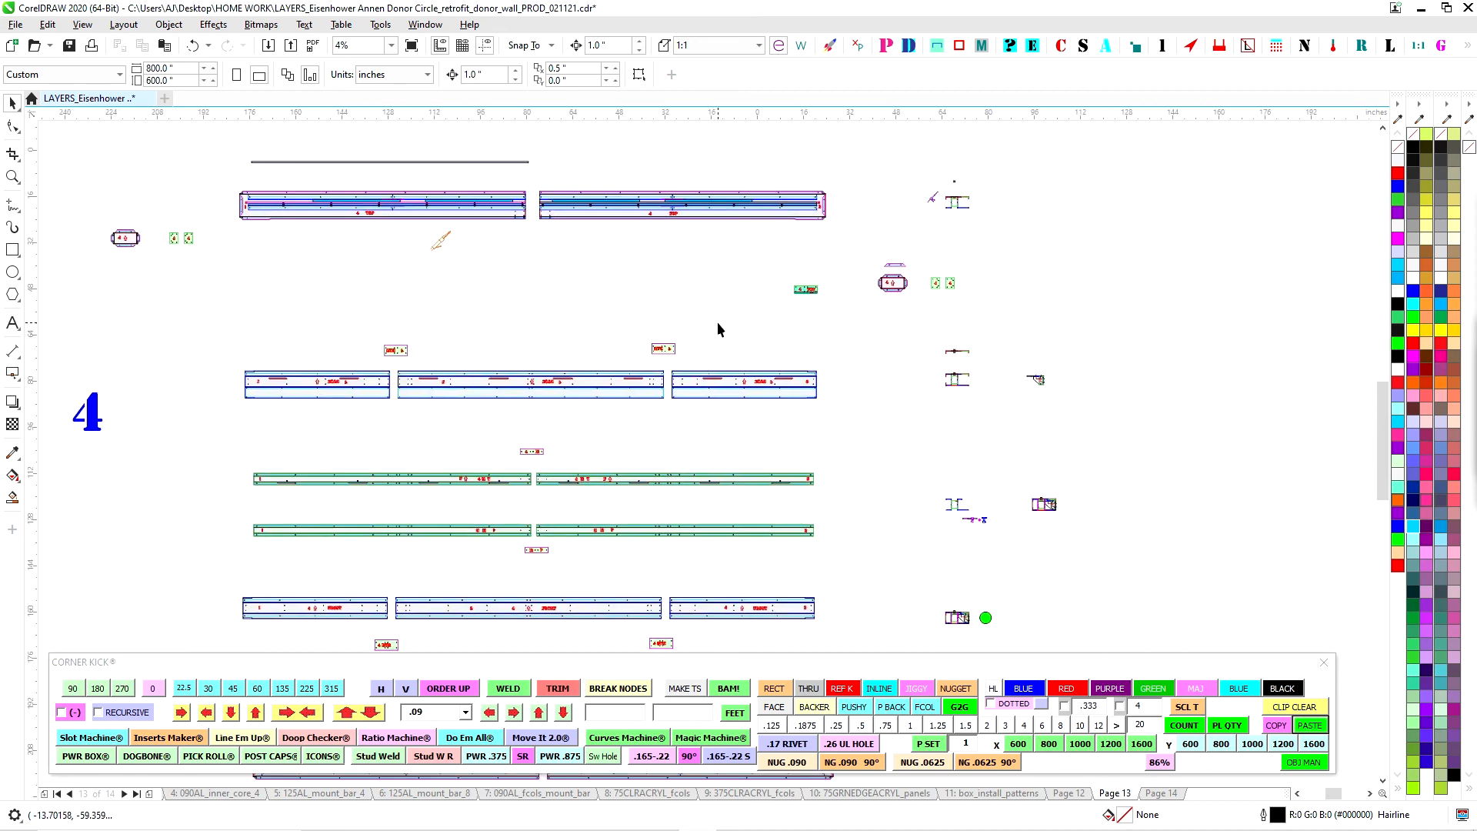
pyautogui.moveTo(533, 314); pyautogui.dragTo(803, 290)
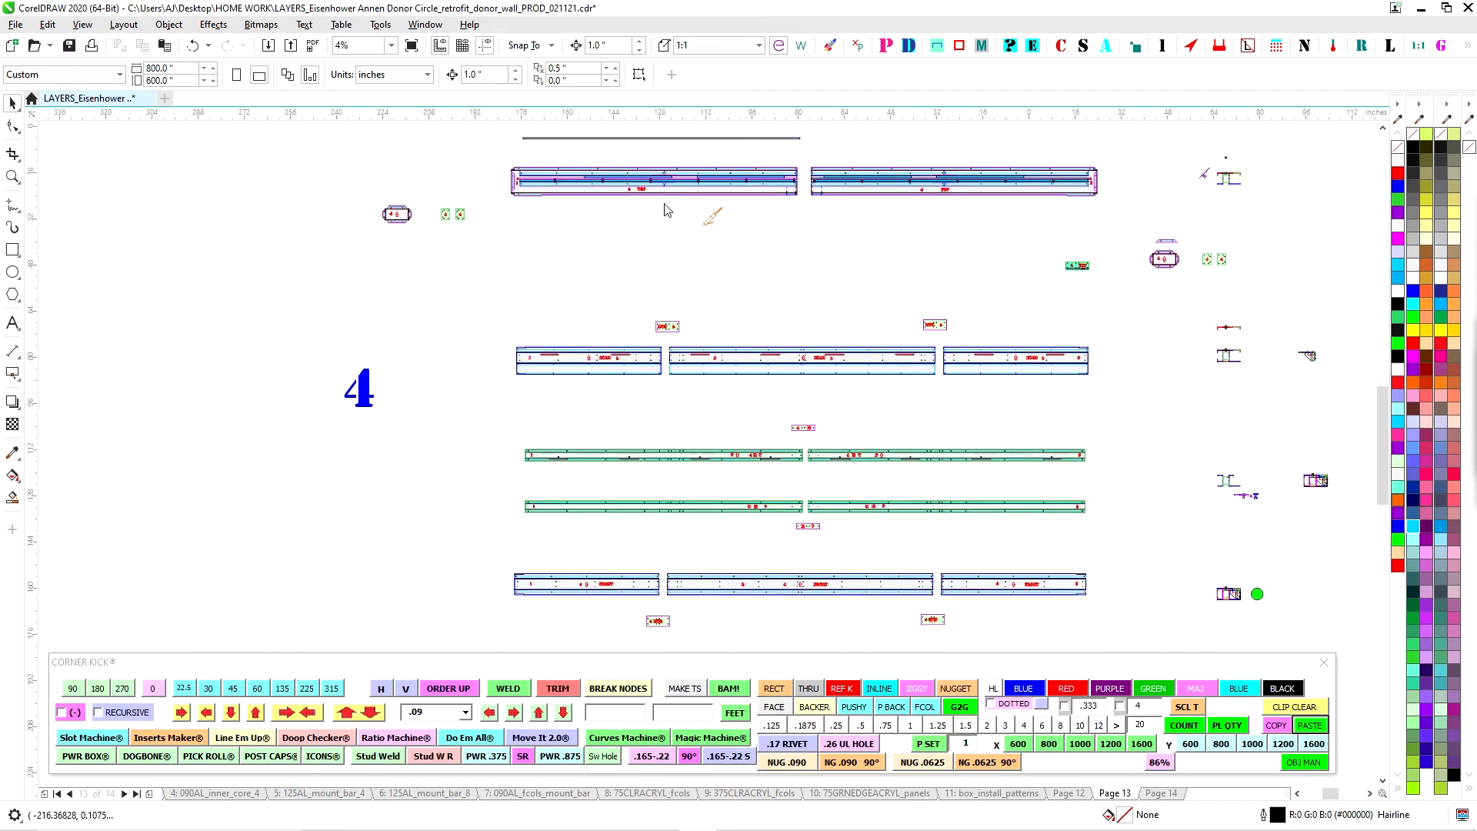
pyautogui.moveTo(793, 253); pyautogui.dragTo(587, 300)
# Save the document and review the 4 wall's FRONT and BTM layers with the loose bars below them
pyautogui.hotkey('ctrl', 's')
pyautogui.moveTo(850, 436); pyautogui.dragTo(872, 250)
pyautogui.moveTo(885, 460); pyautogui.dragTo(867, 407)
pyautogui.scroll(1, 842, 384)
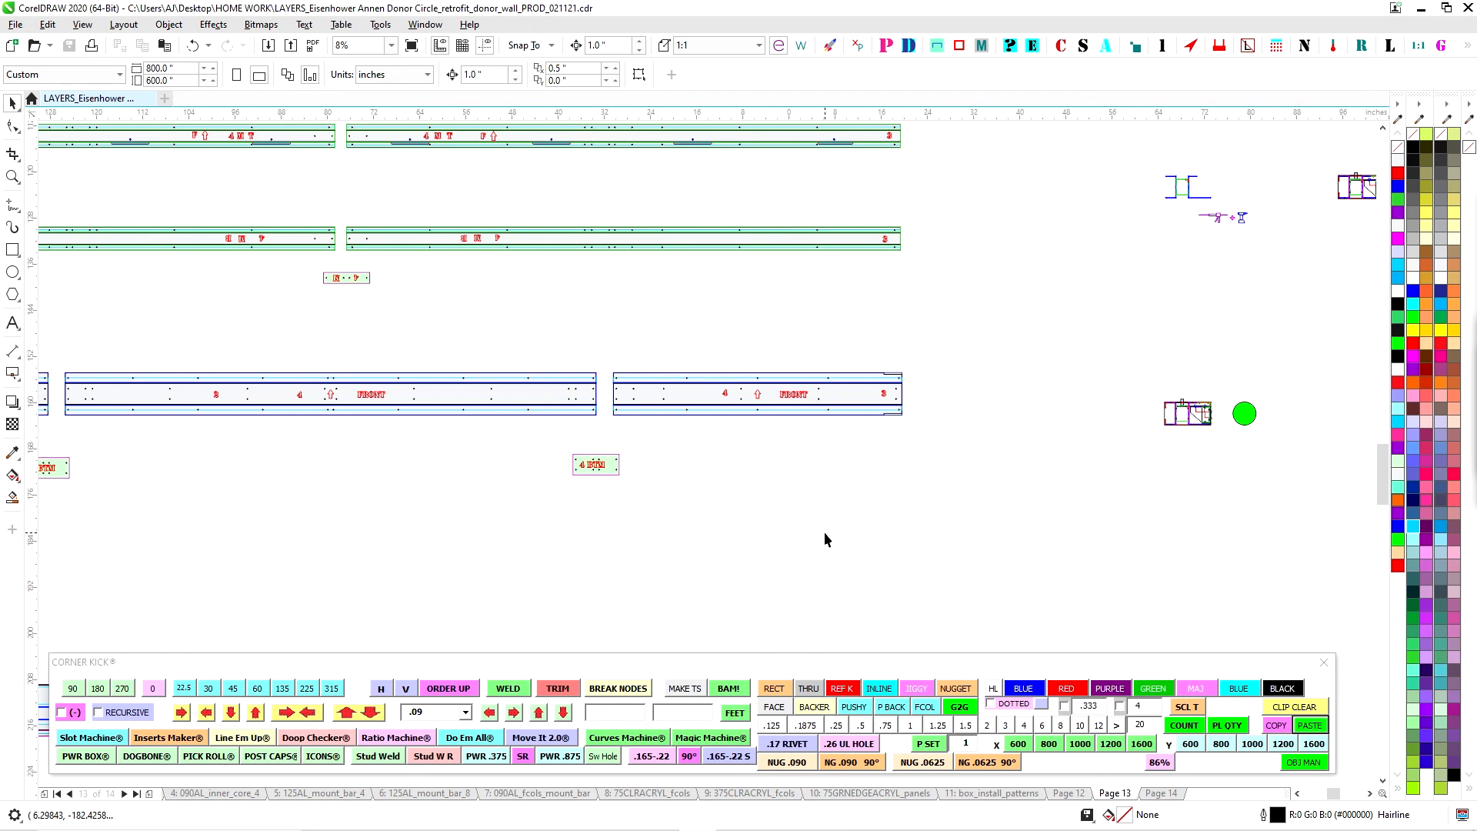
pyautogui.scroll(-3, 842, 528)
pyautogui.scroll(-1, 902, 392)
pyautogui.scroll(-1, 902, 392)
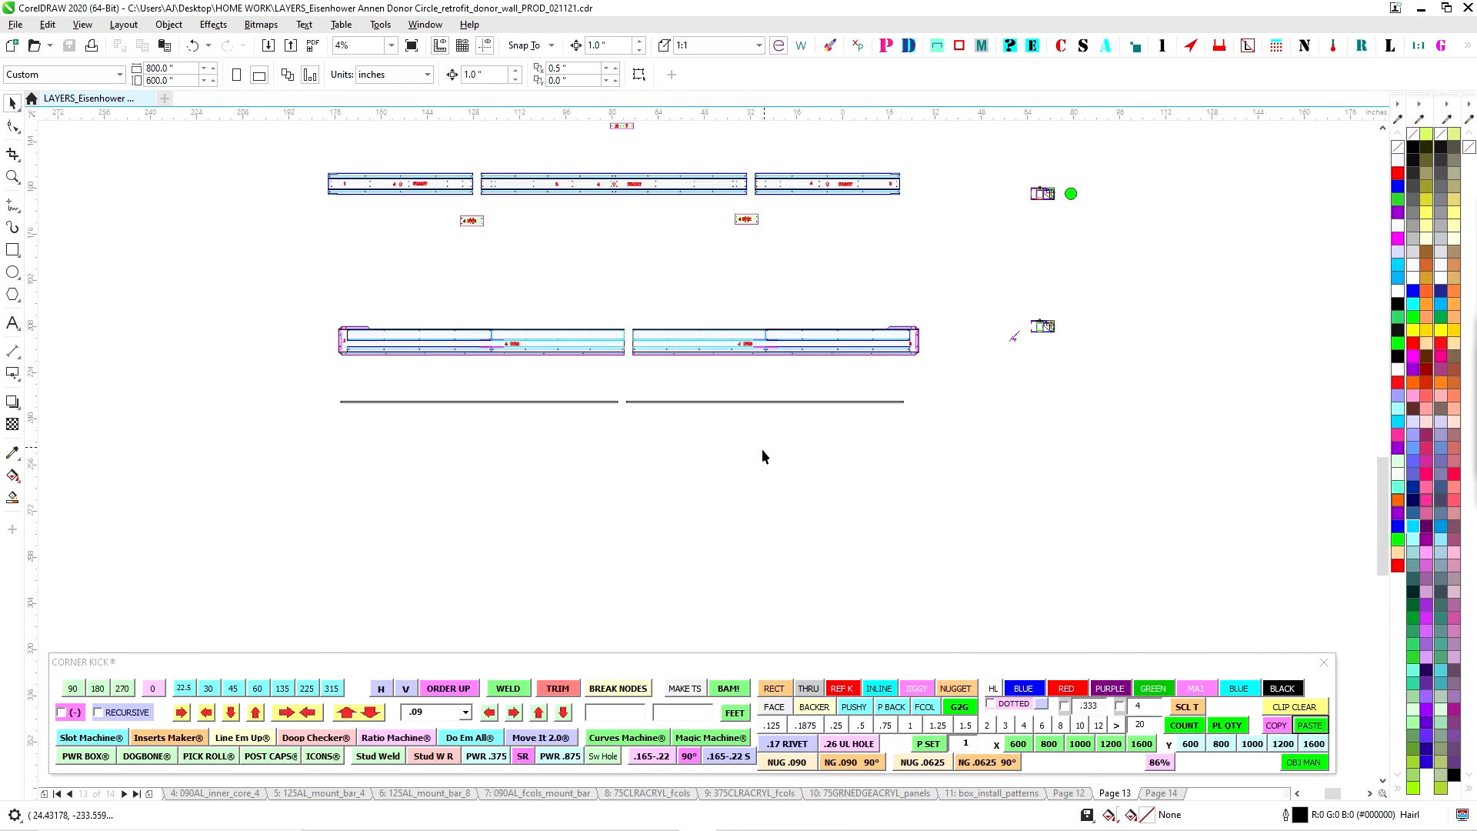
pyautogui.scroll(1, 731, 431)
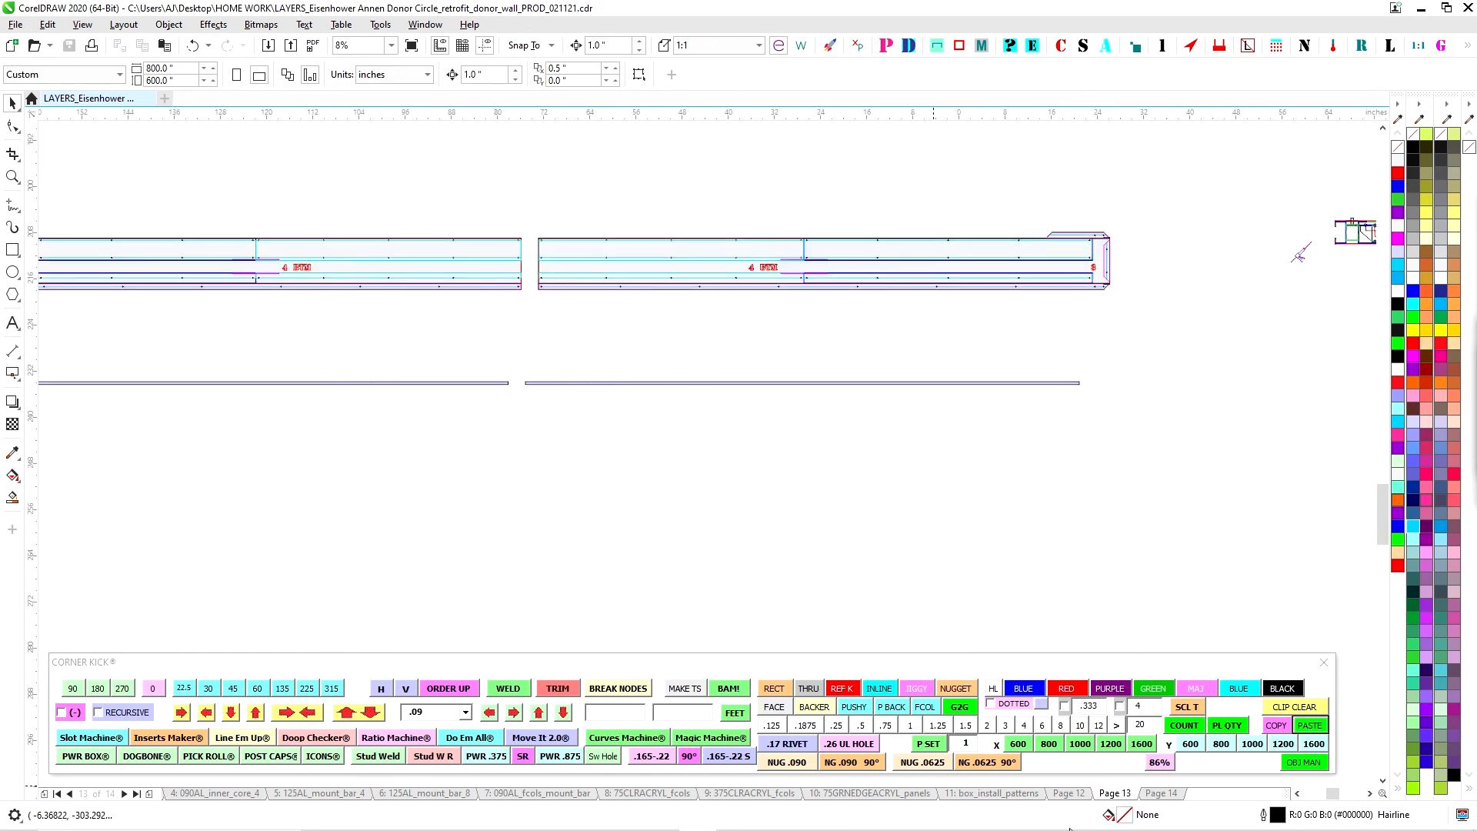
# Open Page 12 and review the 4 wall's stacked TOP, FRONT and BTM layers beside the elevation drawings
pyautogui.click(1068, 793)
pyautogui.scroll(-1, 878, 384)
pyautogui.moveTo(945, 495); pyautogui.dragTo(925, 313)
pyautogui.scroll(-1, 691, 292)
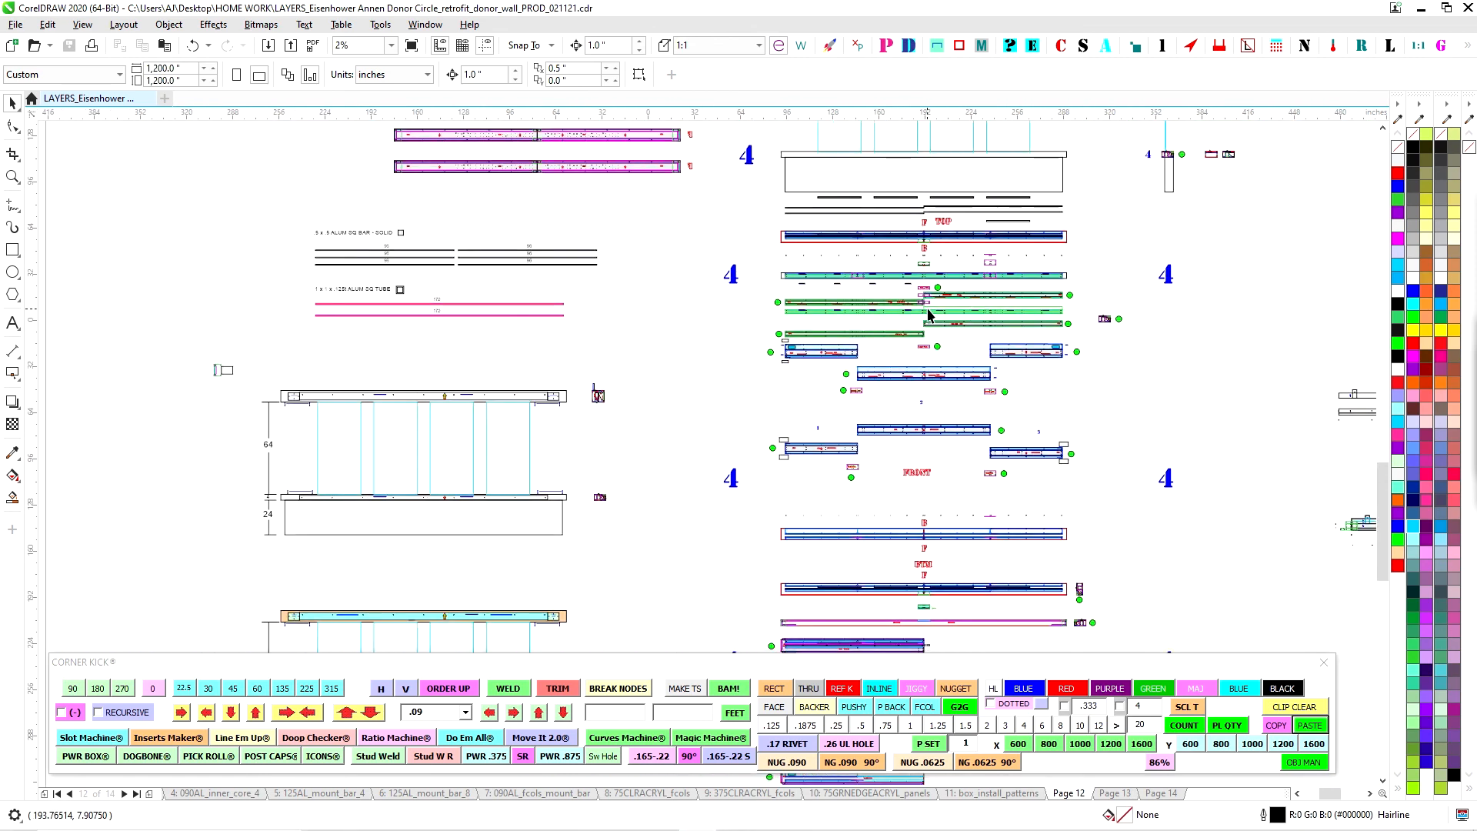